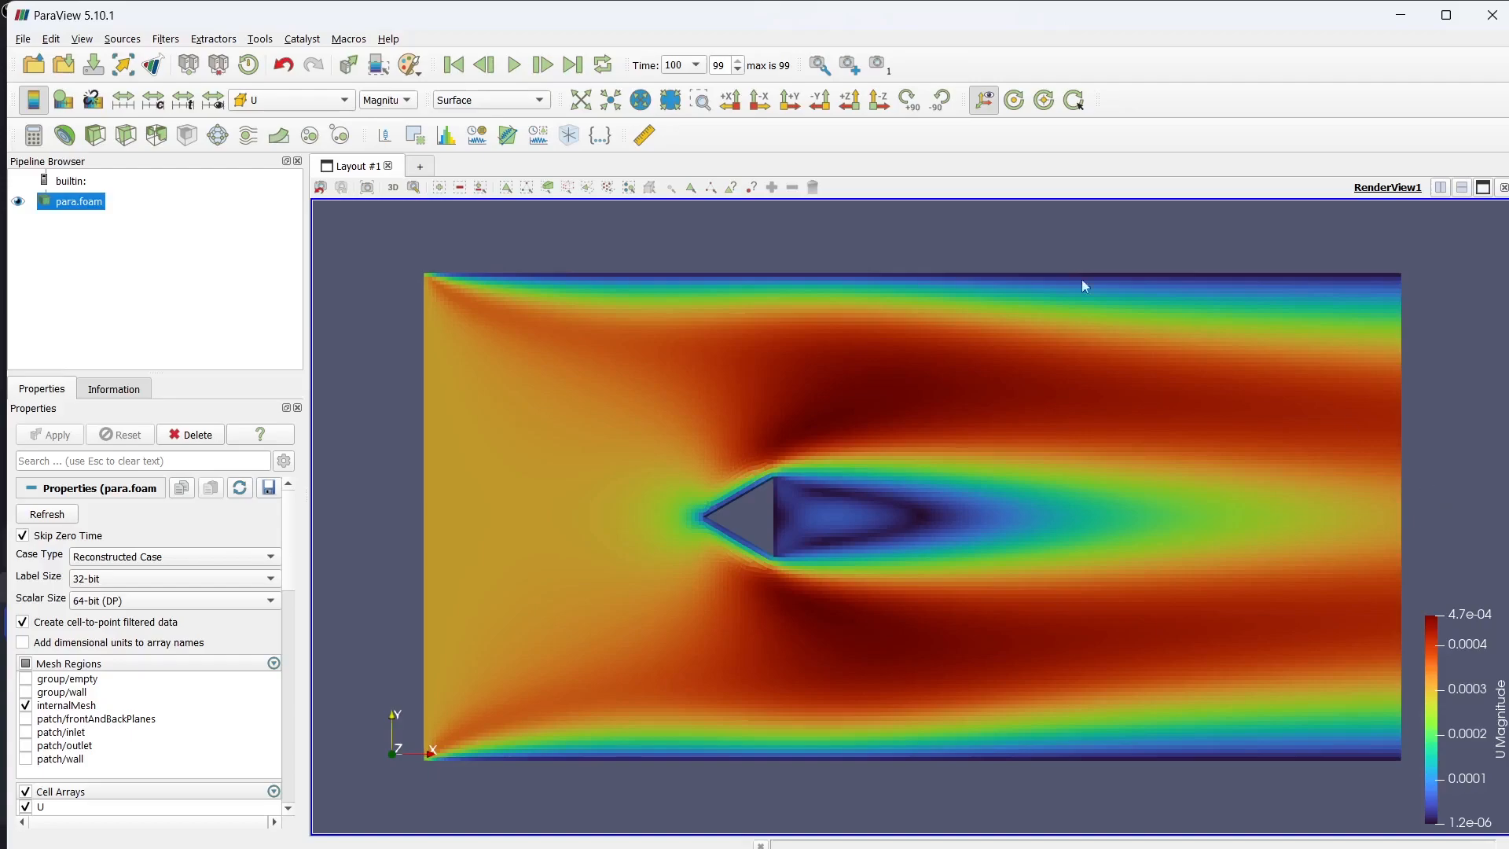
# Step: Play the velocity animation of the flow around the triangle, and switch to the empty part in SOLIDWORKS
pyautogui.click(515, 65)
pyautogui.hotkey('alt', 'Tab')
pyautogui.hotkey('alt', 'Tab')
pyautogui.hotkey('alt', 'Tab')
pyautogui.hotkey('alt', 'Tab')
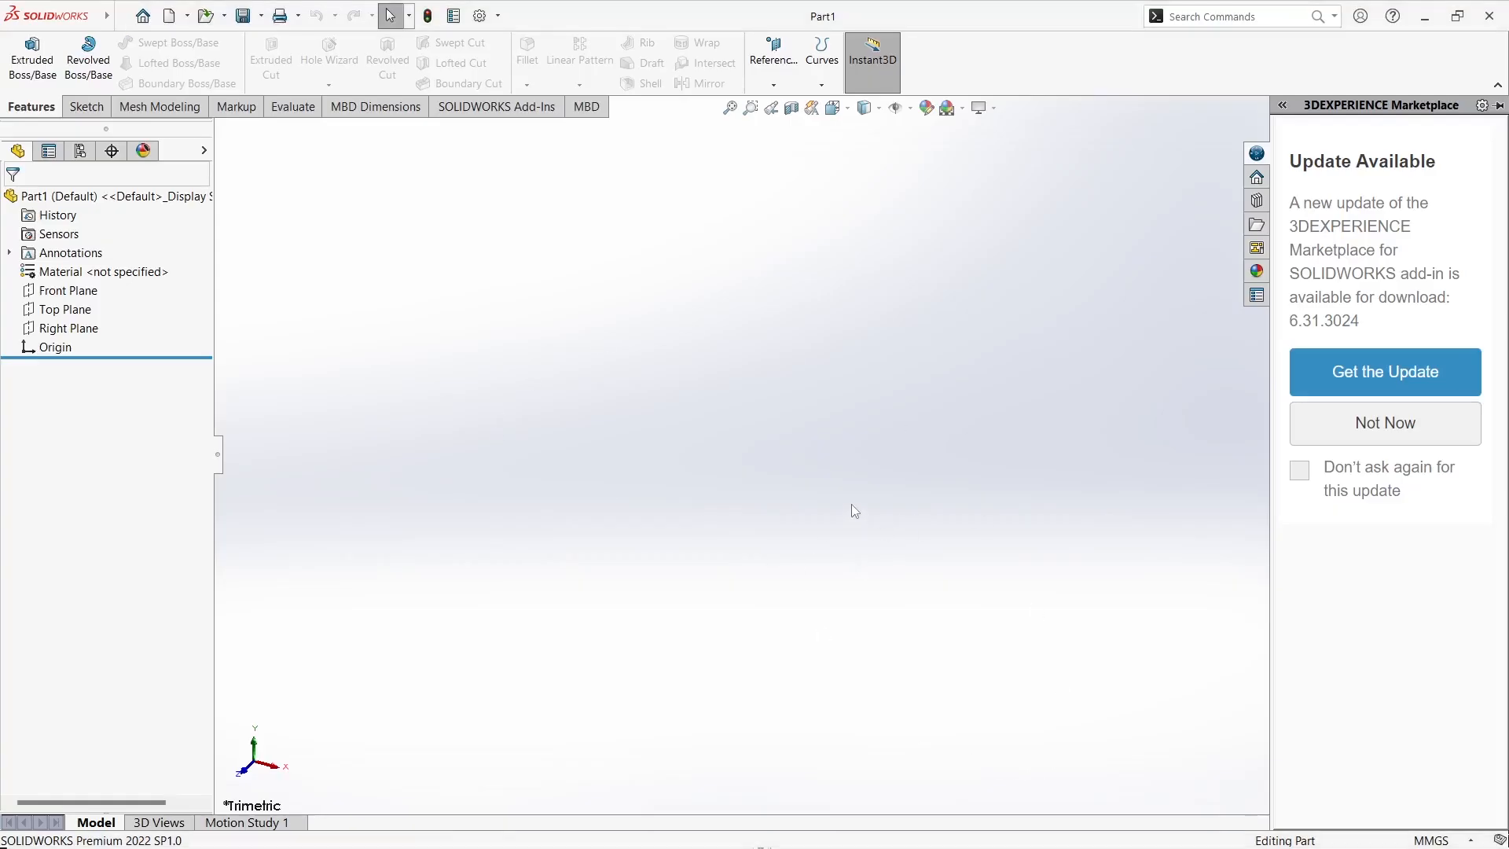
# Step: Sketch a three-sided polygon centred on the origin on the Front Plane, with an inscribed circle about 46 mm in diameter
pyautogui.click(71, 291)
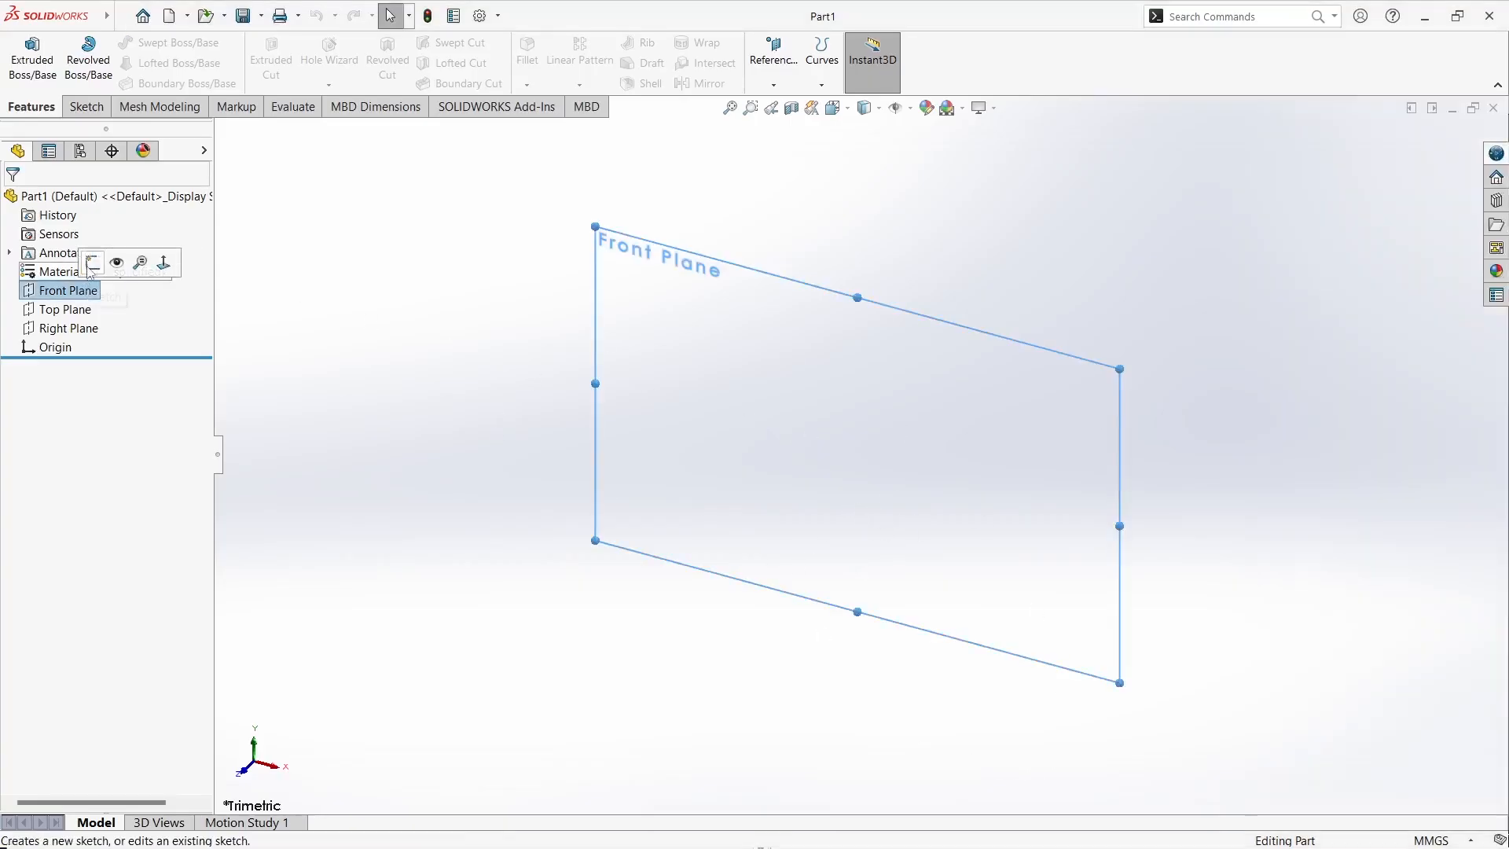
pyautogui.click(110, 242)
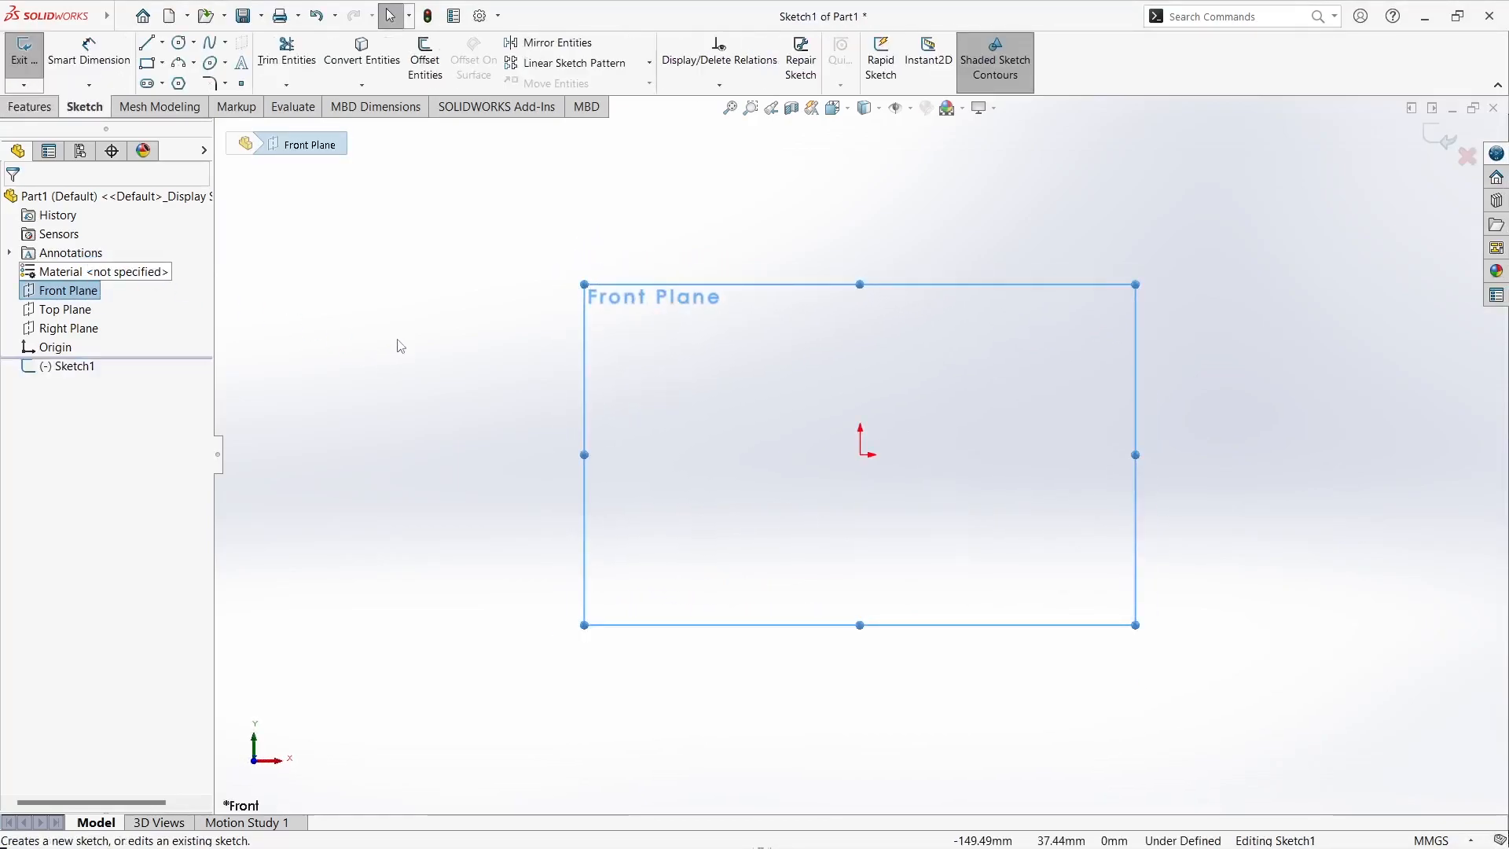
pyautogui.click(180, 84)
pyautogui.doubleClick(41, 307)
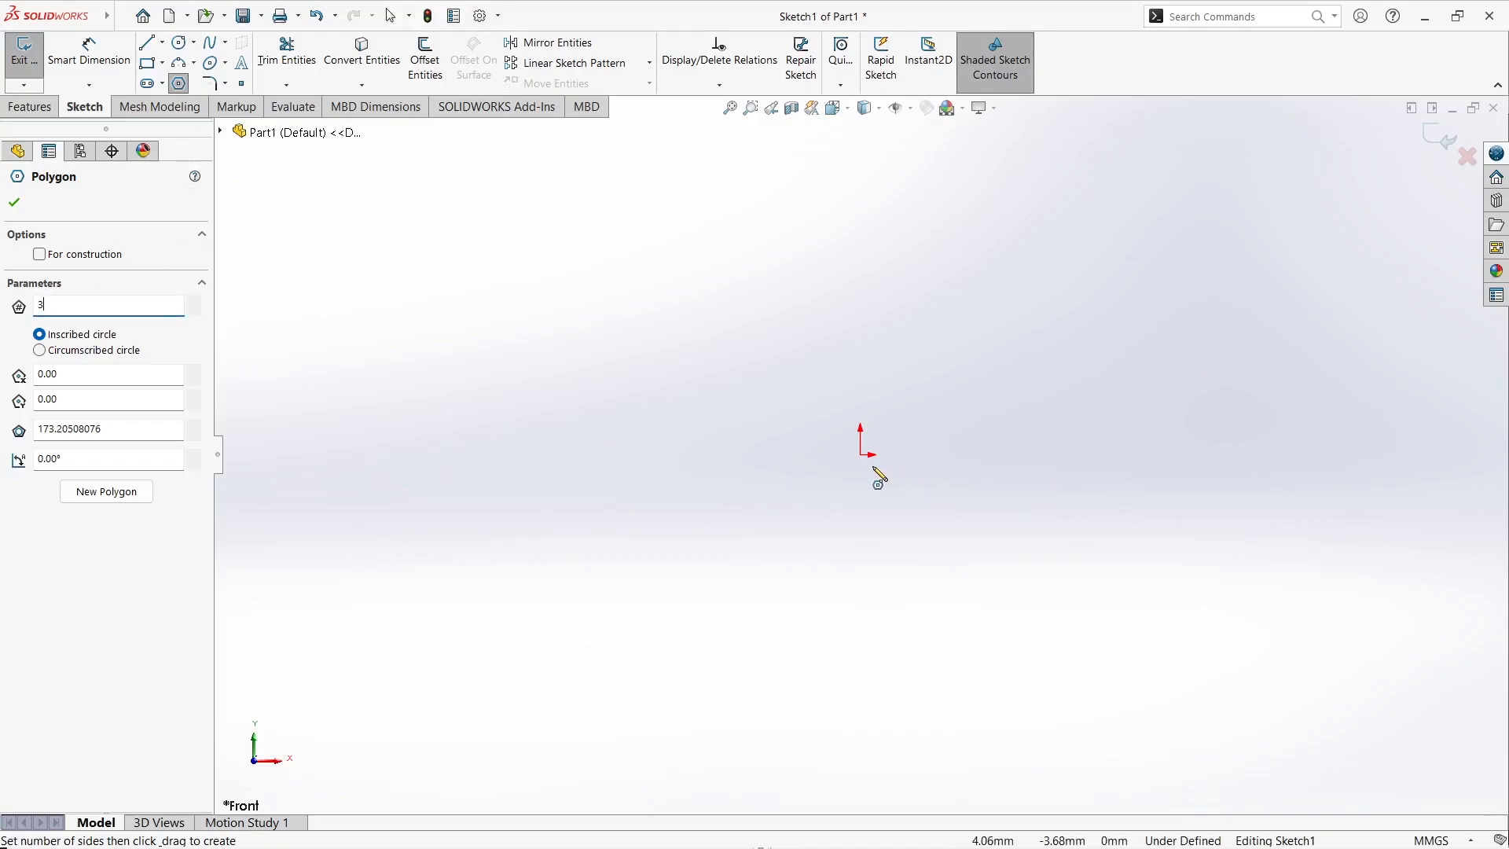
pyautogui.moveTo(861, 454)
pyautogui.mouseDown()
pyautogui.moveTo(936, 364)
pyautogui.moveTo(936, 335)
pyautogui.mouseUp()
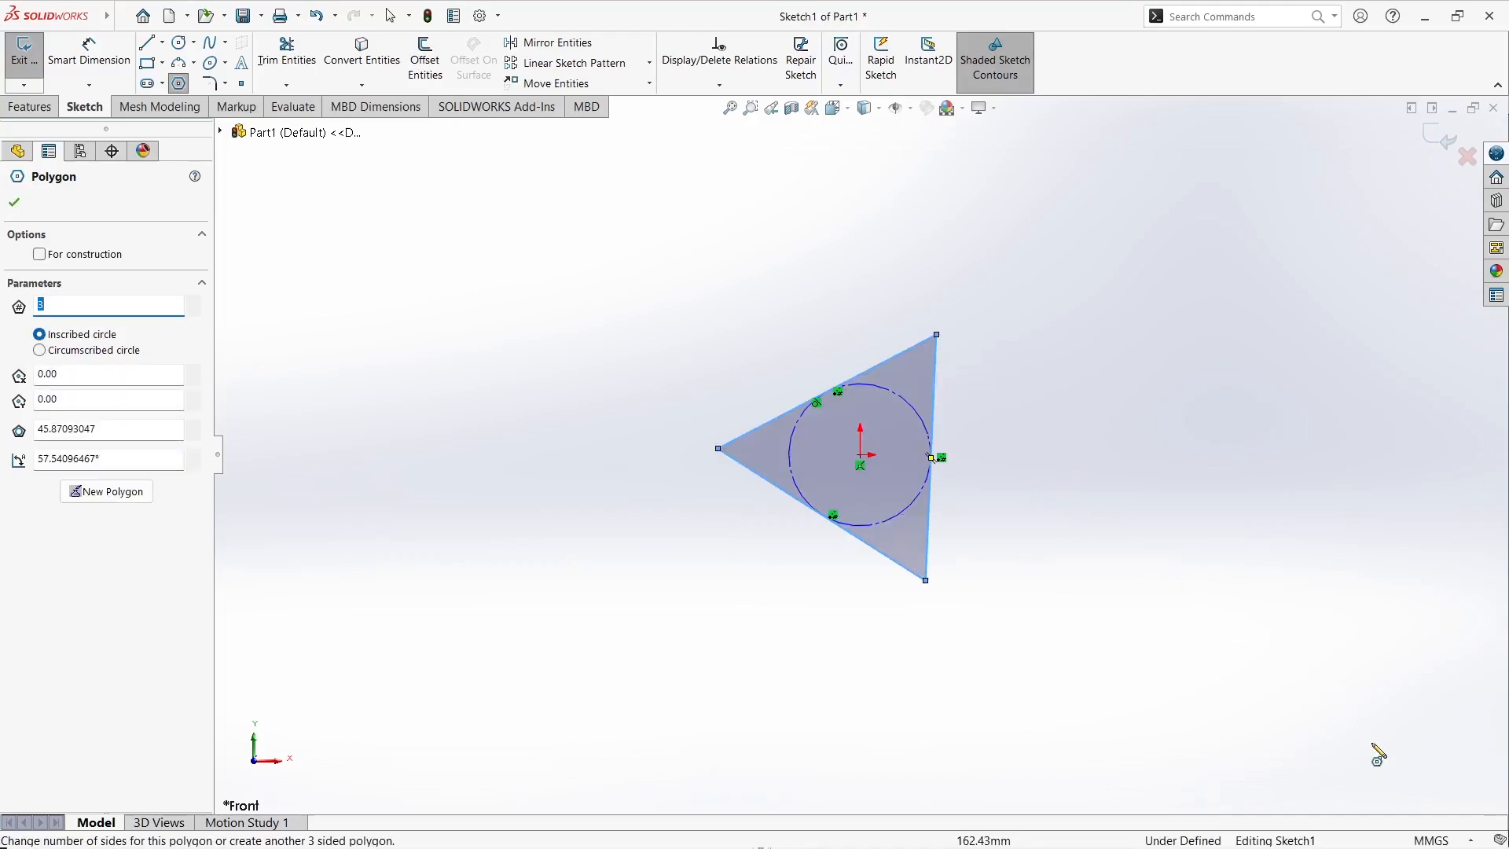
# Step: Change the document units to MKS (meter, kilogram, second) and reopen the triangle sketch for editing
pyautogui.click(1426, 842)
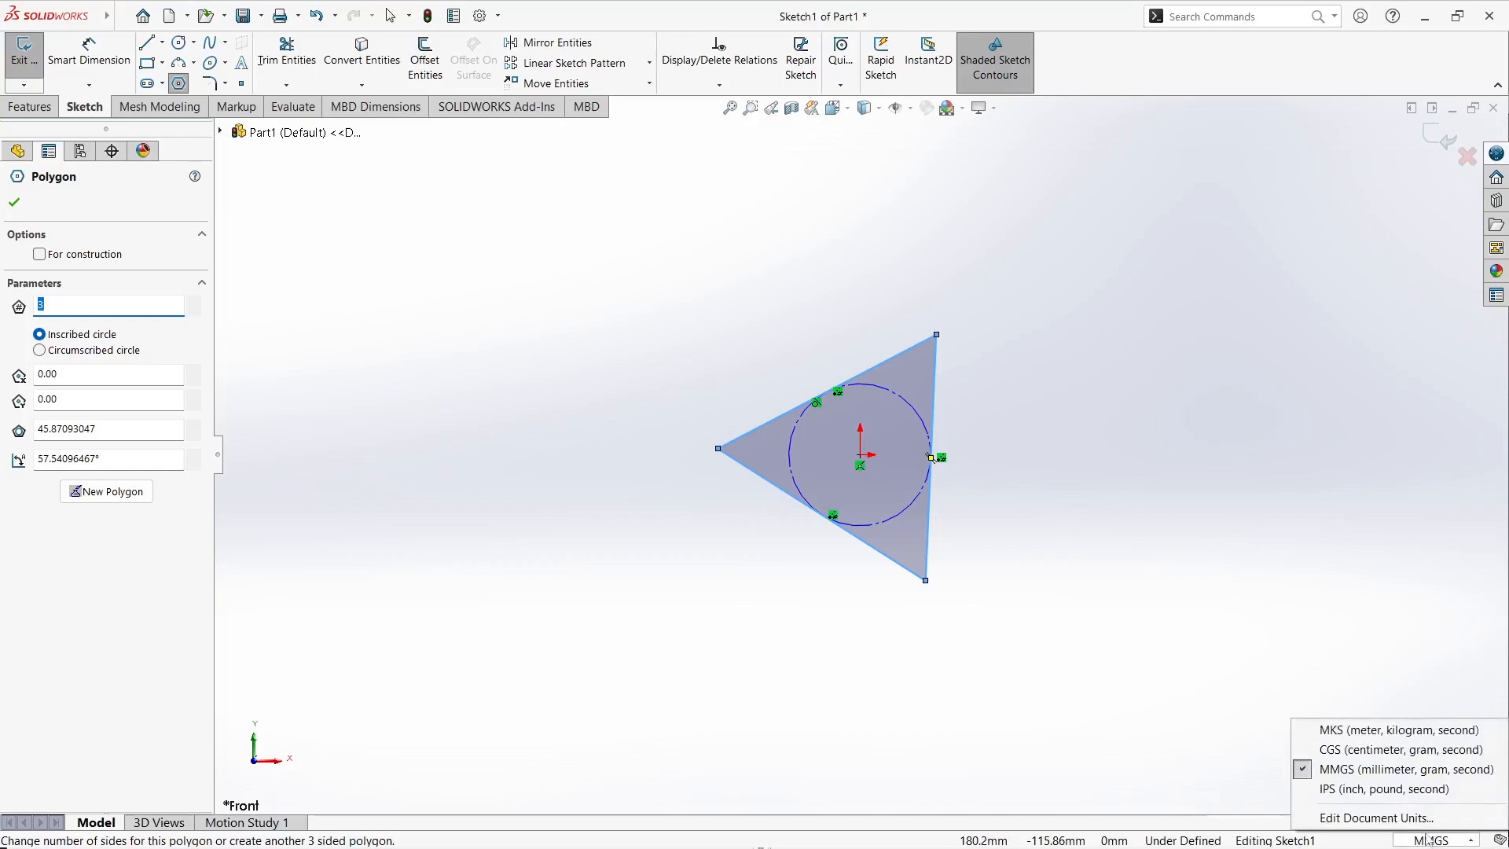
pyautogui.click(1360, 740)
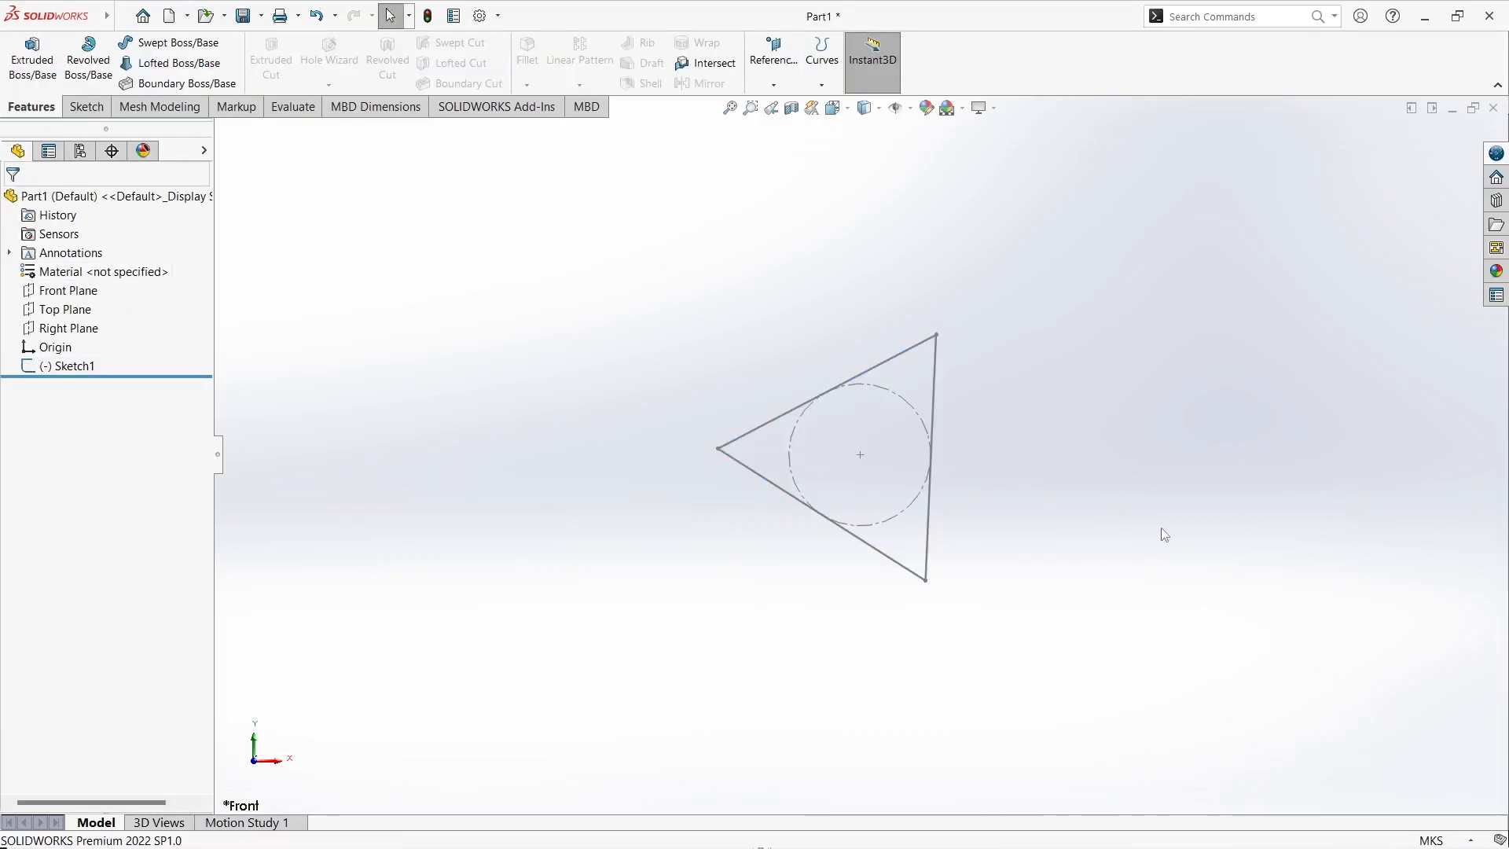
pyautogui.rightClick(74, 366)
pyautogui.click(83, 315)
pyautogui.scroll(-4, 1096, 455)
pyautogui.scroll(4, 1096, 455)
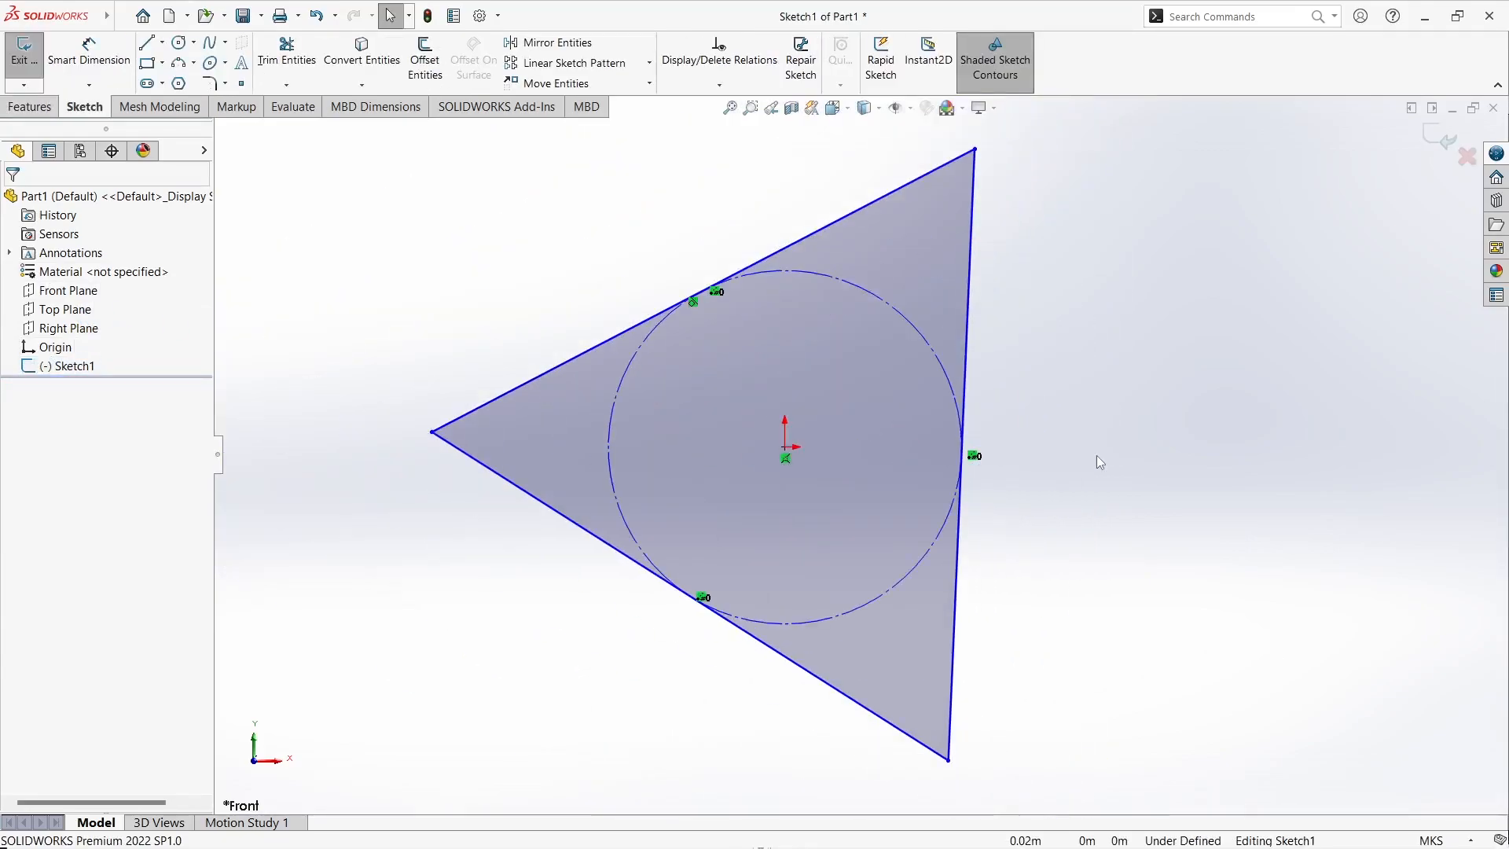
# Step: Add a Vertical relation to the triangle's right side
pyautogui.moveTo(53, 20)
pyautogui.click(968, 289)
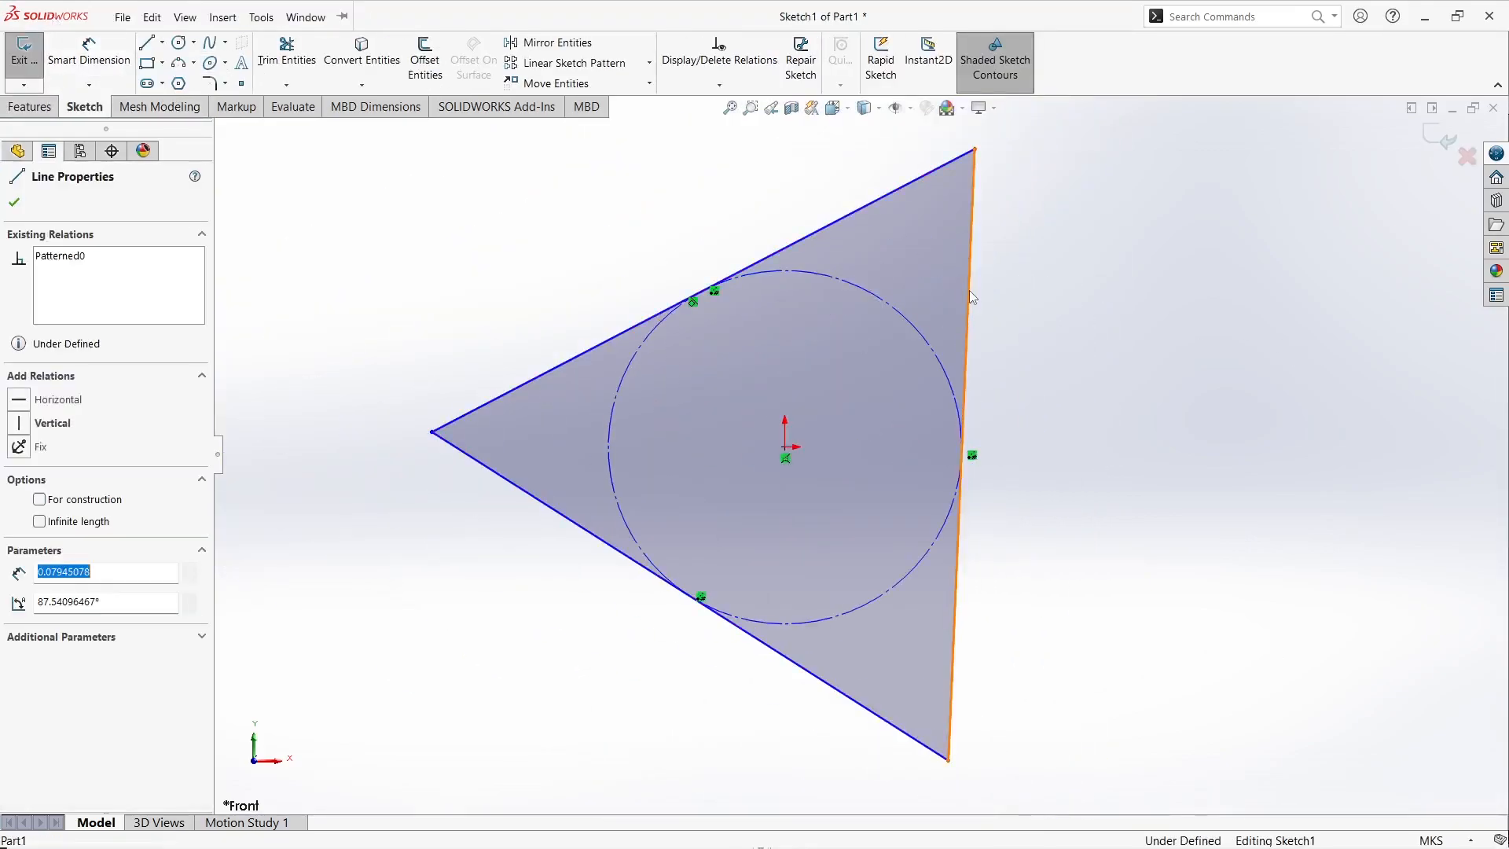
pyautogui.click(52, 424)
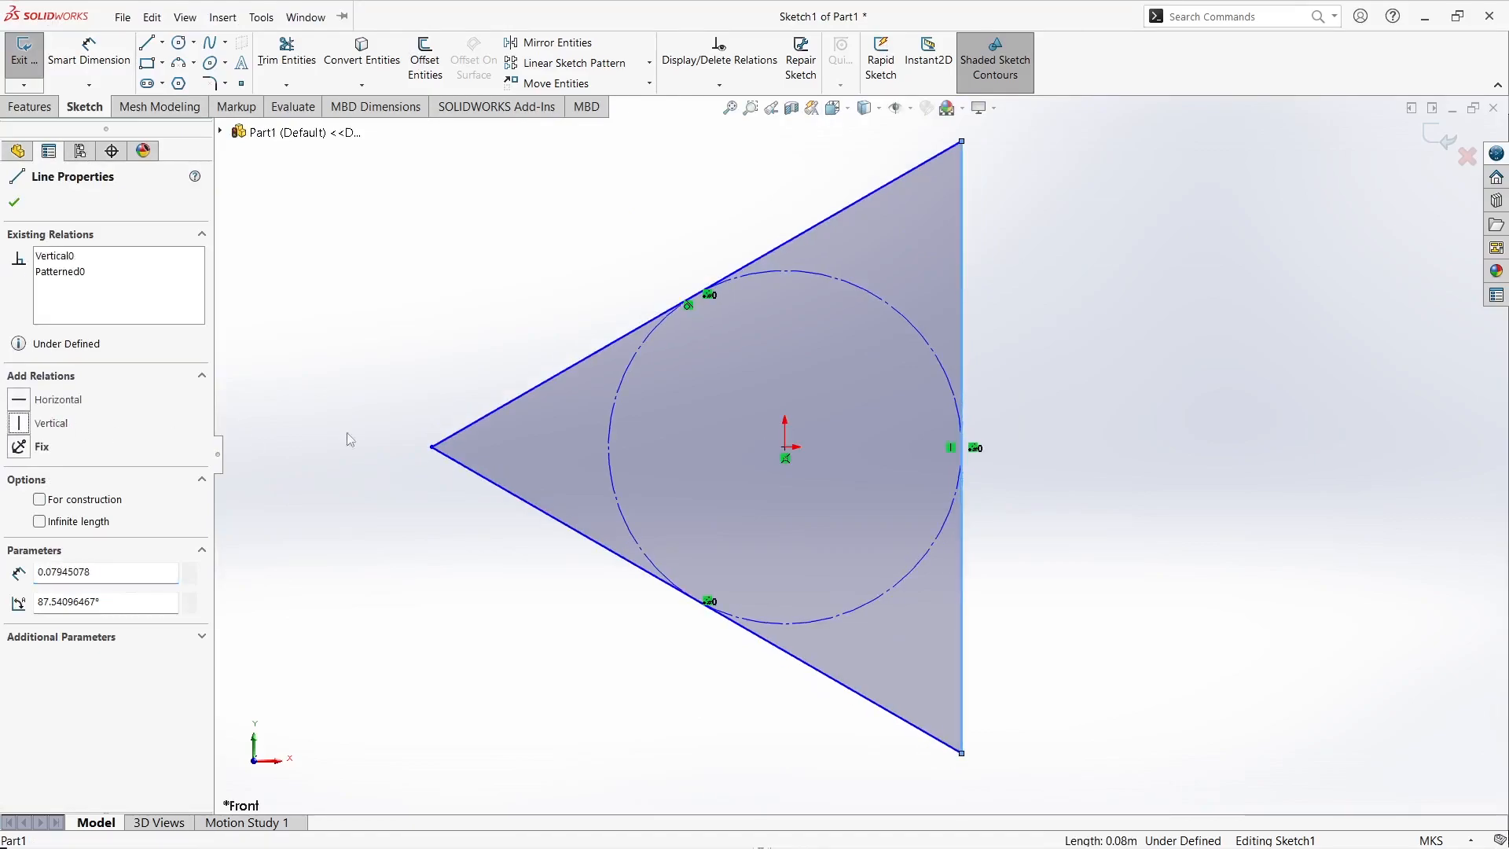
pyautogui.scroll(3, 1145, 445)
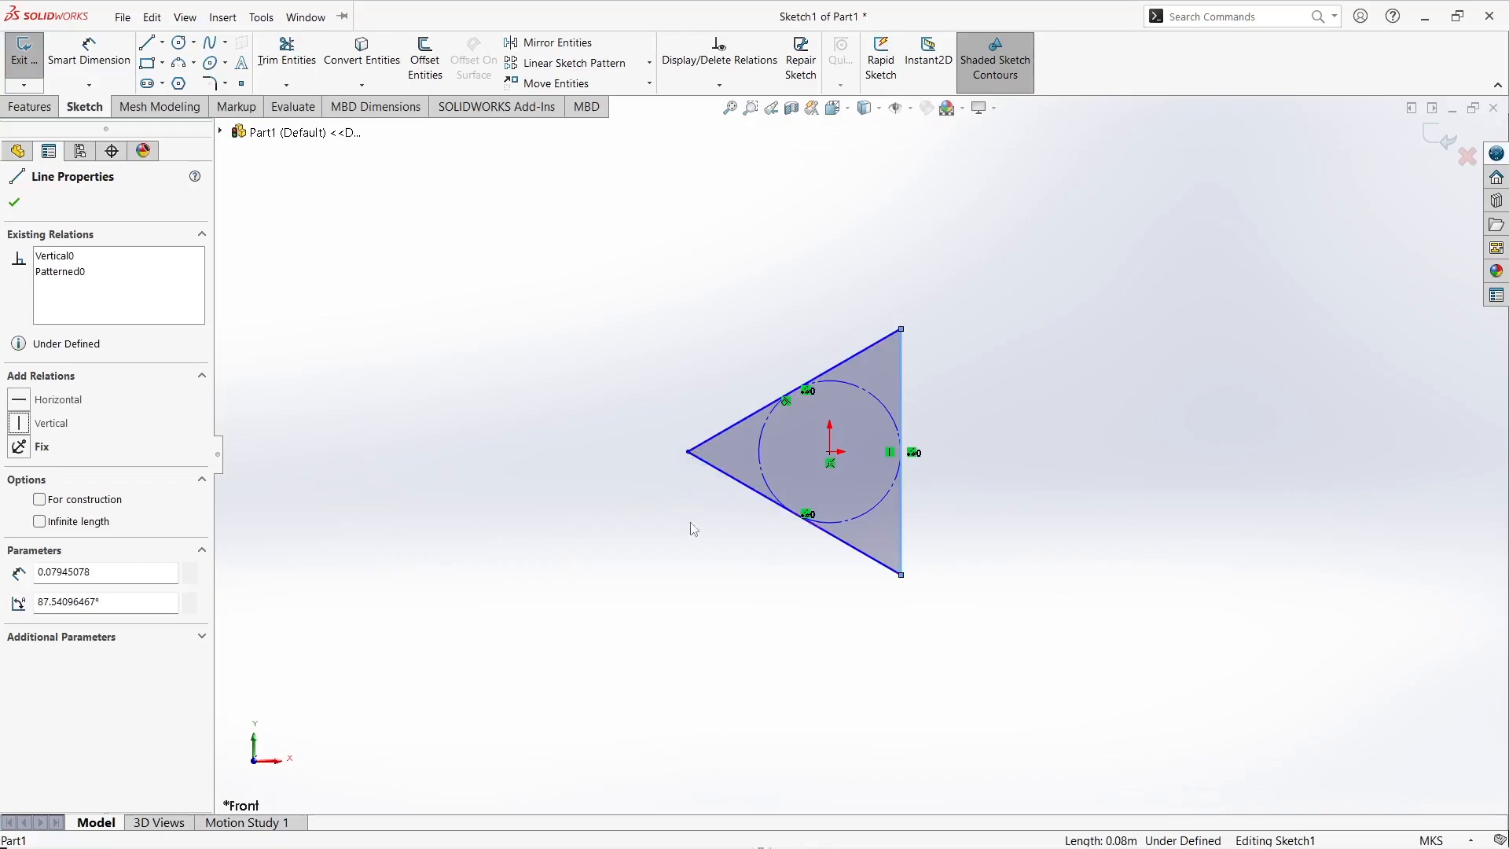
# Step: Convert the whole triangle to construction geometry
pyautogui.click(991, 441)
pyautogui.moveTo(523, 266); pyautogui.dragTo(1028, 618)
pyautogui.click(82, 564)
pyautogui.click(81, 564)
pyautogui.click(495, 363)
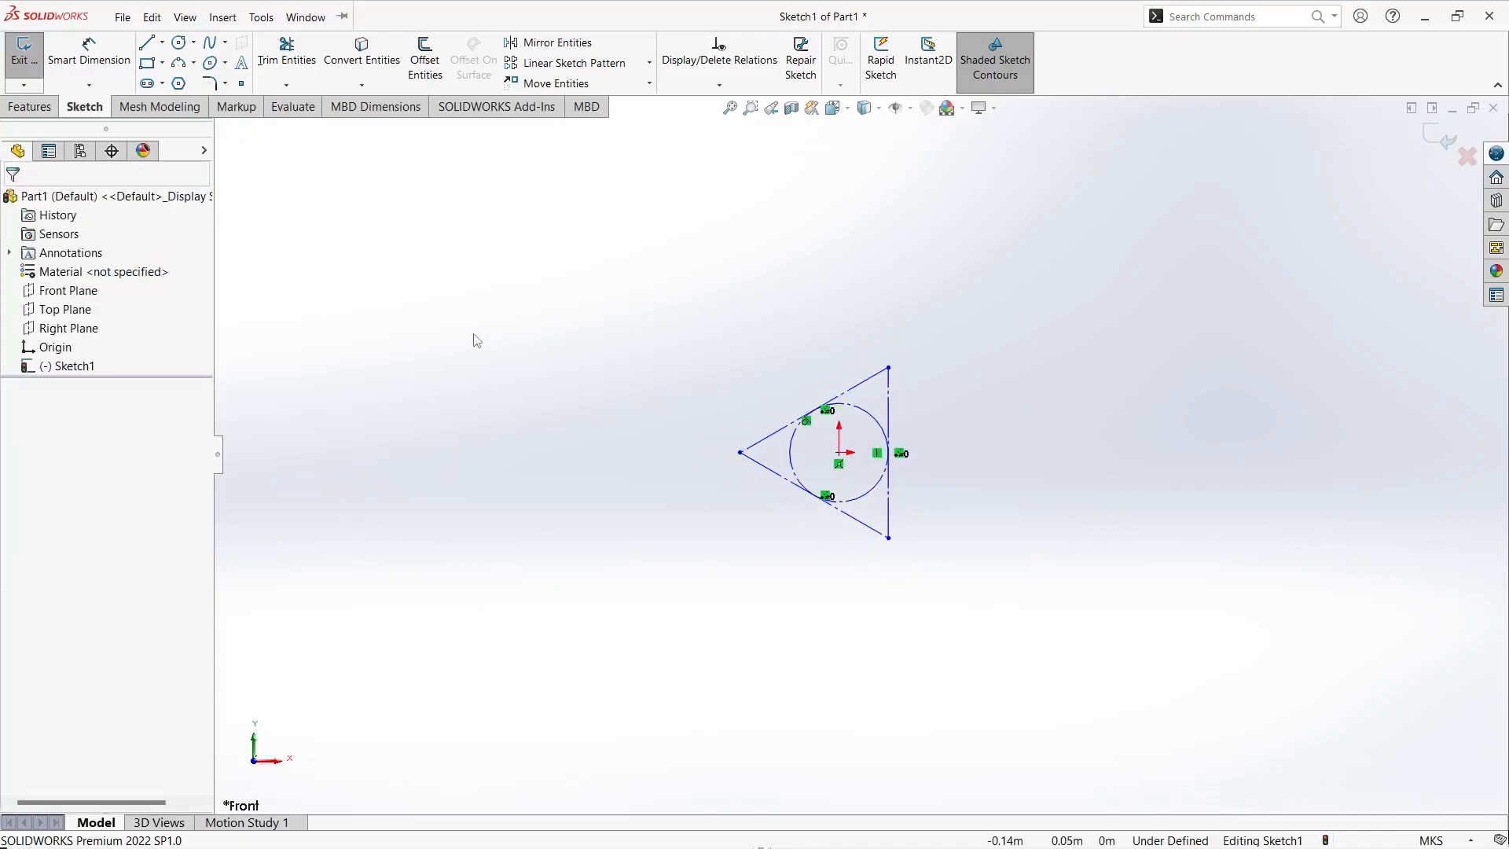
# Step: Dimension the triangle's vertical side and set its length to 1 m
pyautogui.click(89, 48)
pyautogui.click(891, 419)
pyautogui.click(972, 455)
pyautogui.write('1')
pyautogui.press('Return')
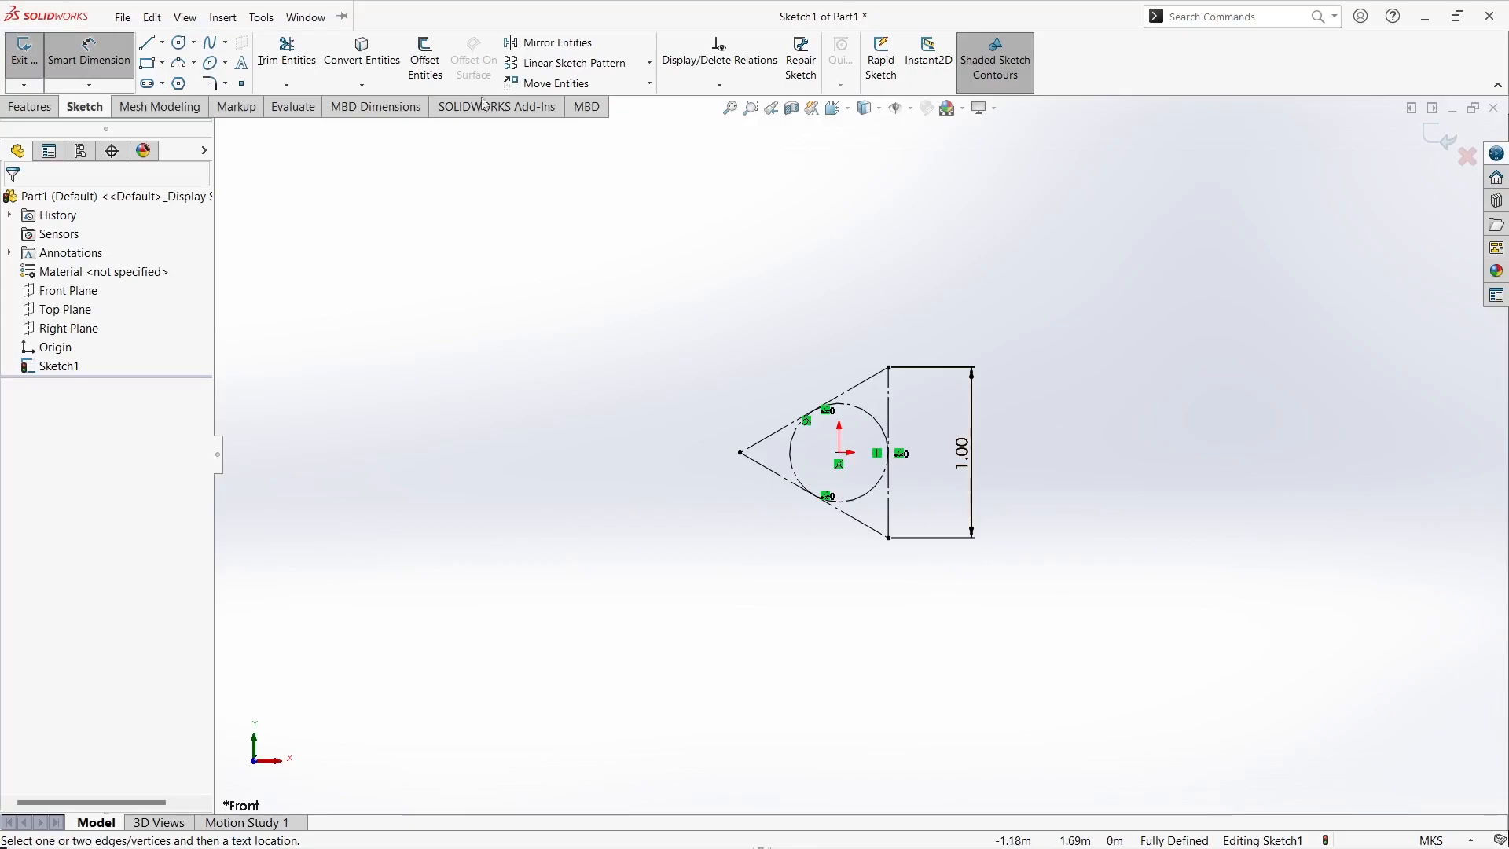
pyautogui.click(223, 16)
pyautogui.click(495, 206)
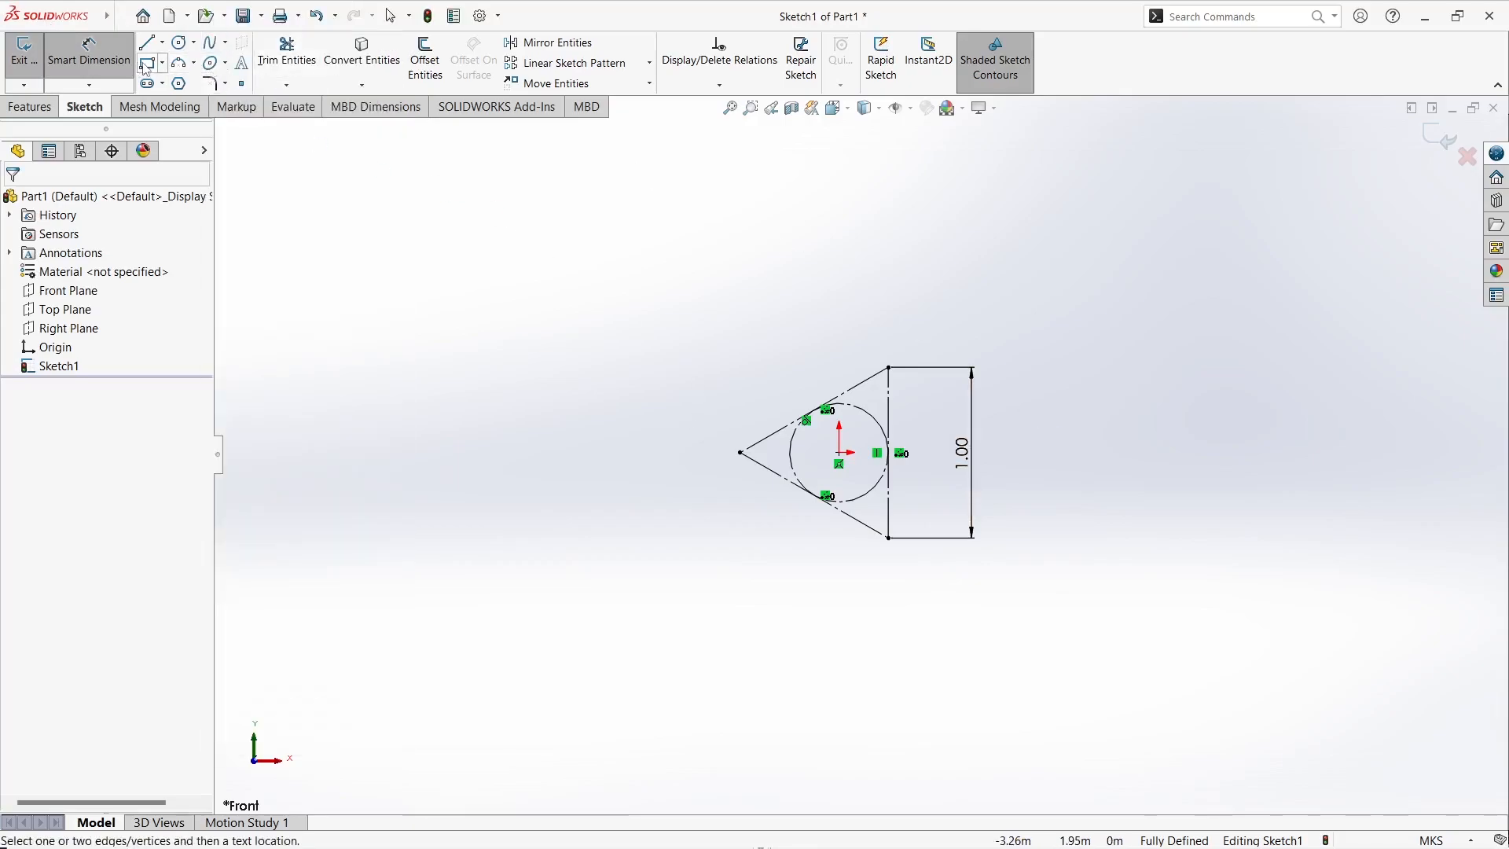
# Step: Draw a corner rectangle about 9.08 m by 4 m around the triangle, with more room behind its vertical side
pyautogui.click(147, 63)
pyautogui.press('z')
pyautogui.press('z')
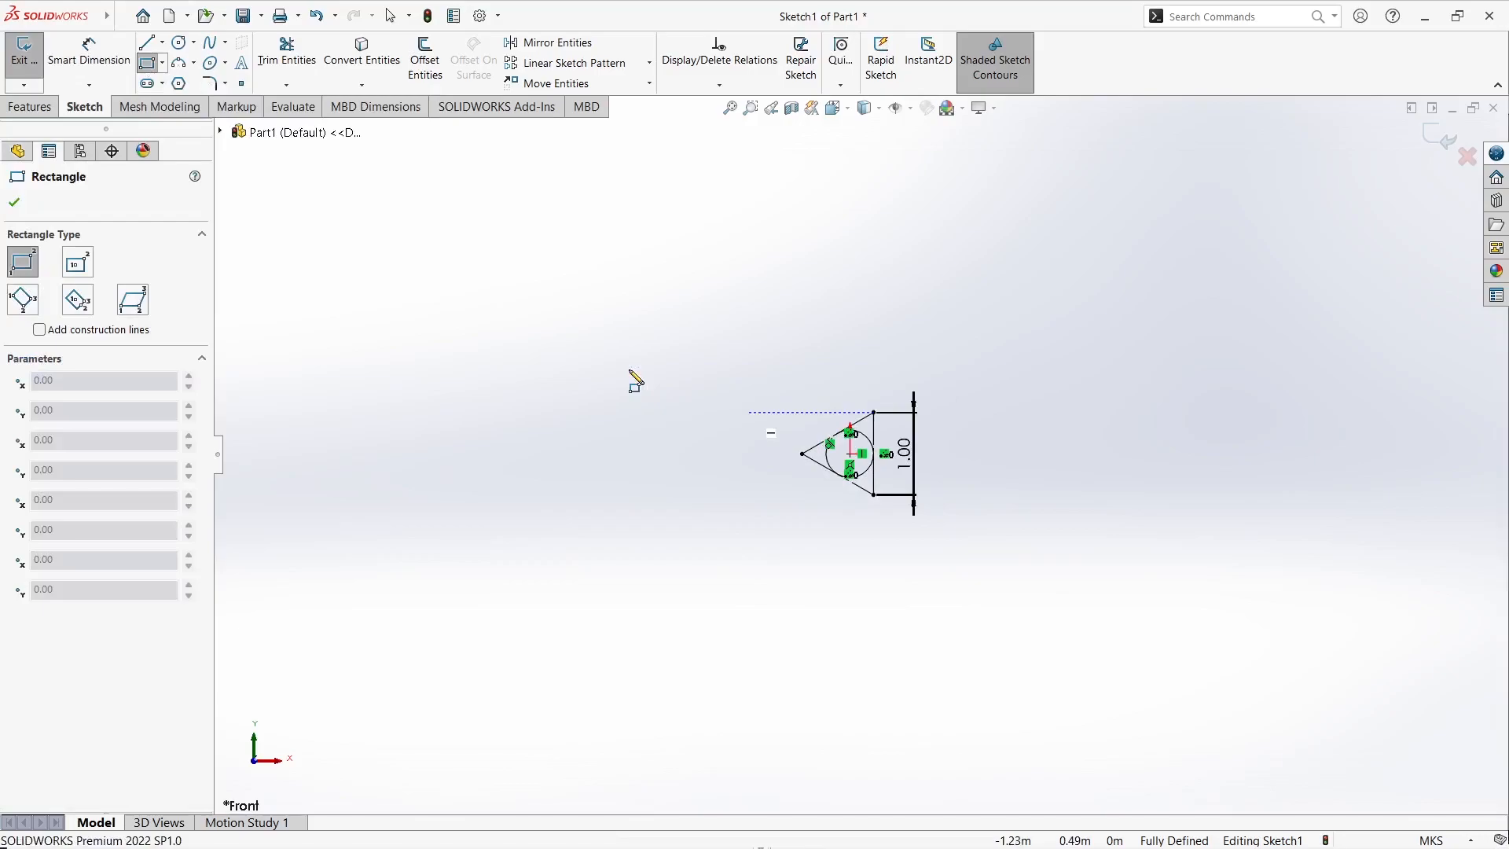
pyautogui.click(547, 293)
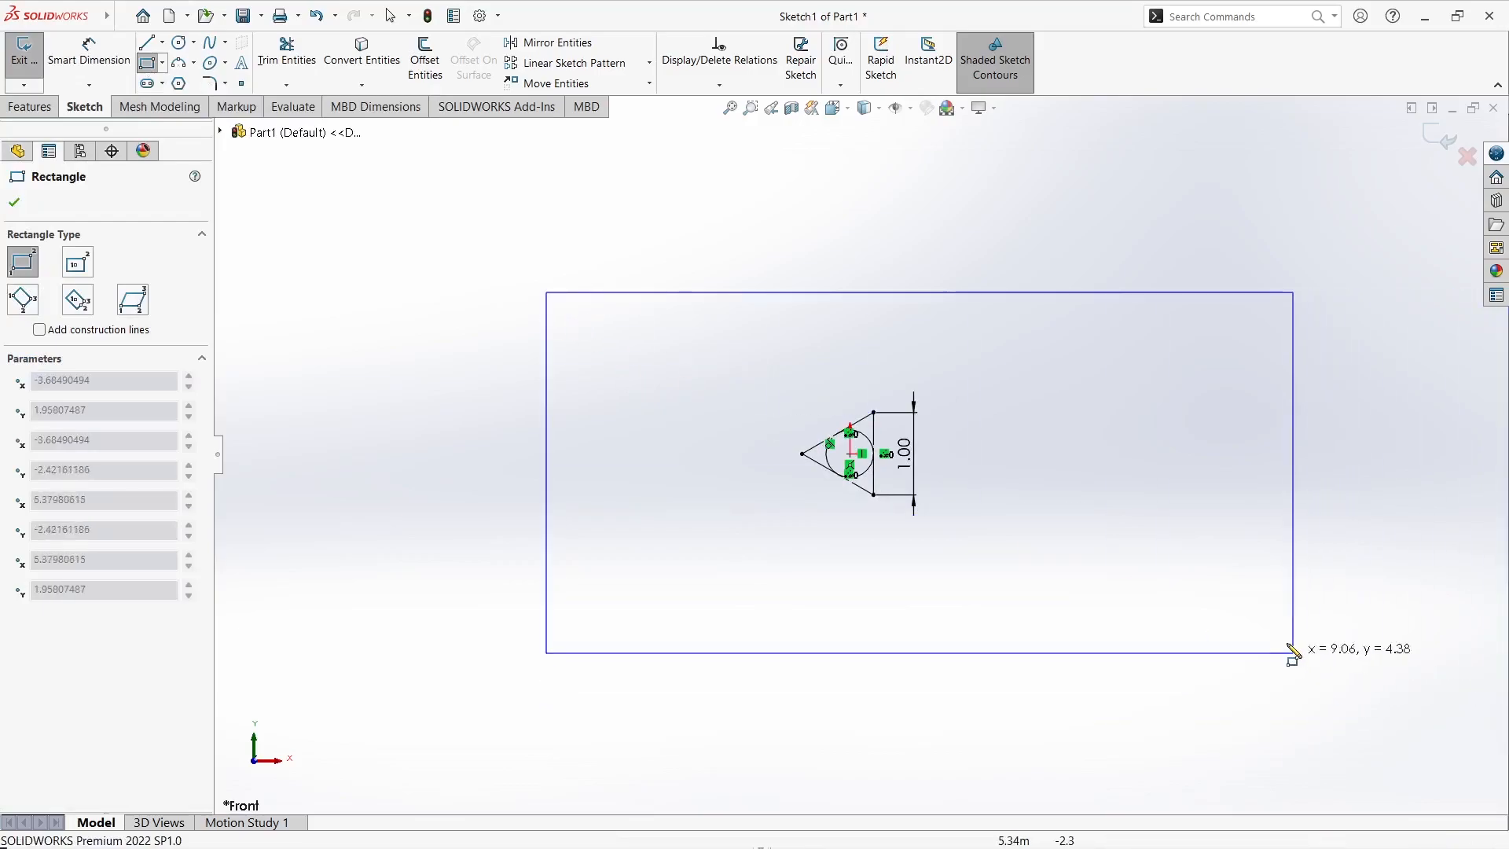
pyautogui.click(1296, 622)
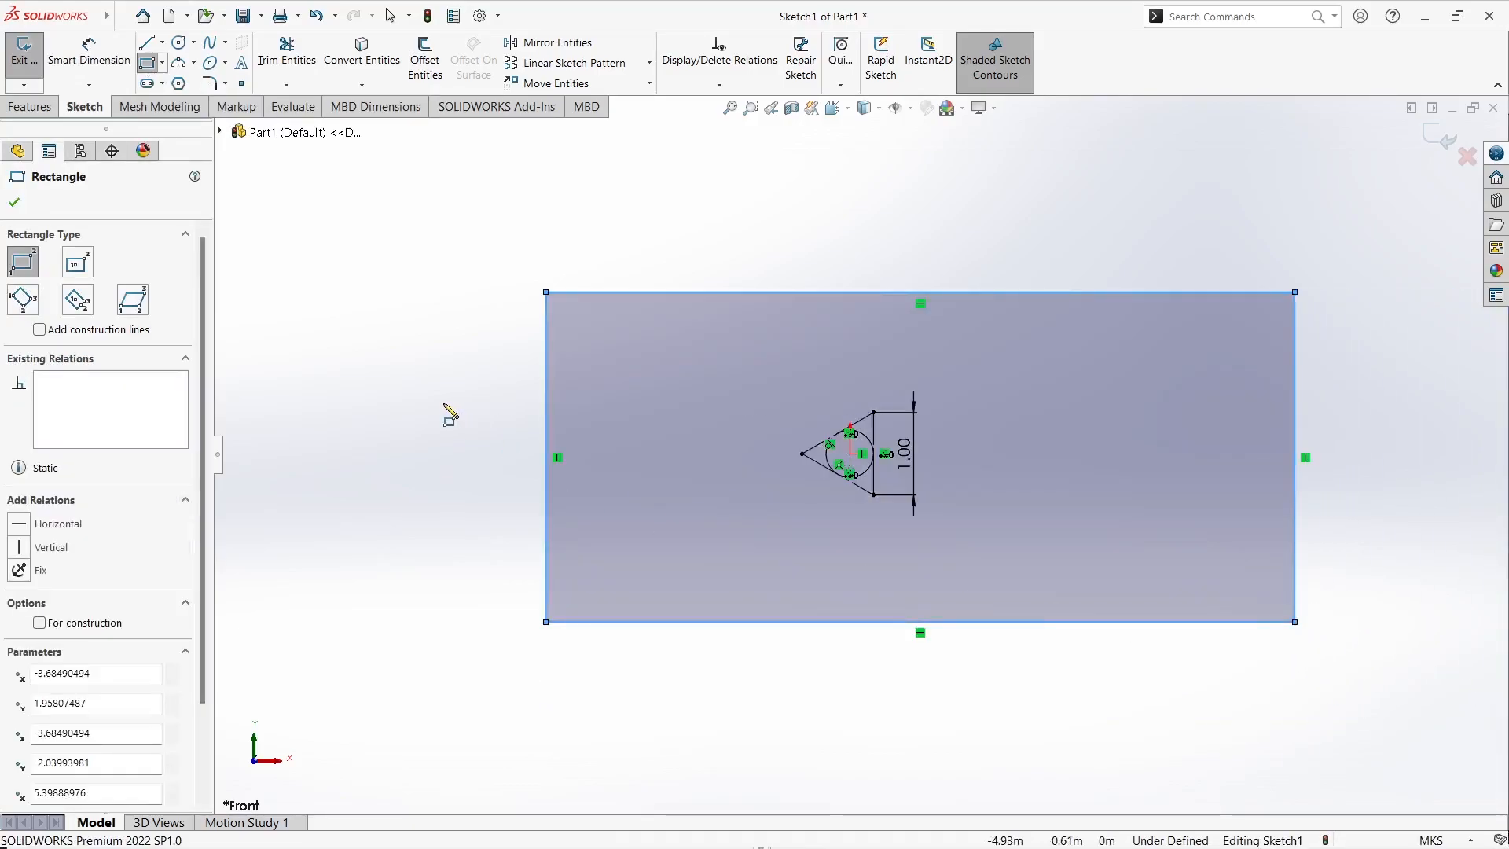
pyautogui.press('Escape')
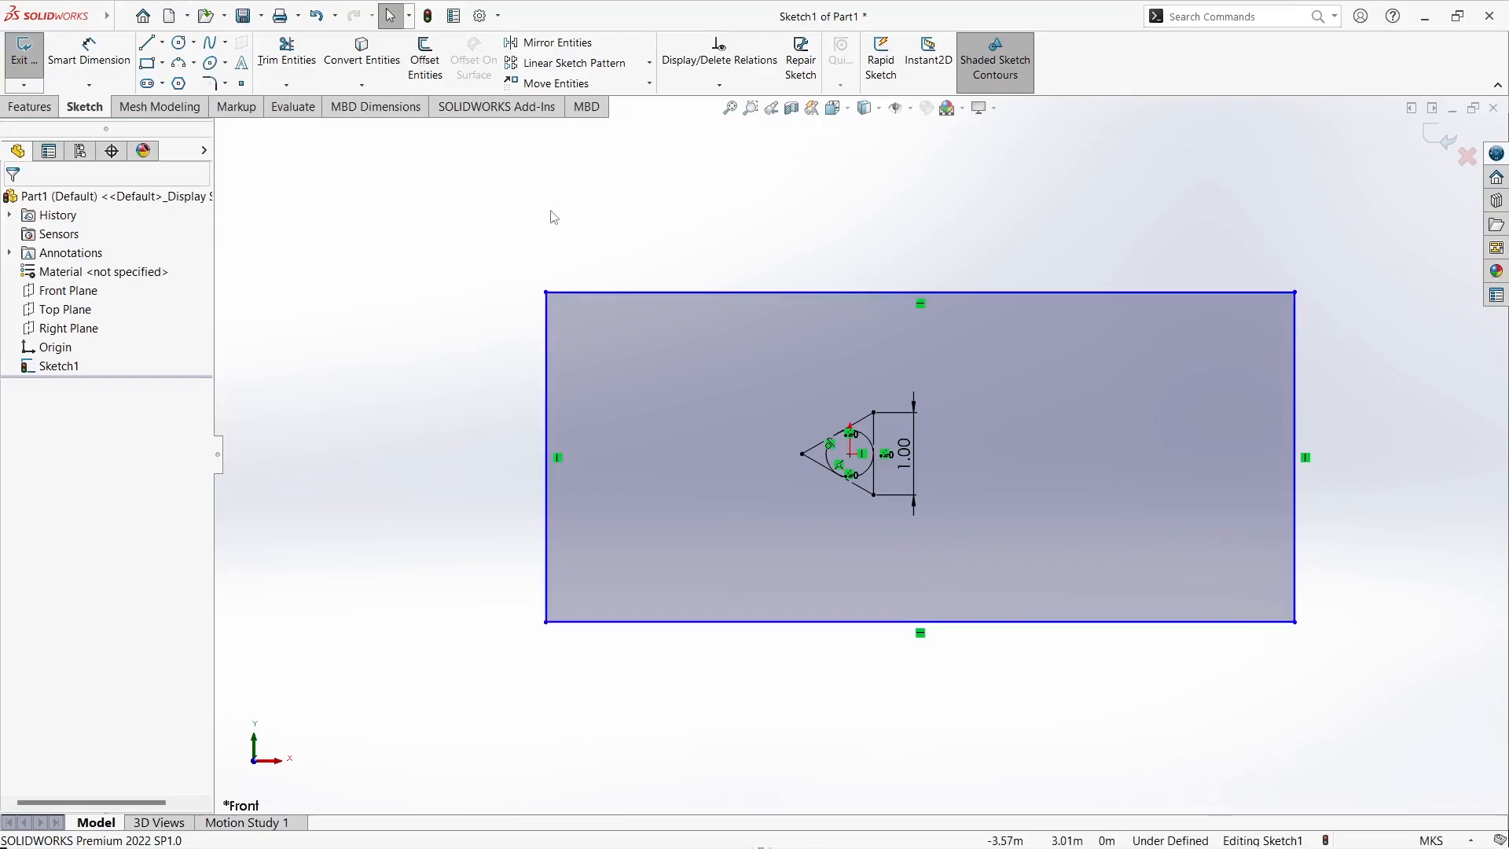
# Step: Add a Horizontal relation between the midpoint of the rectangle's left side and the origin
pyautogui.click(92, 51)
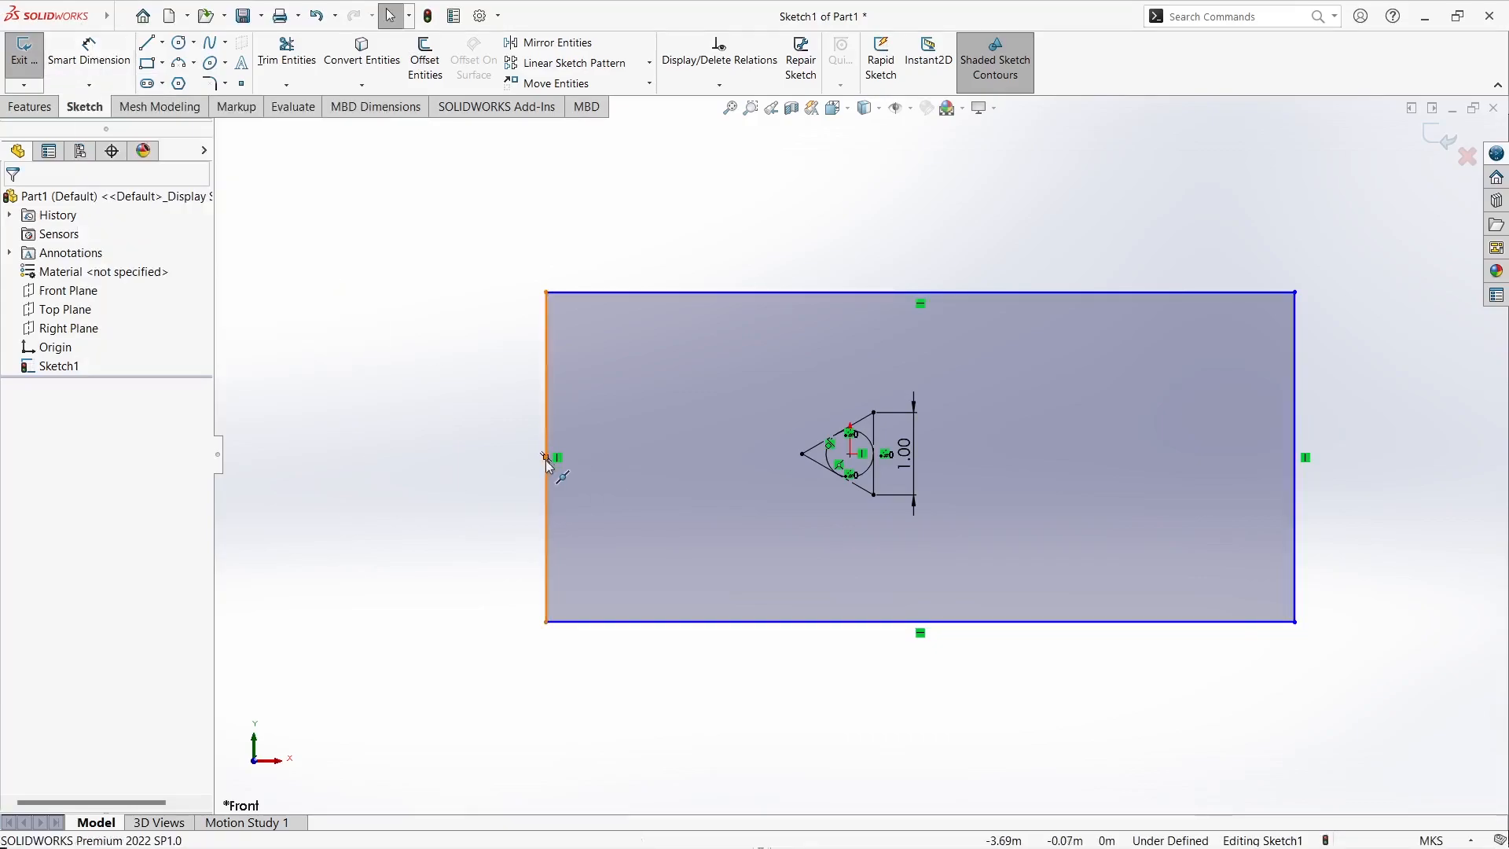
pyautogui.click(545, 457)
pyautogui.keyDown('ctrl'); pyautogui.click(850, 454); pyautogui.keyUp('ctrl')
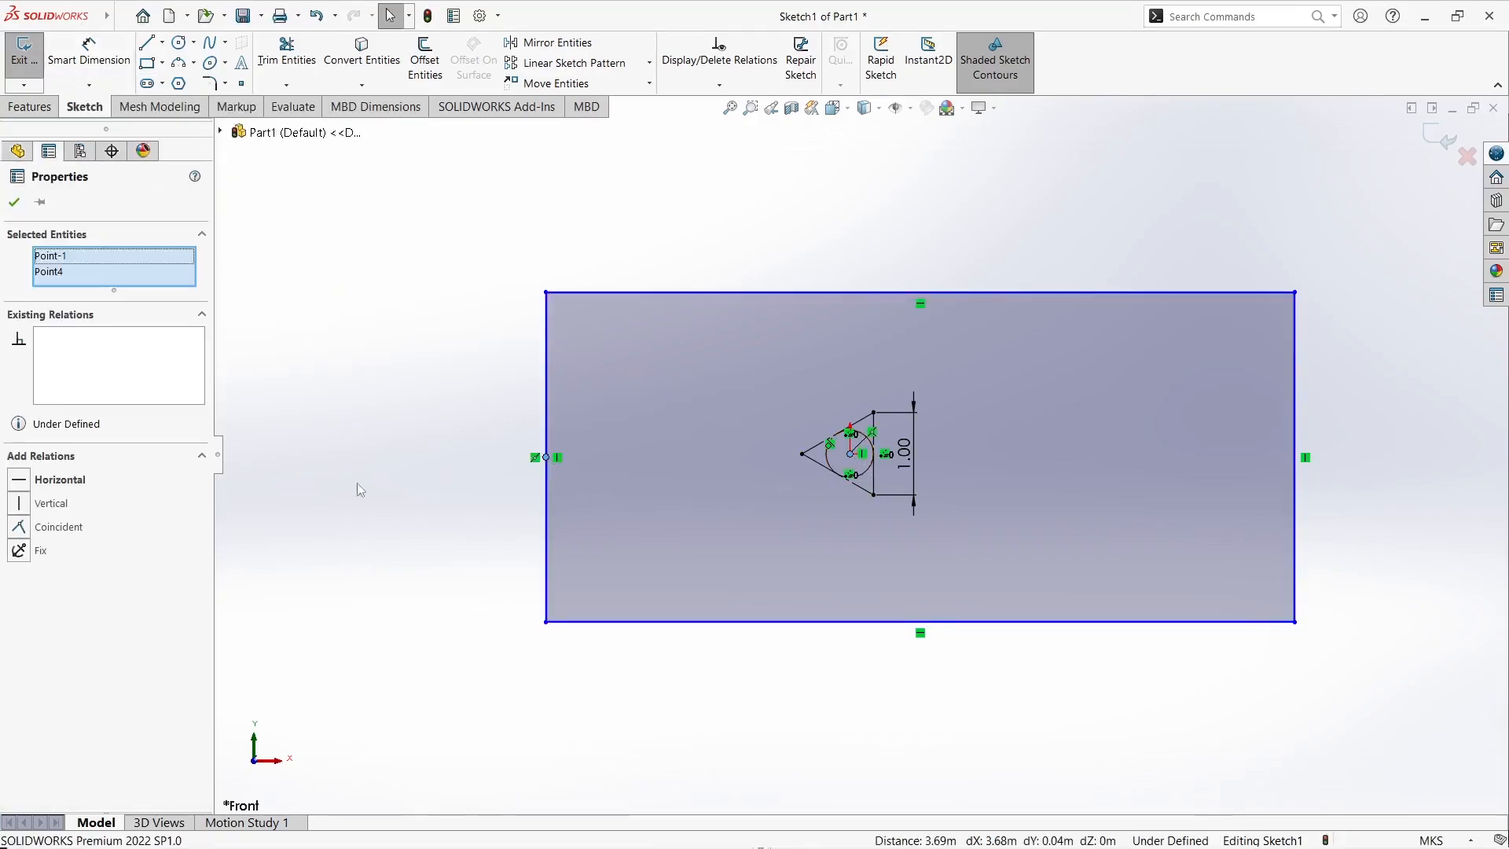
pyautogui.click(59, 480)
# Step: Dimension the outer rectangle to 6 m high and 12 m long
pyautogui.click(87, 55)
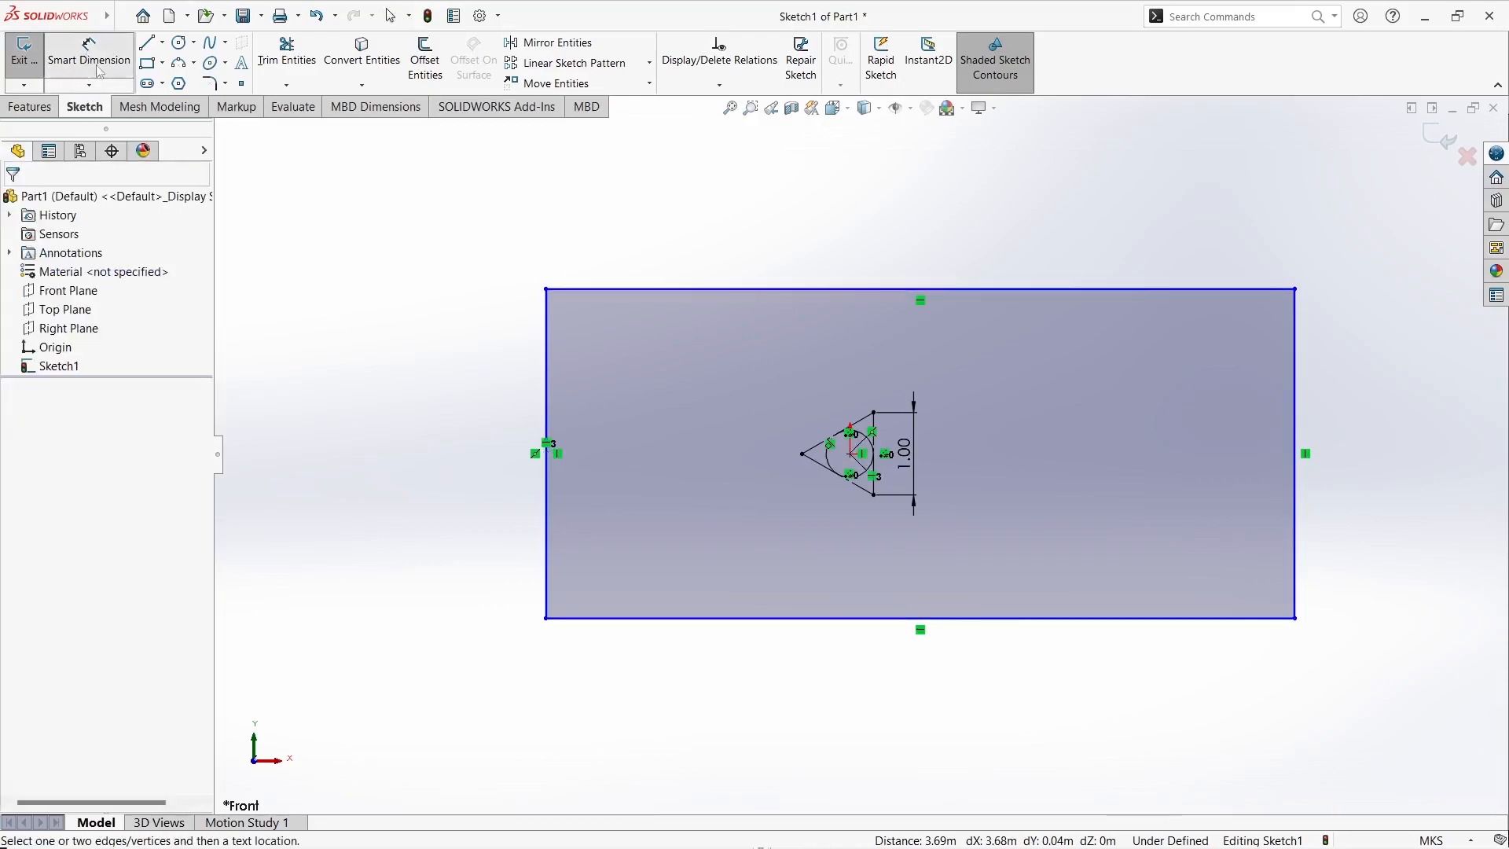
pyautogui.click(546, 414)
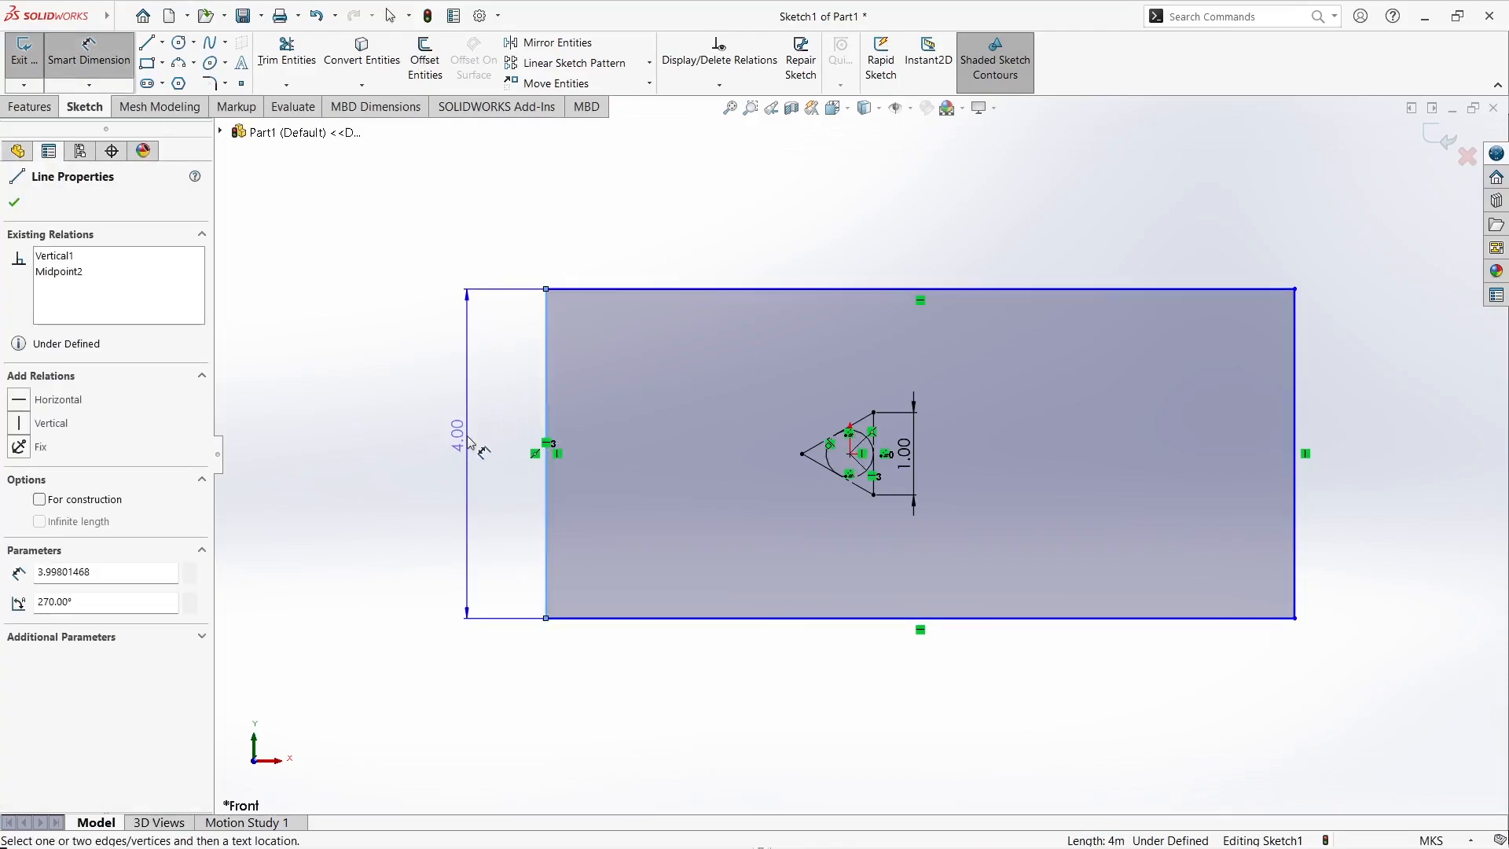
pyautogui.click(469, 437)
pyautogui.press('Return')
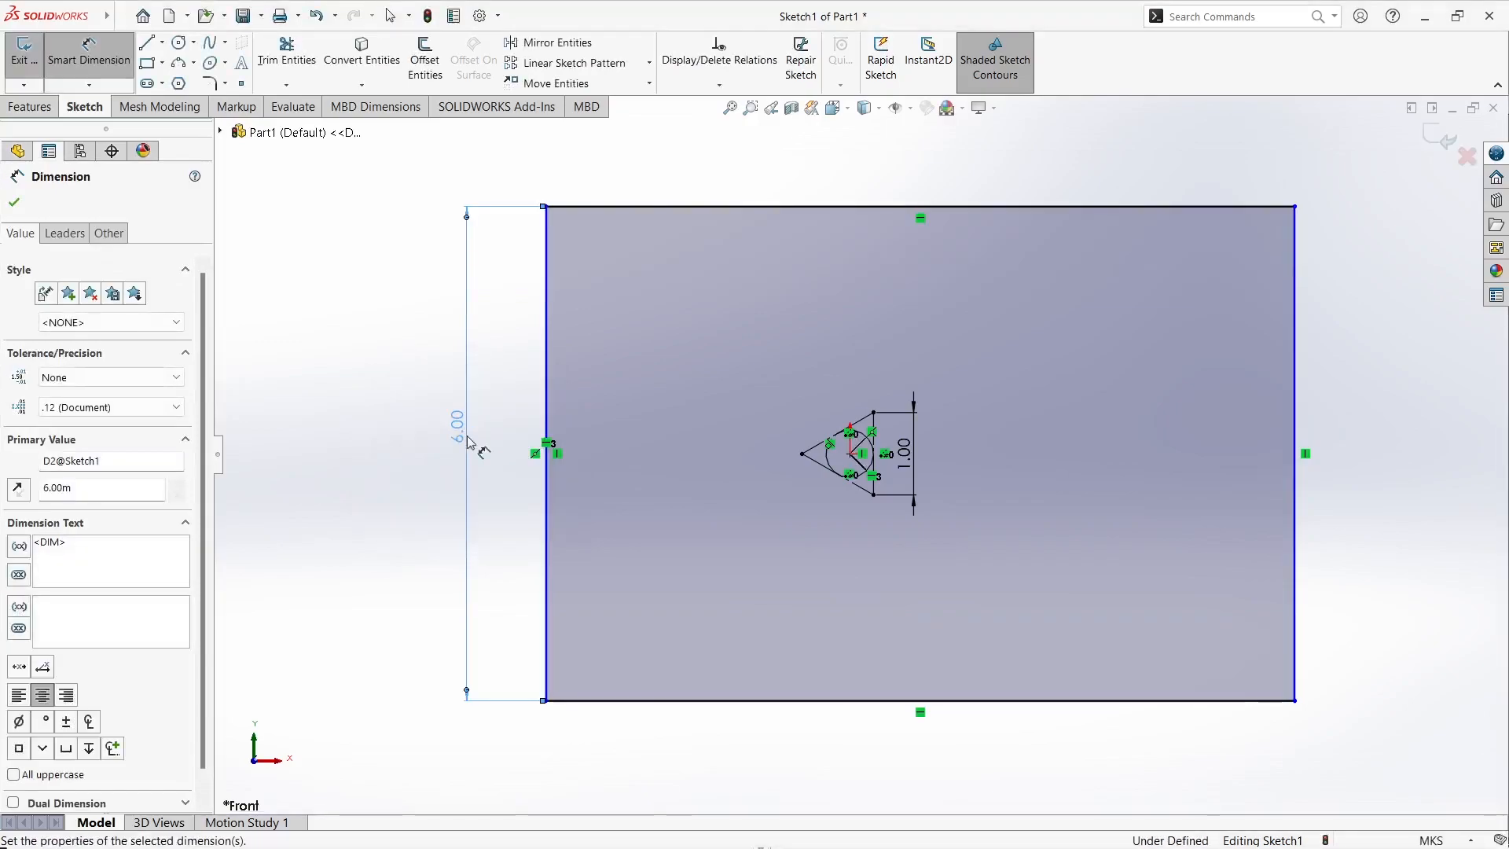
pyautogui.click(847, 699)
pyautogui.click(898, 780)
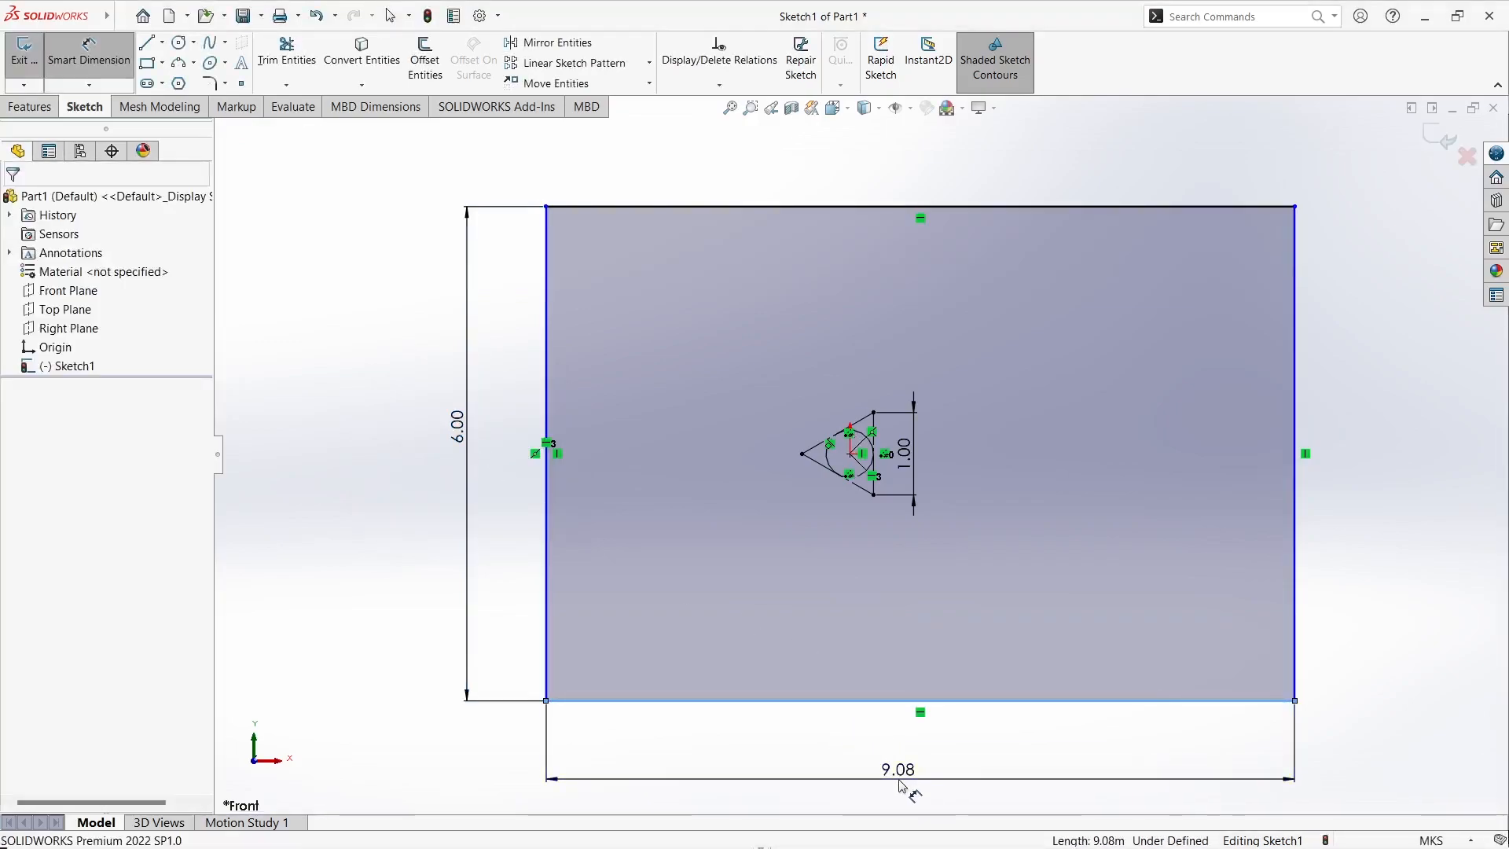
pyautogui.write('9')
pyautogui.press('Return')
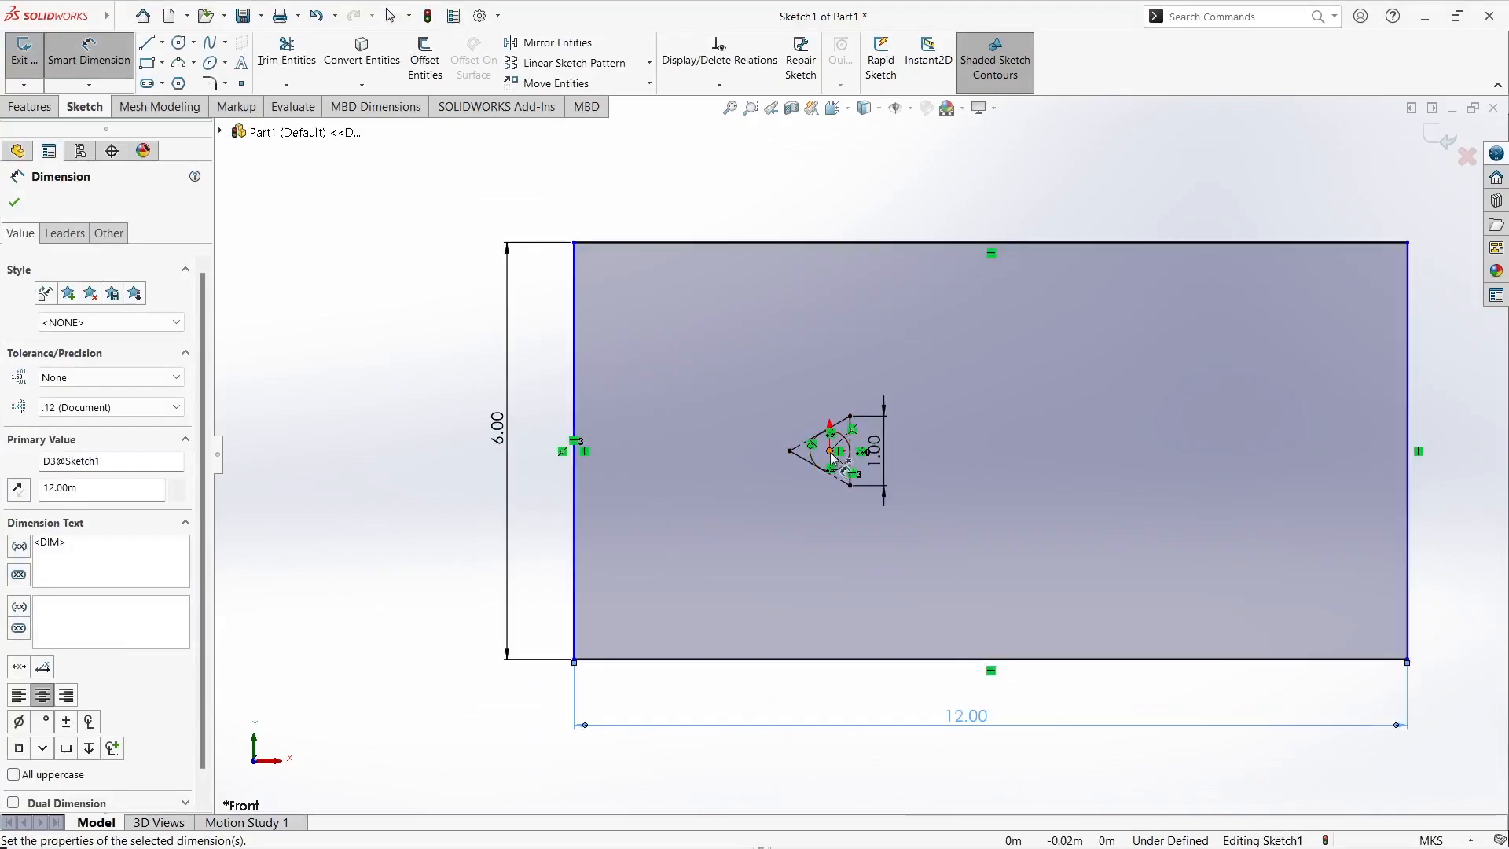
# Step: Dimension the distance from the origin to the rectangle's left side as 4 m
pyautogui.click(830, 451)
pyautogui.click(575, 515)
pyautogui.click(673, 719)
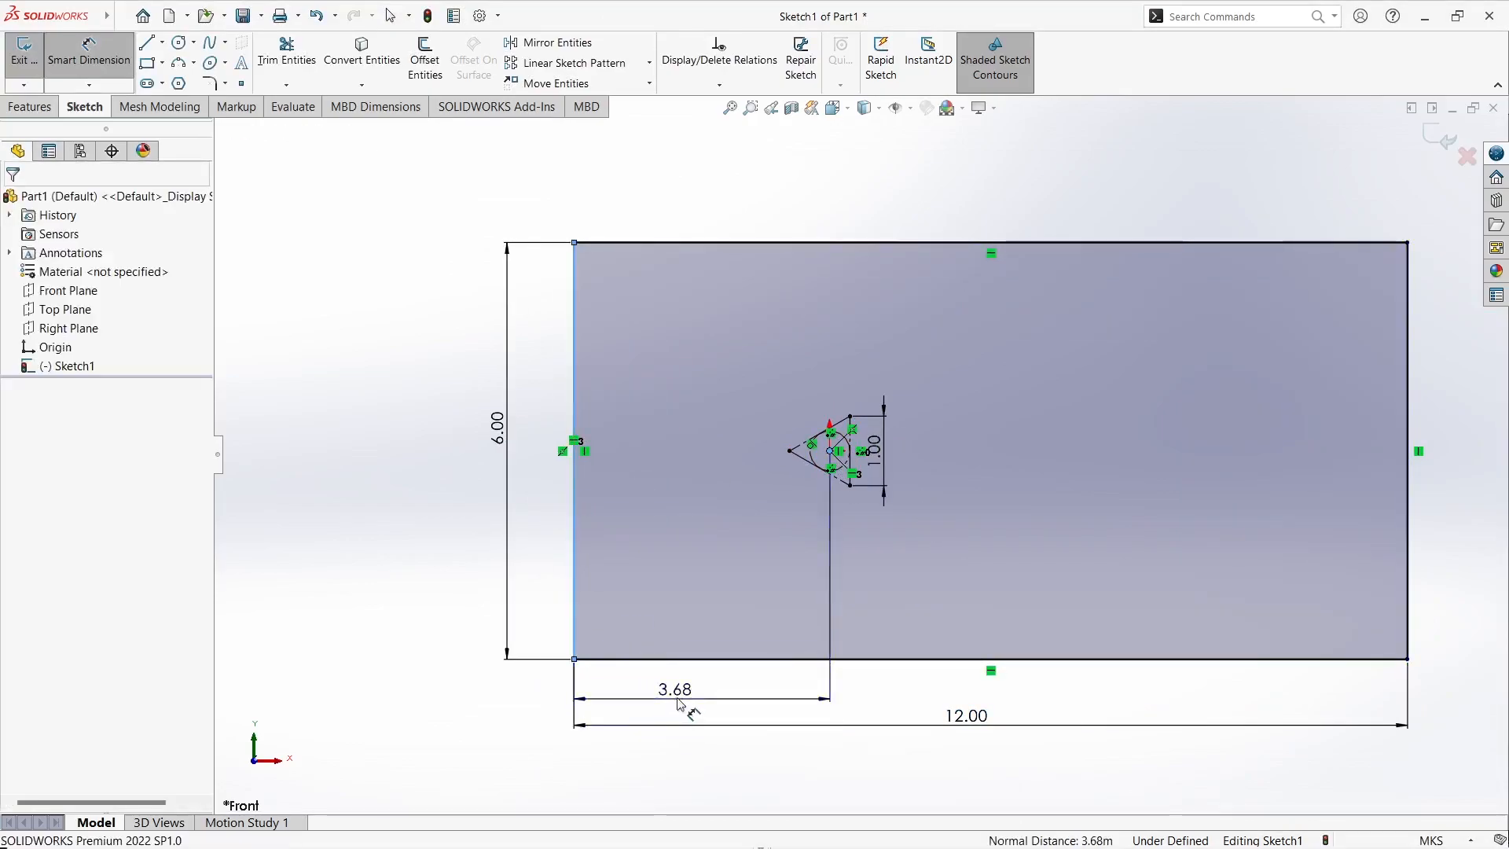
pyautogui.write('4')
pyautogui.press('Return')
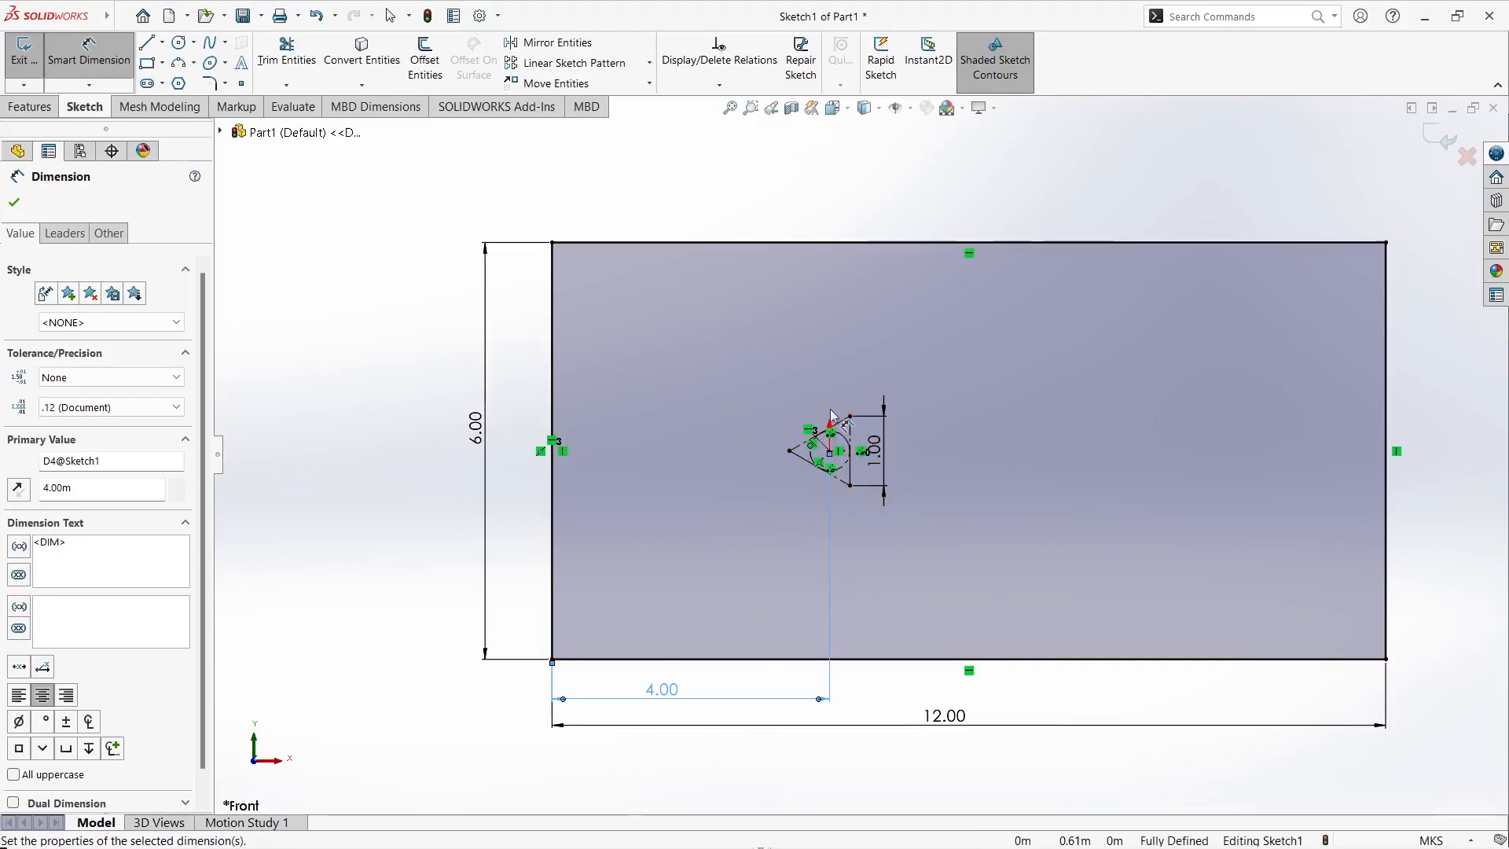
pyautogui.press('Escape')
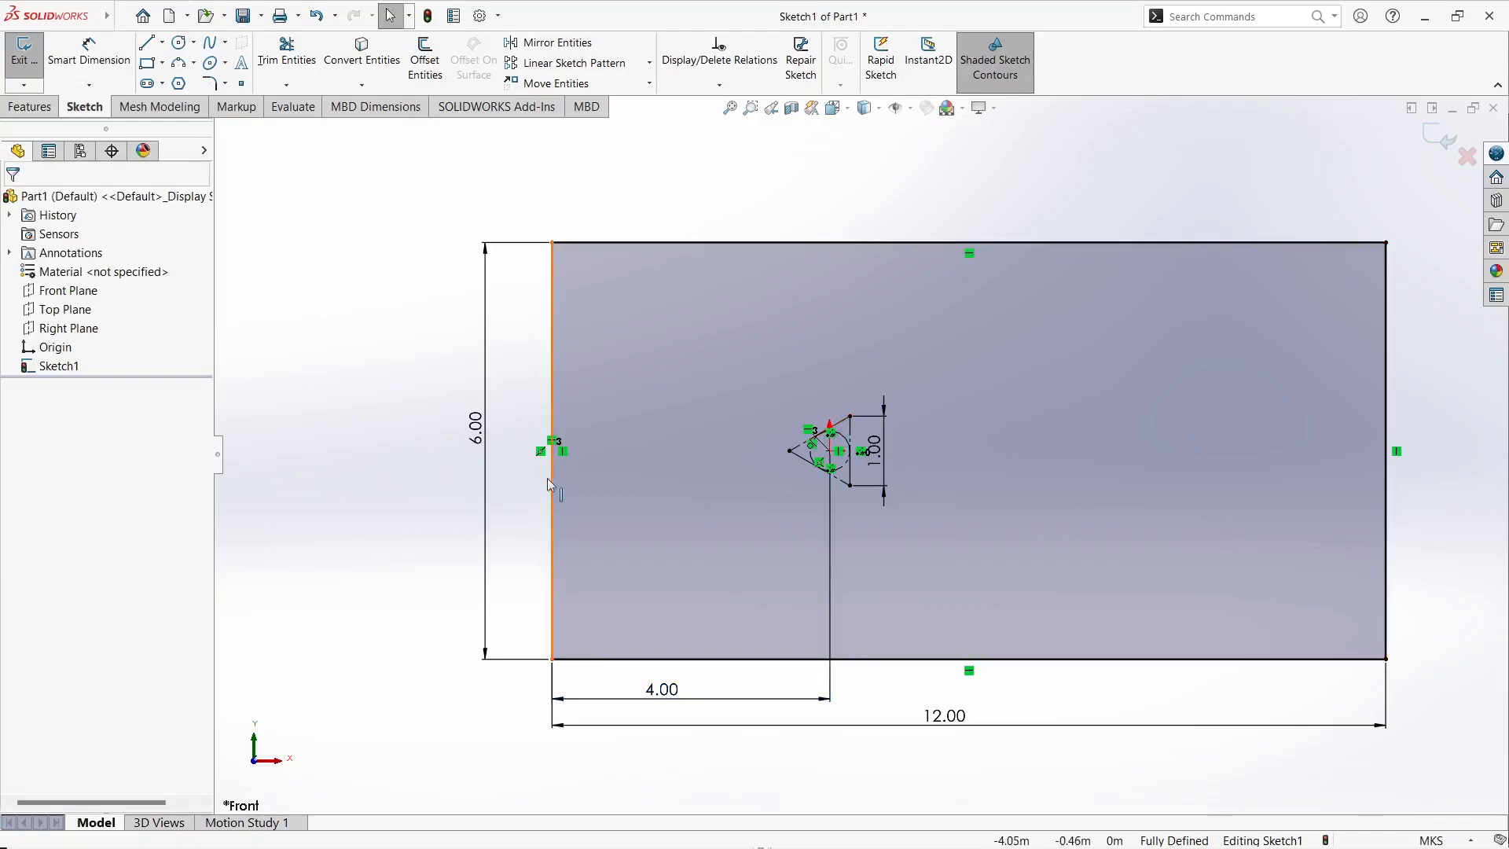
# Step: Convert the entire sketch, including the outer rectangle, to construction geometry and exit the sketch
pyautogui.moveTo(431, 179)
pyautogui.mouseDown()
pyautogui.moveTo(1485, 805)
pyautogui.moveTo(1450, 795)
pyautogui.moveTo(1421, 756)
pyautogui.mouseUp()
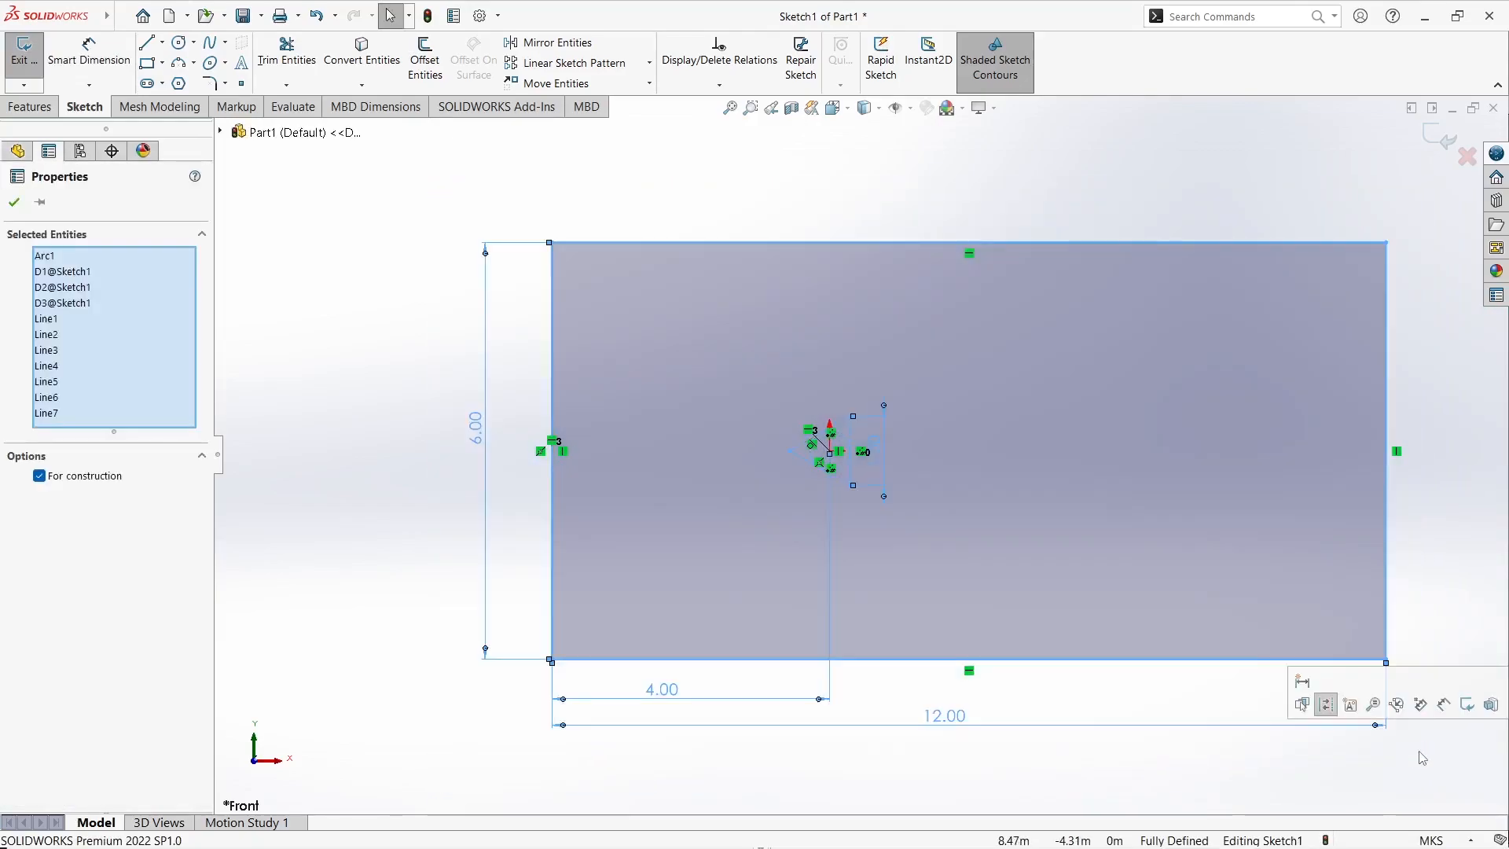
pyautogui.click(70, 481)
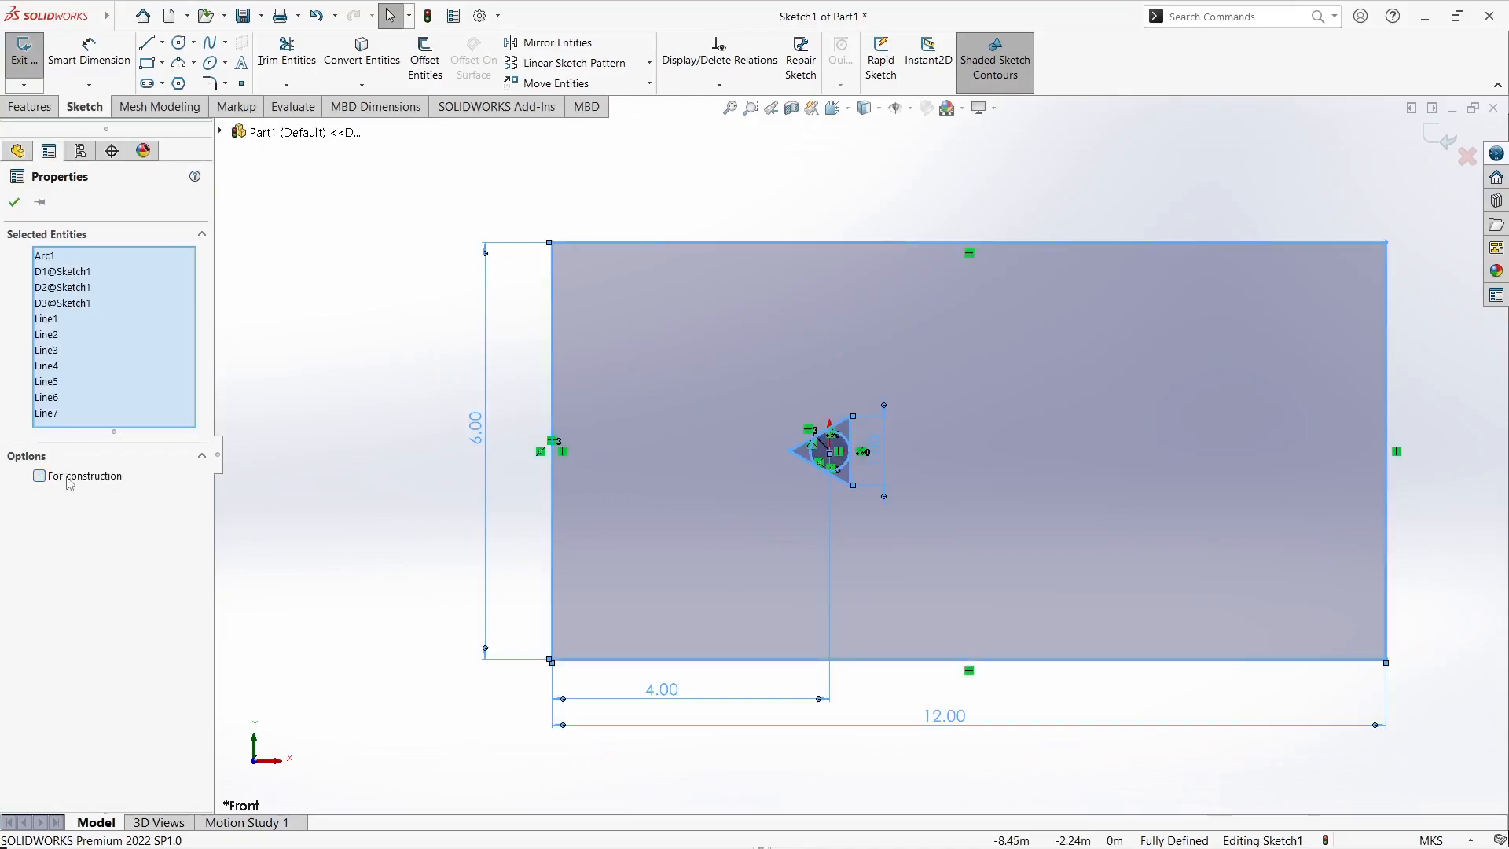
pyautogui.click(391, 404)
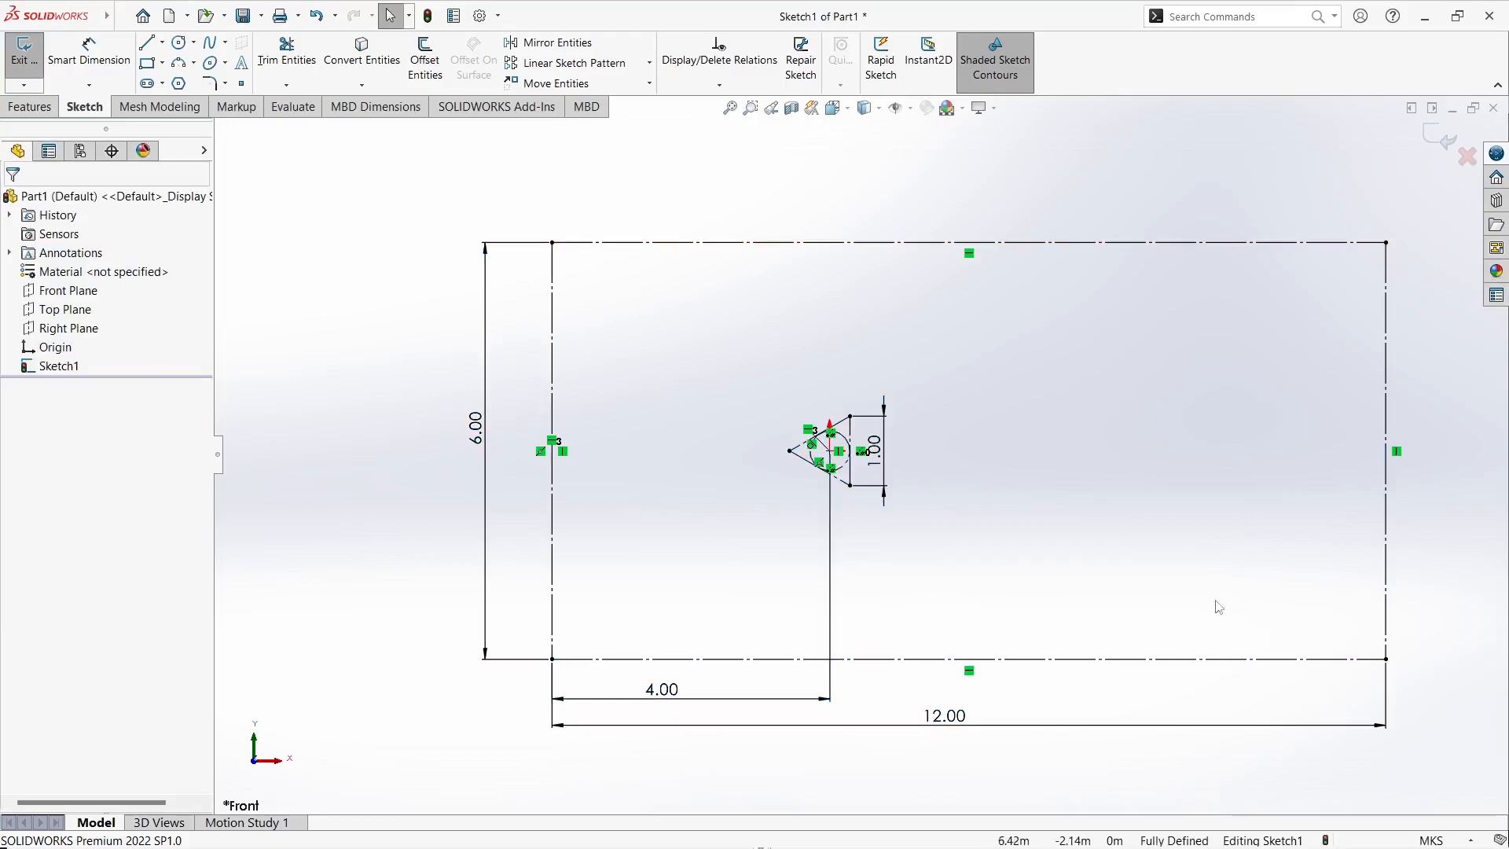
pyautogui.click(23, 53)
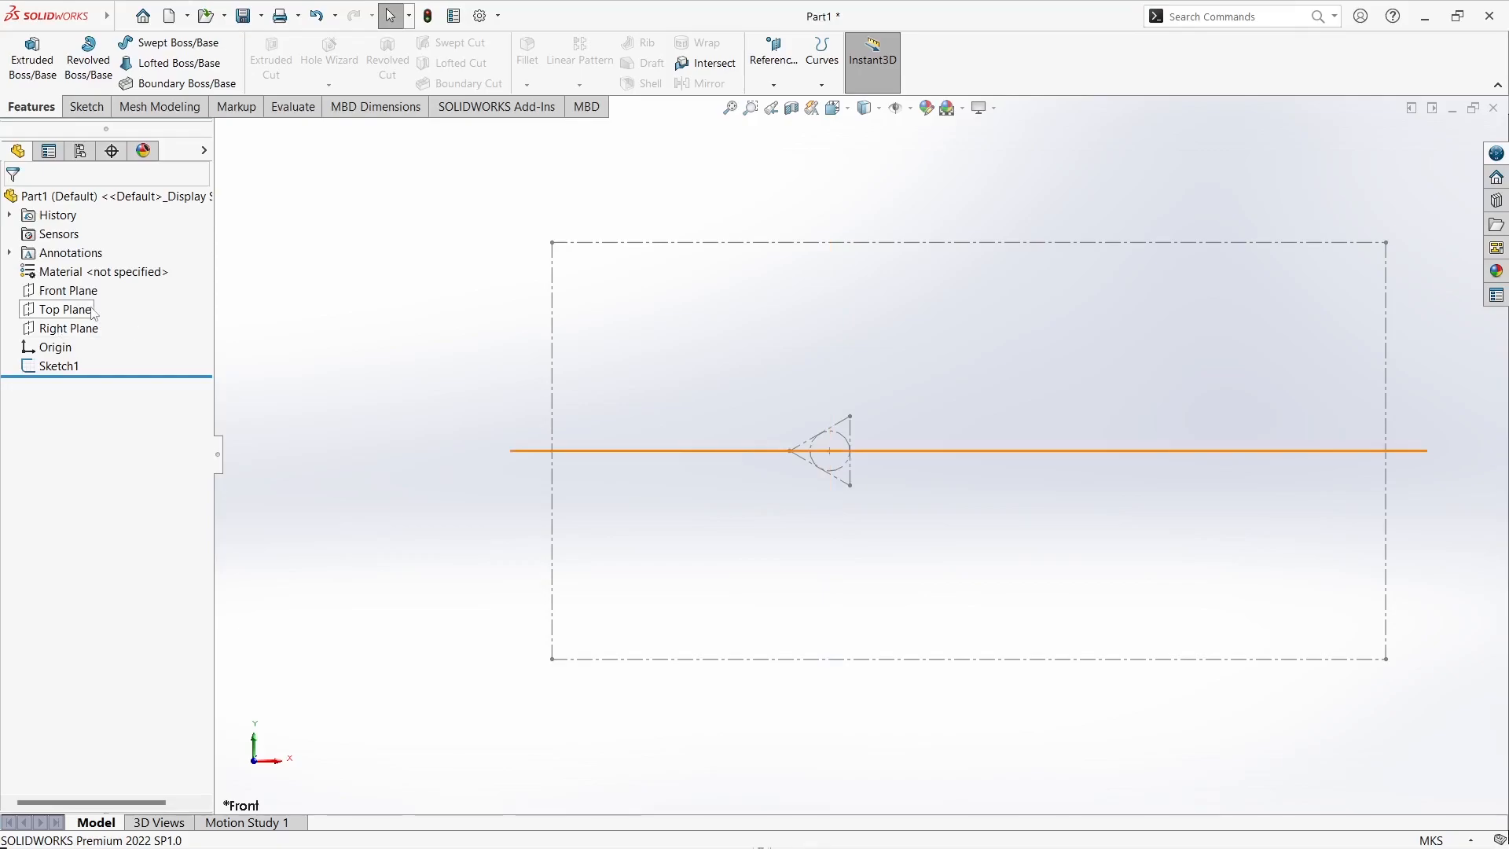
# Step: In a new Front Plane sketch, draw a rectangle from the triangle's left vertex to the outer rectangle's upper-left corner
pyautogui.click(69, 290)
pyautogui.click(102, 278)
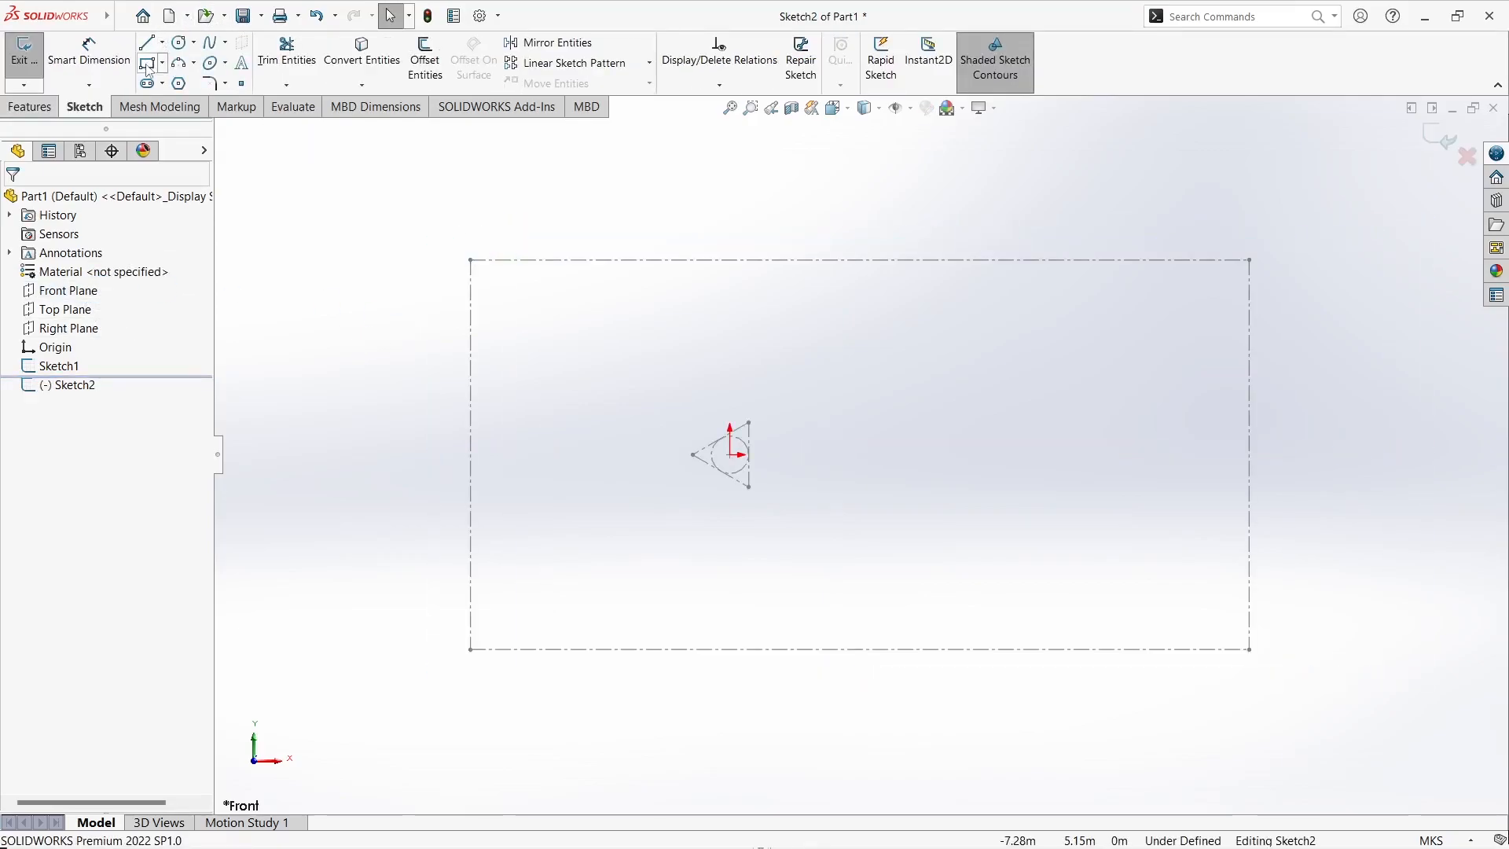
pyautogui.click(147, 63)
pyautogui.click(693, 455)
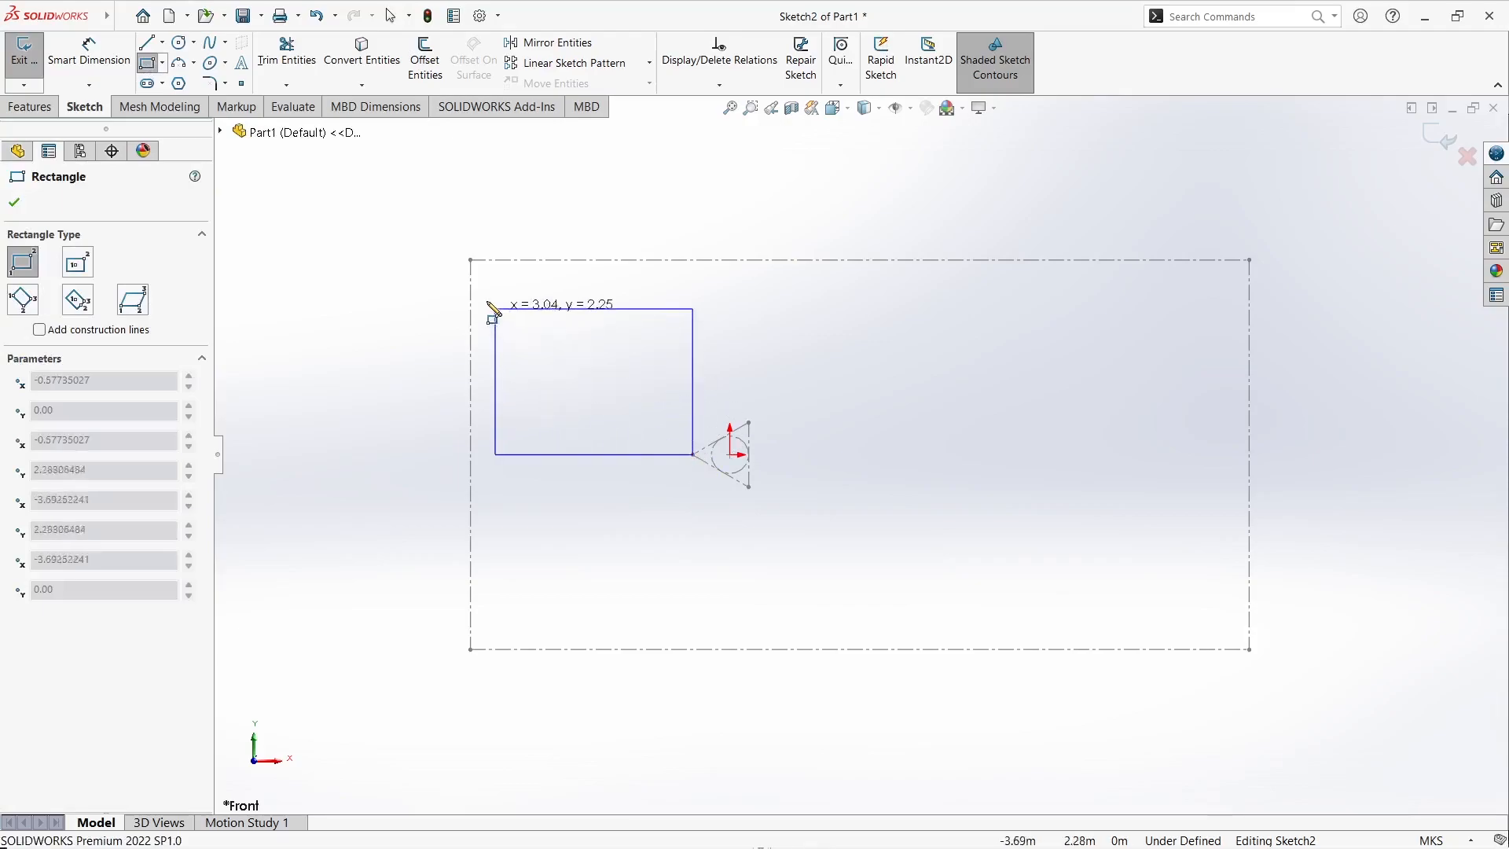
pyautogui.click(469, 260)
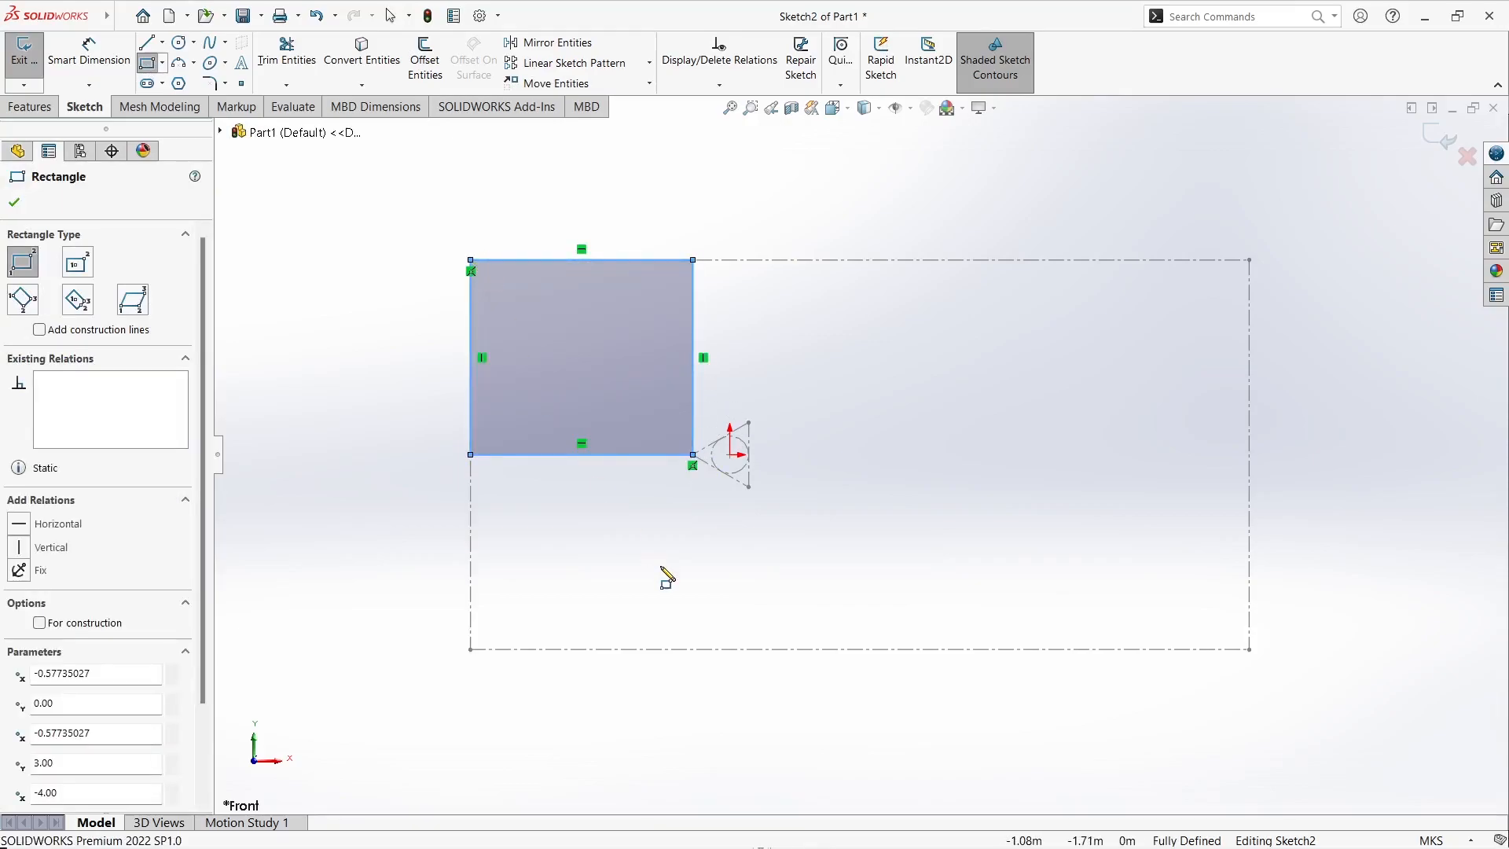
# Step: Extrude the upper-left rectangle sketch as a blind boss 0.01 m deep
pyautogui.press('Escape')
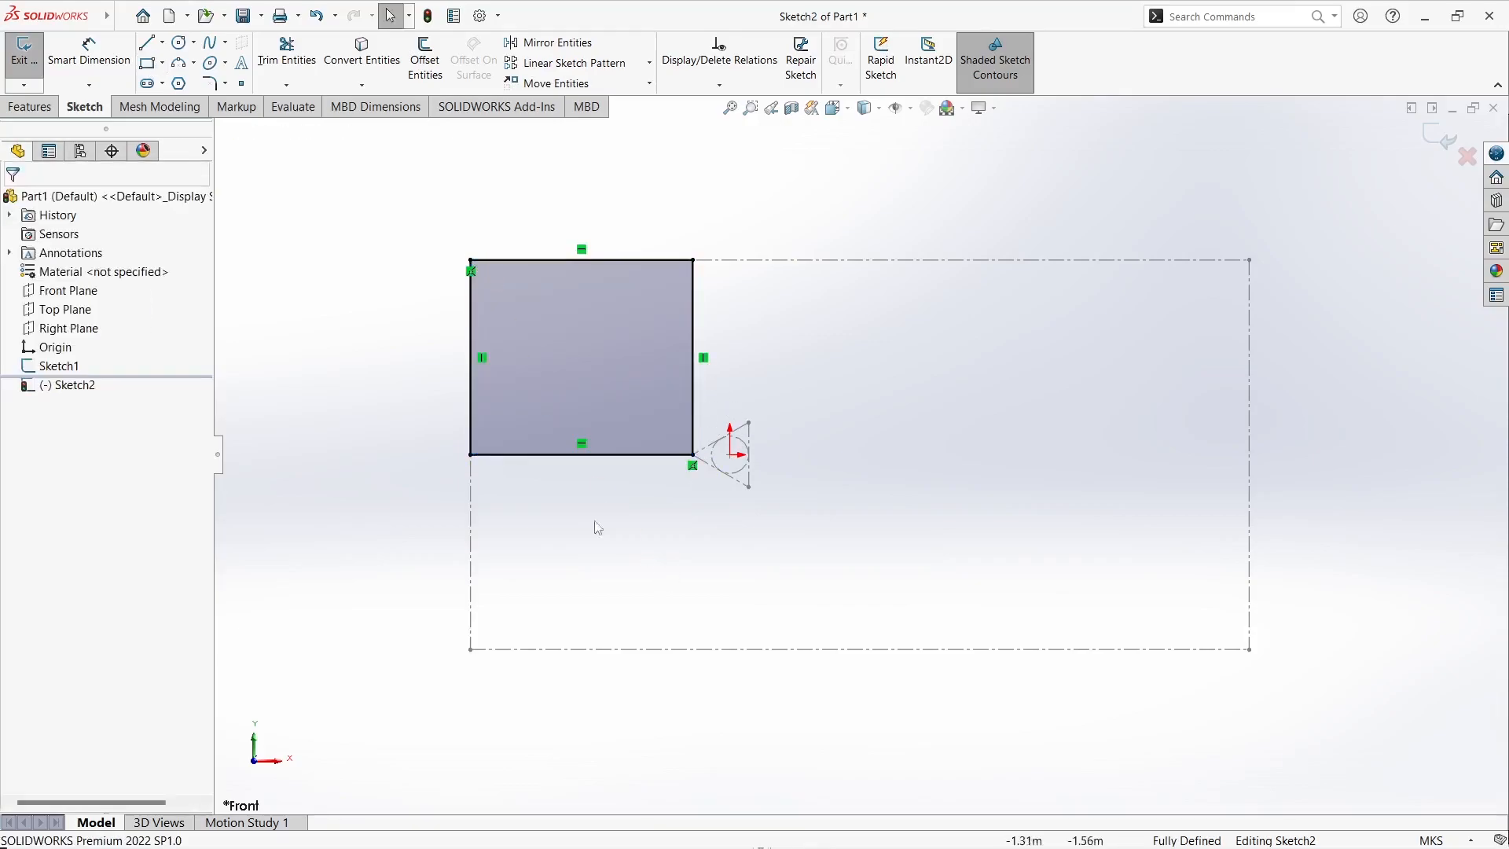
pyautogui.click(31, 107)
pyautogui.click(32, 59)
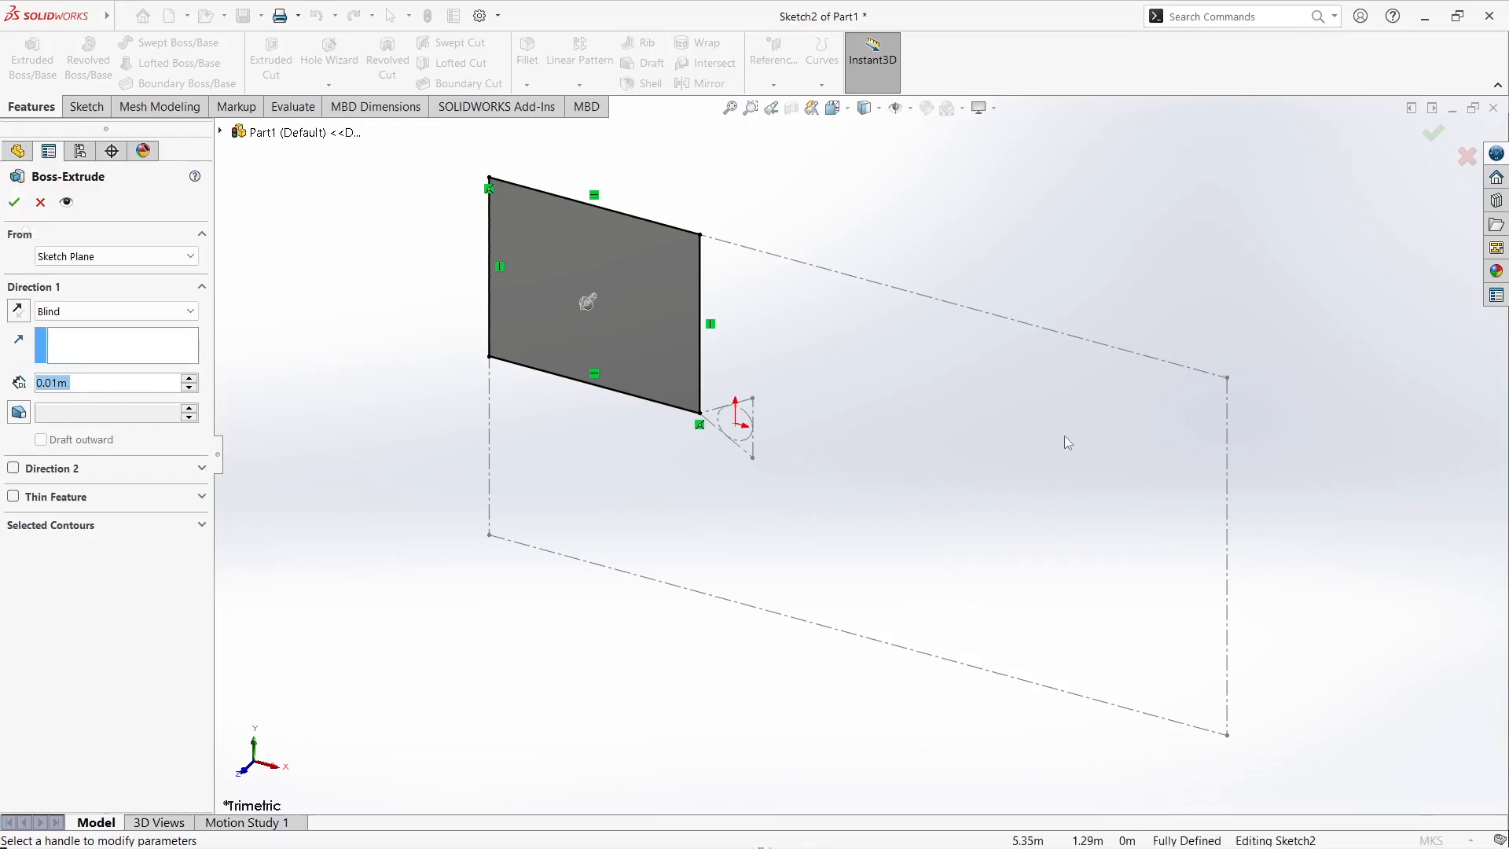
pyautogui.click(14, 204)
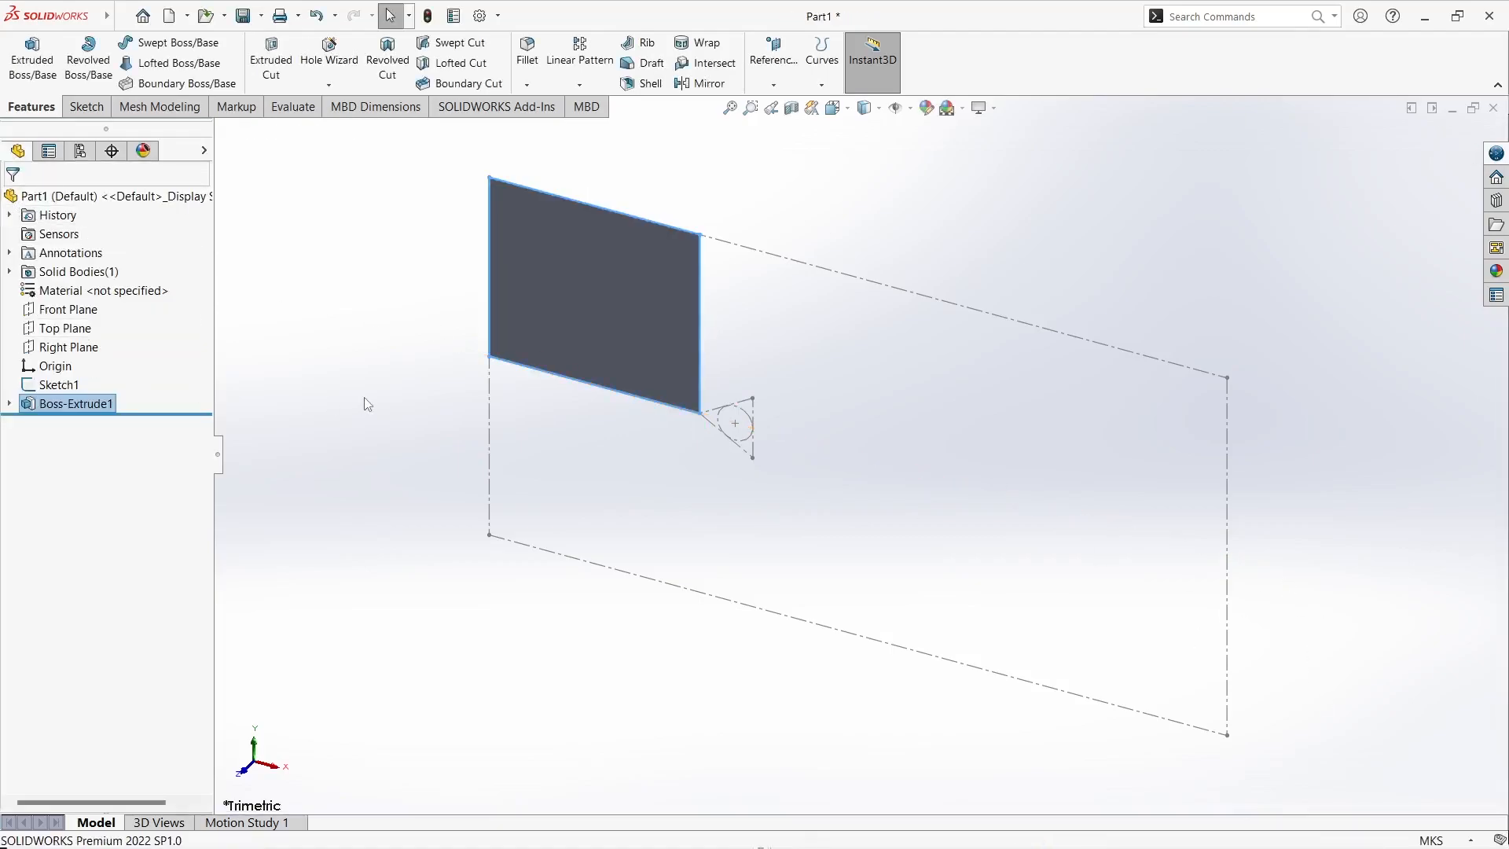
# Step: In a new Front Plane sketch, draw a closed four-sided profile between the triangle's upper slanted edge and the outer rectangle's upper edge, alongside the first block
pyautogui.hotkey('ctrl', '1')
pyautogui.click(316, 402)
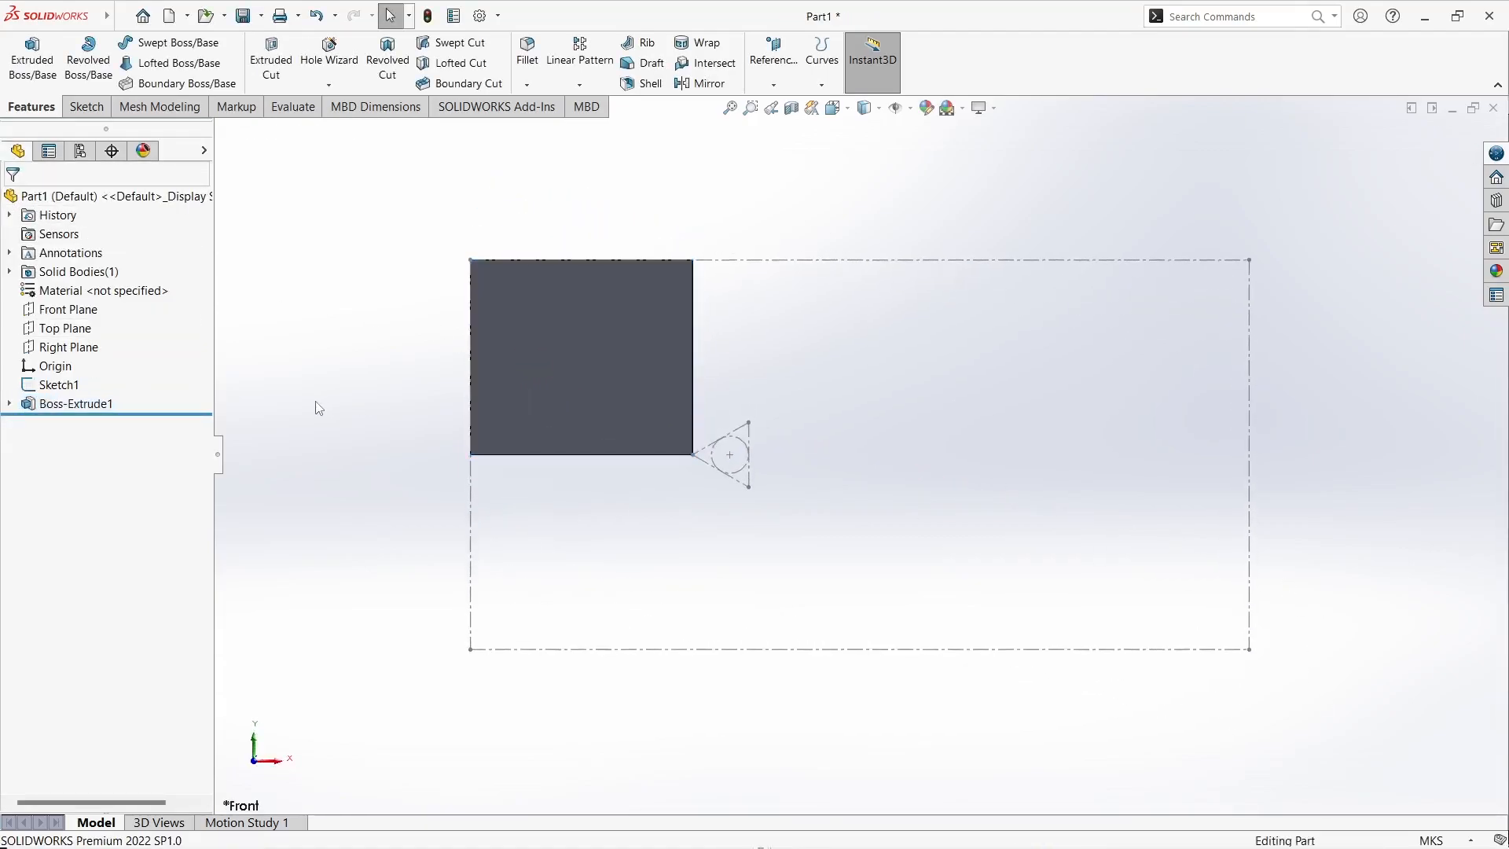
pyautogui.click(92, 308)
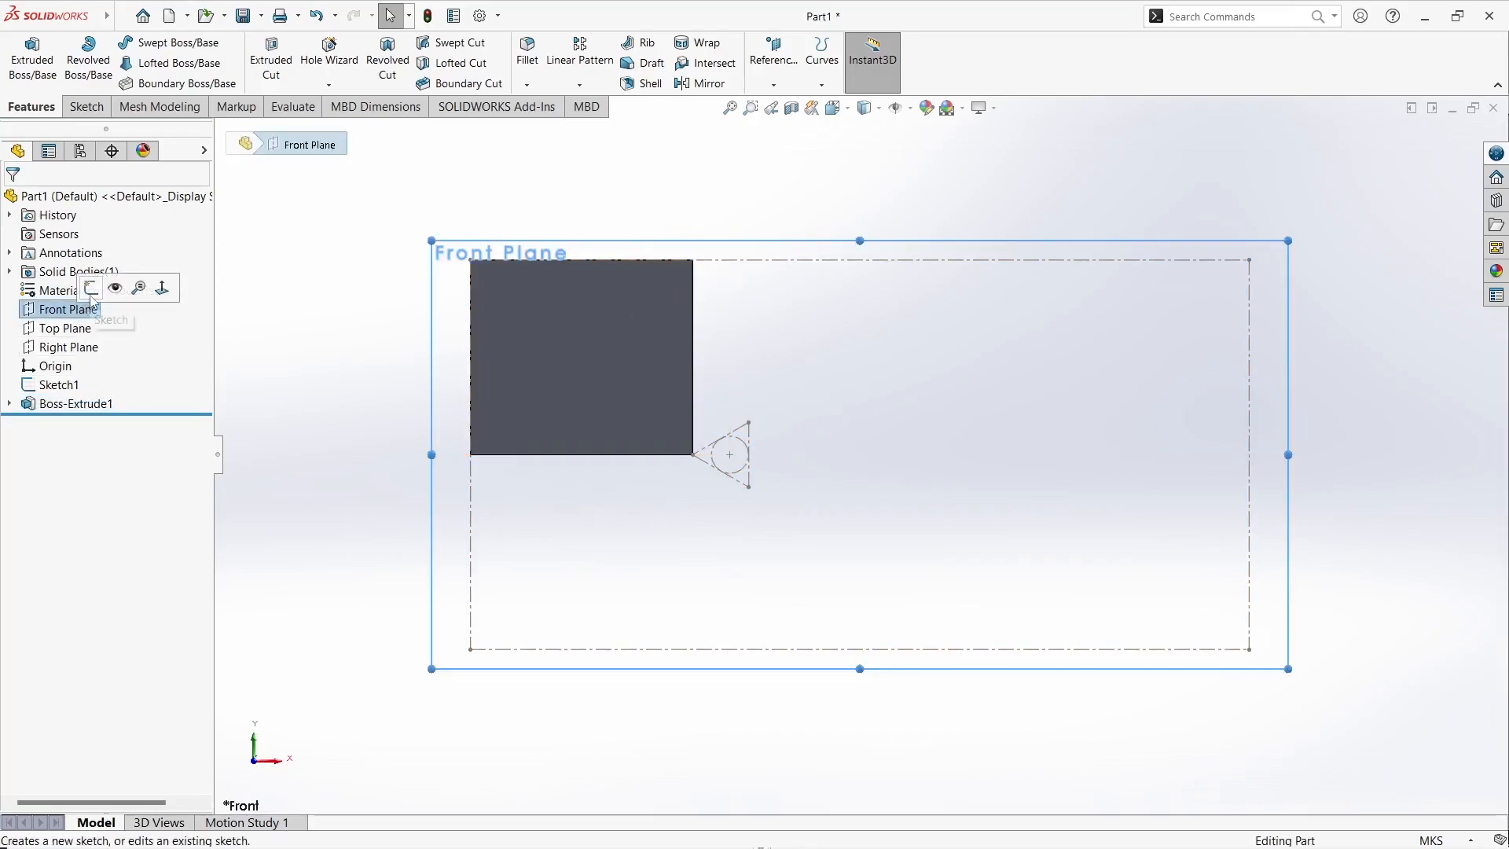
pyautogui.click(91, 291)
pyautogui.click(146, 42)
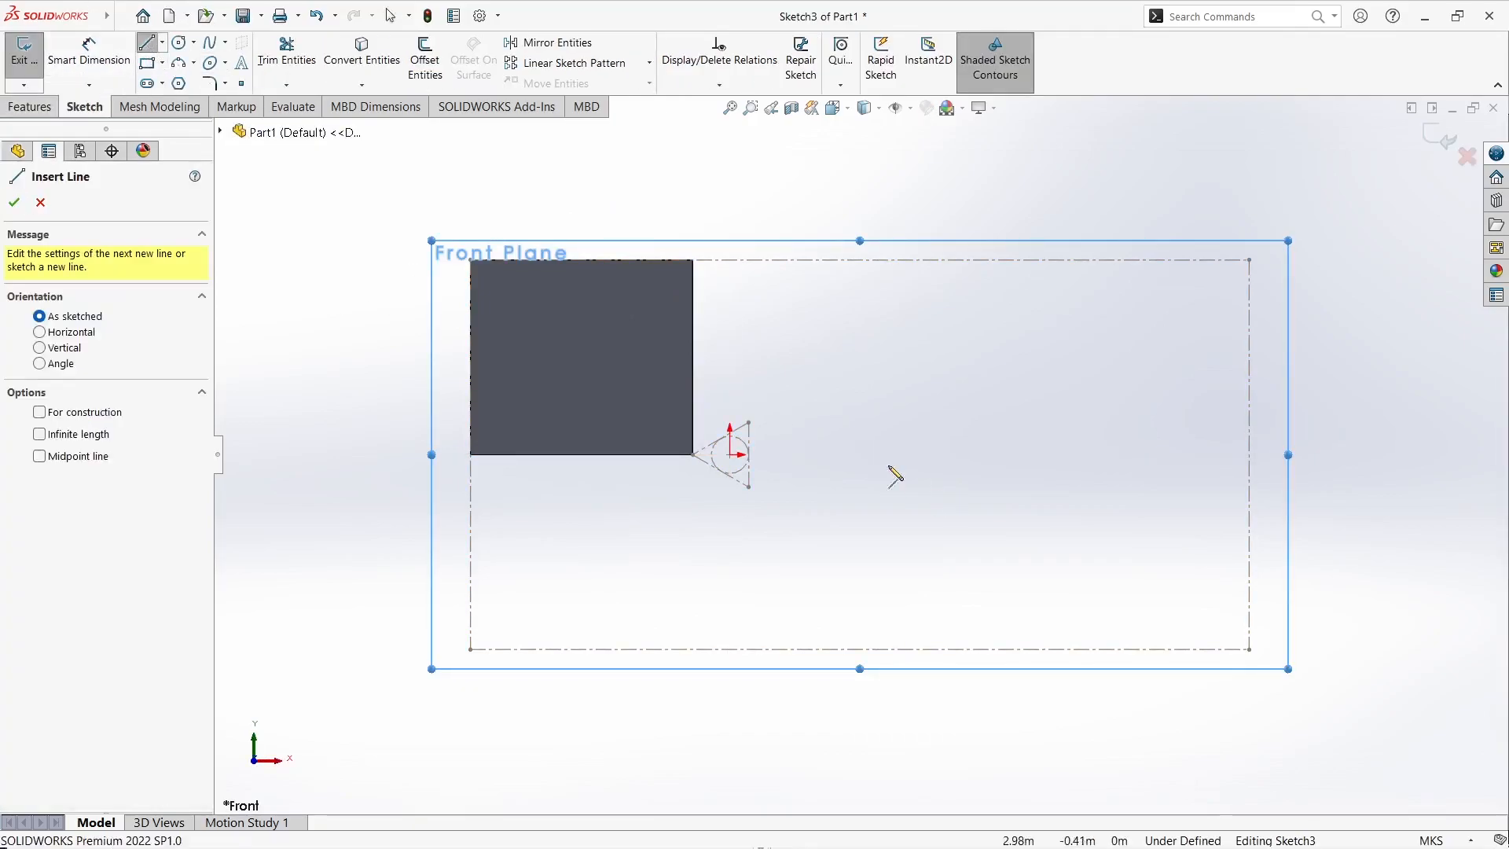
pyautogui.click(692, 454)
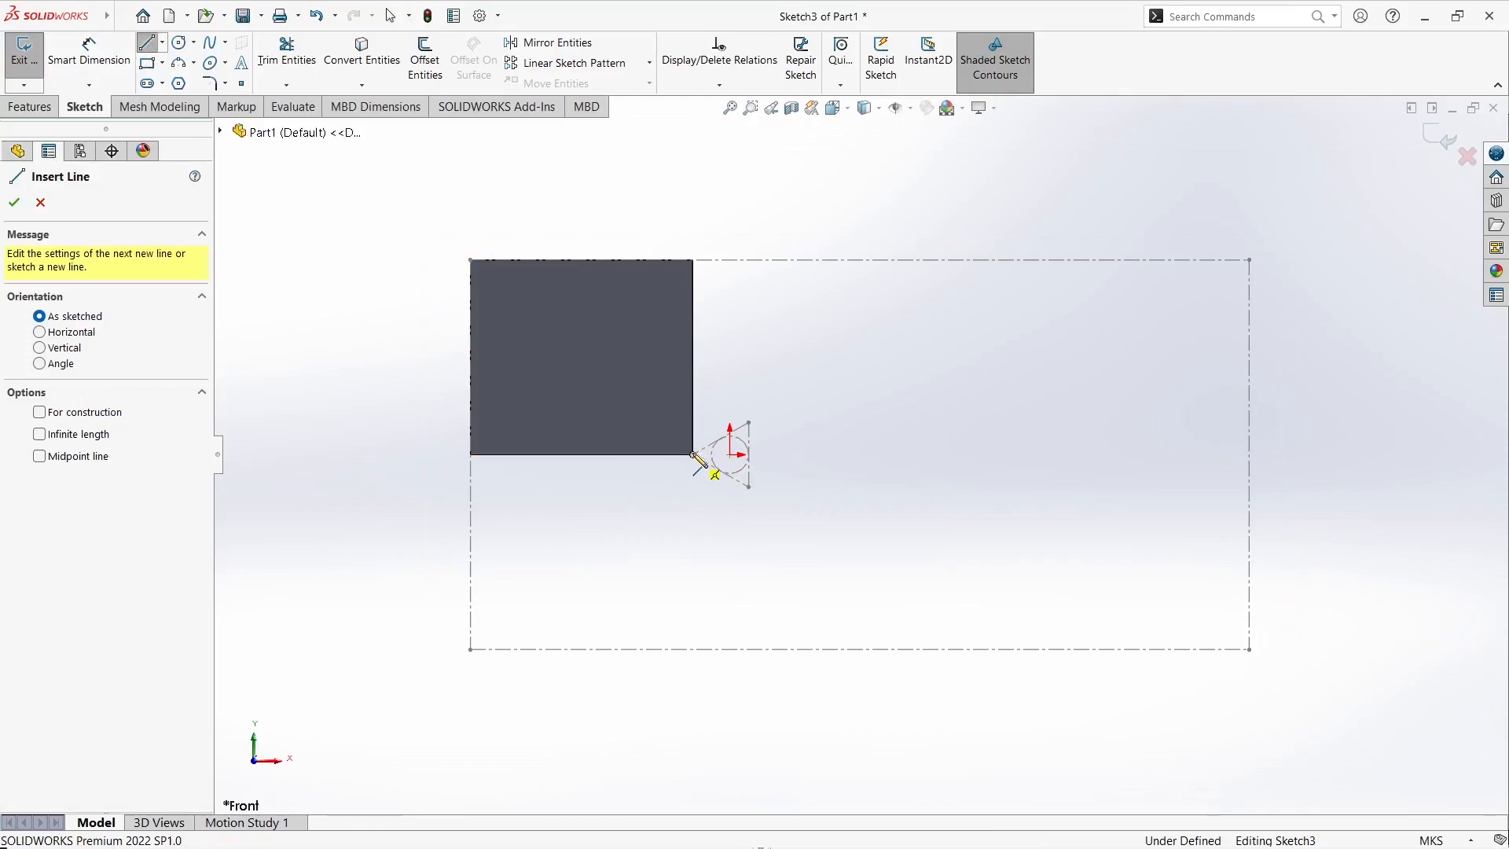
pyautogui.click(748, 423)
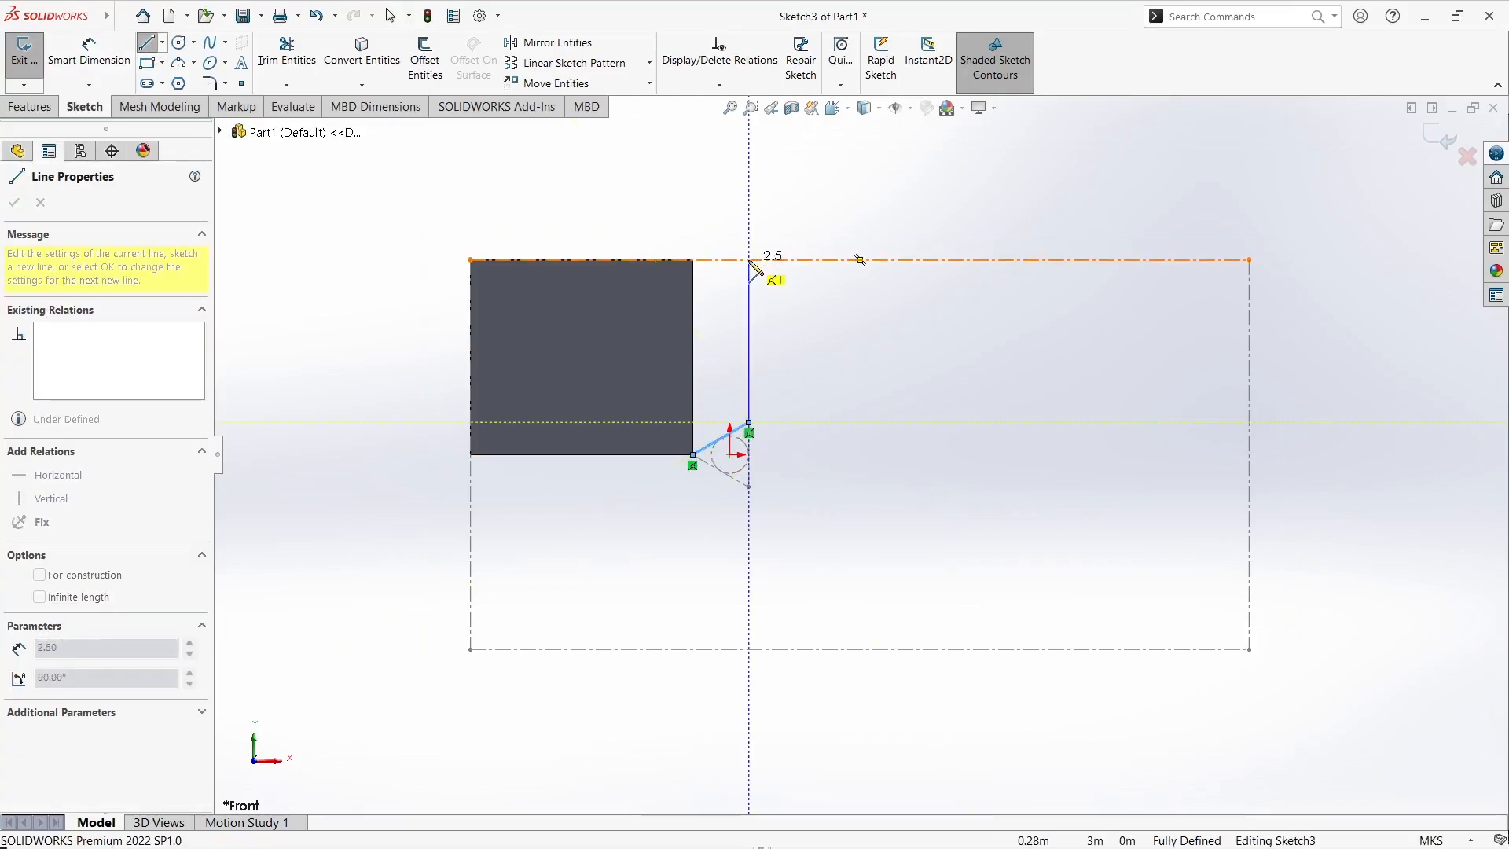
pyautogui.click(748, 260)
pyautogui.click(693, 260)
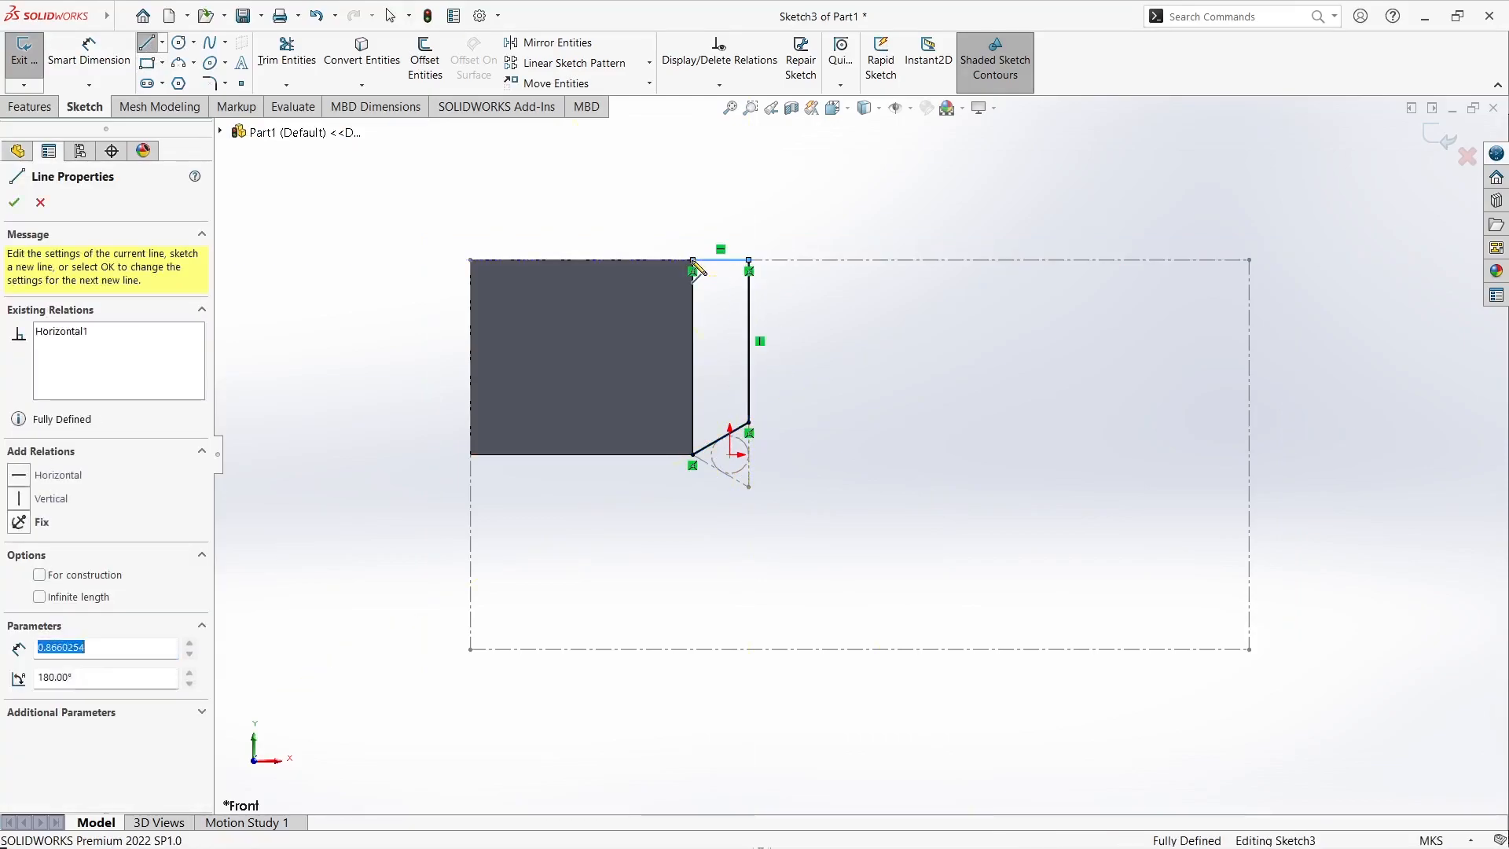
pyautogui.click(692, 455)
pyautogui.press('Escape')
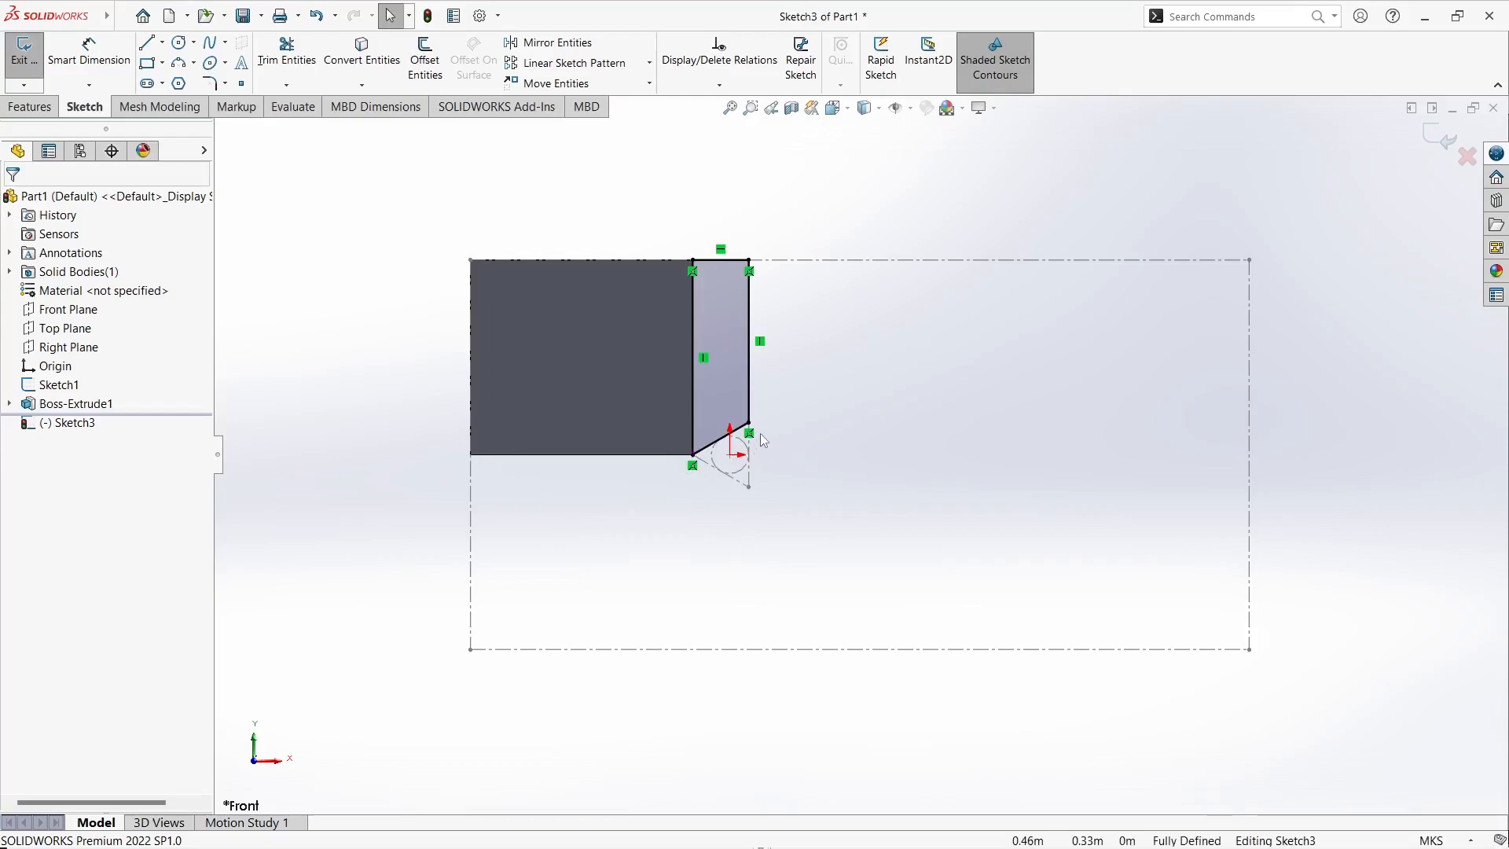
# Step: Extrude the four-sided profile above the triangle 0.01 m as a separate body, with Merge result off
pyautogui.click(30, 106)
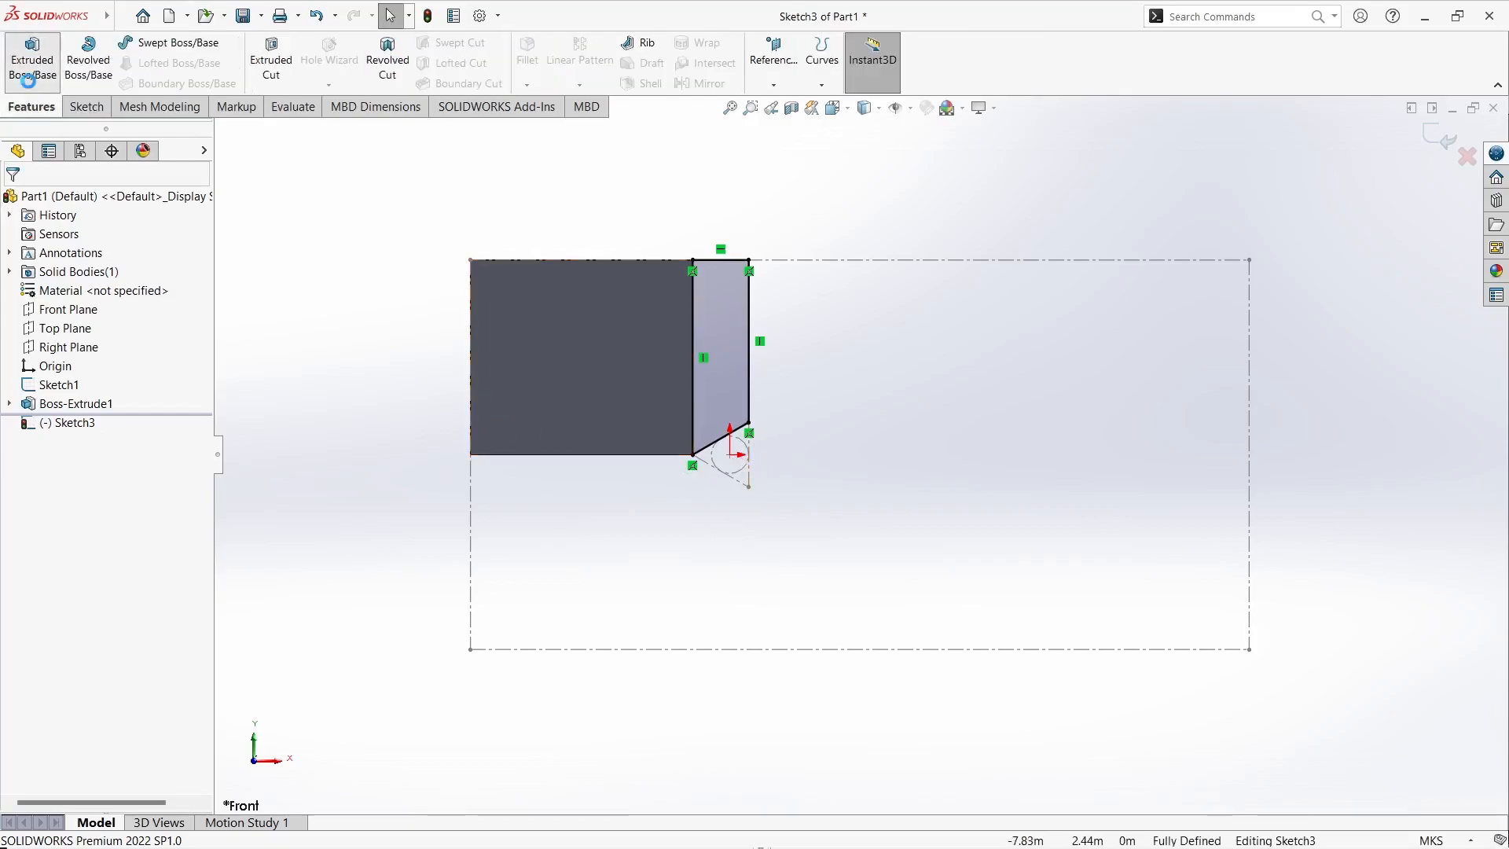
pyautogui.click(30, 63)
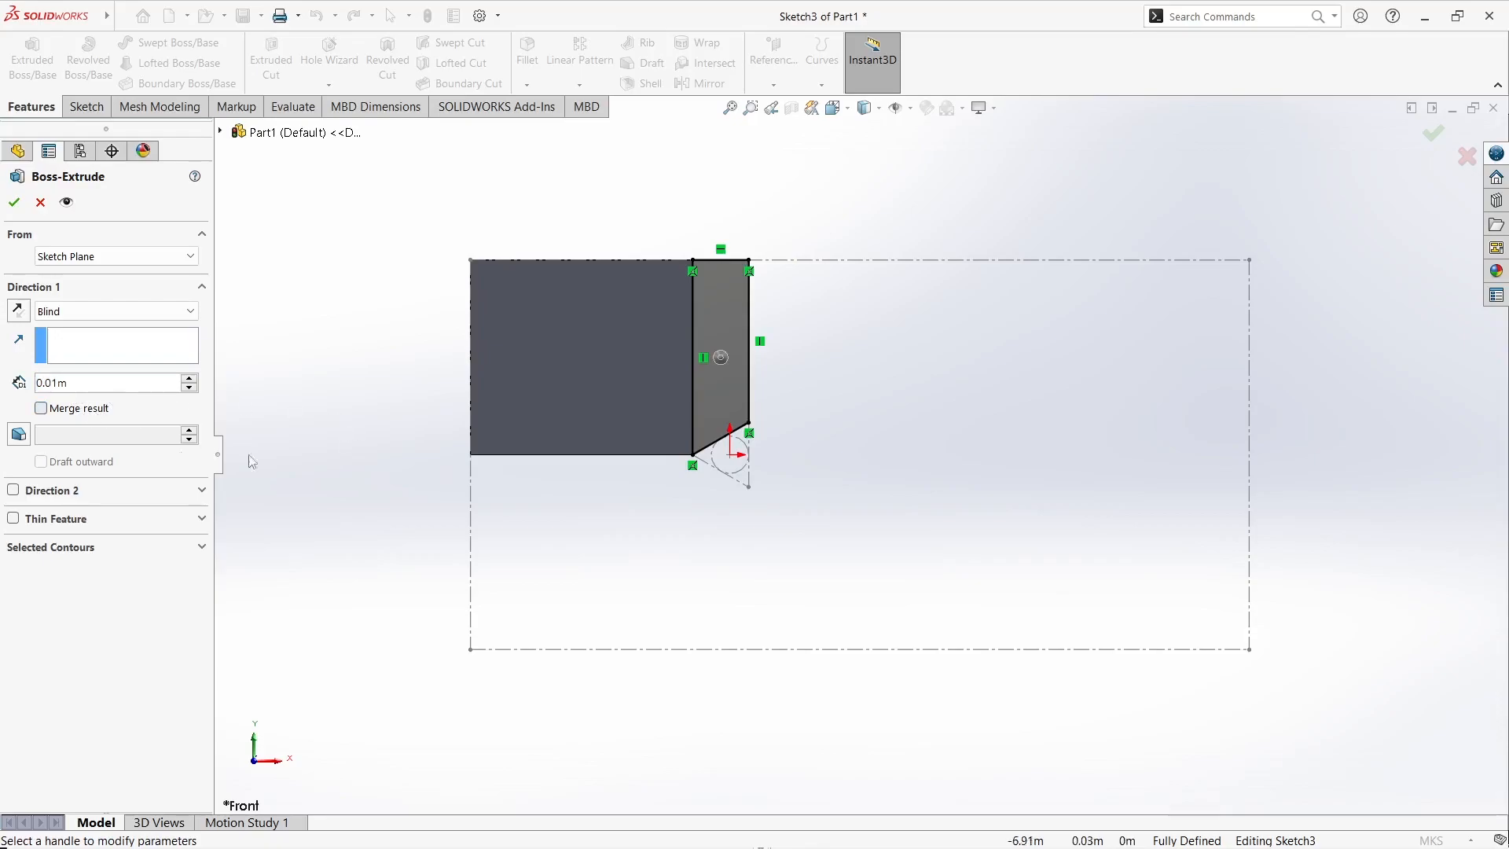
pyautogui.click(14, 203)
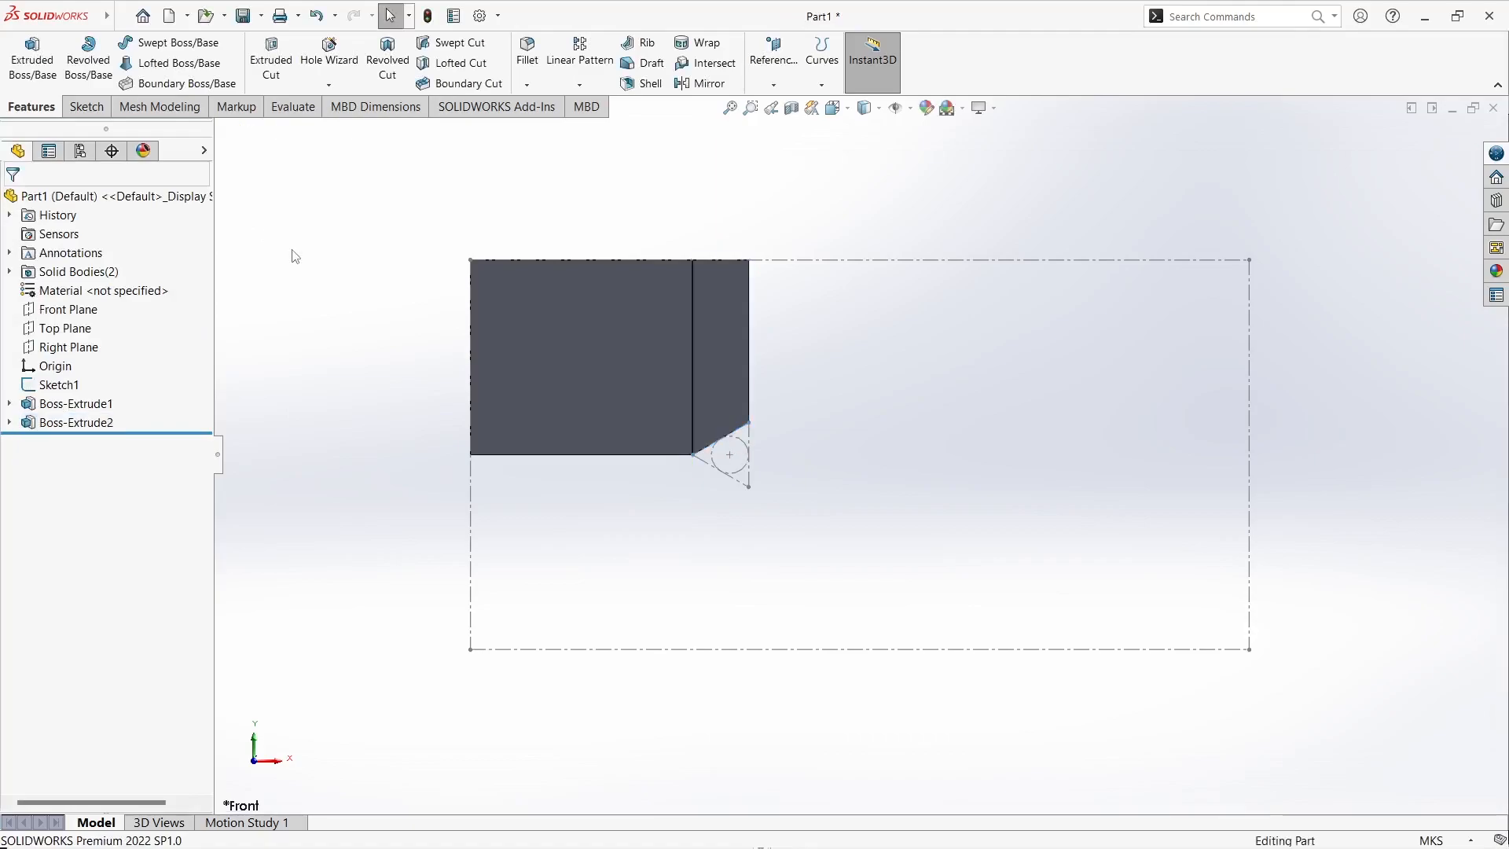
# Step: In a new Front Plane sketch, draw a rectangle from the outer rectangle's upper-right corner to the triangle's upper-right vertex
pyautogui.click(71, 310)
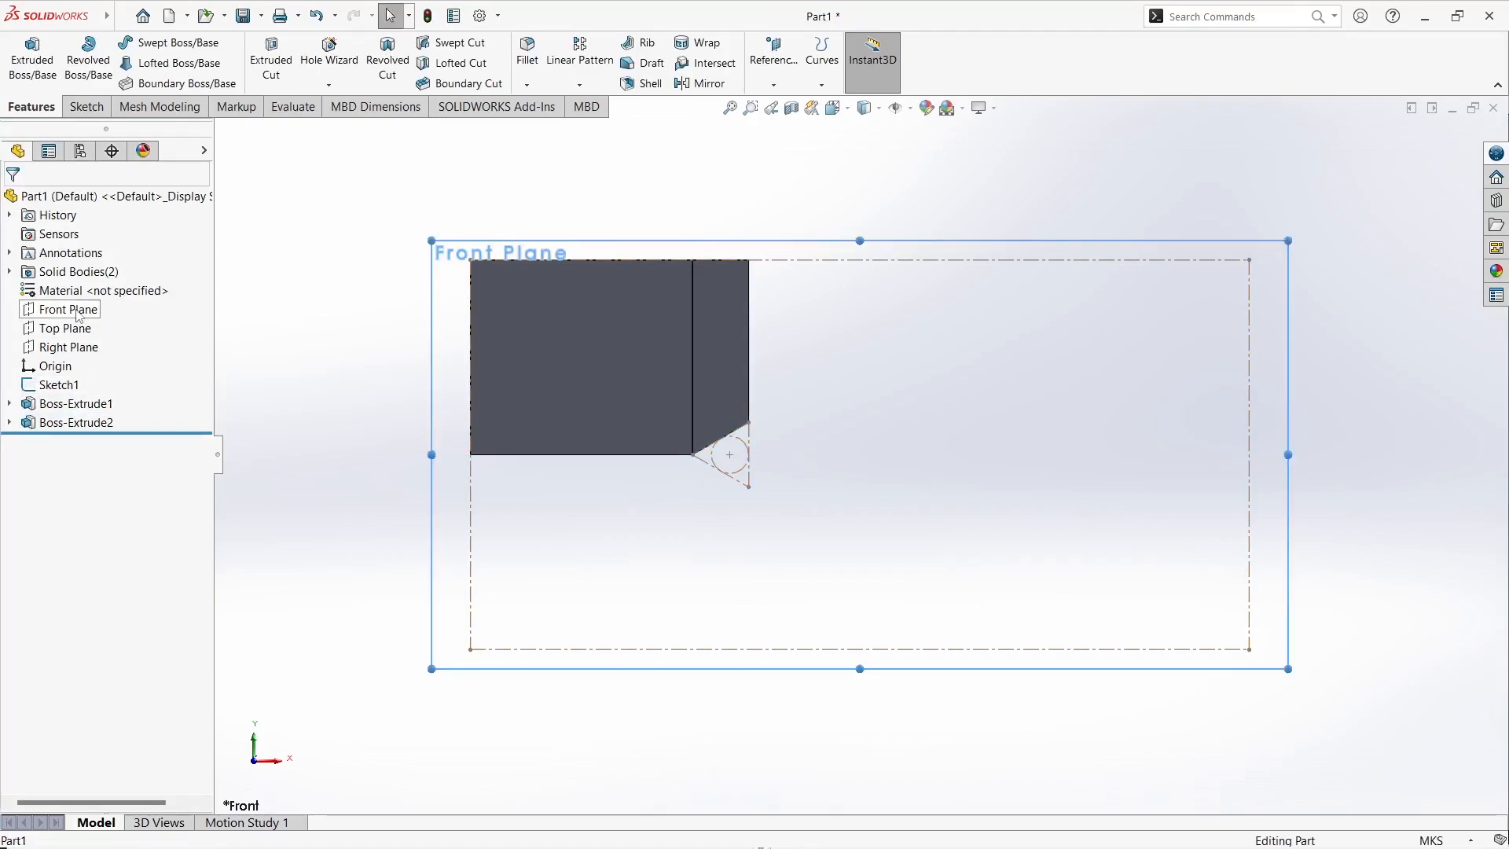
pyautogui.click(92, 285)
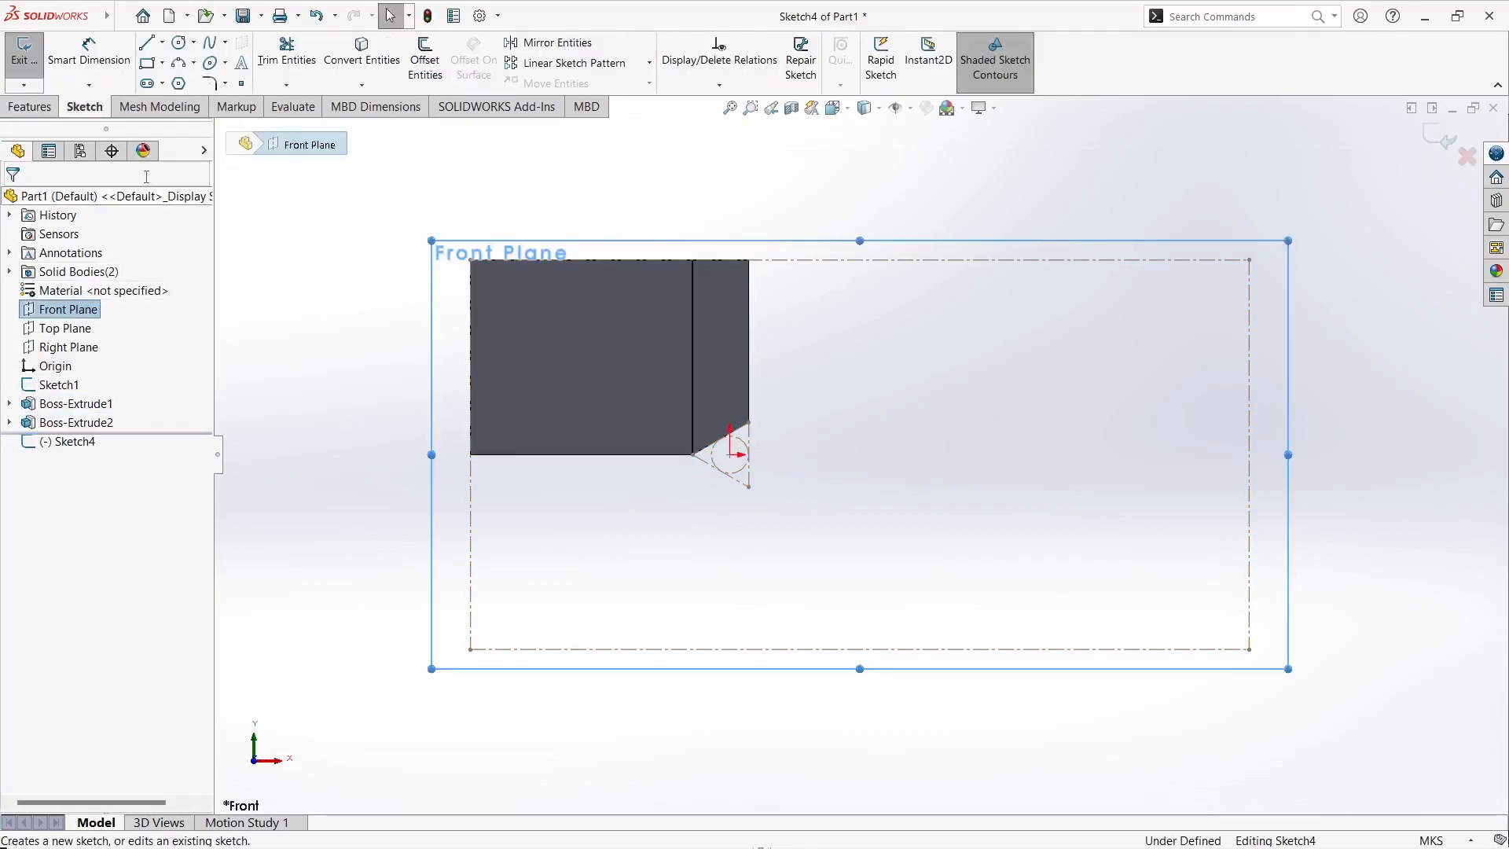
pyautogui.click(152, 65)
pyautogui.click(1249, 260)
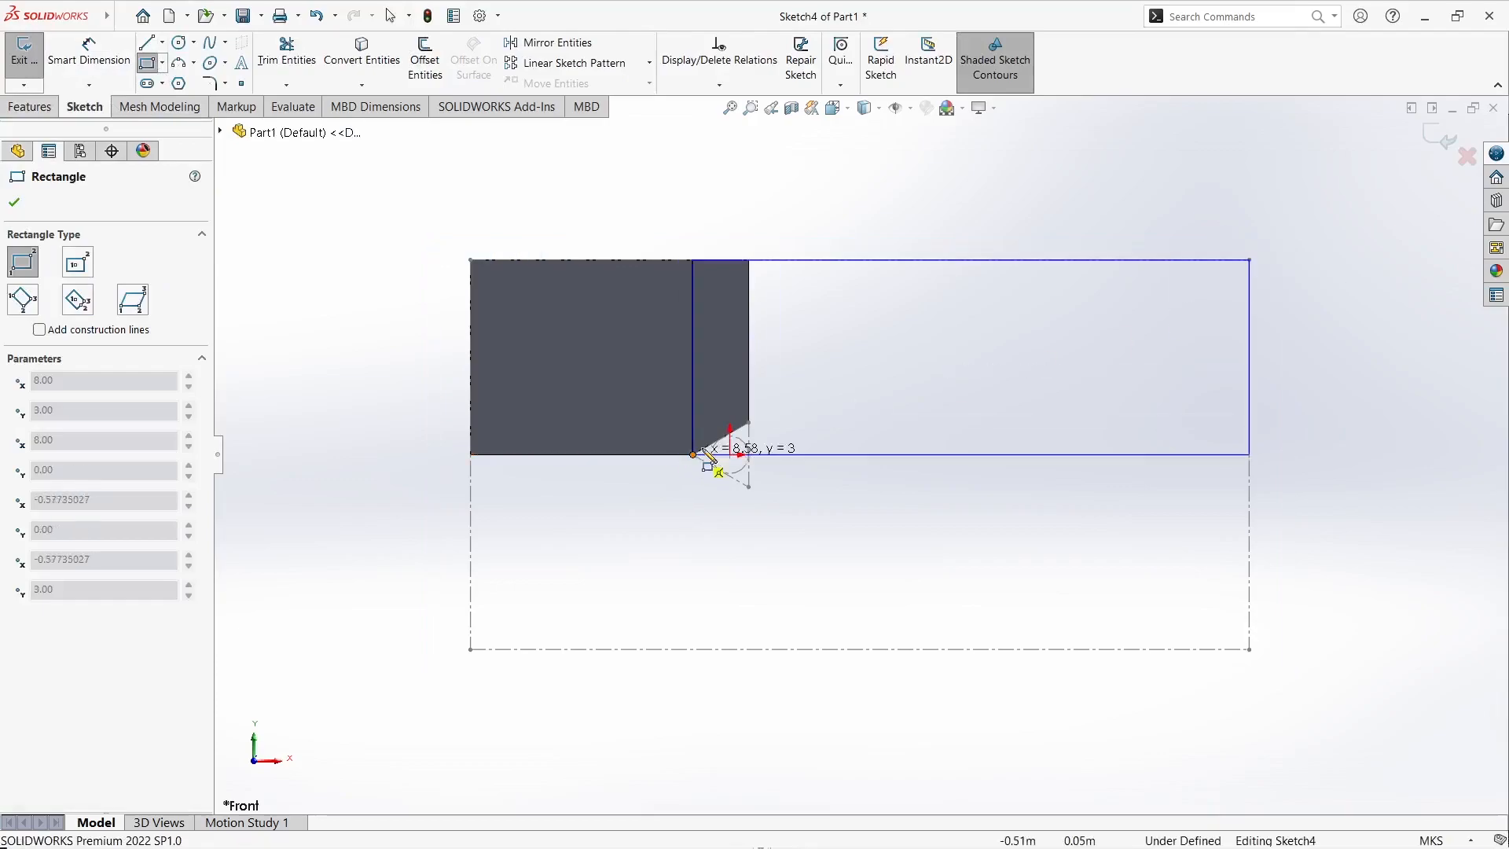
pyautogui.click(748, 422)
# Step: Extrude the upper-right rectangle 0.01 m as a separate body, with Merge result off
pyautogui.click(30, 106)
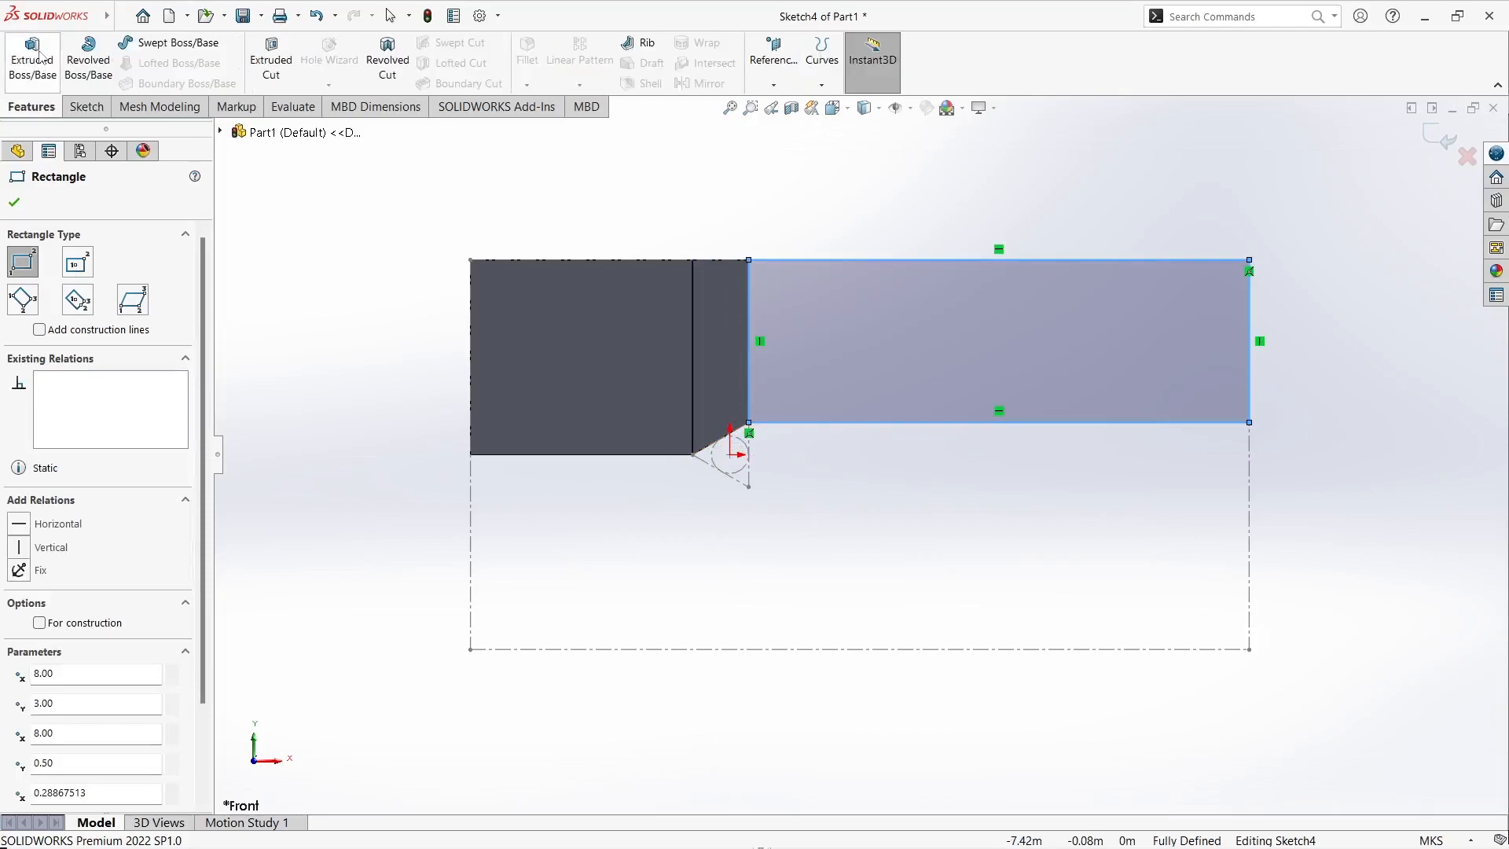
pyautogui.click(33, 57)
pyautogui.click(88, 410)
pyautogui.click(14, 202)
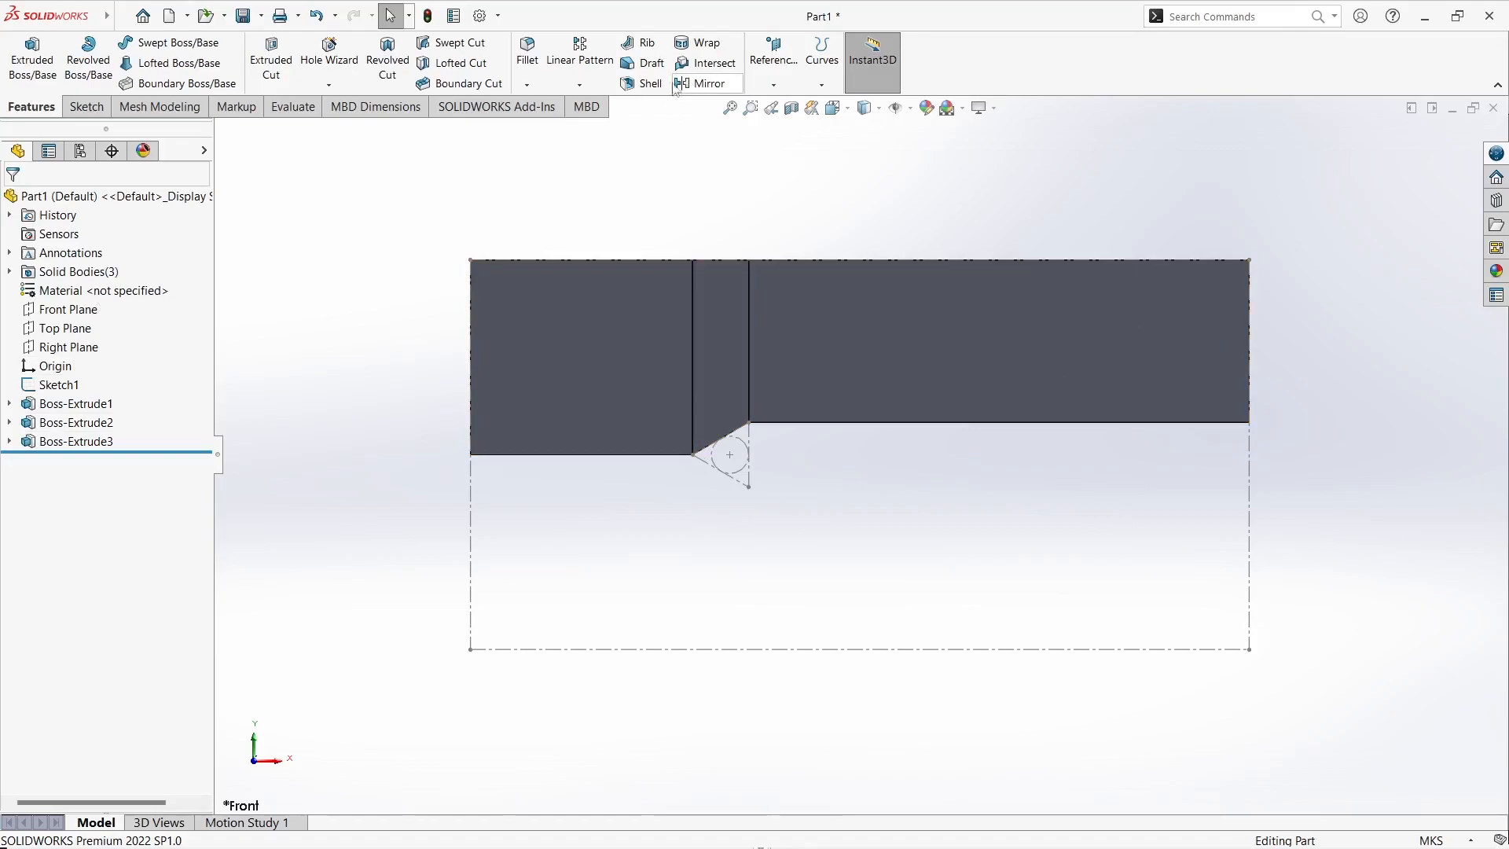
# Step: Mirror the three extruded solid bodies about the Top Plane, leaving Merge solids off
pyautogui.click(586, 86)
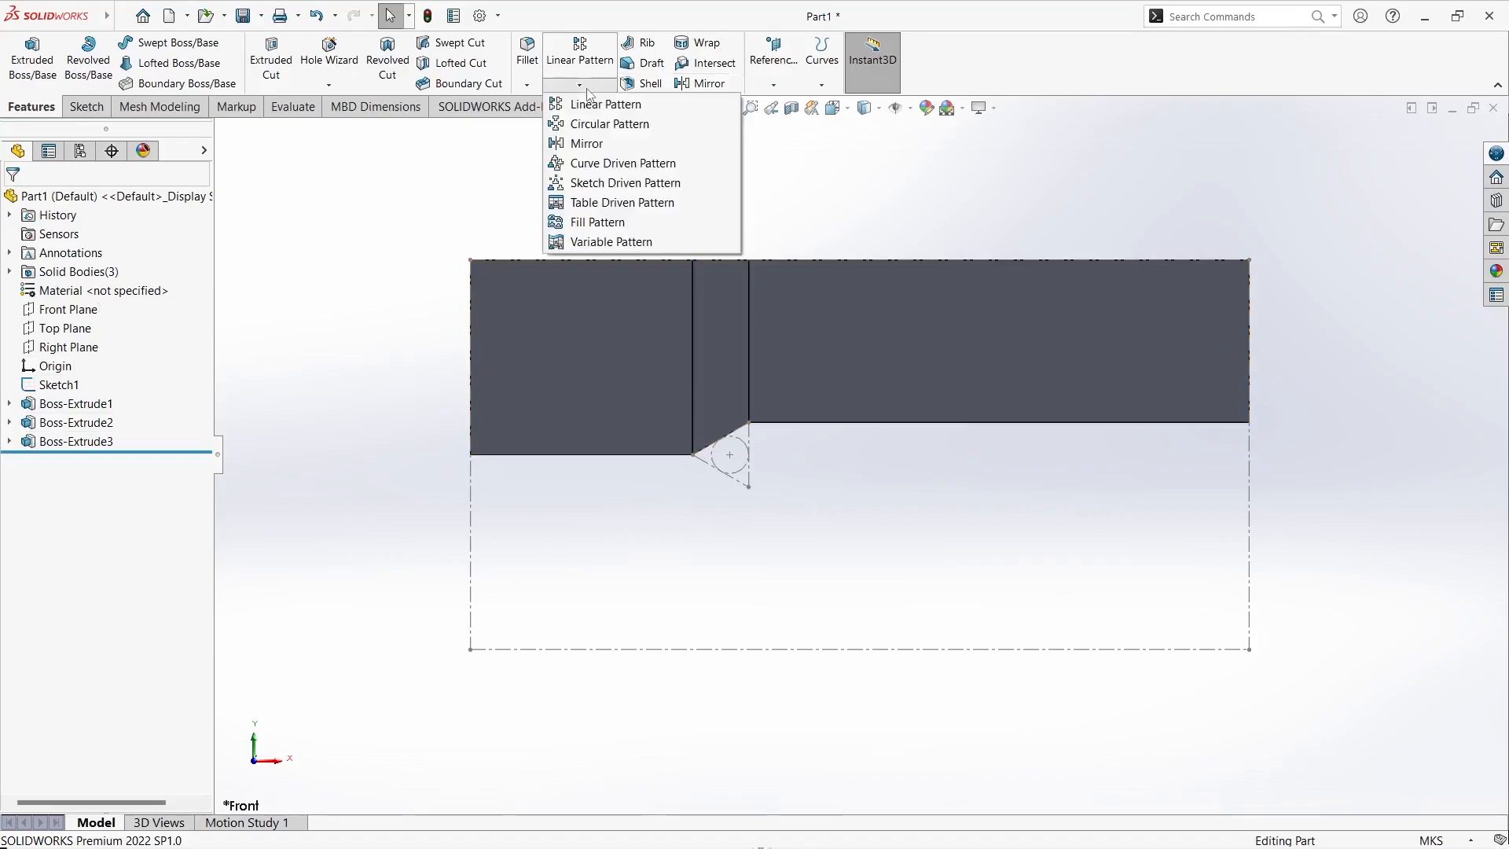
pyautogui.click(586, 143)
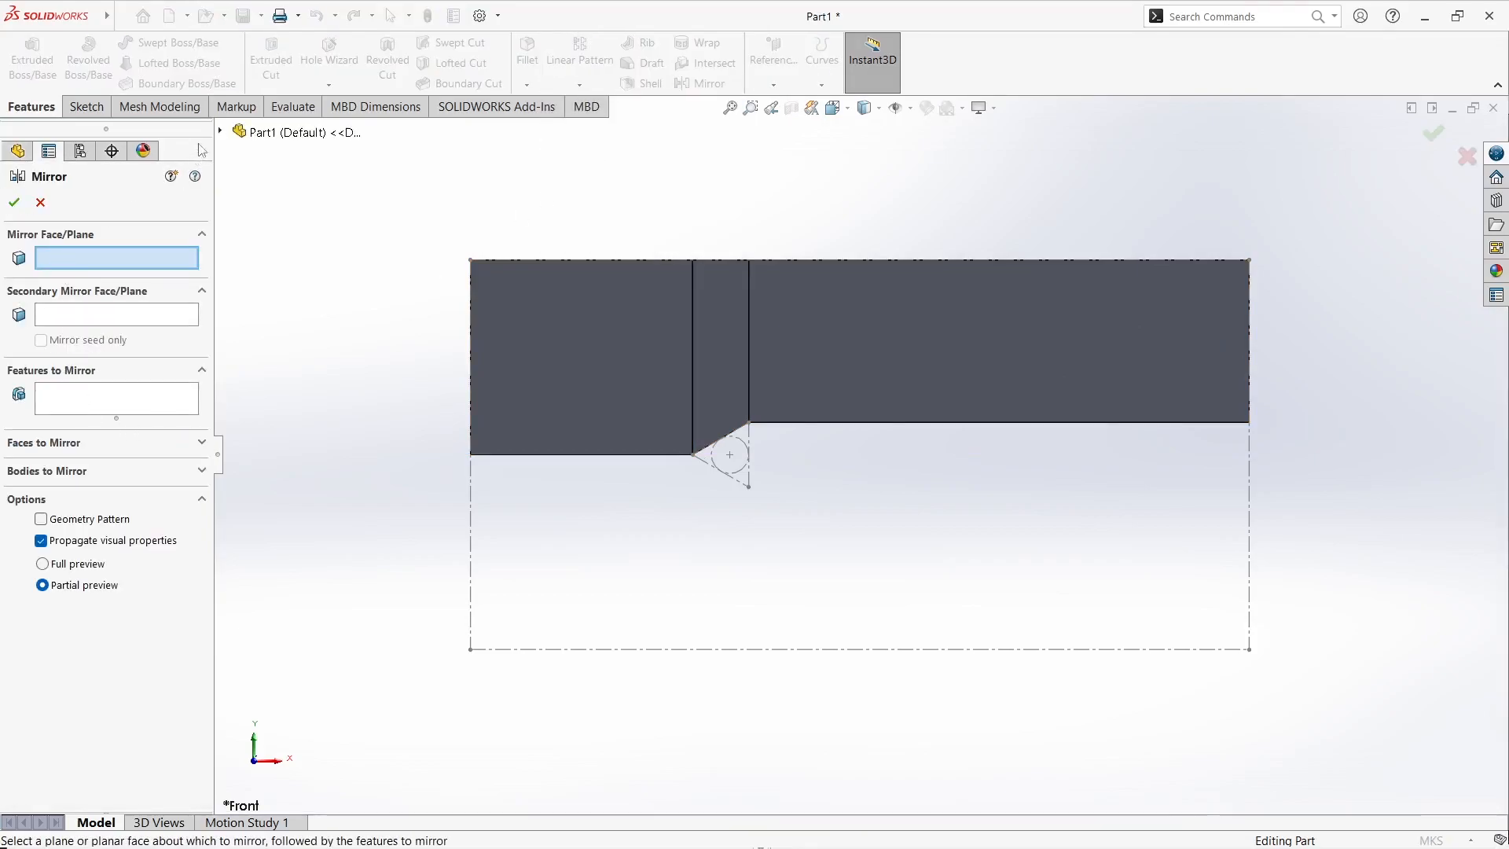
pyautogui.click(221, 132)
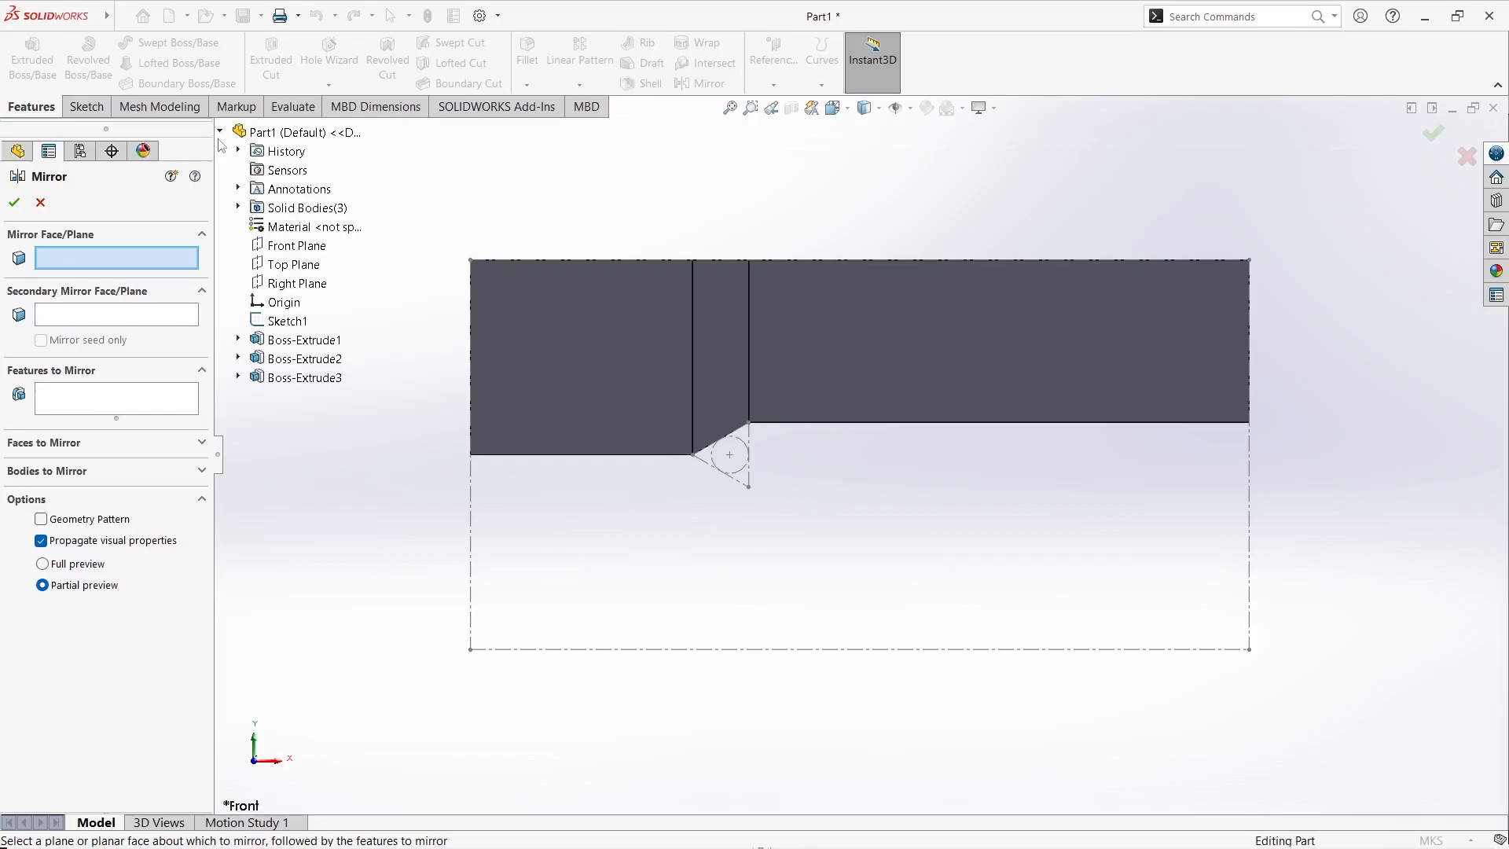
pyautogui.click(288, 266)
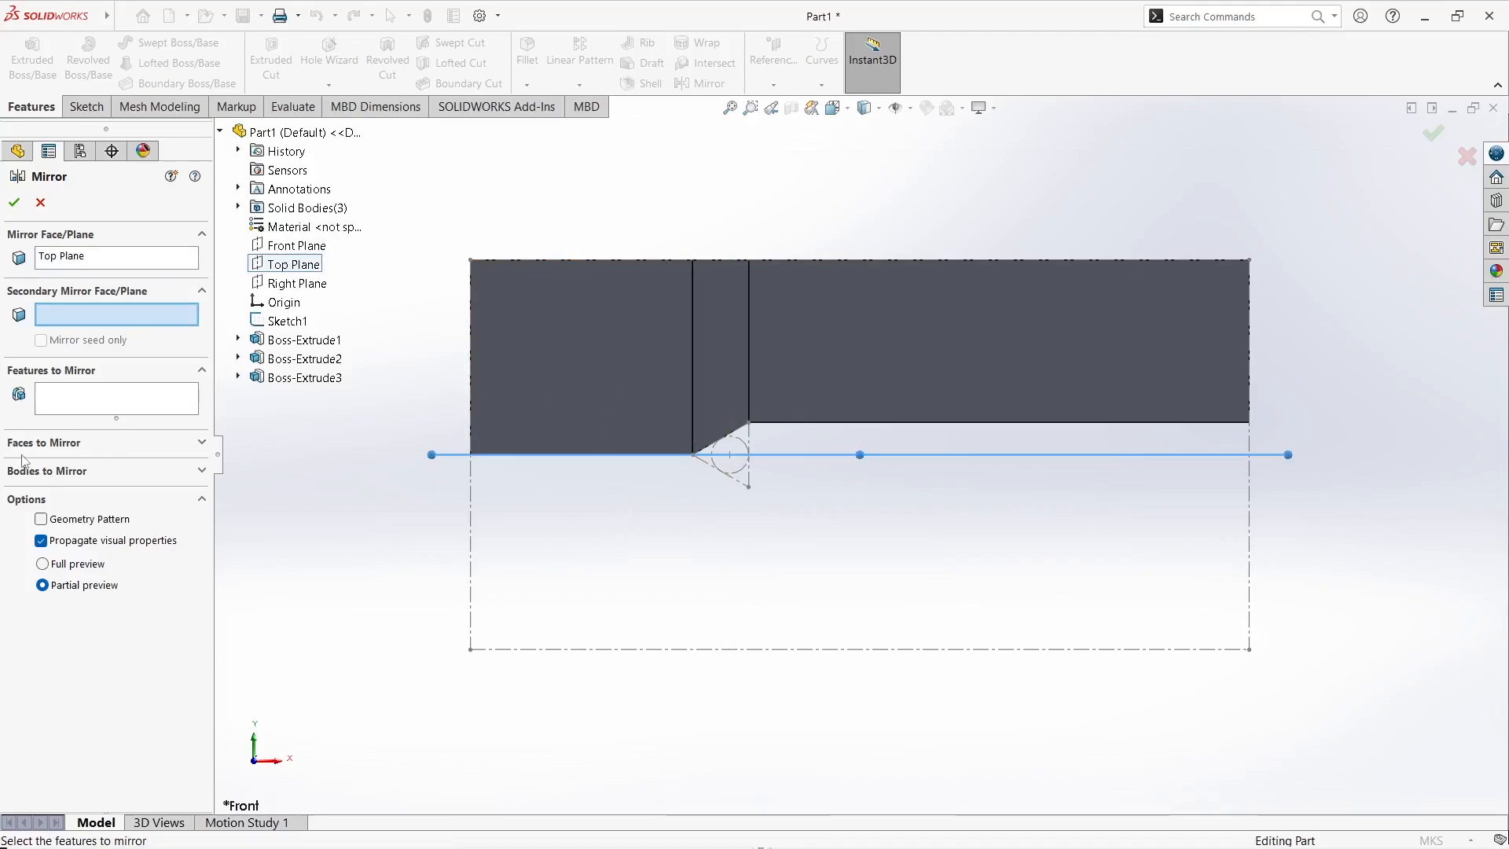
pyautogui.click(60, 472)
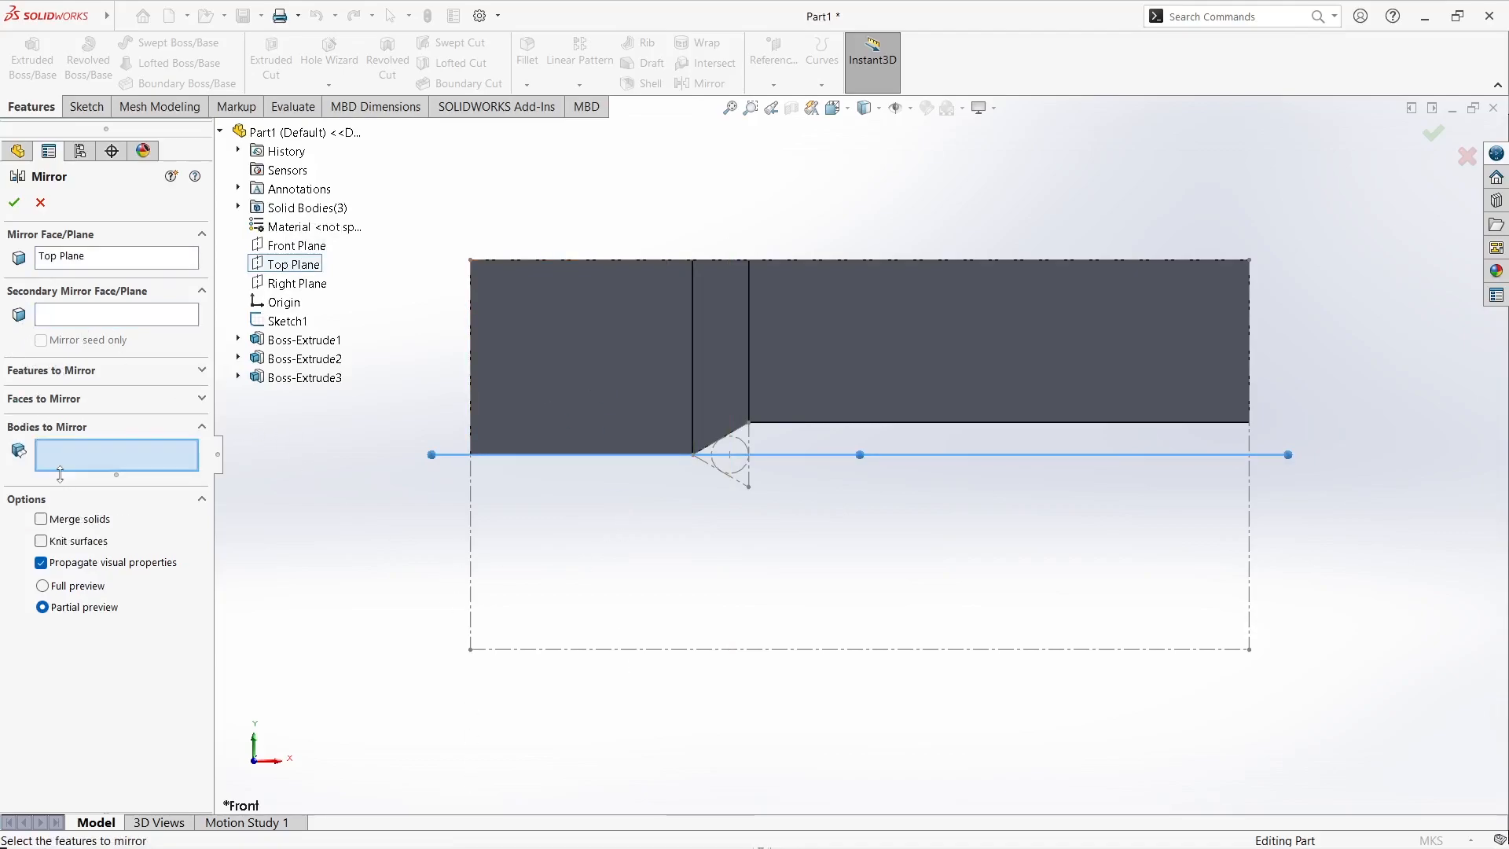
pyautogui.click(238, 207)
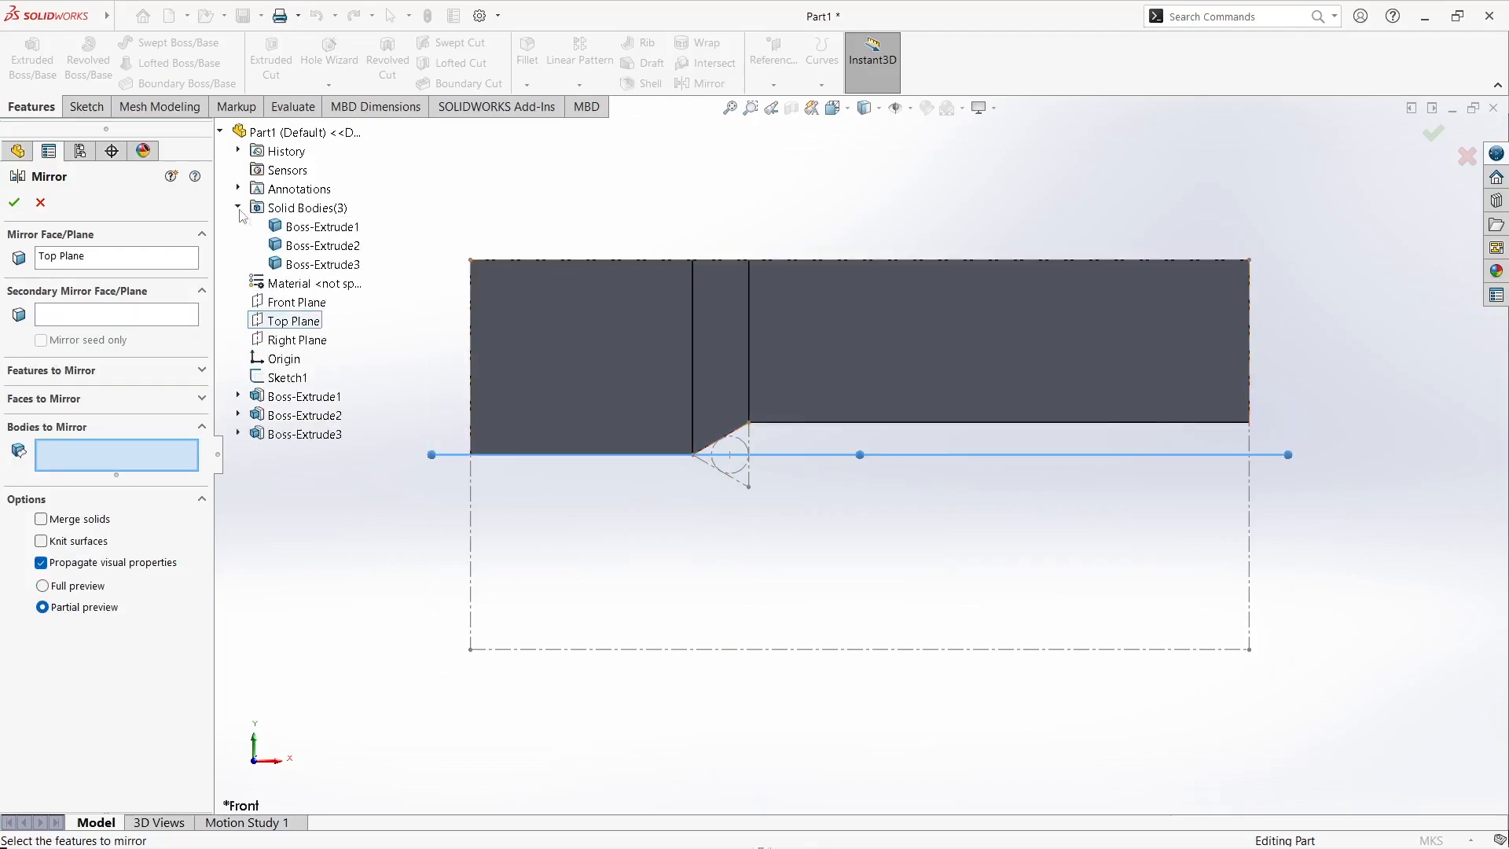
pyautogui.click(321, 227)
pyautogui.click(322, 246)
pyautogui.click(322, 264)
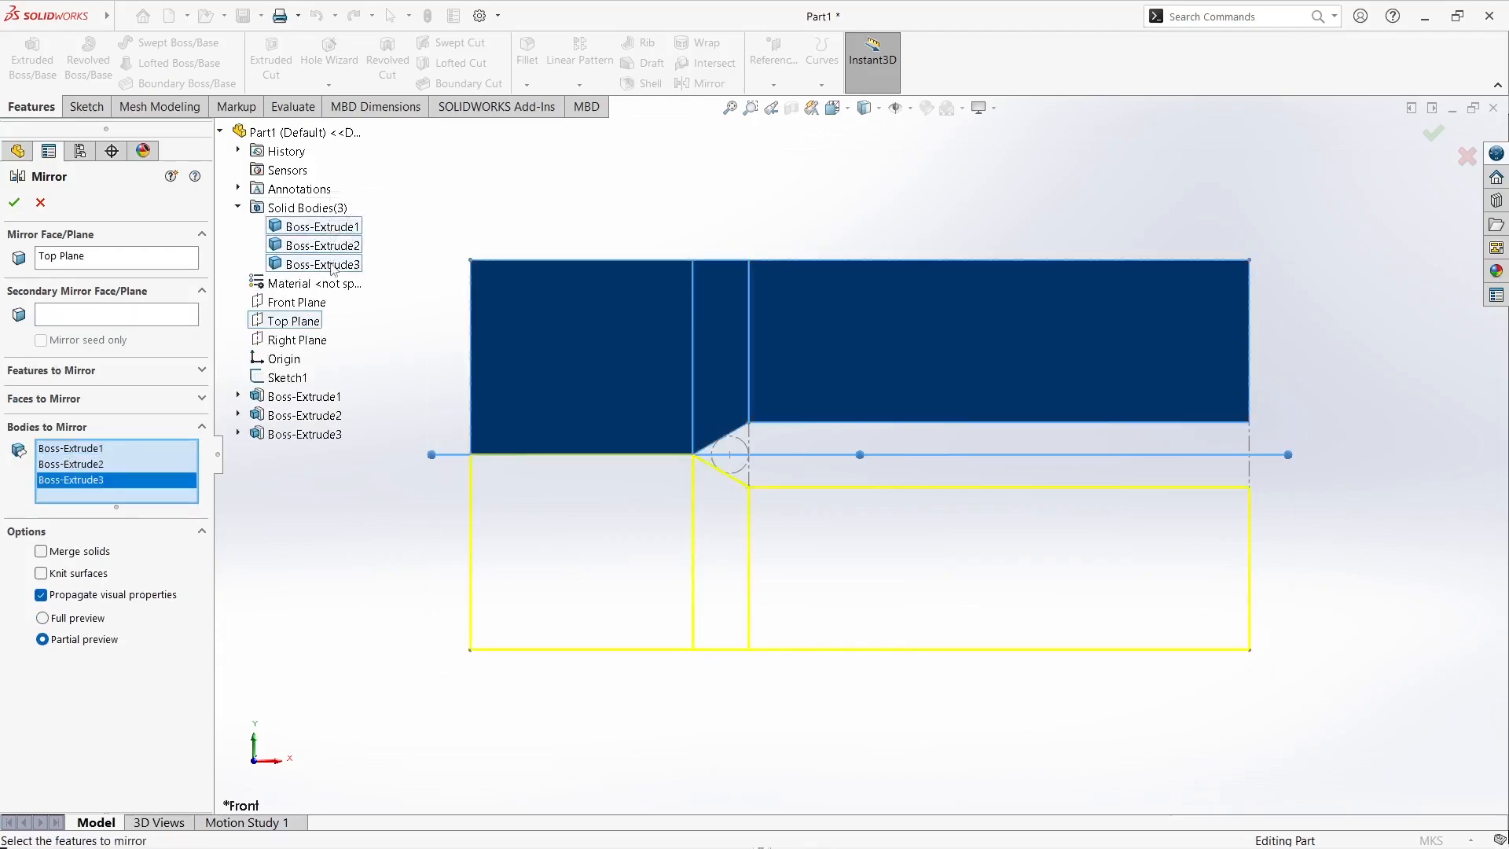
pyautogui.click(8, 209)
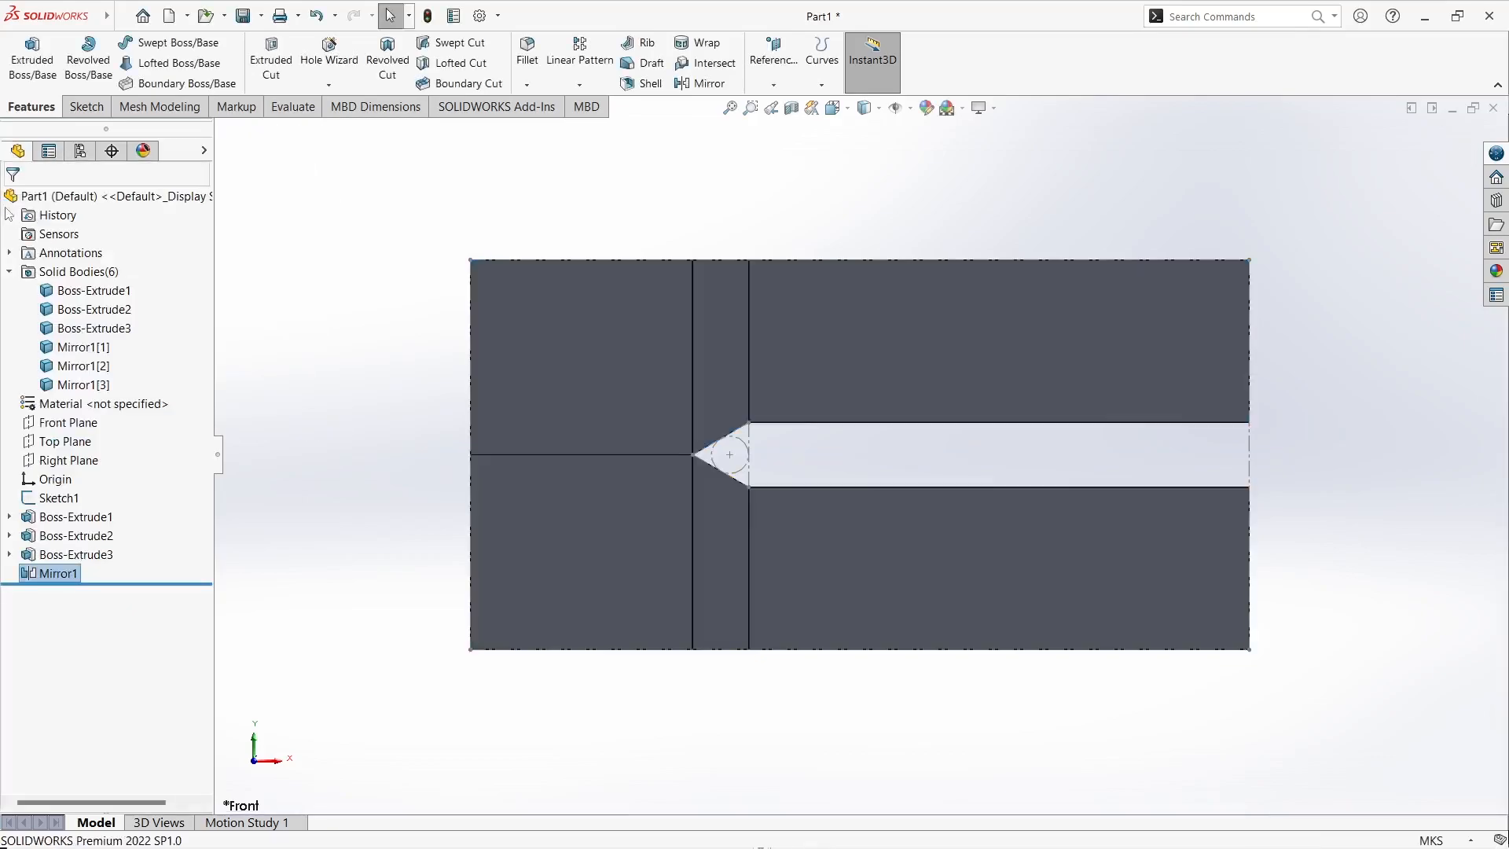
pyautogui.click(392, 484)
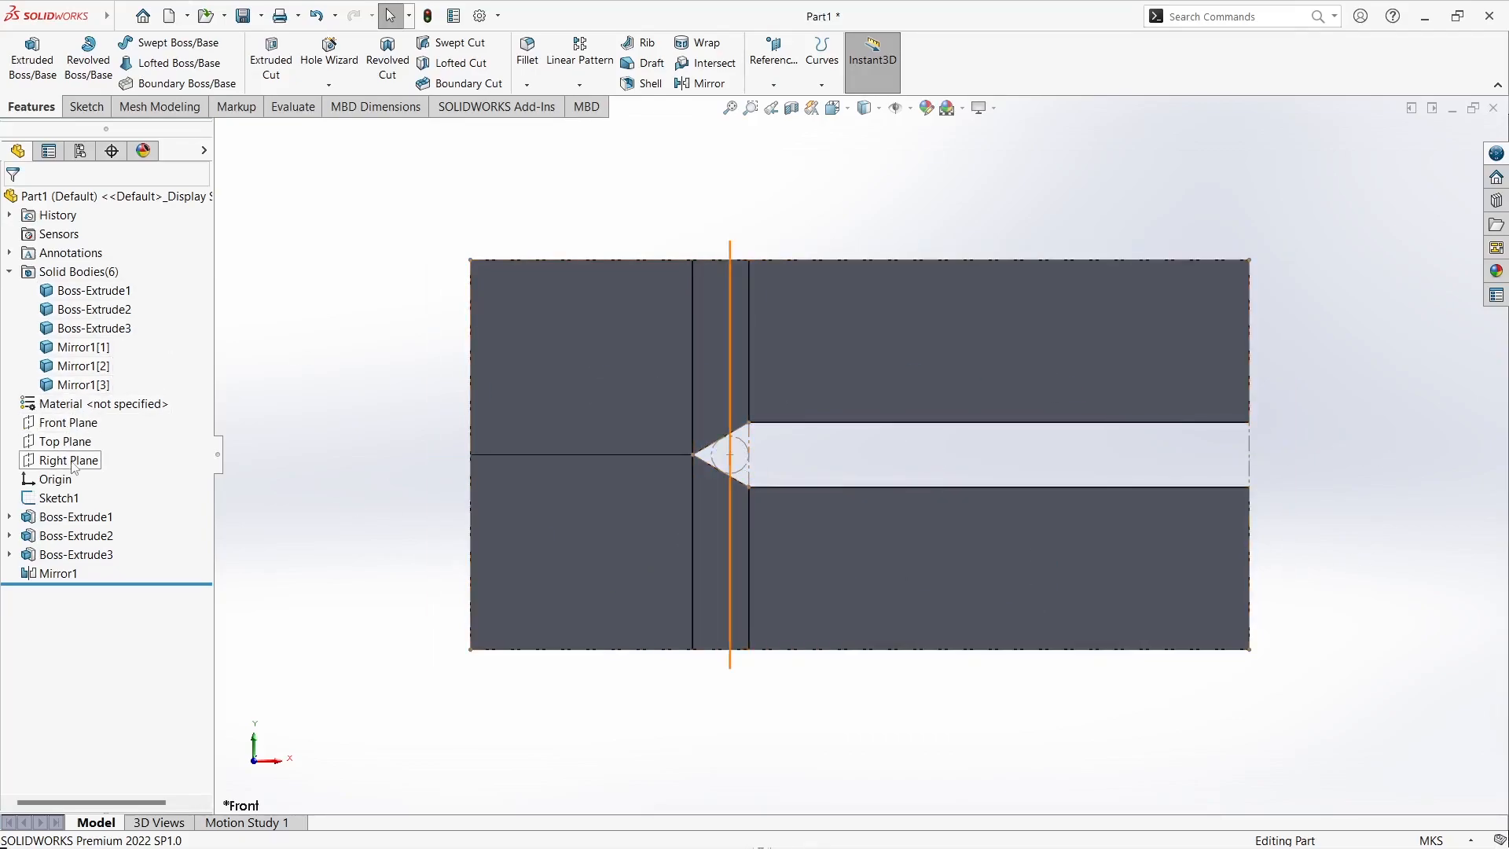
# Step: In a new Front Plane sketch, draw a rectangle filling the gap behind the triangle, from its upper-right vertex to the domain's right edge
pyautogui.click(69, 422)
pyautogui.click(80, 403)
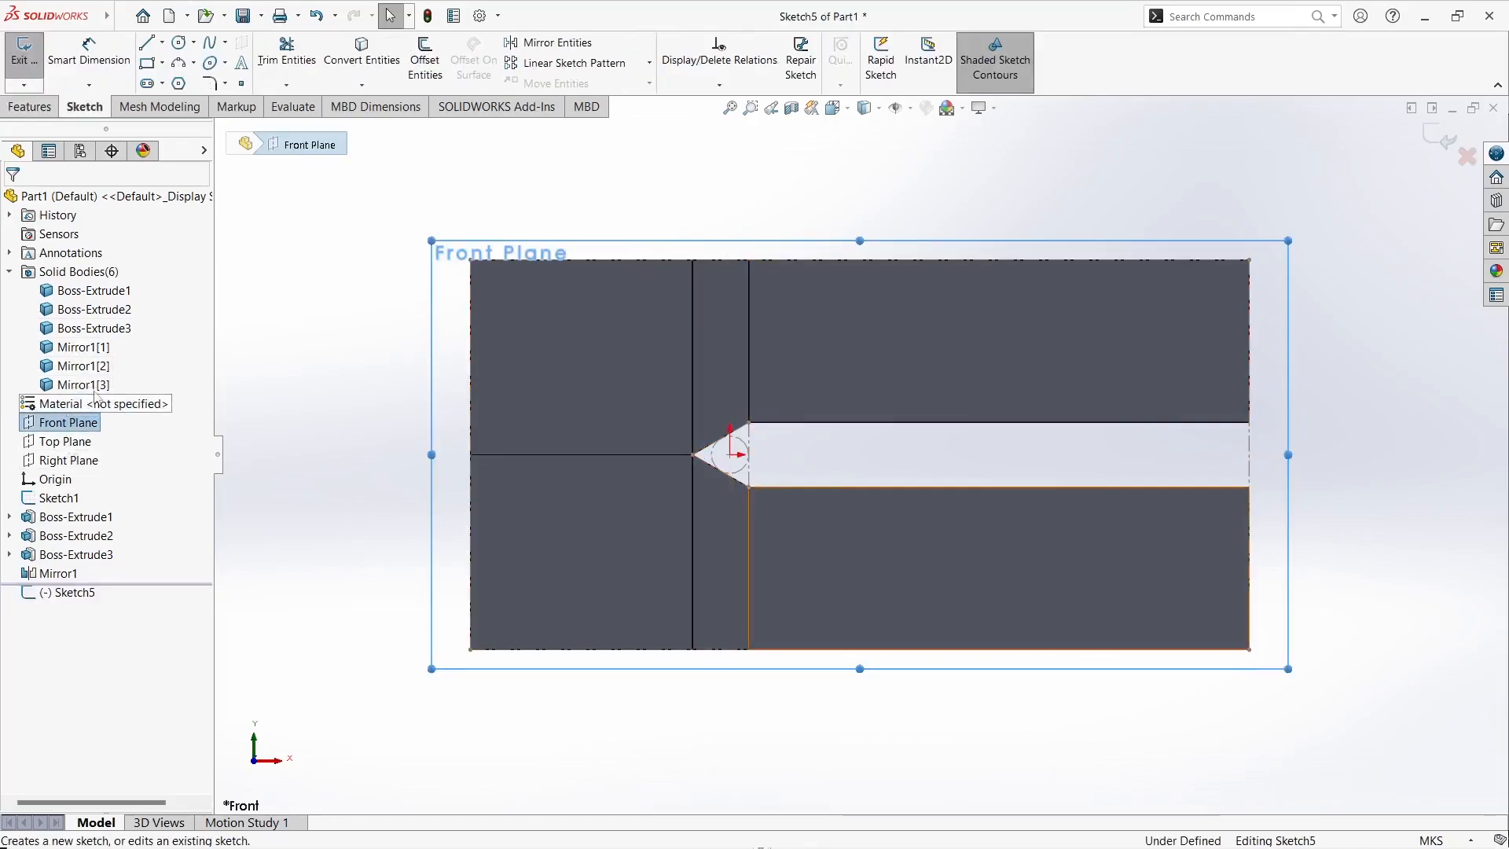
pyautogui.click(148, 62)
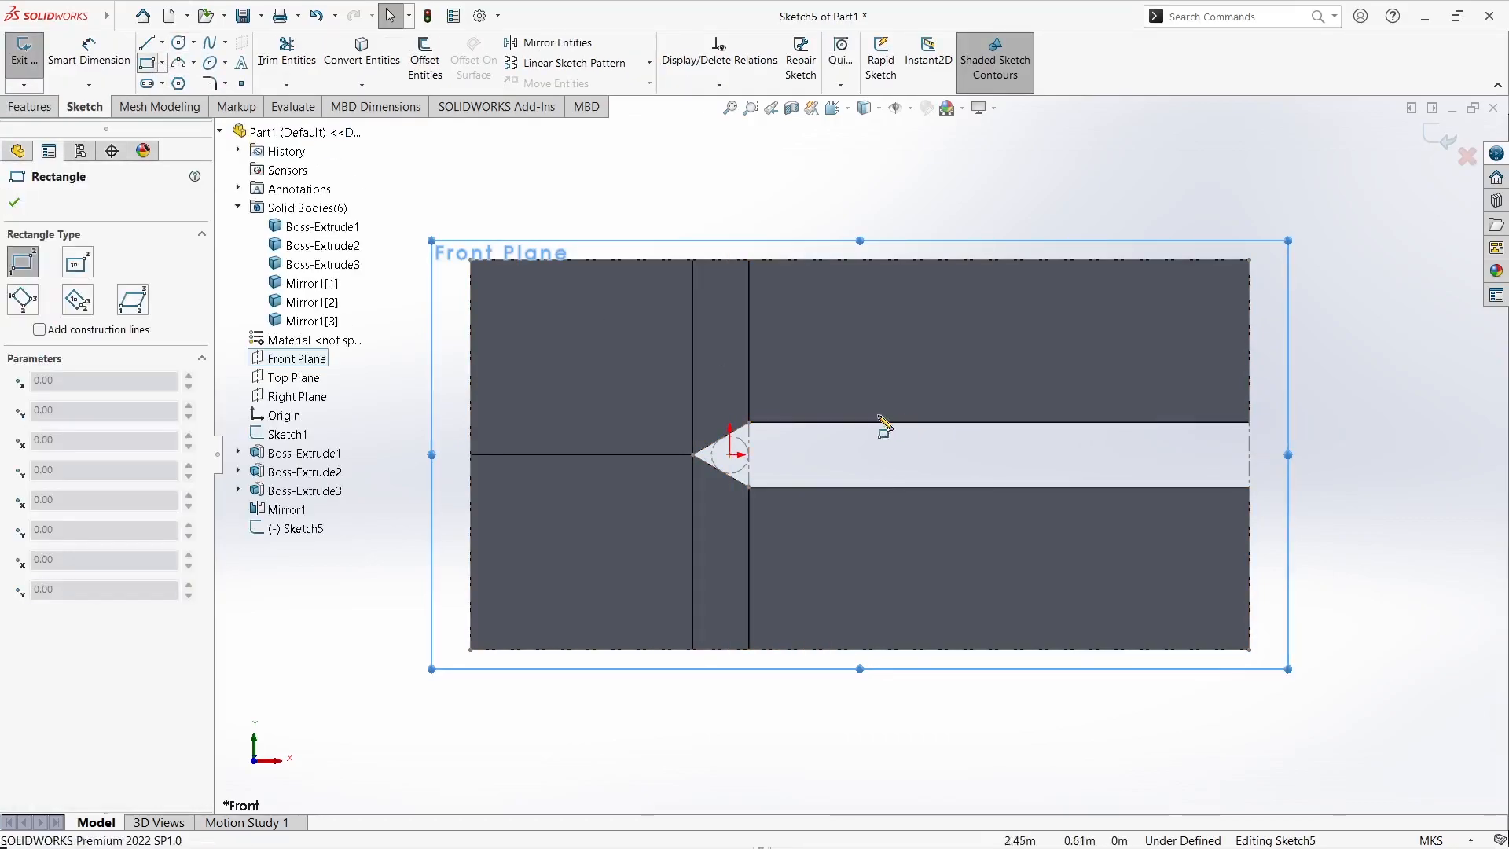
pyautogui.click(749, 423)
pyautogui.click(1248, 486)
pyautogui.press('Escape')
# Step: Extrude the rectangle behind the triangle 0.01 m as a separate body, with Merge result off
pyautogui.click(30, 106)
pyautogui.click(32, 59)
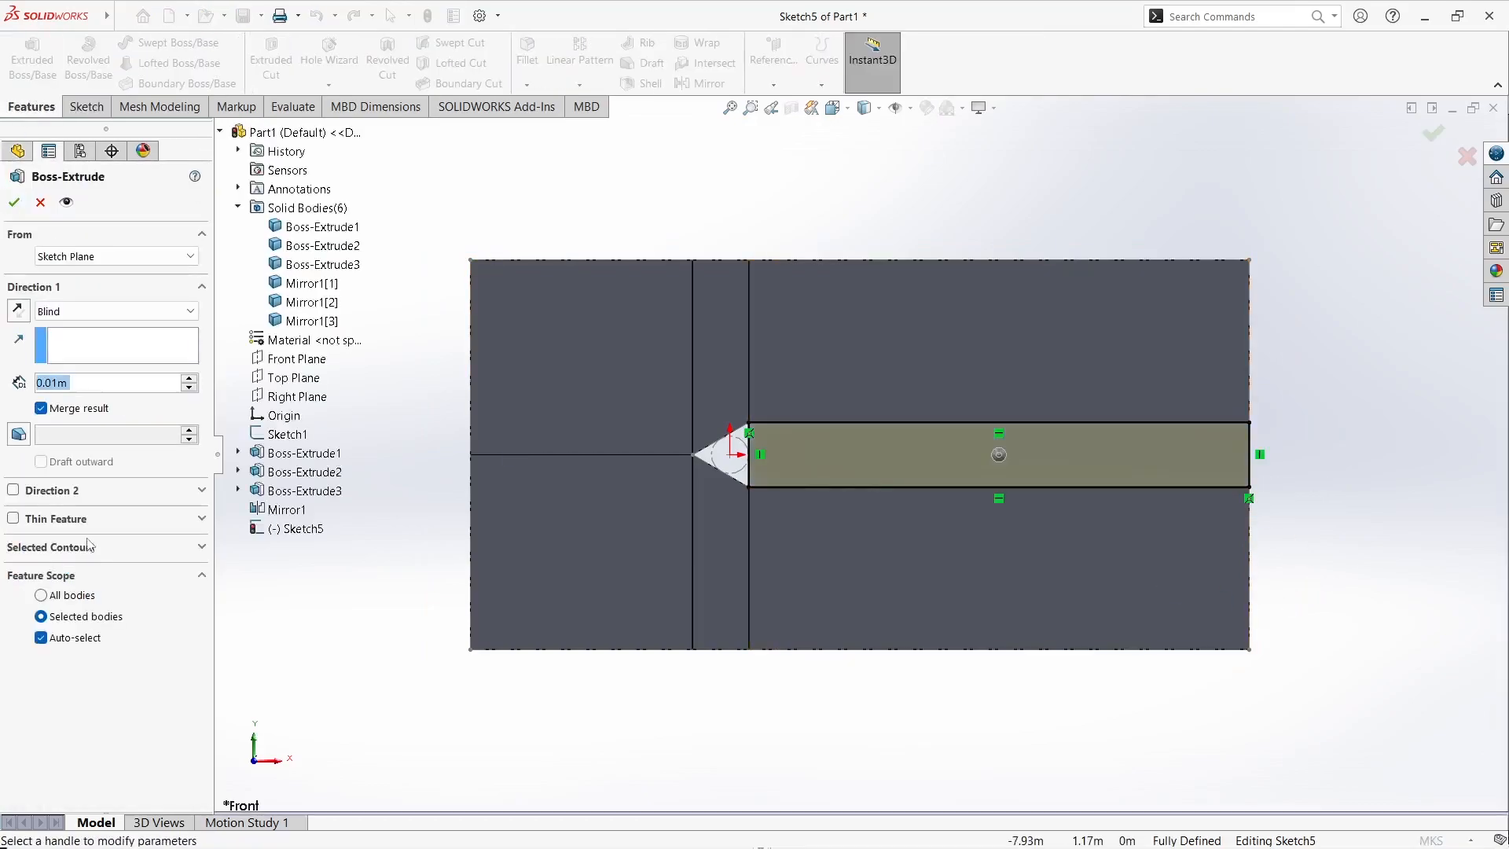
pyautogui.click(70, 413)
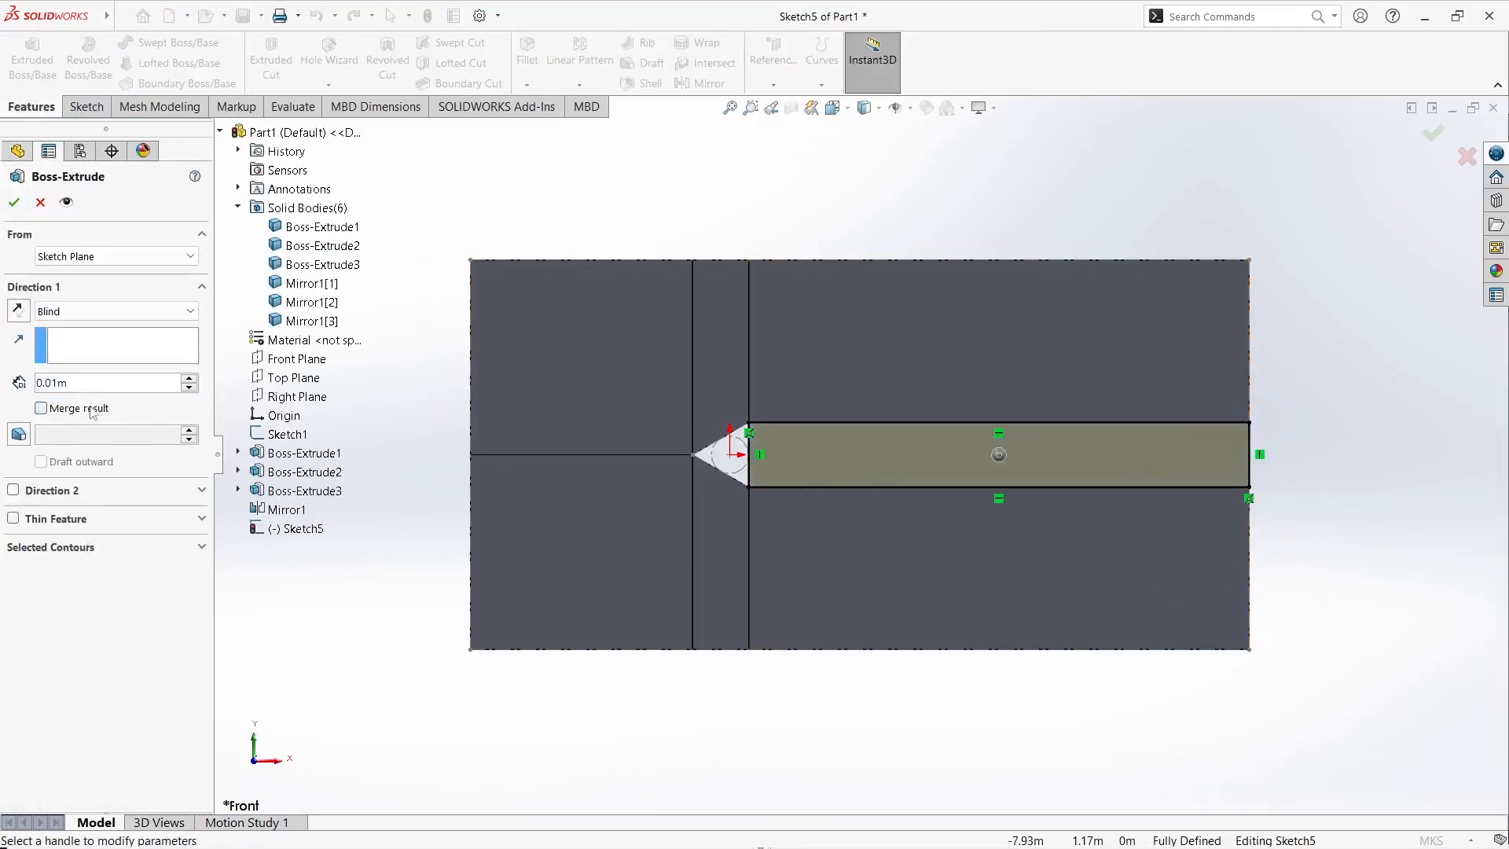
pyautogui.click(14, 202)
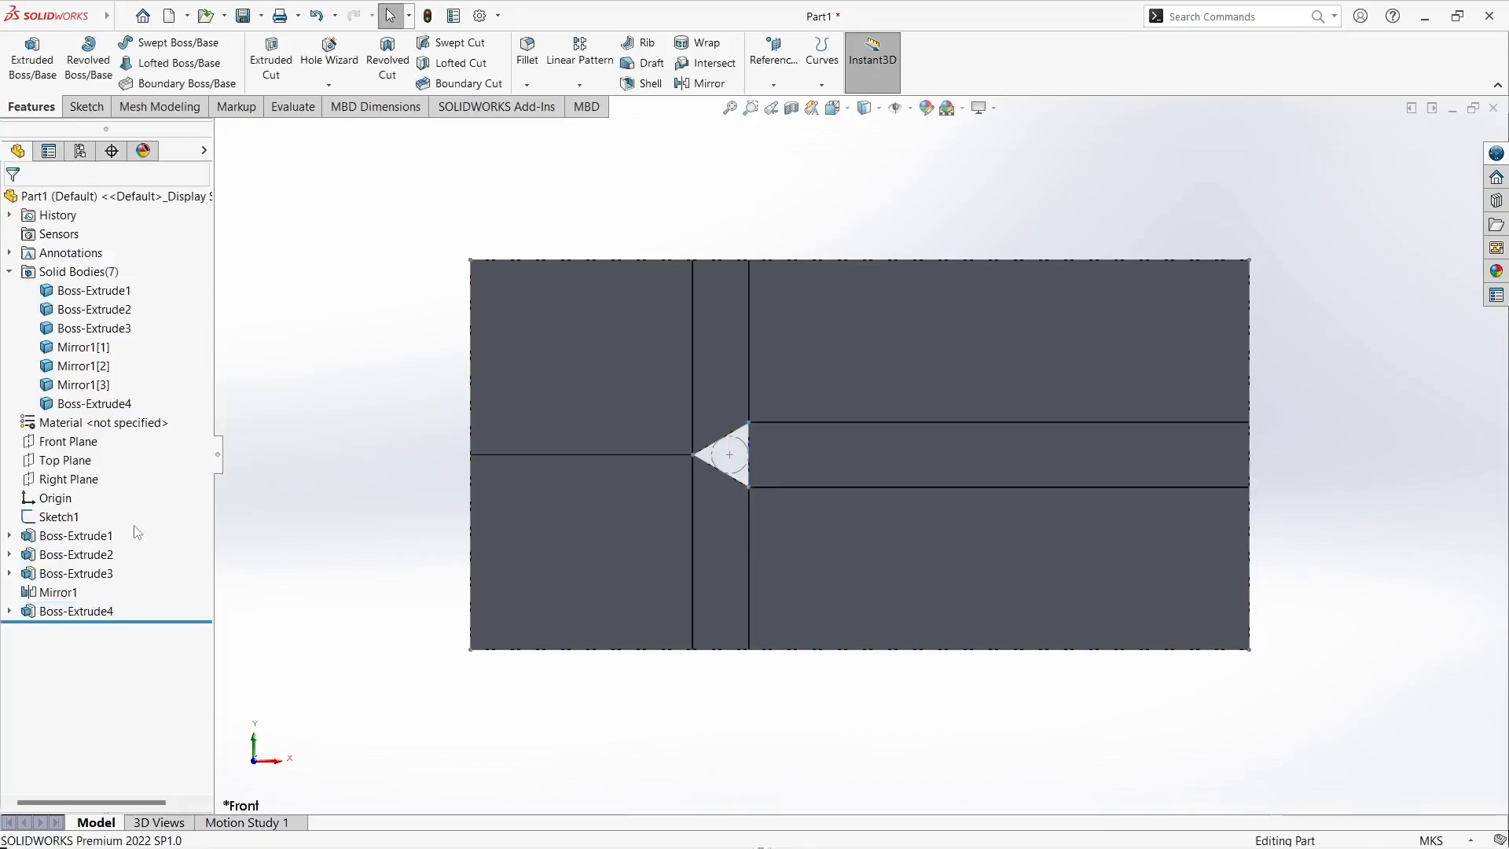
# Step: Hide Sketch1, the construction sketch of the triangle and outer rectangle, and inspect the finished blocks
pyautogui.rightClick(61, 516)
pyautogui.click(73, 483)
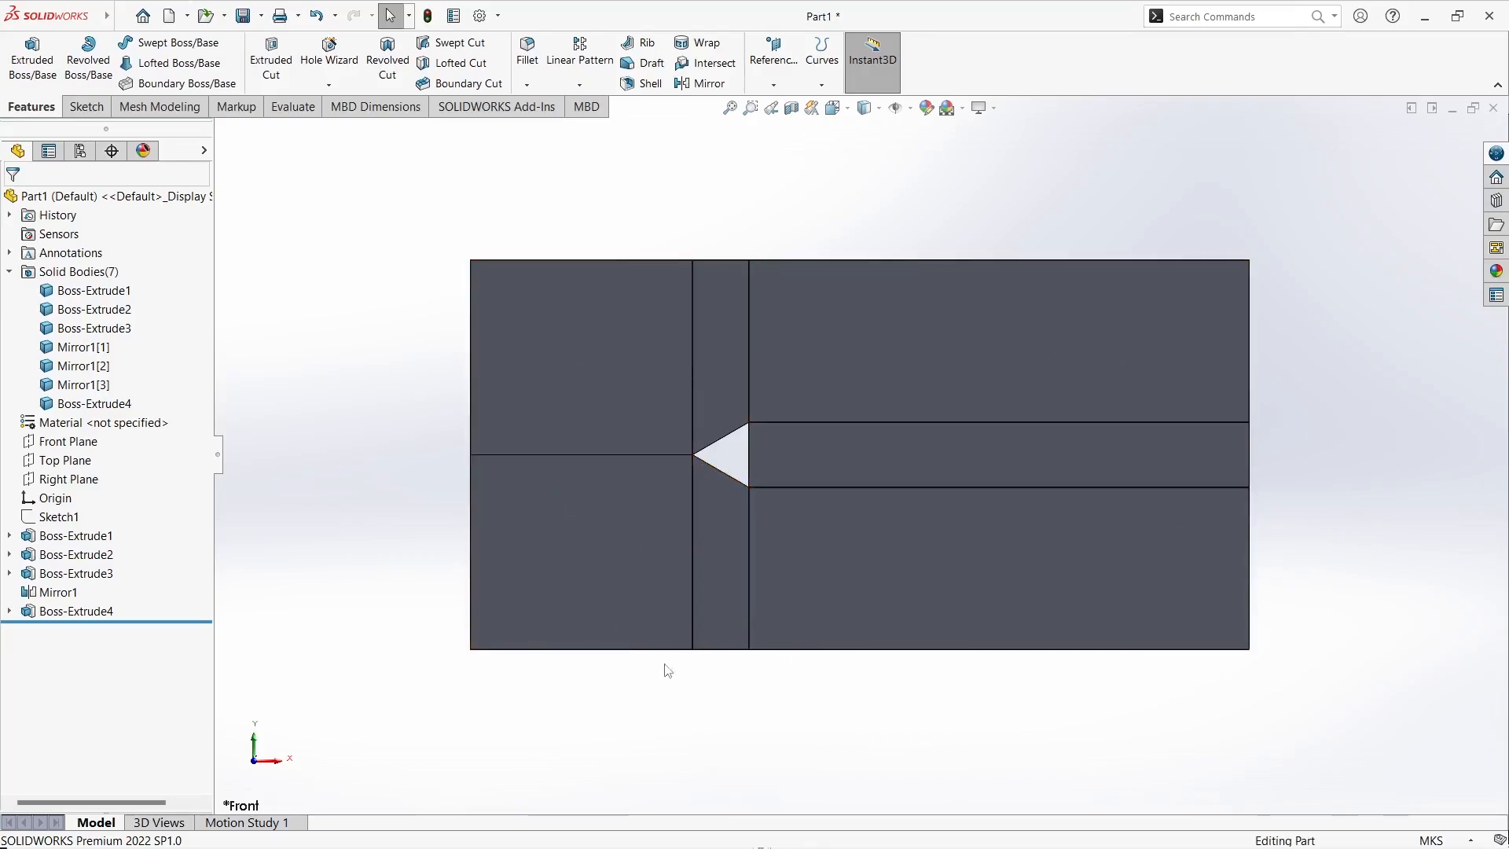
pyautogui.moveTo(927, 533); pyautogui.dragTo(874, 611, button='middle')
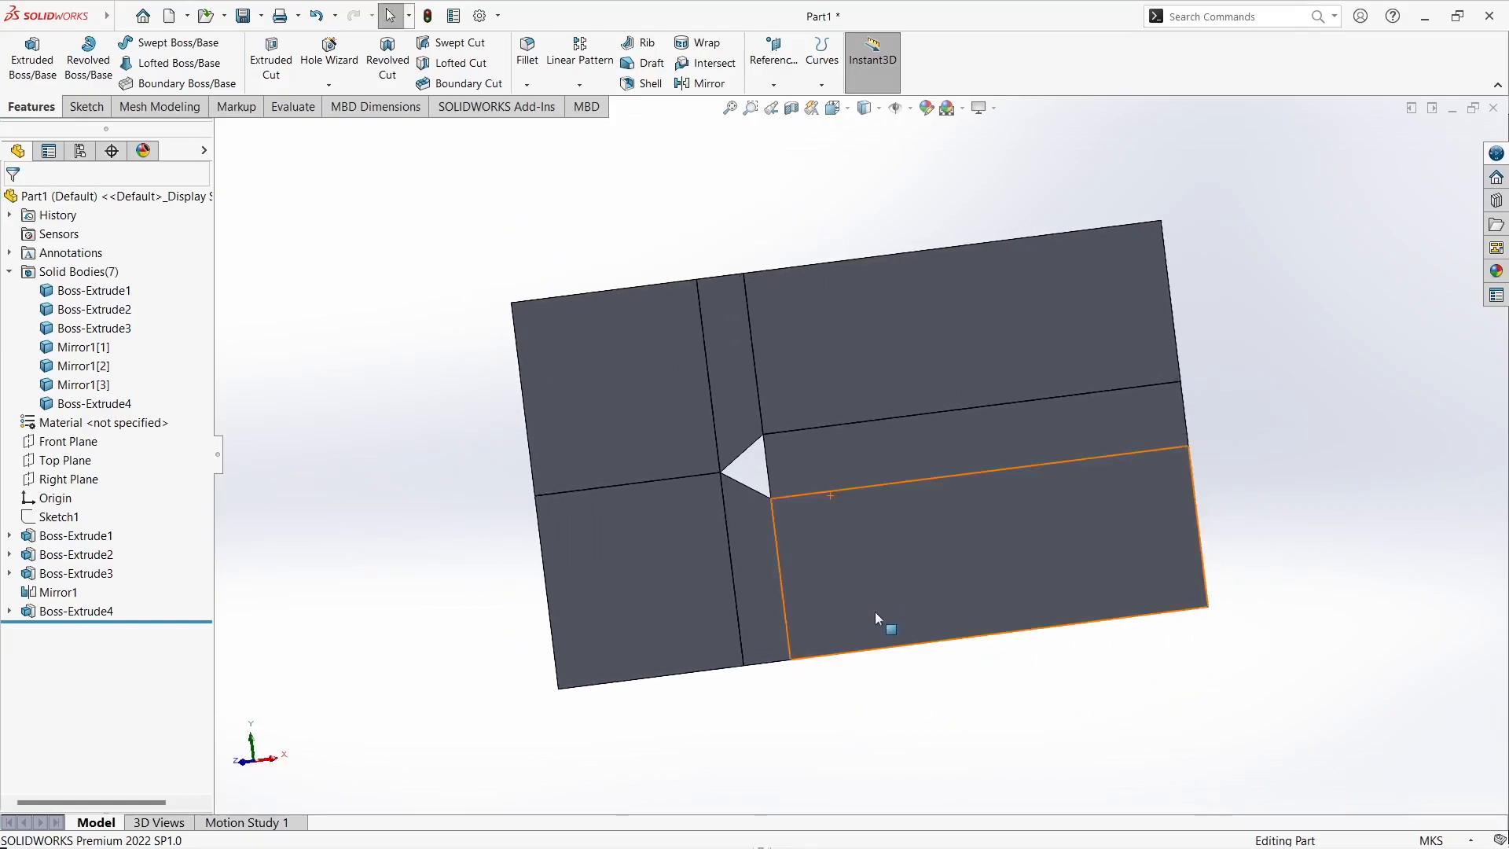
pyautogui.keyDown('alt'); pyautogui.click(242, 764); pyautogui.keyUp('alt')
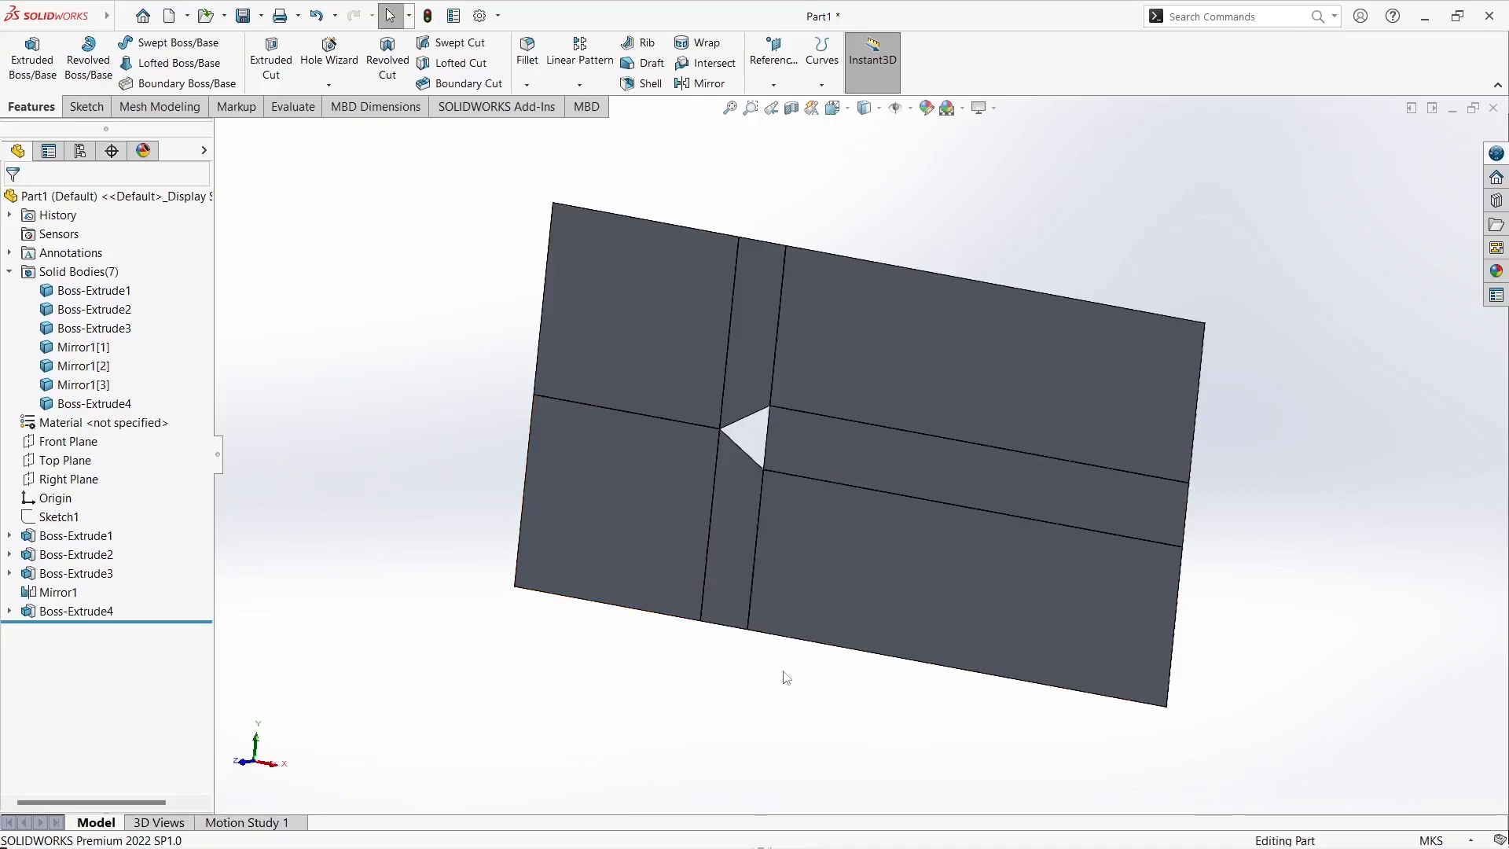
# Step: Save the part as geom in the flow_over_prism project folder, replacing the existing SOLIDWORKS part file
pyautogui.hotkey('ctrl', '1')
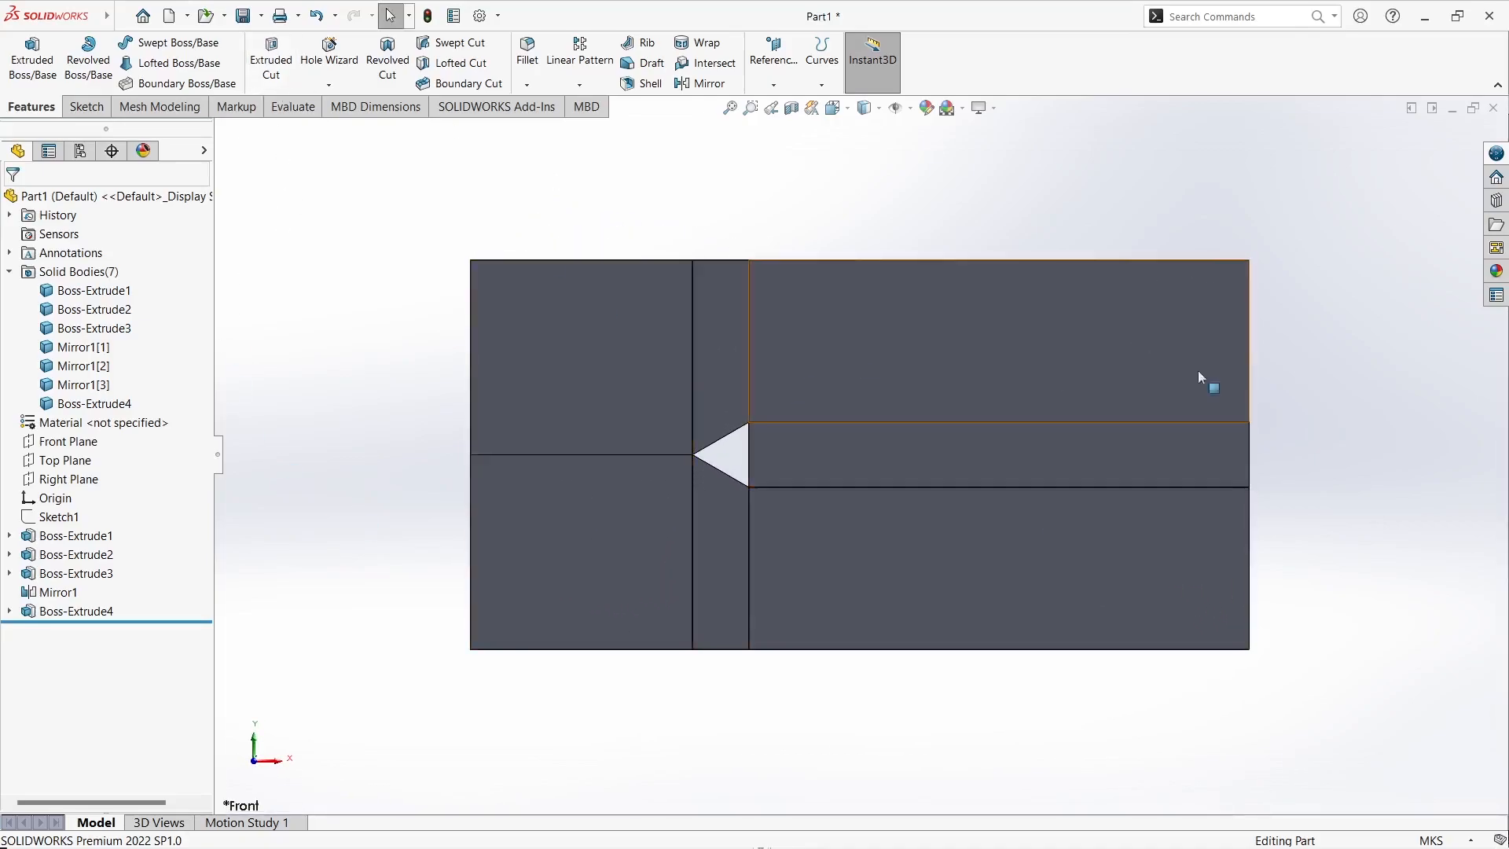
pyautogui.moveTo(8, 8)
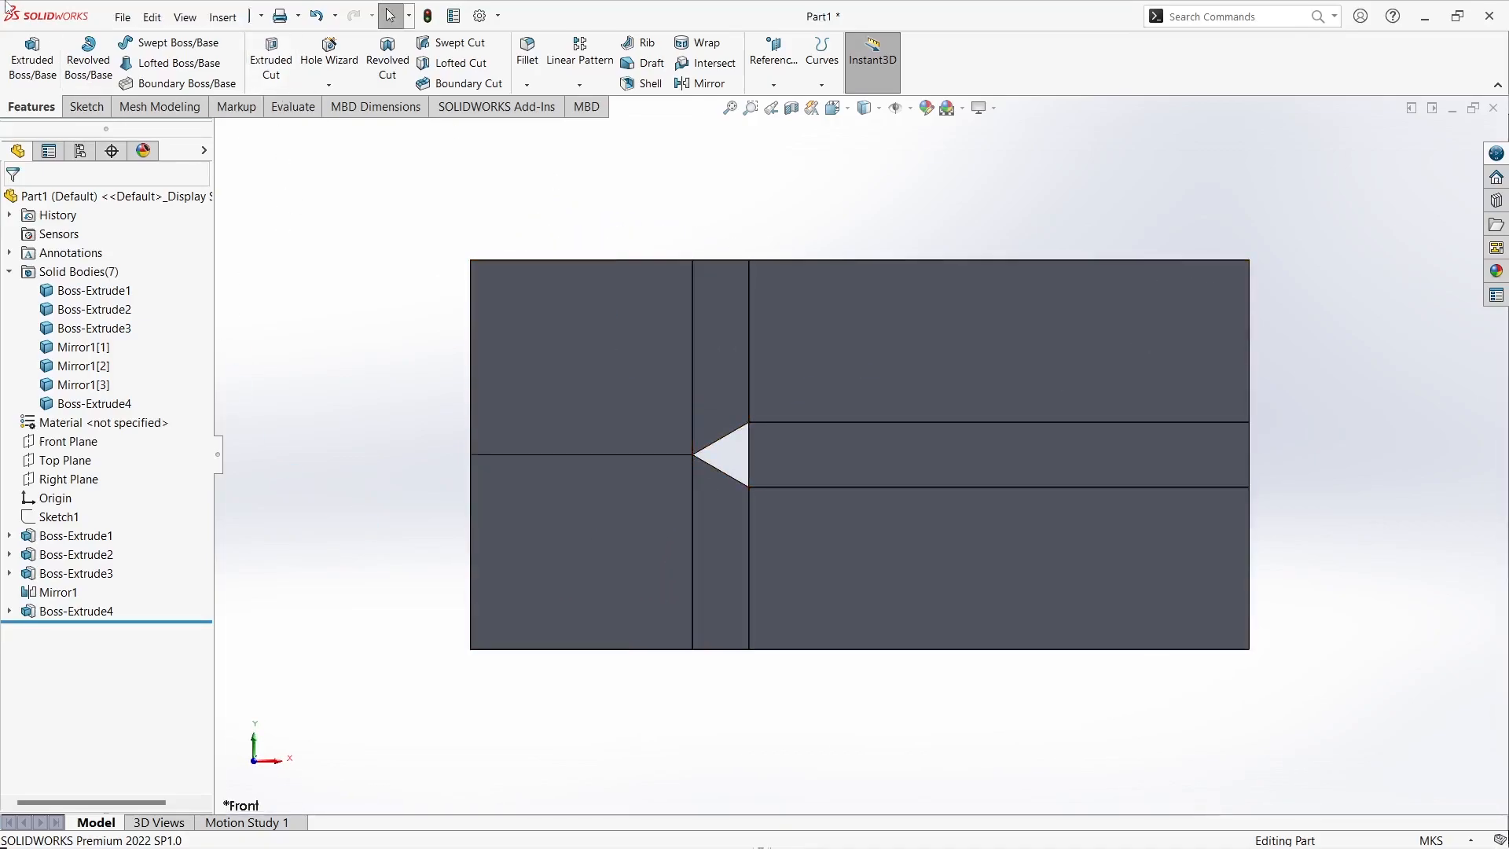
pyautogui.click(151, 16)
pyautogui.moveTo(122, 17)
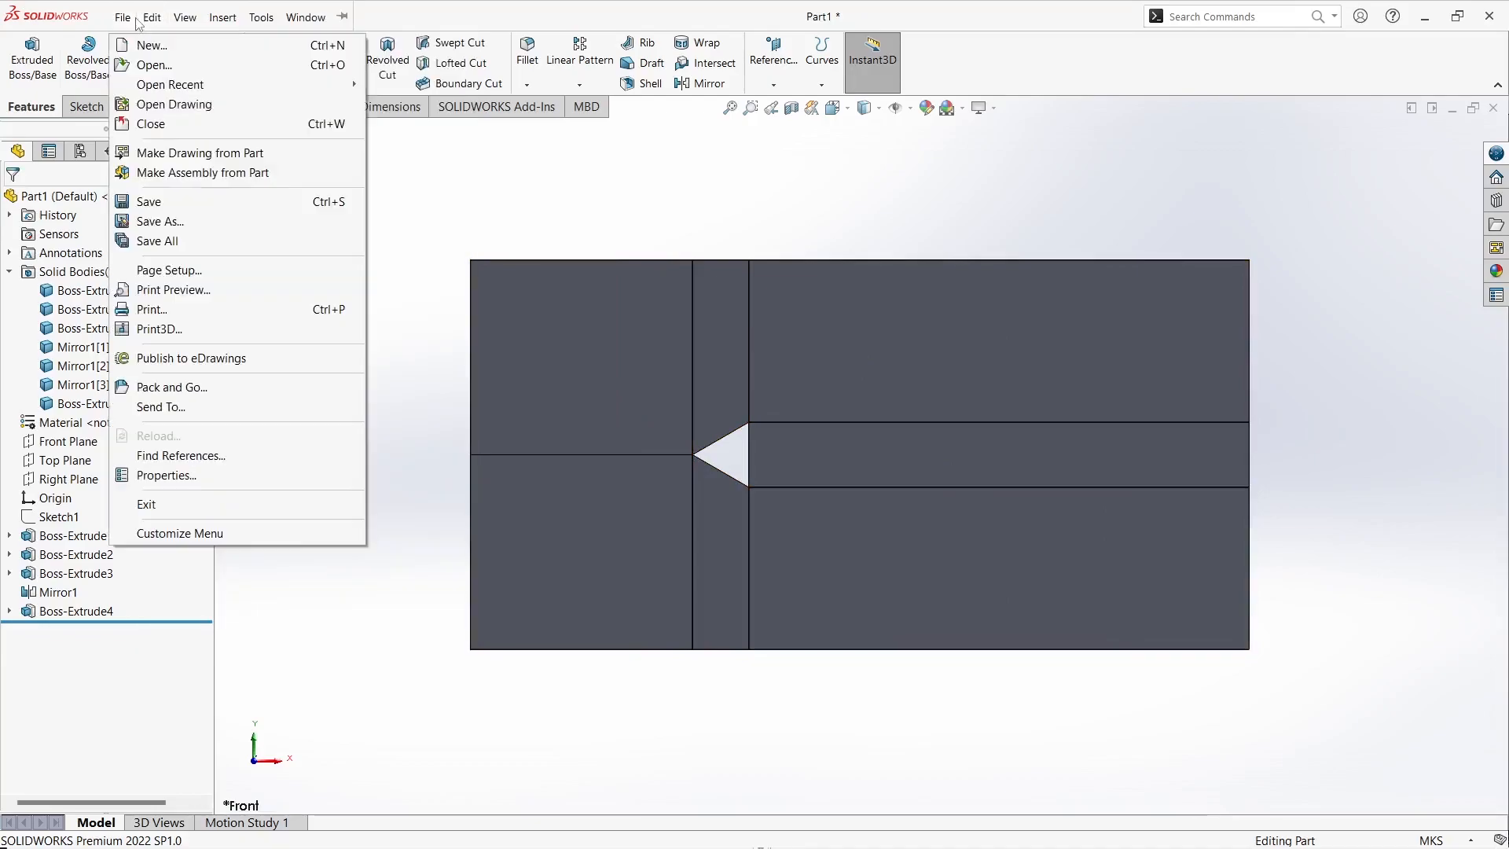
pyautogui.click(186, 224)
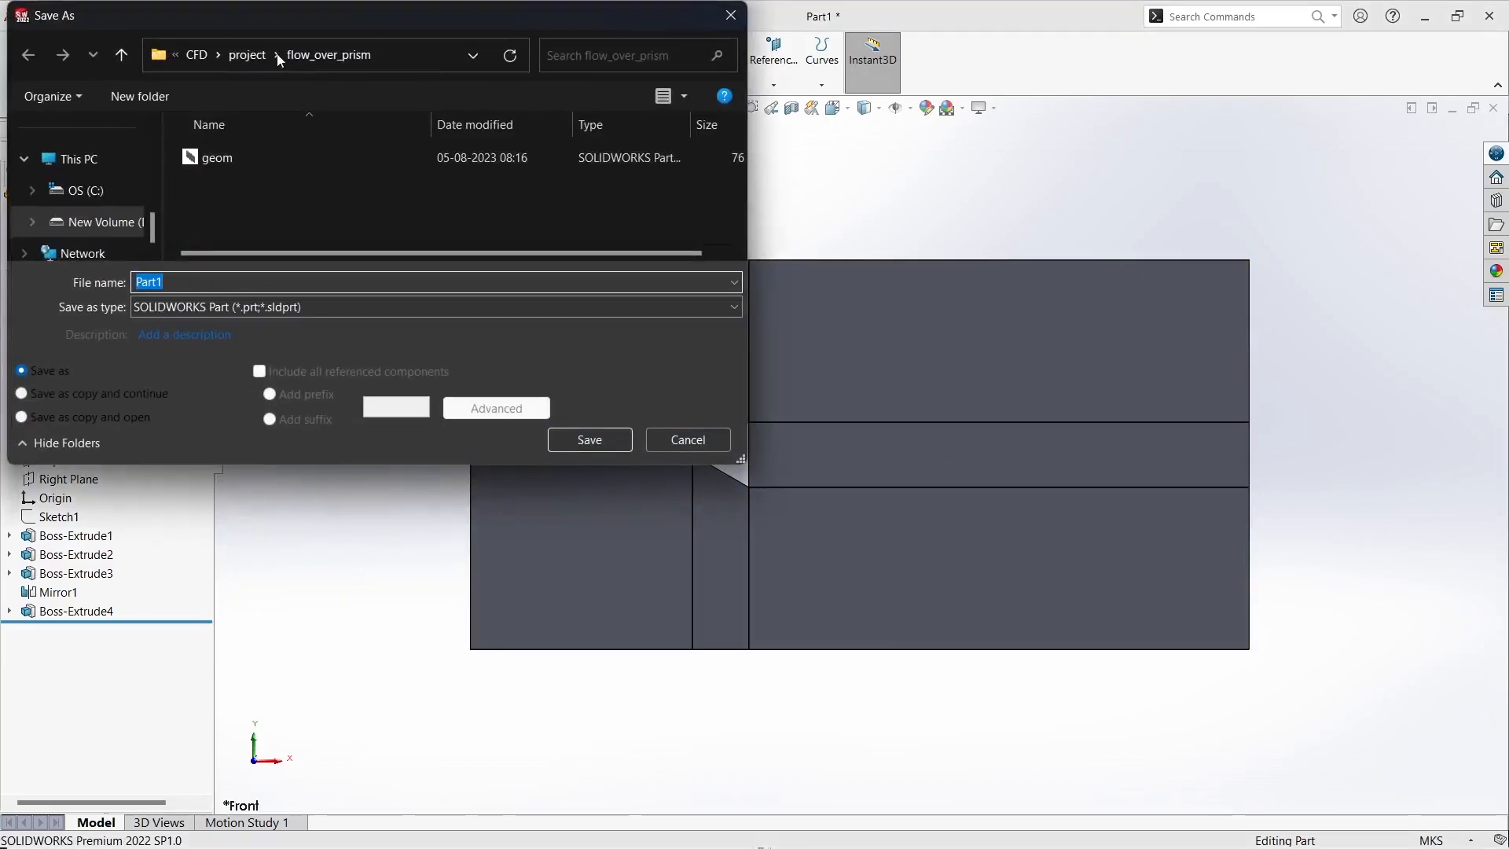
pyautogui.click(247, 55)
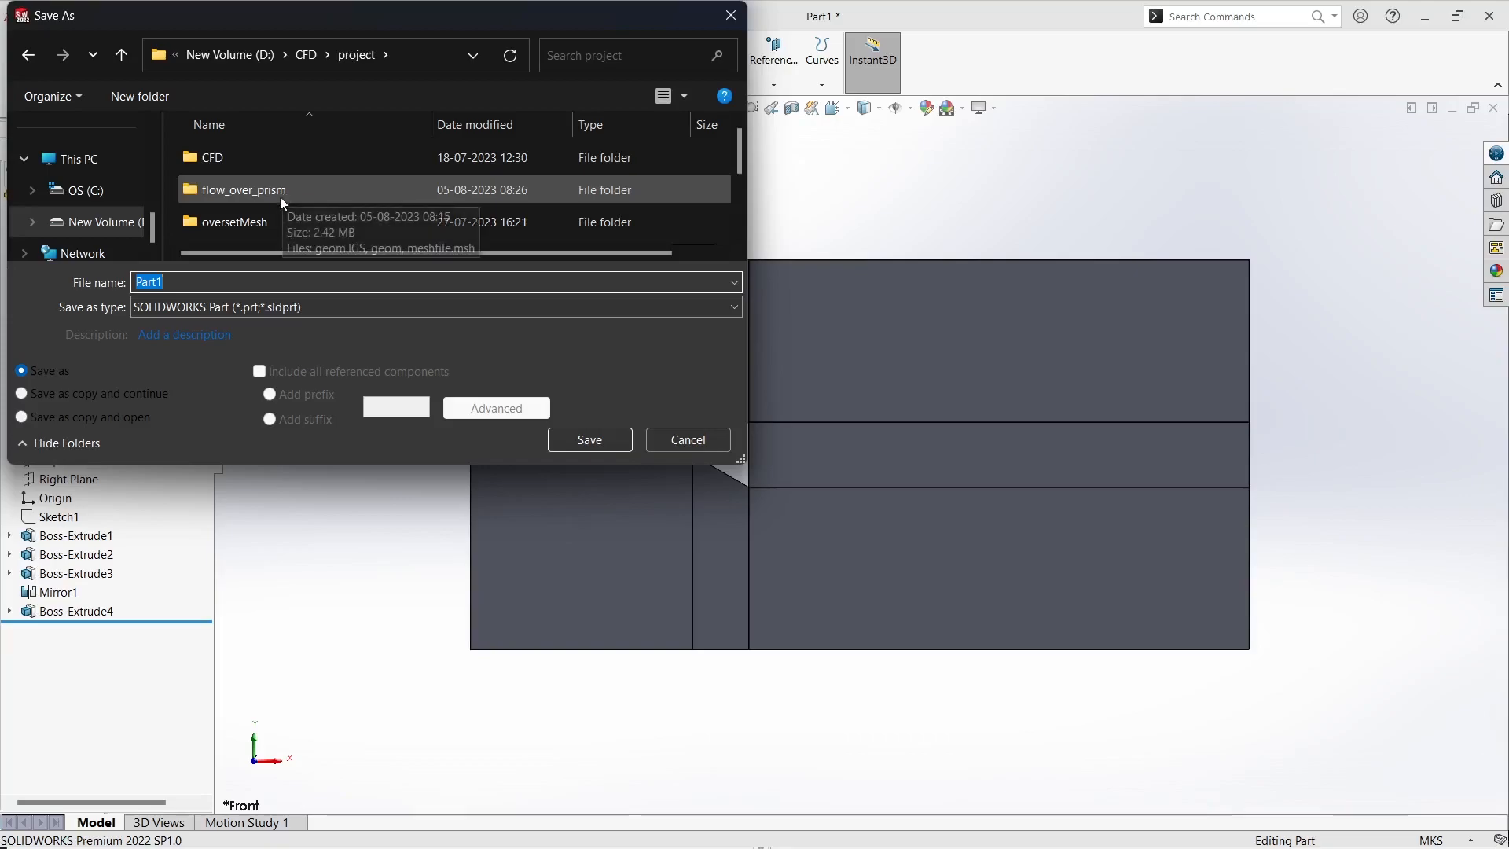
pyautogui.doubleClick(268, 195)
pyautogui.click(234, 171)
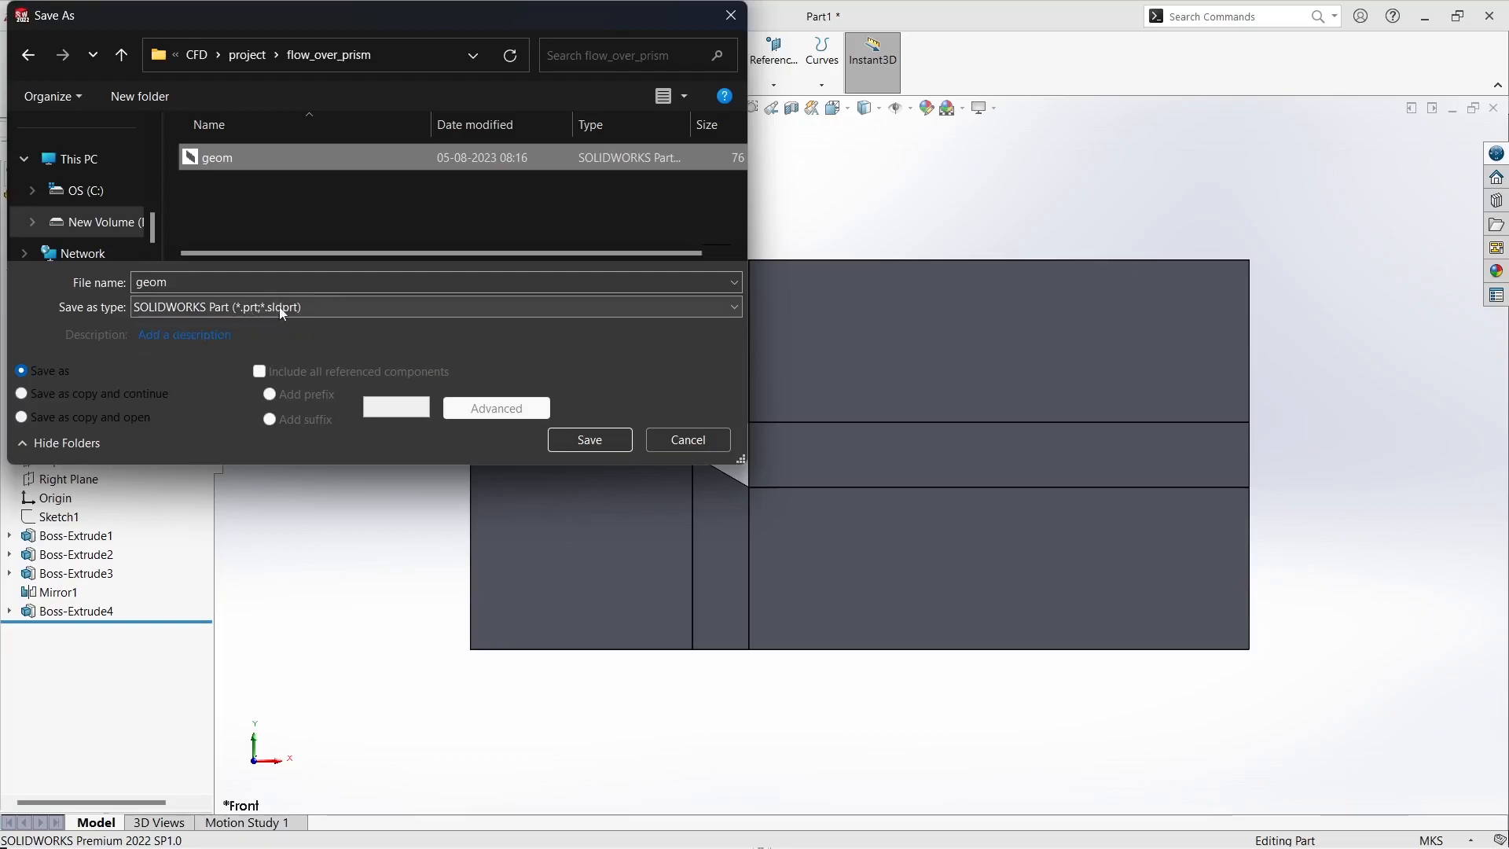
pyautogui.click(590, 439)
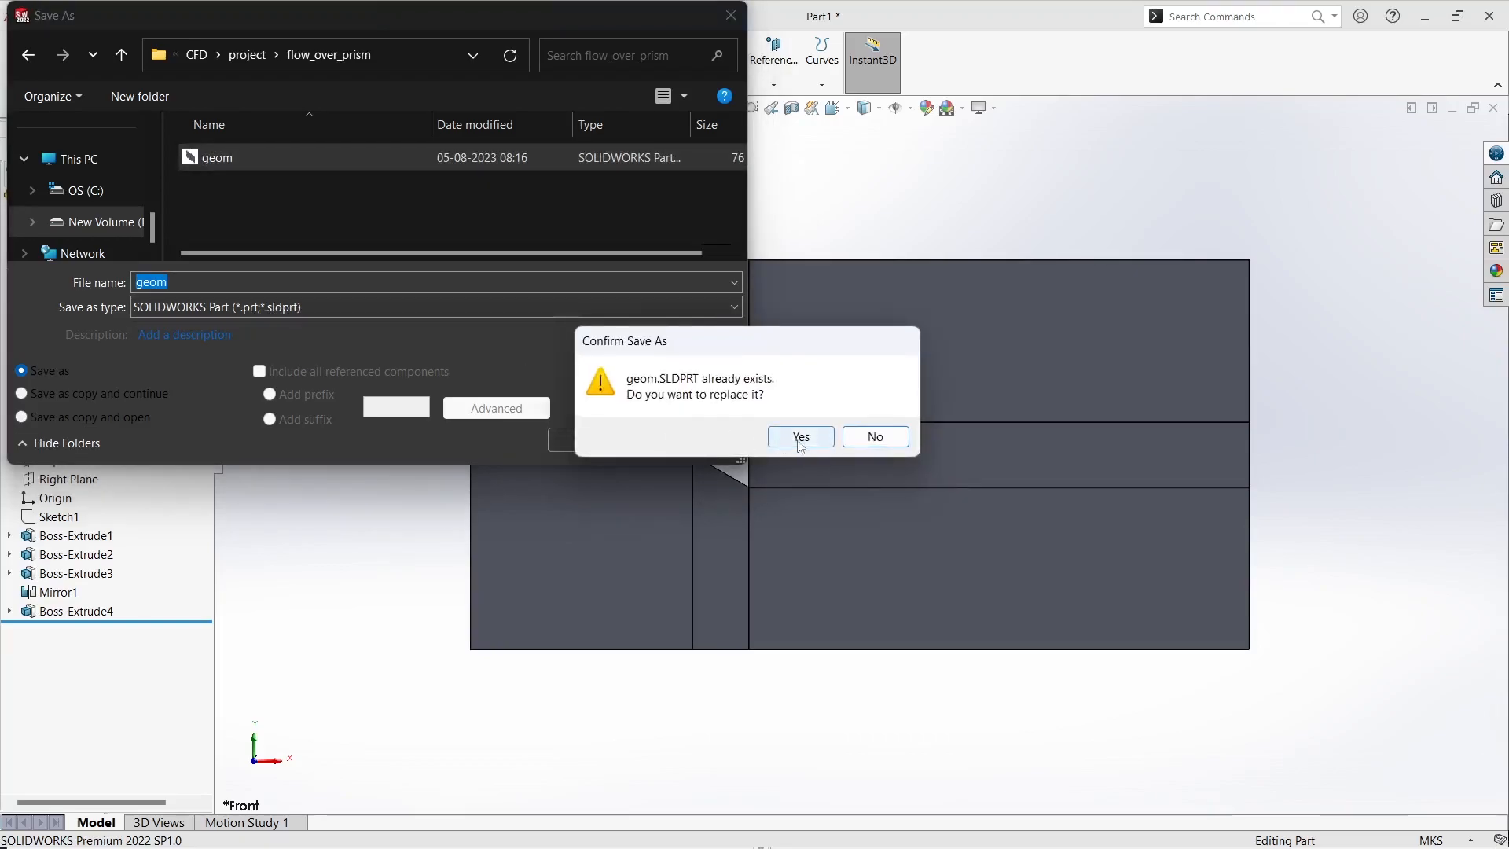
pyautogui.click(795, 433)
# Step: Export the part in IGES format as geom.IGS in the flow_over_prism folder, replacing the existing file
pyautogui.click(120, 18)
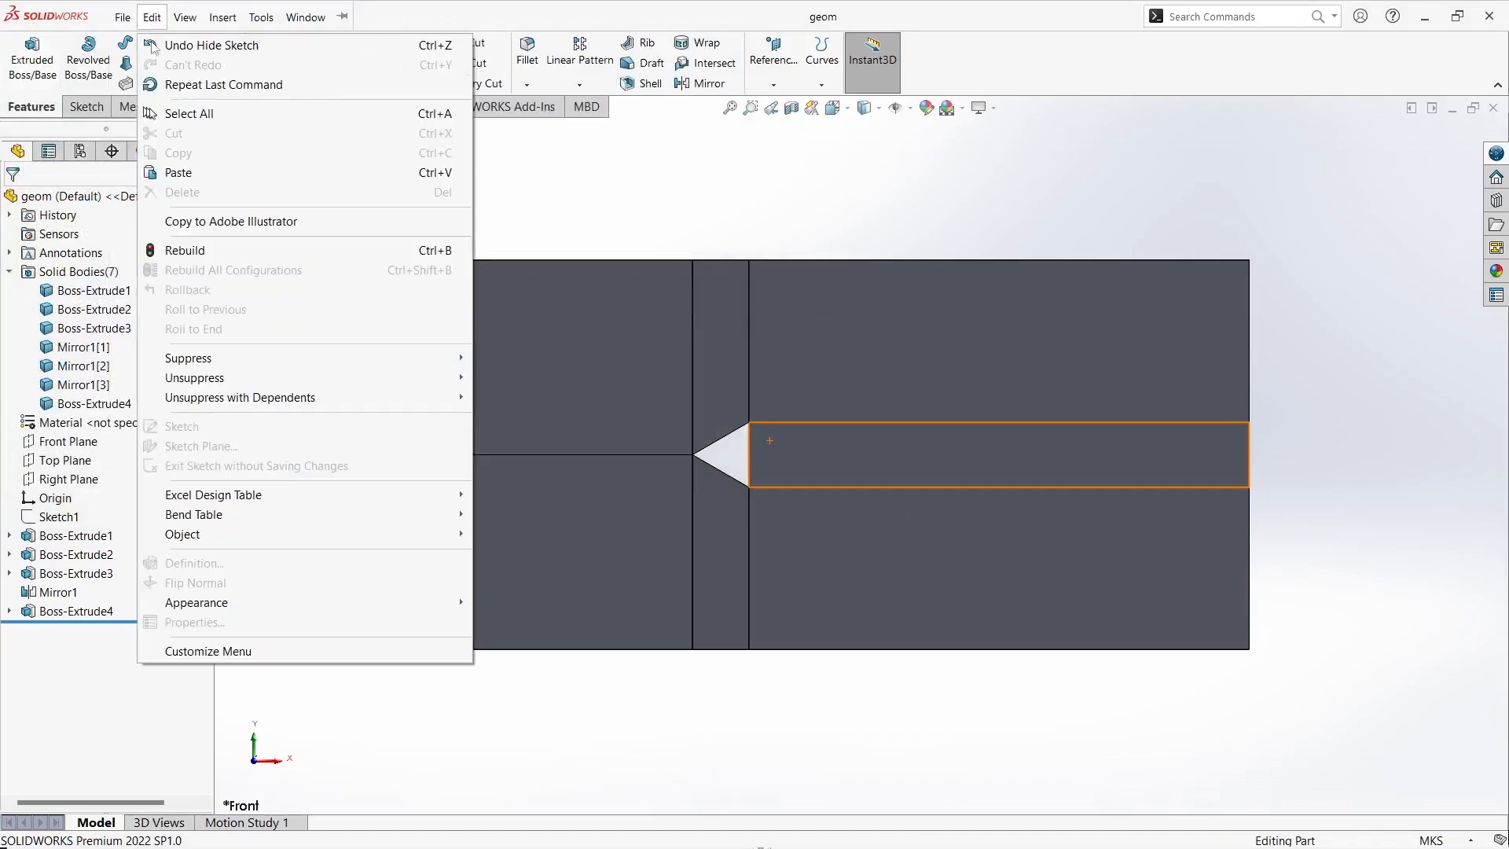
pyautogui.click(162, 222)
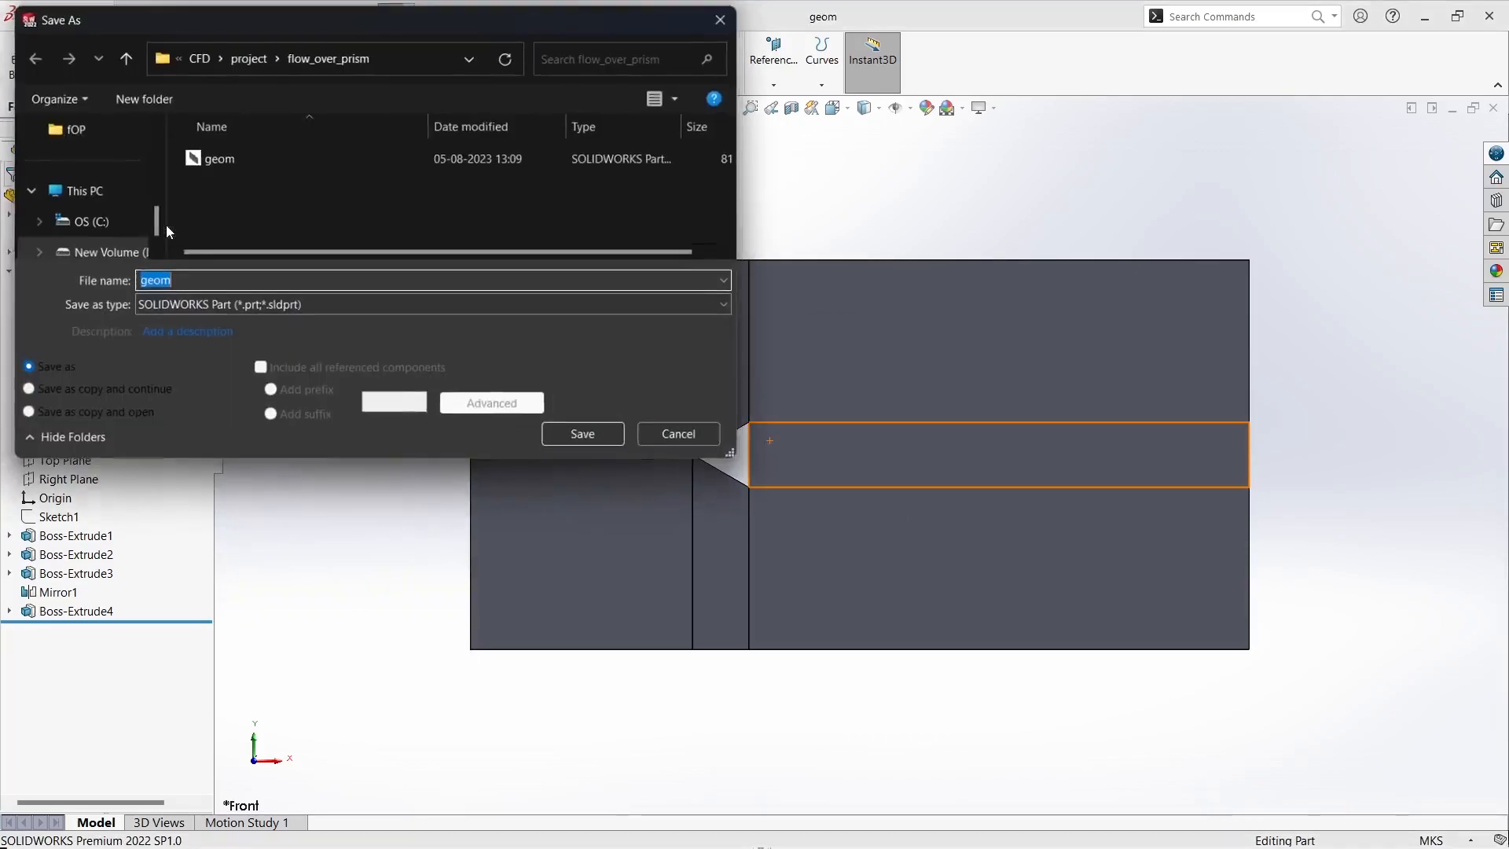
pyautogui.click(224, 311)
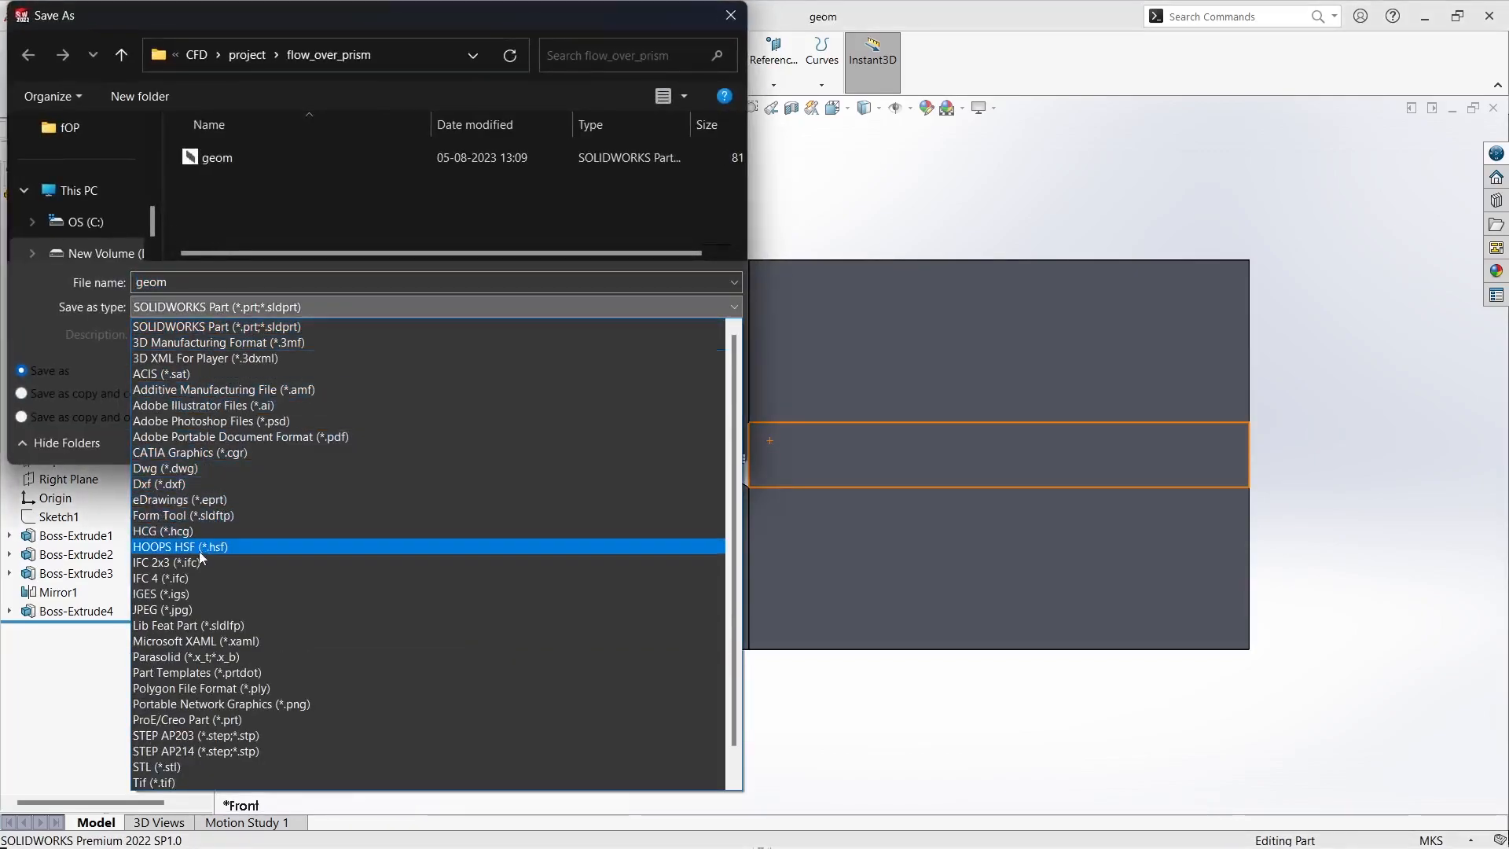
pyautogui.click(195, 601)
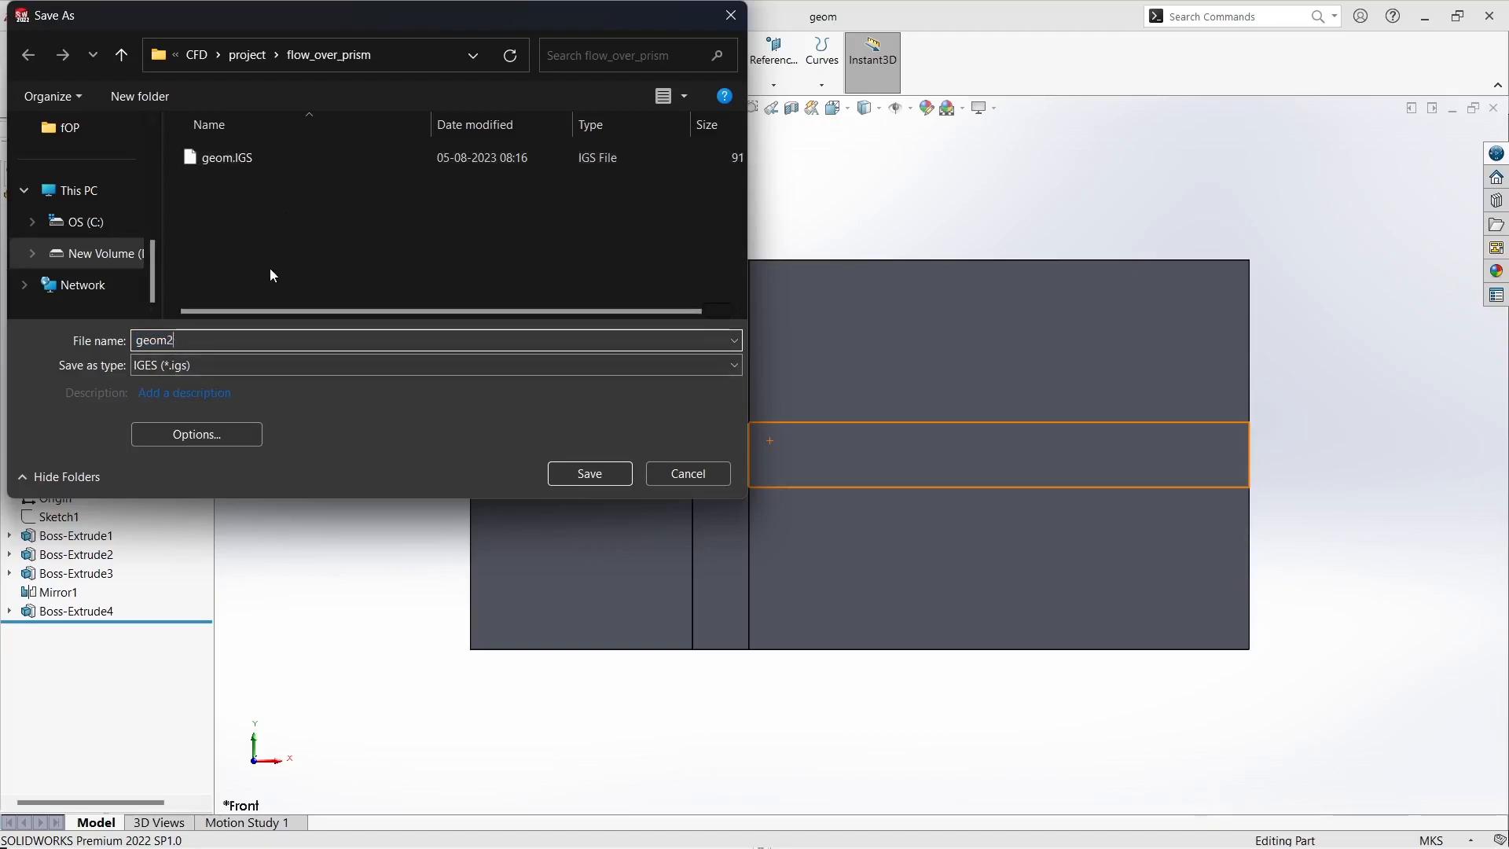
pyautogui.press('BackSpace')
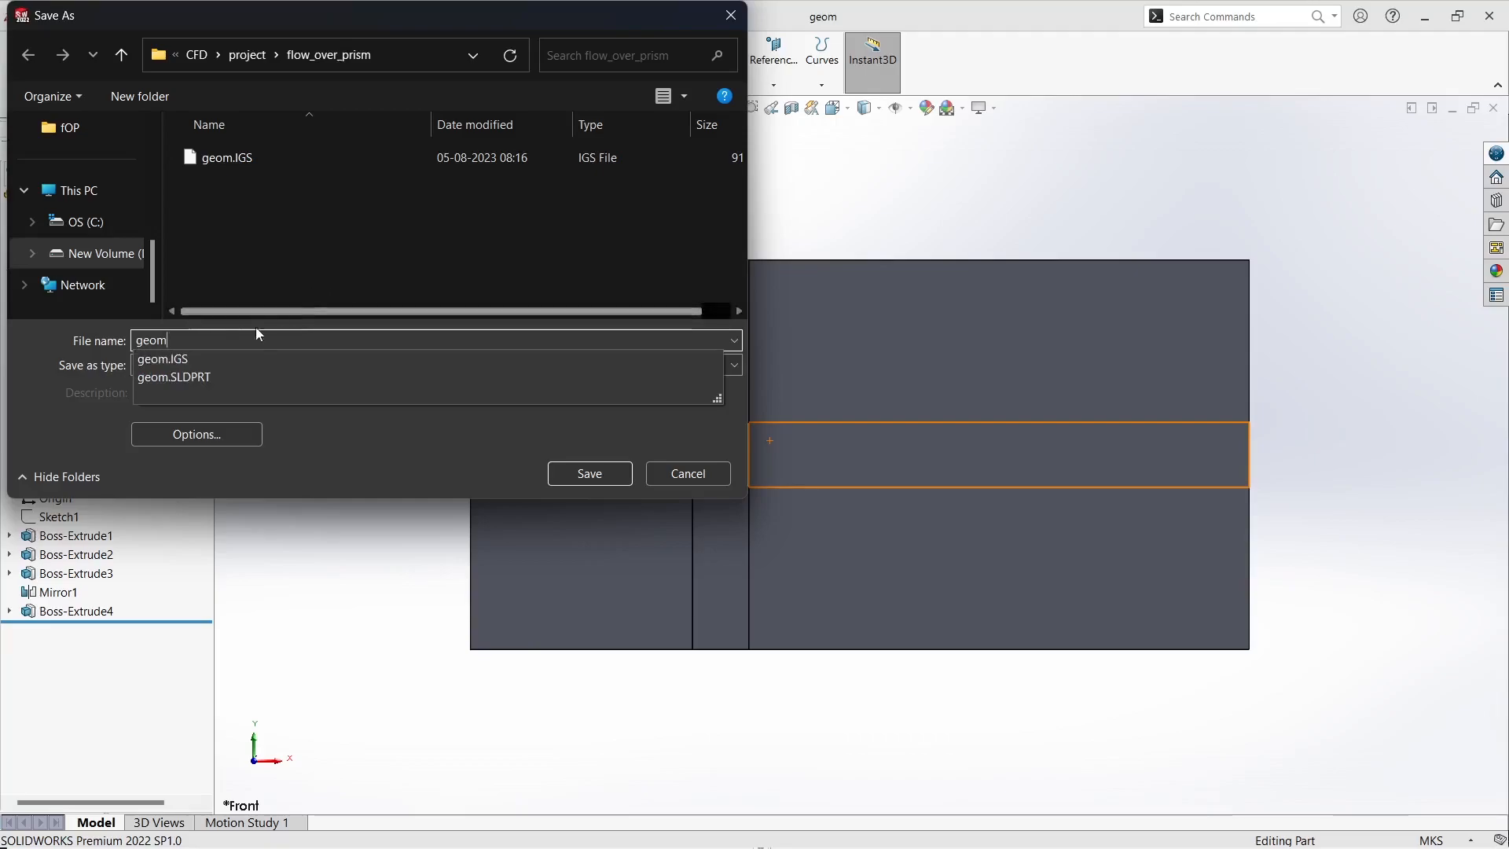
pyautogui.doubleClick(200, 356)
pyautogui.click(201, 356)
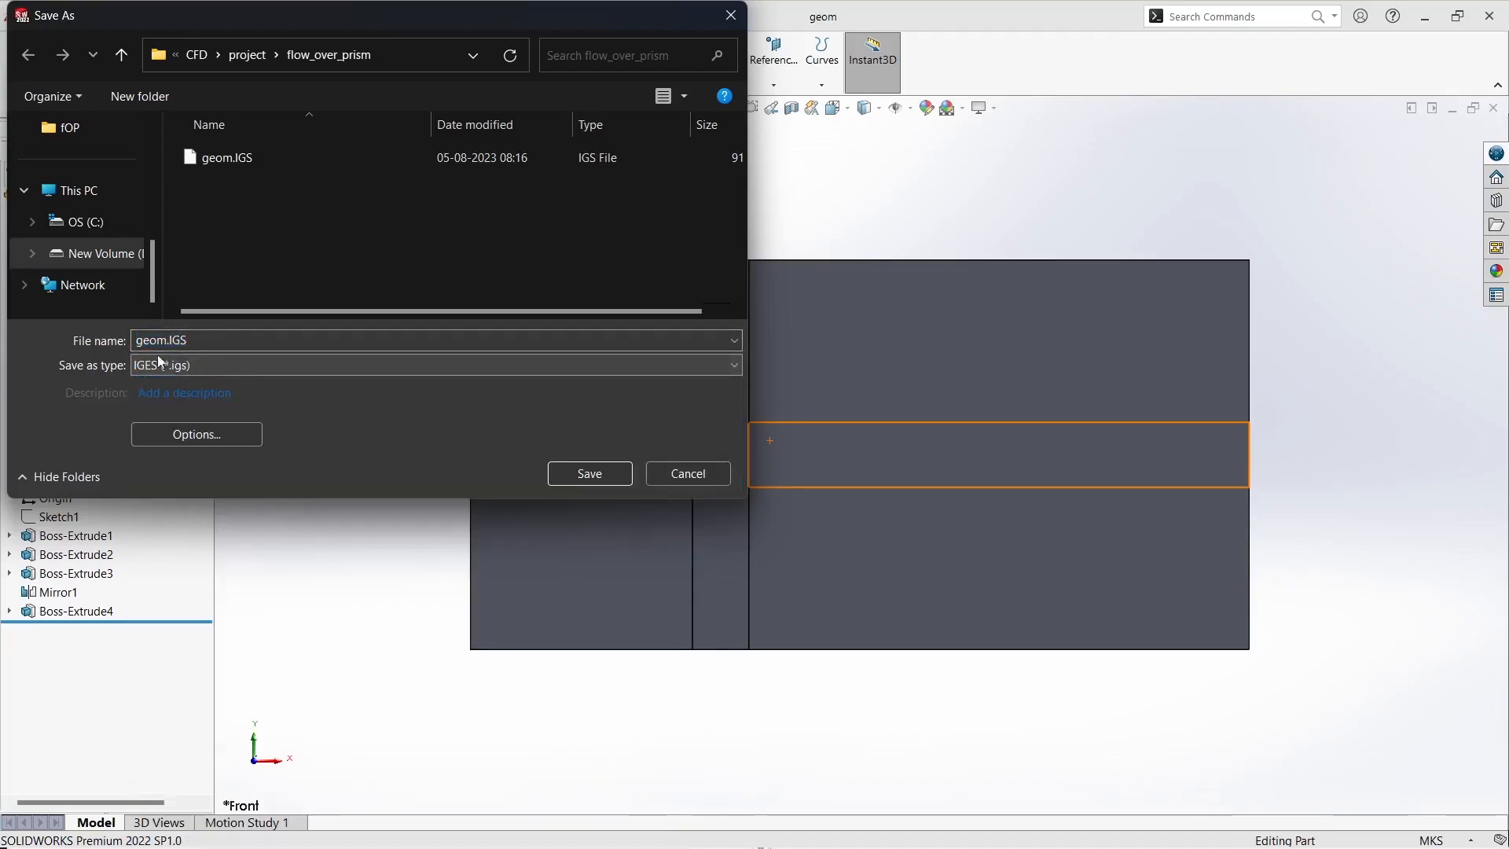
pyautogui.click(590, 474)
pyautogui.click(798, 435)
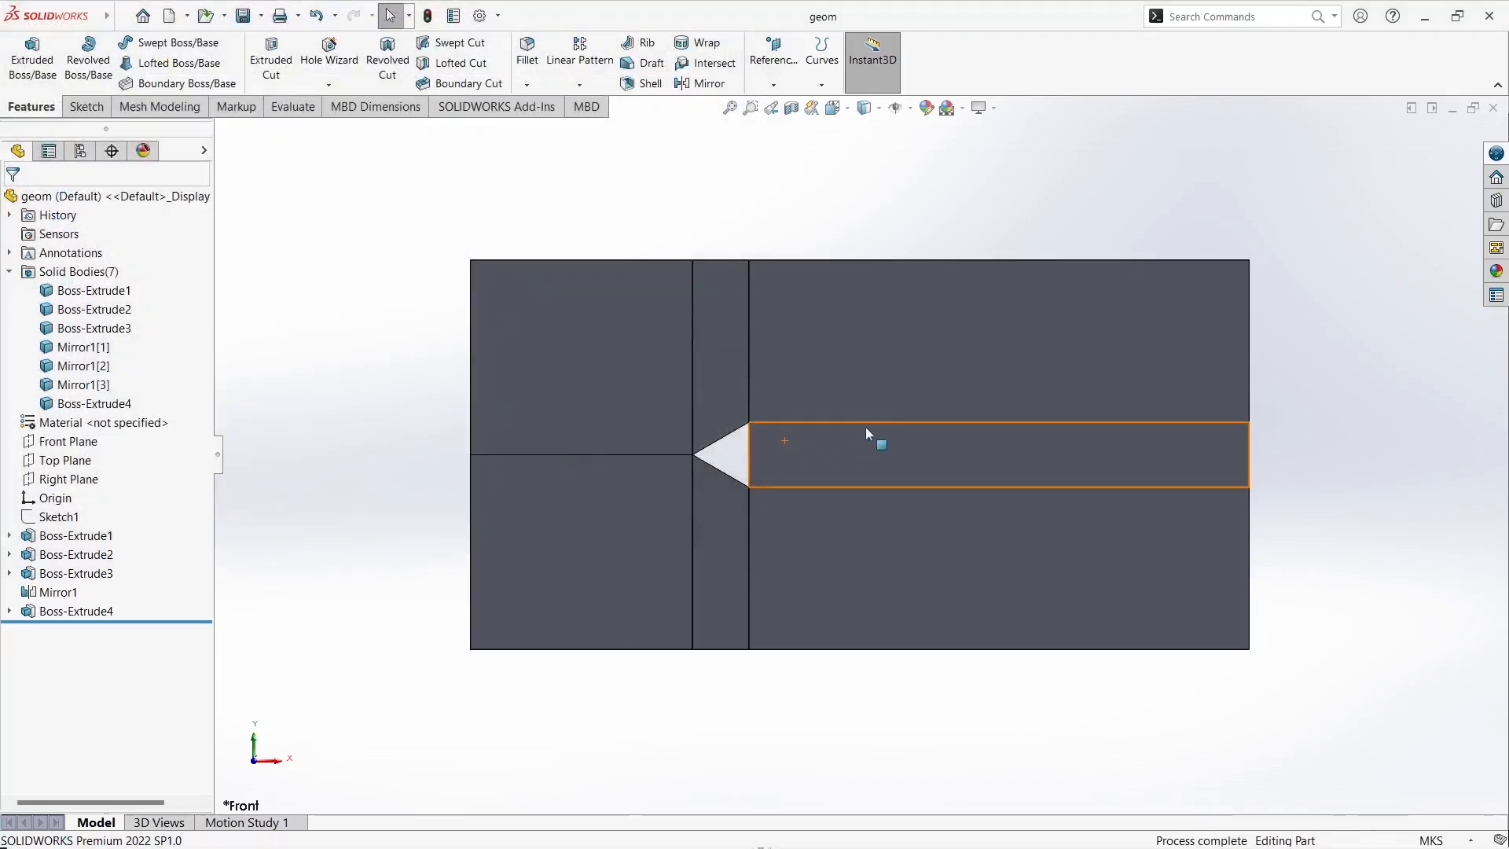
# Step: Switch to the unsaved Ansys Workbench project, maximize its window and look through the available component systems
pyautogui.hotkey('alt', 'Tab')
pyautogui.hotkey('alt', 'Tab')
pyautogui.hotkey('alt', 'Tab')
pyautogui.hotkey('alt', 'Tab')
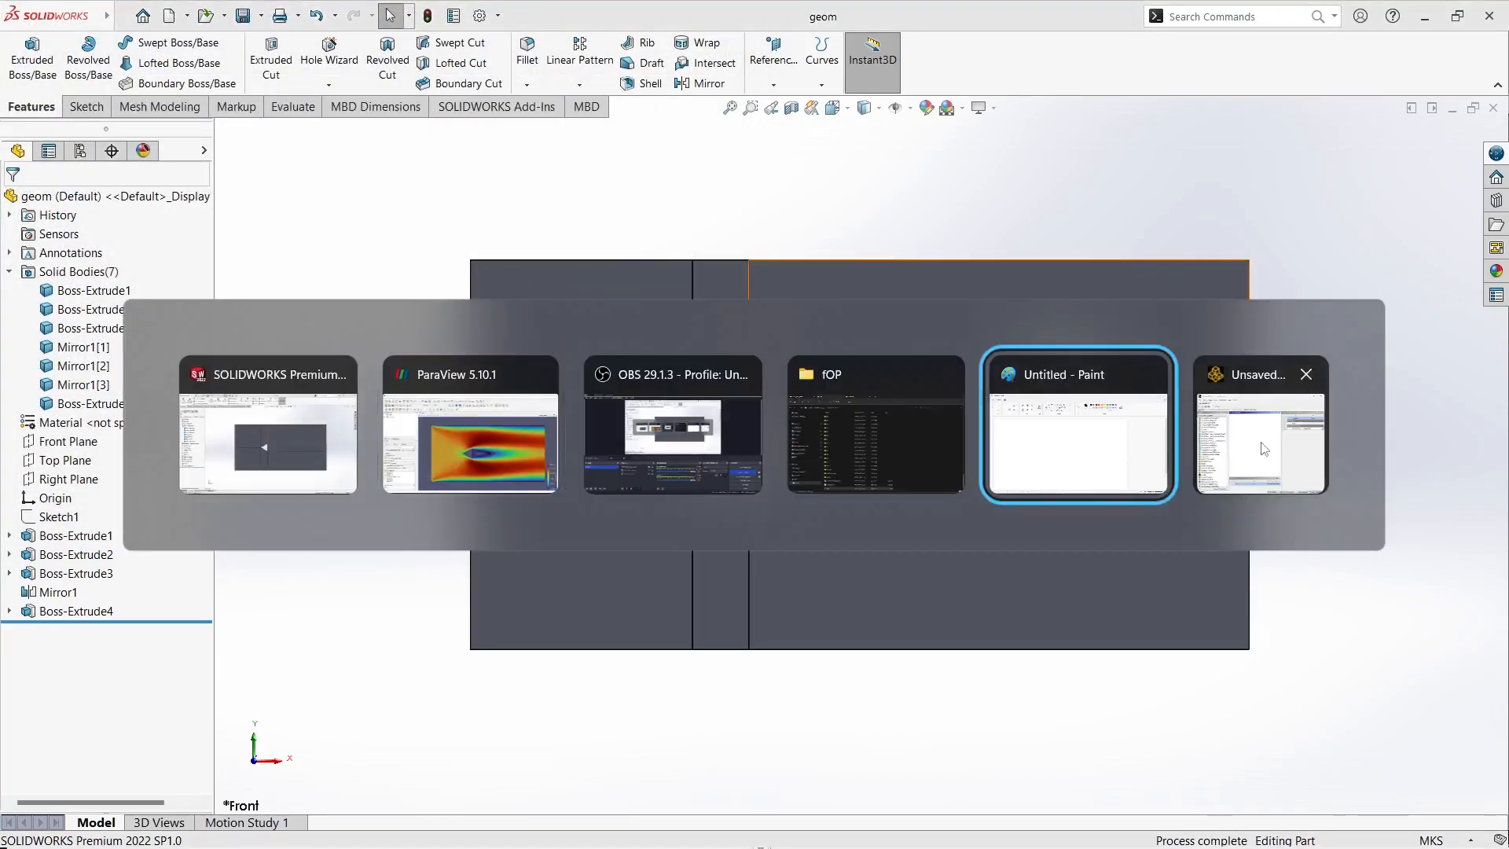
pyautogui.click(1261, 442)
pyautogui.click(925, 66)
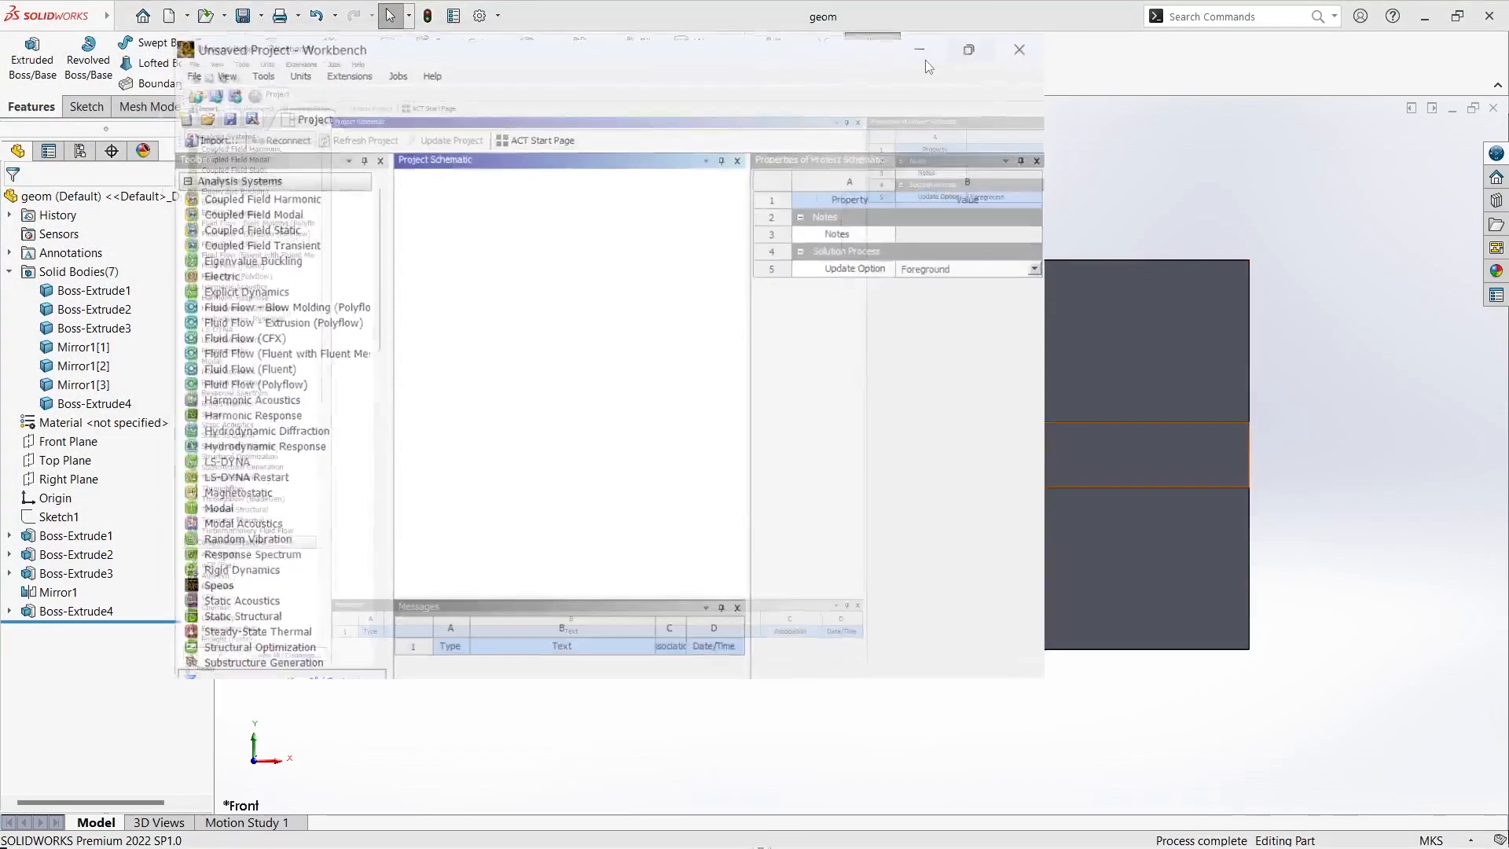
pyautogui.scroll(-13, 86, 644)
pyautogui.scroll(8, 61, 419)
pyautogui.scroll(5, 118, 424)
pyautogui.scroll(-8, 133, 652)
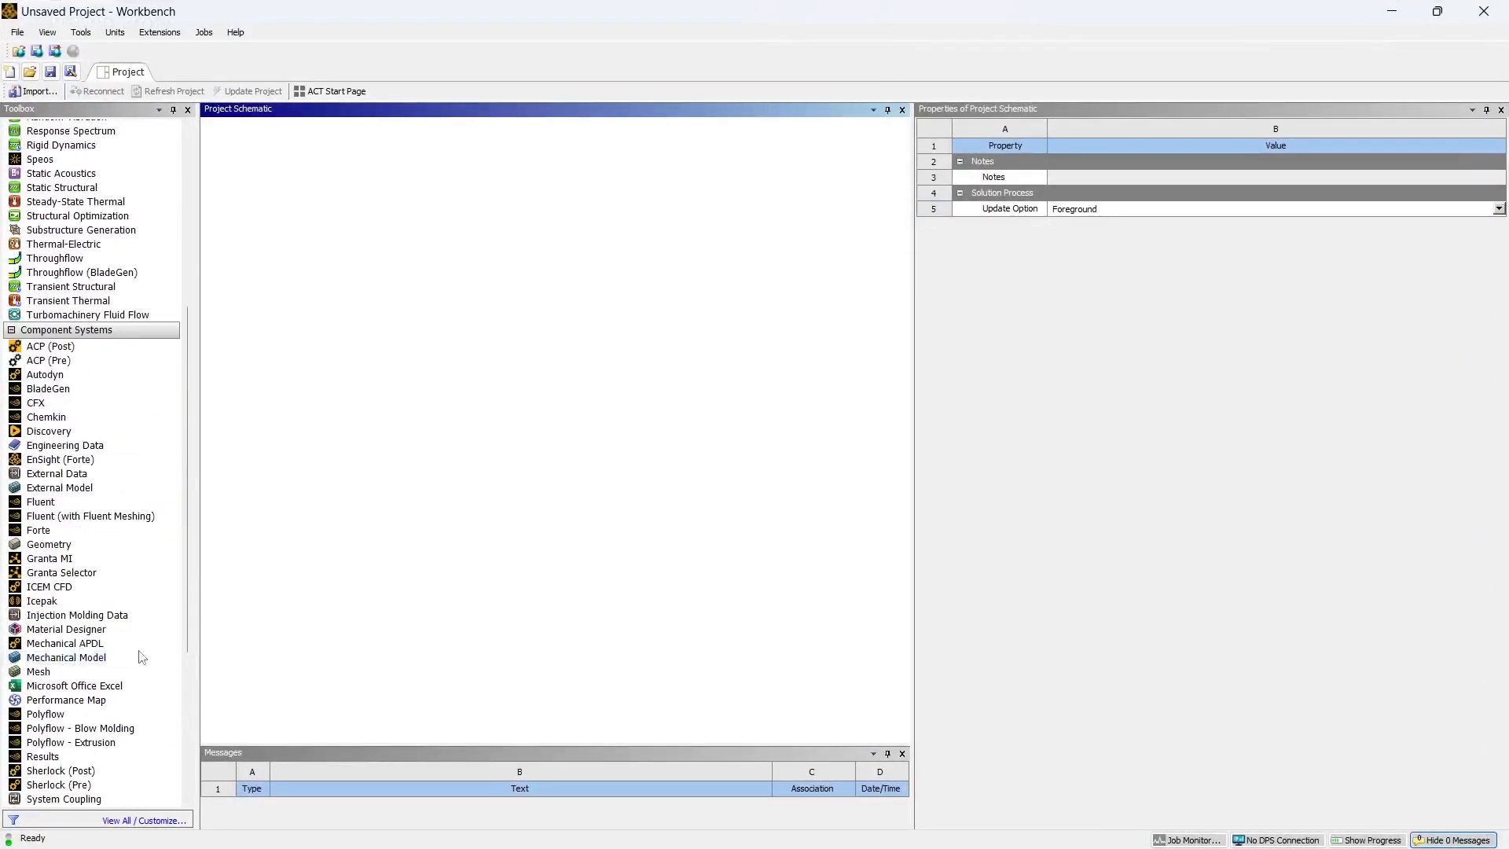
pyautogui.click(93, 332)
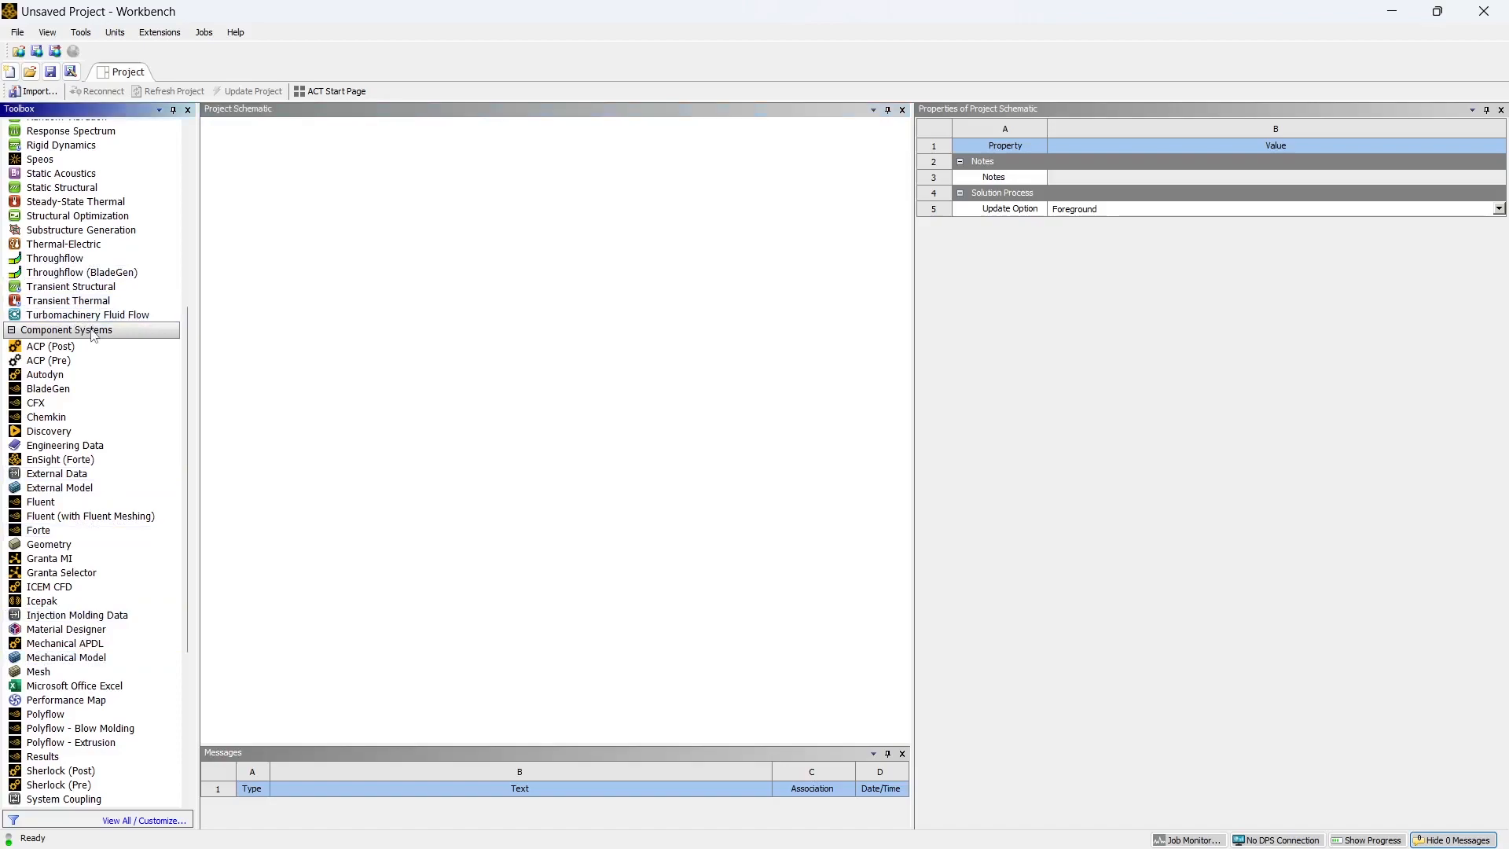
pyautogui.doubleClick(6, 331)
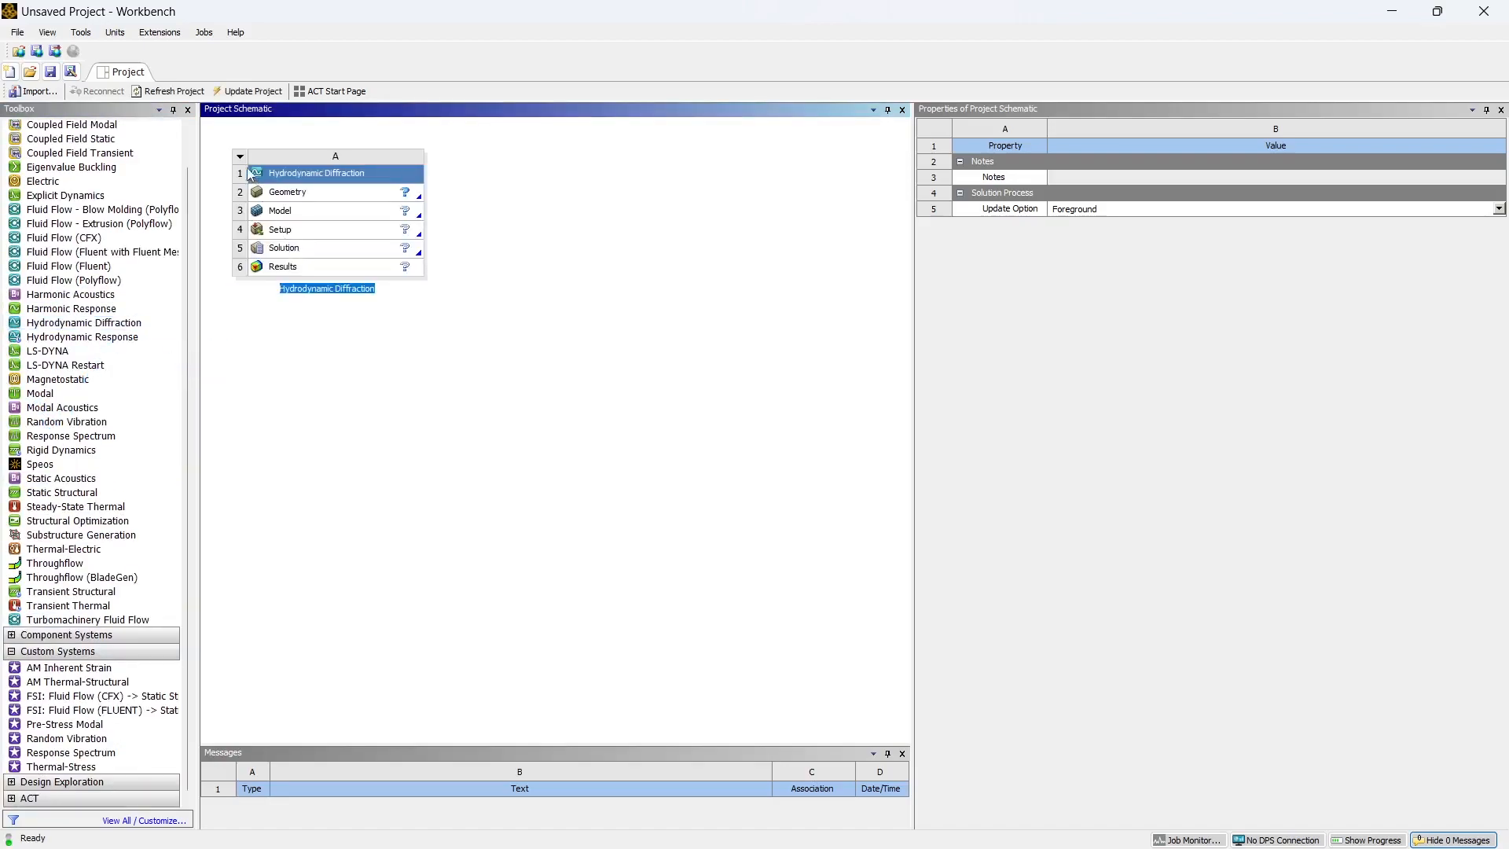
pyautogui.rightClick(250, 172)
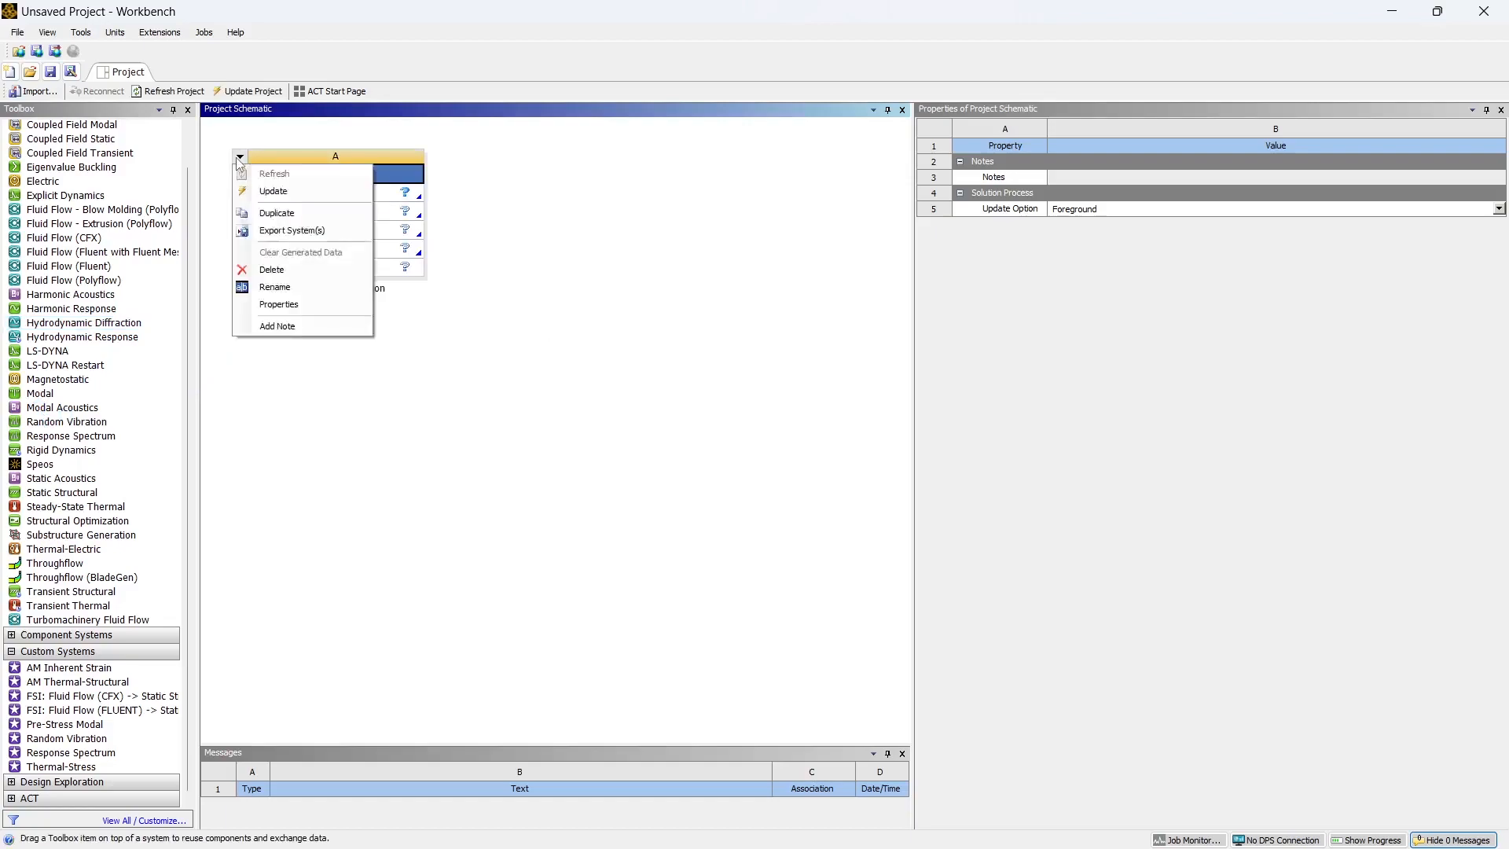
pyautogui.click(272, 270)
pyautogui.click(775, 468)
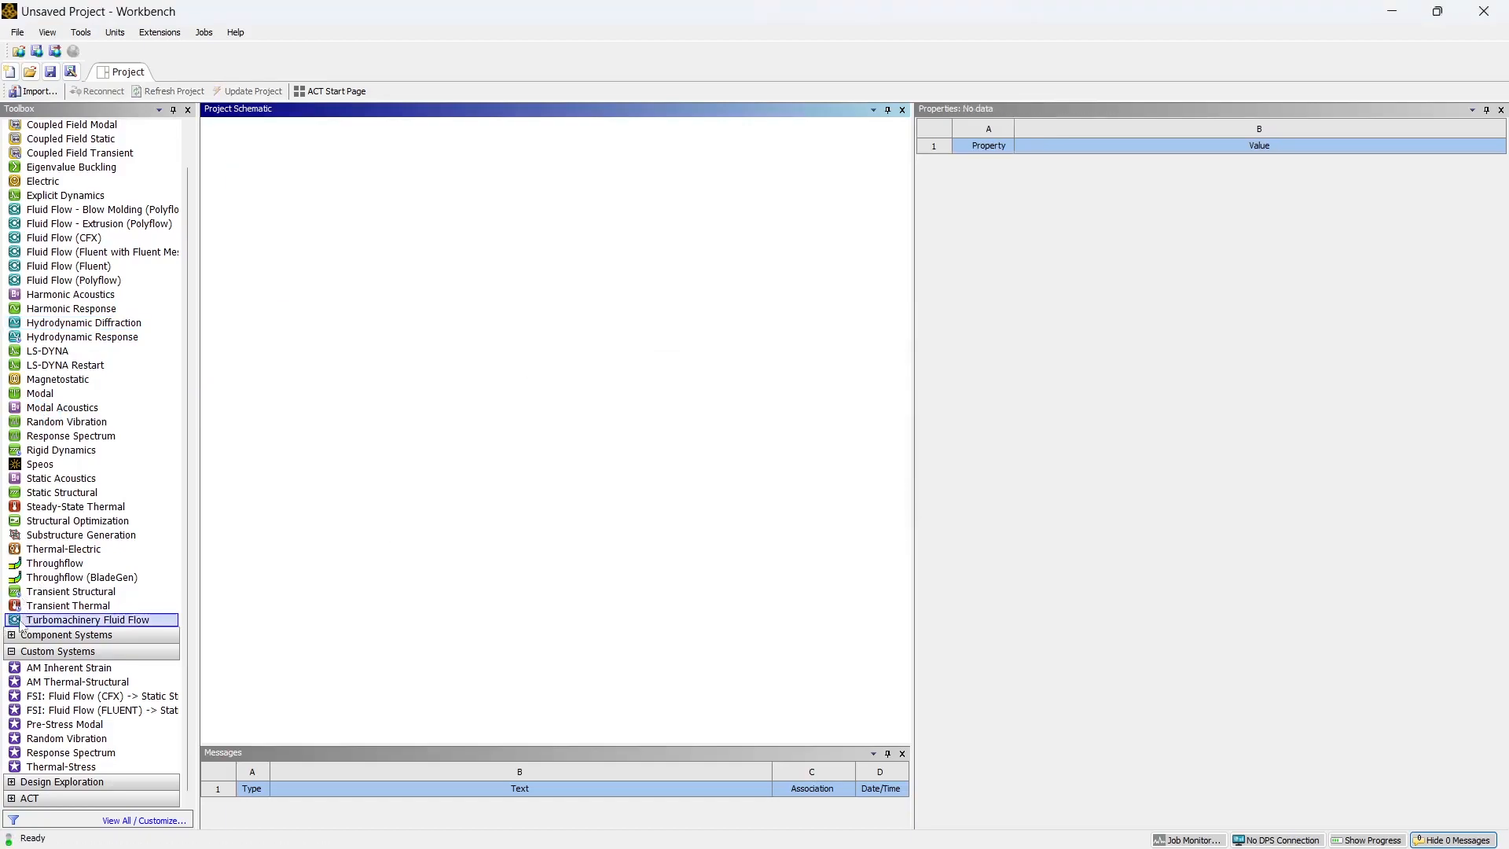
# Step: Add a standalone Mesh component system to the empty project schematic
pyautogui.click(12, 635)
pyautogui.scroll(-8, 31, 637)
pyautogui.moveTo(38, 637); pyautogui.dragTo(314, 217)
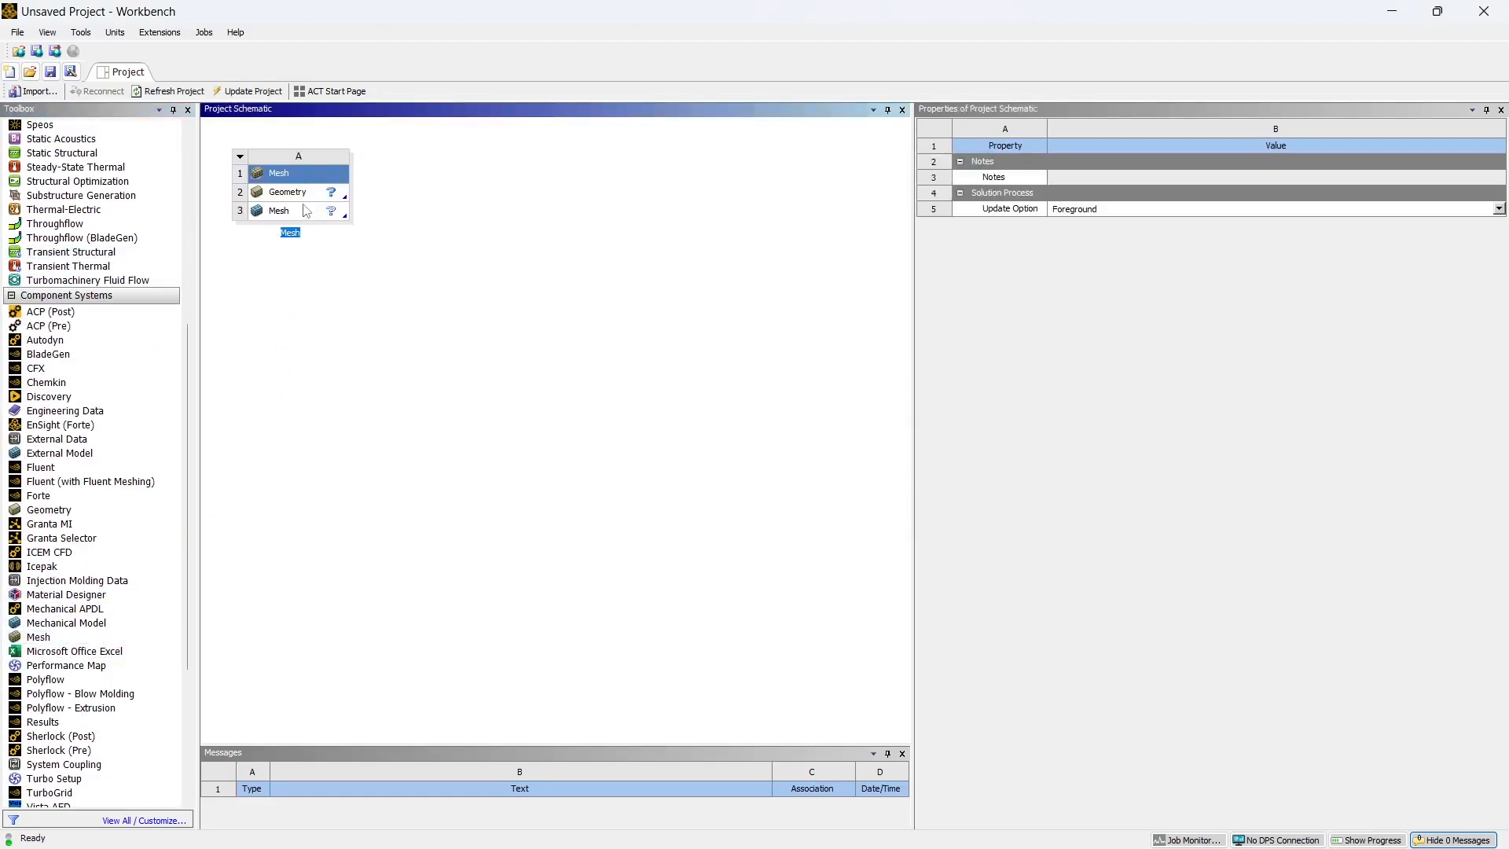
# Step: Import geom.IGS from the flow_over_prism folder as the geometry of the Mesh system
pyautogui.click(305, 198)
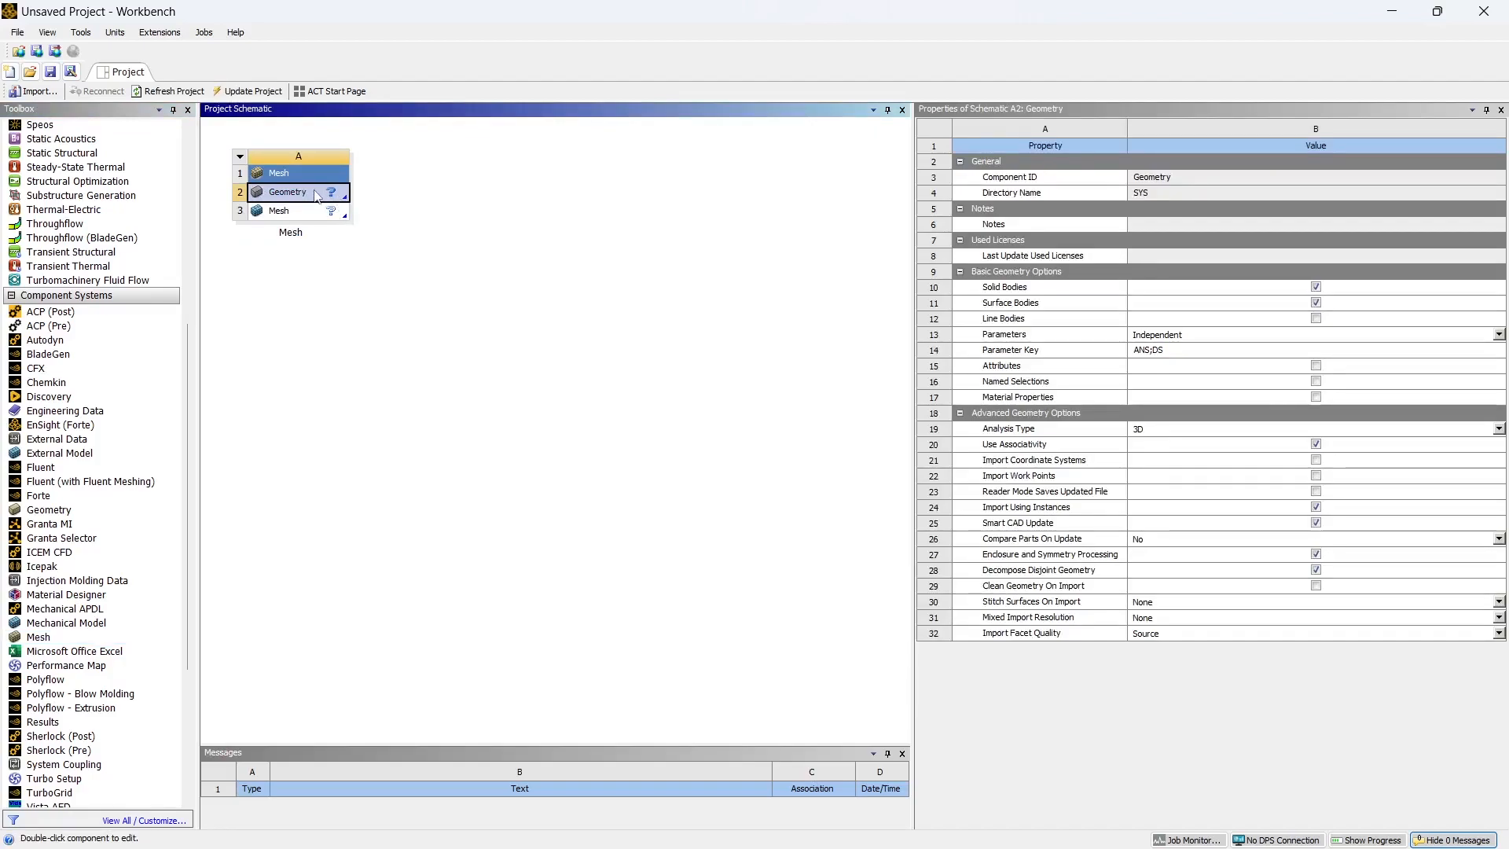
pyautogui.rightClick(313, 196)
pyautogui.moveTo(393, 256)
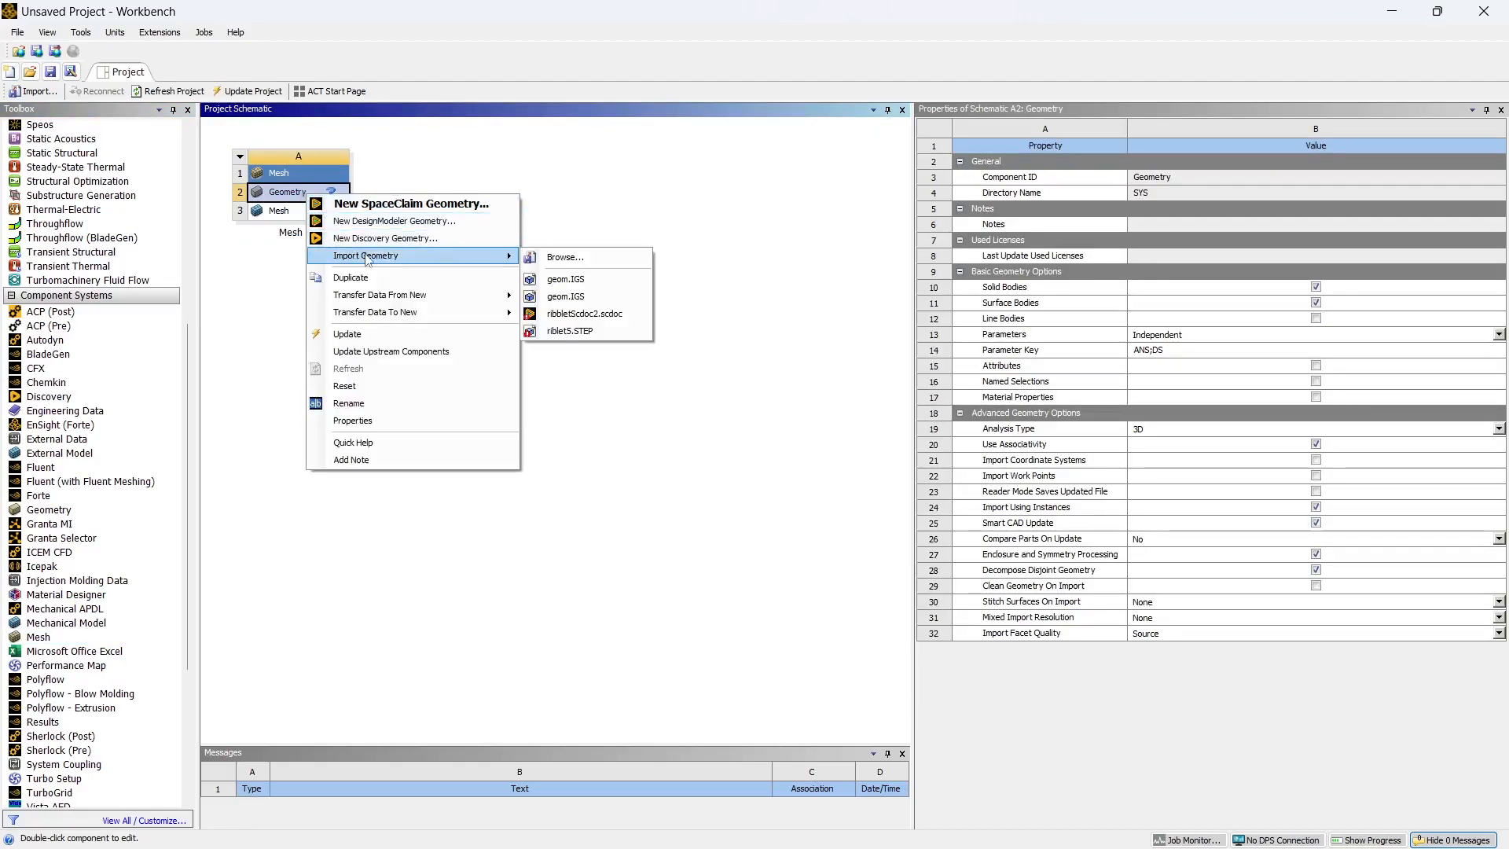
pyautogui.click(567, 258)
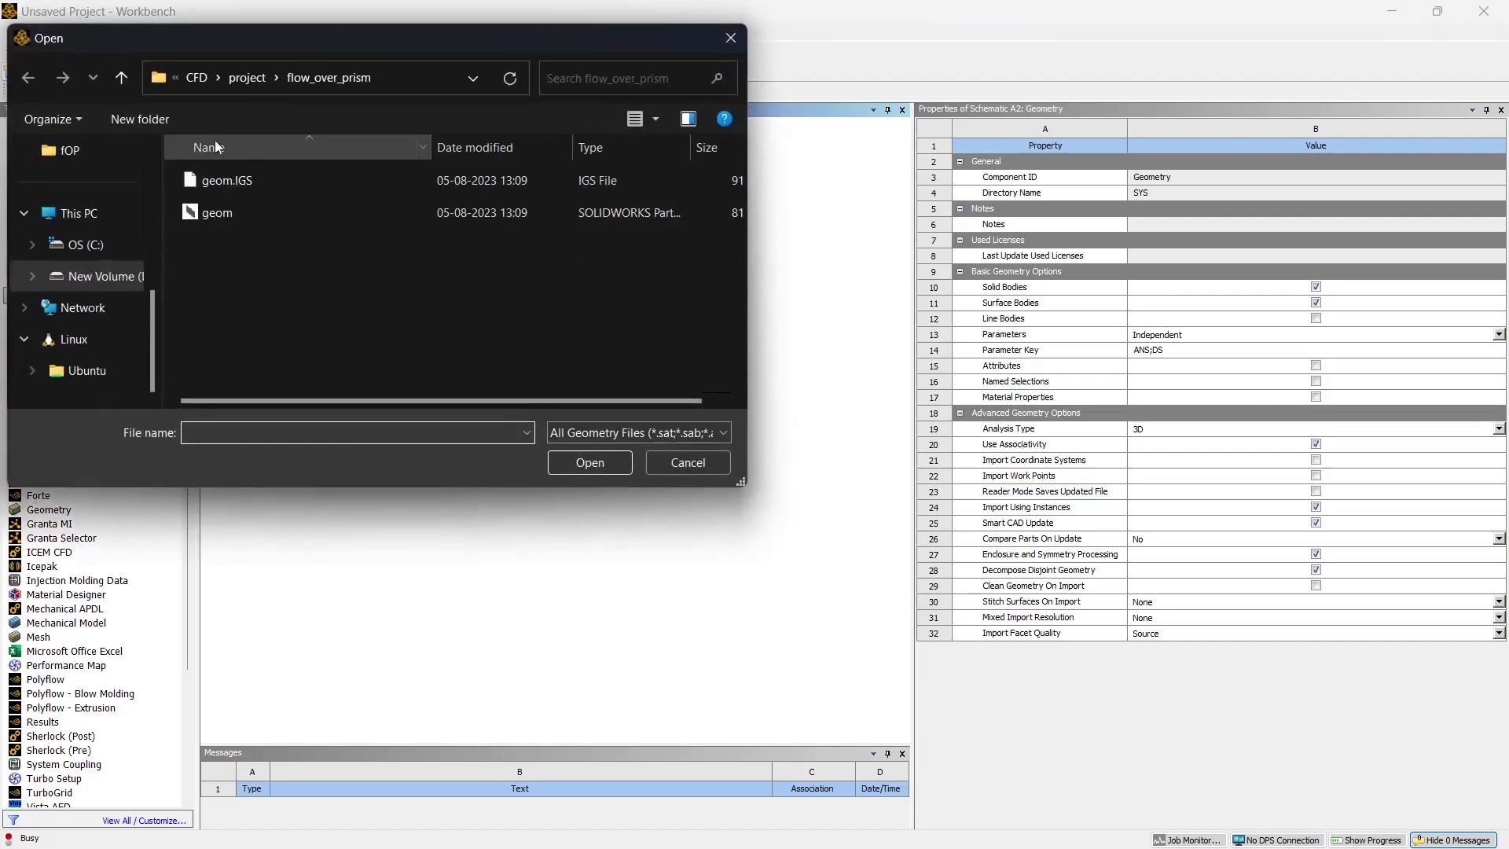
pyautogui.click(242, 180)
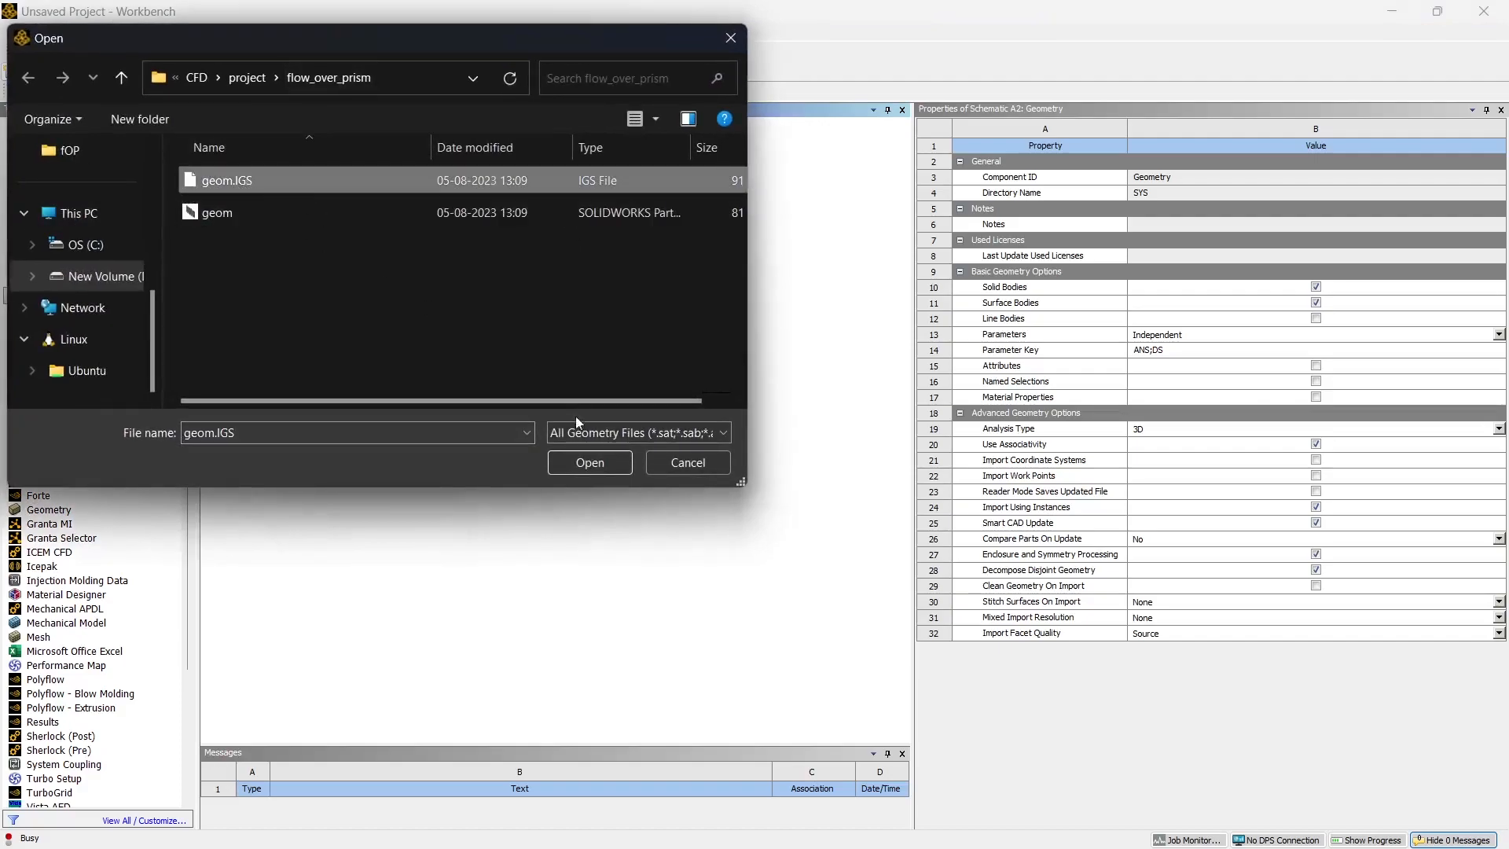
pyautogui.click(589, 463)
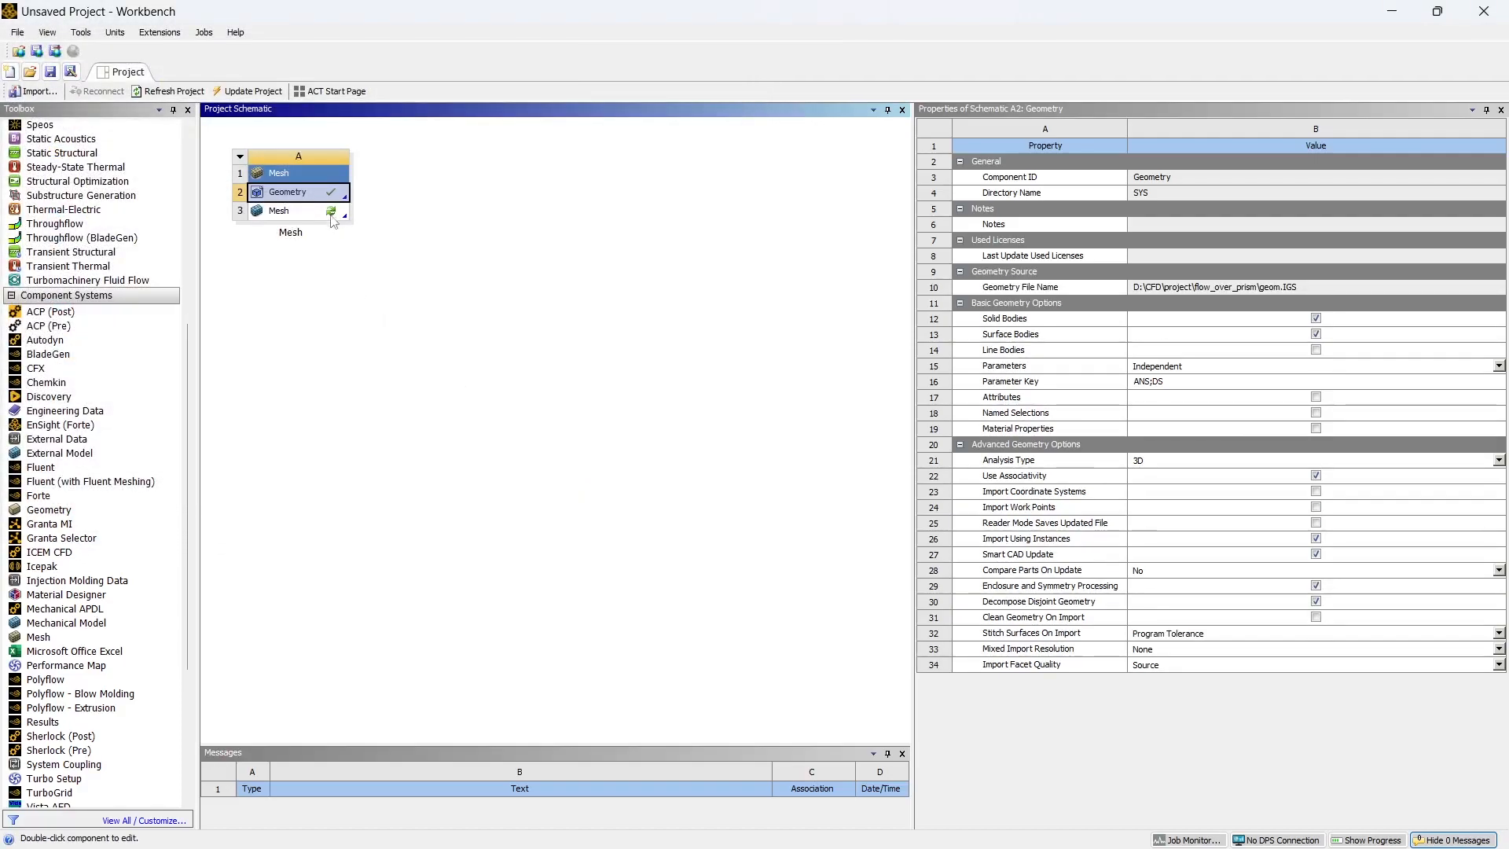
pyautogui.click(542, 397)
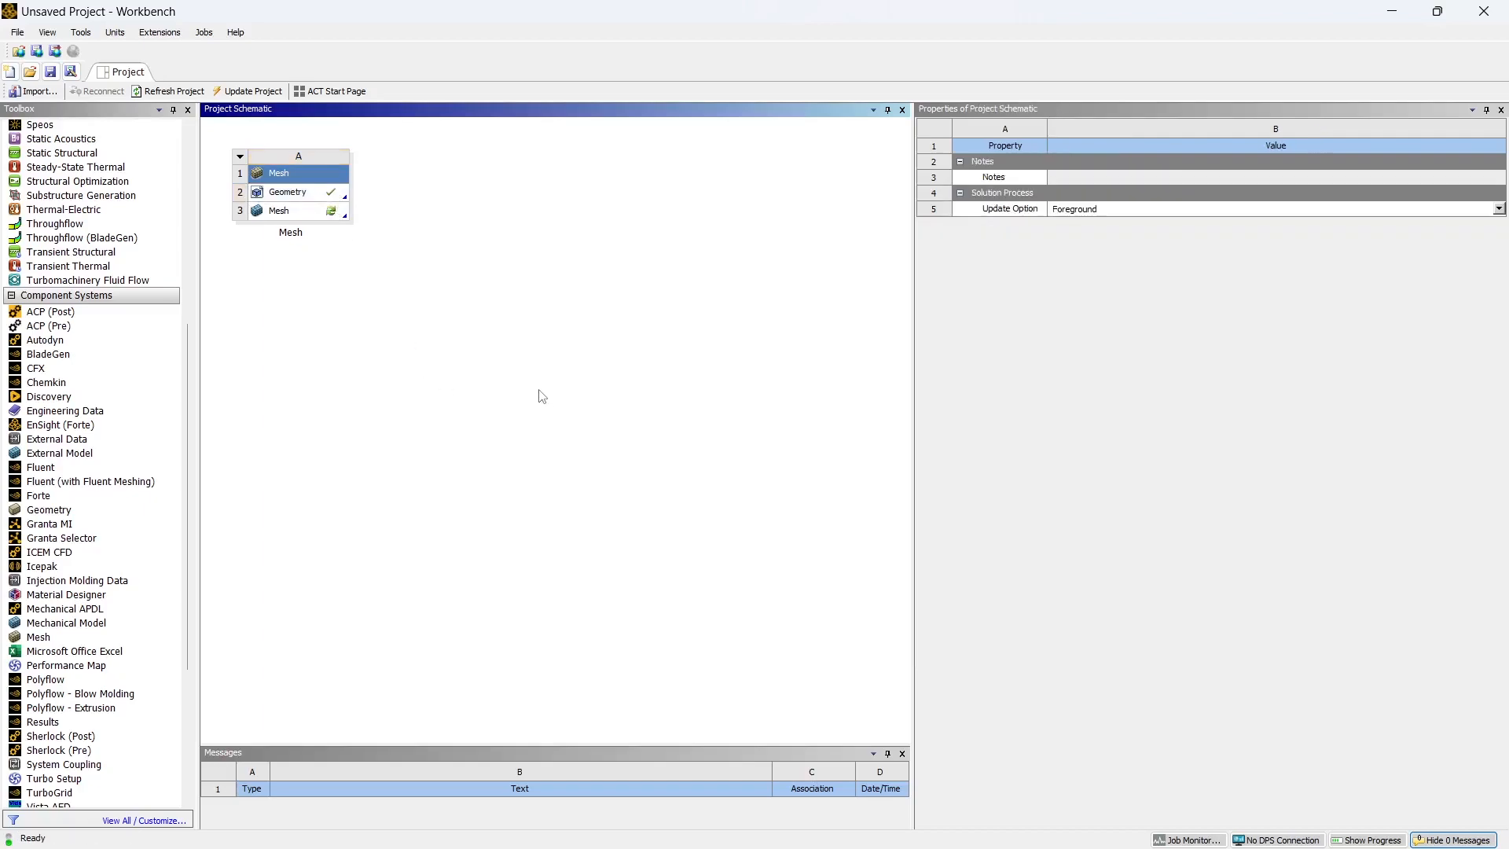
# Step: Set the analysis type of the Mesh system's geometry to 2D
pyautogui.click(299, 196)
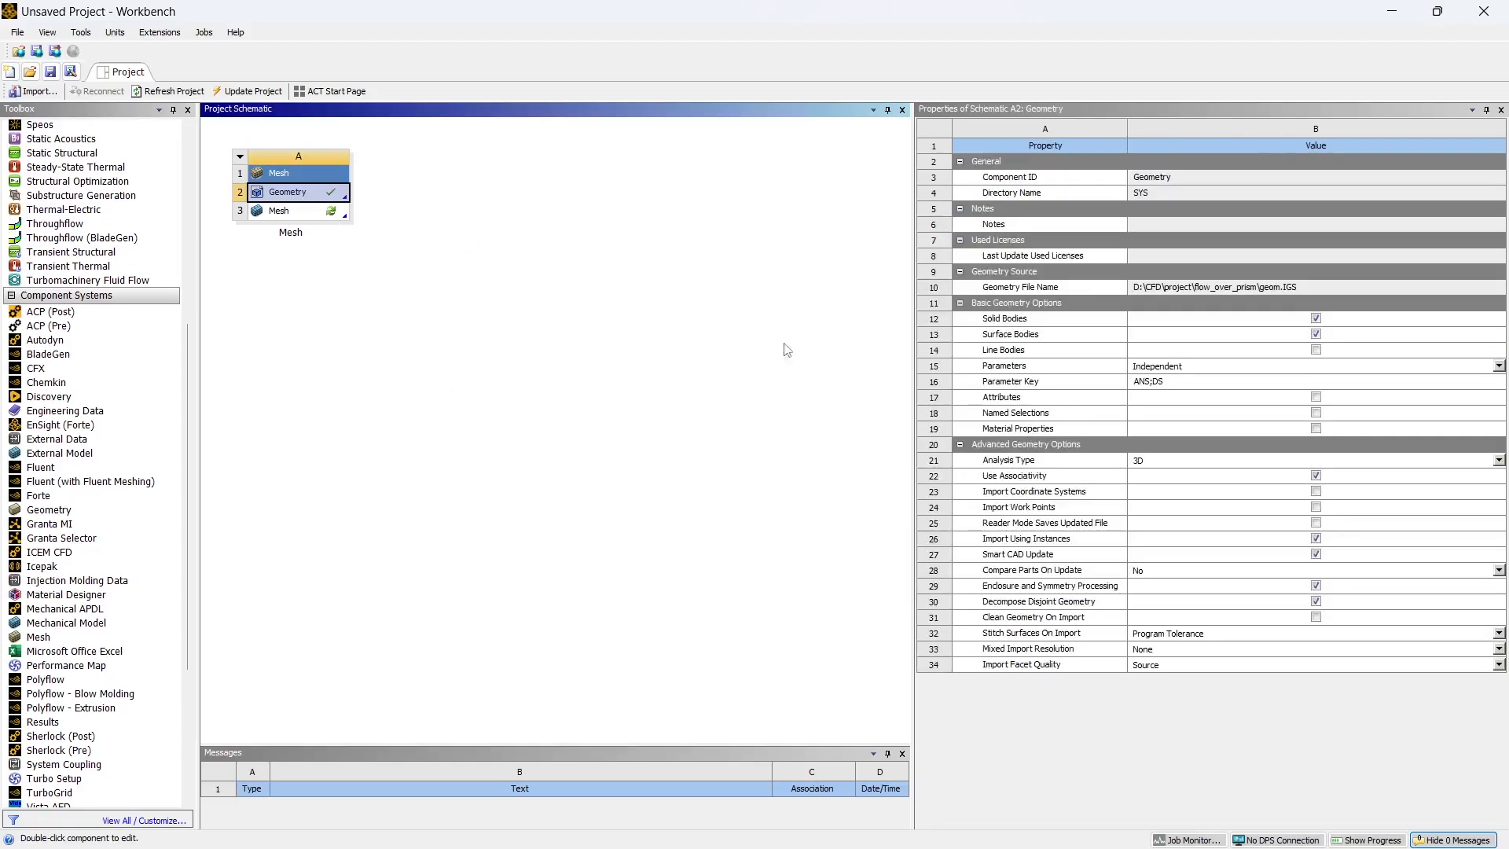
pyautogui.click(1143, 464)
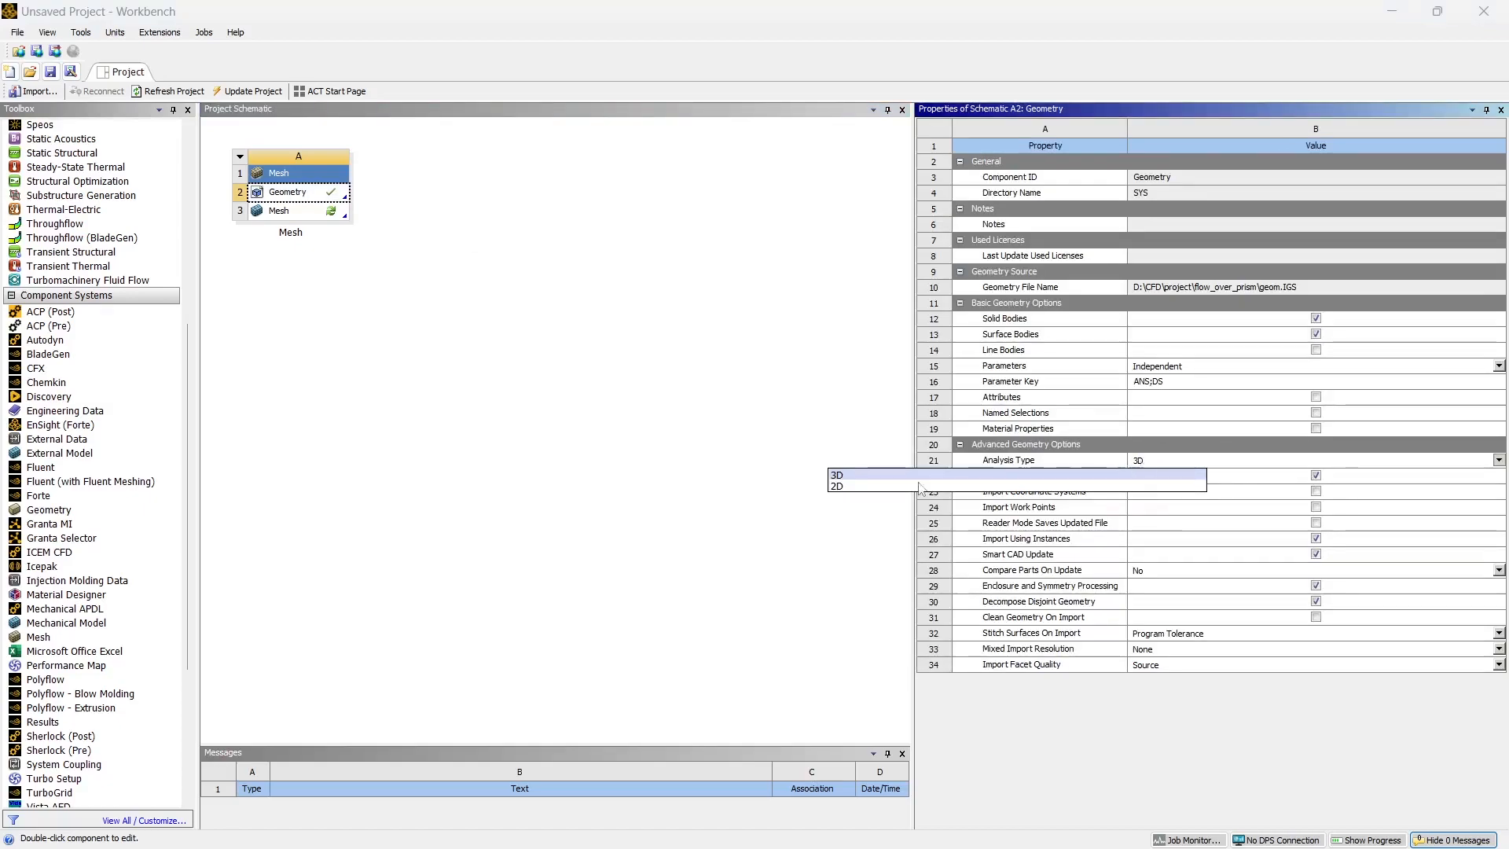
pyautogui.click(855, 486)
pyautogui.click(640, 434)
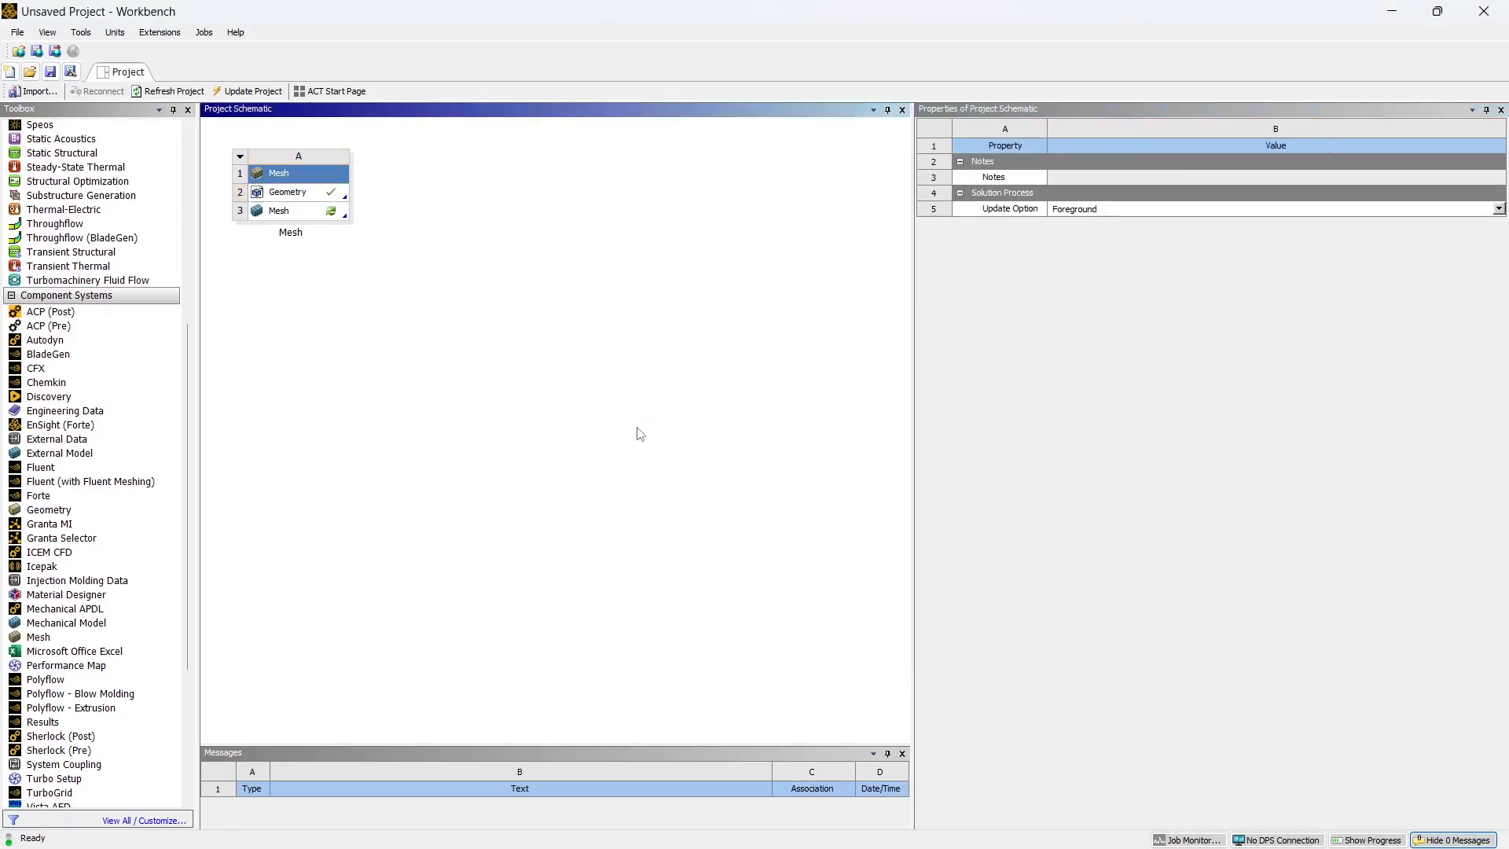
# Step: Open the Mesh system's geometry in DesignModeler and generate the imported IGES bodies
pyautogui.click(293, 197)
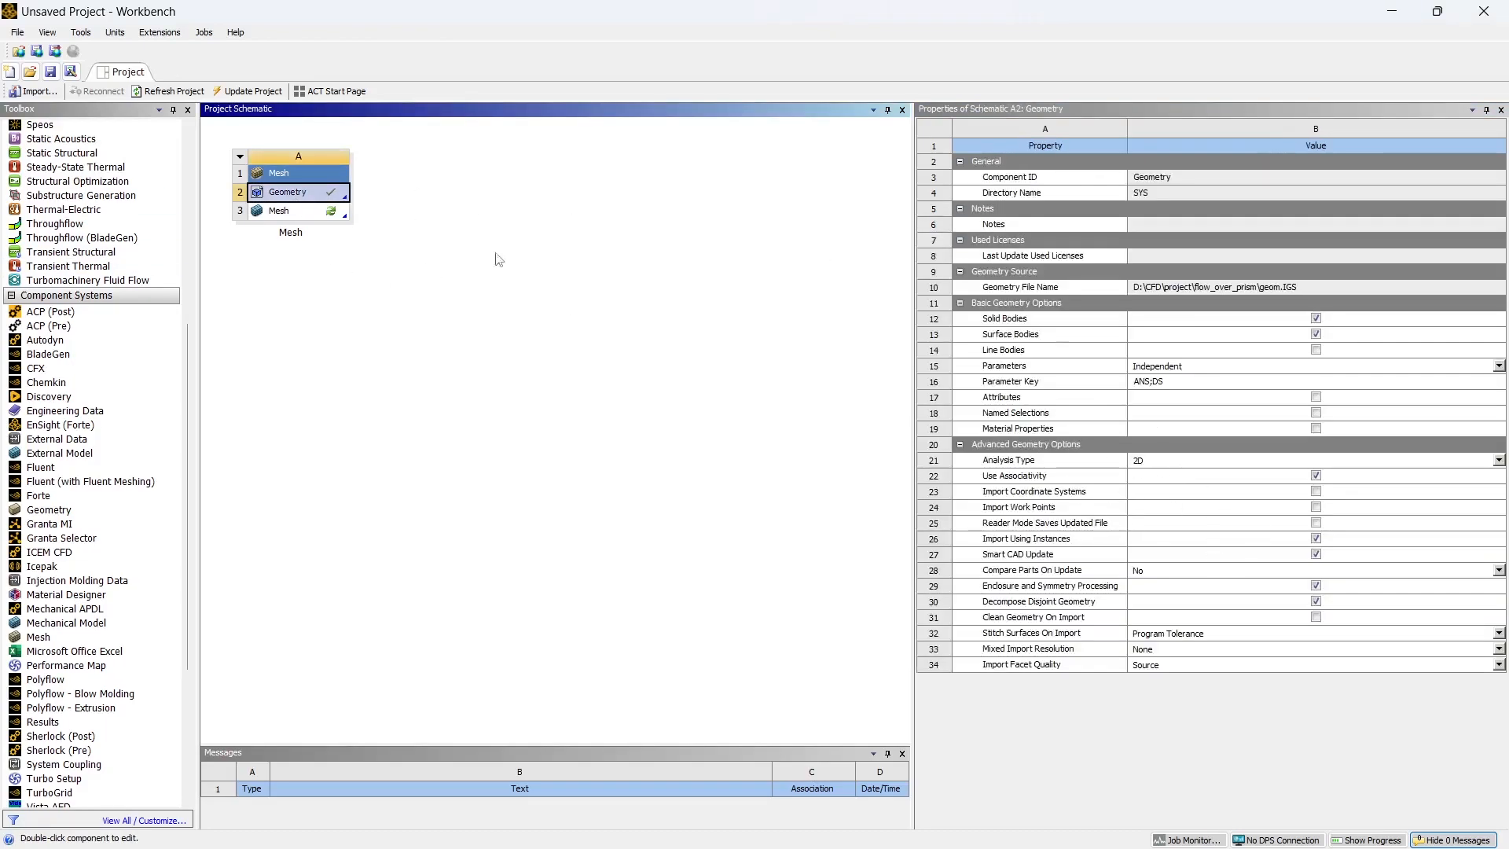
pyautogui.rightClick(295, 197)
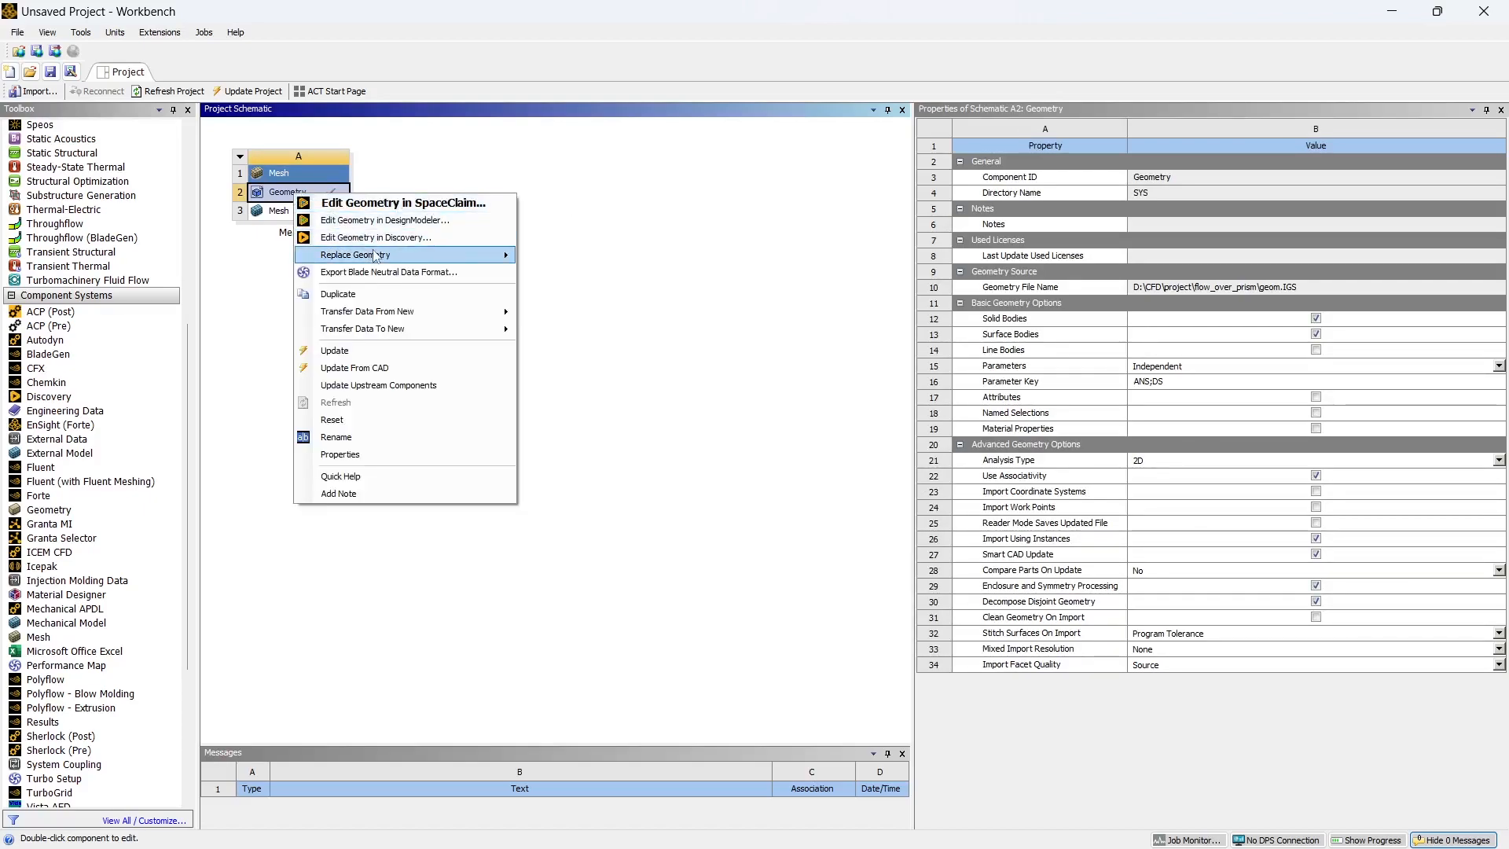
pyautogui.click(375, 221)
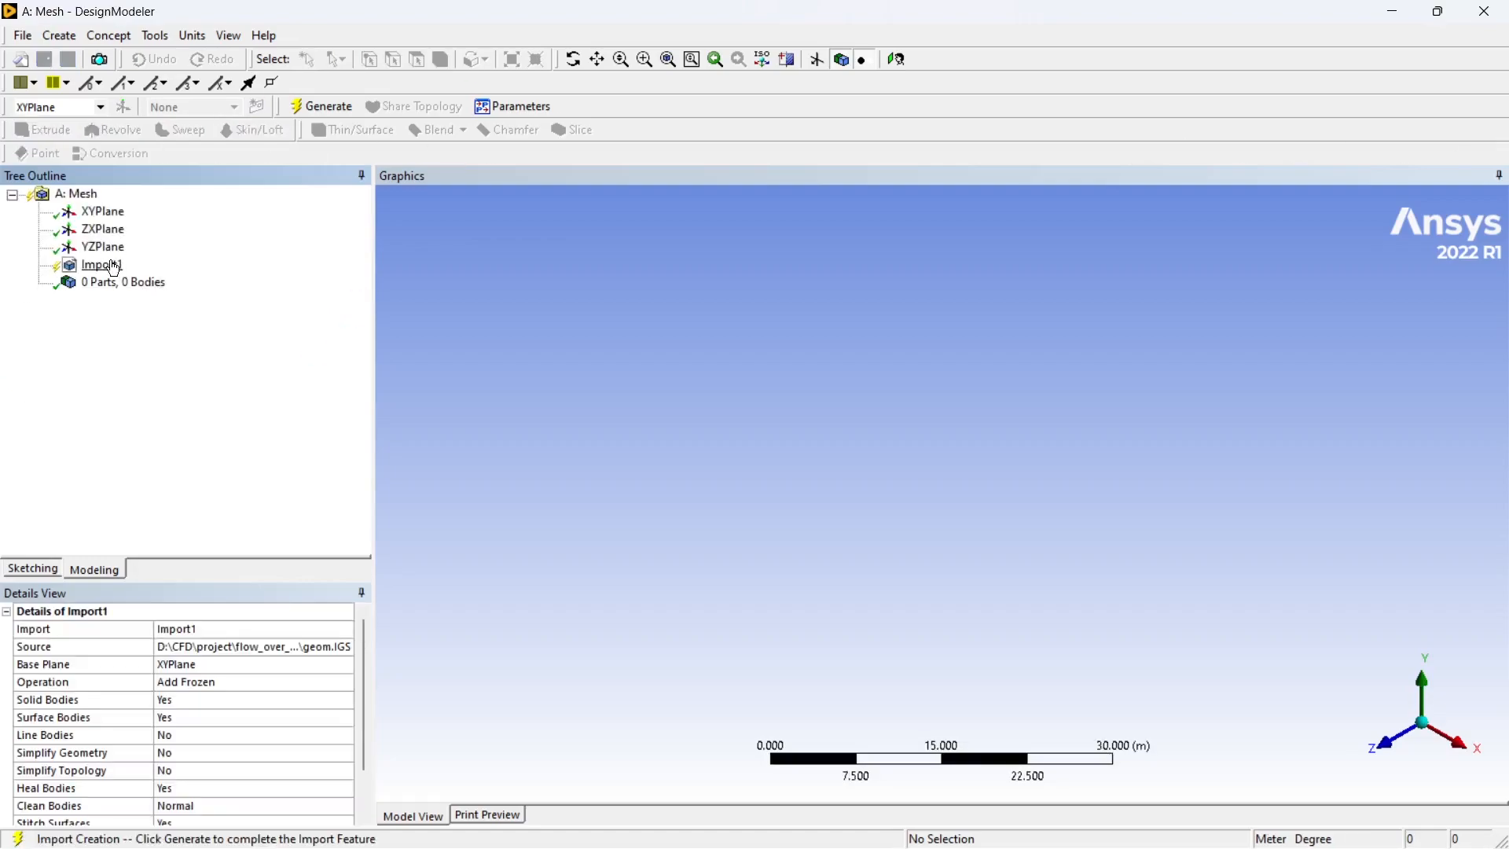
pyautogui.click(322, 106)
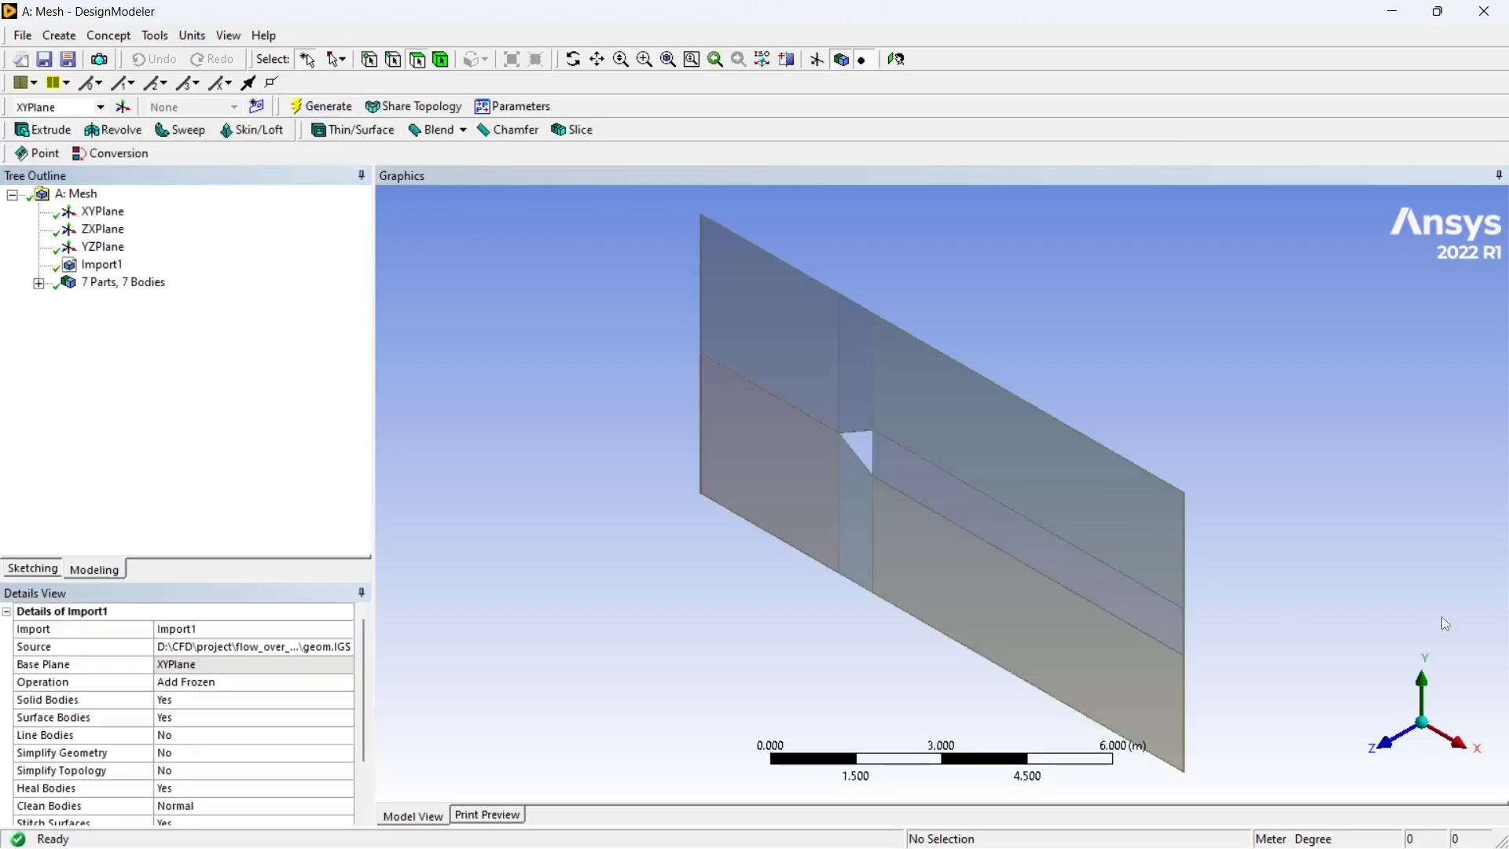
# Step: Change the imported geometry's operation to Add Material and regenerate the model
pyautogui.click(1394, 735)
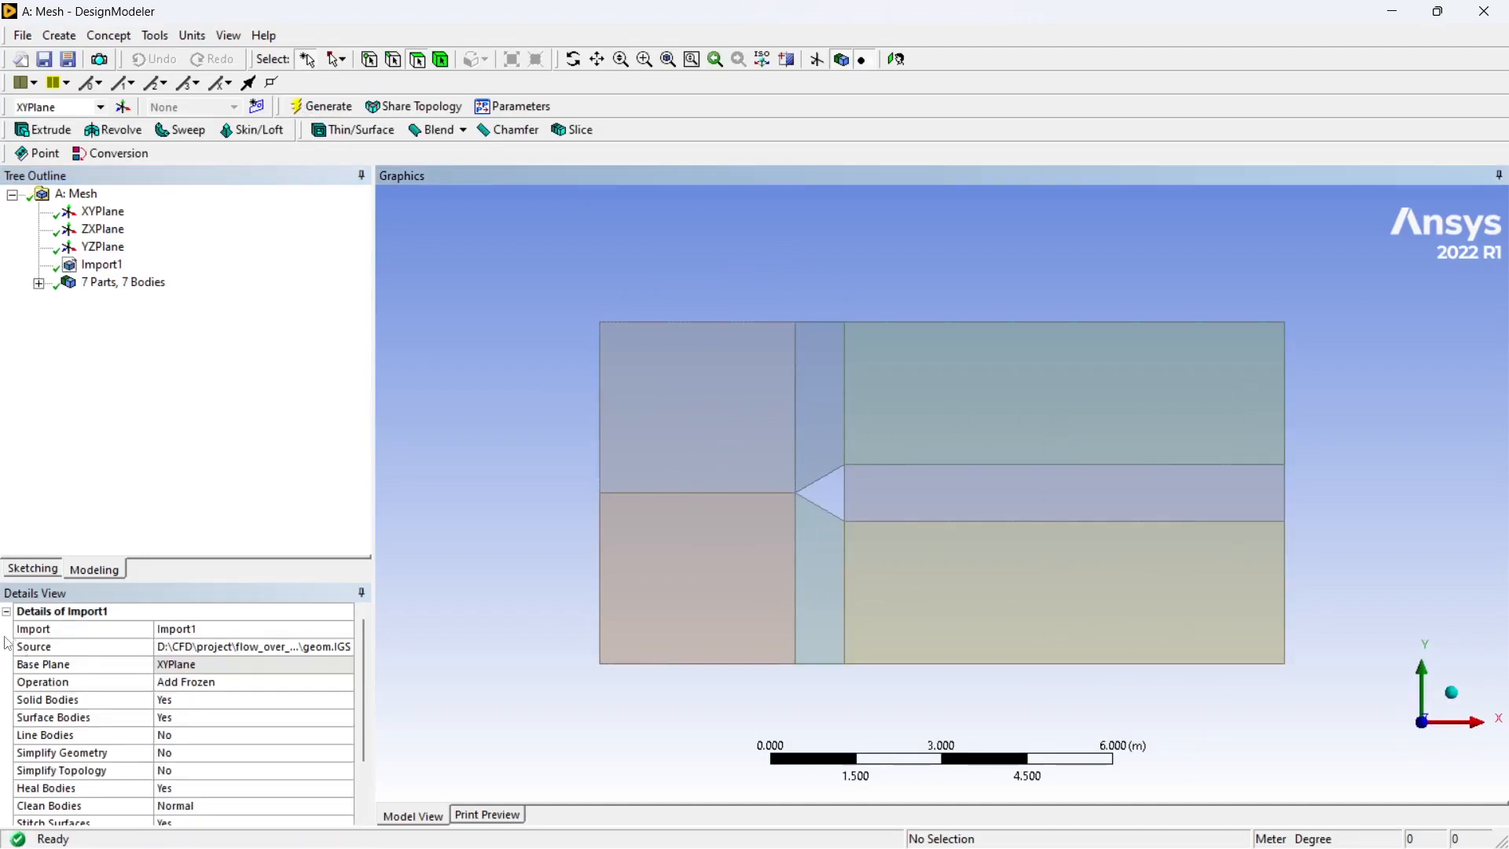
pyautogui.scroll(-2, 209, 703)
pyautogui.scroll(2, 199, 638)
pyautogui.click(103, 265)
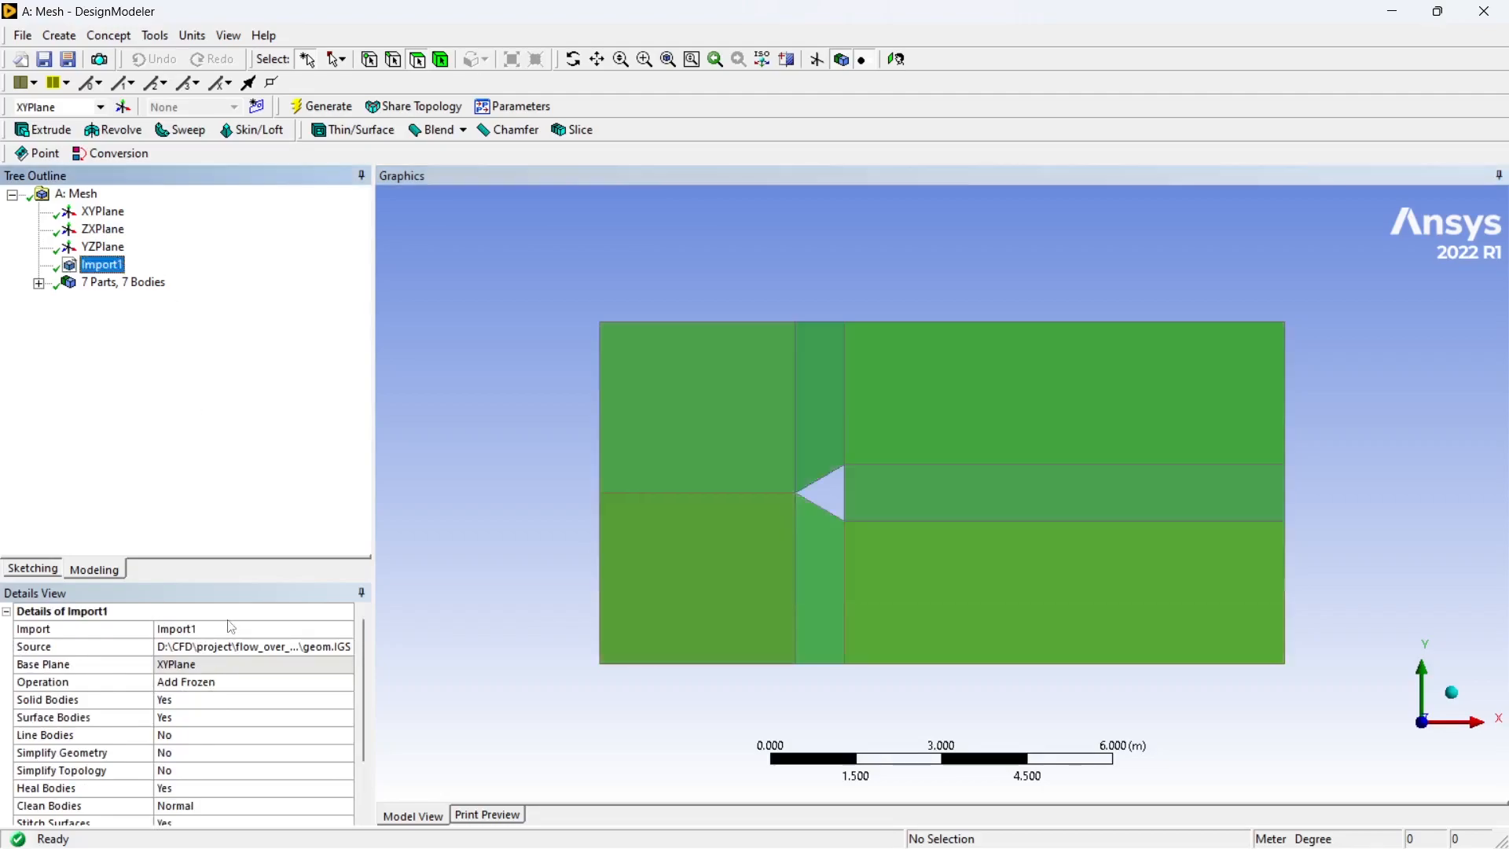
pyautogui.click(239, 680)
pyautogui.click(345, 681)
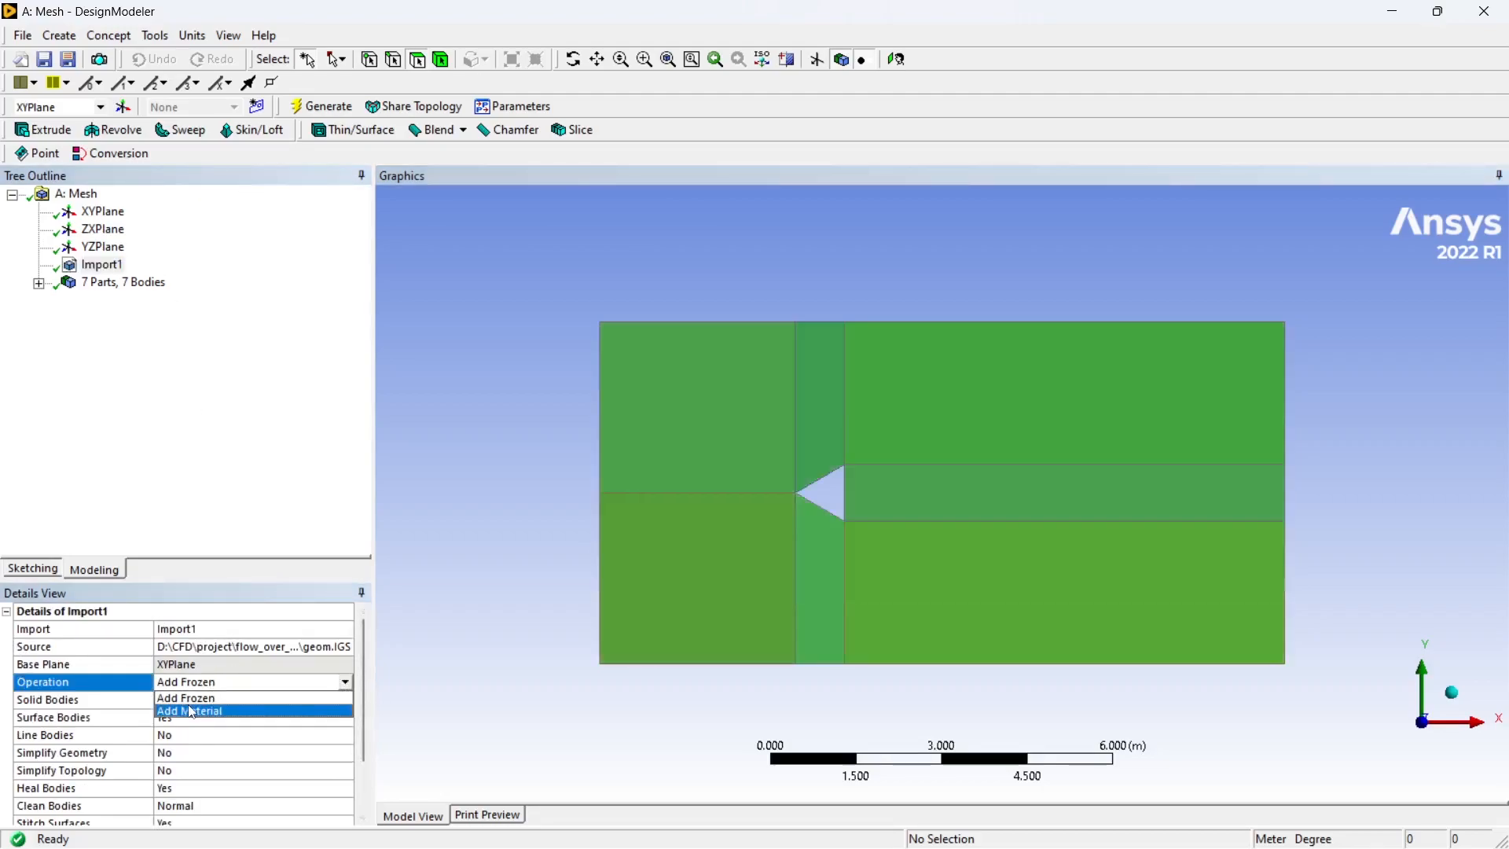
pyautogui.click(191, 711)
pyautogui.click(320, 107)
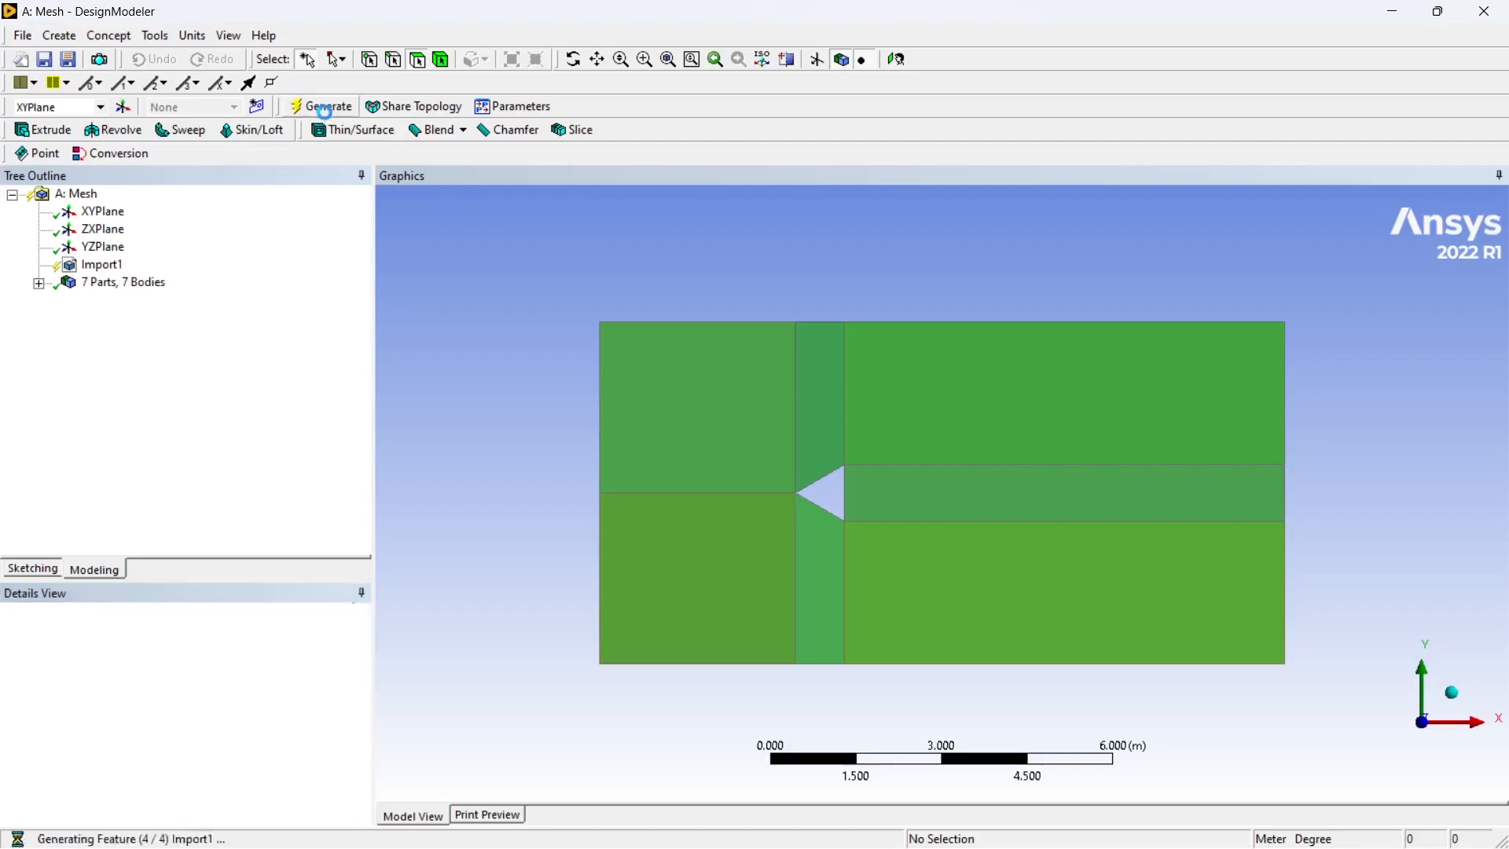
# Step: Set all seven imported solid bodies to Fluid and regenerate the model
pyautogui.click(39, 283)
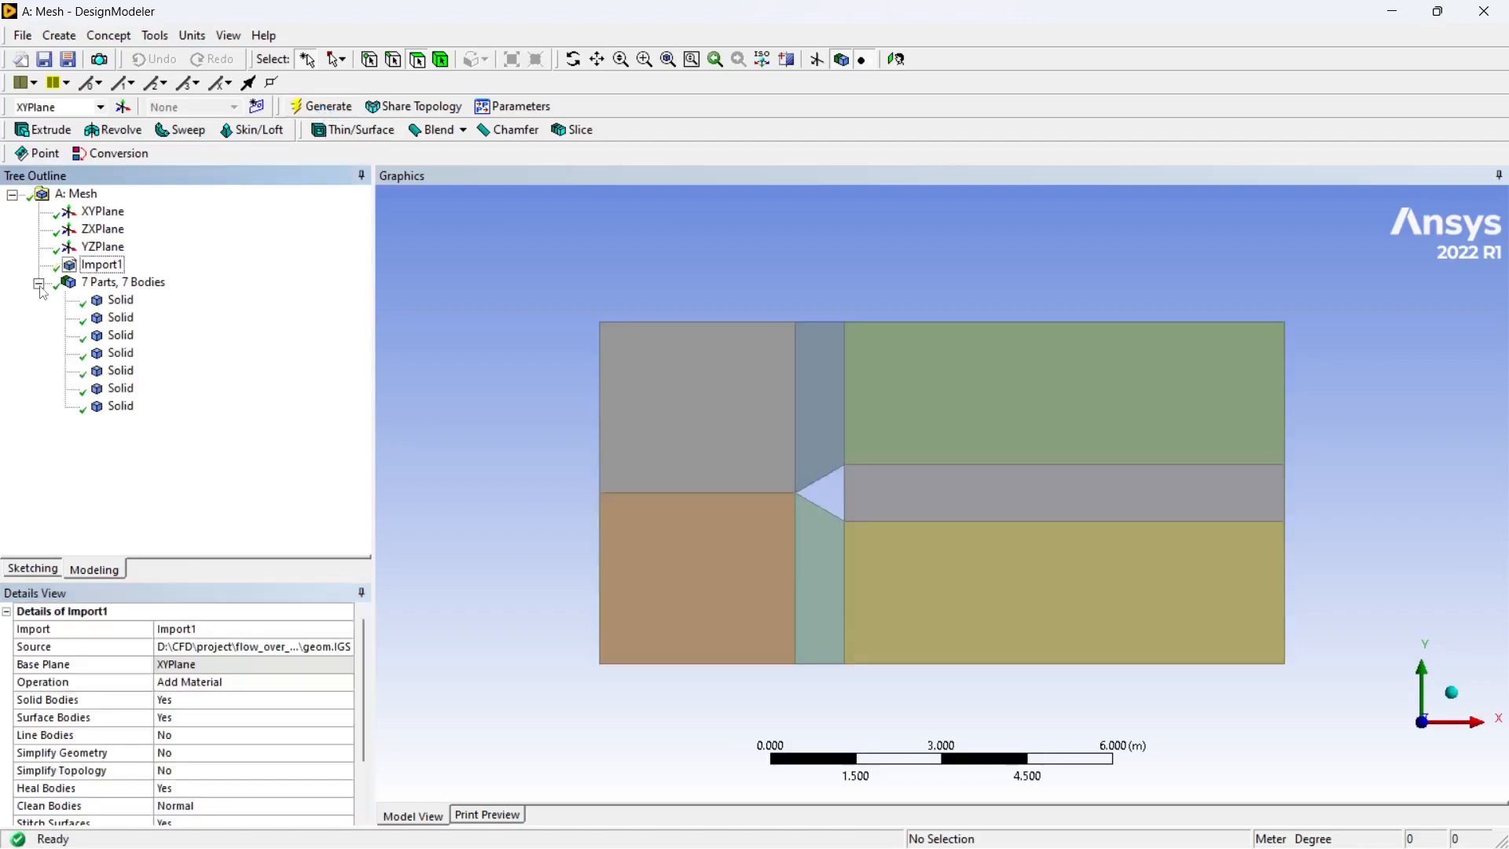
pyautogui.click(120, 300)
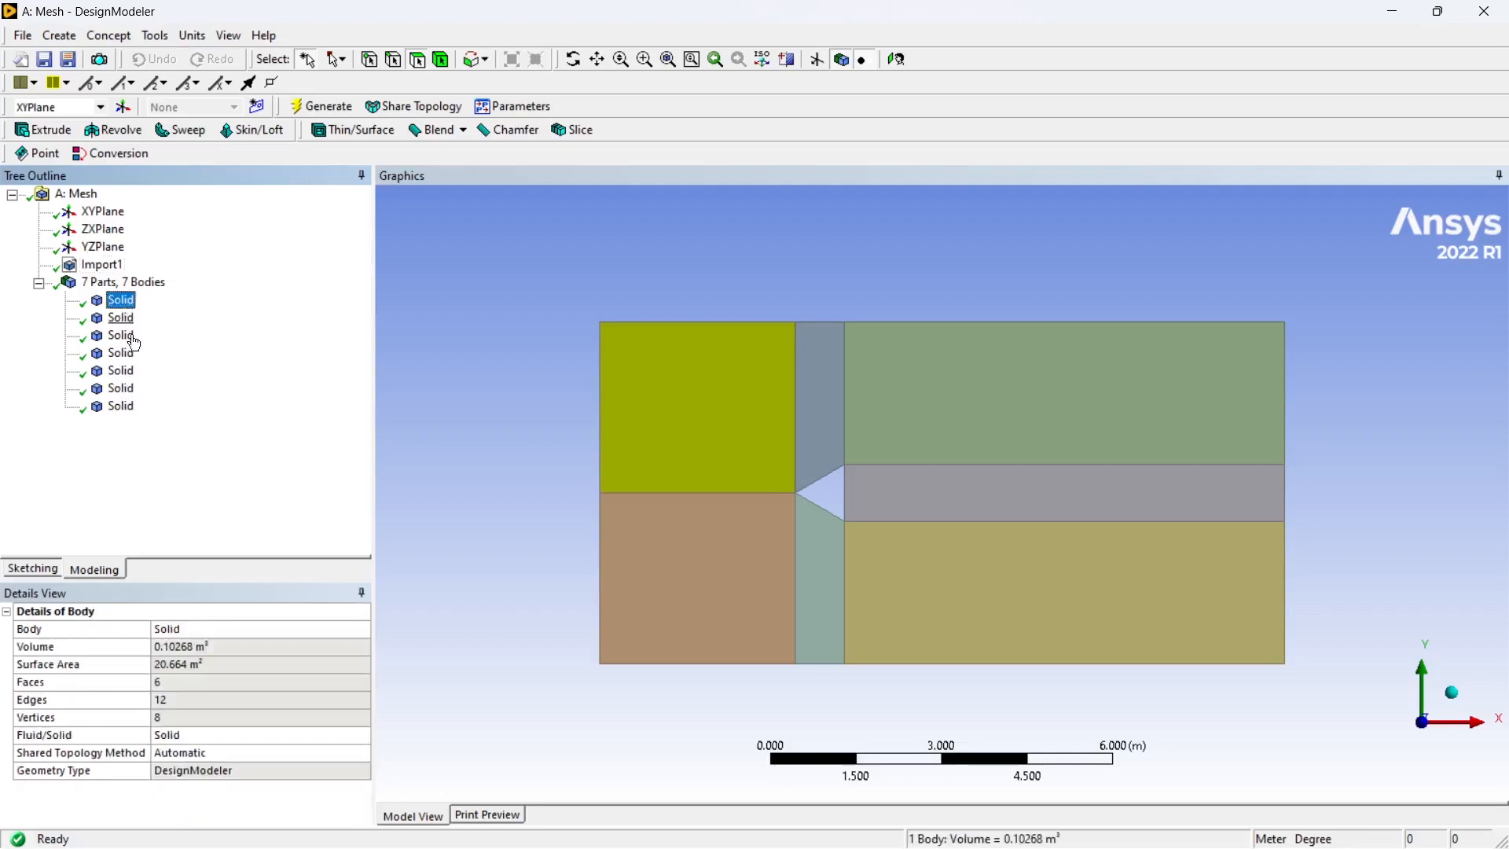
pyautogui.keyDown('shift'); pyautogui.click(122, 407); pyautogui.keyUp('shift')
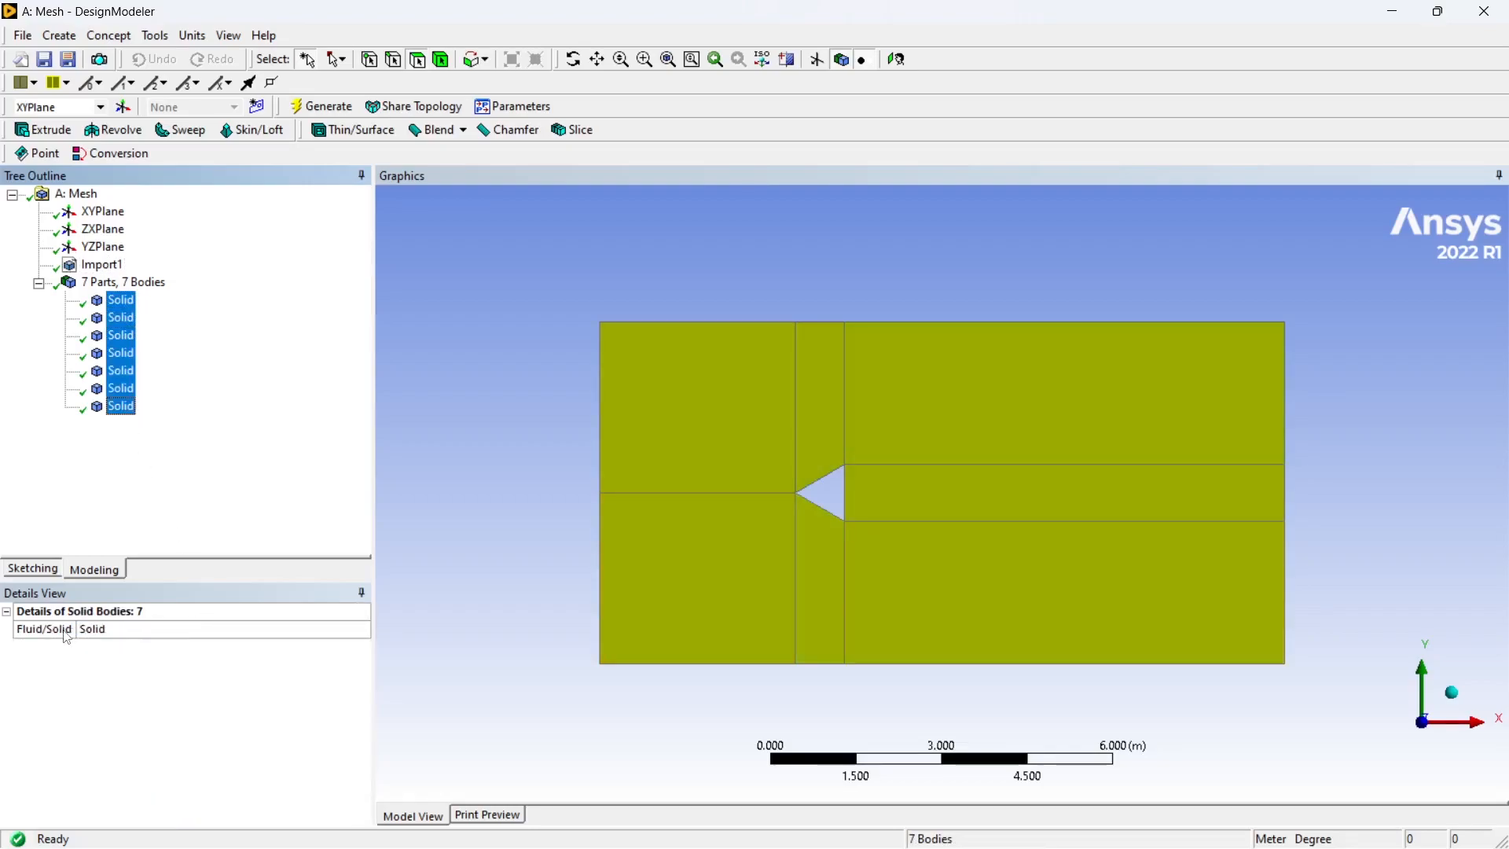
pyautogui.click(141, 629)
pyautogui.click(362, 629)
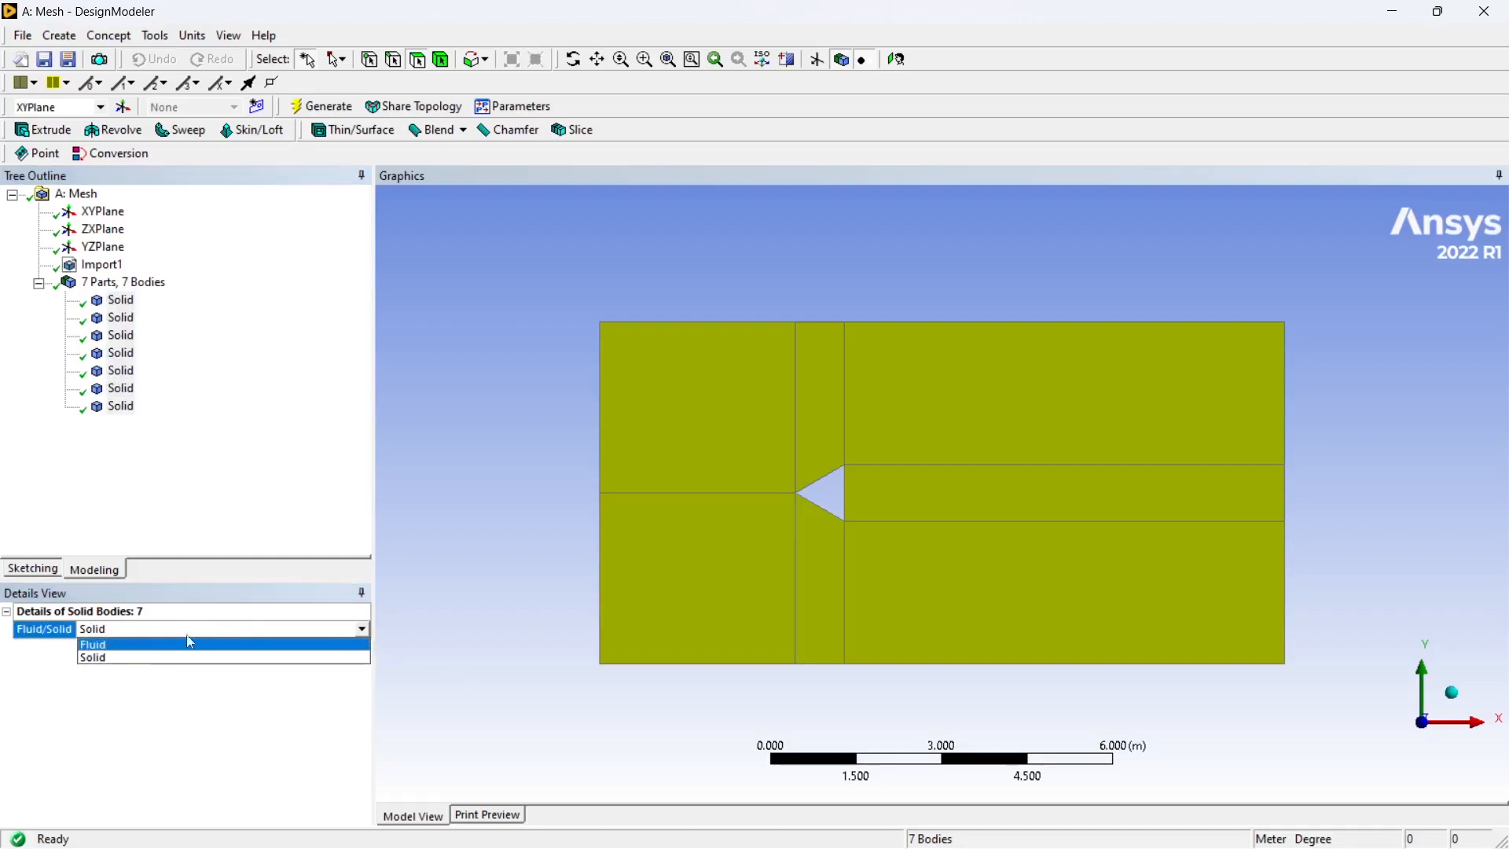
pyautogui.click(116, 648)
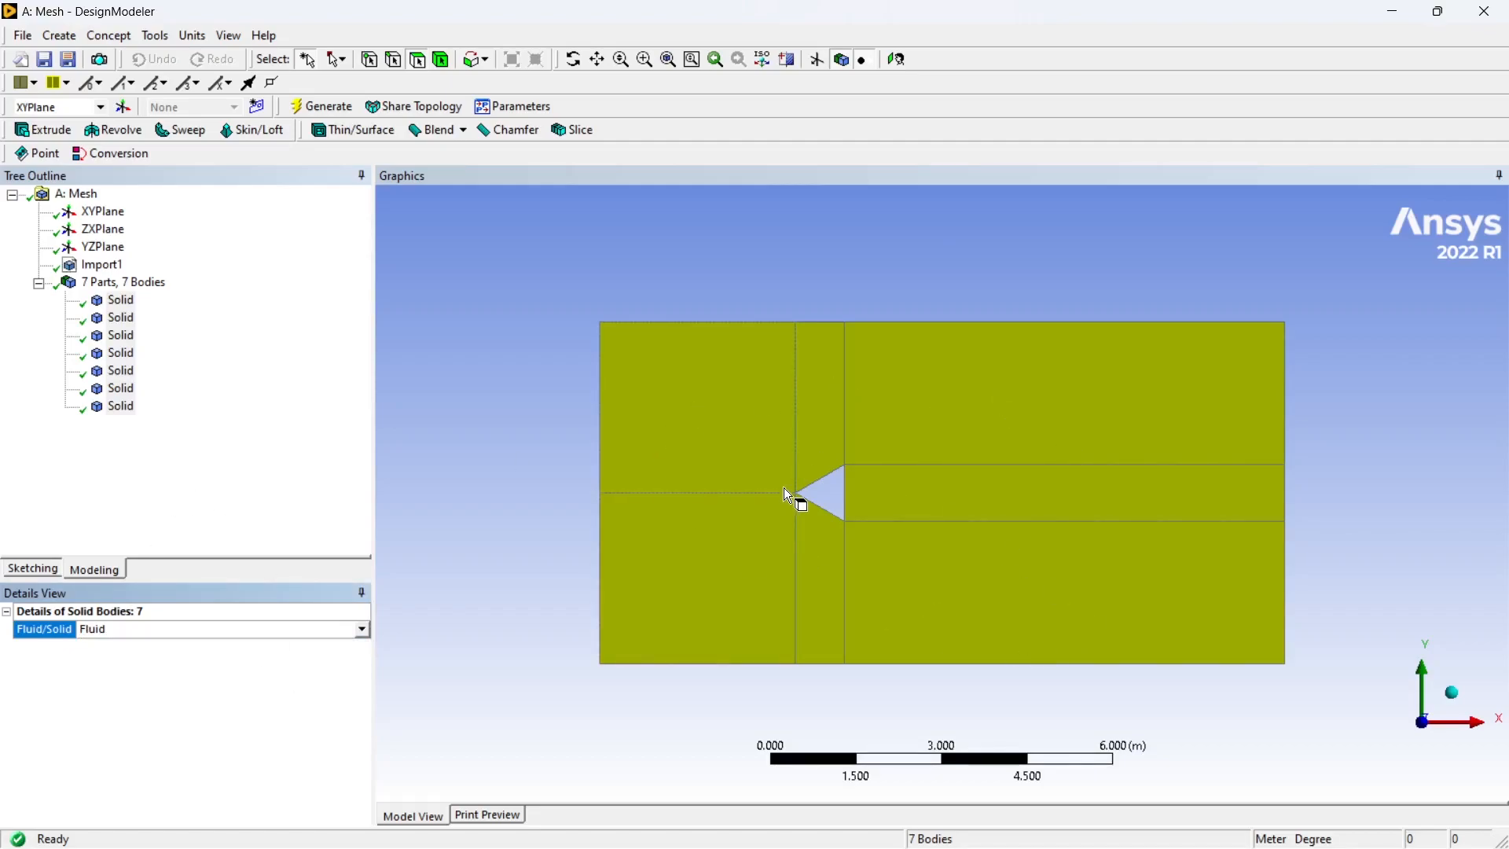
pyautogui.click(325, 105)
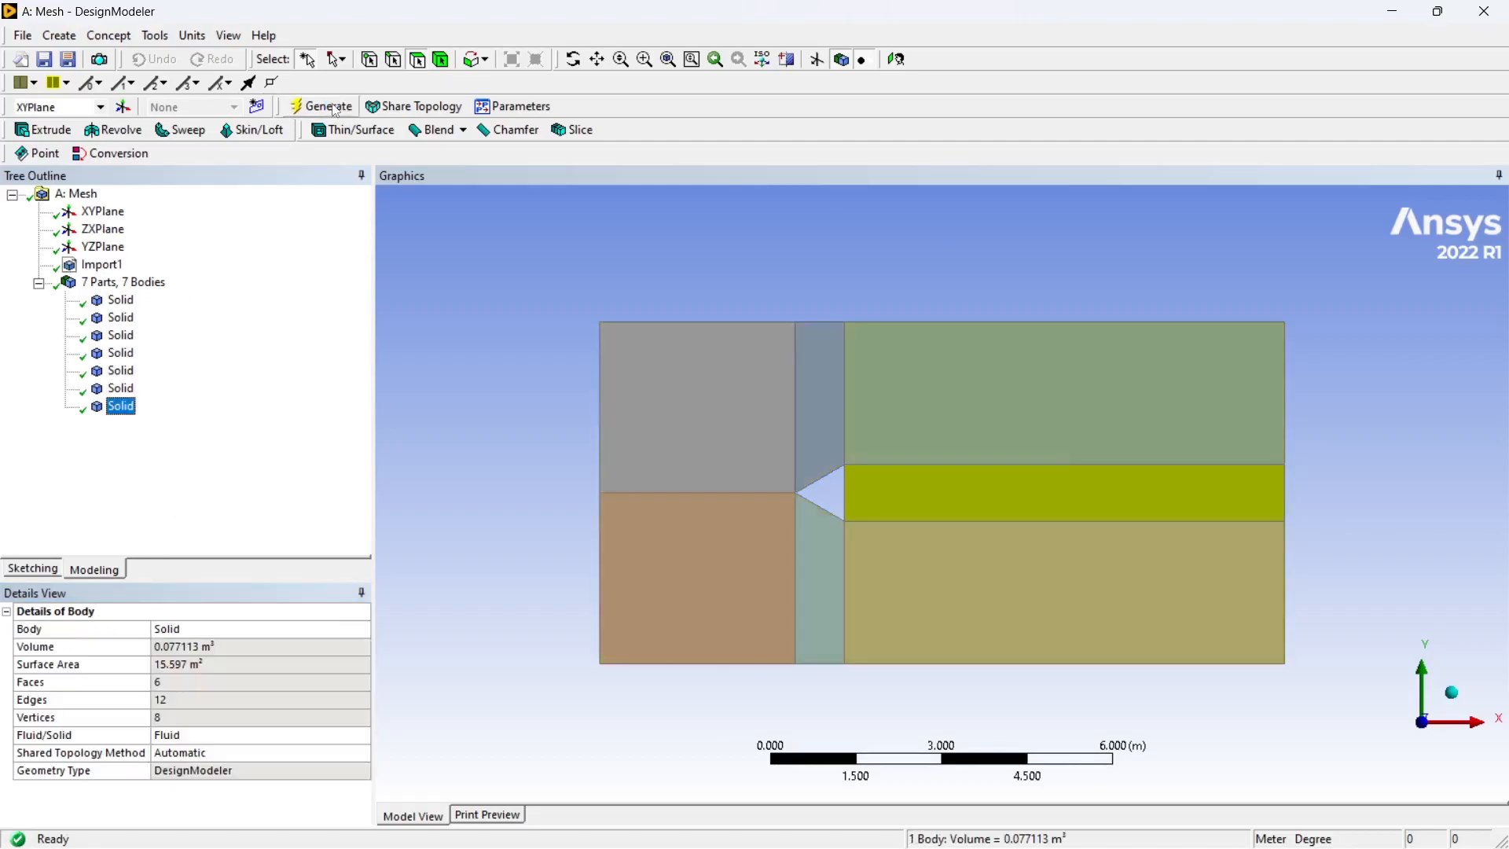
# Step: Check the Fluid/Solid property of the solid bodies and which block of the domain each one represents
pyautogui.click(121, 300)
pyautogui.click(120, 317)
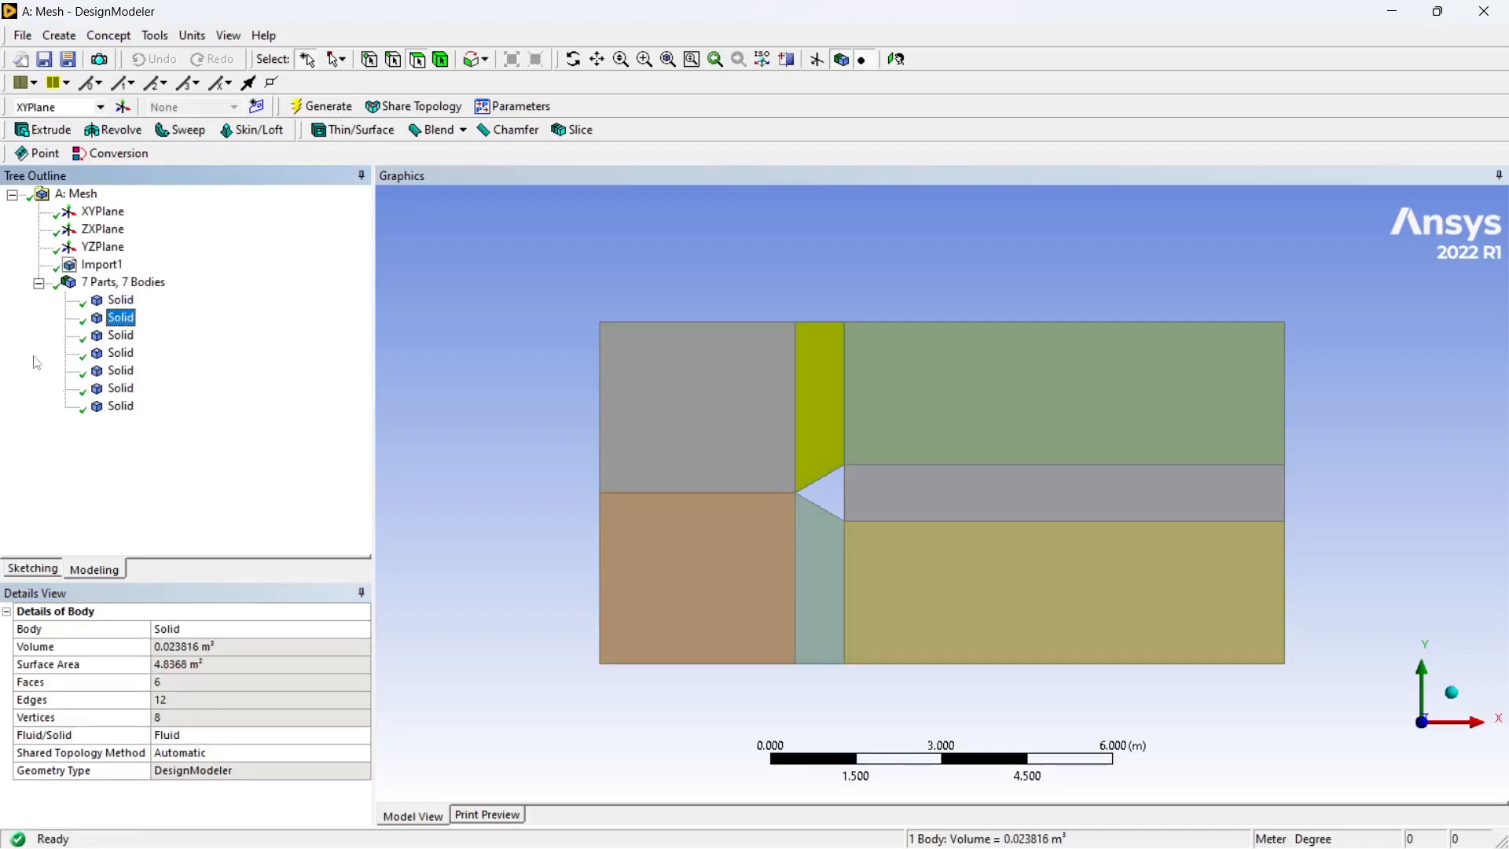
pyautogui.click(118, 301)
pyautogui.keyDown('shift'); pyautogui.click(122, 406); pyautogui.keyUp('shift')
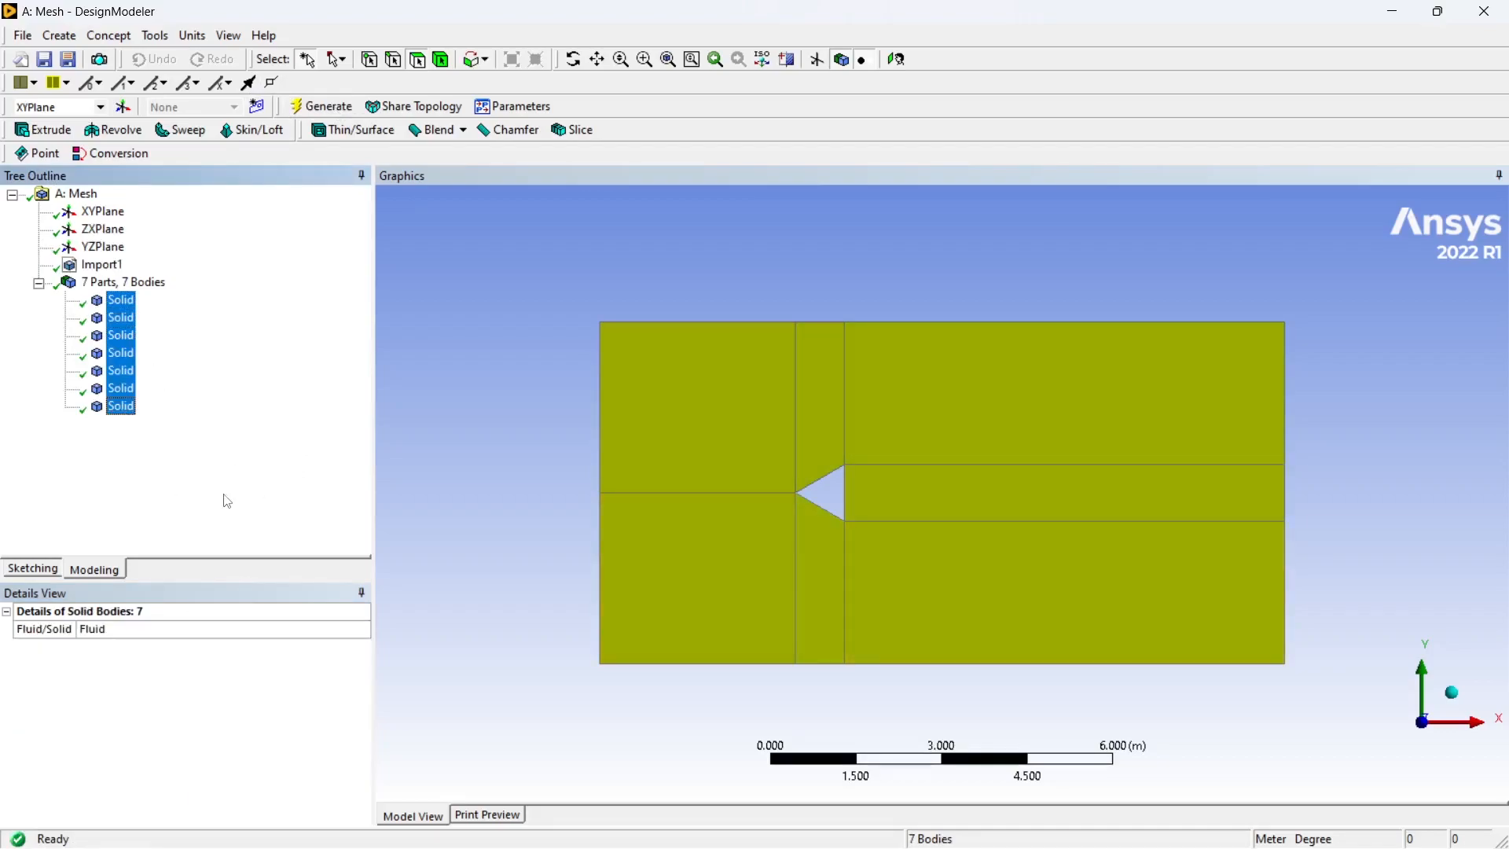
pyautogui.click(245, 447)
pyautogui.click(120, 370)
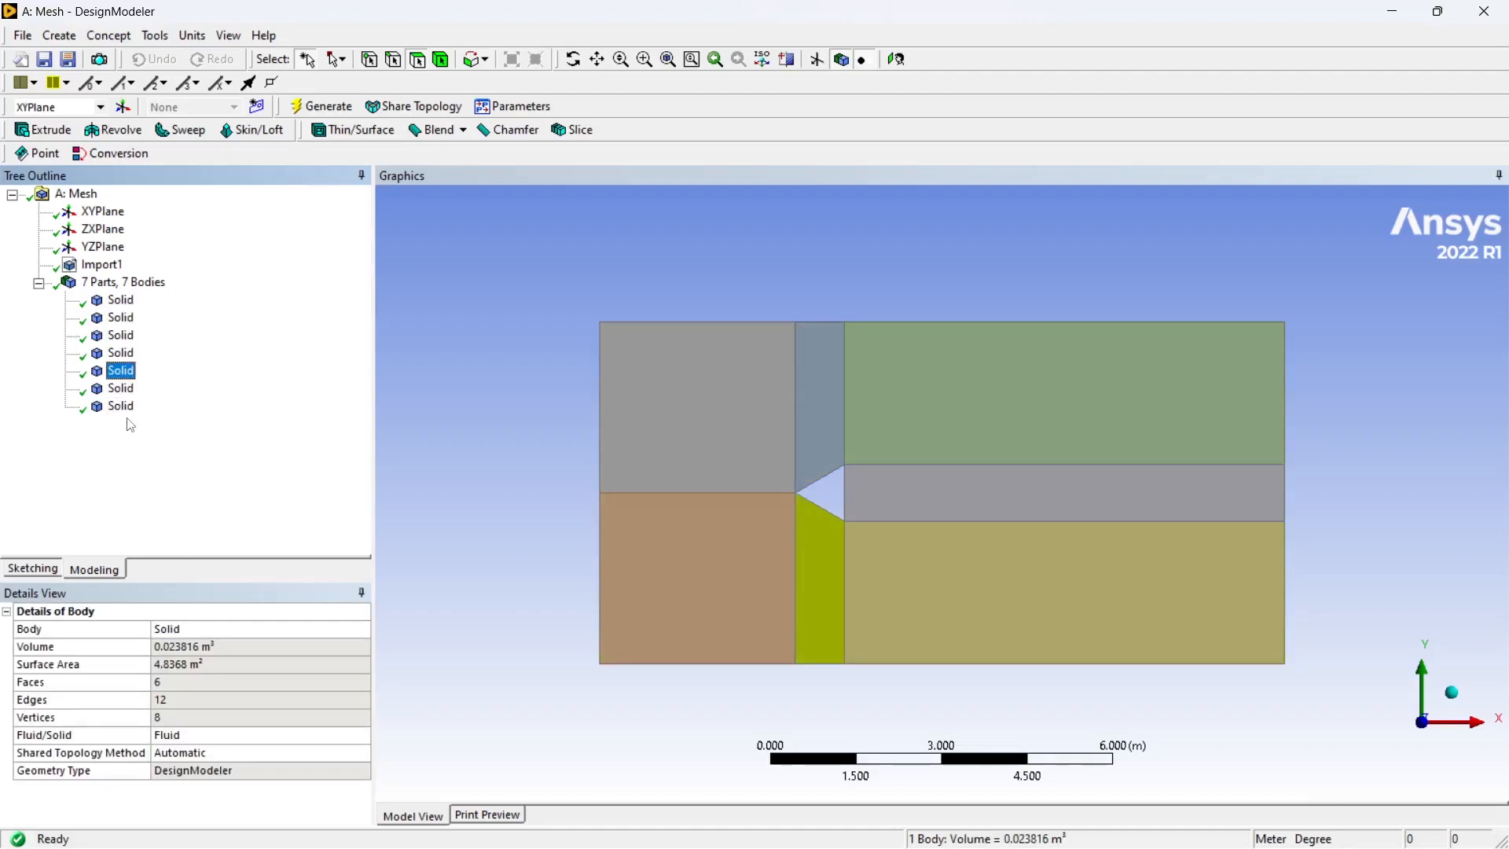
pyautogui.click(121, 405)
pyautogui.click(120, 353)
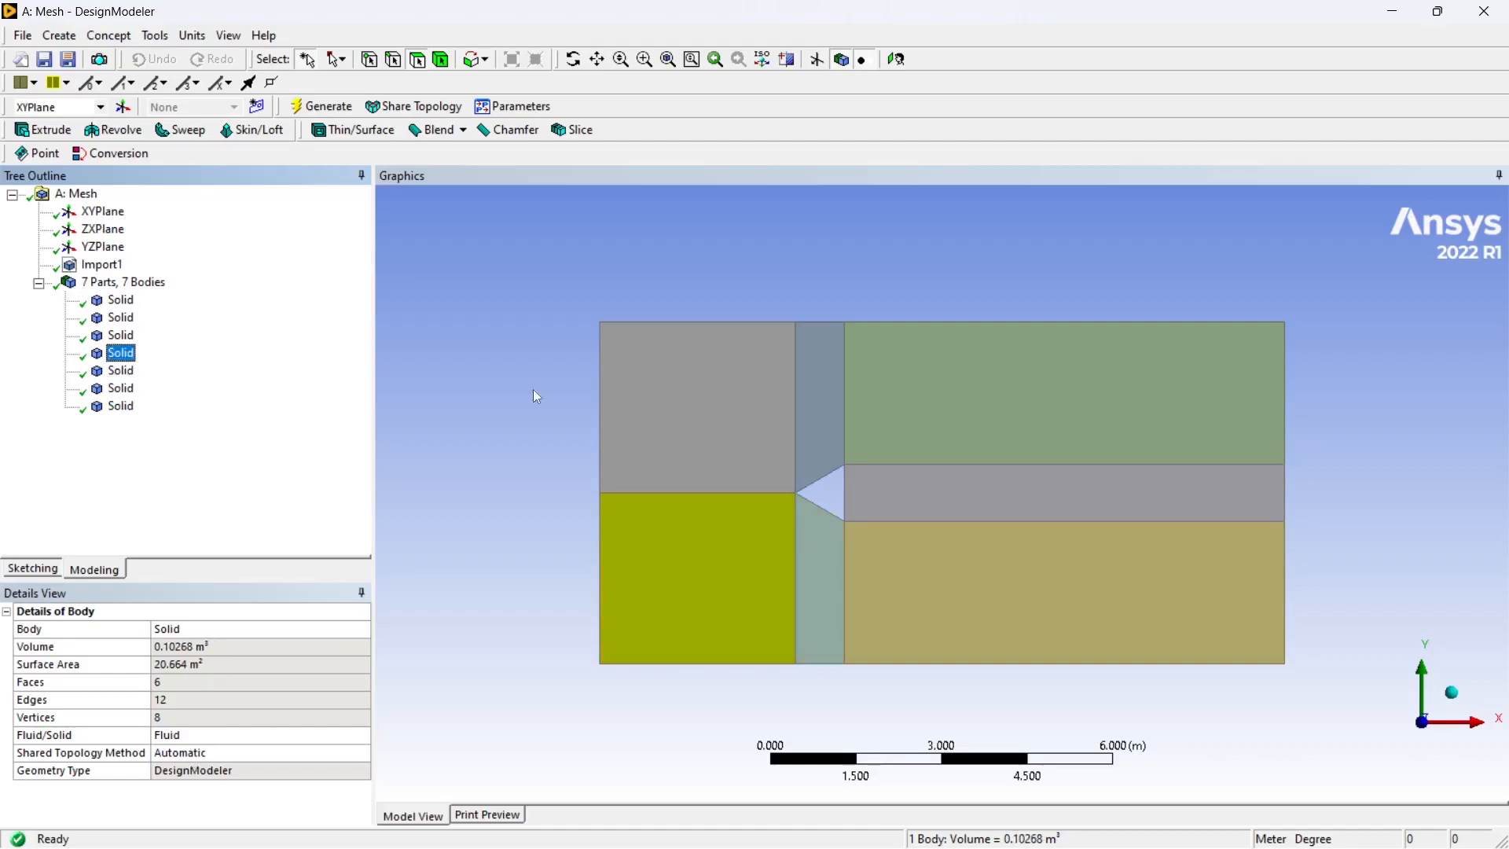
pyautogui.click(563, 370)
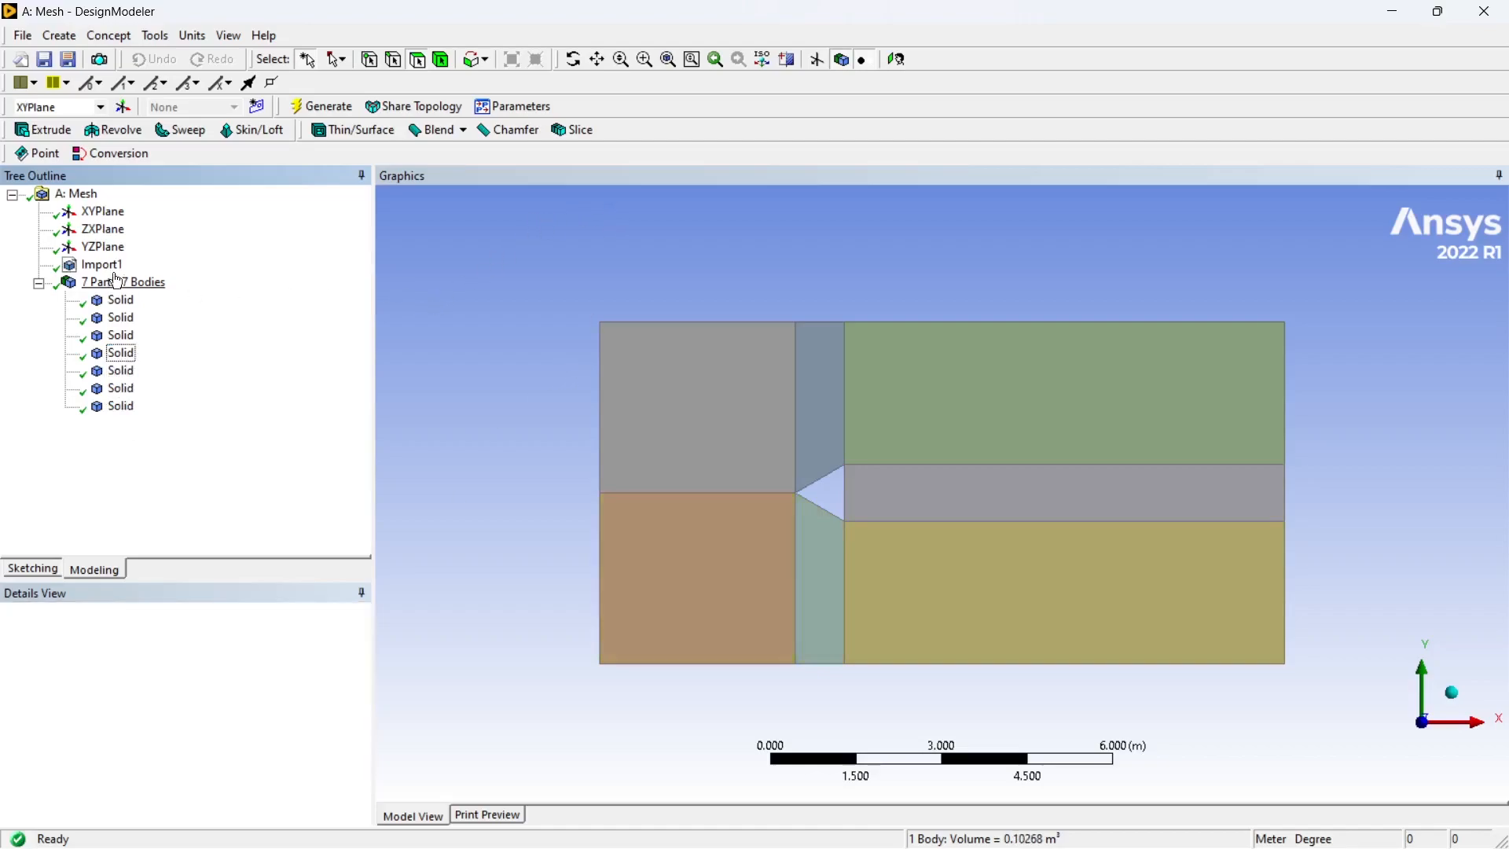
# Step: Create a surface body with Surfaces From Faces from the back face of the upper upstream block
pyautogui.moveTo(1384, 529); pyautogui.dragTo(1339, 540, button='middle')
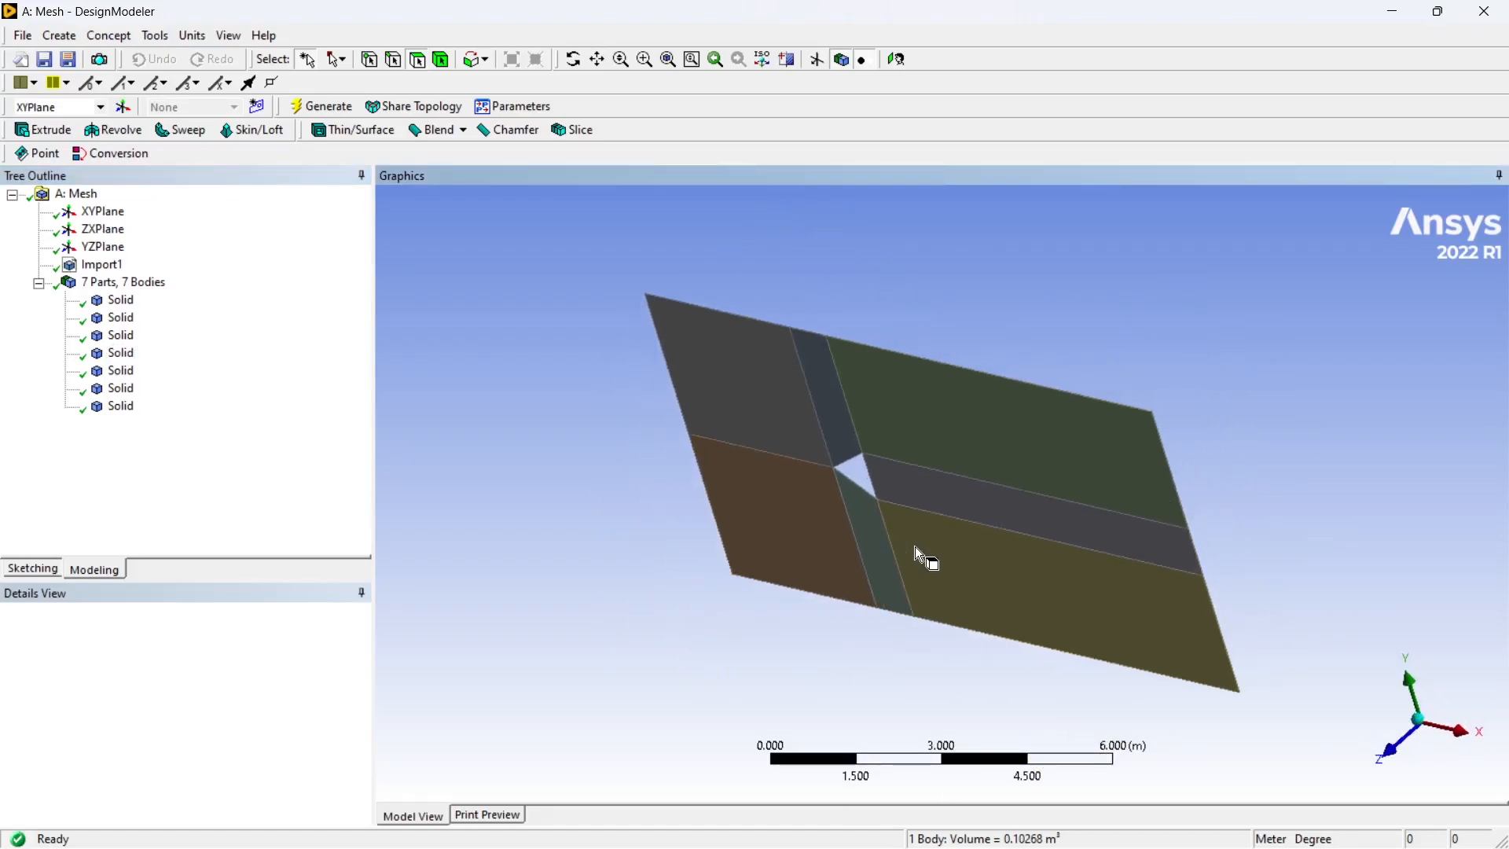
pyautogui.moveTo(1148, 512); pyautogui.dragTo(977, 578, button='middle')
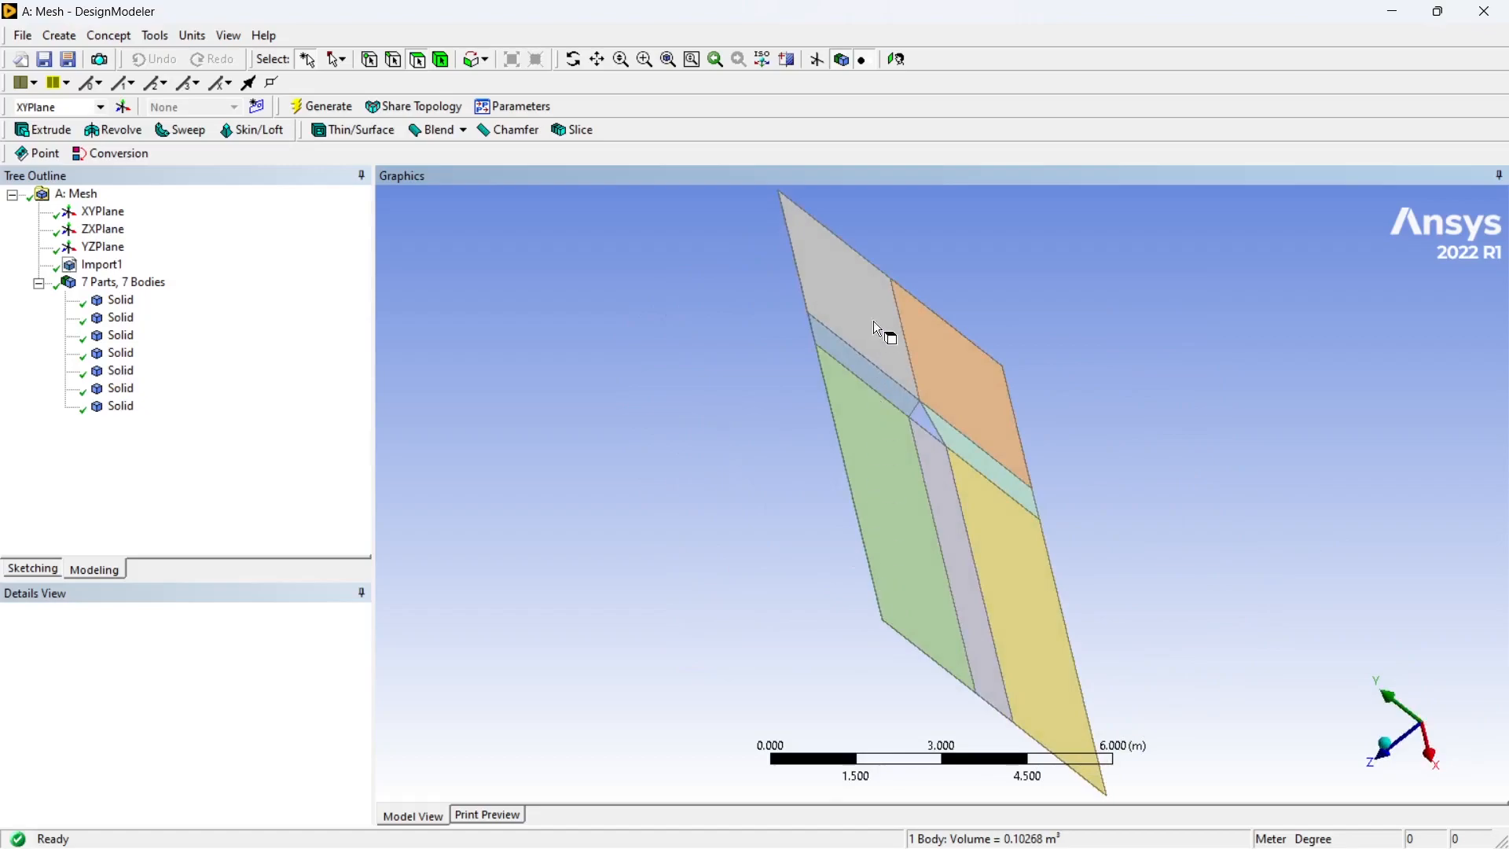
pyautogui.moveTo(910, 495); pyautogui.dragTo(1387, 753, button='middle')
pyautogui.click(1451, 726)
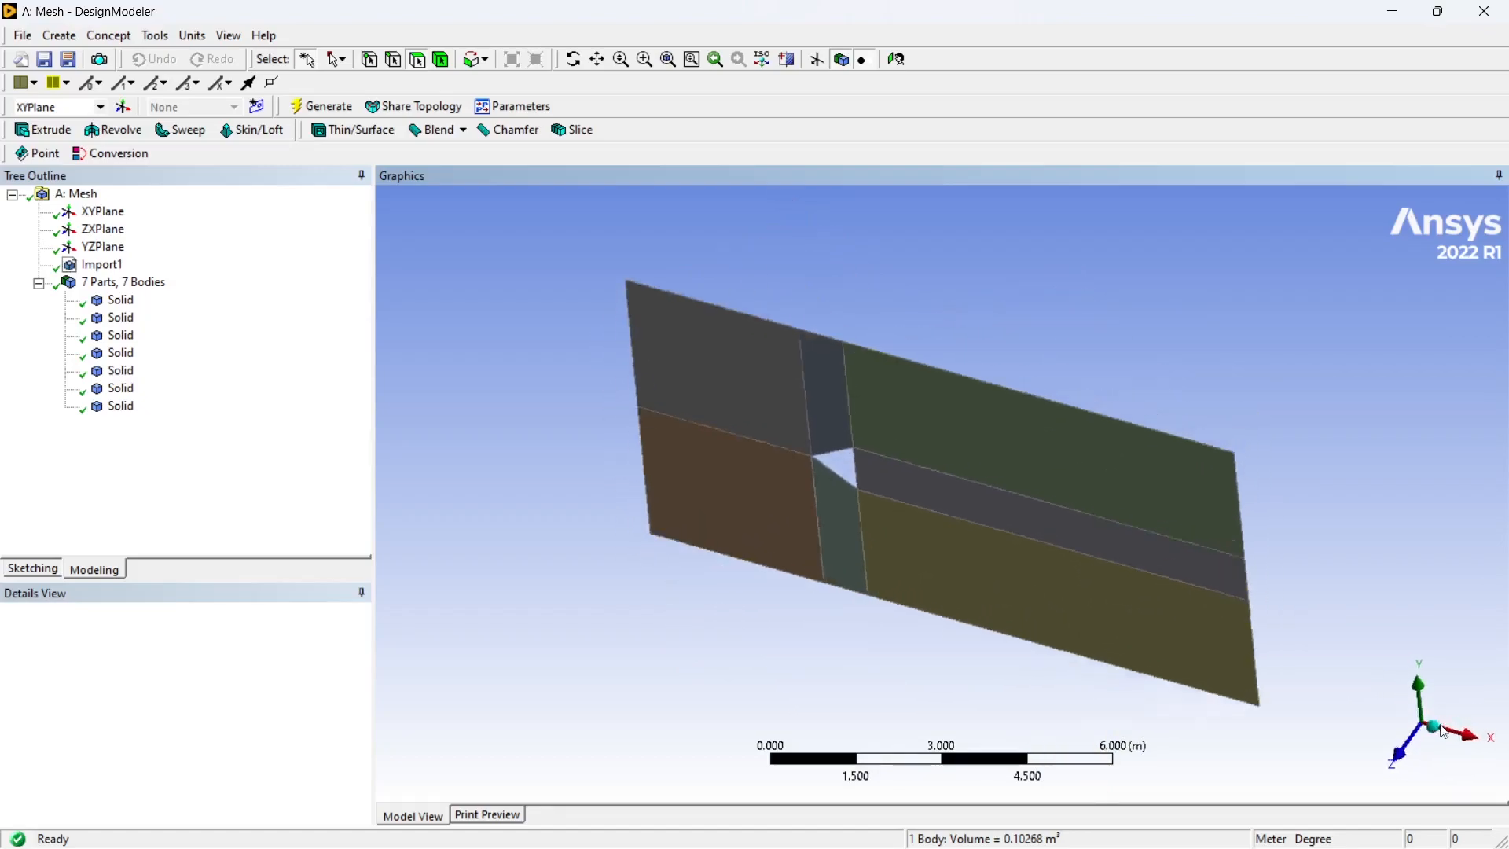
pyautogui.moveTo(1215, 498); pyautogui.dragTo(924, 600, button='middle')
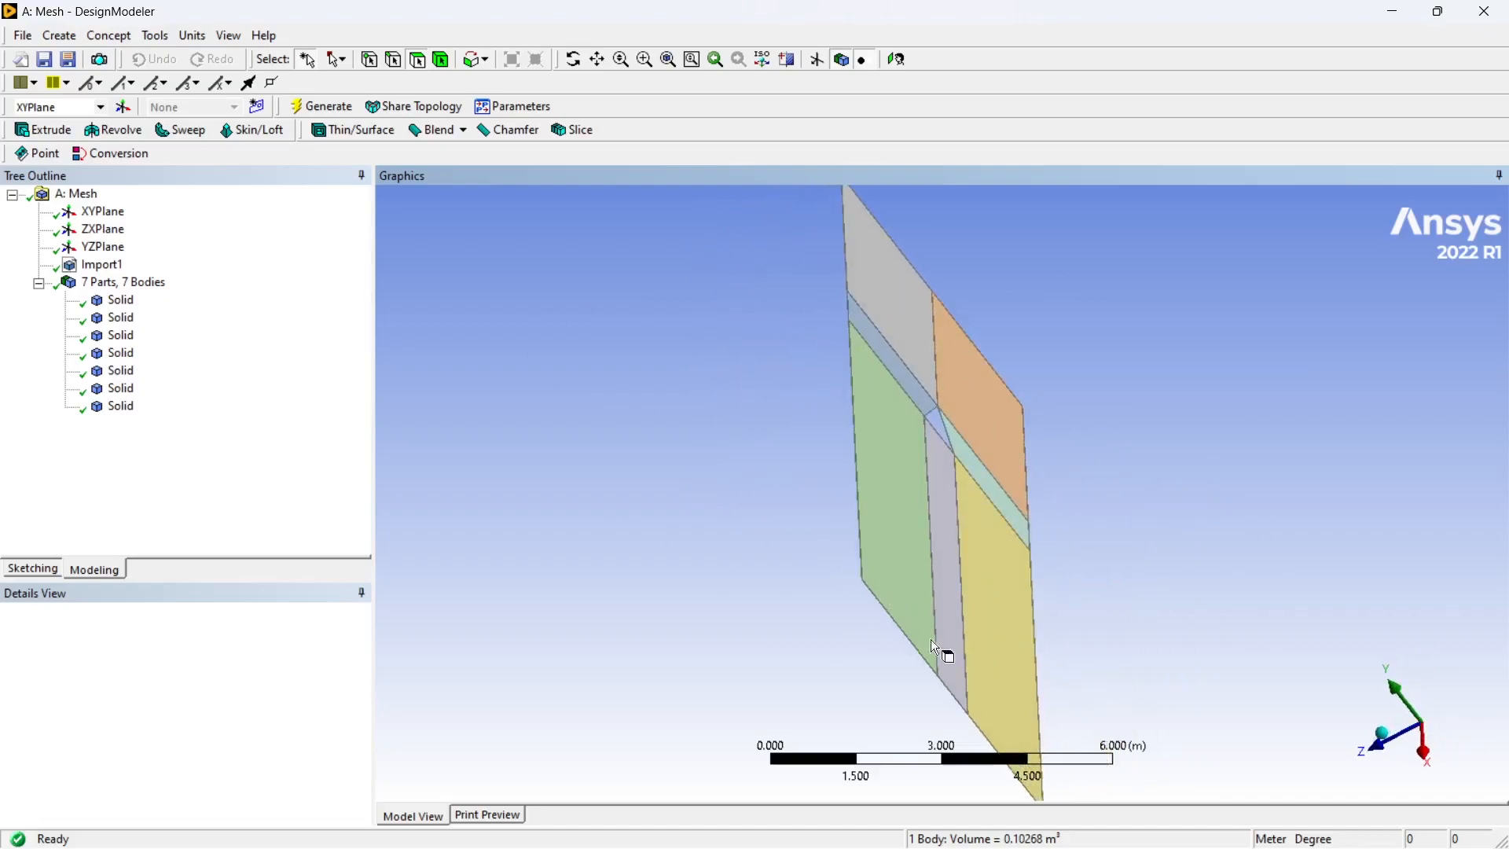
pyautogui.moveTo(1003, 620); pyautogui.dragTo(825, 590, button='middle')
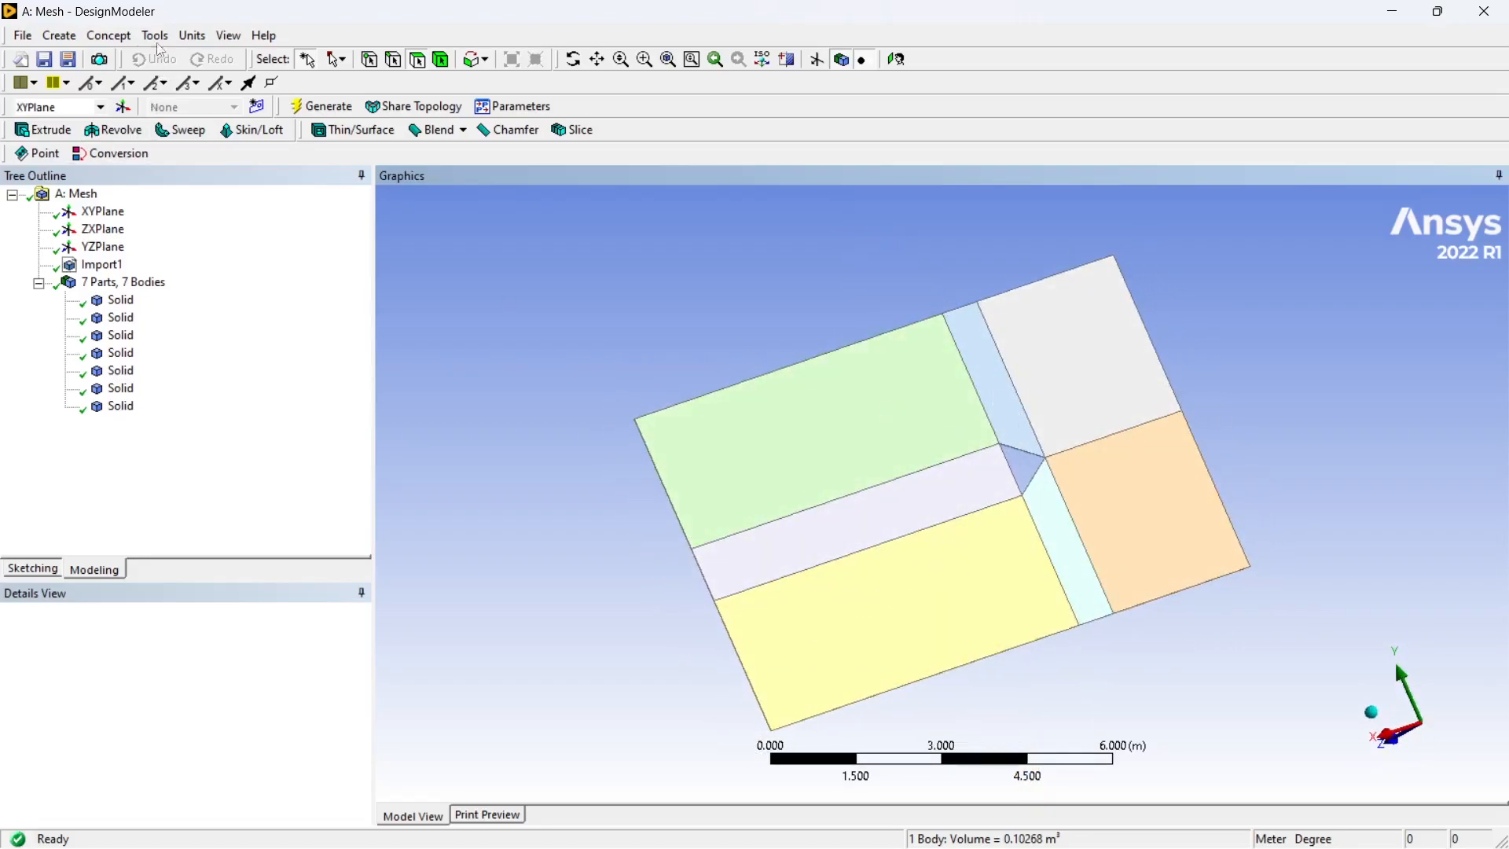
pyautogui.click(125, 37)
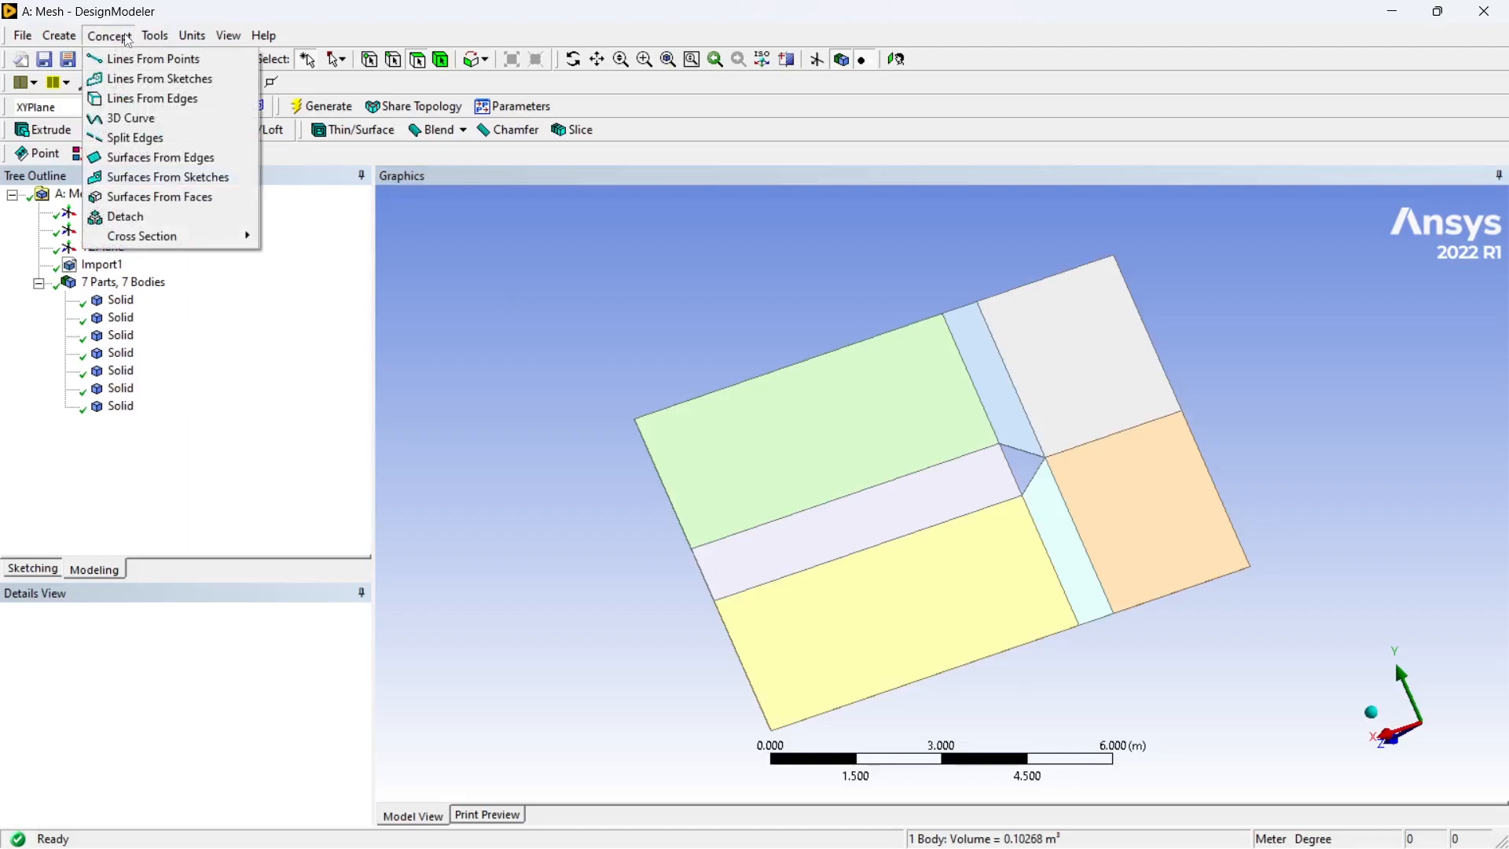
pyautogui.click(204, 206)
pyautogui.click(1108, 374)
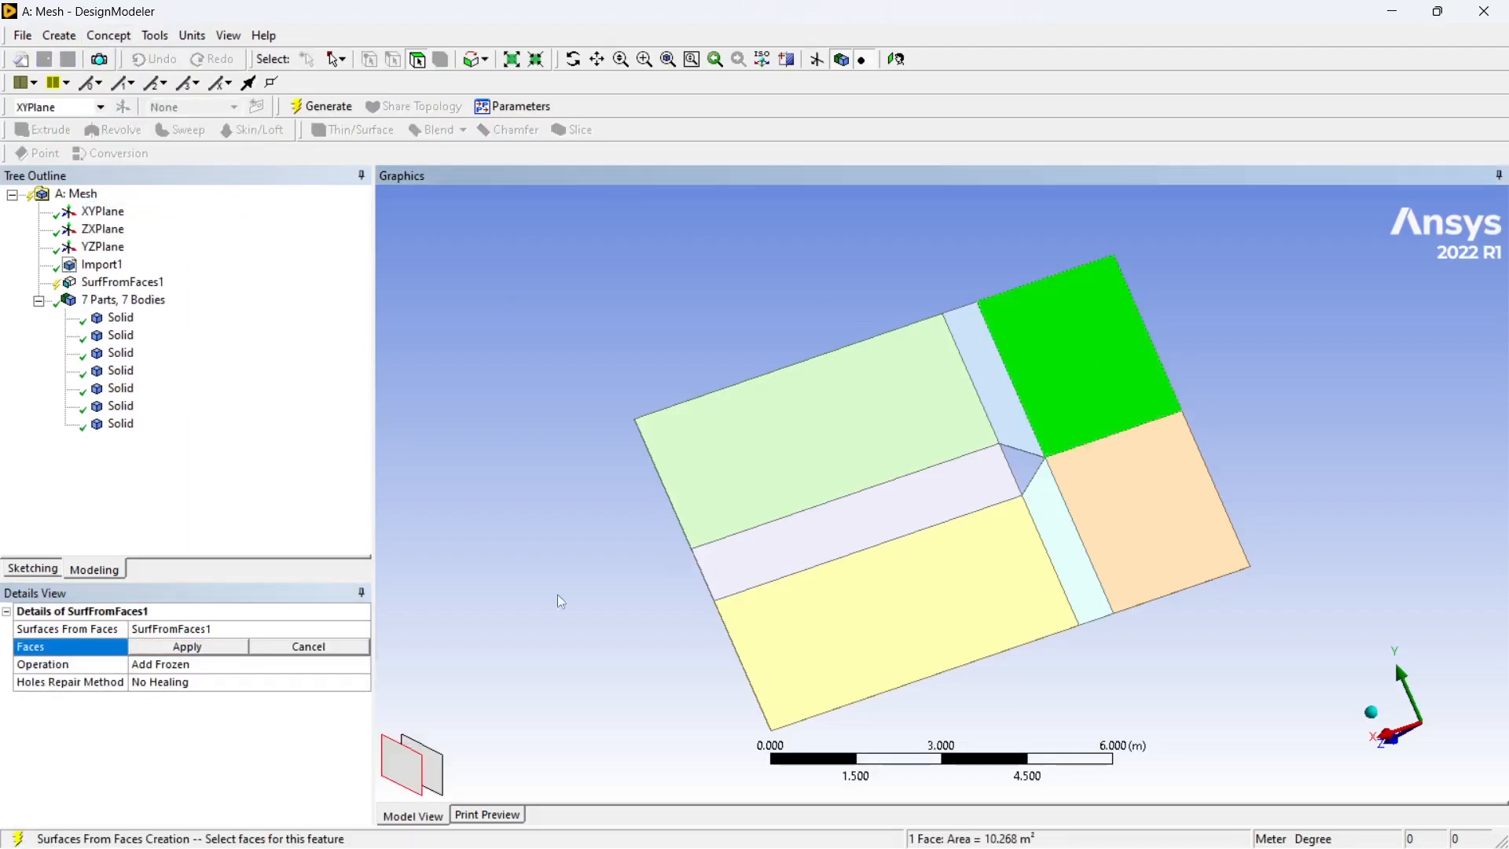
pyautogui.click(180, 645)
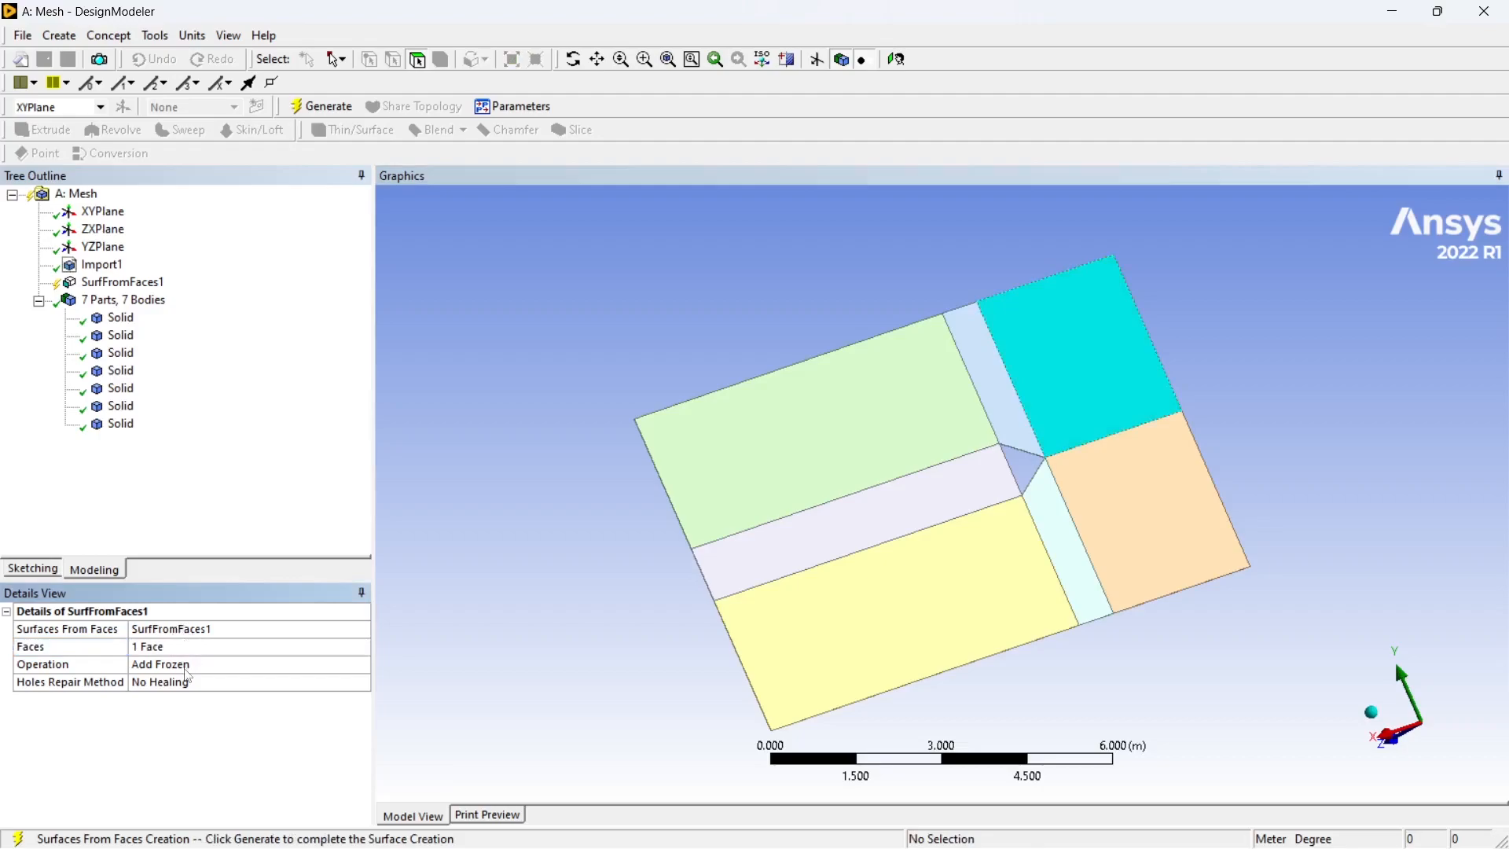
pyautogui.click(321, 106)
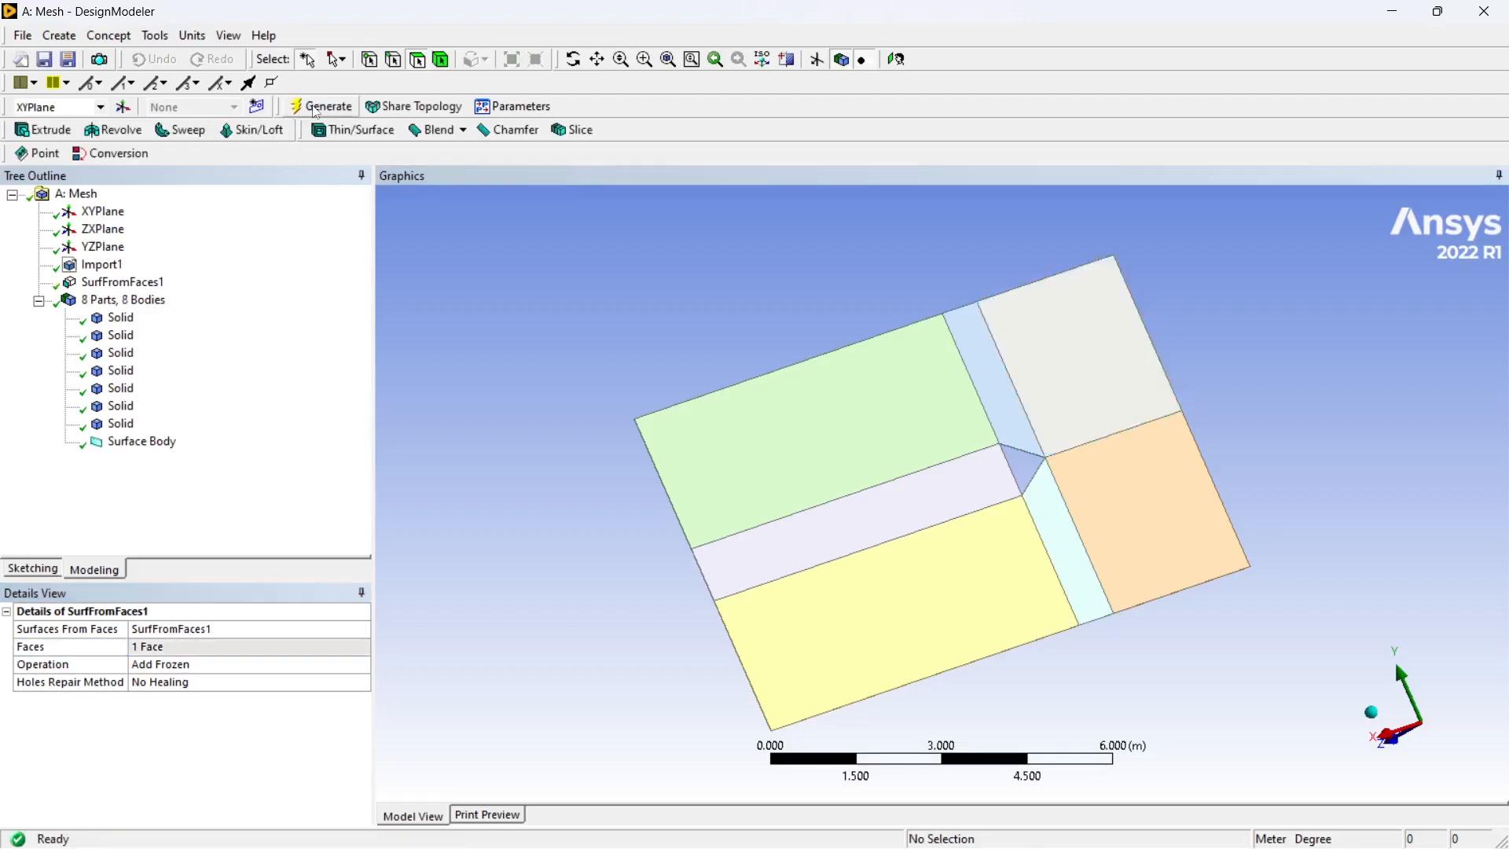
# Step: Create a surface body with Surfaces From Faces from the back face of the lower upstream block
pyautogui.click(108, 35)
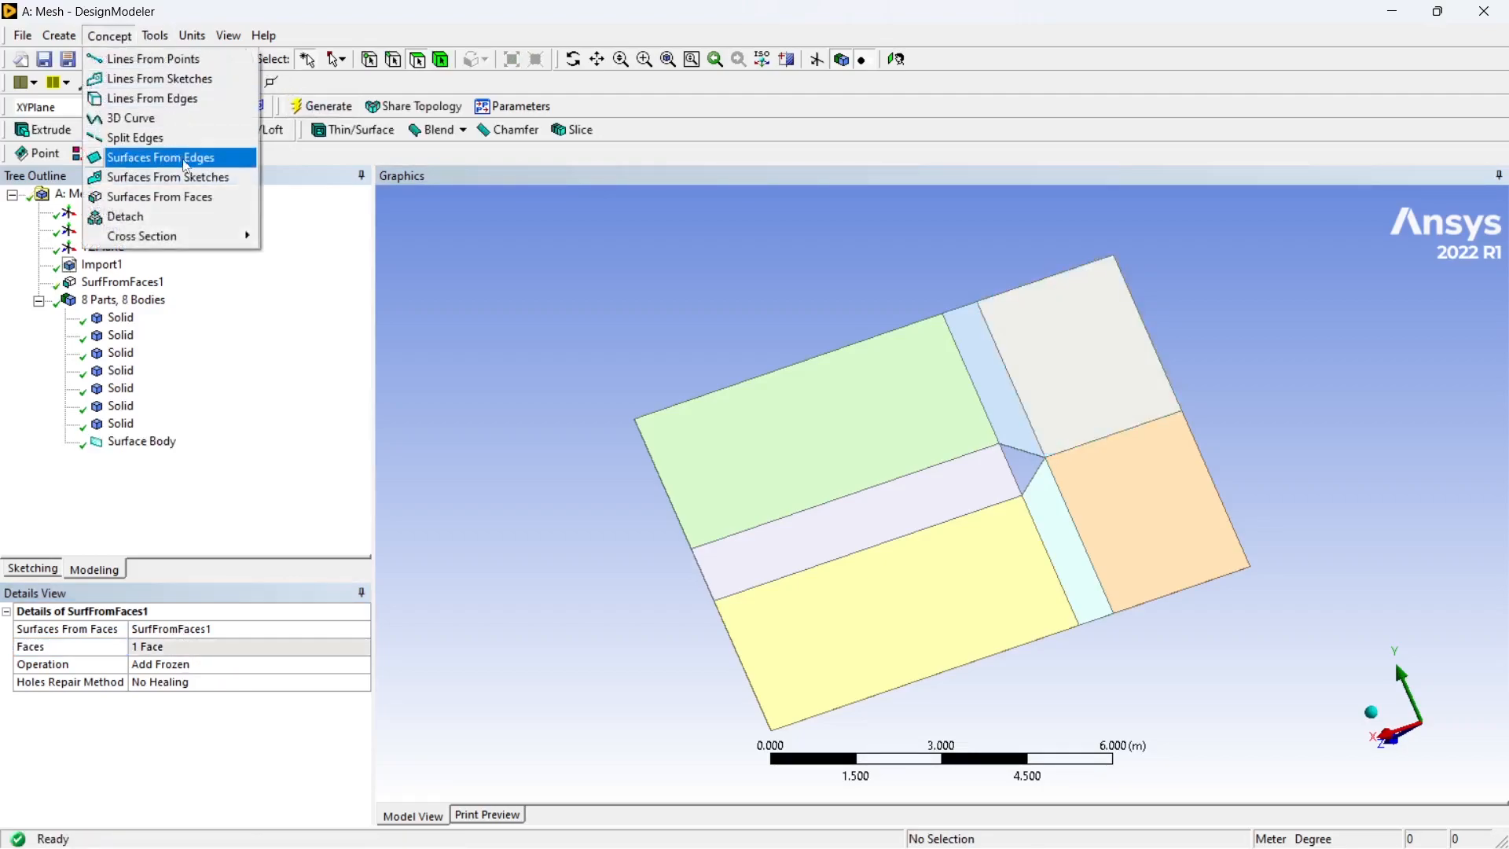
pyautogui.click(196, 196)
pyautogui.click(1177, 515)
pyautogui.click(157, 648)
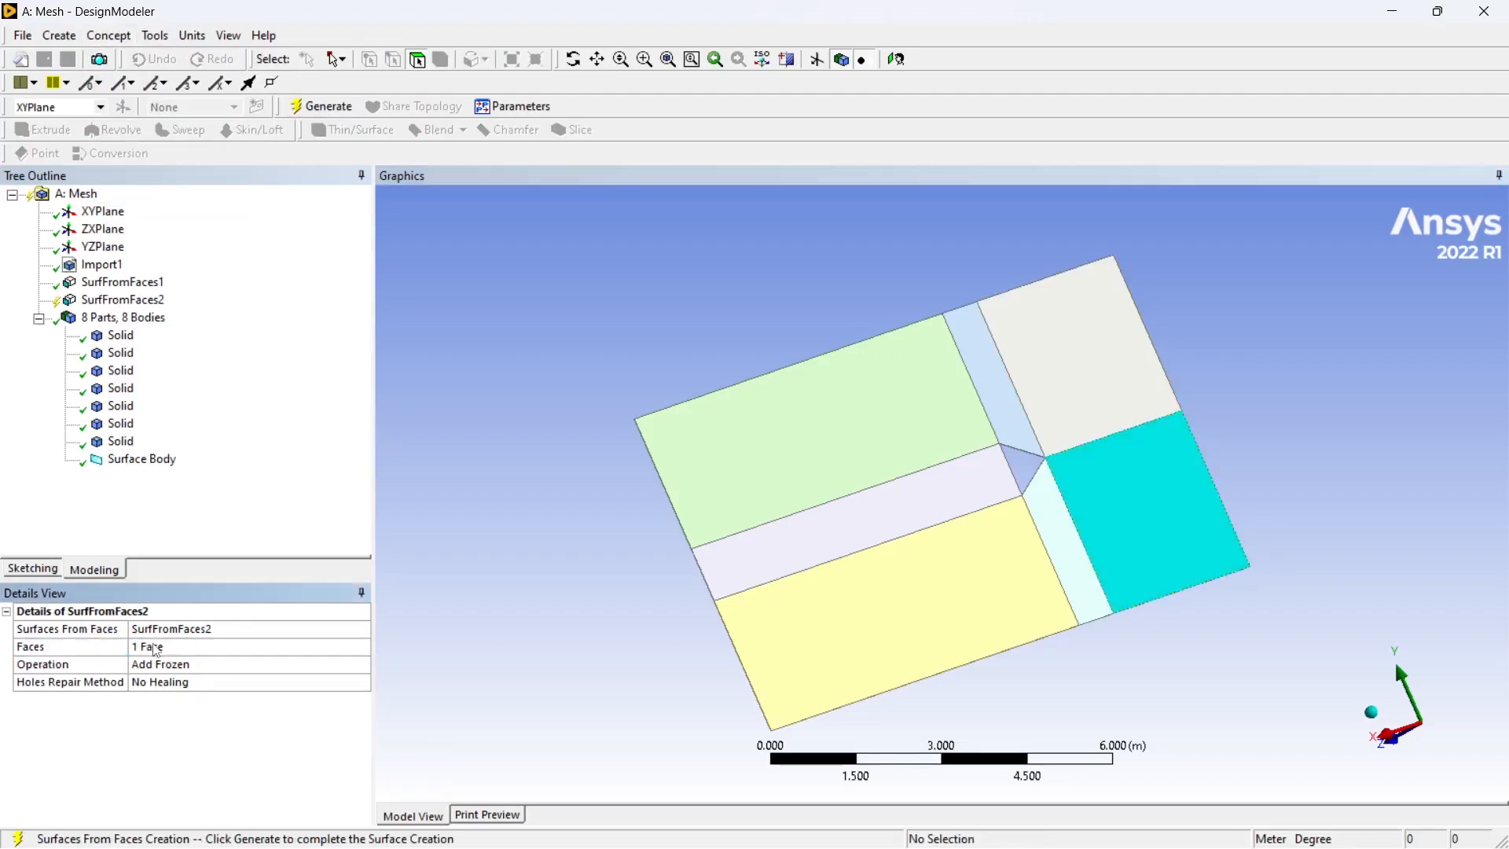
pyautogui.click(320, 106)
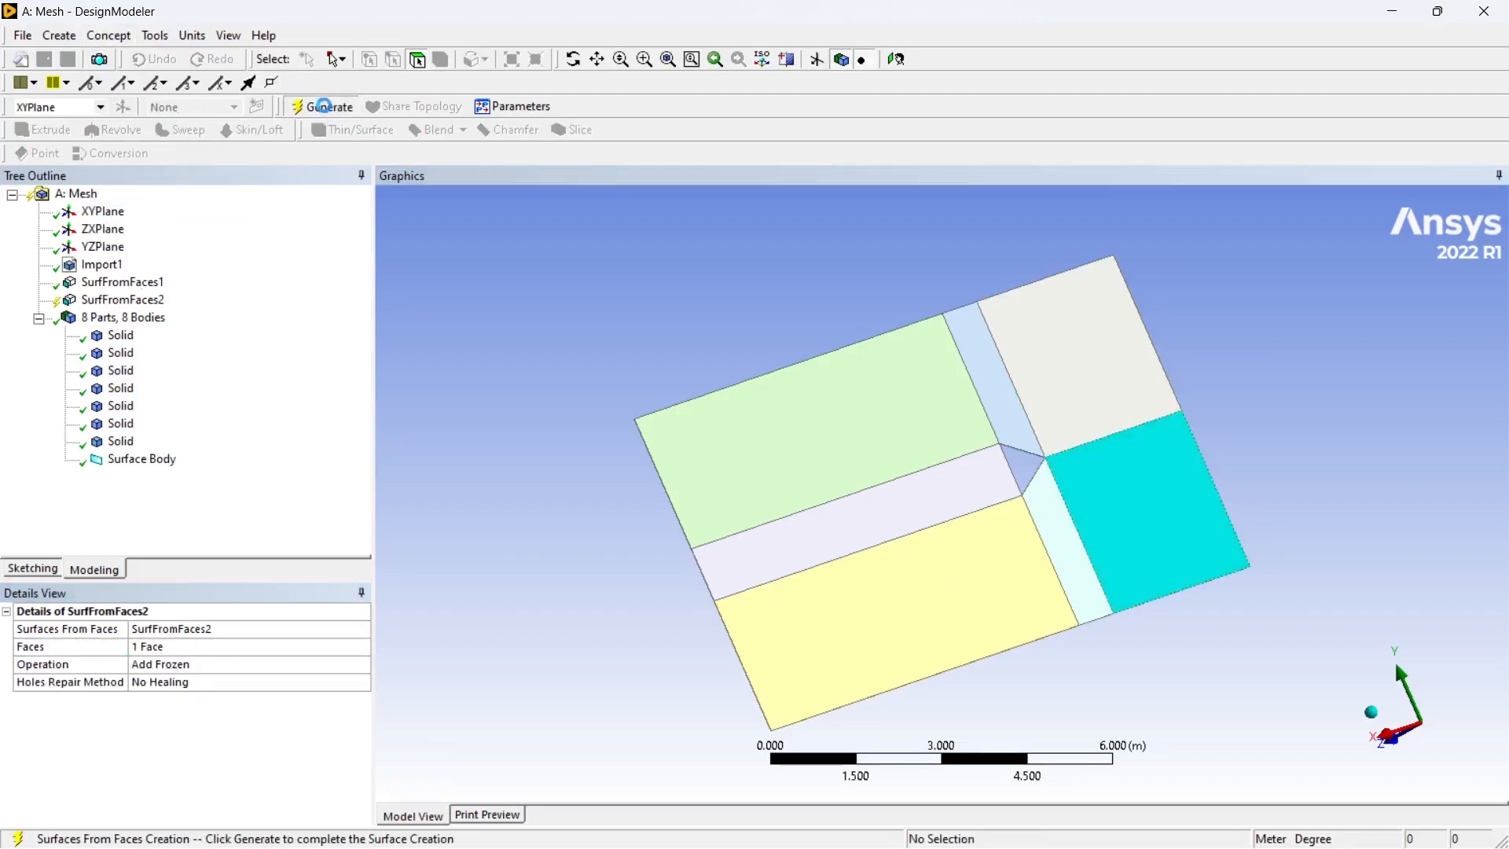
# Step: Create a surface body with Surfaces From Faces from the back face of the narrow block above the triangle
pyautogui.click(132, 38)
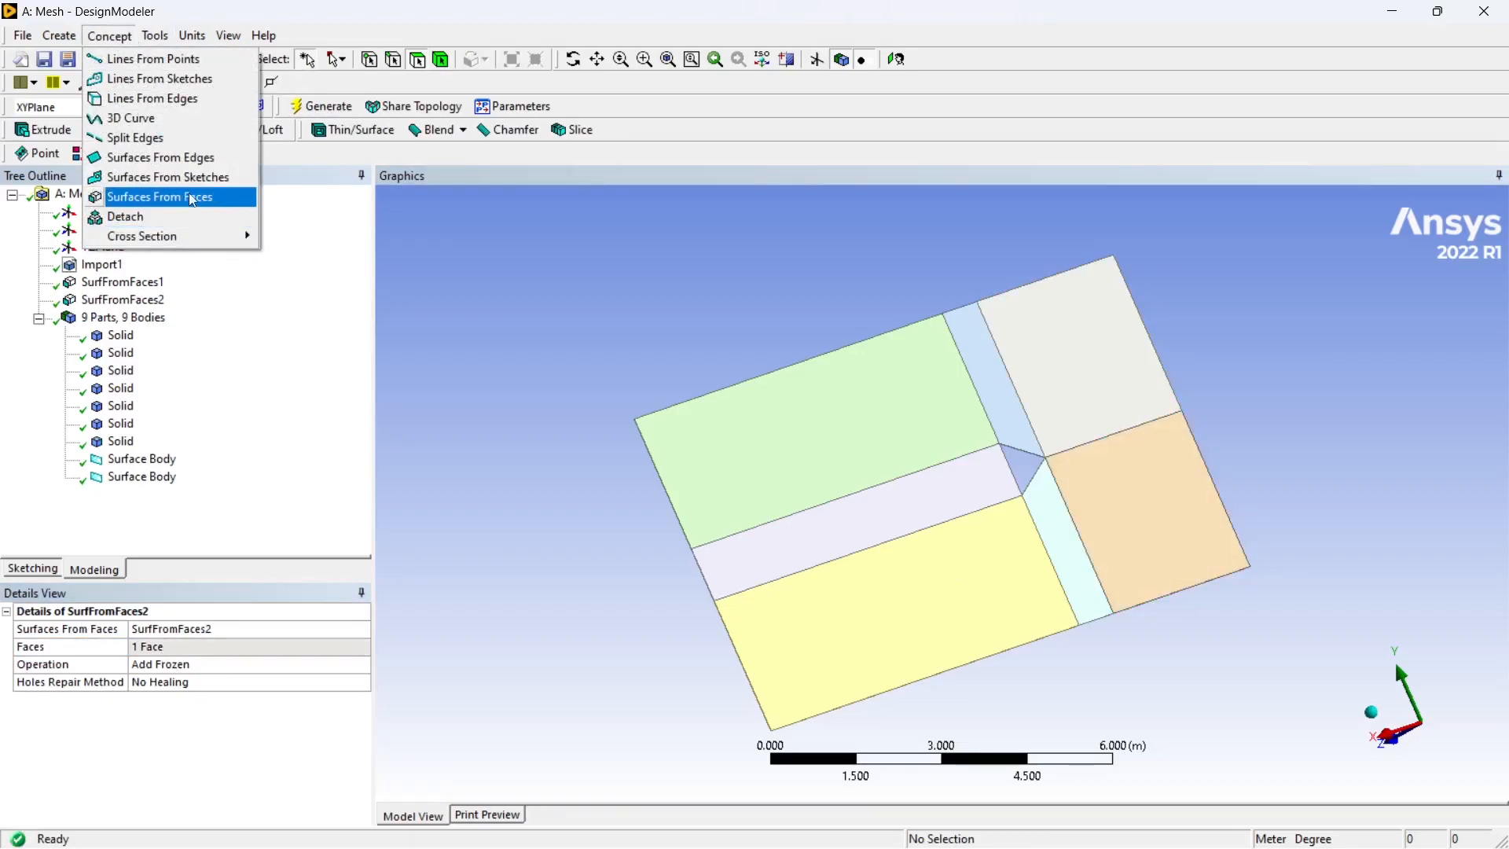
pyautogui.click(197, 196)
pyautogui.click(1002, 422)
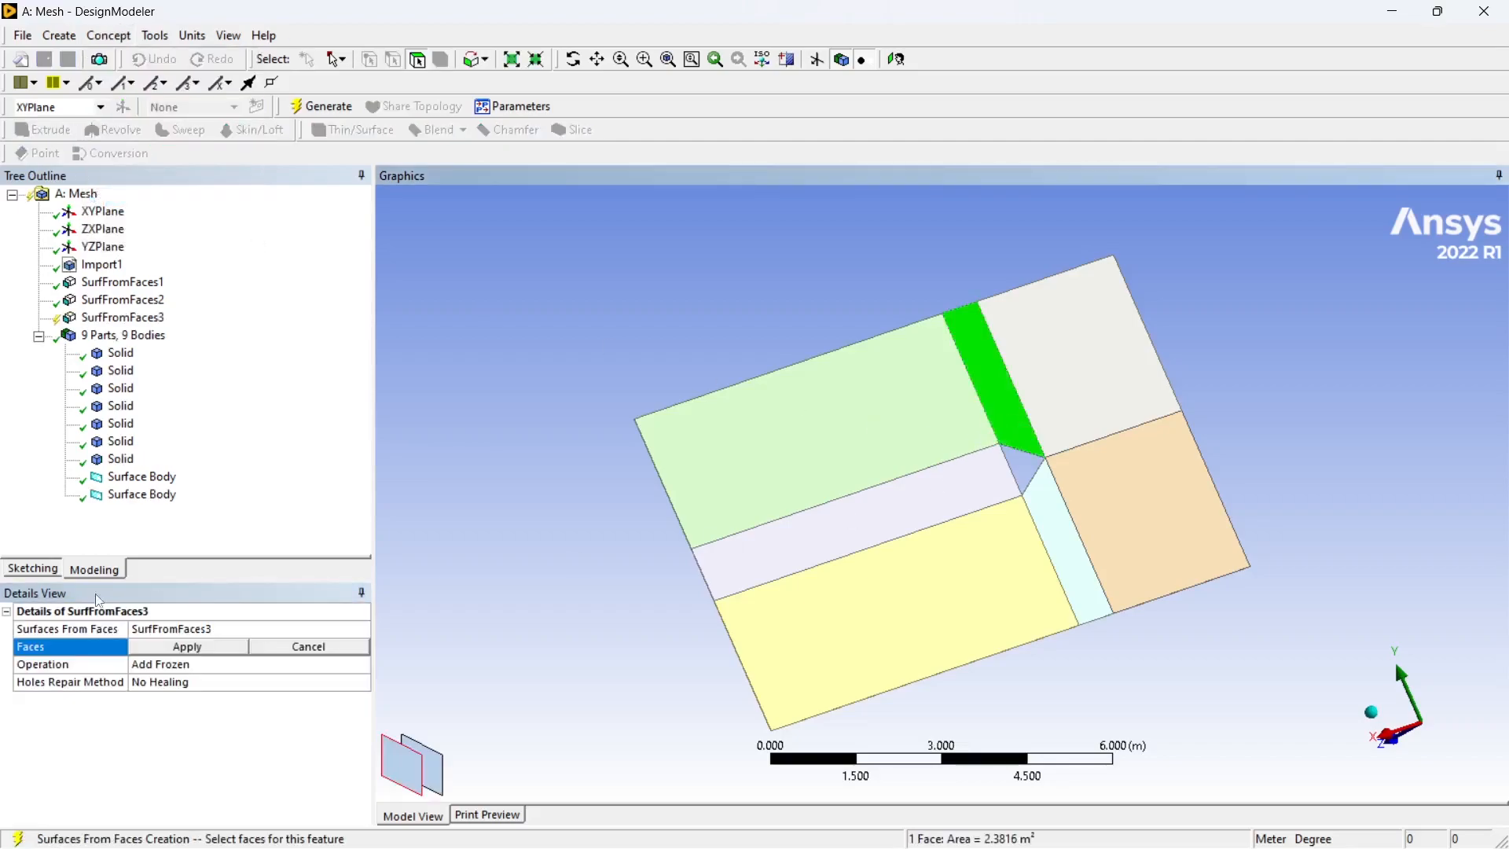
pyautogui.click(186, 646)
pyautogui.click(321, 106)
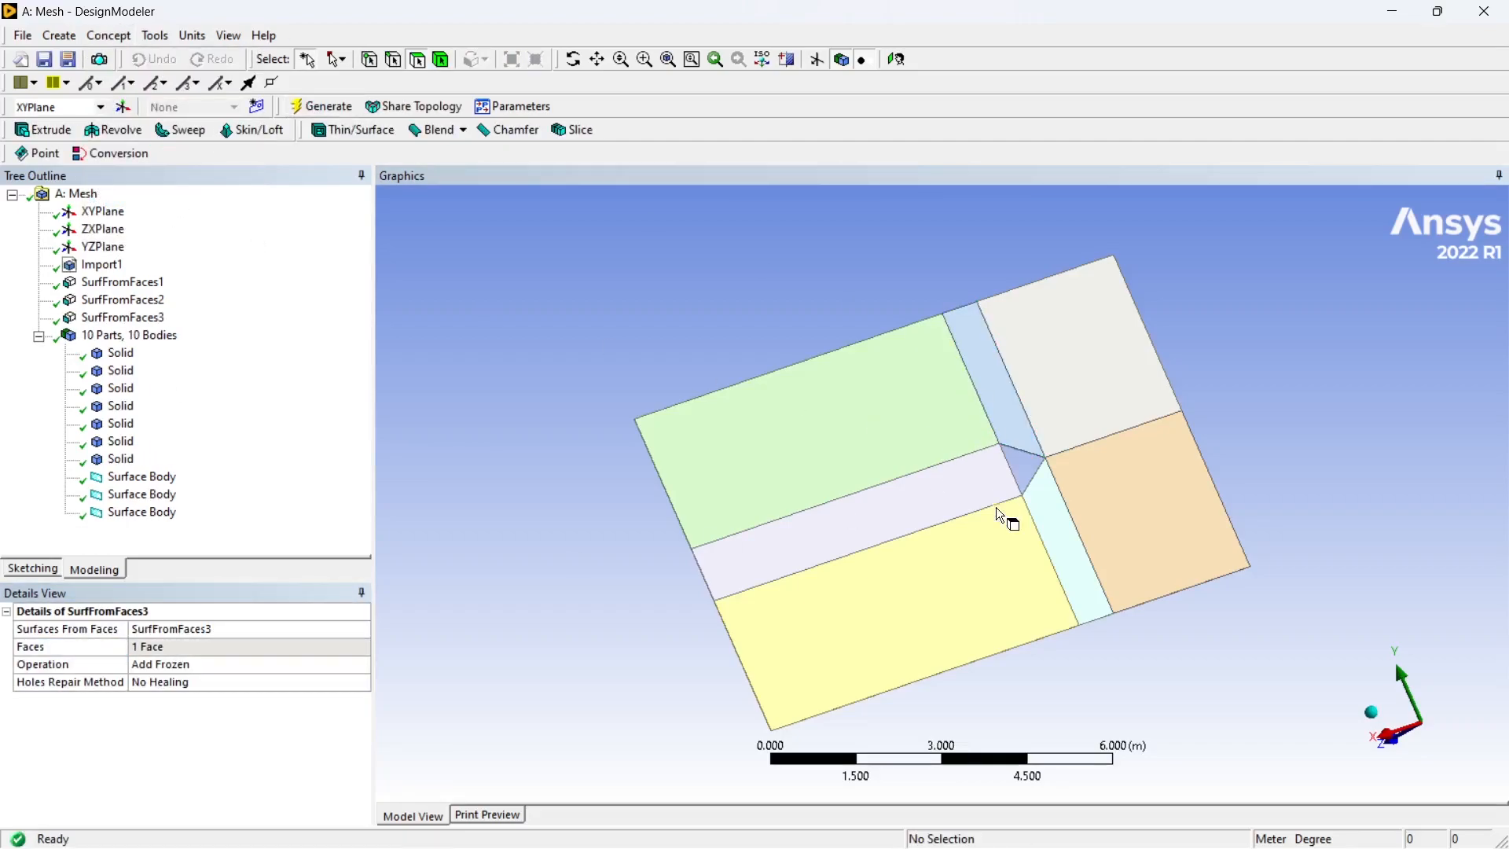
# Step: Create a surface body with Surfaces From Faces from the back face of the narrow block below the triangle
pyautogui.click(128, 35)
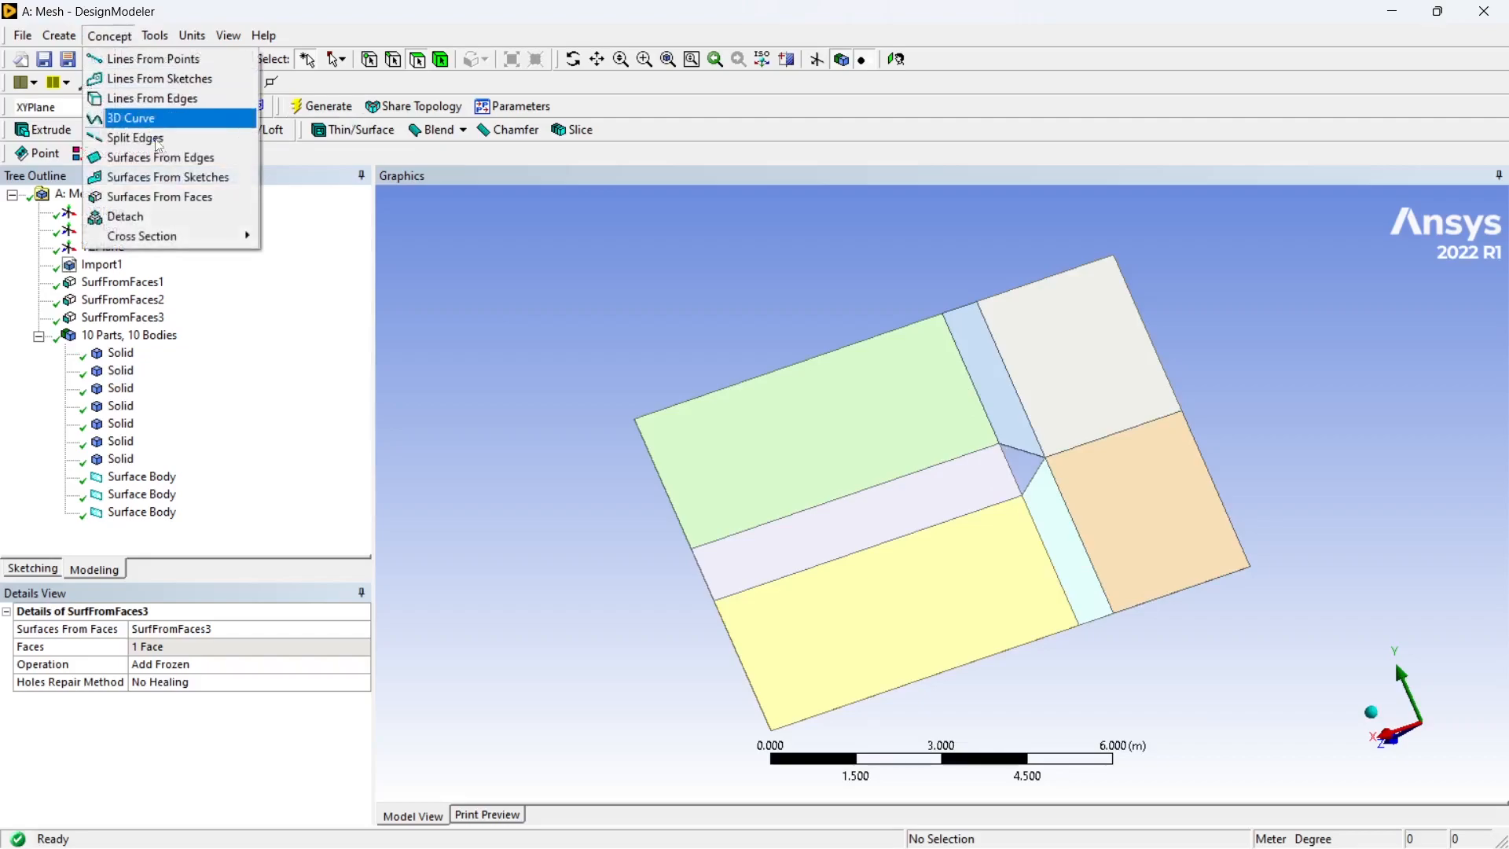
pyautogui.click(181, 196)
pyautogui.click(1054, 527)
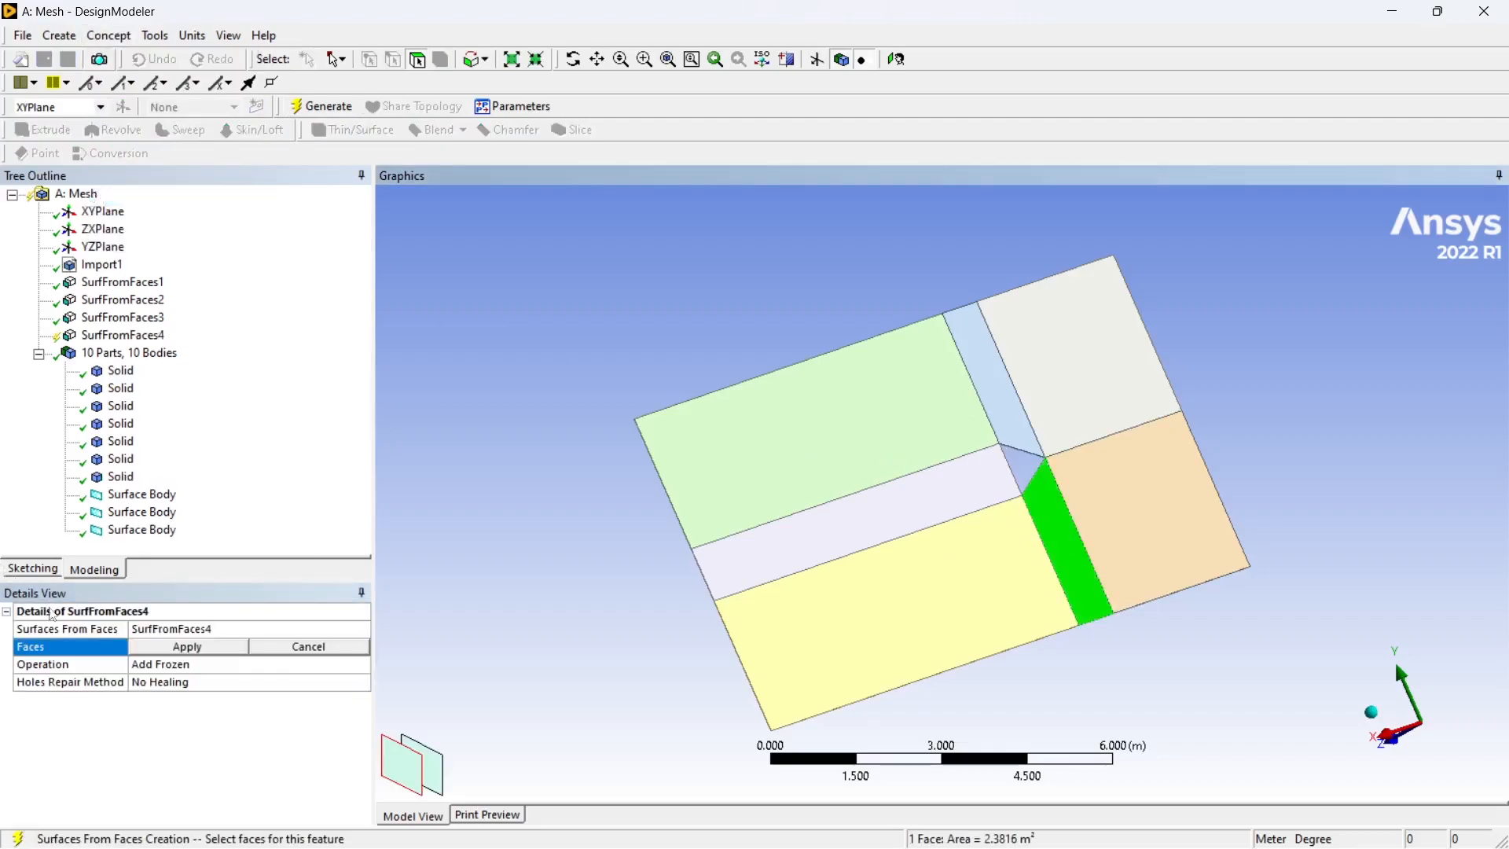
pyautogui.click(169, 646)
pyautogui.click(305, 106)
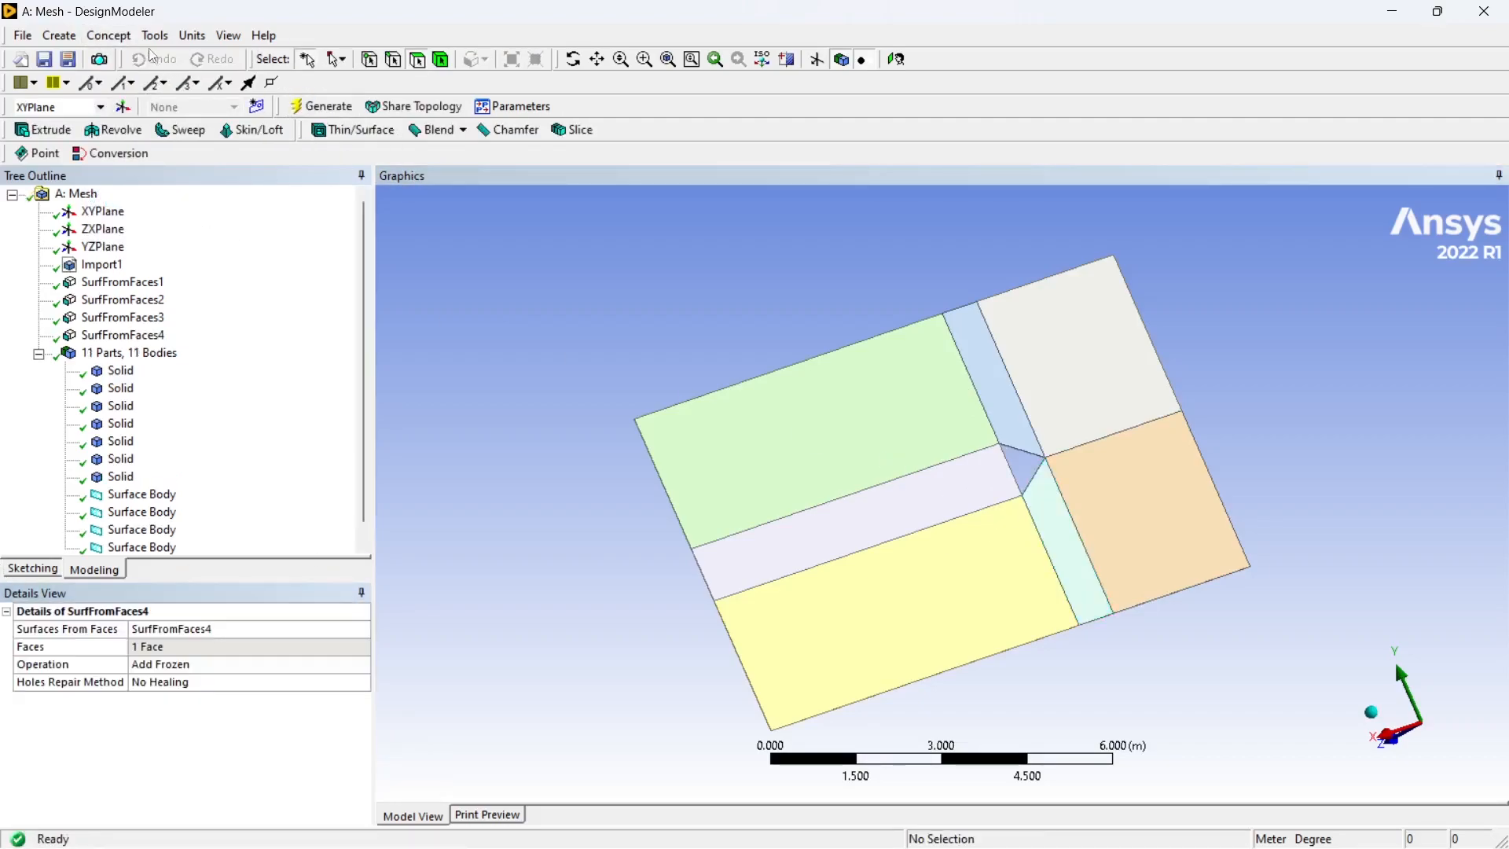
# Step: Create a surface body with Surfaces From Faces from the back face of the upper downstream block
pyautogui.click(109, 36)
pyautogui.click(180, 196)
pyautogui.click(831, 425)
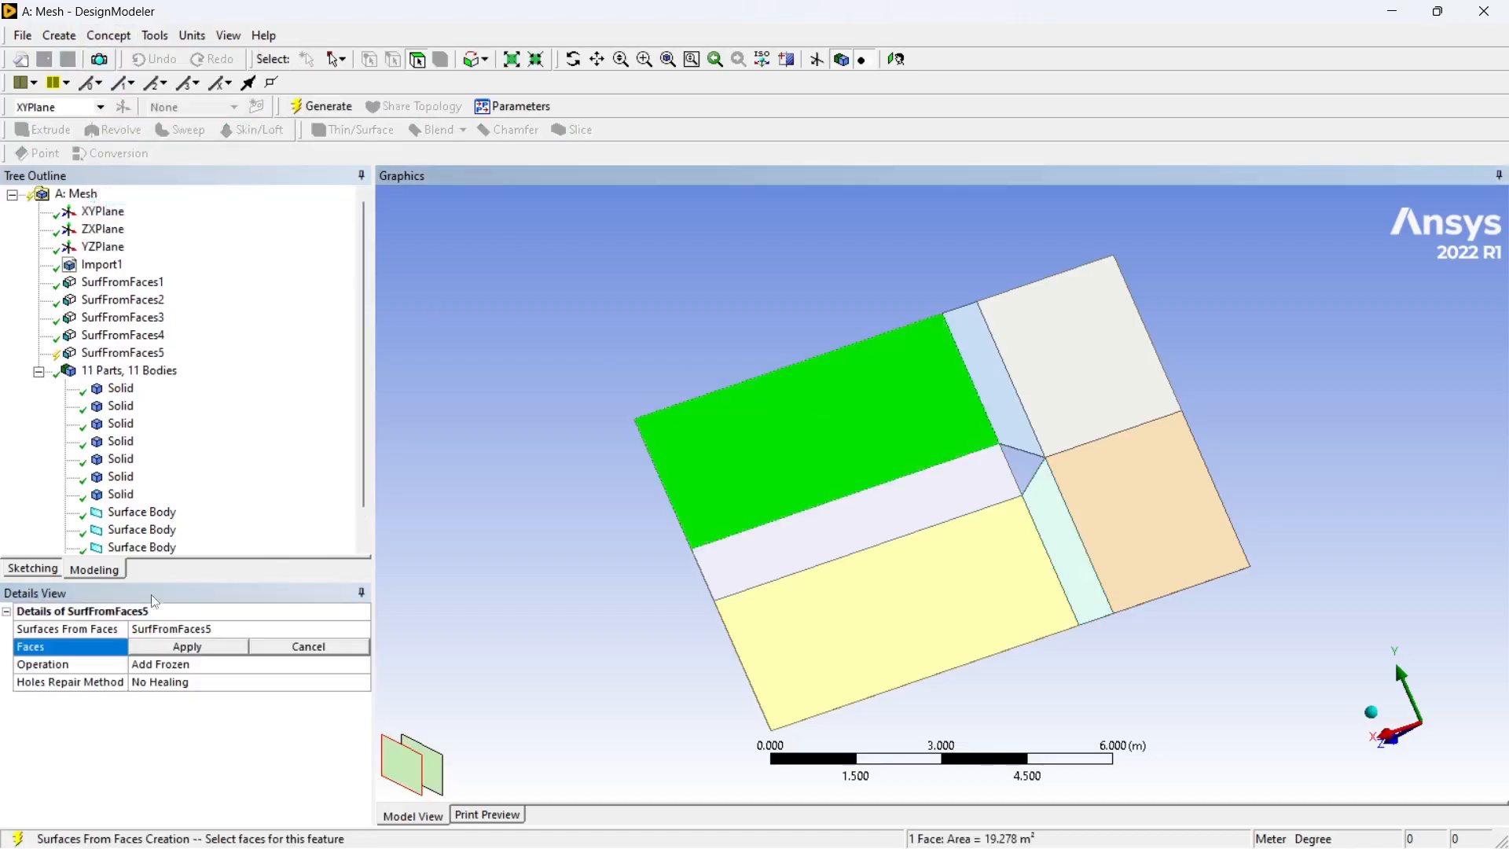
pyautogui.click(180, 648)
pyautogui.click(321, 106)
pyautogui.click(108, 35)
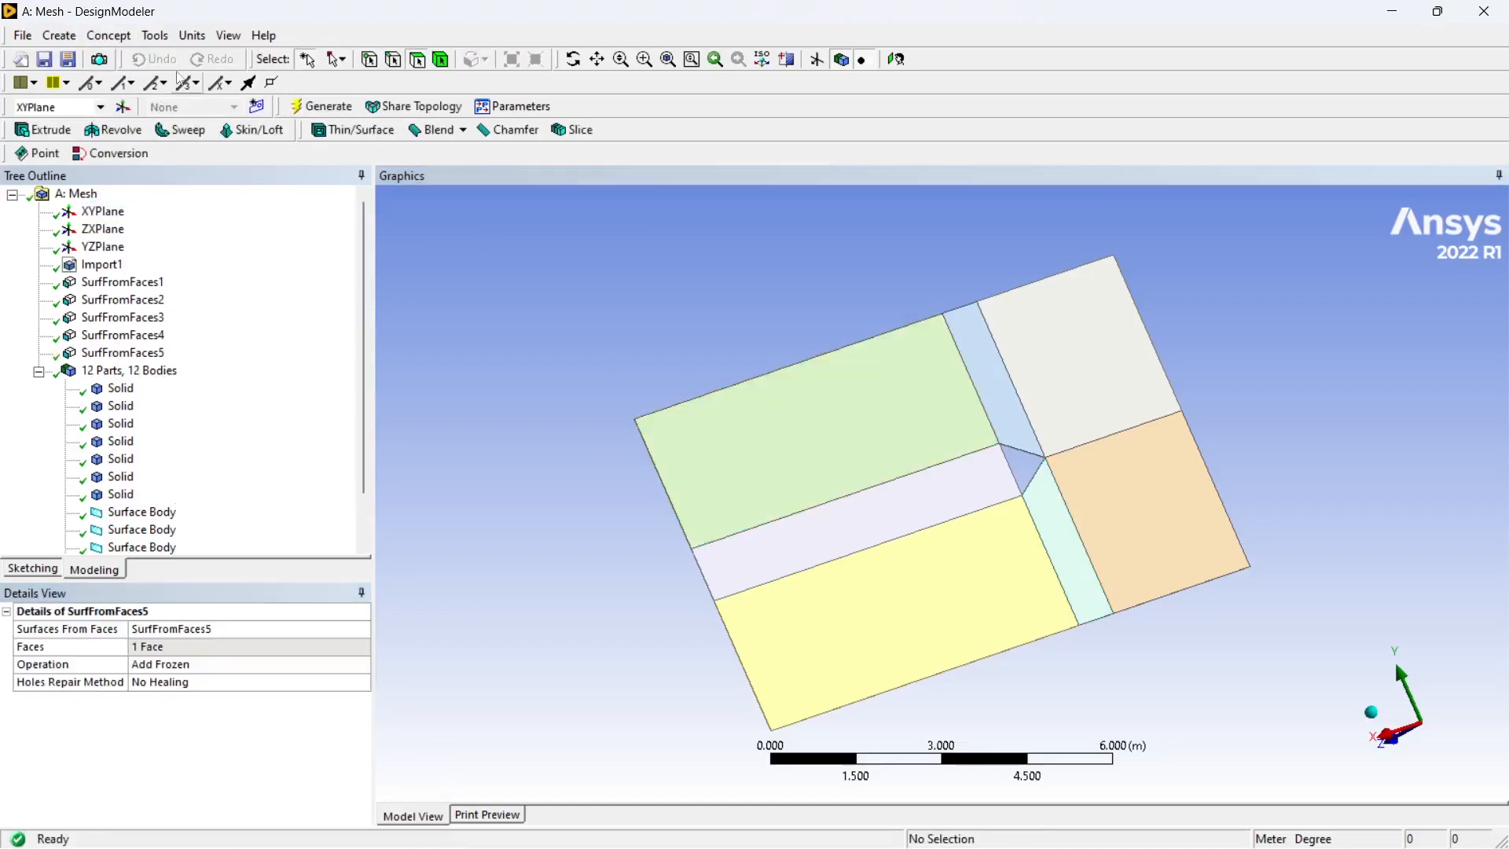
# Step: Create a surface body with Surfaces From Faces from the back face of the lower downstream block
pyautogui.click(180, 196)
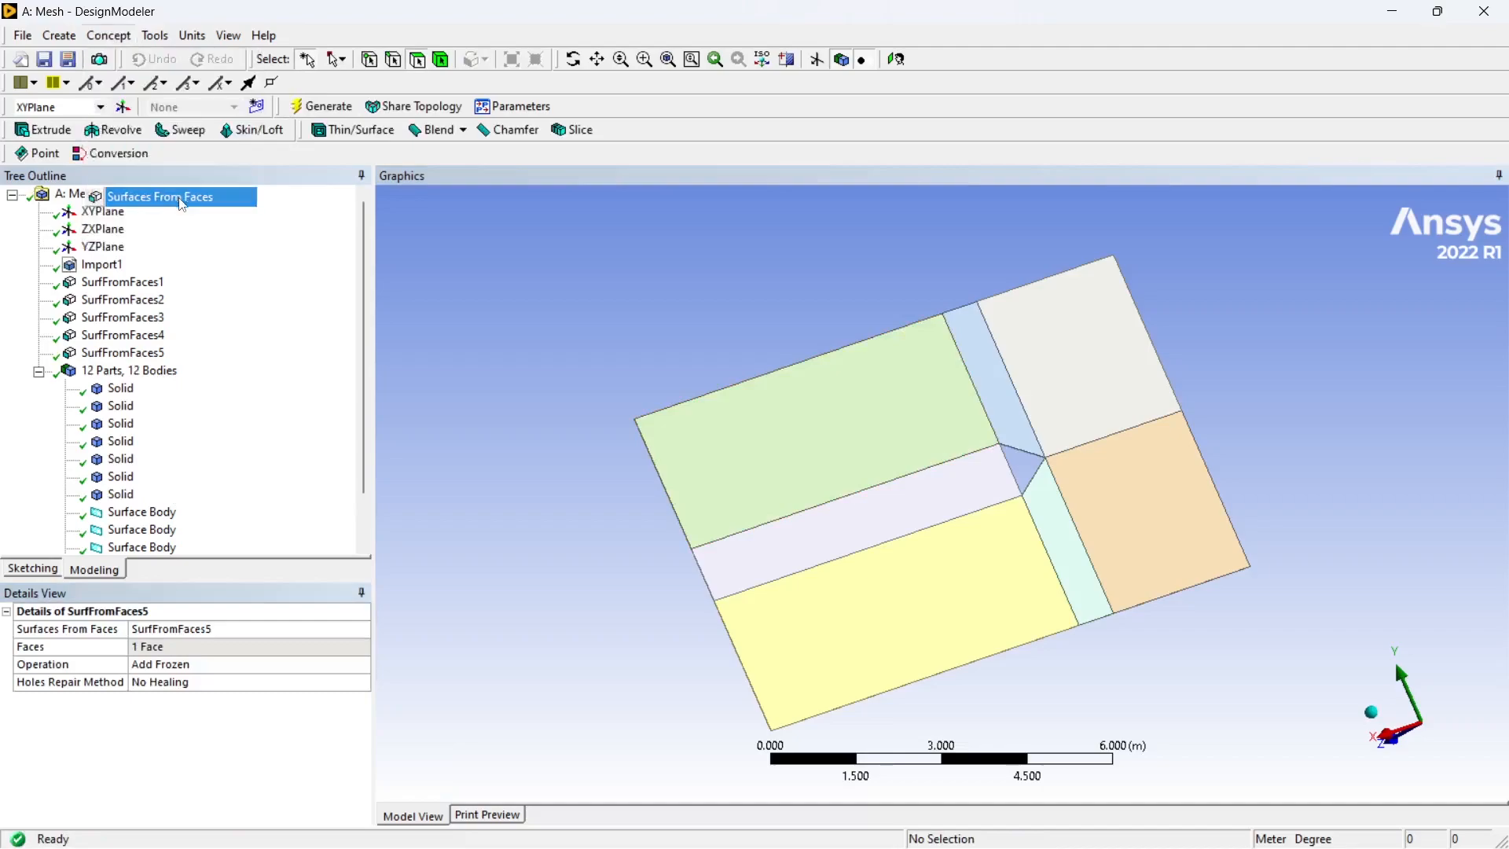
pyautogui.click(876, 630)
pyautogui.click(206, 648)
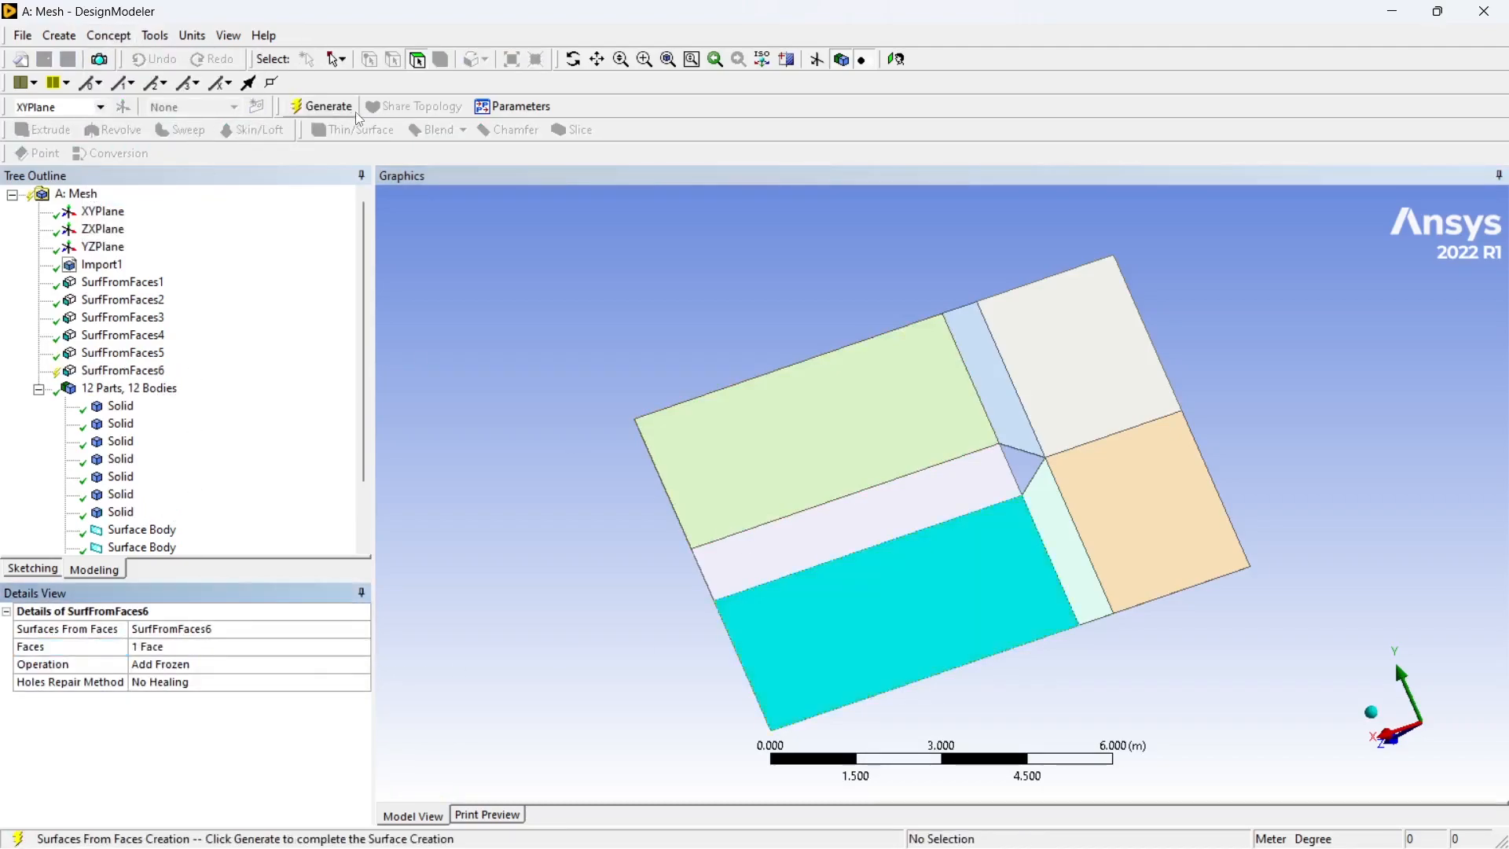
pyautogui.click(321, 106)
# Step: Define a Surfaces From Faces feature on the back face of the middle downstream block directly behind the triangle
pyautogui.click(109, 35)
pyautogui.click(169, 200)
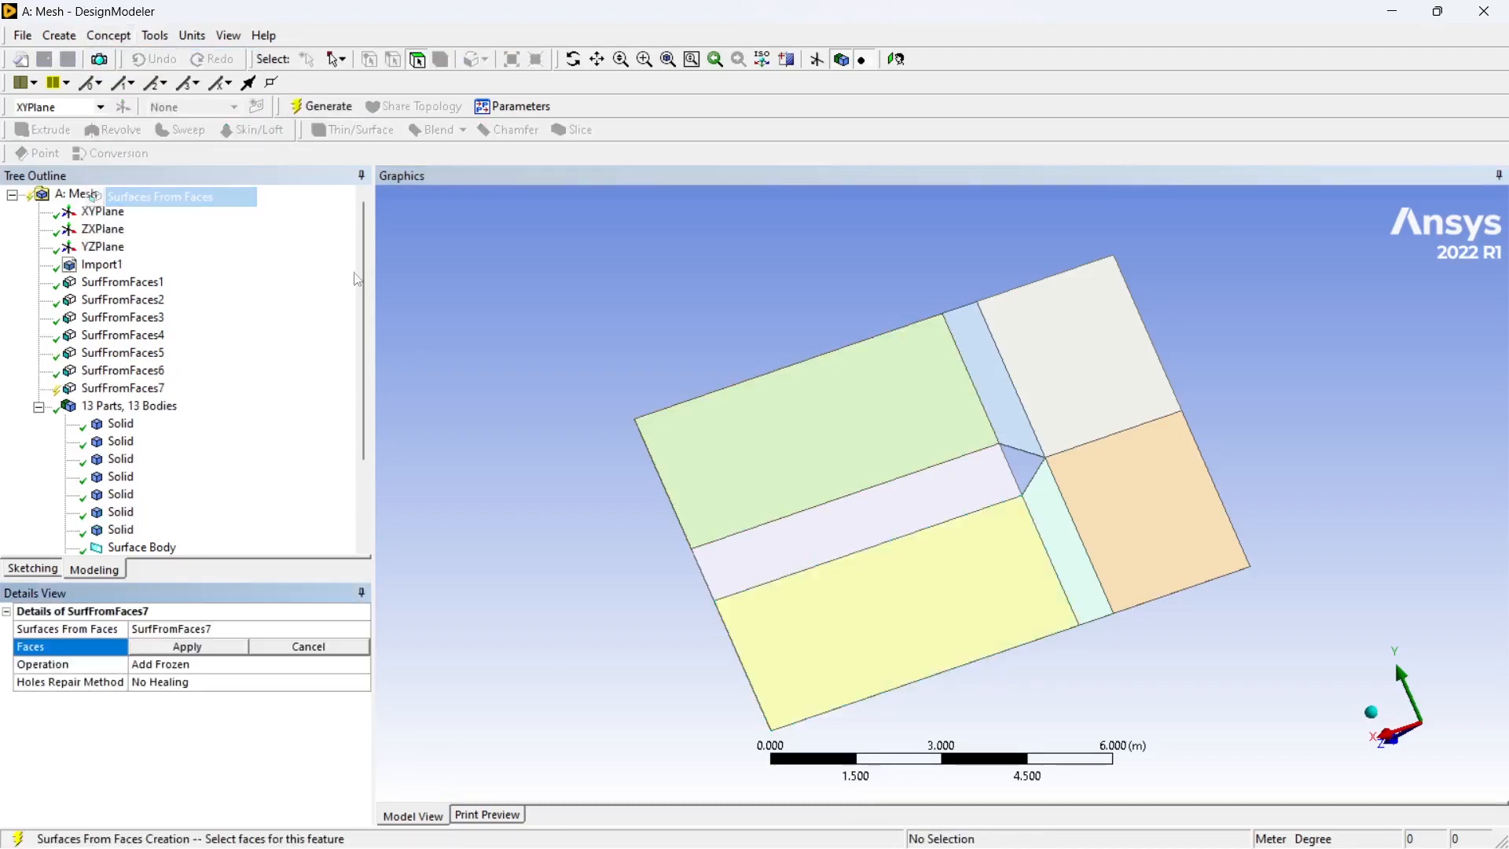
pyautogui.click(875, 527)
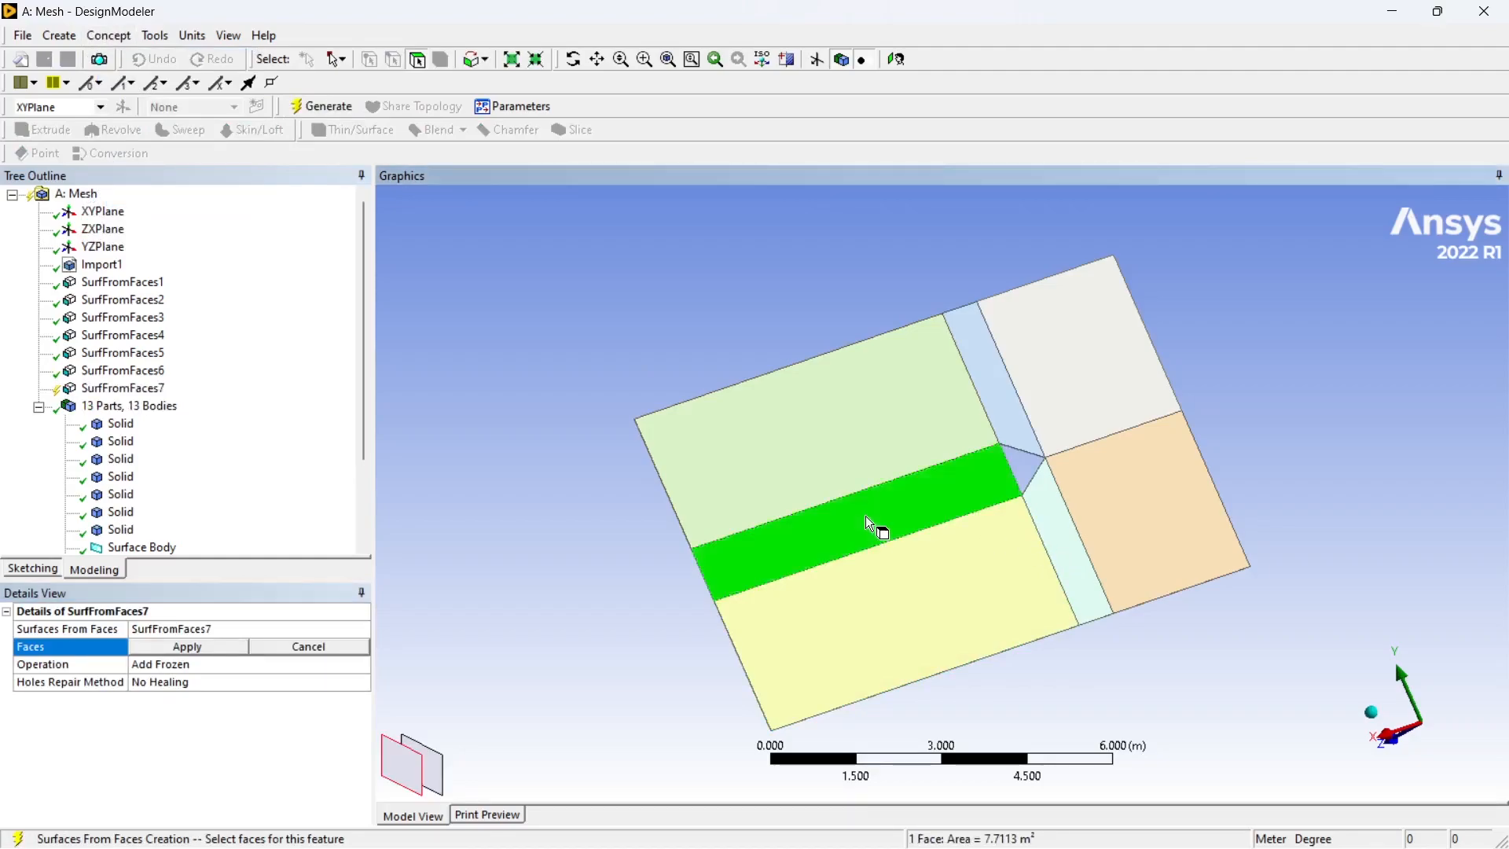
pyautogui.click(198, 646)
pyautogui.scroll(-2, 204, 401)
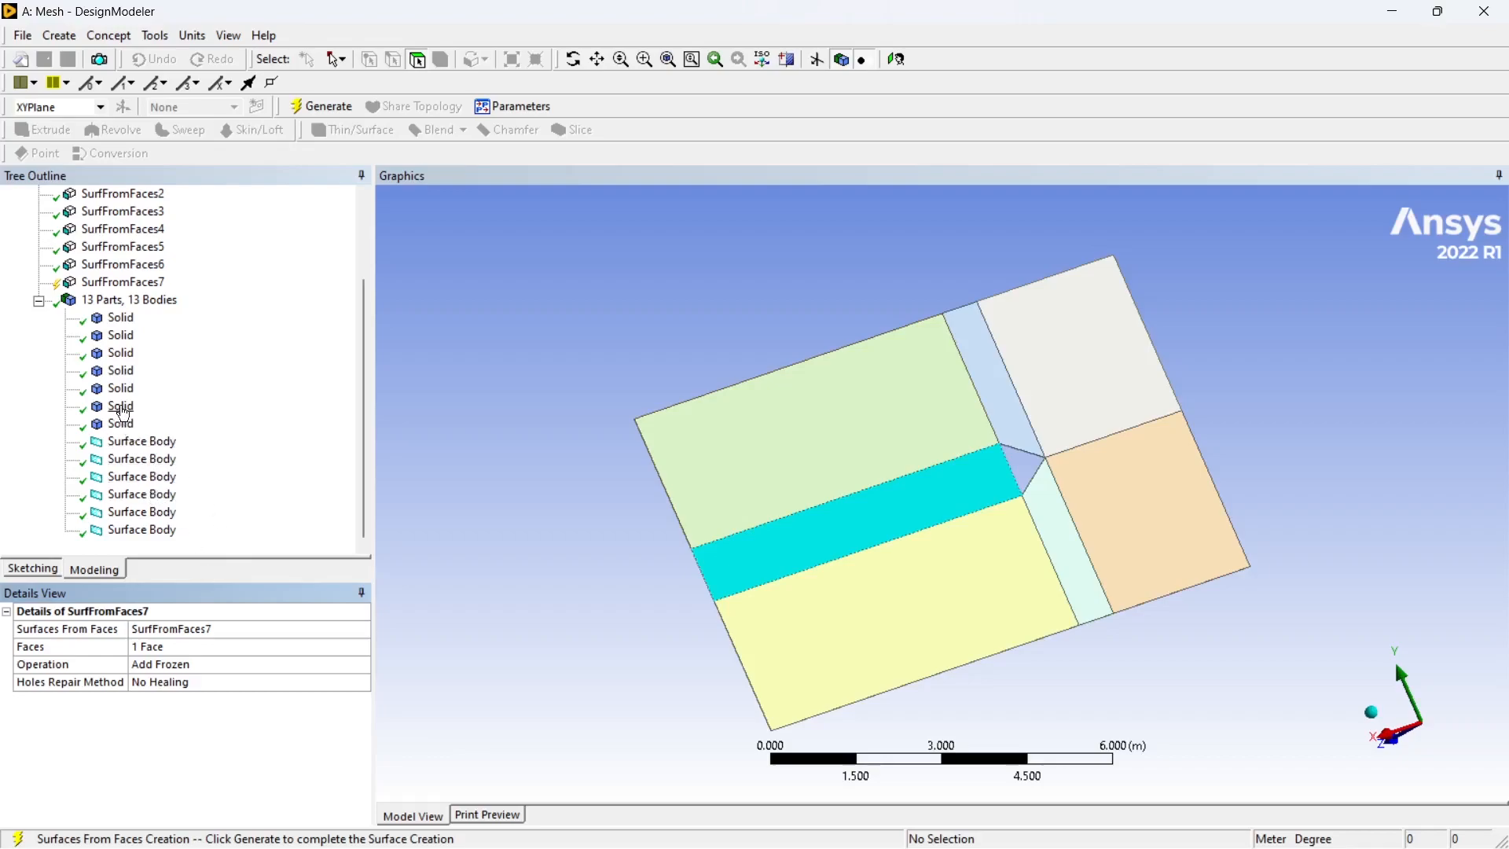
pyautogui.click(120, 425)
pyautogui.keyDown('shift'); pyautogui.click(122, 321); pyautogui.keyUp('shift')
pyautogui.rightClick(124, 326)
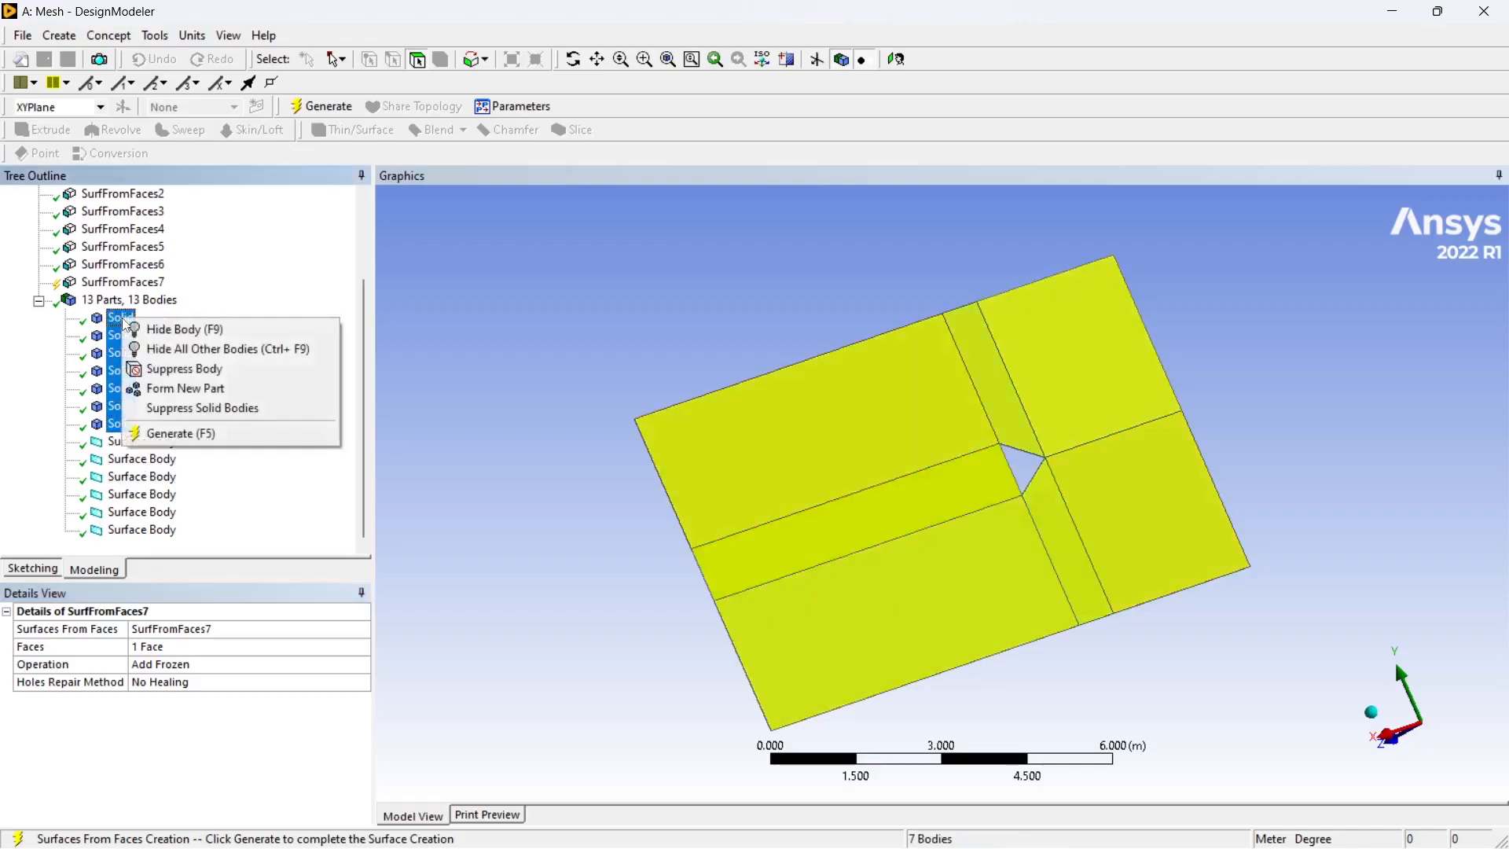
pyautogui.click(187, 369)
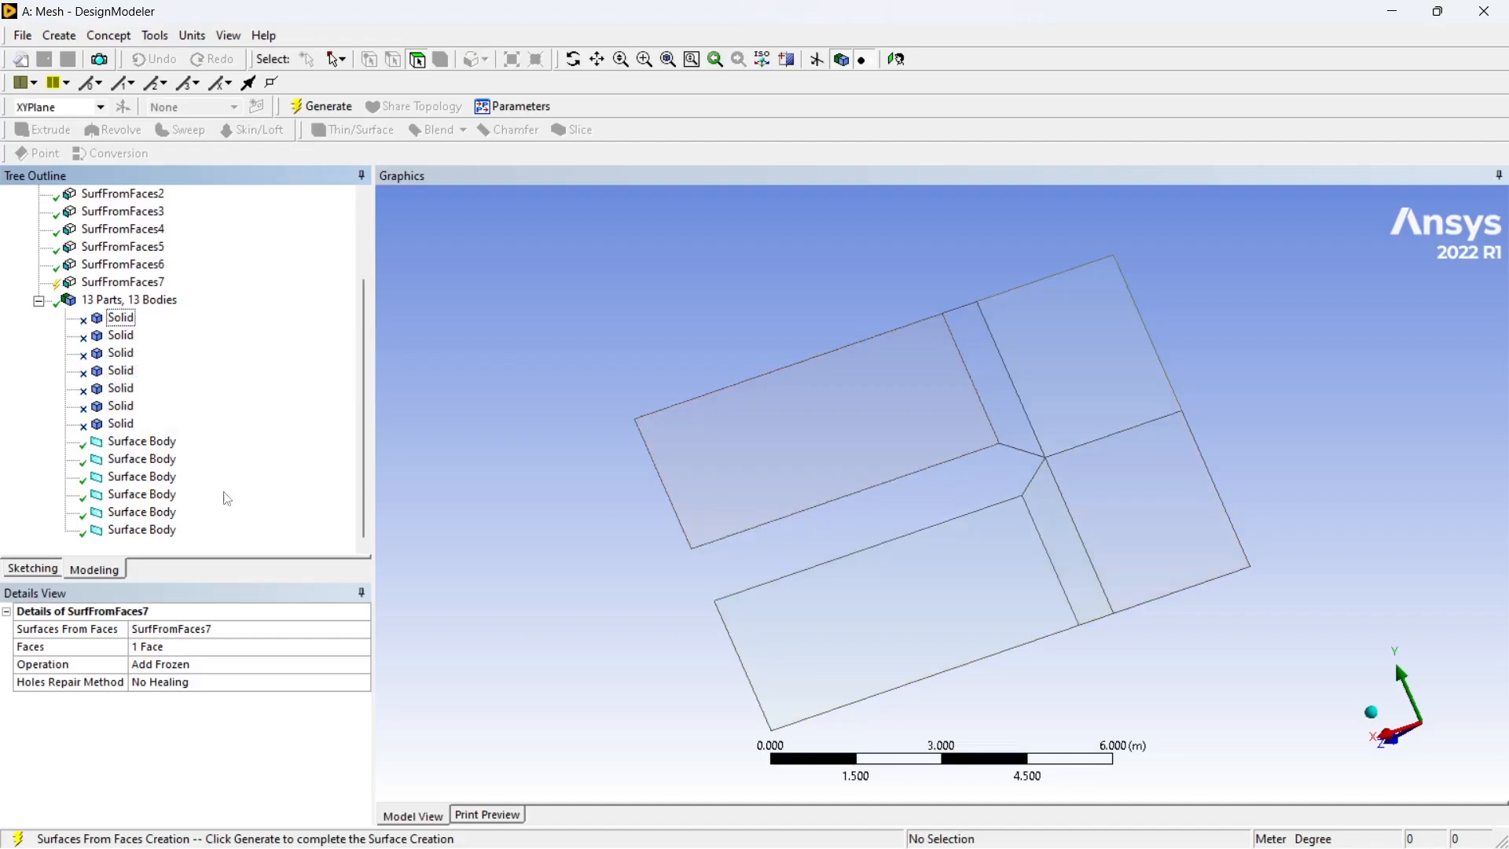
pyautogui.click(122, 318)
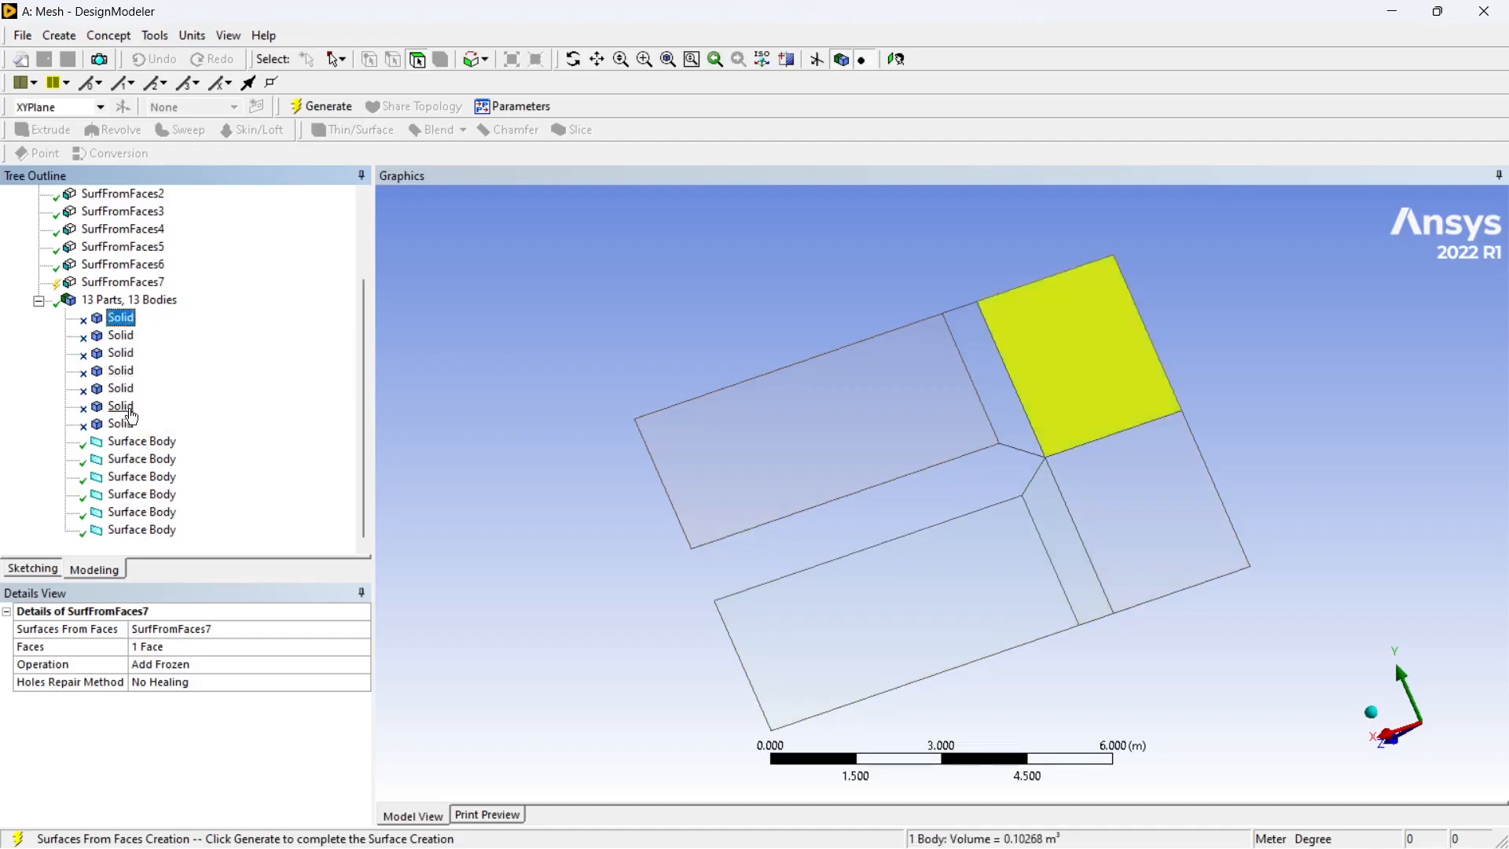
pyautogui.keyDown('shift'); pyautogui.click(122, 424); pyautogui.keyUp('shift')
pyautogui.rightClick(127, 426)
pyautogui.click(191, 460)
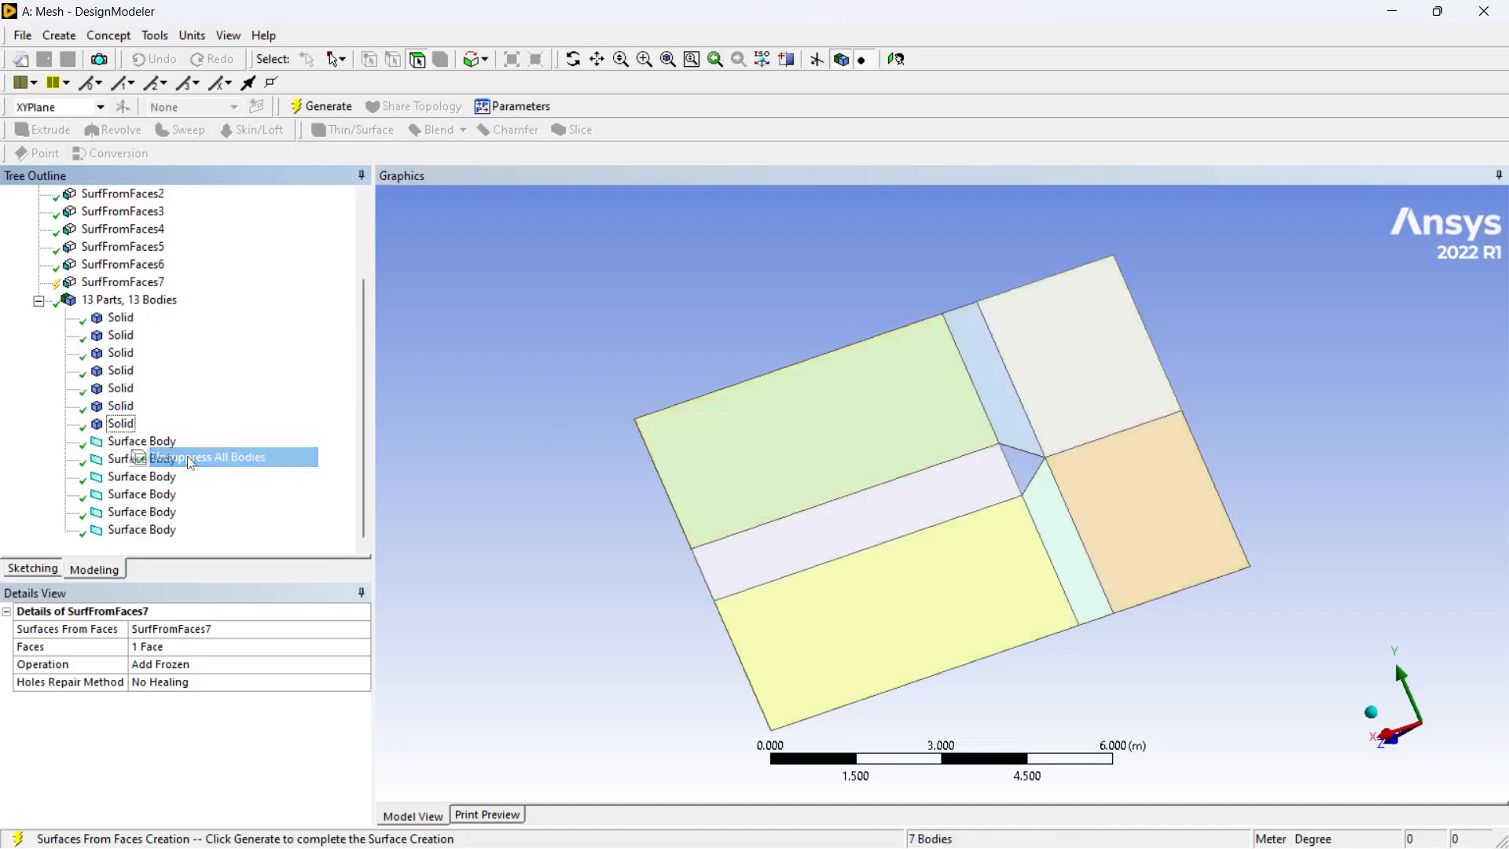
# Step: Generate the pending surface body of the middle downstream block
pyautogui.click(108, 35)
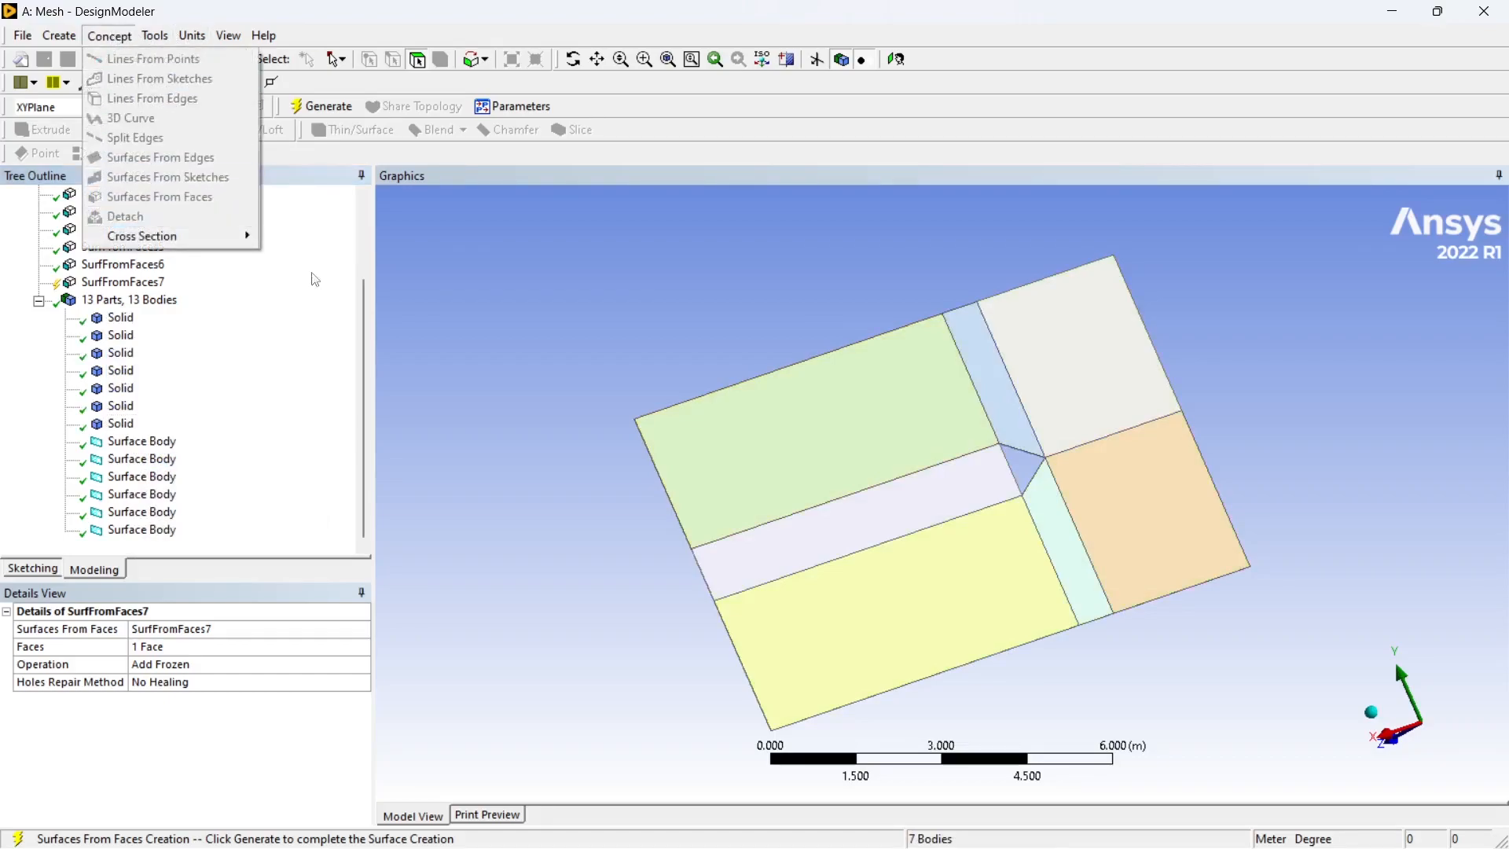
pyautogui.click(291, 355)
pyautogui.click(321, 106)
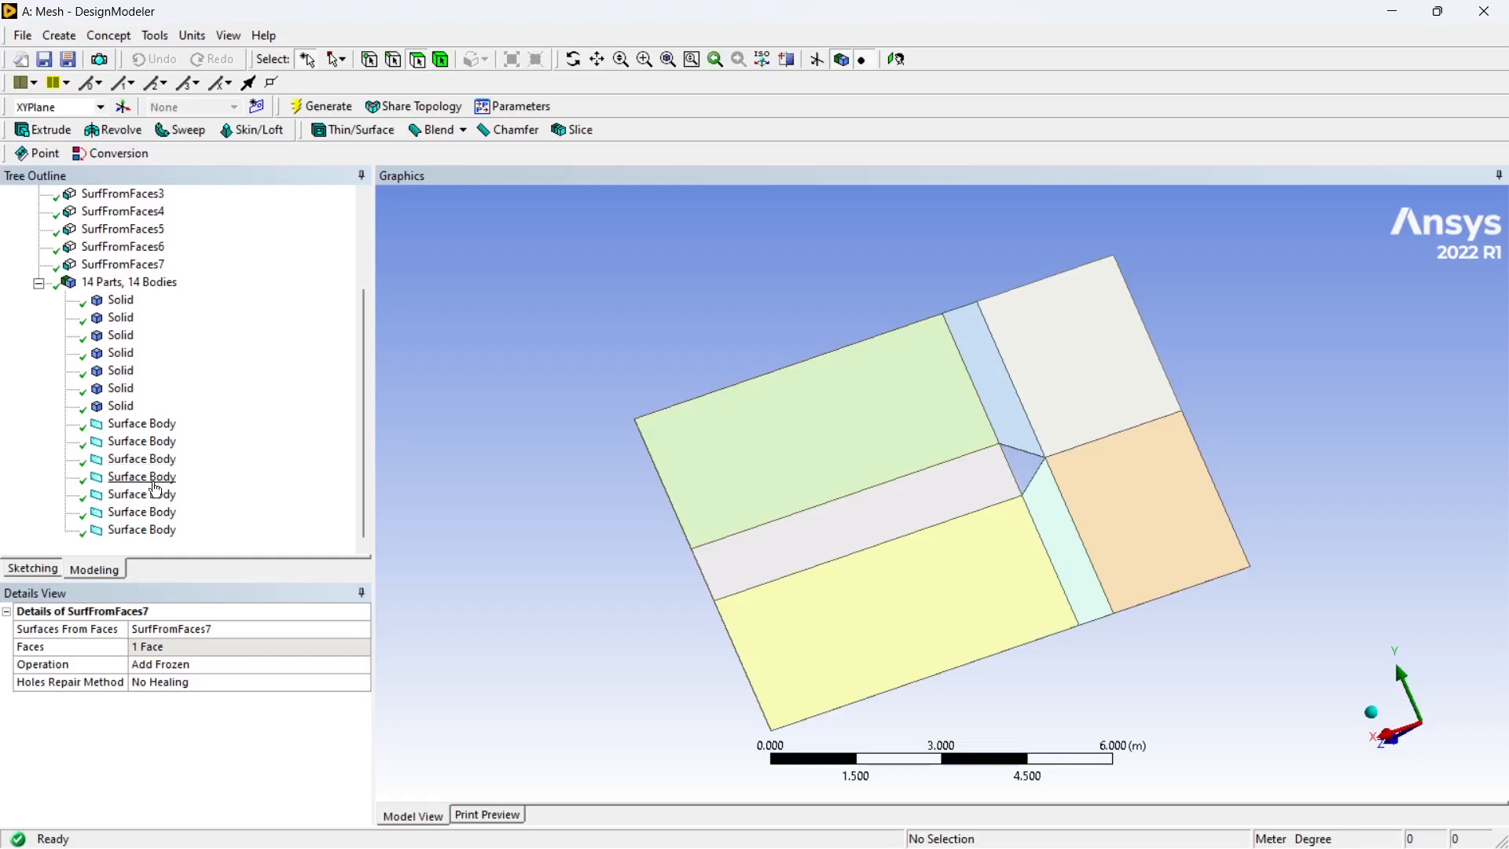
# Step: Suppress all seven solid bodies so that only the surface bodies stay active
pyautogui.click(121, 406)
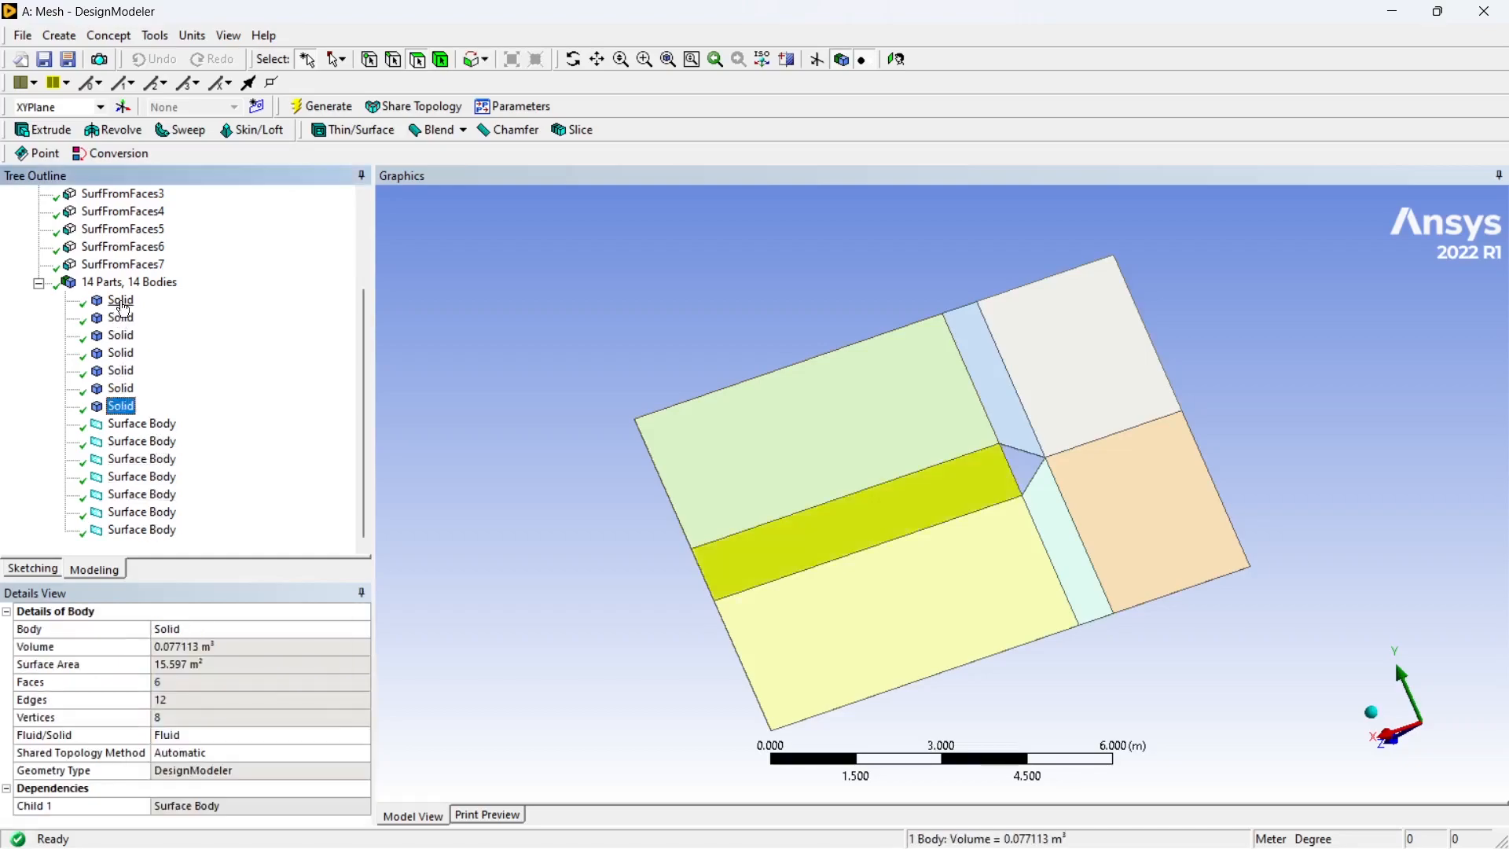
pyautogui.keyDown('shift'); pyautogui.click(122, 303); pyautogui.keyUp('shift')
pyautogui.rightClick(123, 309)
pyautogui.click(193, 353)
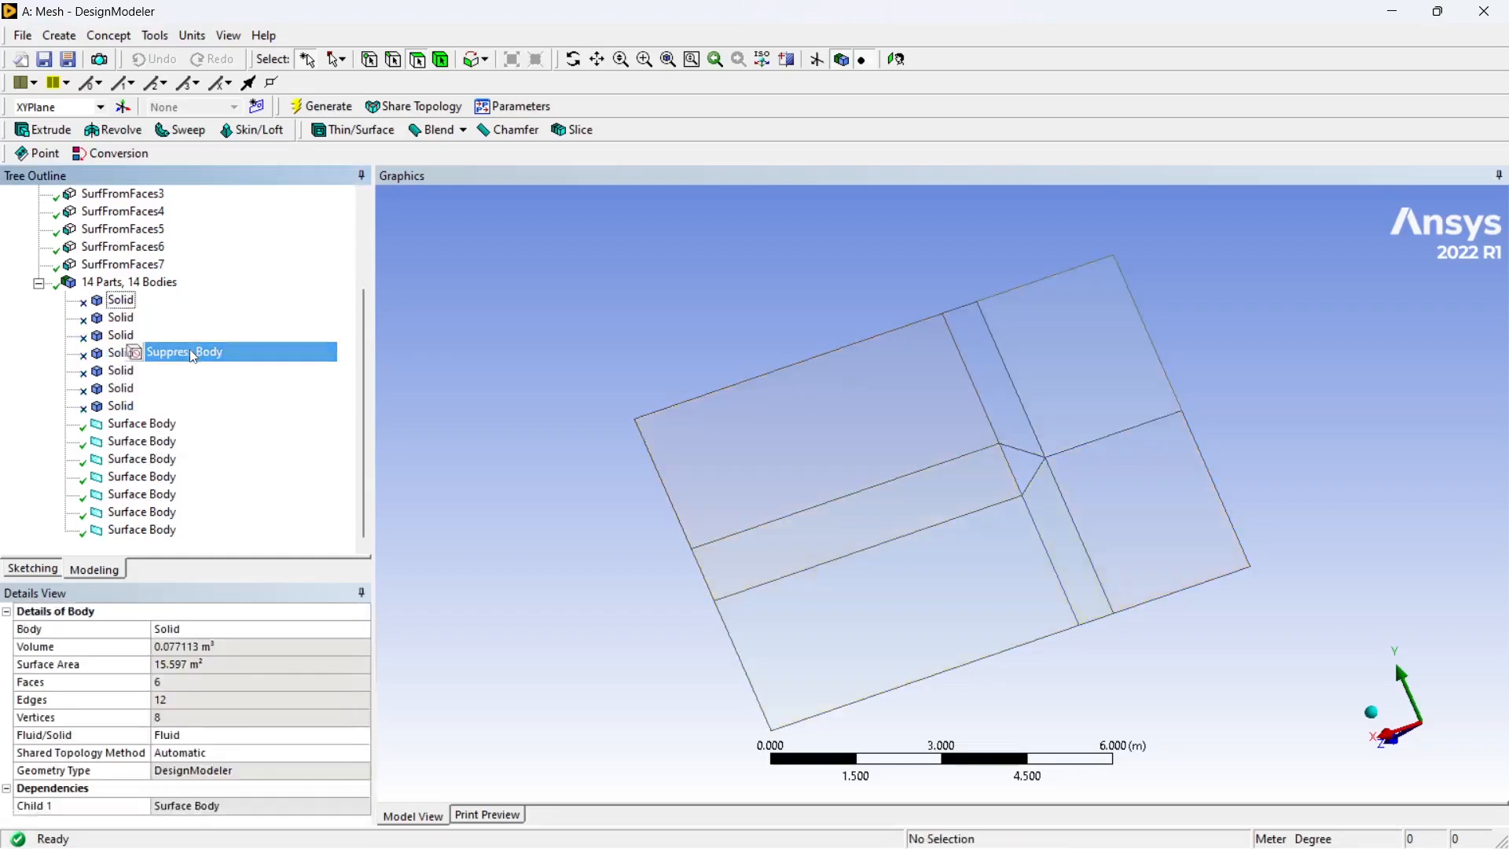
# Step: Check the surface bodies individually and together, including their Fluid/Solid setting, and face the XY plane
pyautogui.moveTo(607, 454); pyautogui.dragTo(1131, 438, button='middle')
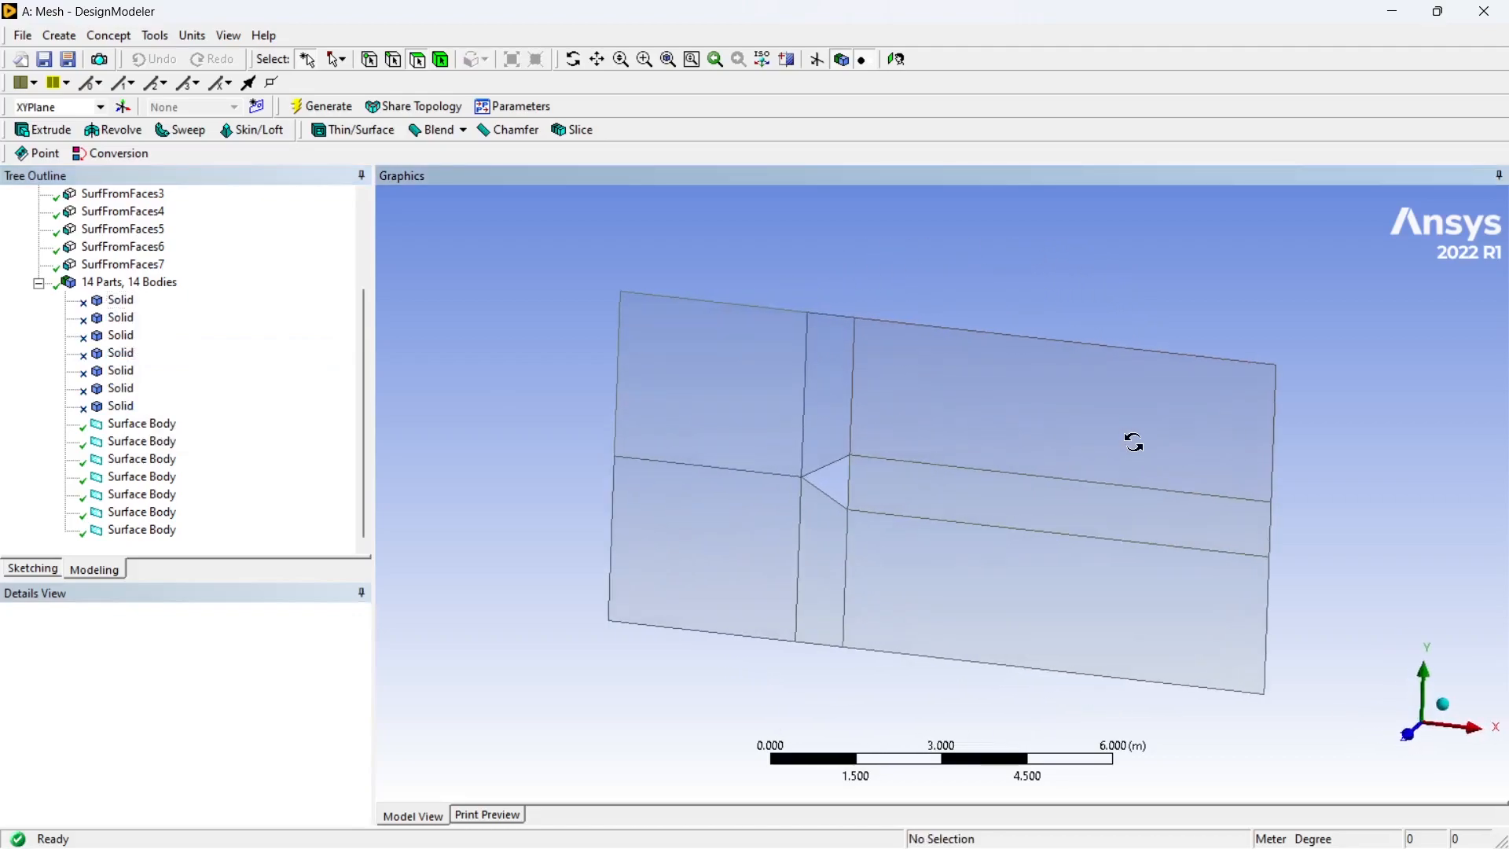
pyautogui.click(137, 441)
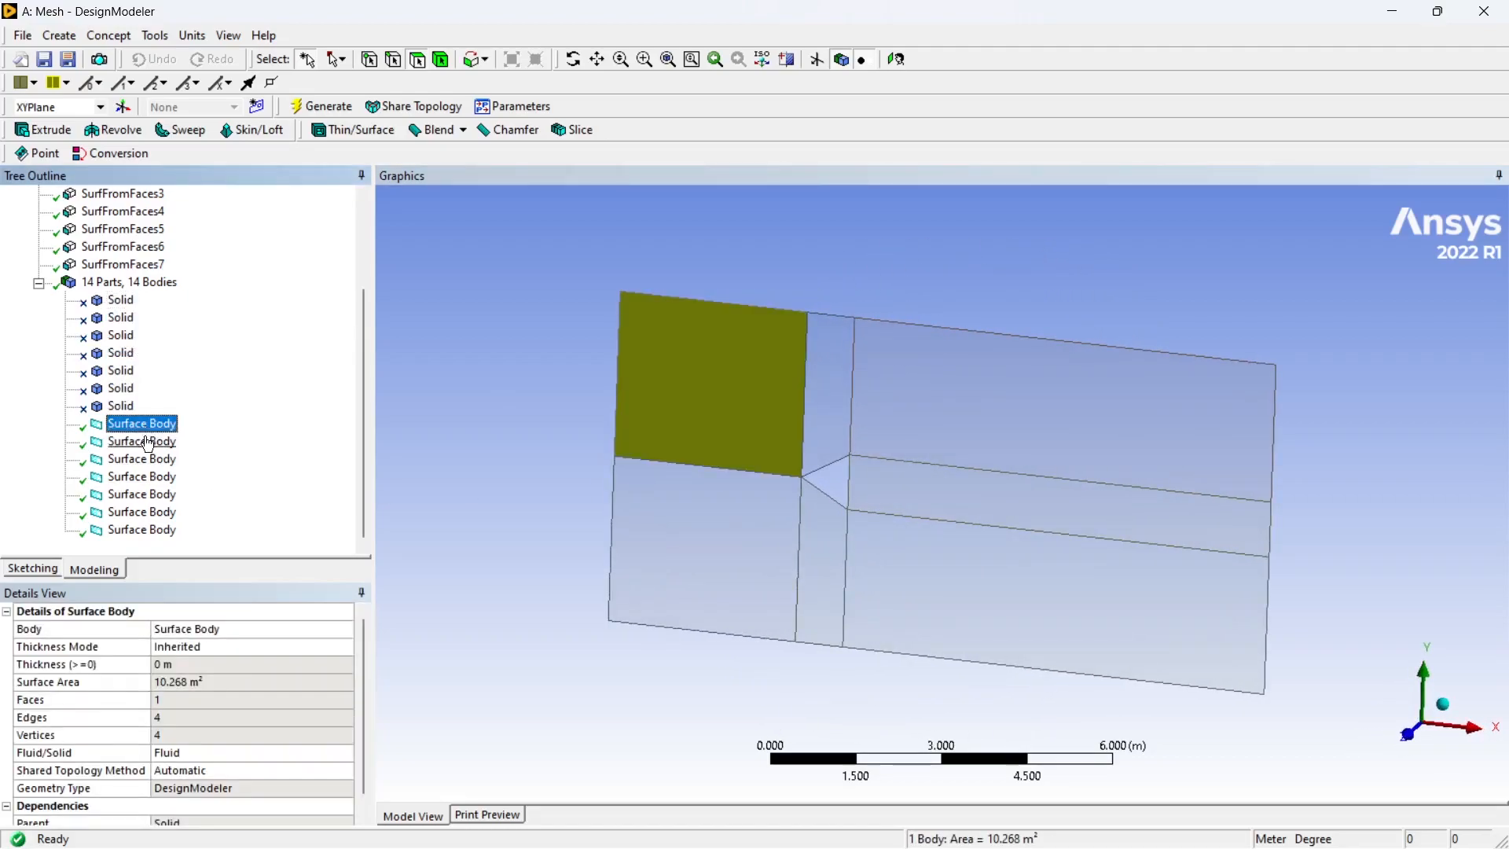
pyautogui.click(149, 477)
pyautogui.click(149, 494)
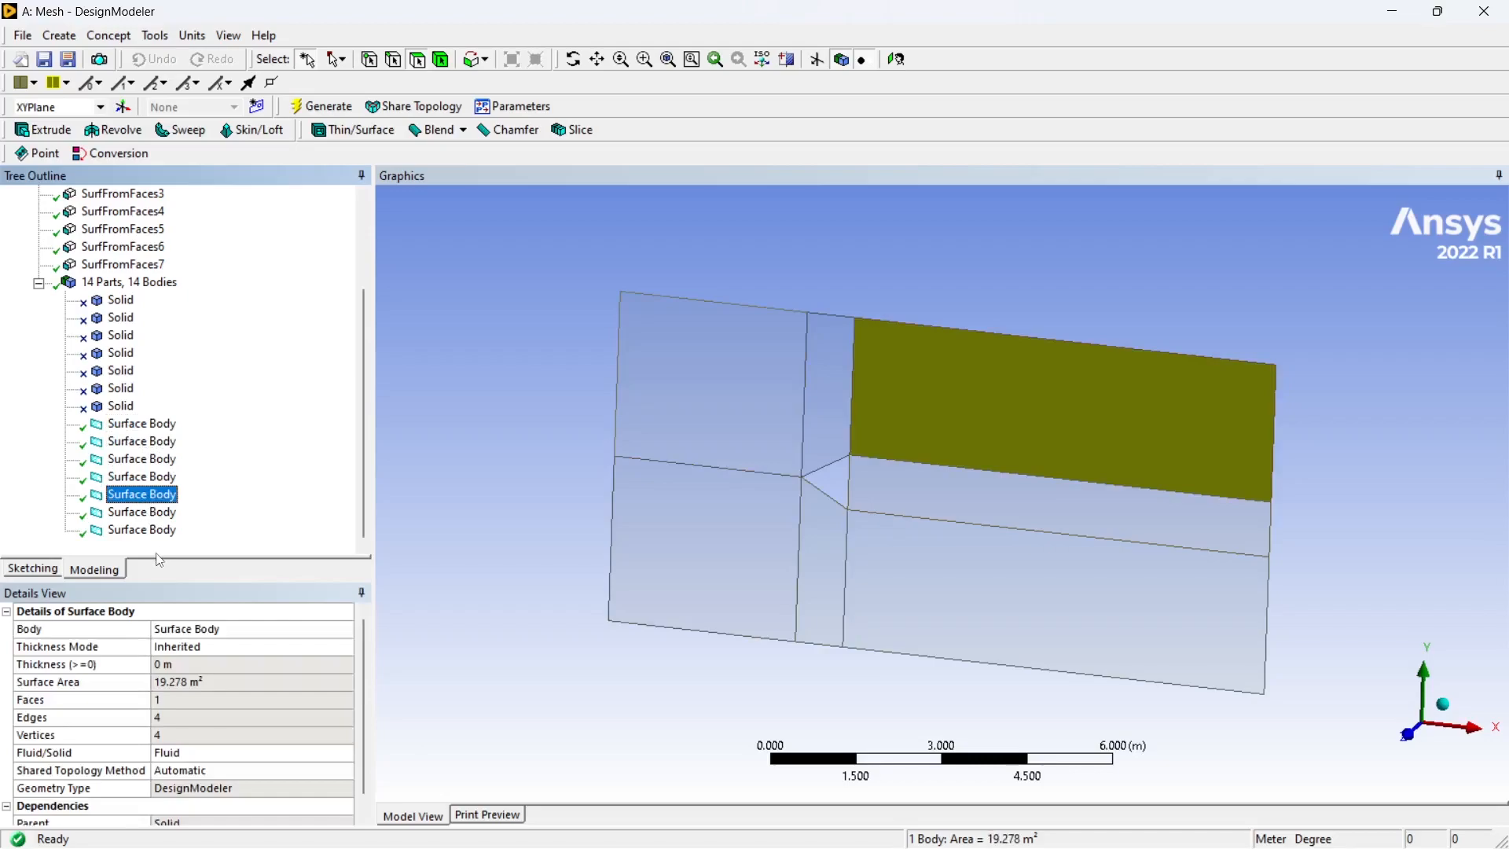
pyautogui.click(140, 531)
pyautogui.click(136, 424)
pyautogui.keyDown('shift'); pyautogui.click(138, 530); pyautogui.keyUp('shift')
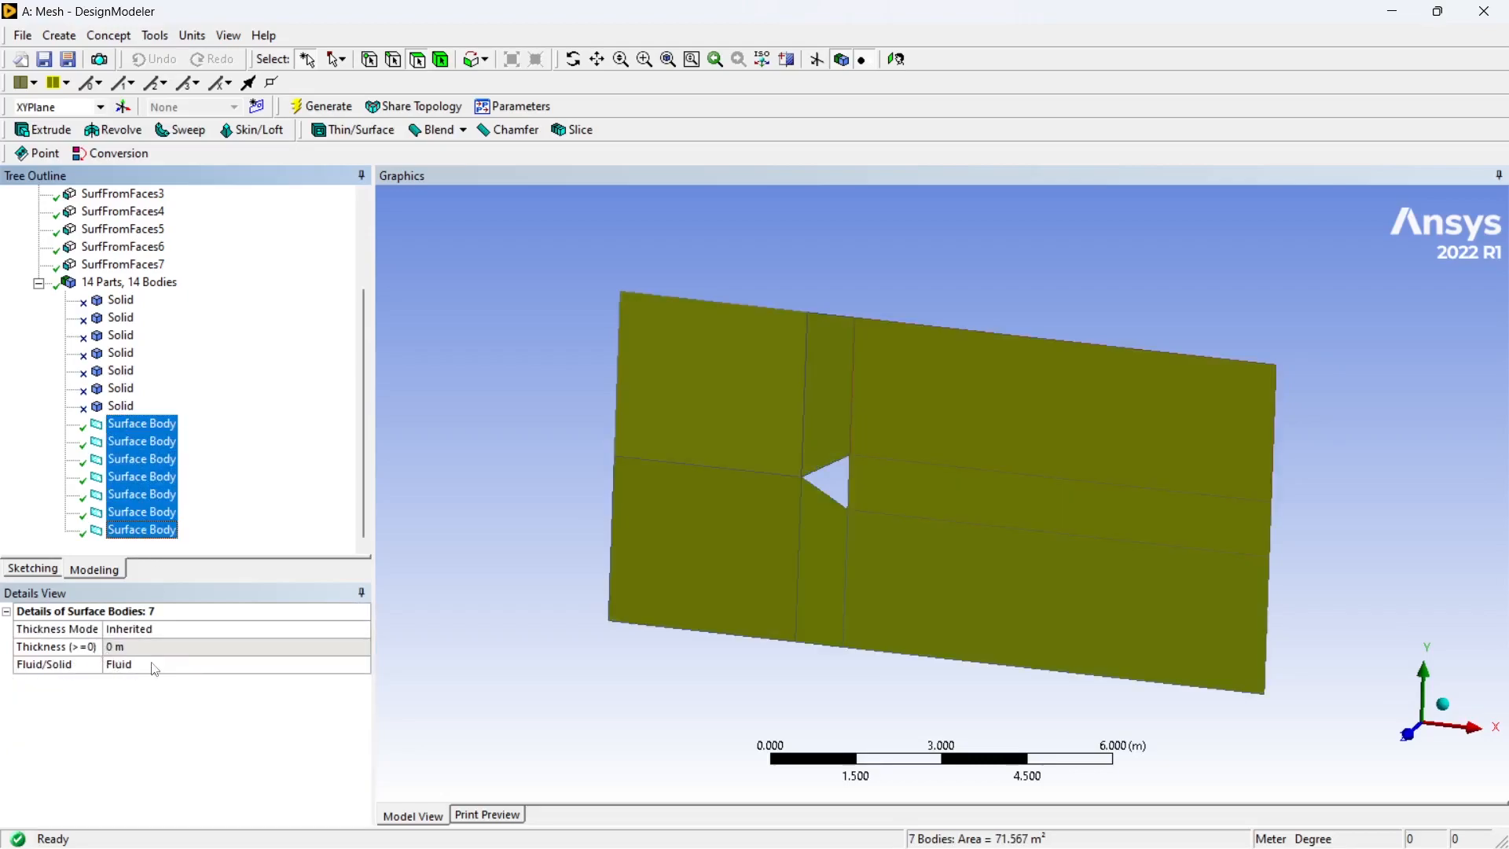
pyautogui.click(531, 474)
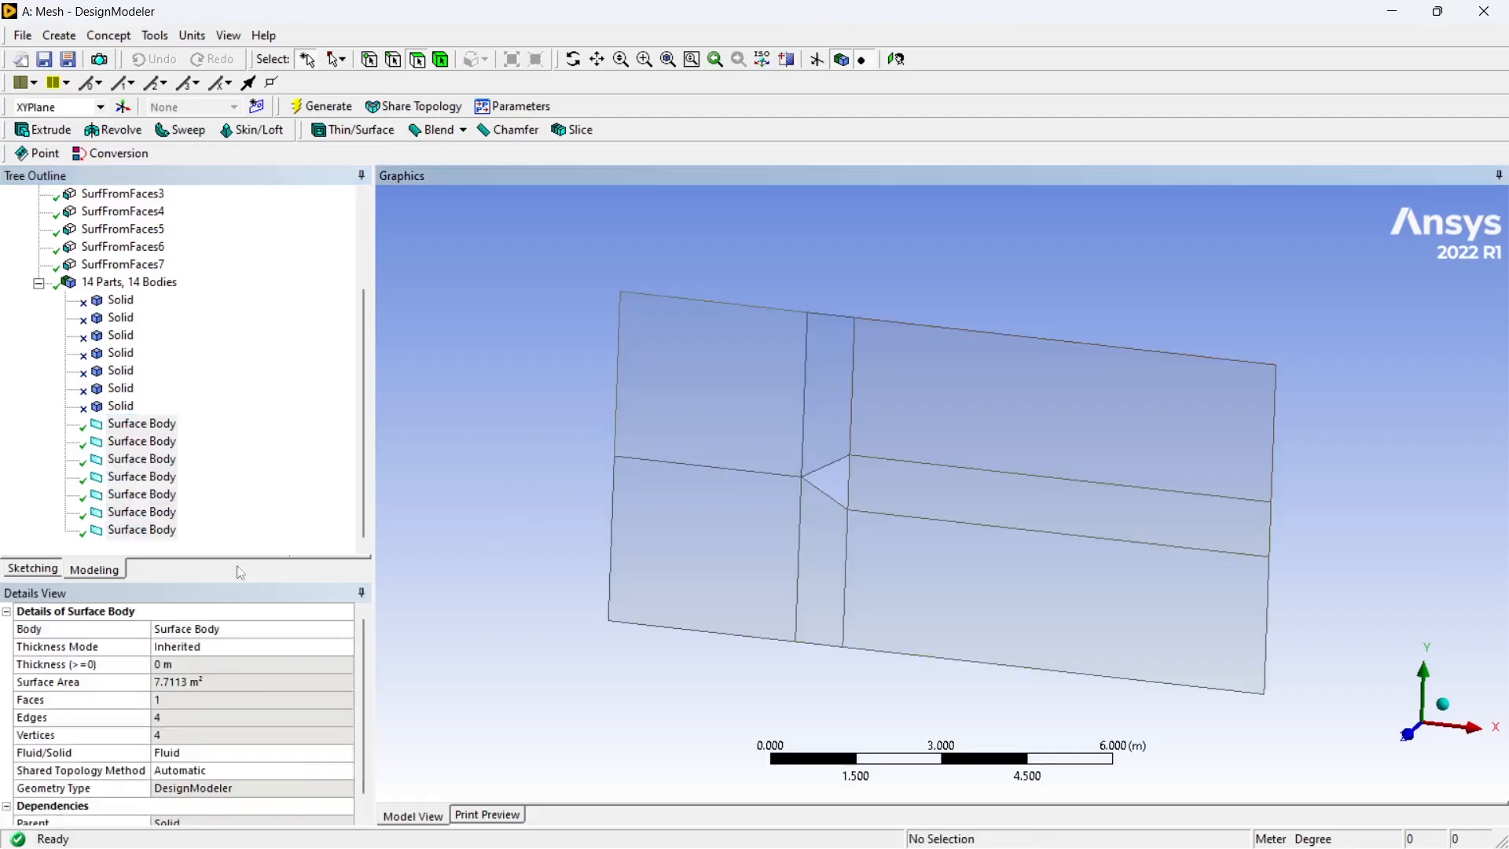
pyautogui.click(1408, 721)
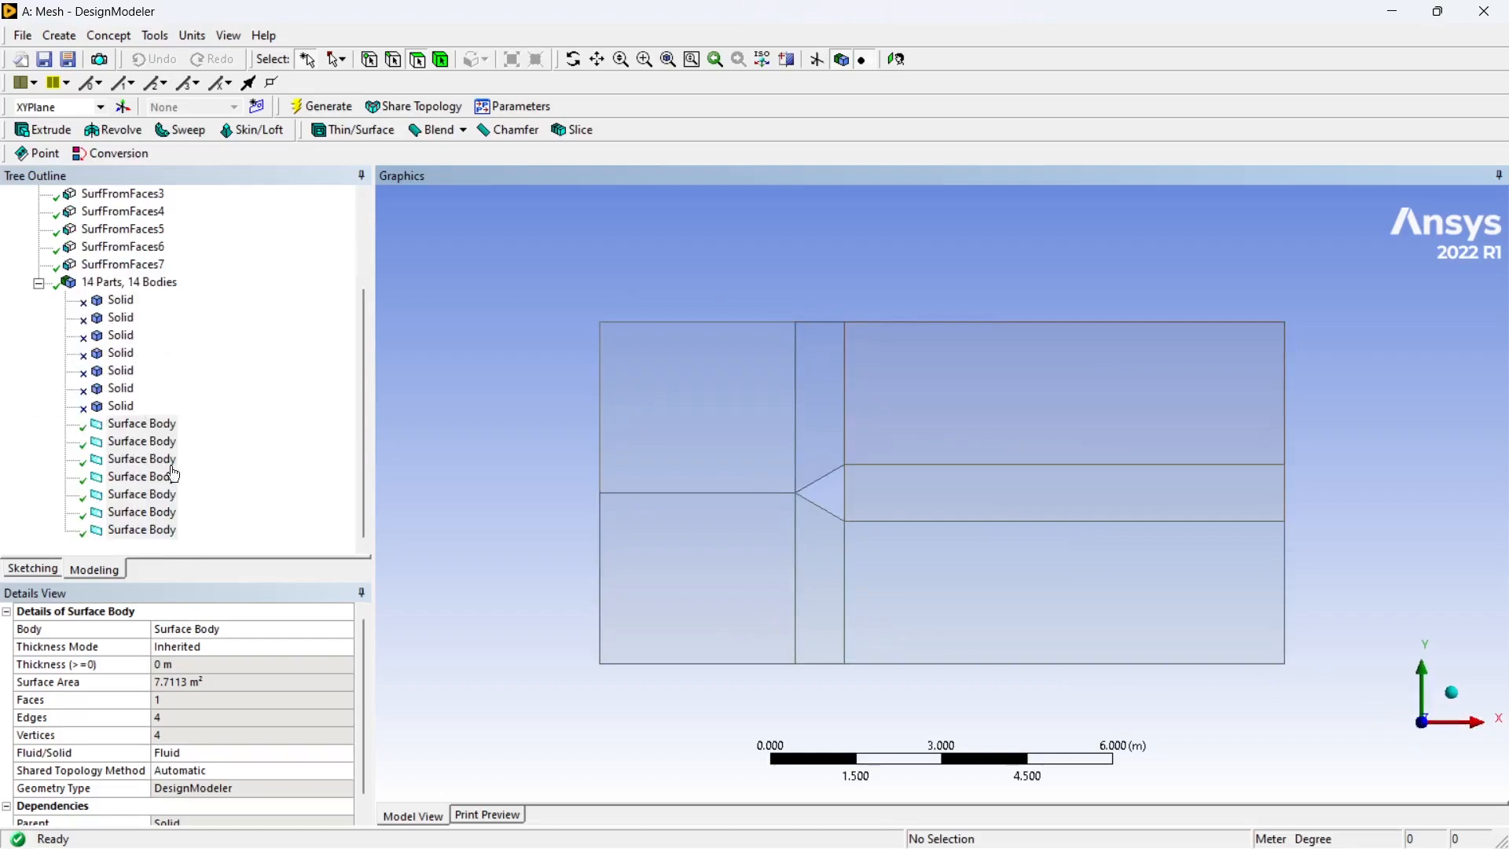
# Step: Form one new part from all seven suppressed solids and seven surface bodies, and regenerate the model
pyautogui.click(120, 300)
pyautogui.keyDown('shift'); pyautogui.click(149, 530); pyautogui.keyUp('shift')
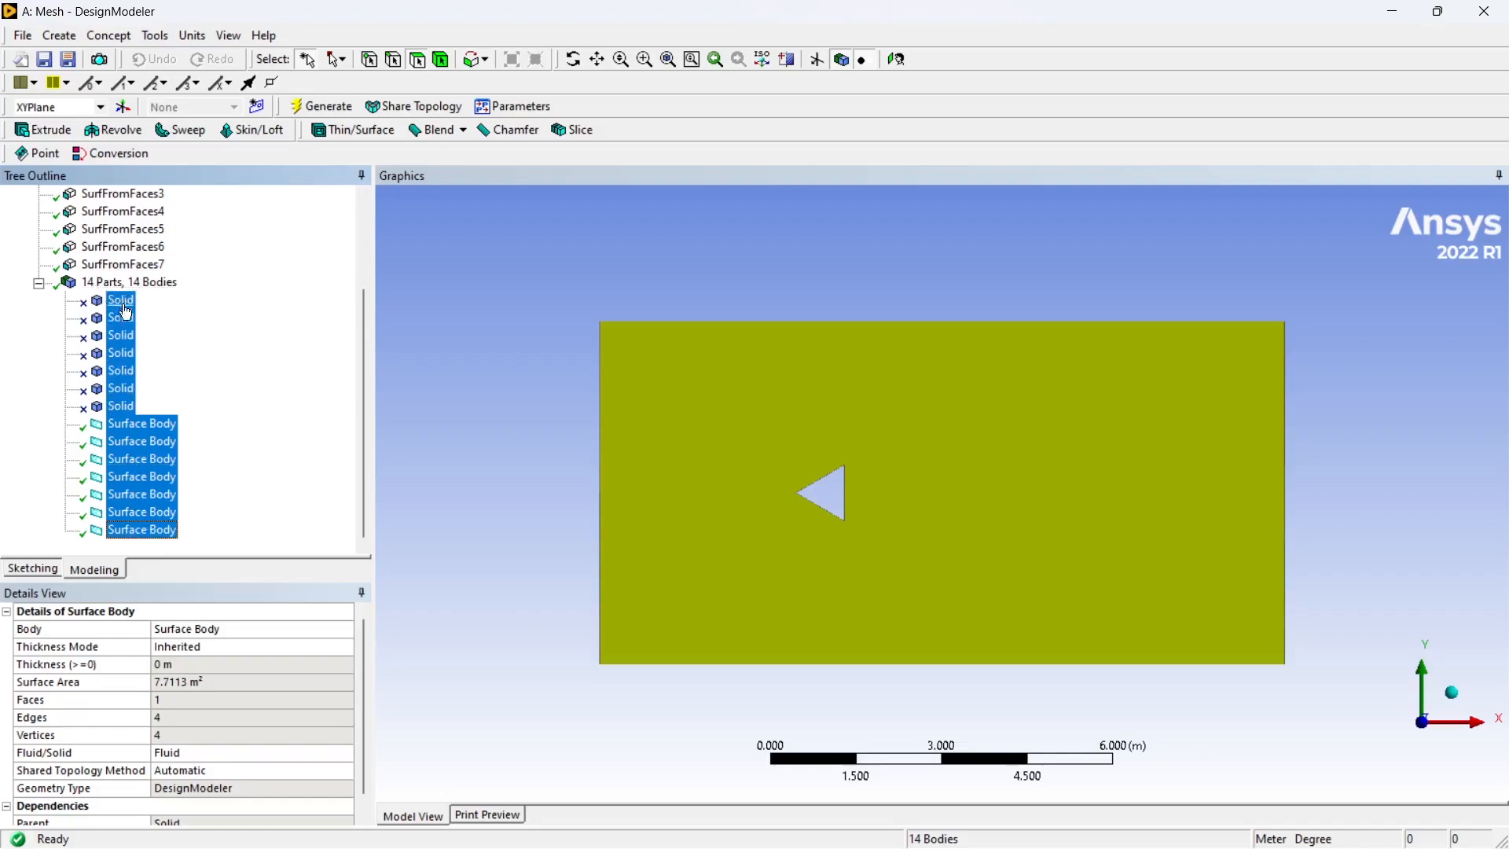
pyautogui.rightClick(138, 537)
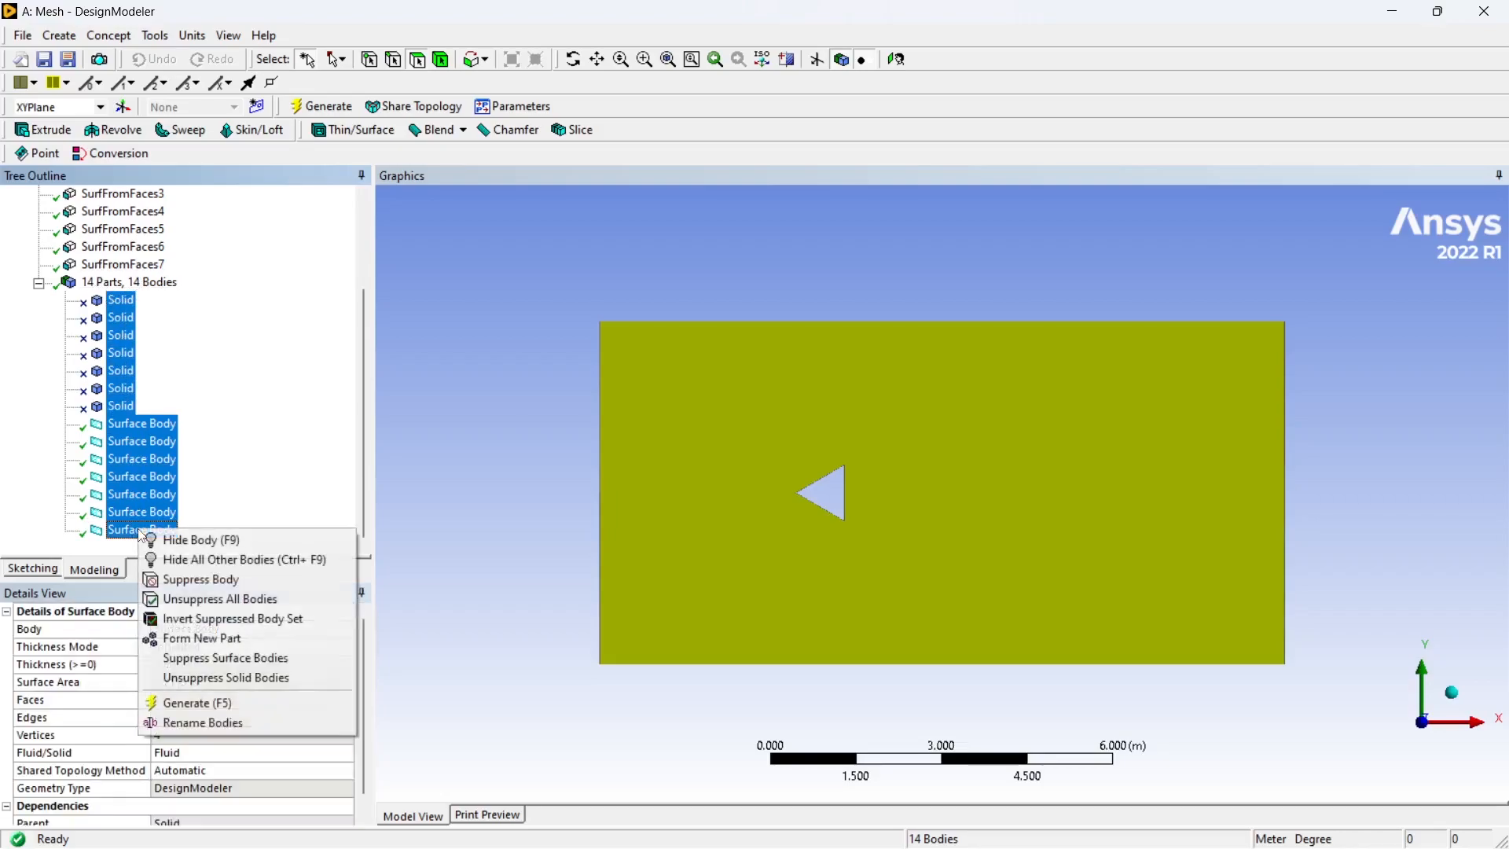
pyautogui.click(223, 641)
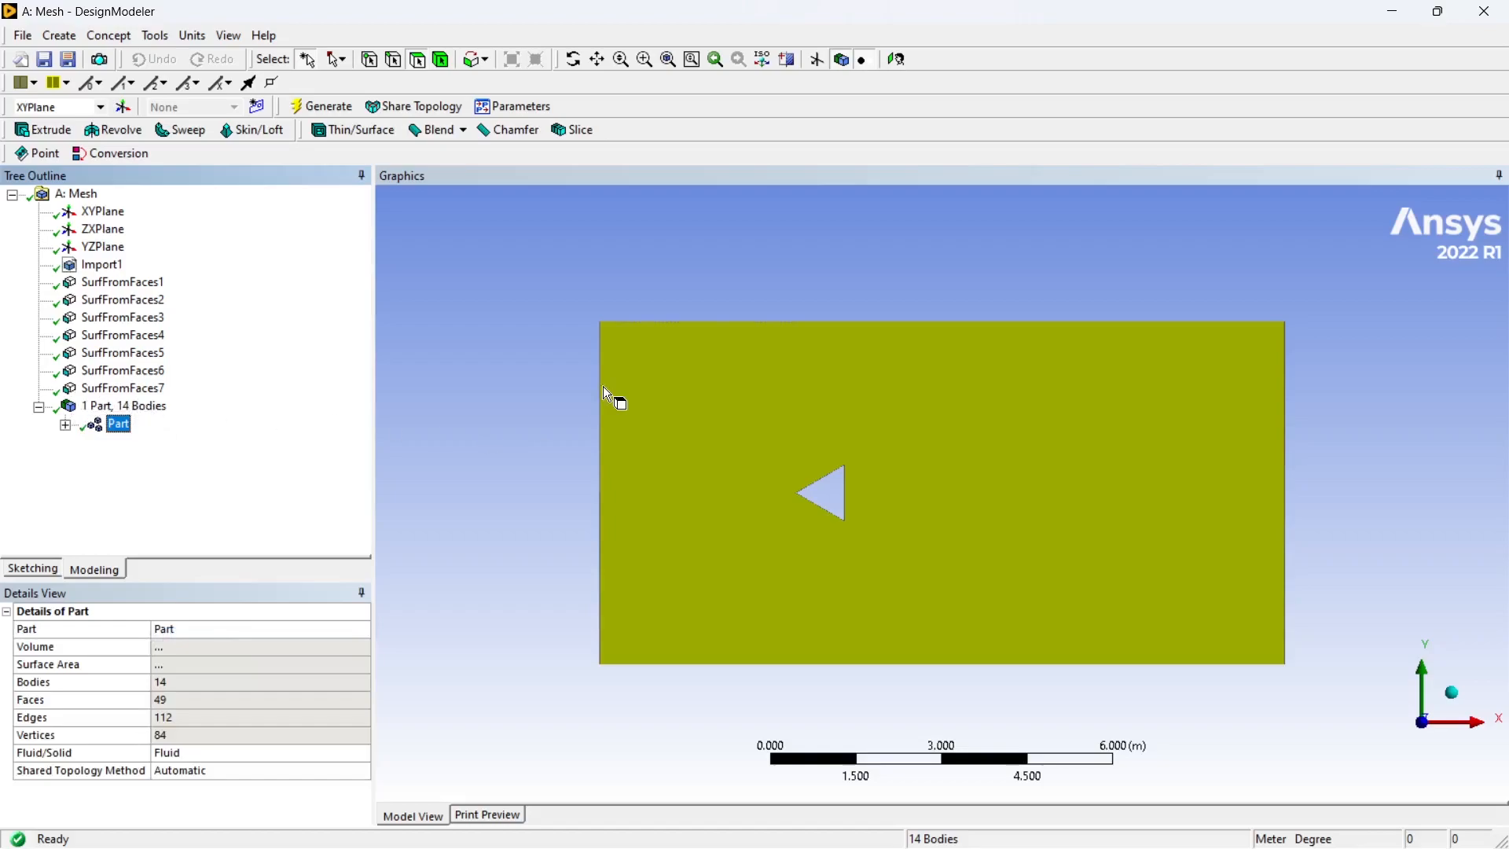
pyautogui.click(488, 383)
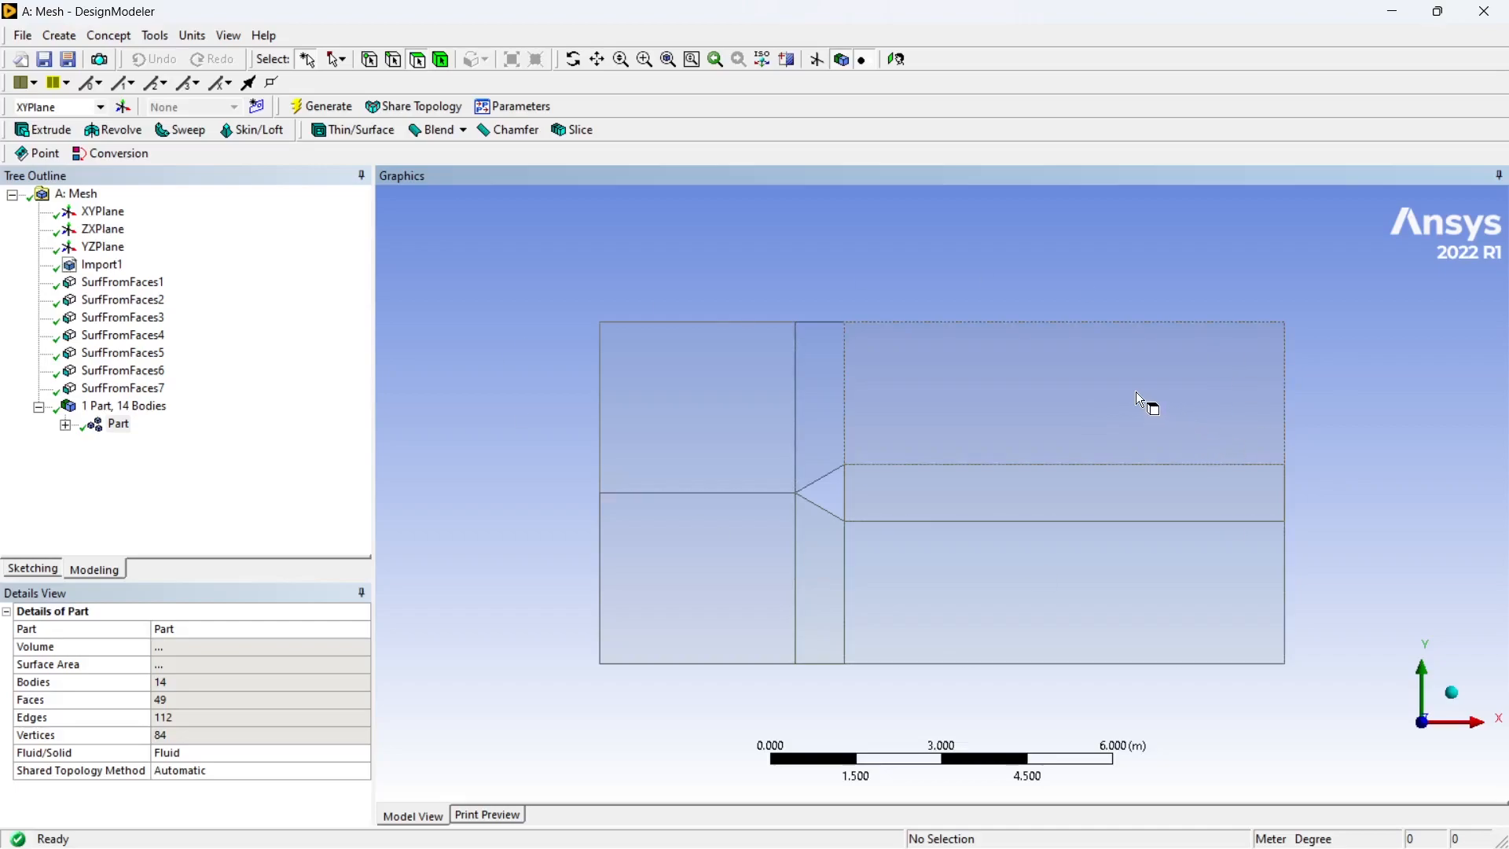
pyautogui.click(66, 425)
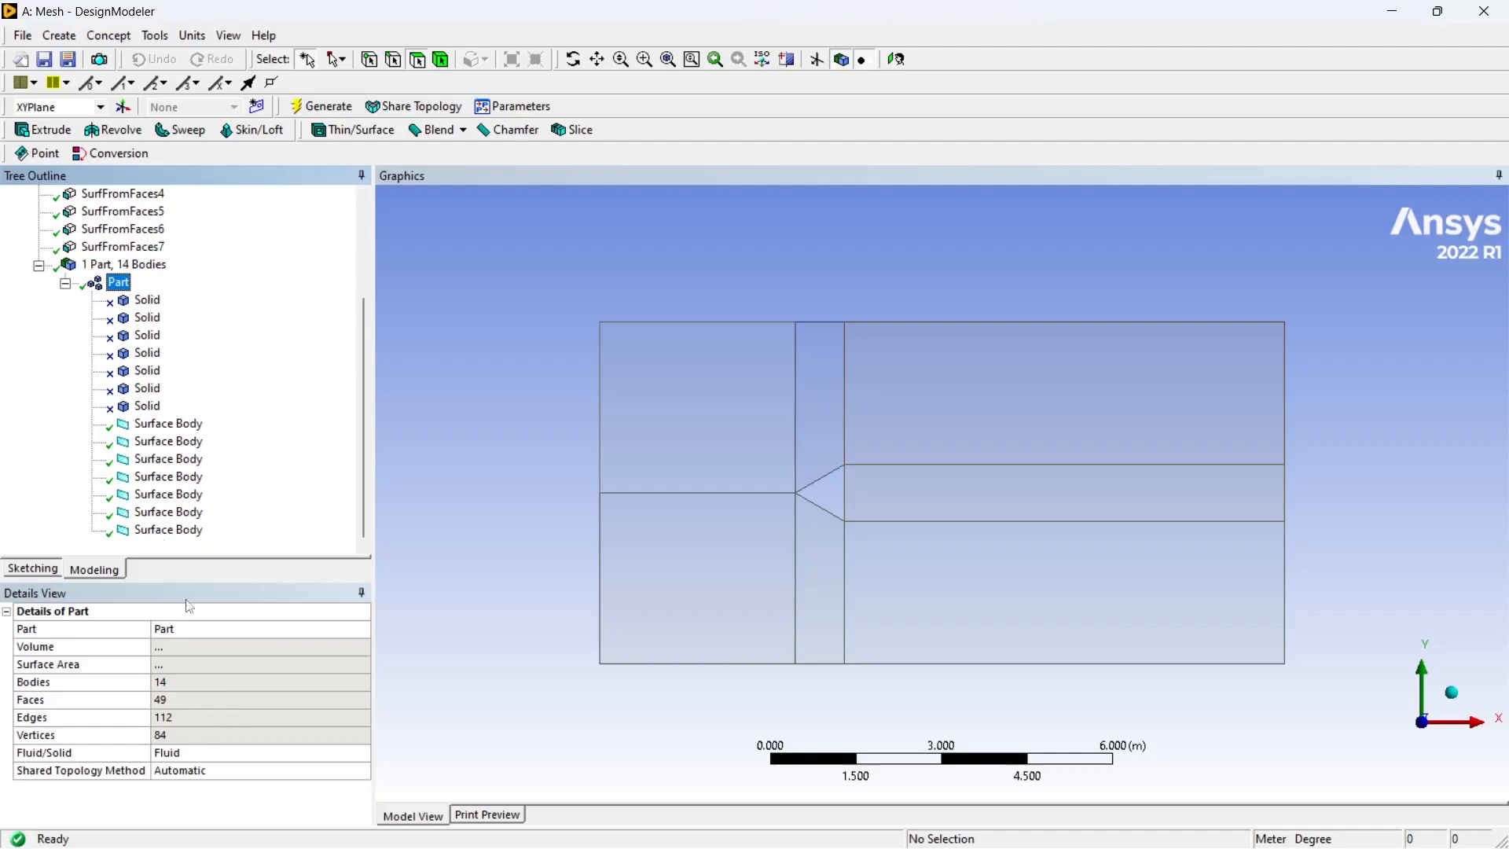
pyautogui.click(38, 265)
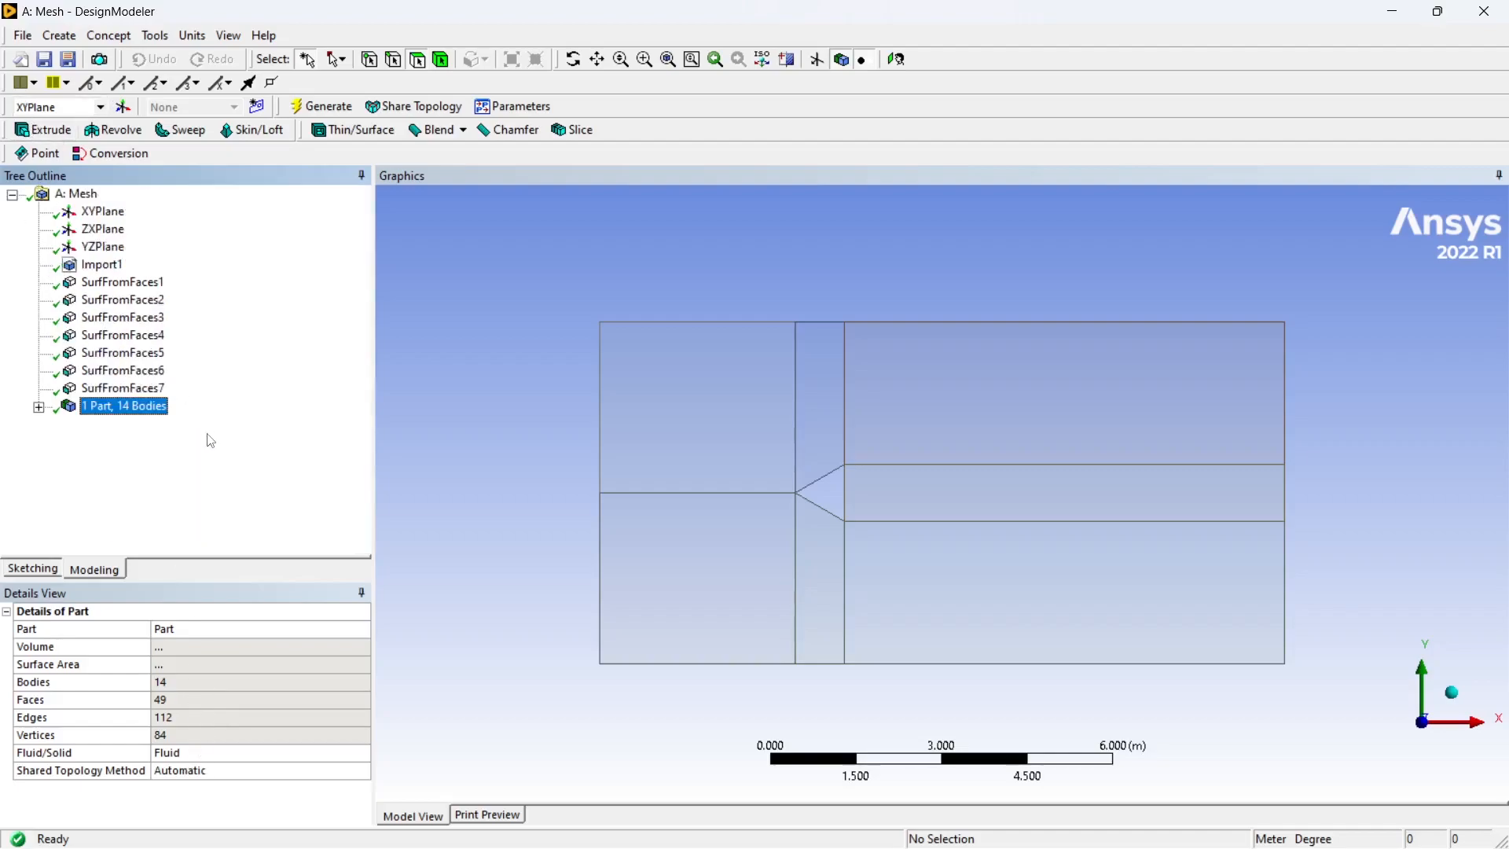
pyautogui.click(321, 106)
pyautogui.click(491, 281)
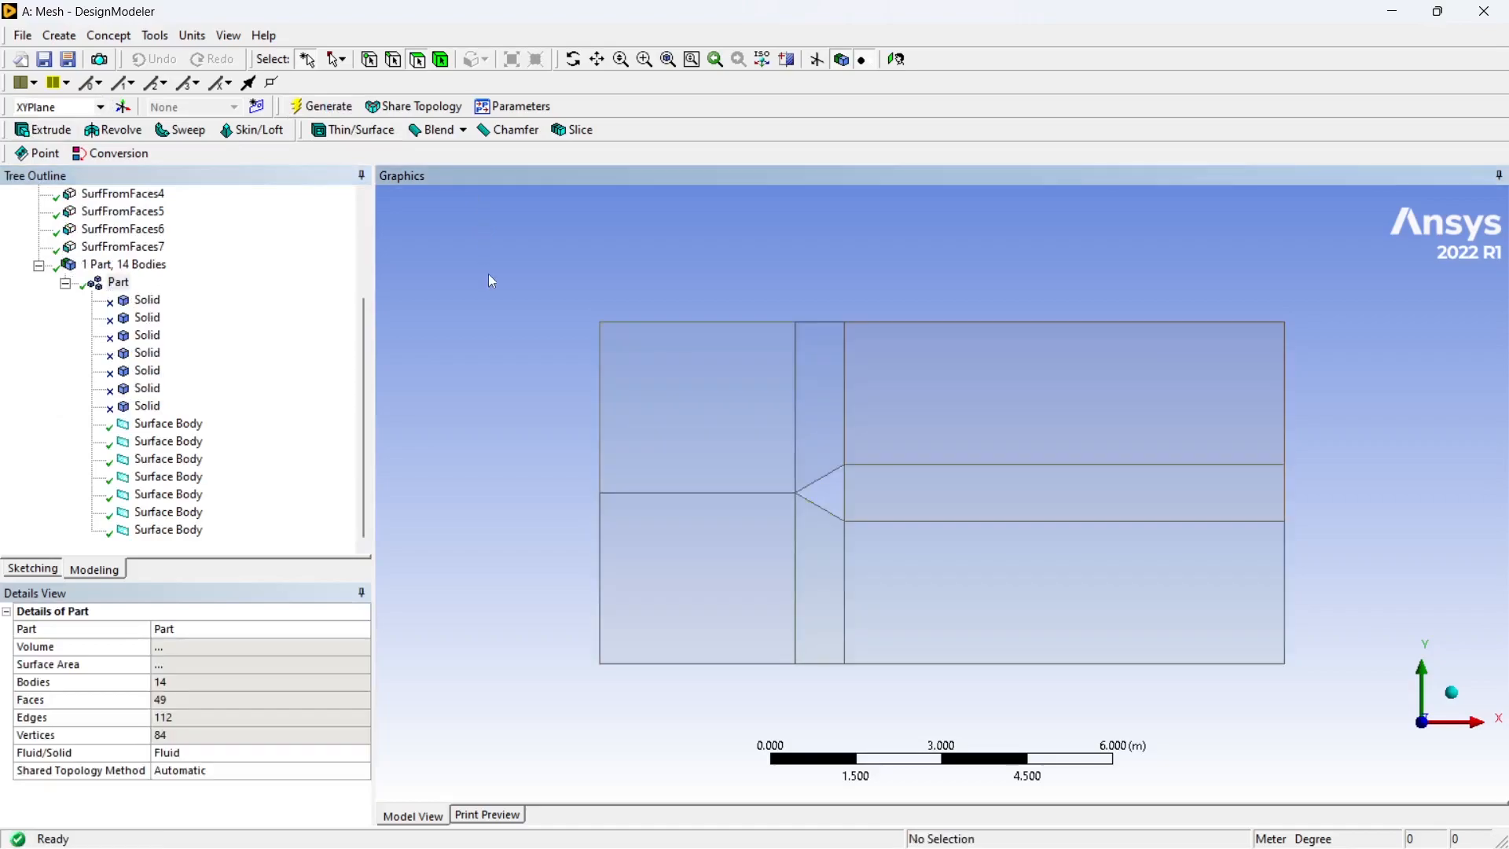
# Step: Close DesignModeler and open the project's Mesh component for editing in Ansys Meshing
pyautogui.click(1484, 12)
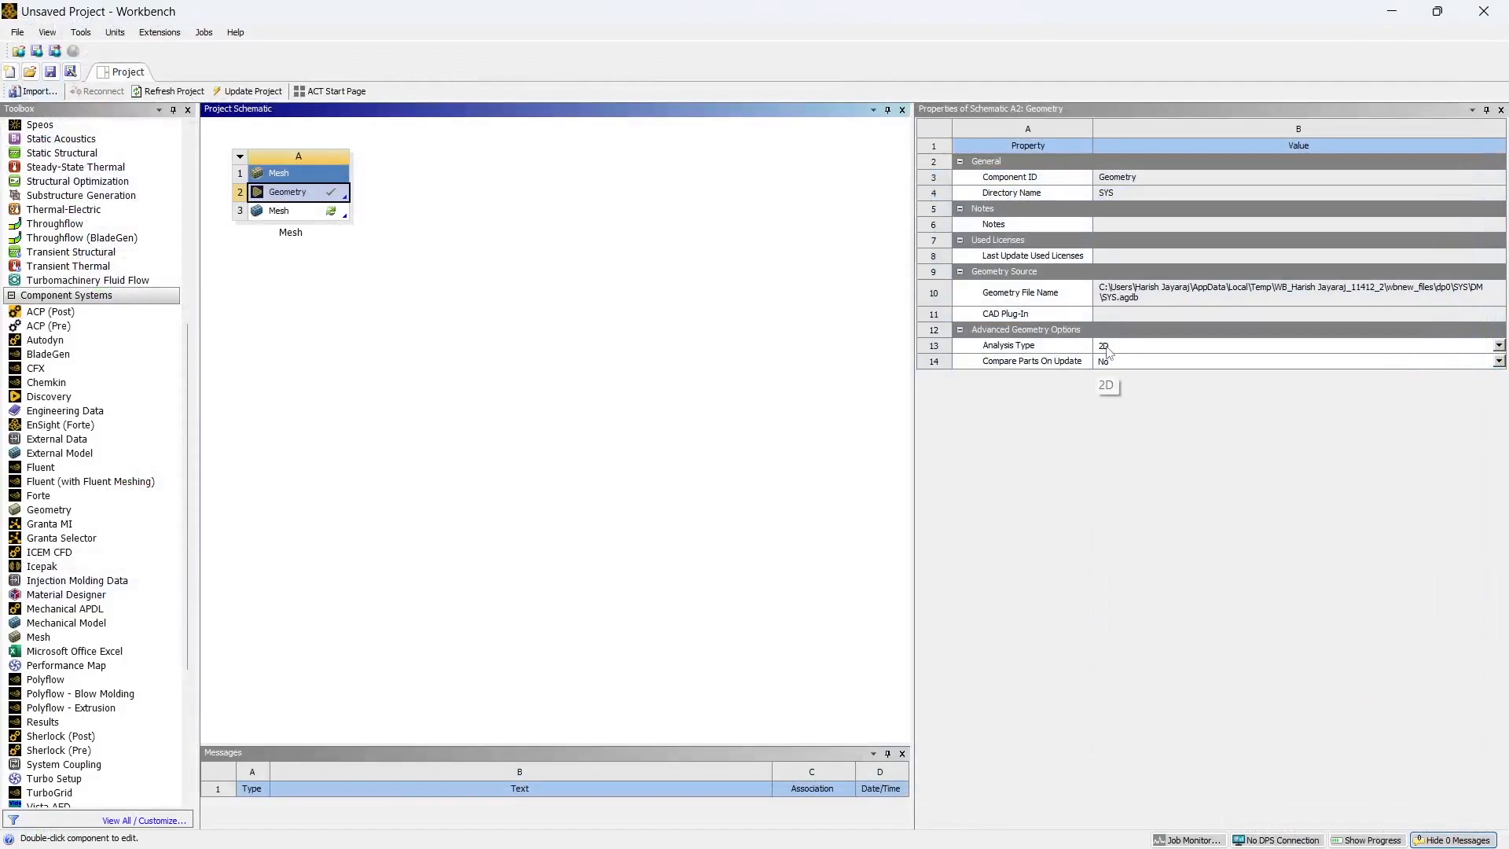
pyautogui.rightClick(281, 212)
pyautogui.click(324, 223)
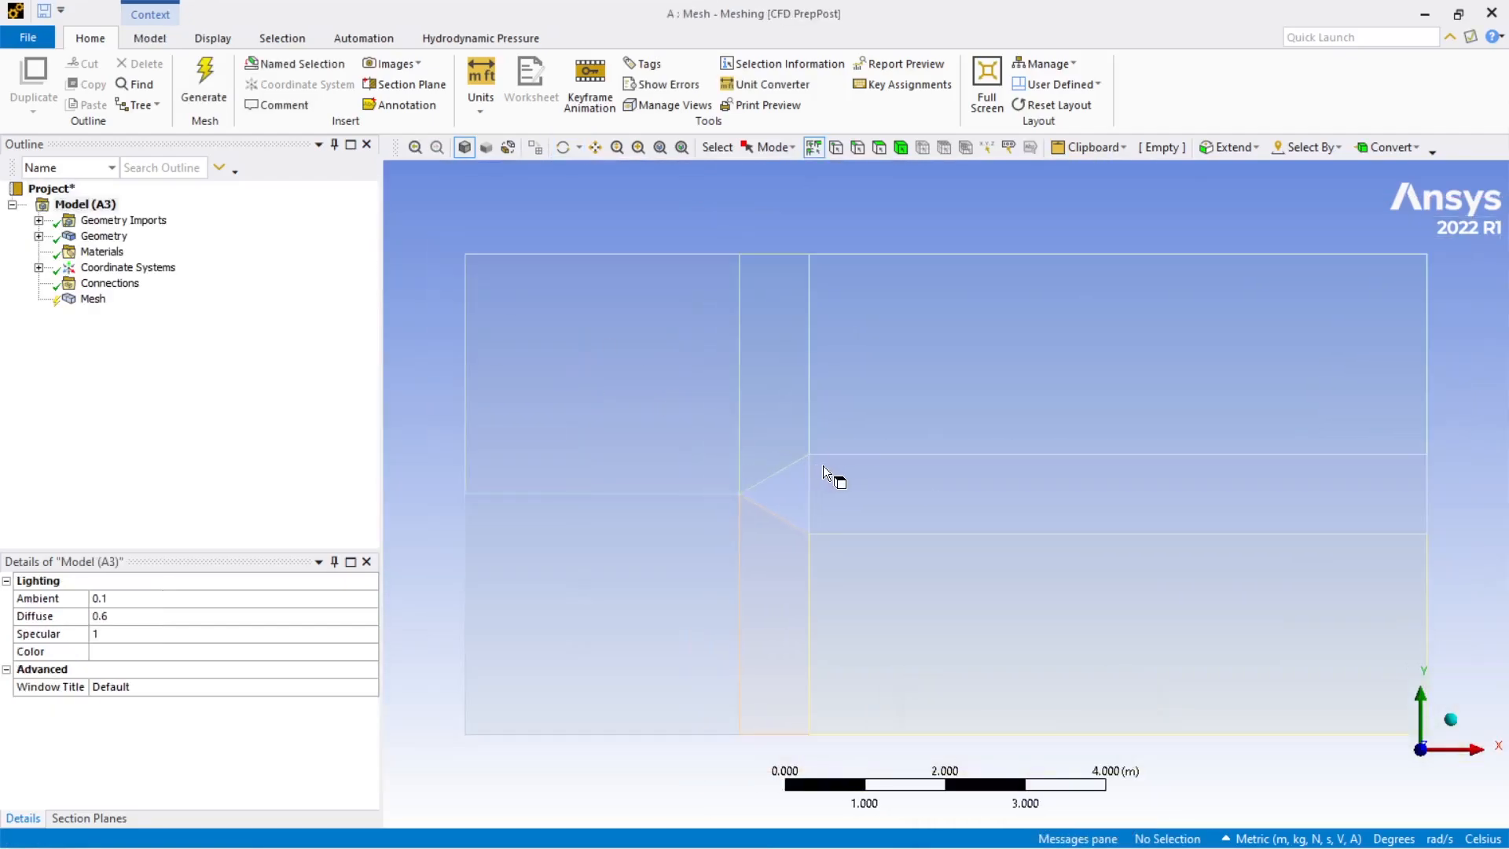
# Step: Set the mesh's Physics Preference to CFD
pyautogui.scroll(-2, 1011, 536)
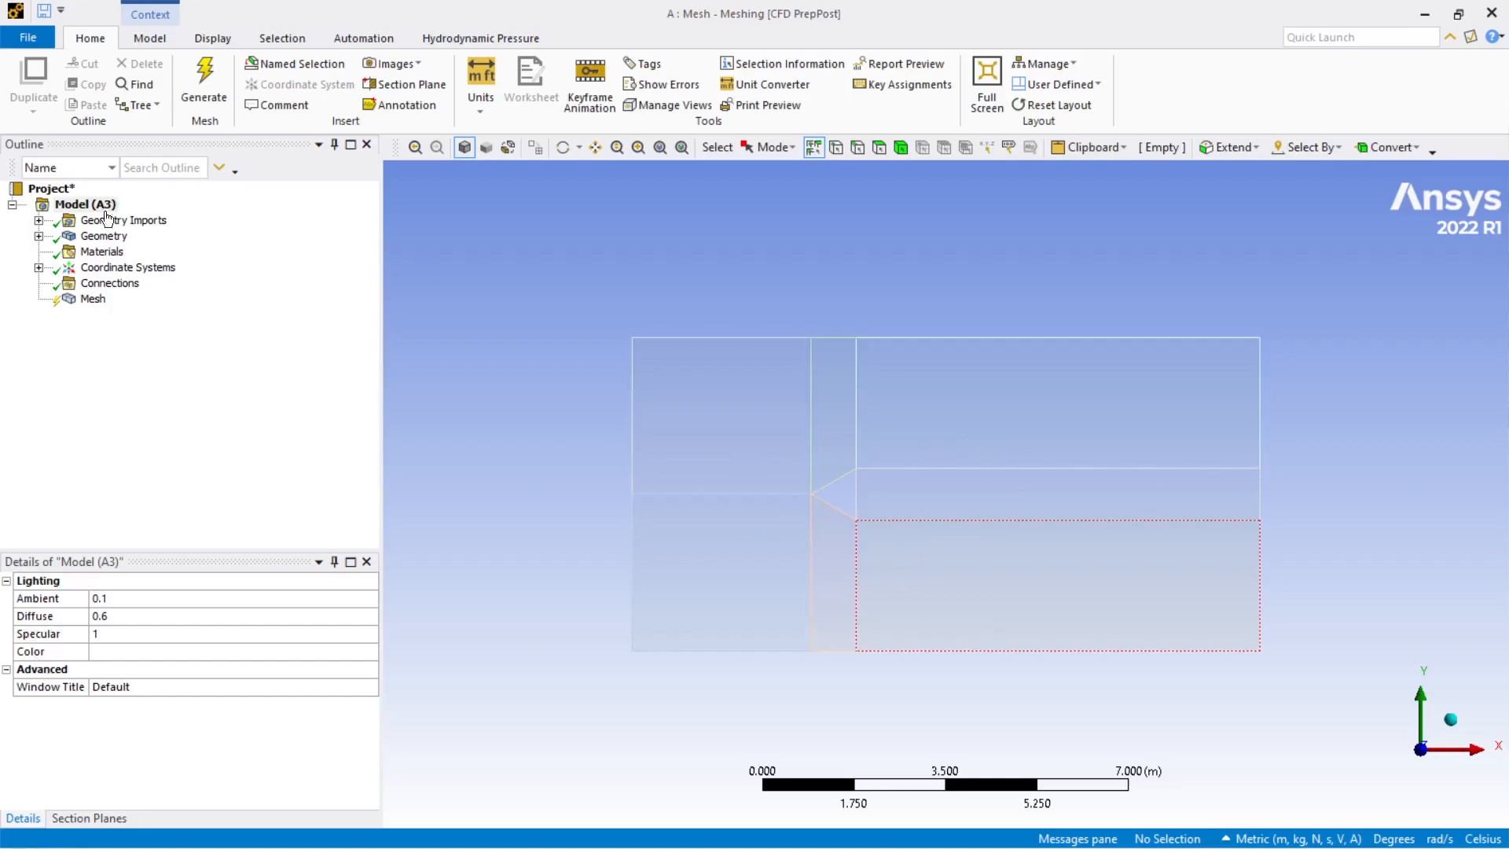
pyautogui.click(93, 300)
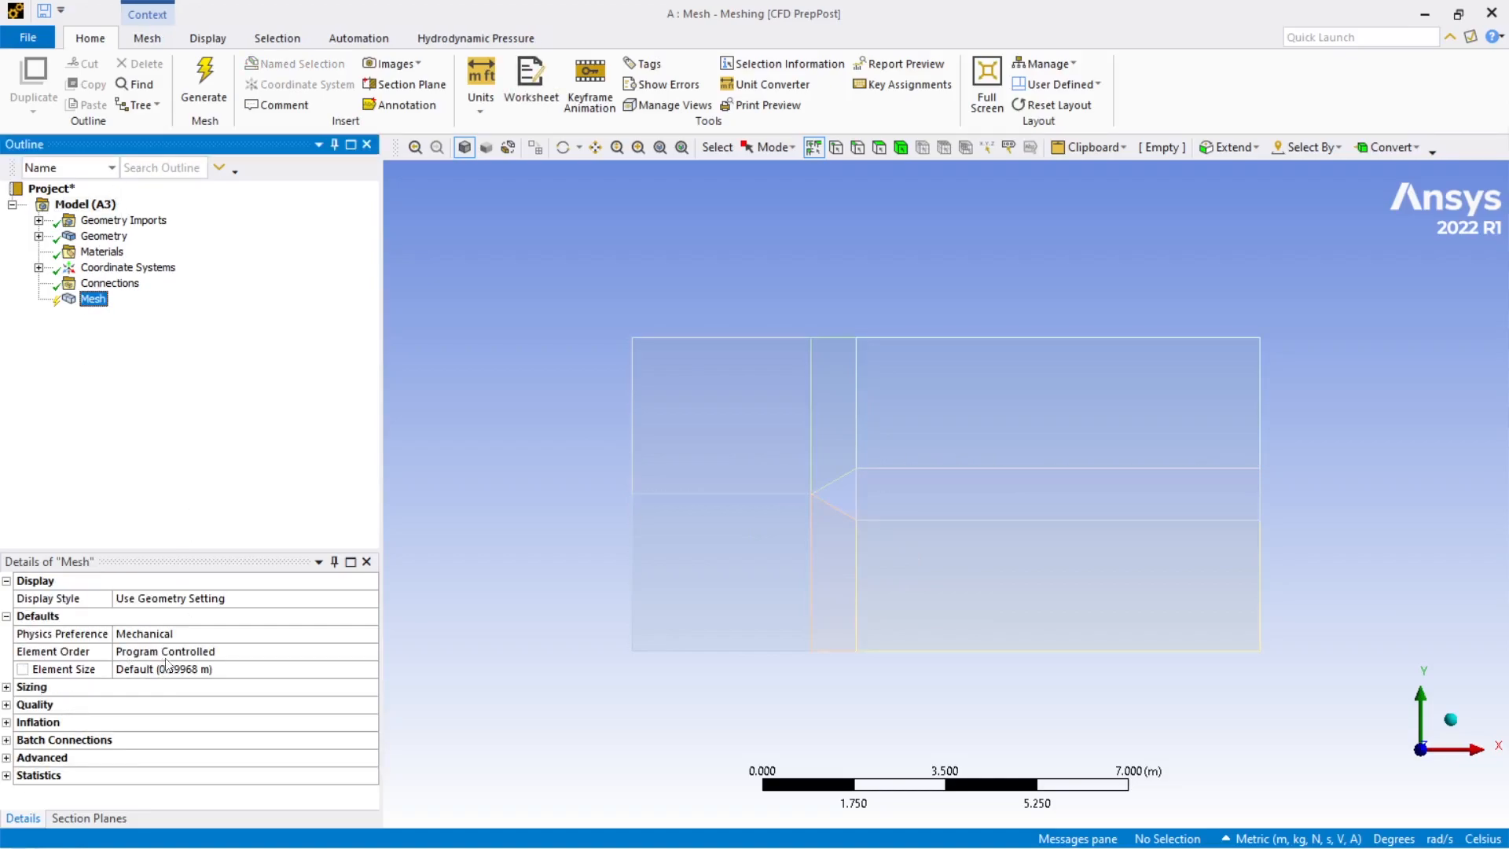
pyautogui.click(151, 634)
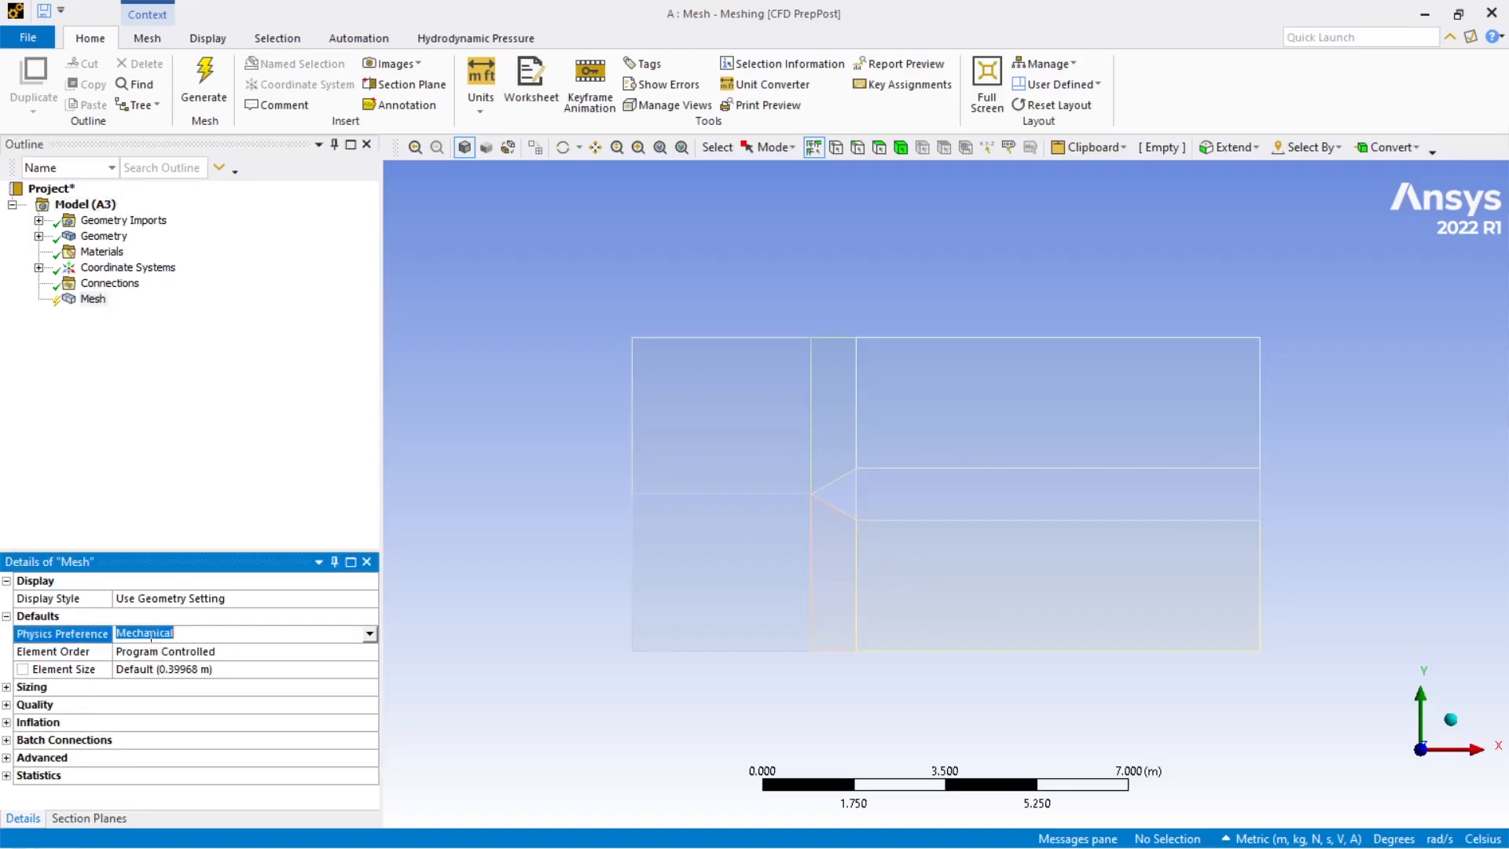
pyautogui.click(368, 634)
pyautogui.click(161, 689)
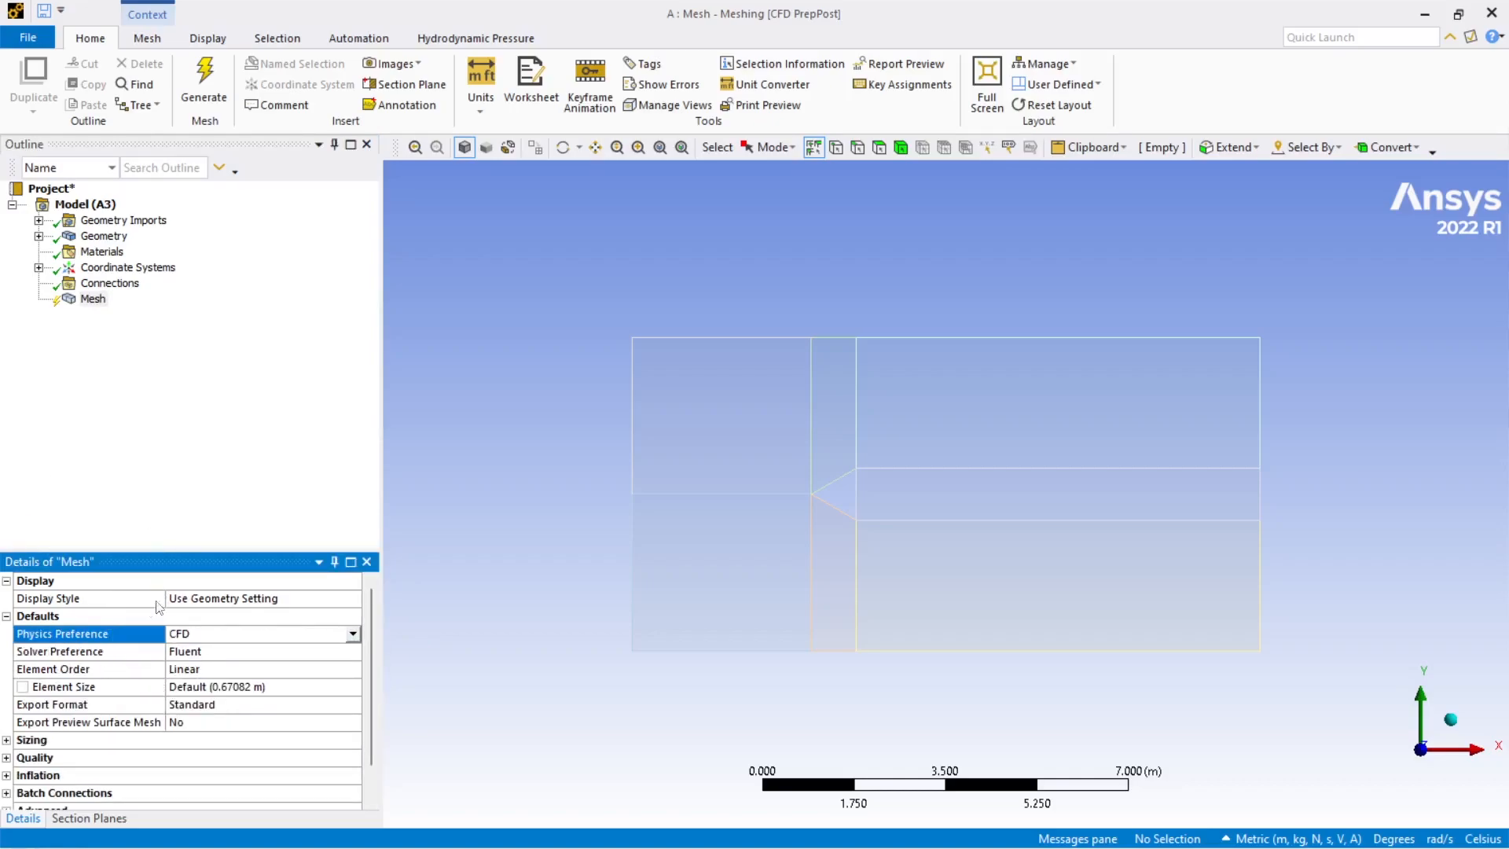
# Step: Set the number of CPUs for parallel part meshing to 16 in the mesh's advanced settings
pyautogui.scroll(-1, 209, 689)
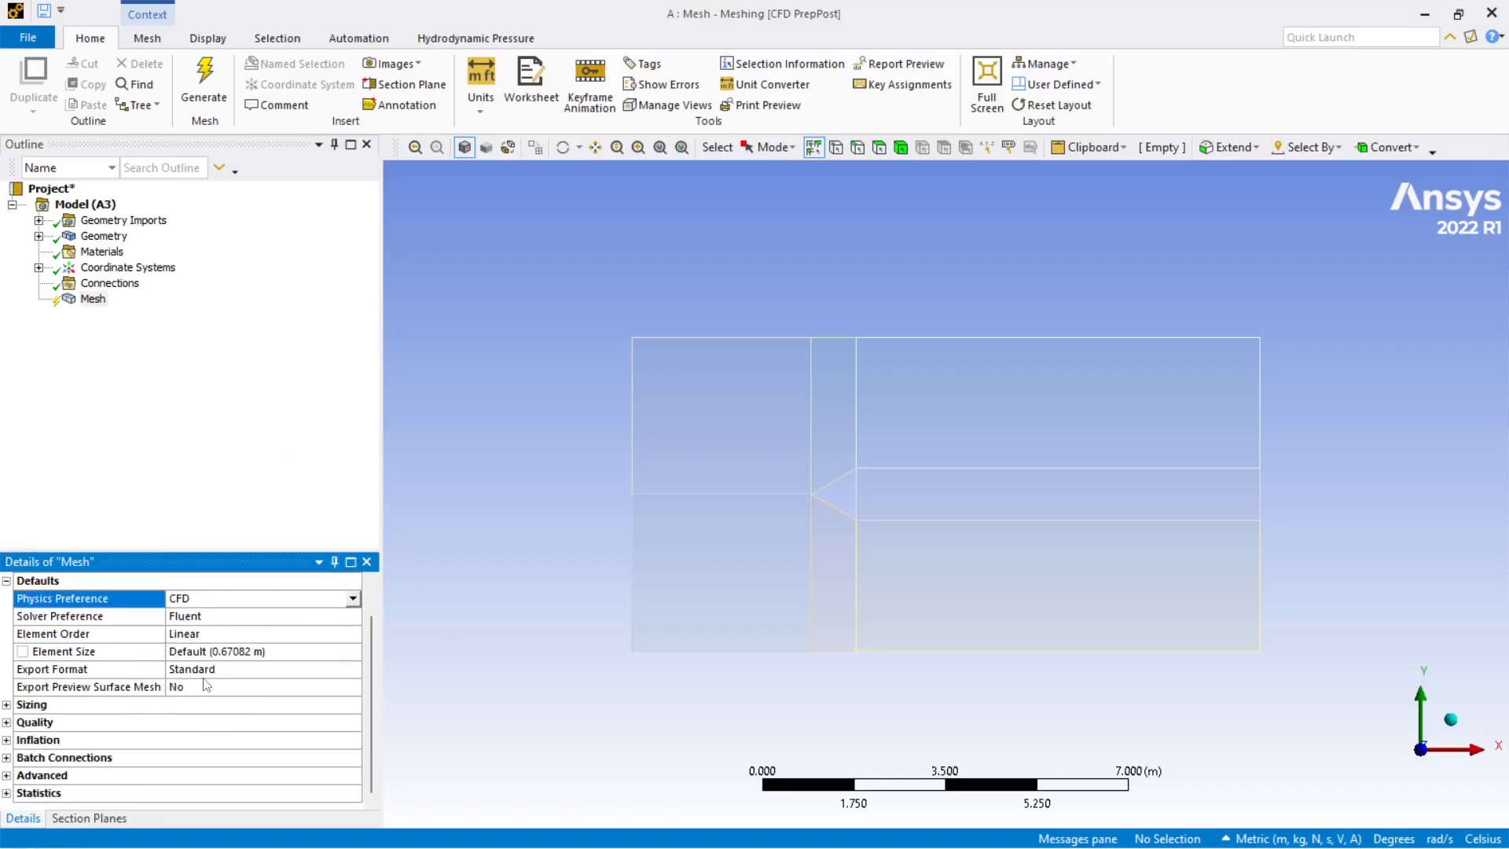
pyautogui.click(10, 776)
pyautogui.scroll(-3, 135, 709)
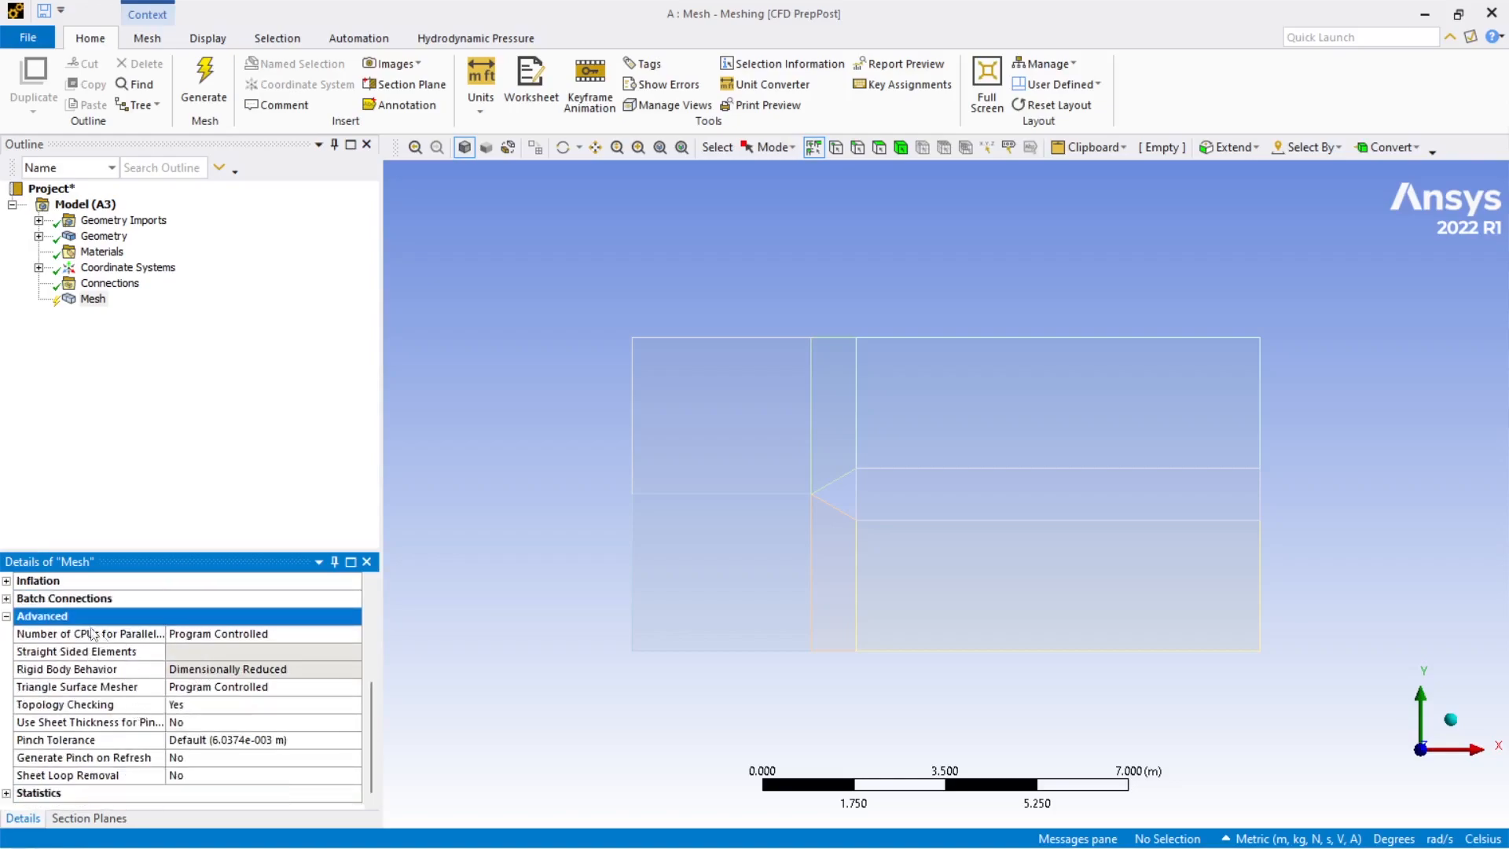
pyautogui.click(189, 634)
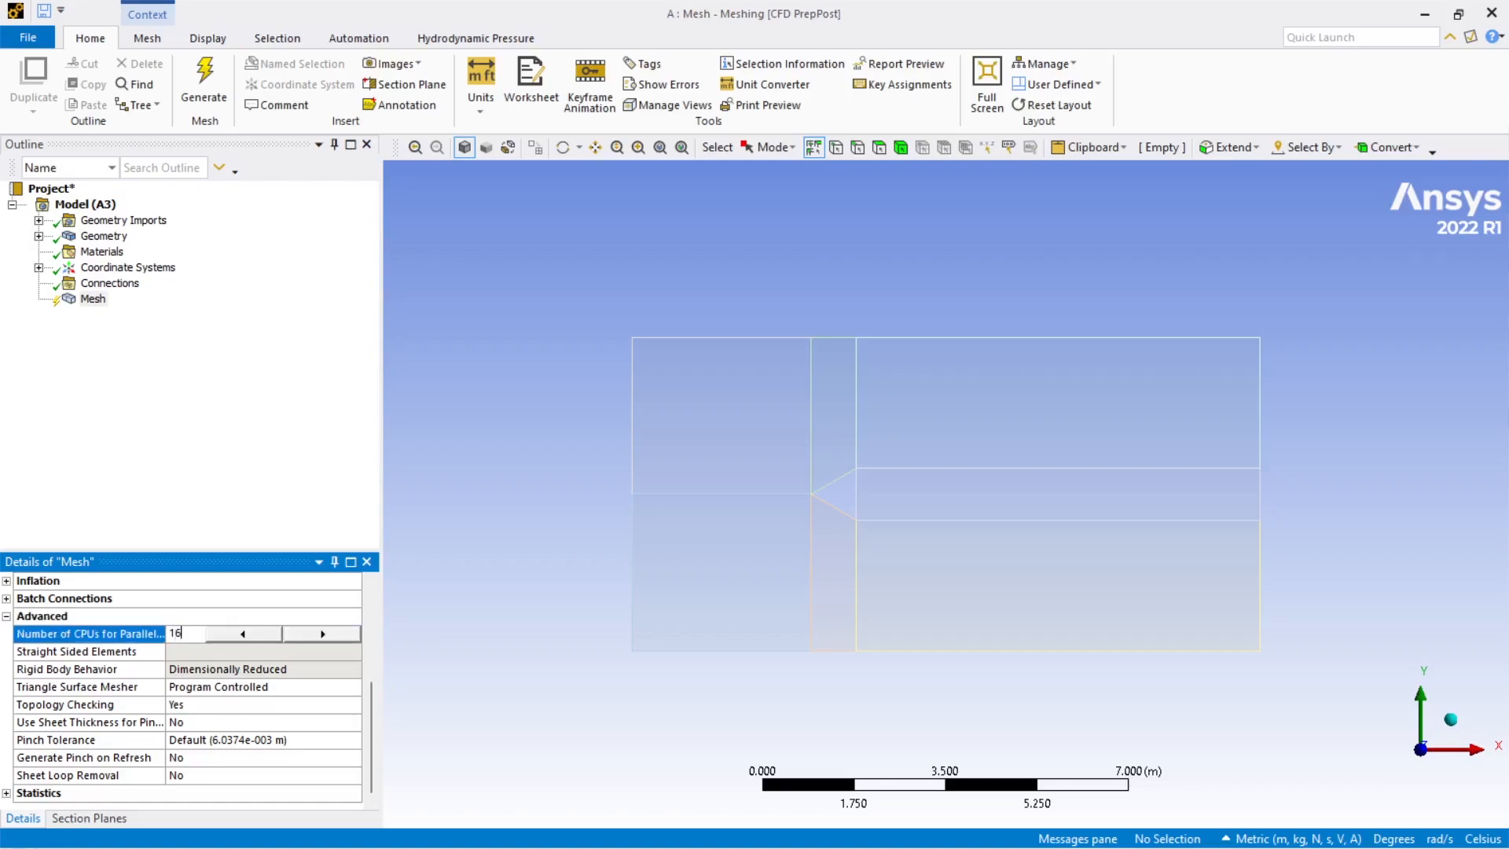
# Step: Enter 16 CPUs for parallel part meshing and generate the mesh with the default element size
pyautogui.write('16')
pyautogui.scroll(4, 194, 680)
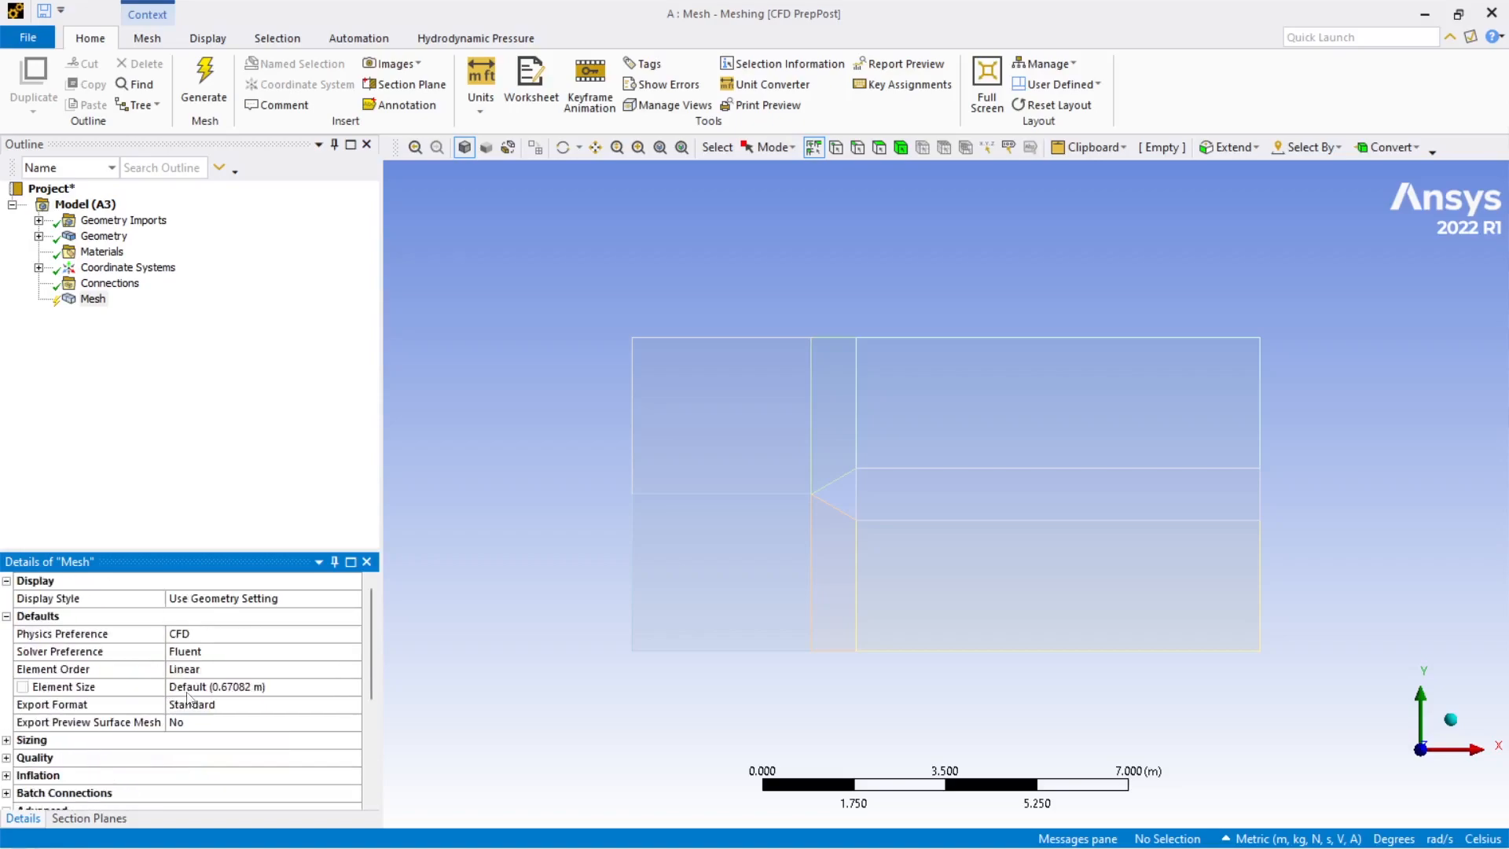
pyautogui.click(203, 82)
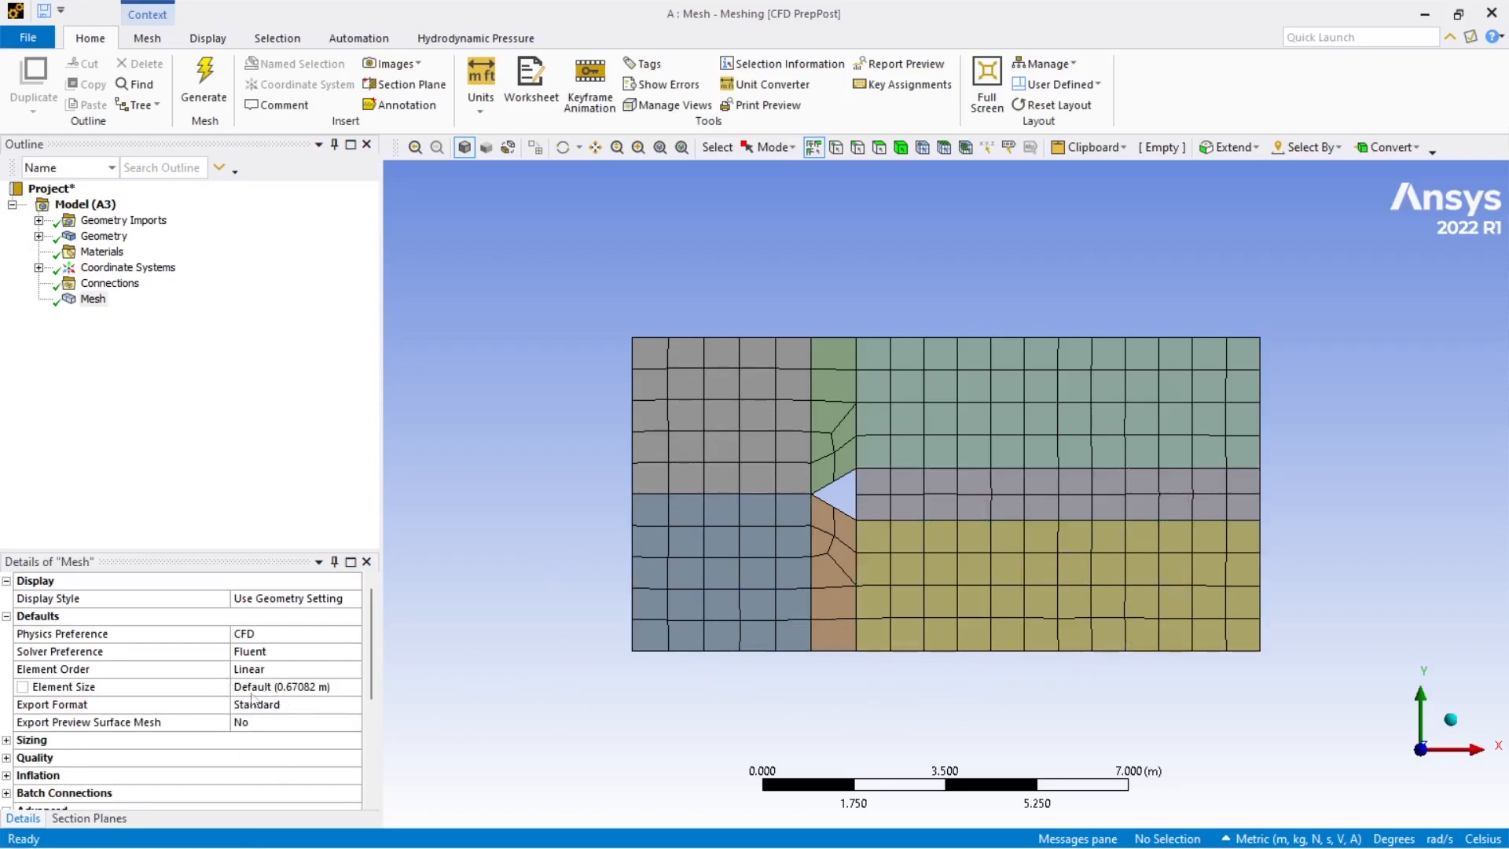
# Step: Set the mesh's element size to 0.5 m and regenerate the mesh
pyautogui.click(290, 688)
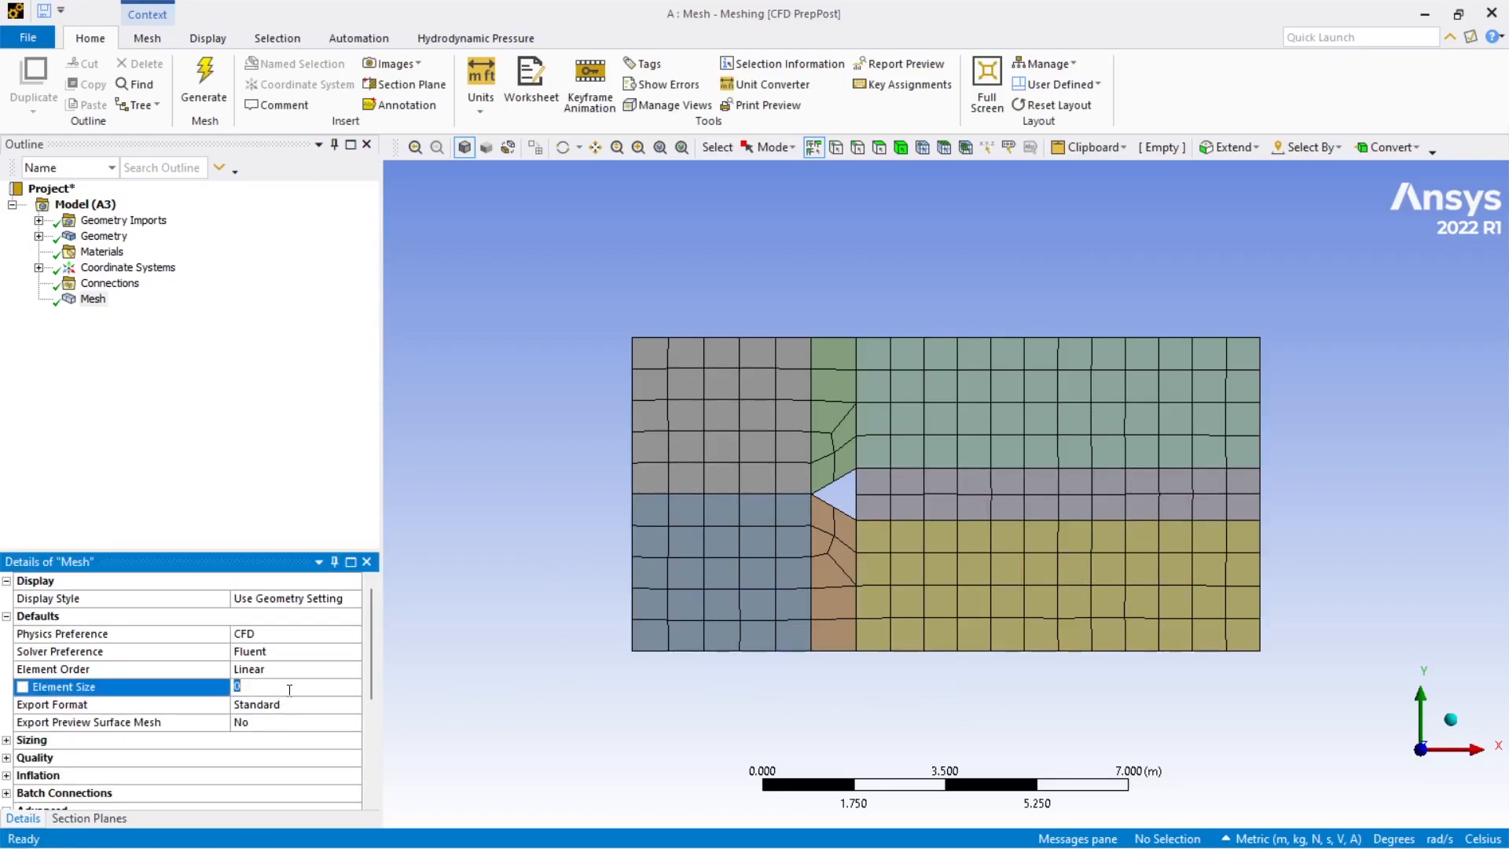
pyautogui.write('0.5')
pyautogui.click(204, 85)
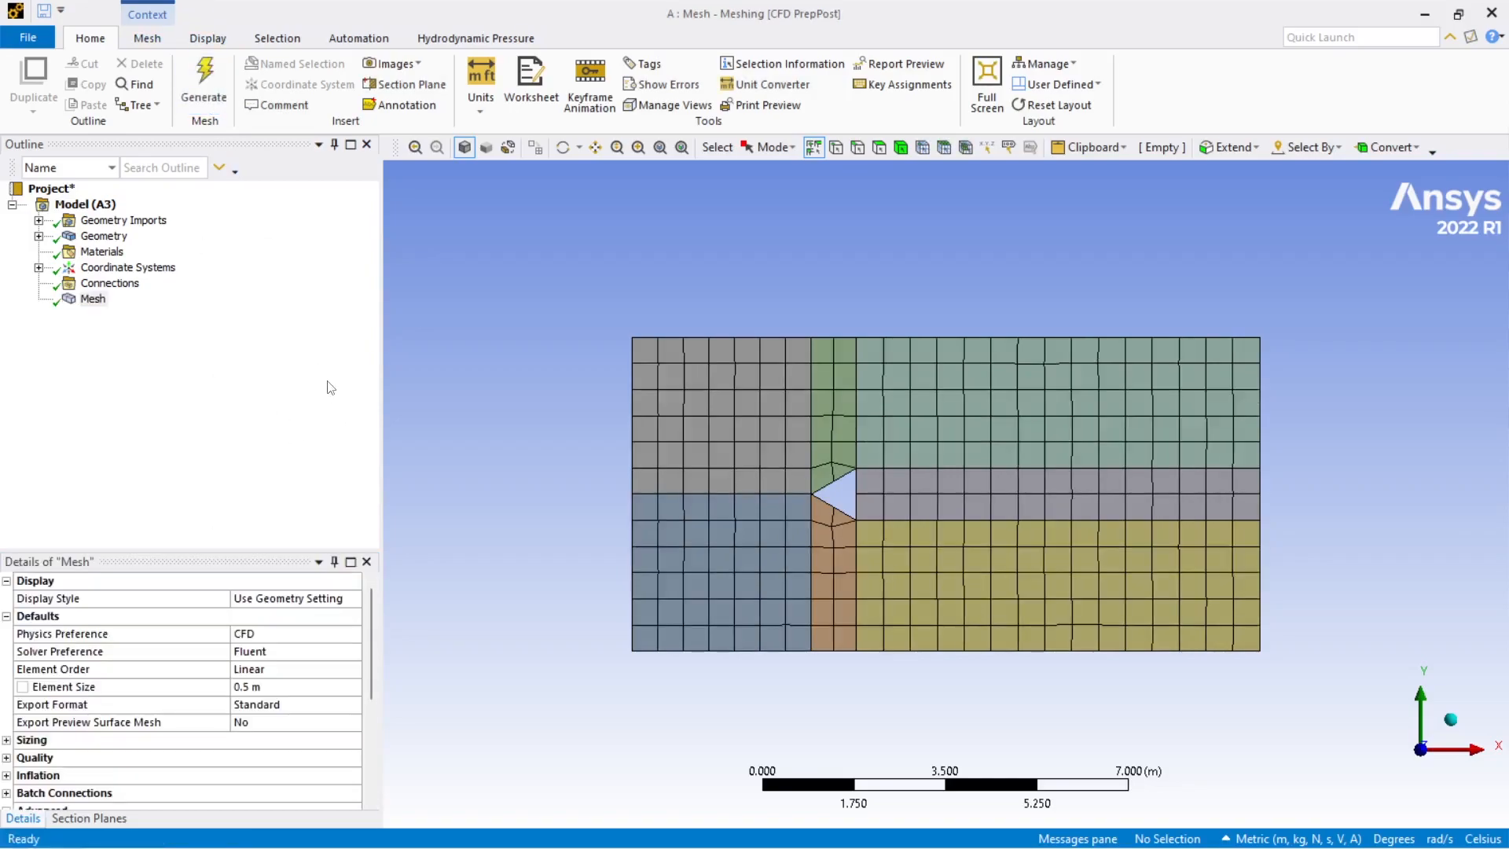
# Step: Refine the mesh to an element size of 0.1 m, regenerate it and inspect the elements around the triangle
pyautogui.click(278, 686)
pyautogui.write('0.1')
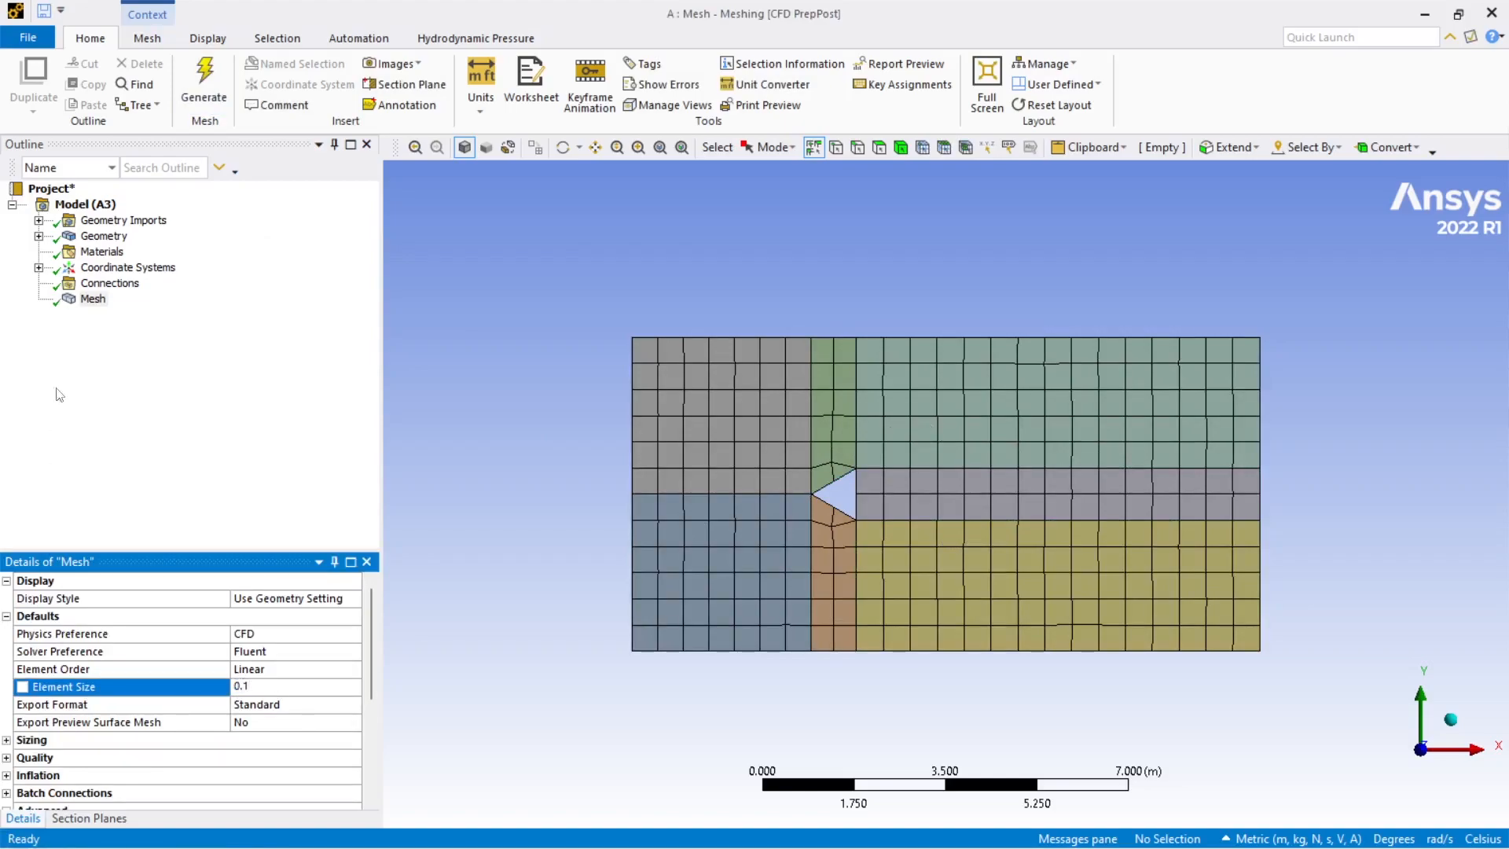
pyautogui.click(218, 86)
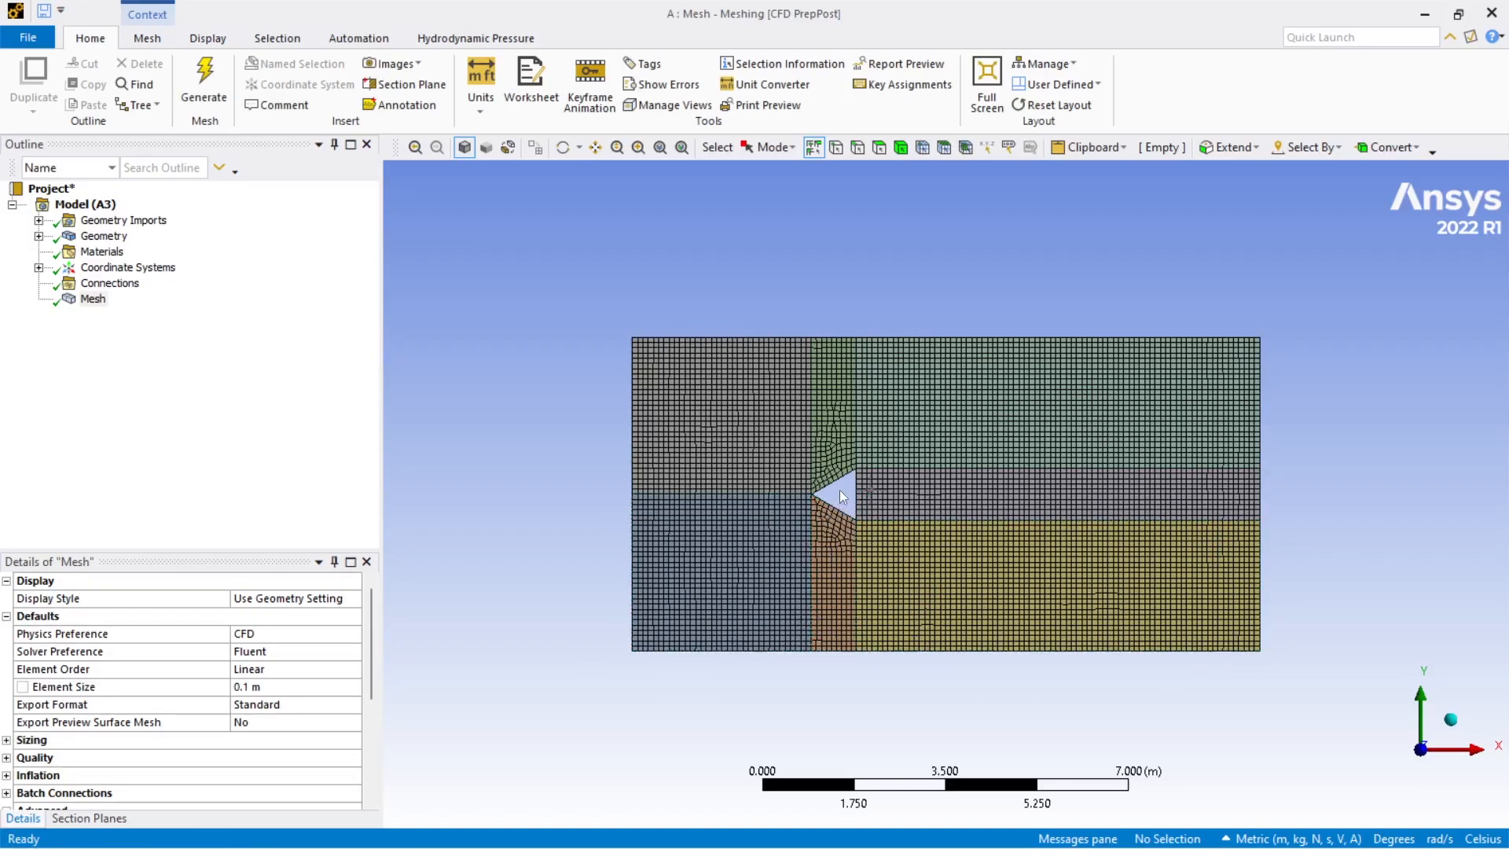
pyautogui.scroll(1, 838, 479)
pyautogui.scroll(3, 714, 606)
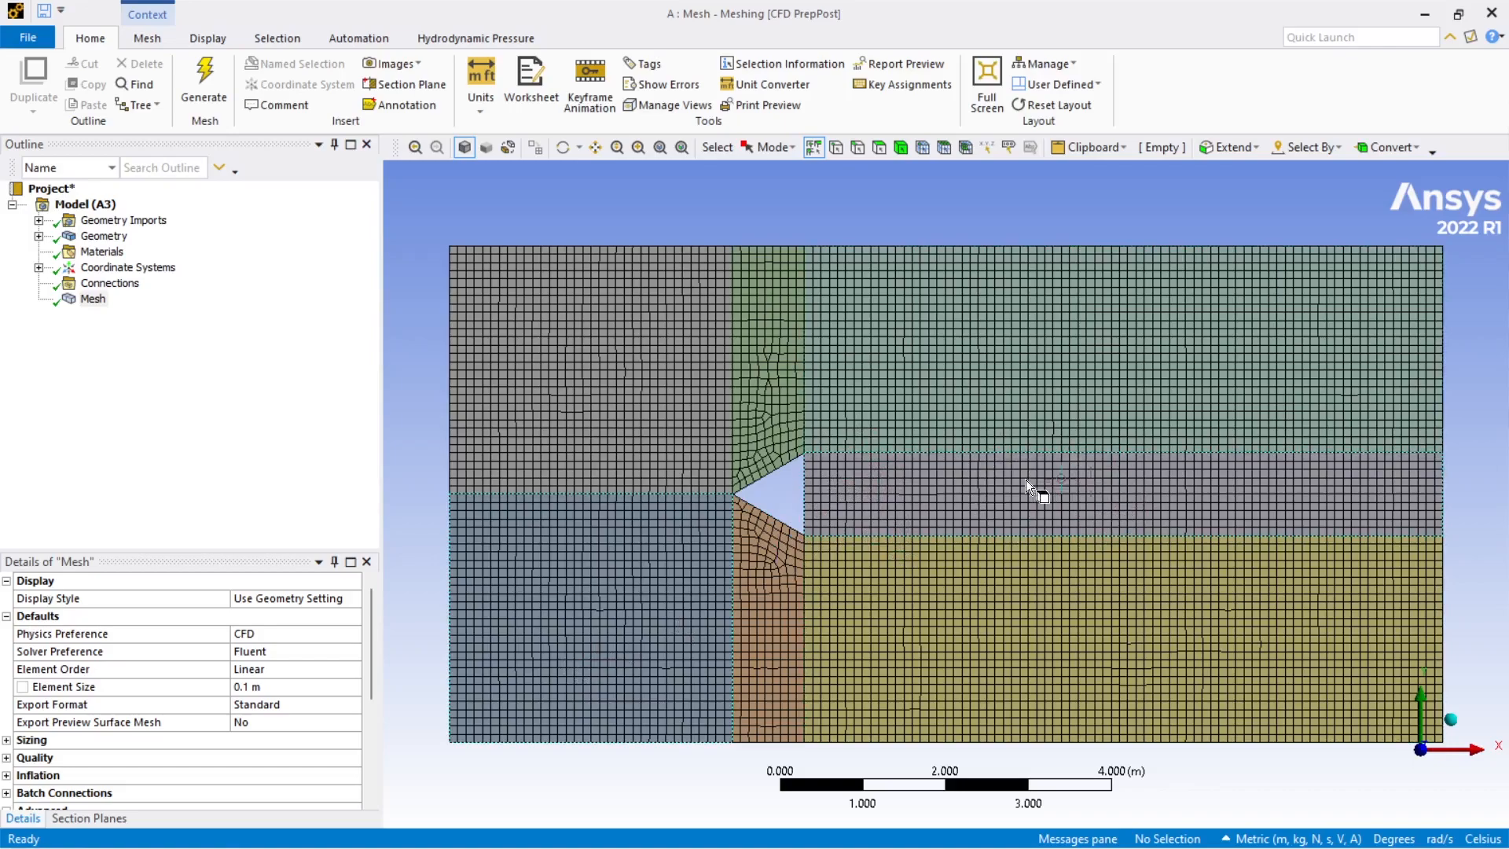
pyautogui.scroll(-1, 846, 615)
# Step: Reduce the mesh's element size to 0.07 m, regenerate it and inspect the result
pyautogui.click(286, 685)
pyautogui.write('0.')
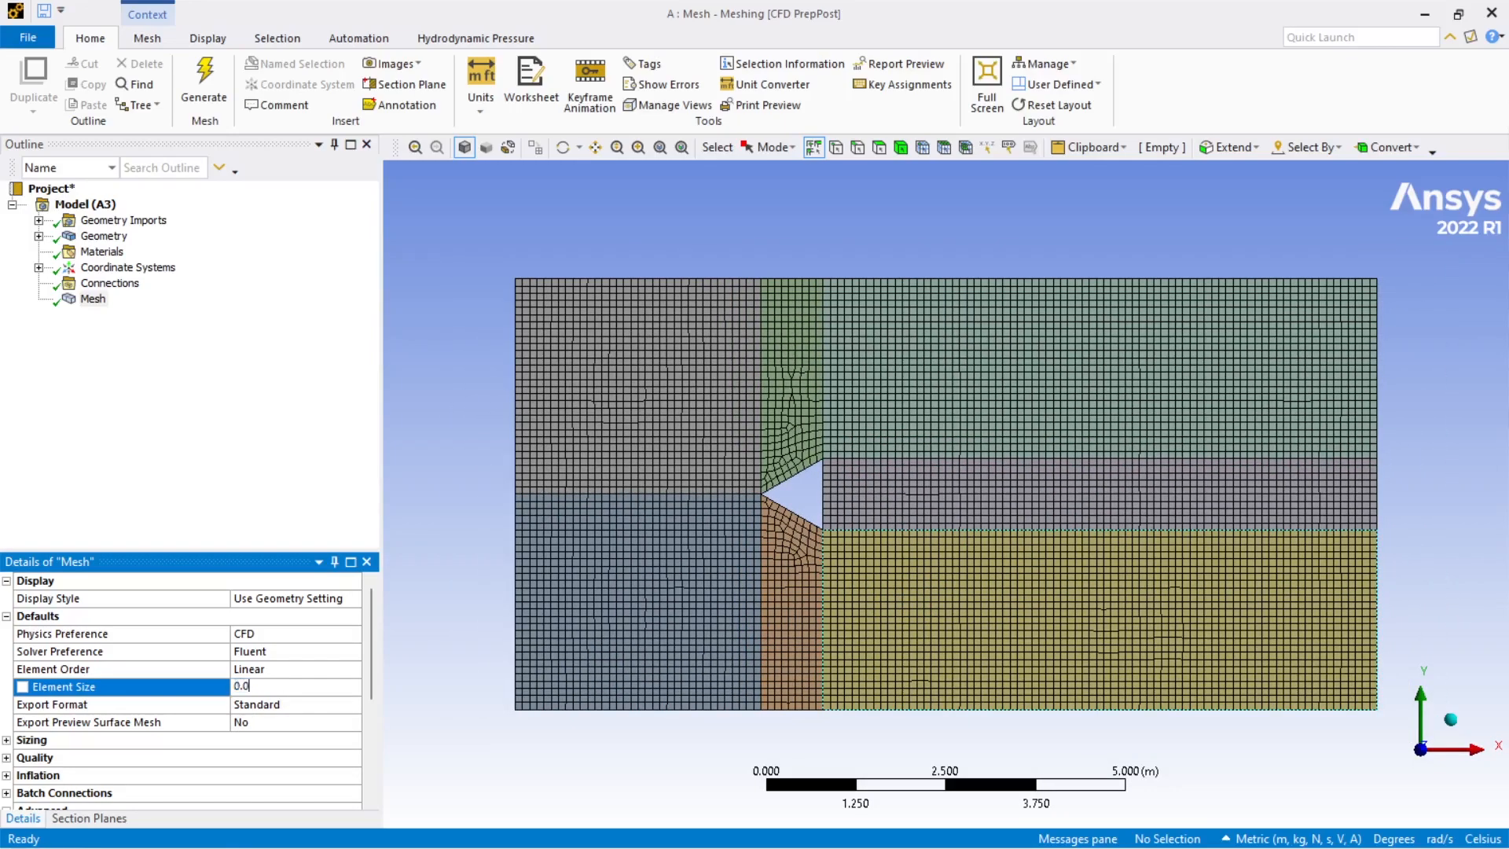
pyautogui.write('07')
pyautogui.click(211, 96)
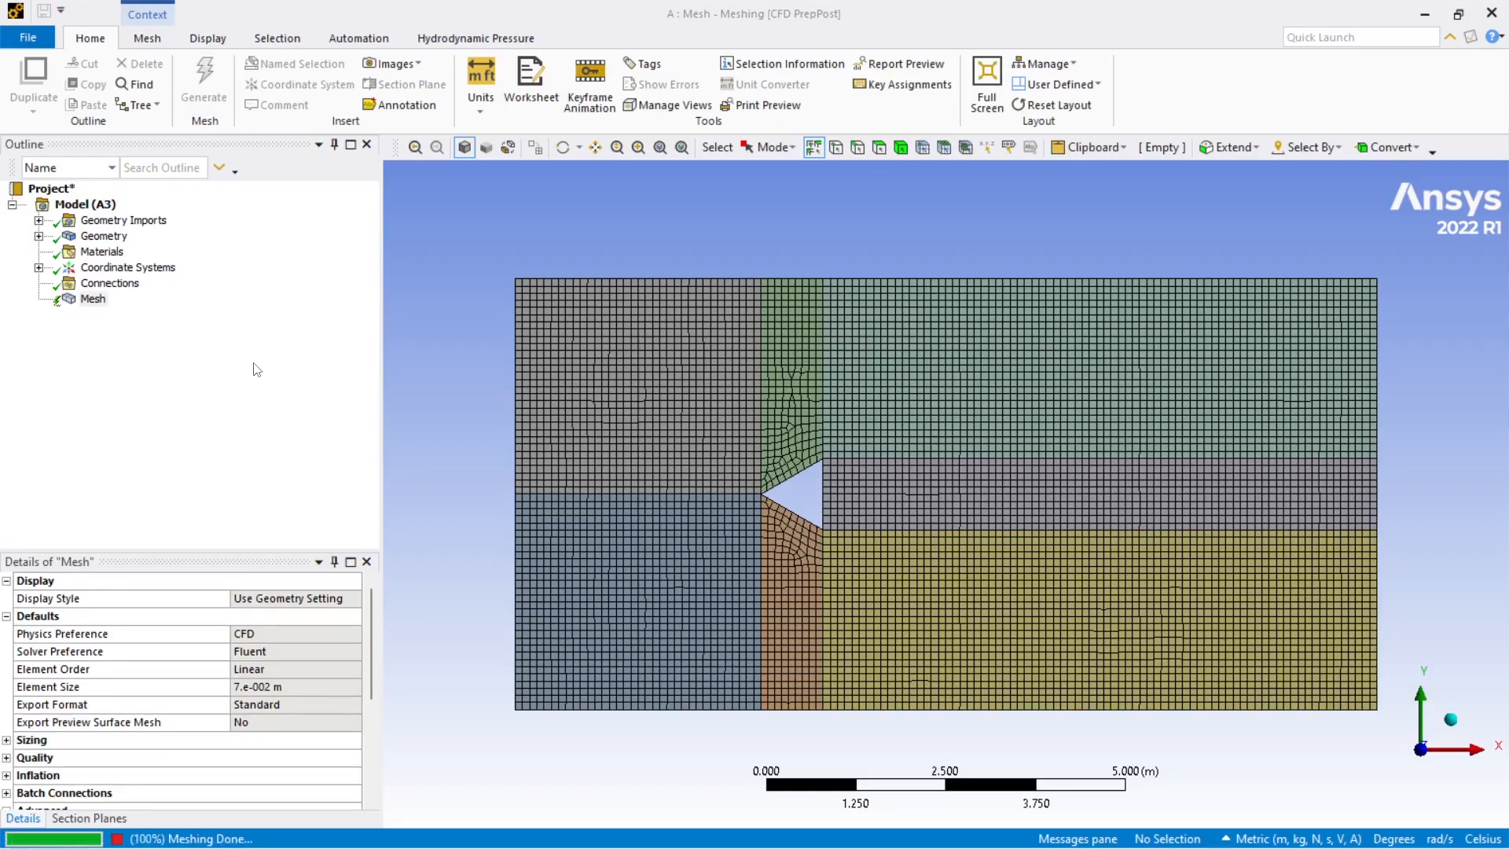
pyautogui.scroll(3, 1210, 535)
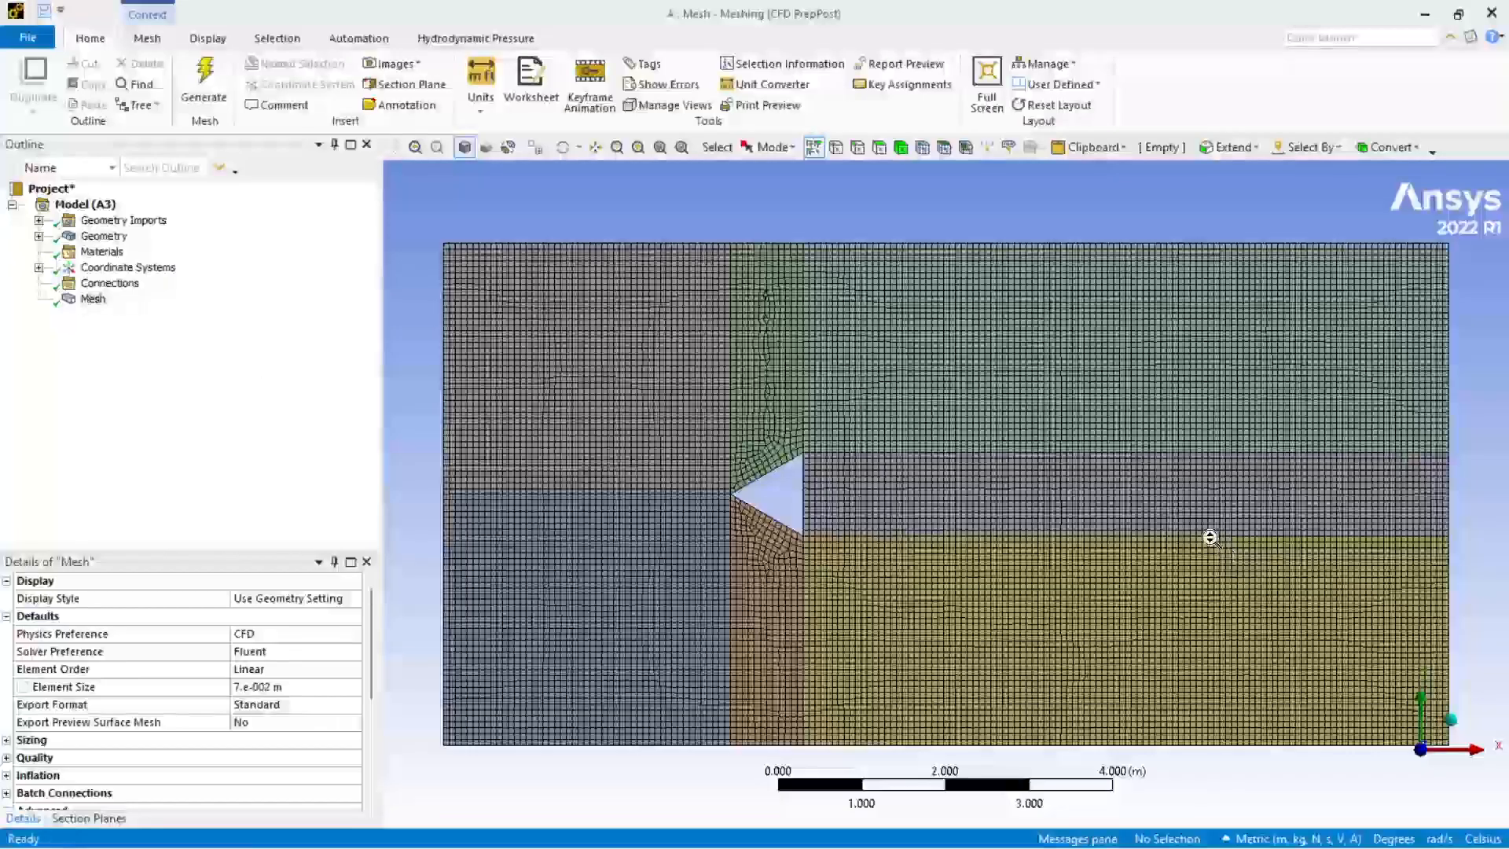
pyautogui.scroll(-4, 941, 517)
pyautogui.scroll(1, 997, 582)
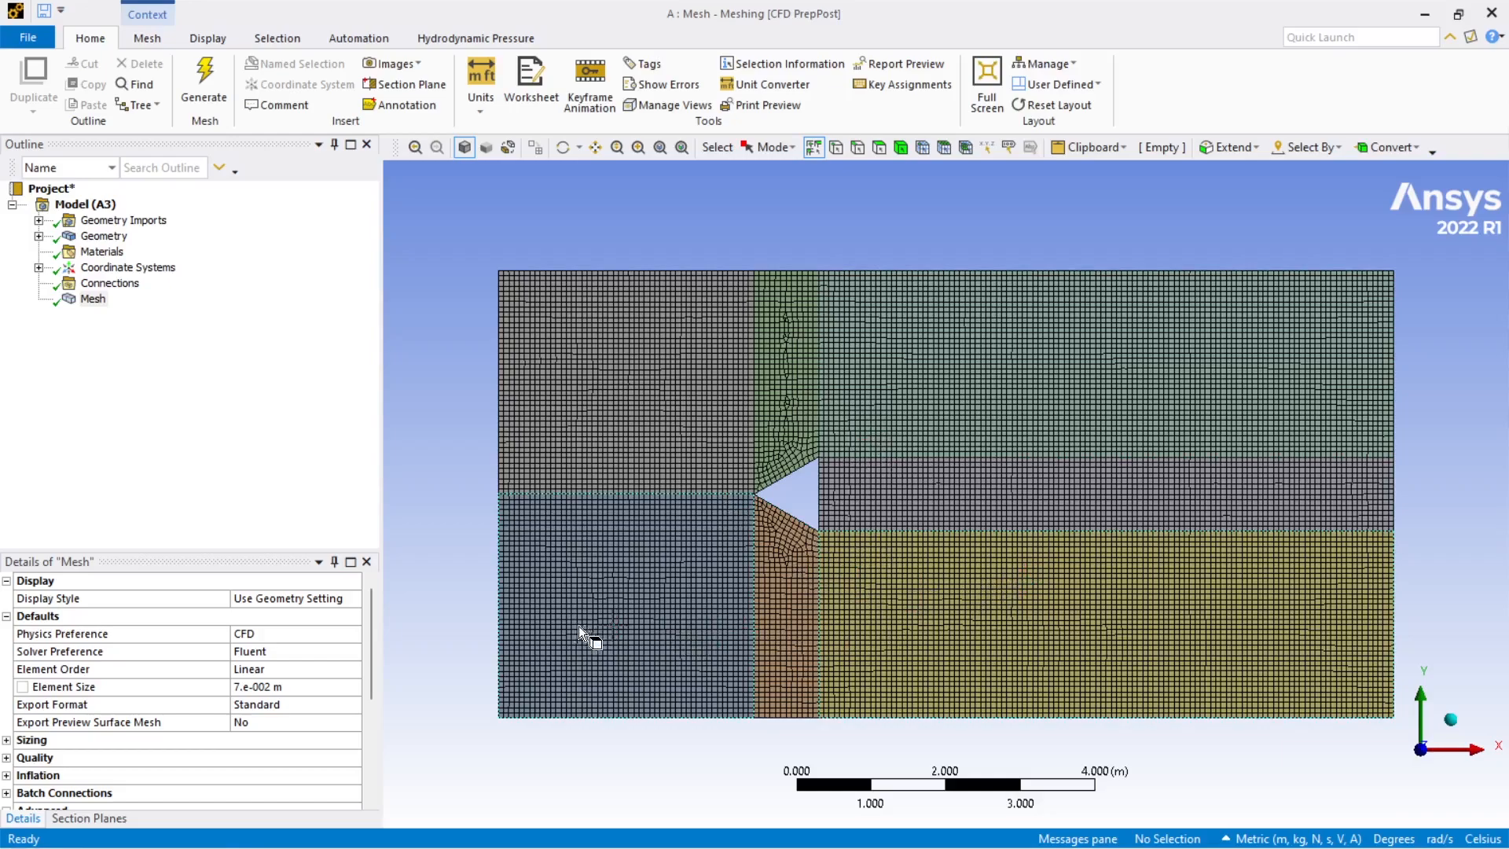
# Step: Set the mesh's element size to 0.05 m and regenerate the mesh
pyautogui.click(303, 685)
pyautogui.write('0.07')
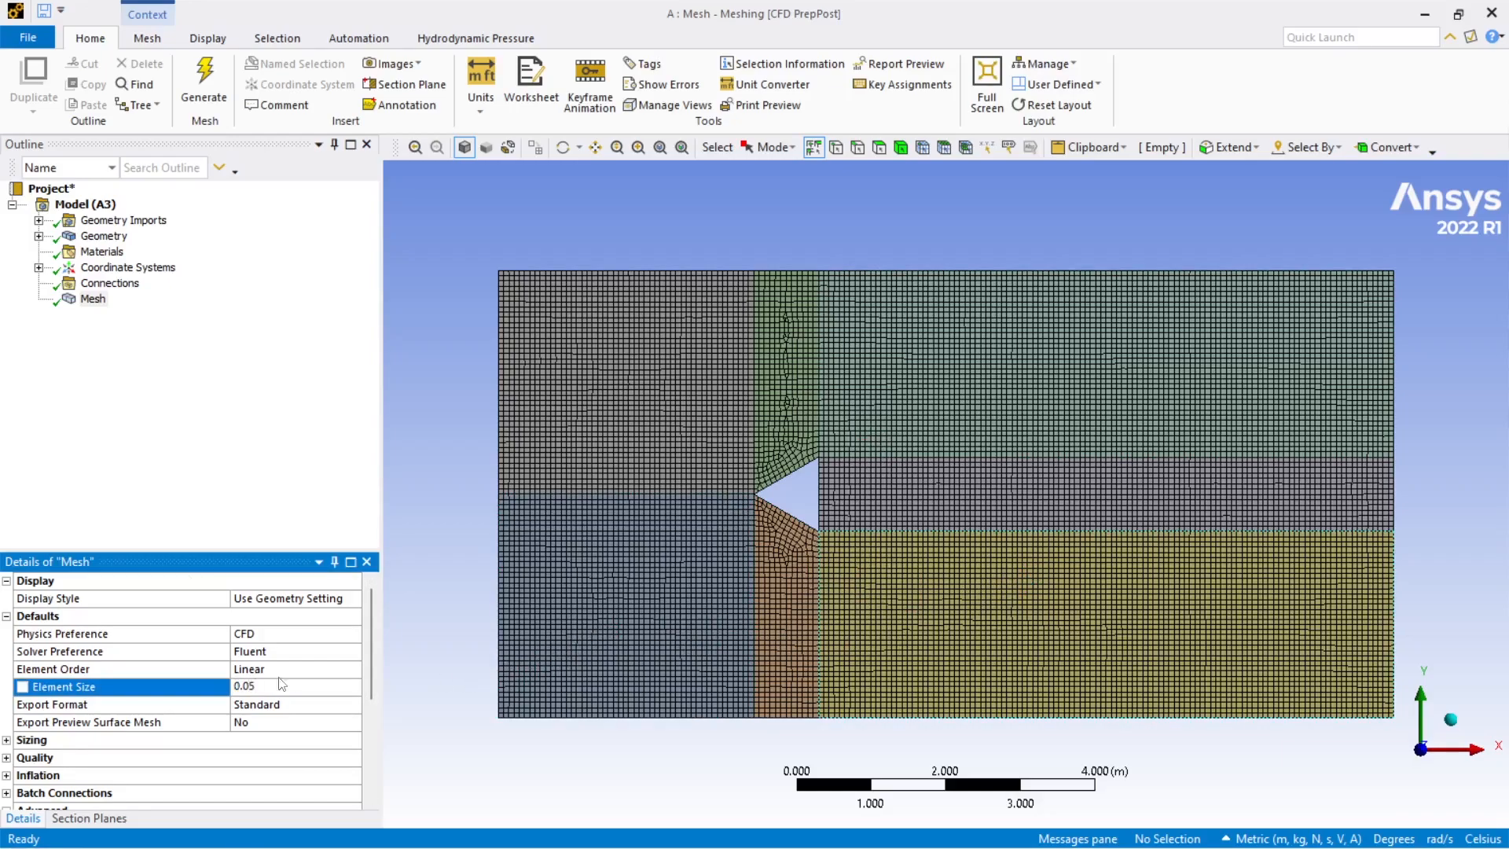
pyautogui.click(203, 87)
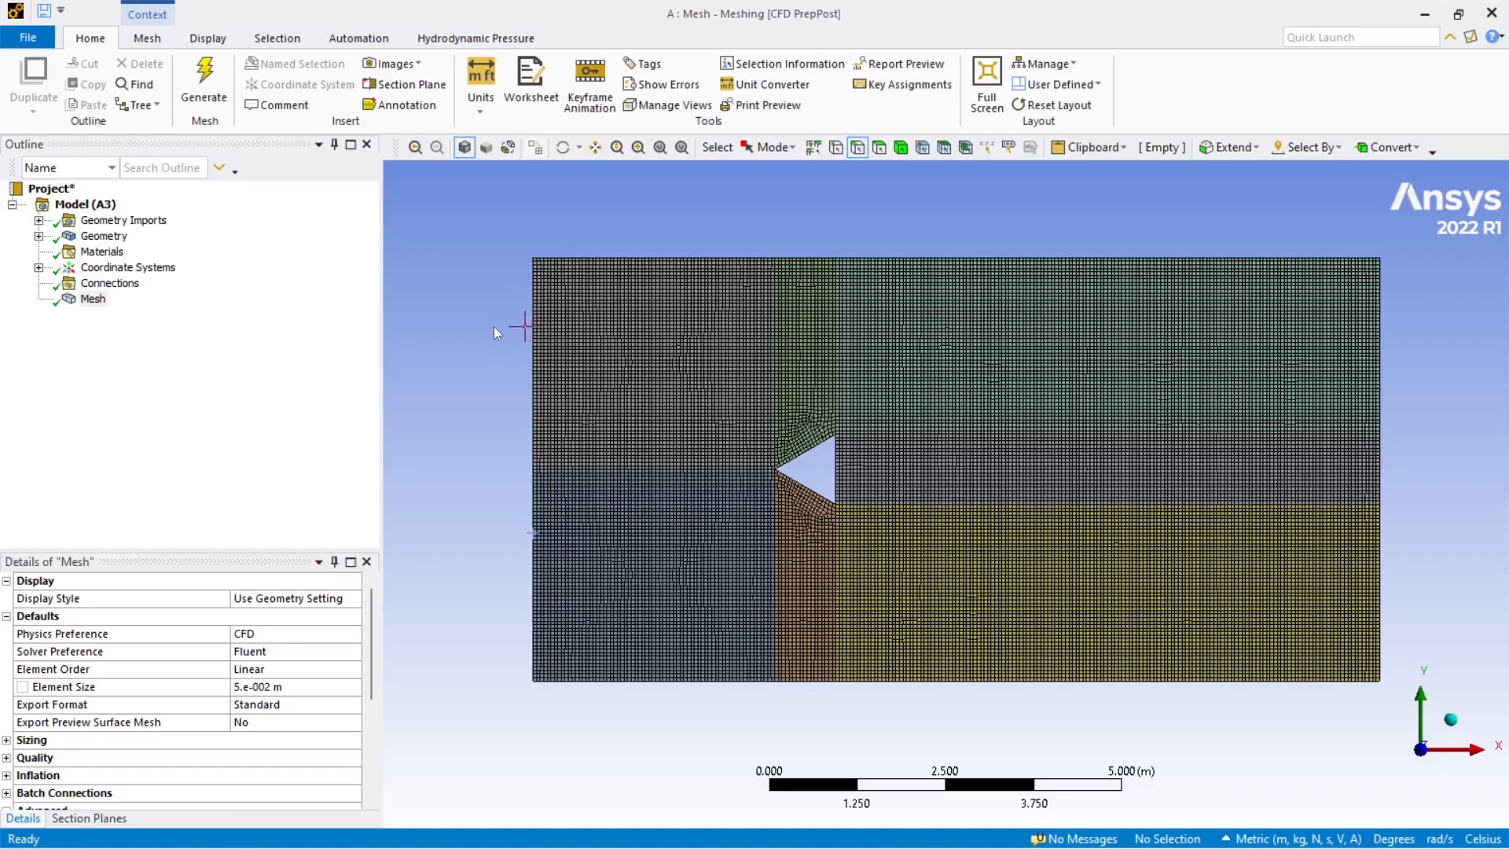
# Step: Create a named selection "inlet" from the two edges on the domain's left boundary
pyautogui.click(531, 370)
pyautogui.keyDown('ctrl'); pyautogui.click(528, 512); pyautogui.keyUp('ctrl')
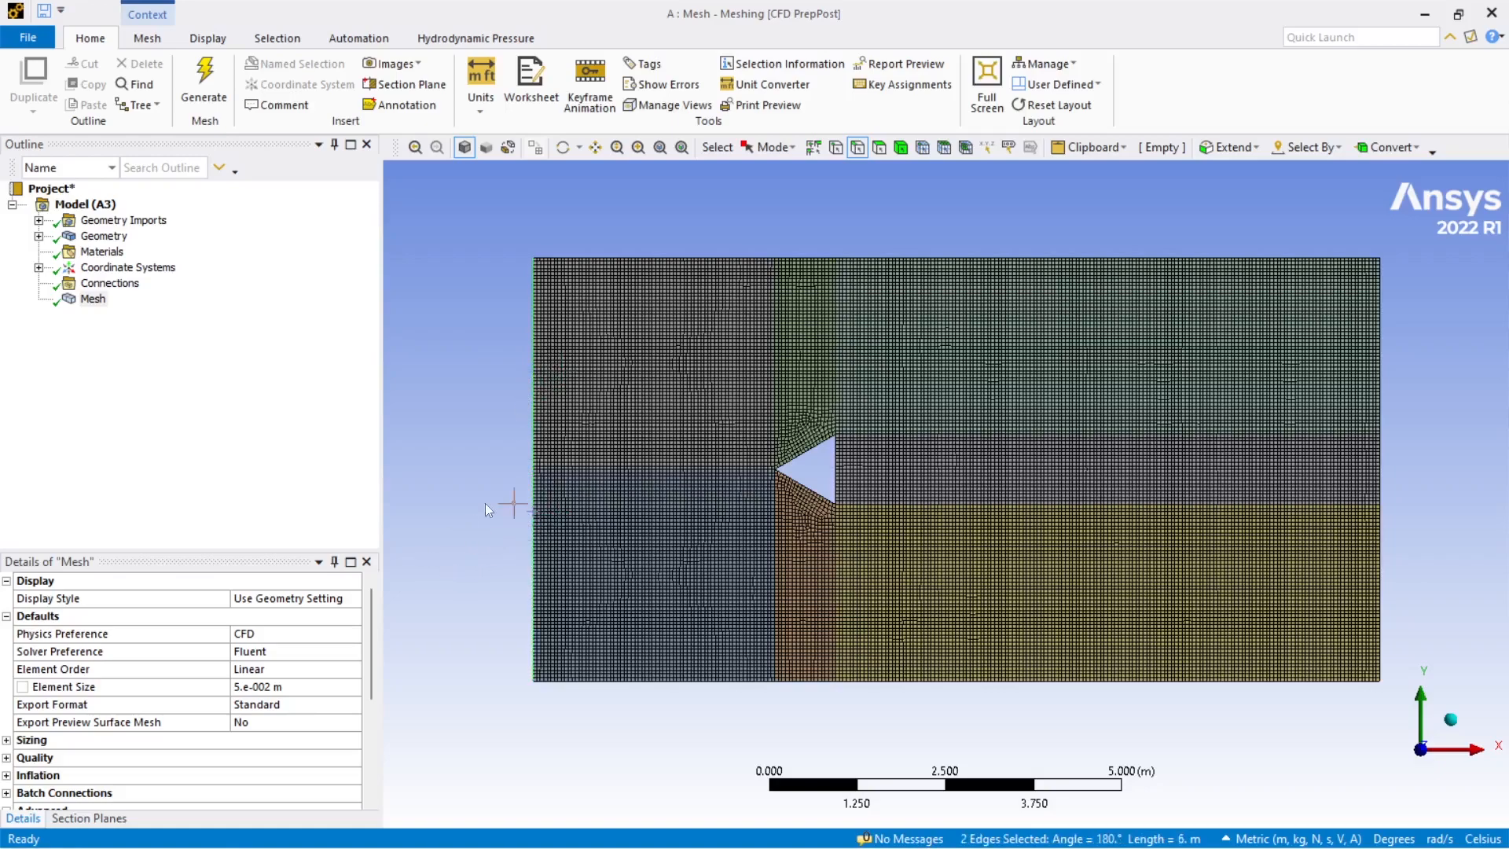
pyautogui.rightClick(505, 507)
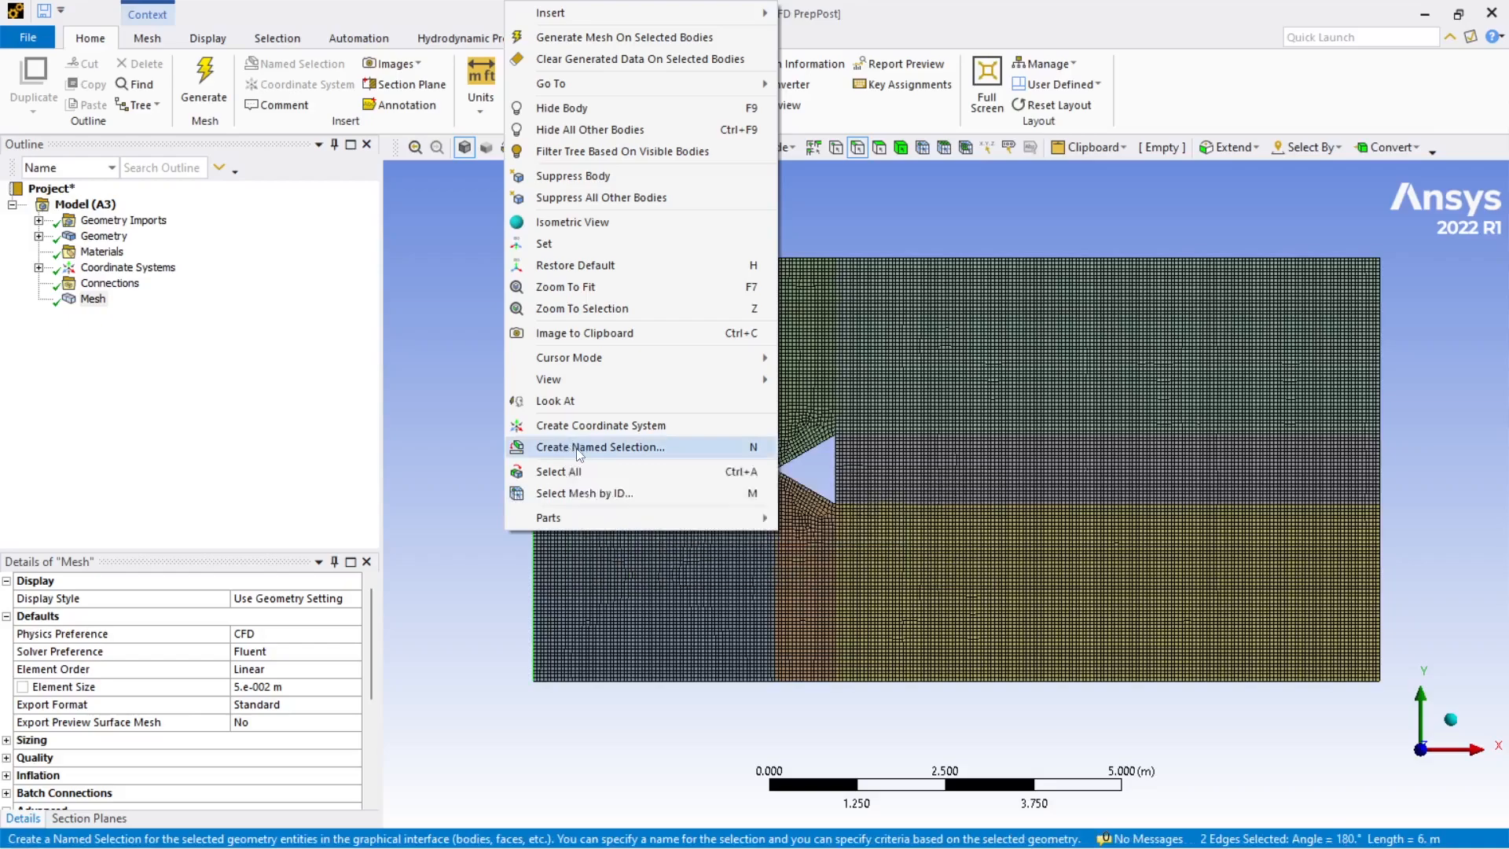
pyautogui.click(573, 448)
pyautogui.write('in')
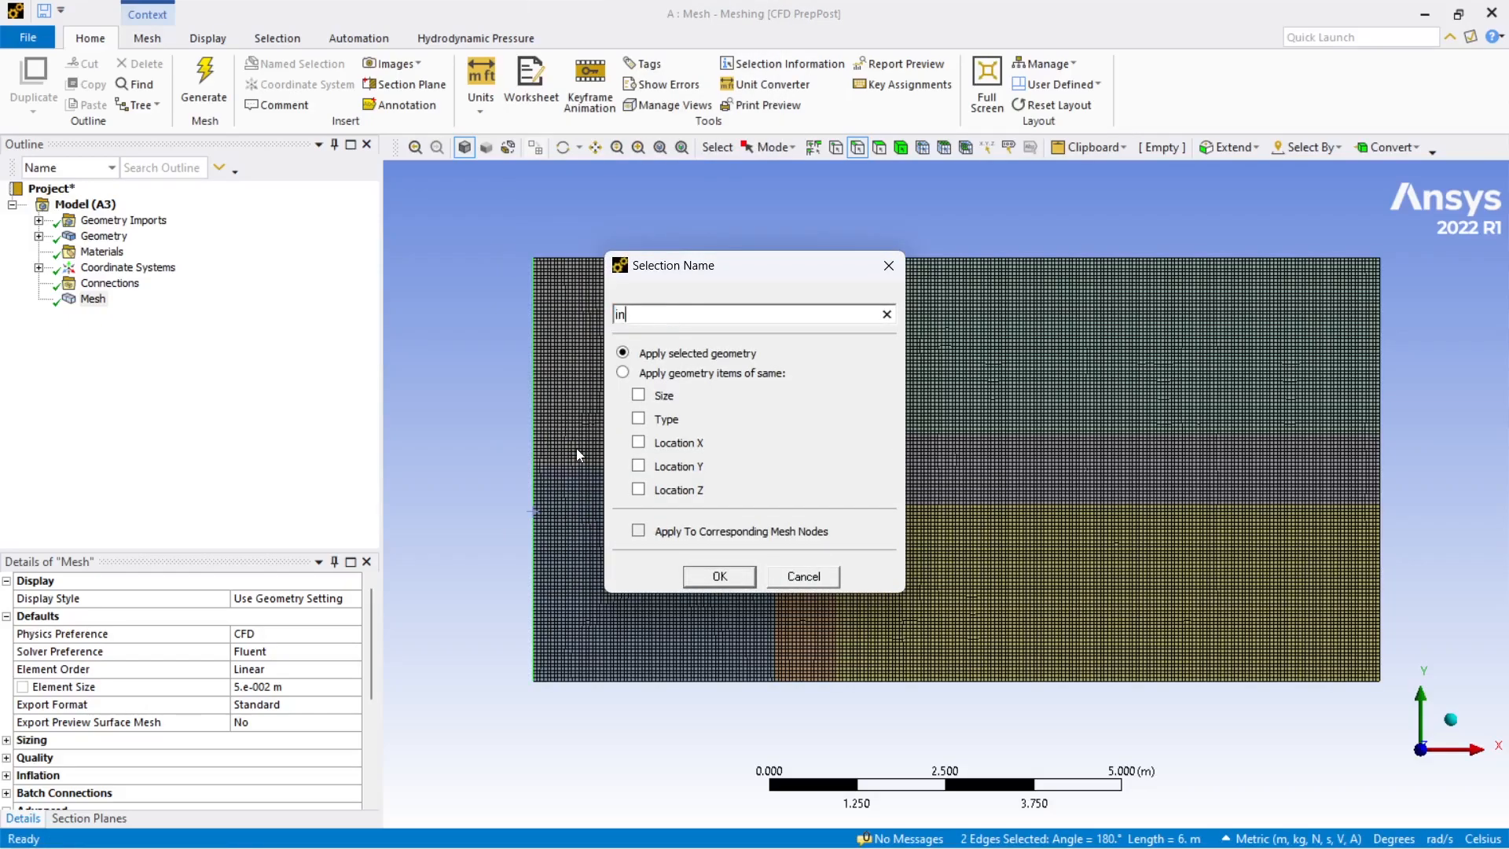
pyautogui.write('let')
pyautogui.press('Return')
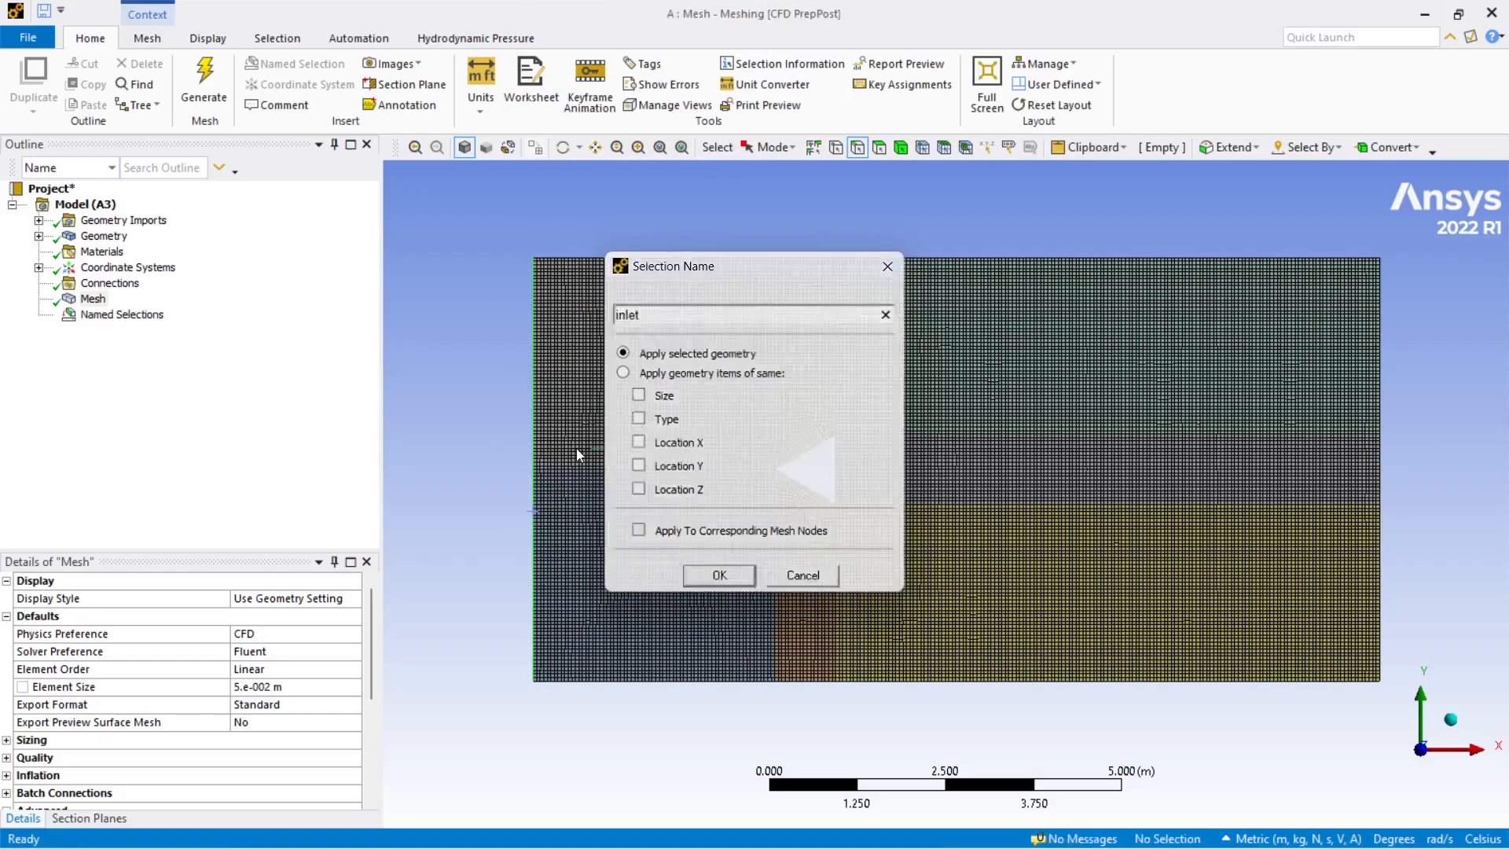
# Step: Create a named selection "outlet" from the three edges on the domain's right boundary
pyautogui.click(1389, 339)
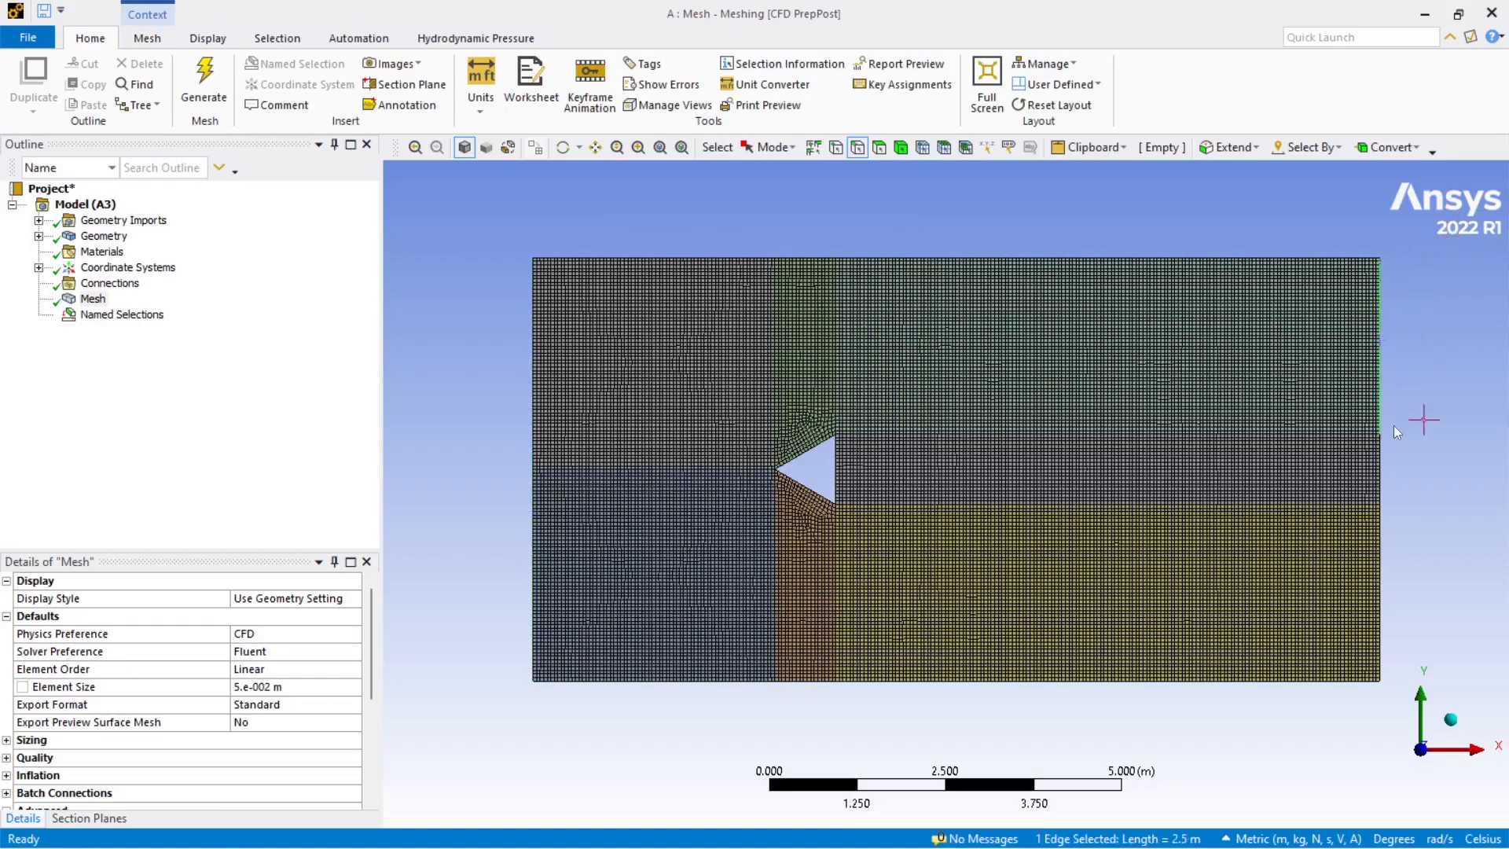
pyautogui.keyDown('ctrl'); pyautogui.click(1382, 465); pyautogui.keyUp('ctrl')
pyautogui.keyDown('ctrl'); pyautogui.click(1383, 566); pyautogui.keyUp('ctrl')
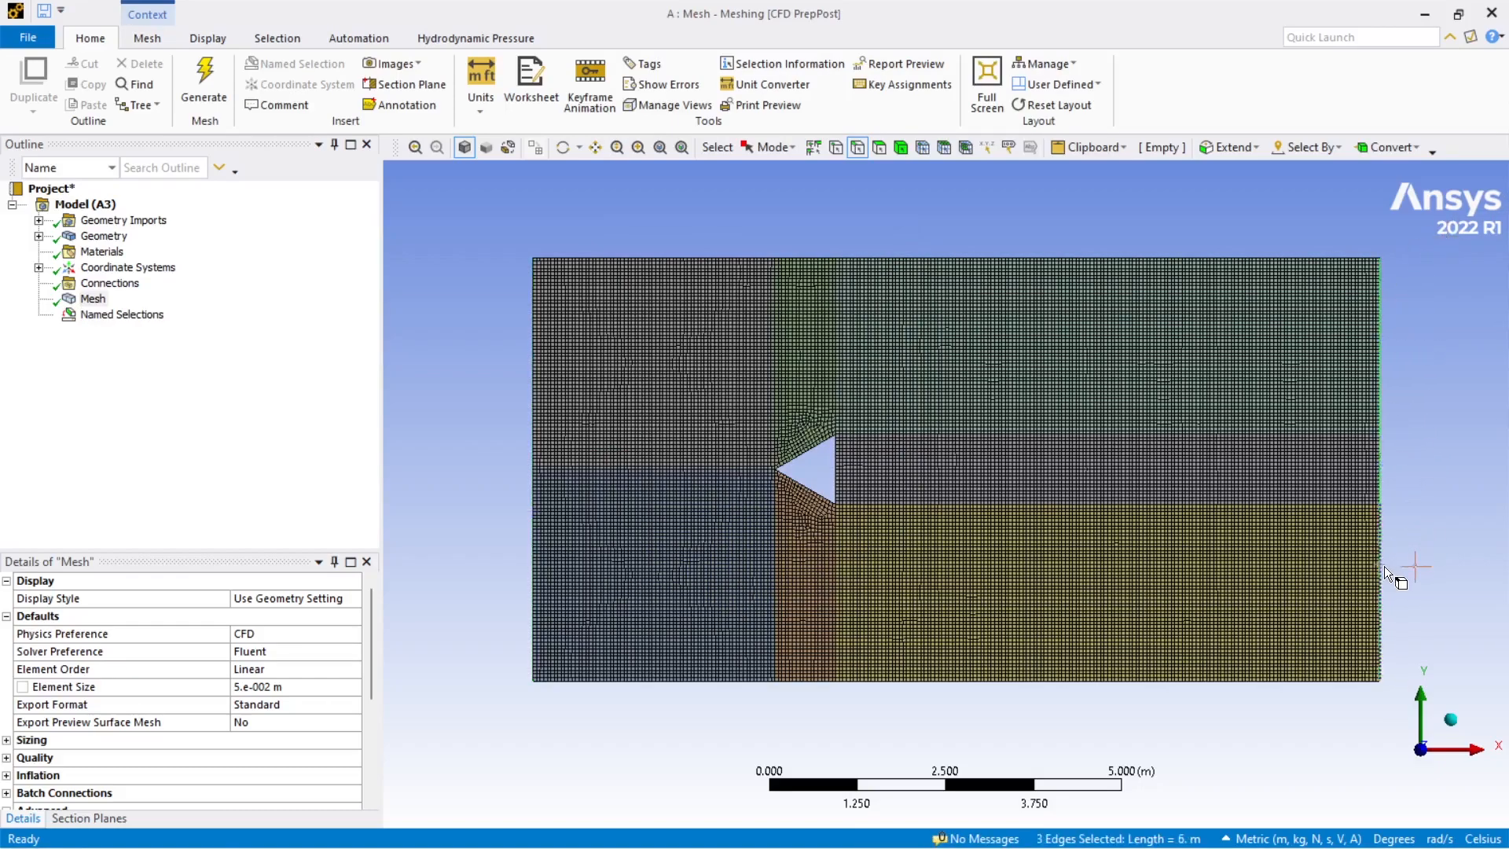
pyautogui.press('n')
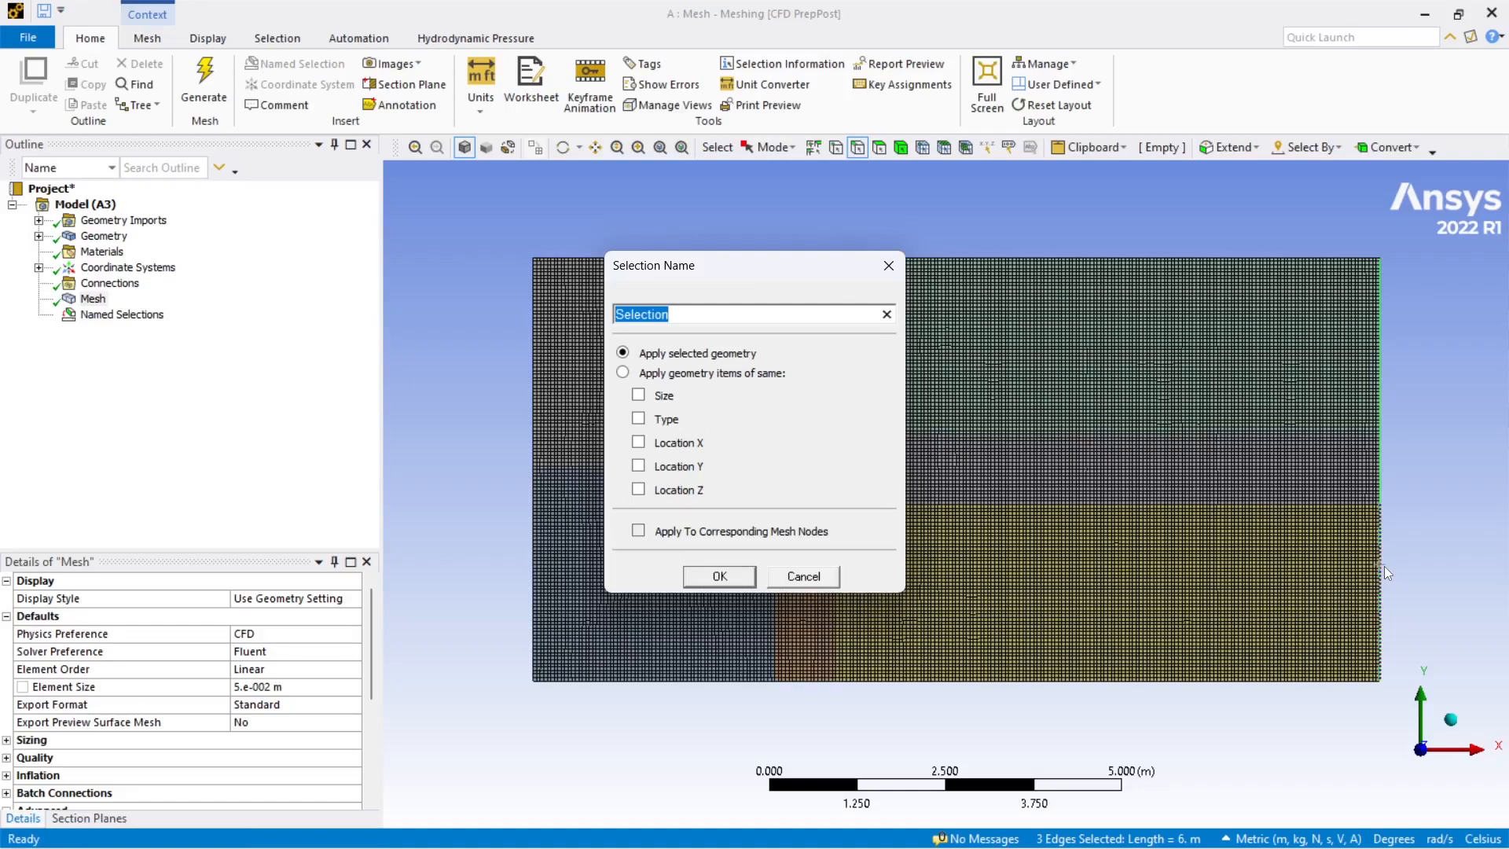
pyautogui.write('outlet')
pyautogui.press('Return')
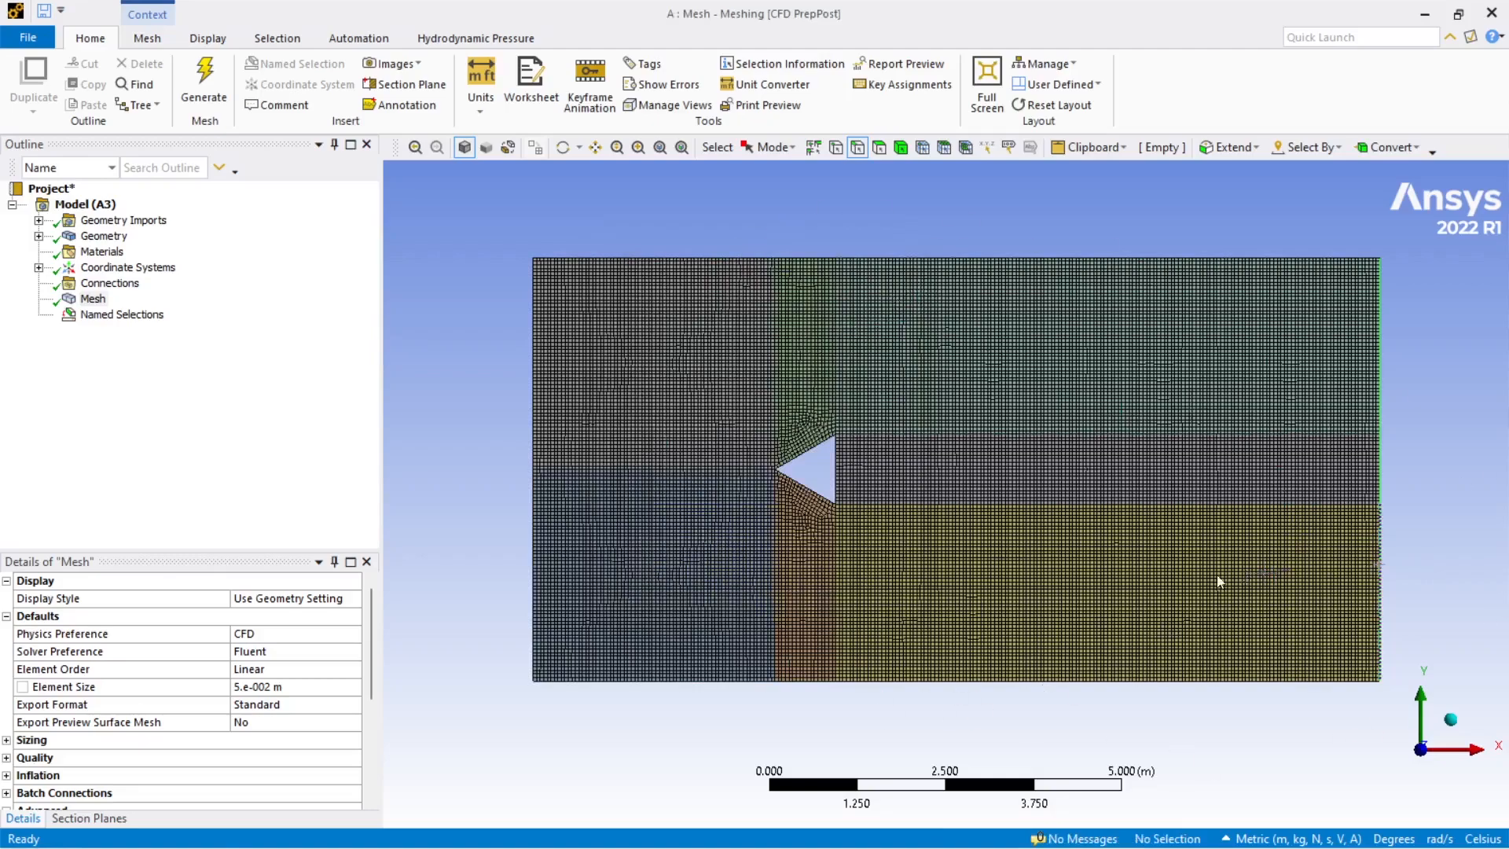
# Step: Create a named selection "walls" from the domain's three upper edges, three lower edges and the triangle's three edges
pyautogui.click(674, 261)
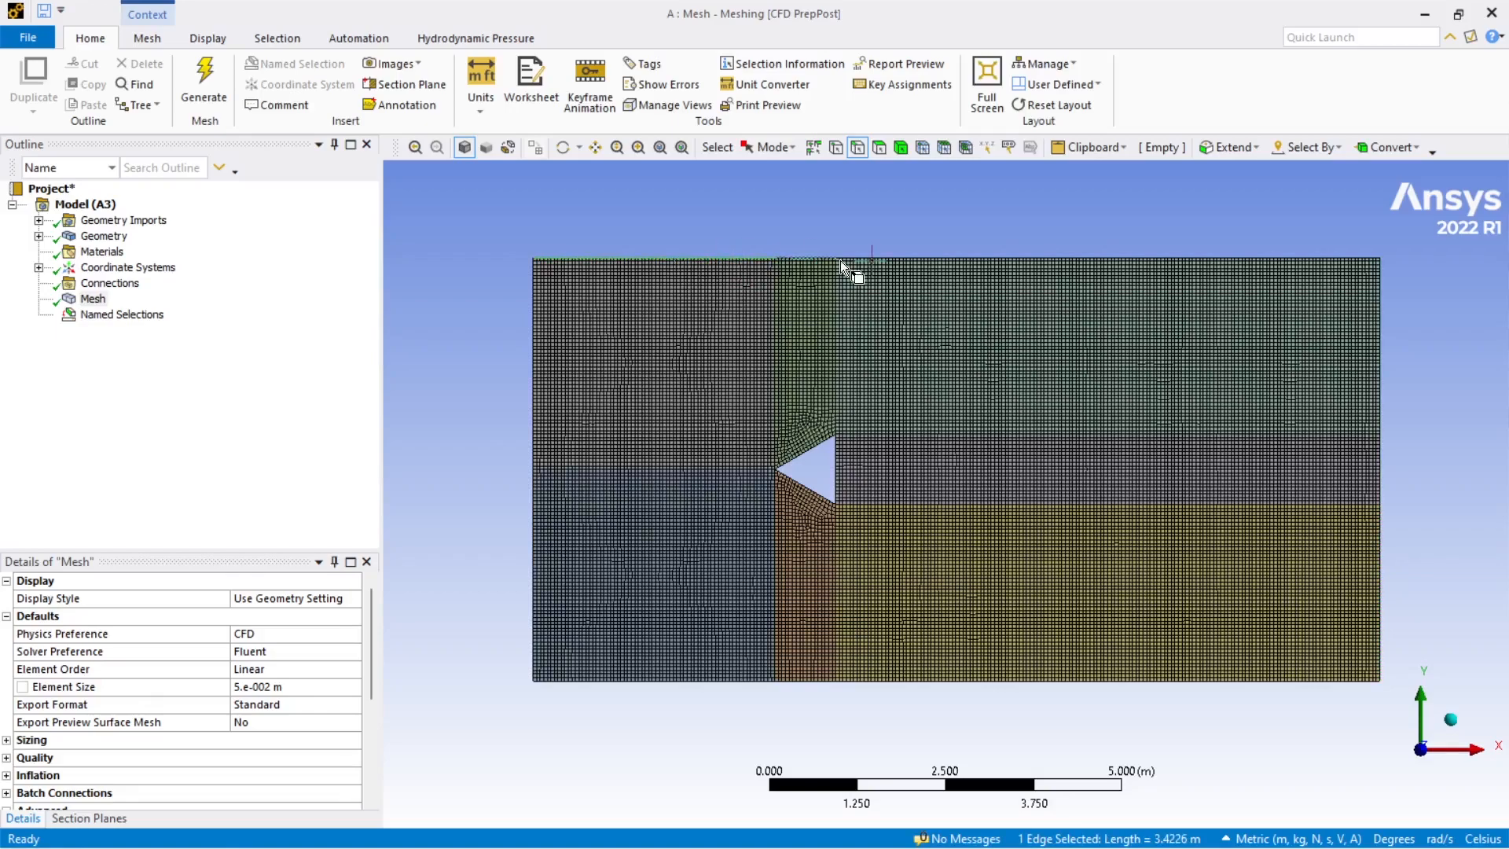
pyautogui.keyDown('ctrl'); pyautogui.click(894, 259); pyautogui.keyUp('ctrl')
pyautogui.keyDown('ctrl'); pyautogui.click(897, 261); pyautogui.keyUp('ctrl')
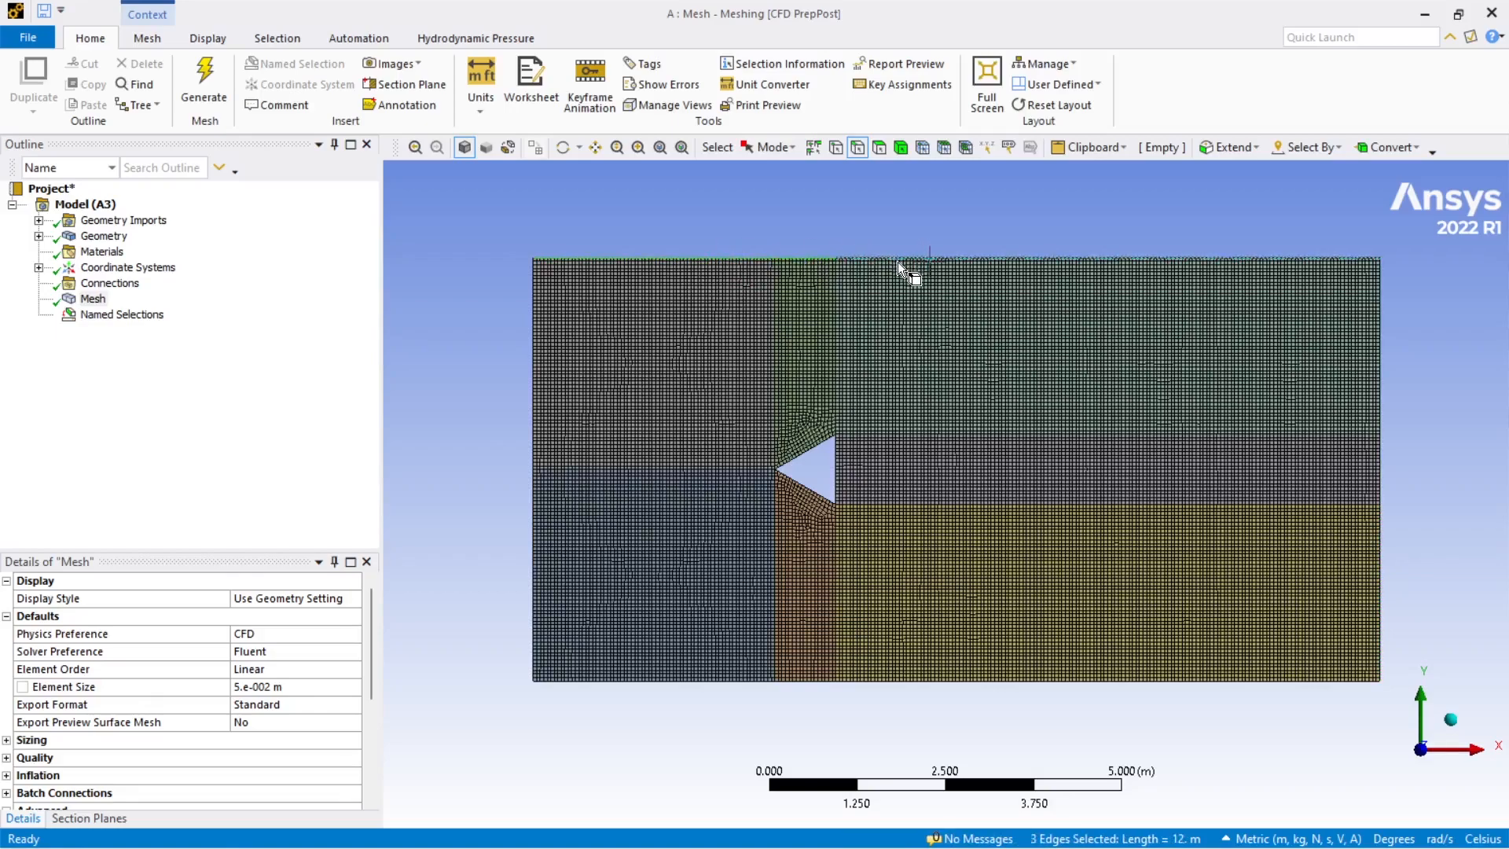
pyautogui.keyDown('ctrl'); pyautogui.click(833, 468); pyautogui.keyUp('ctrl')
pyautogui.keyDown('ctrl'); pyautogui.click(711, 681); pyautogui.keyUp('ctrl')
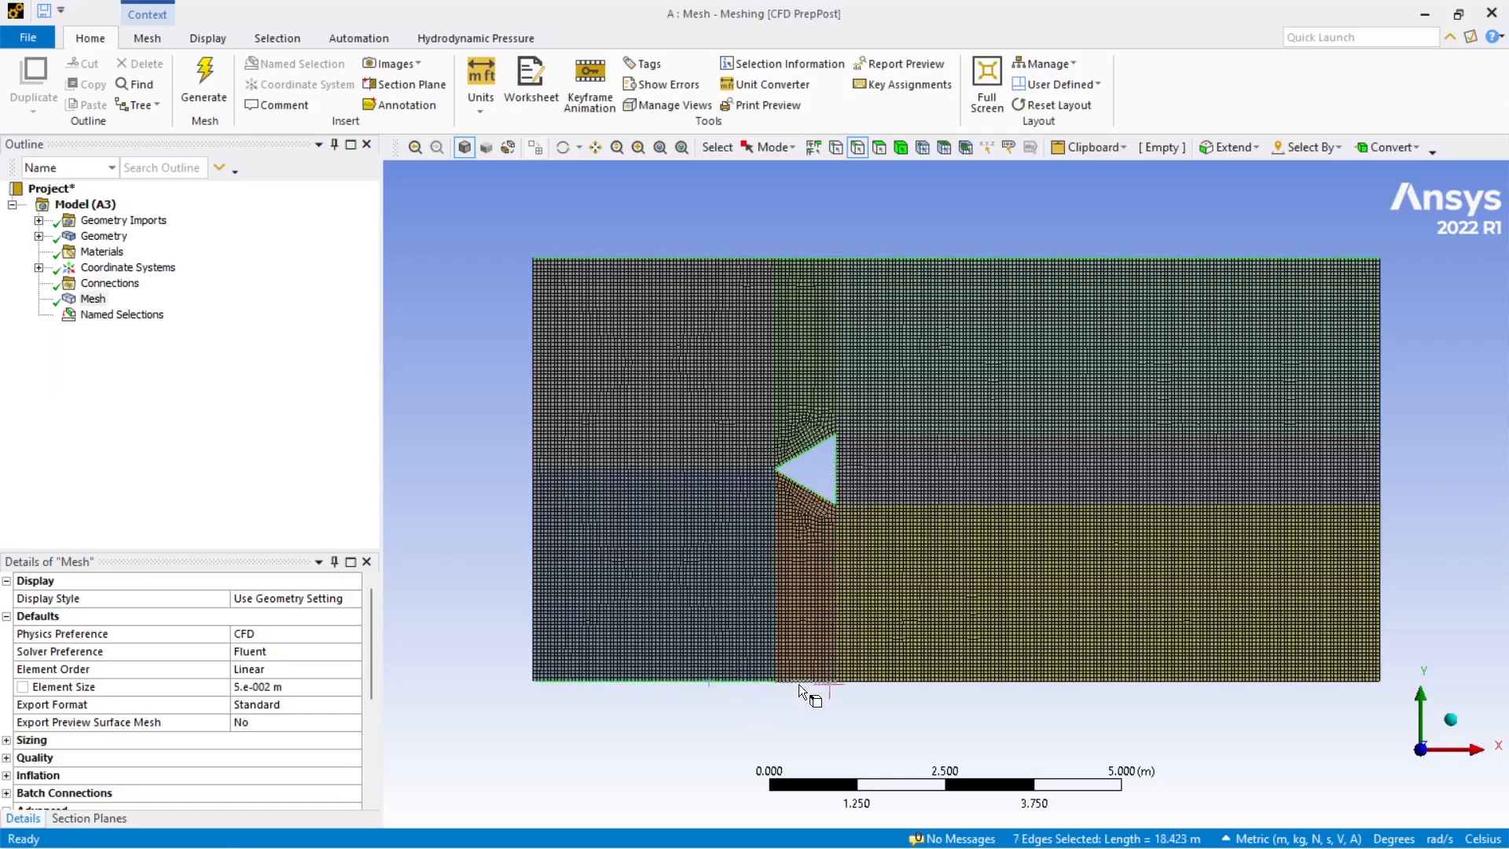
pyautogui.keyDown('ctrl'); pyautogui.click(935, 683); pyautogui.keyUp('ctrl')
pyautogui.rightClick(935, 689)
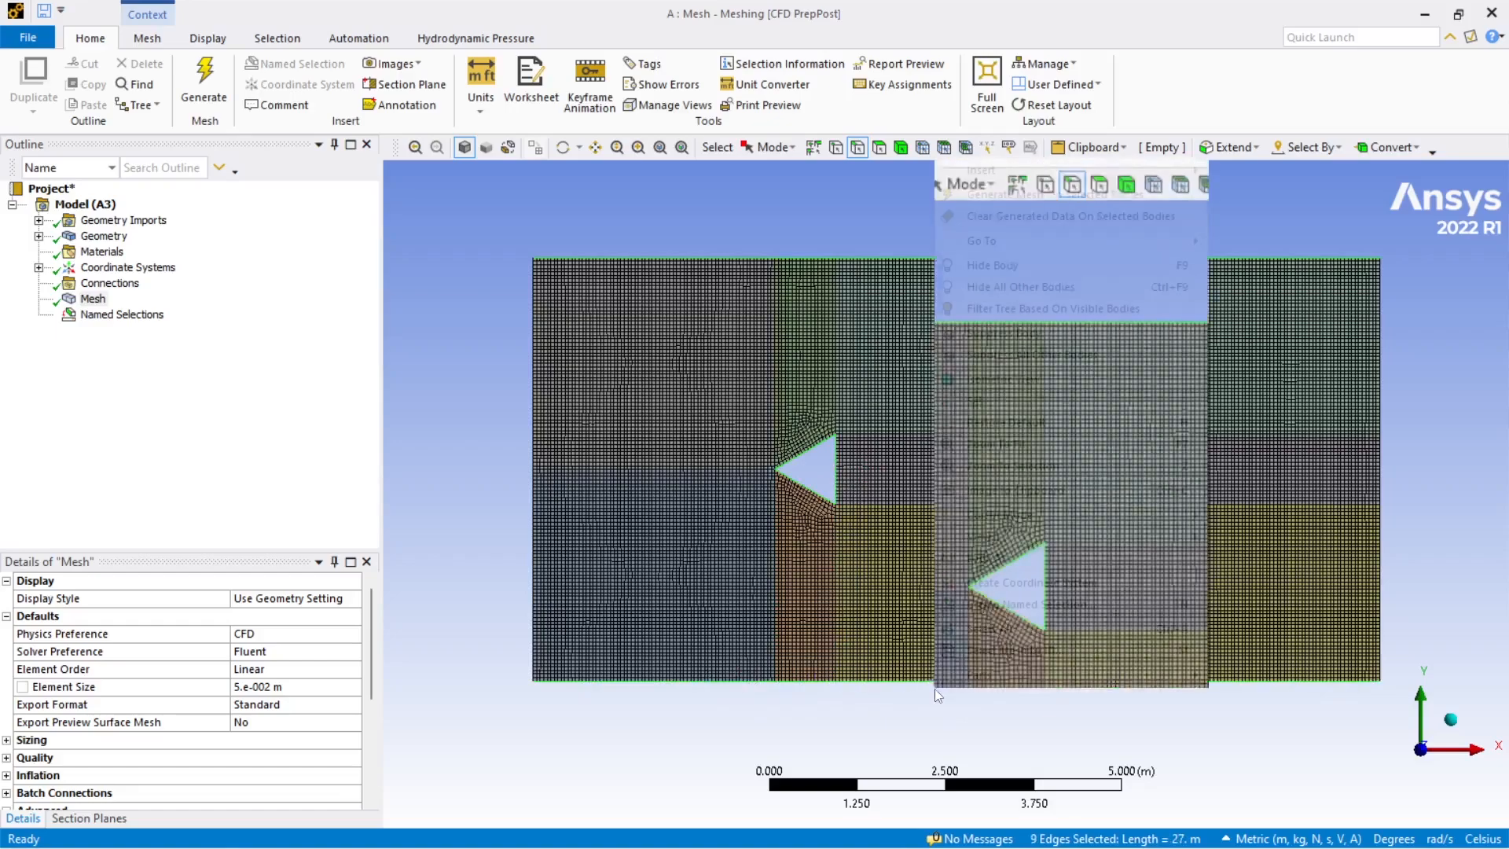
pyautogui.click(1025, 608)
pyautogui.write('bottom')
pyautogui.press('Return')
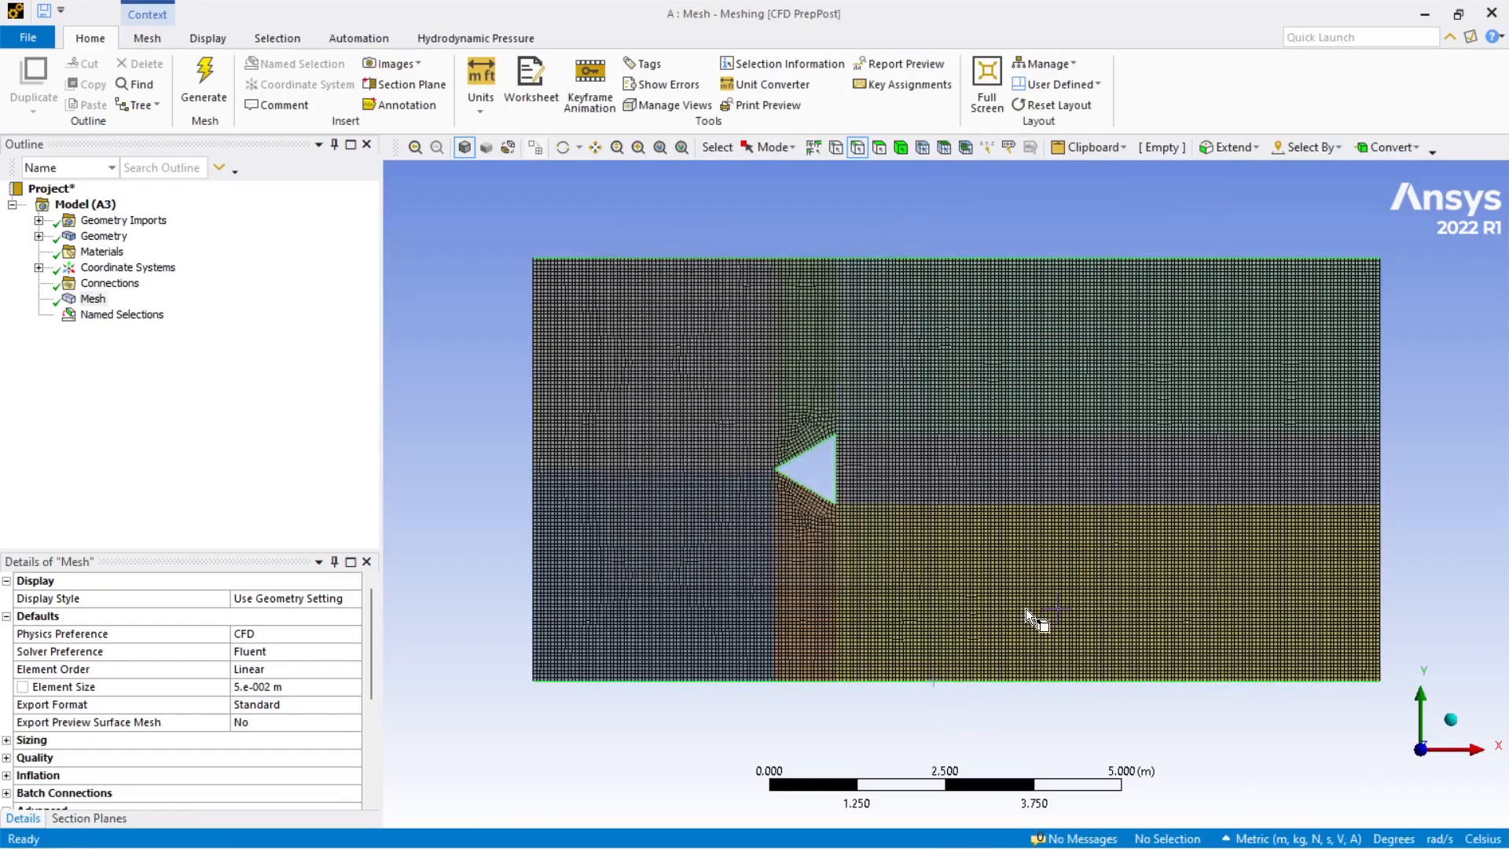
pyautogui.click(480, 380)
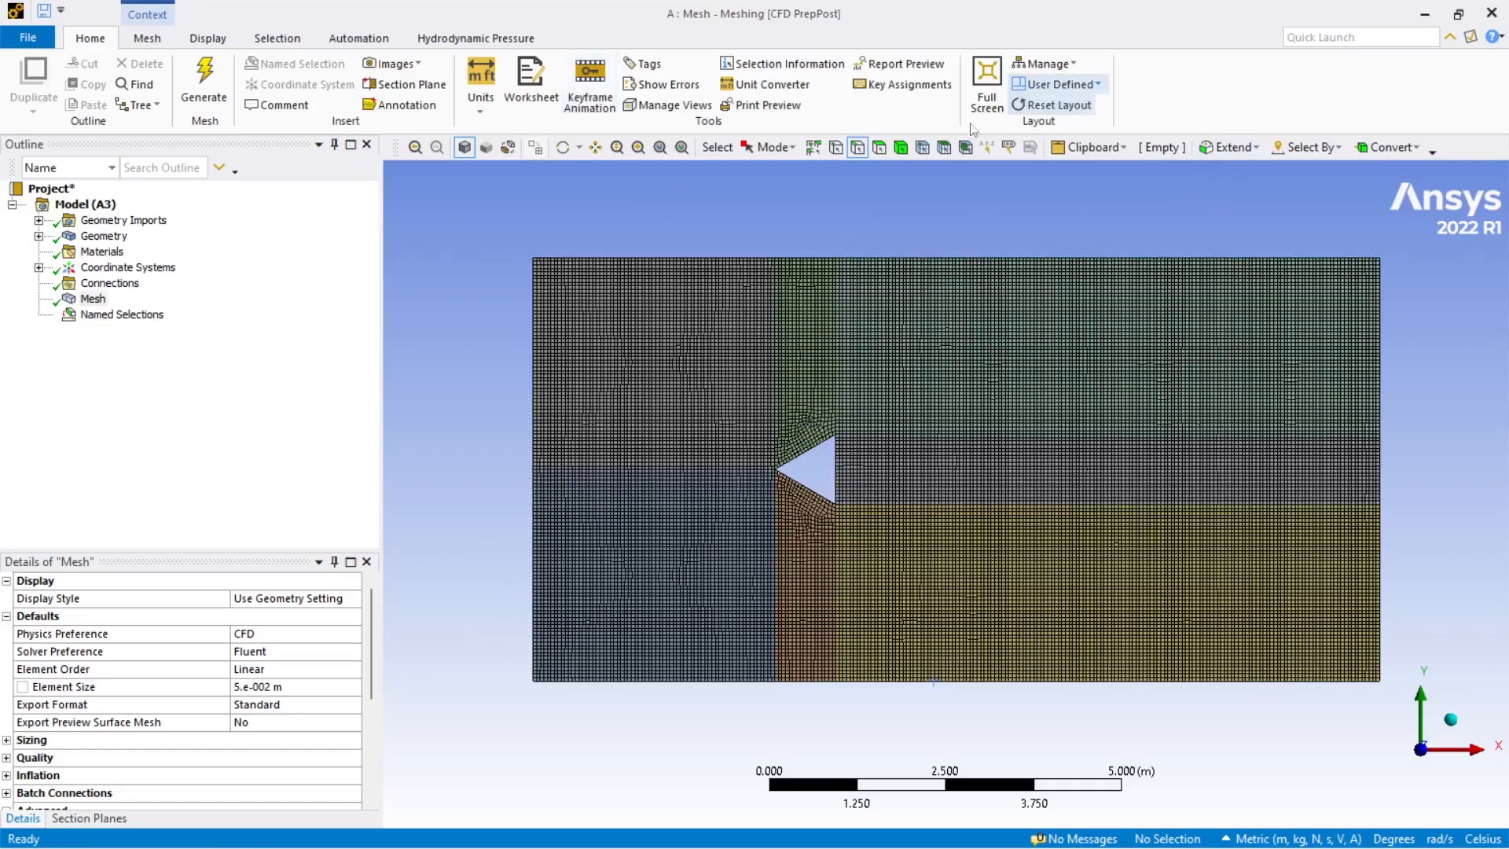
# Step: Review which boundary edges are assigned to the inlet, outlet and walls named selections
pyautogui.scroll(3, 715, 489)
pyautogui.scroll(-2, 715, 489)
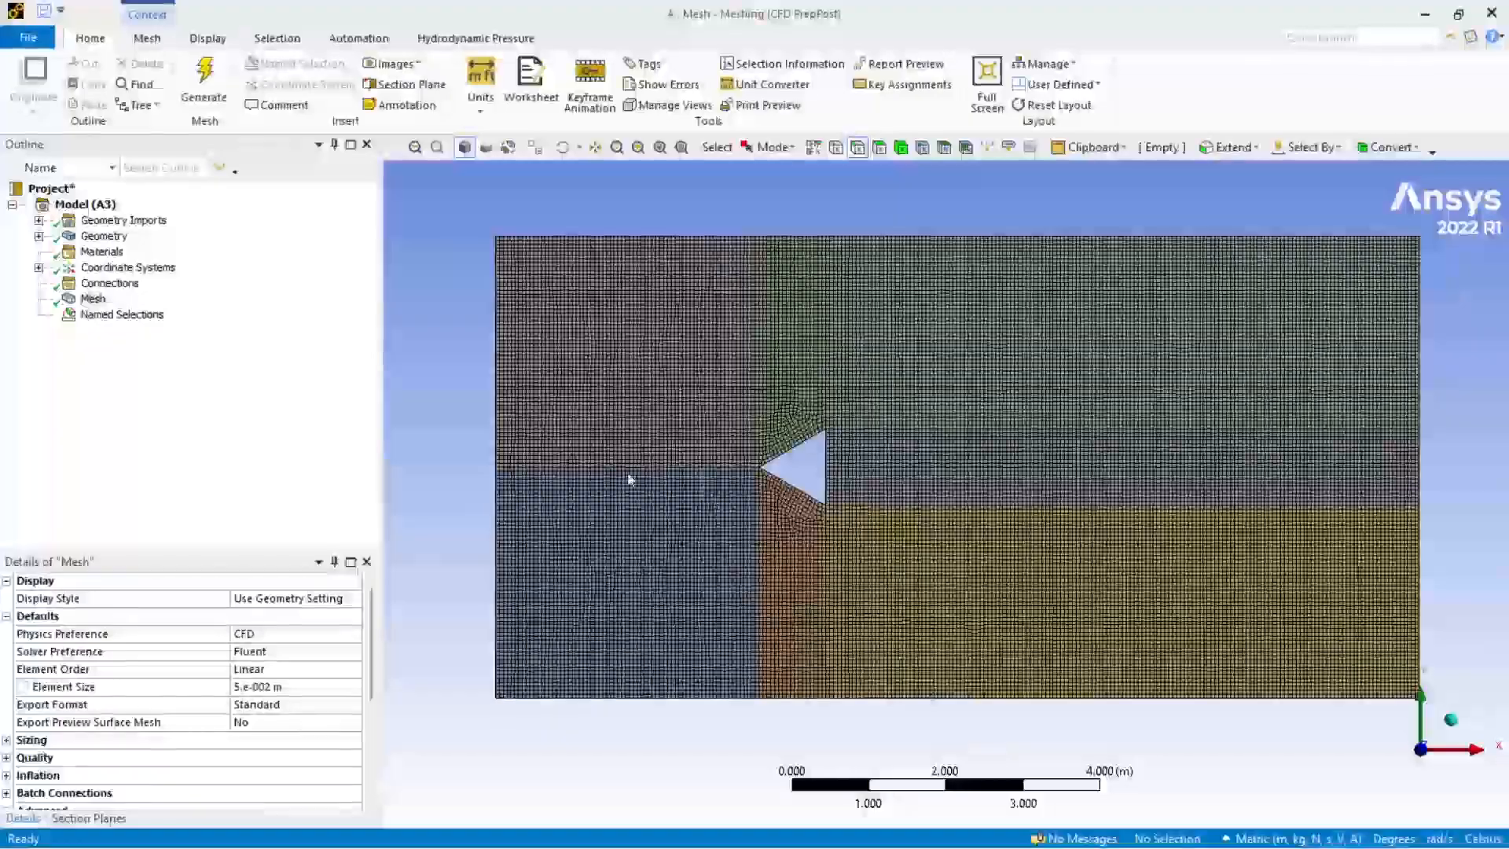
pyautogui.click(38, 314)
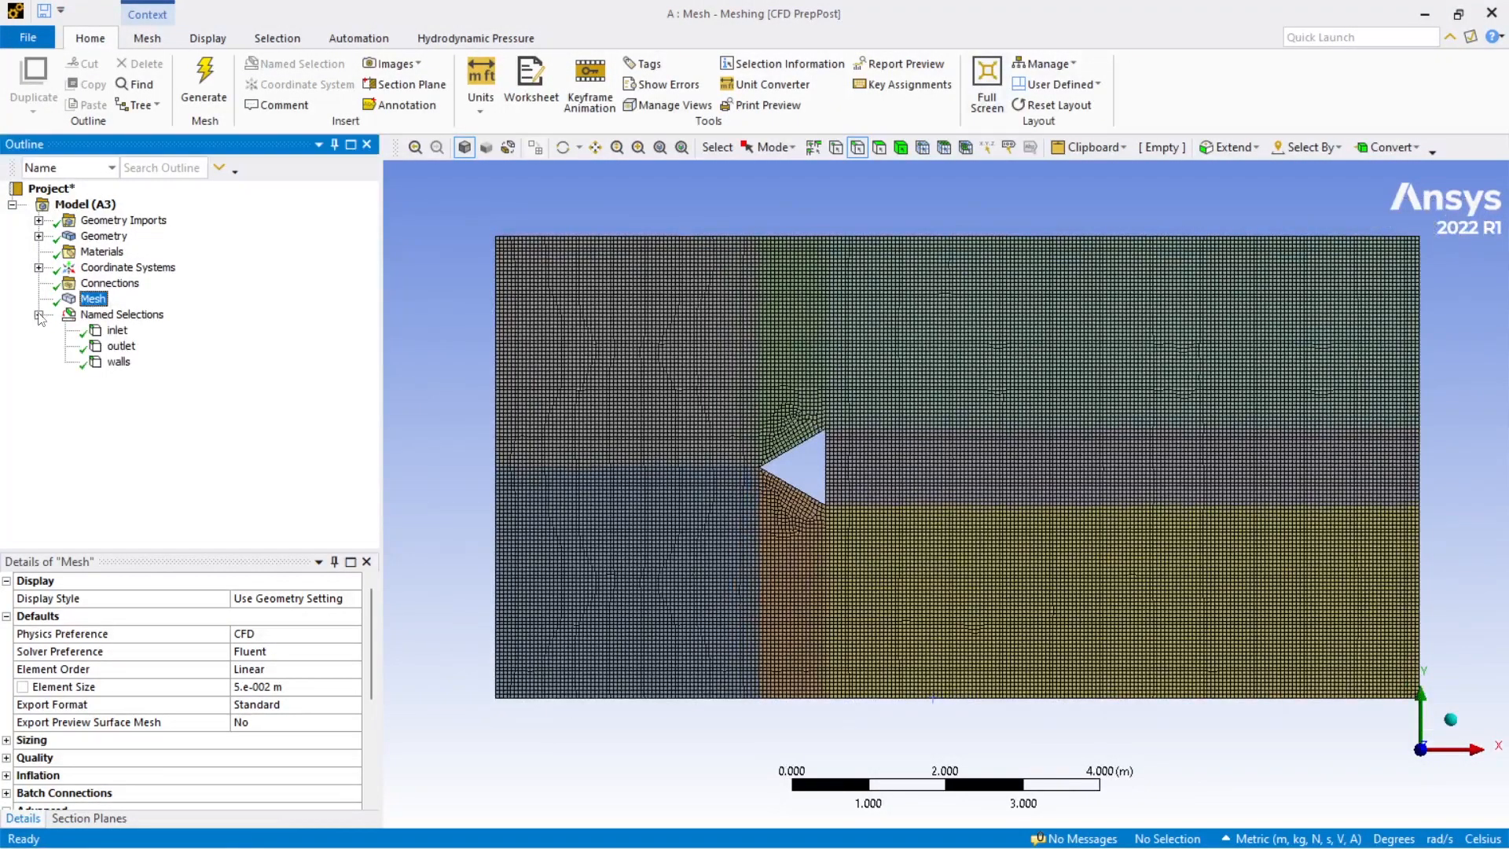
pyautogui.click(117, 330)
pyautogui.click(832, 148)
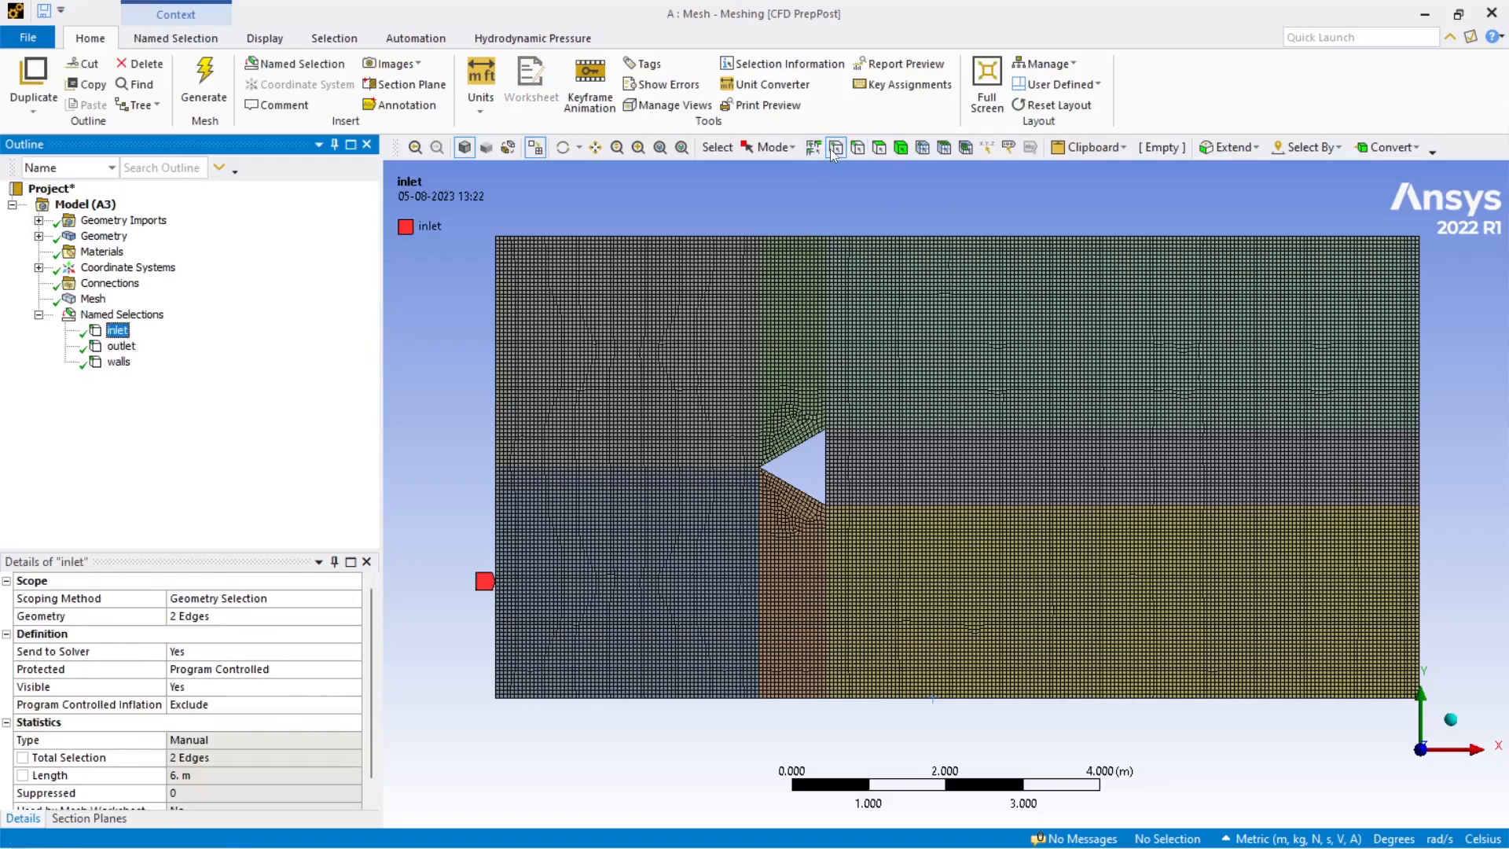
pyautogui.click(121, 347)
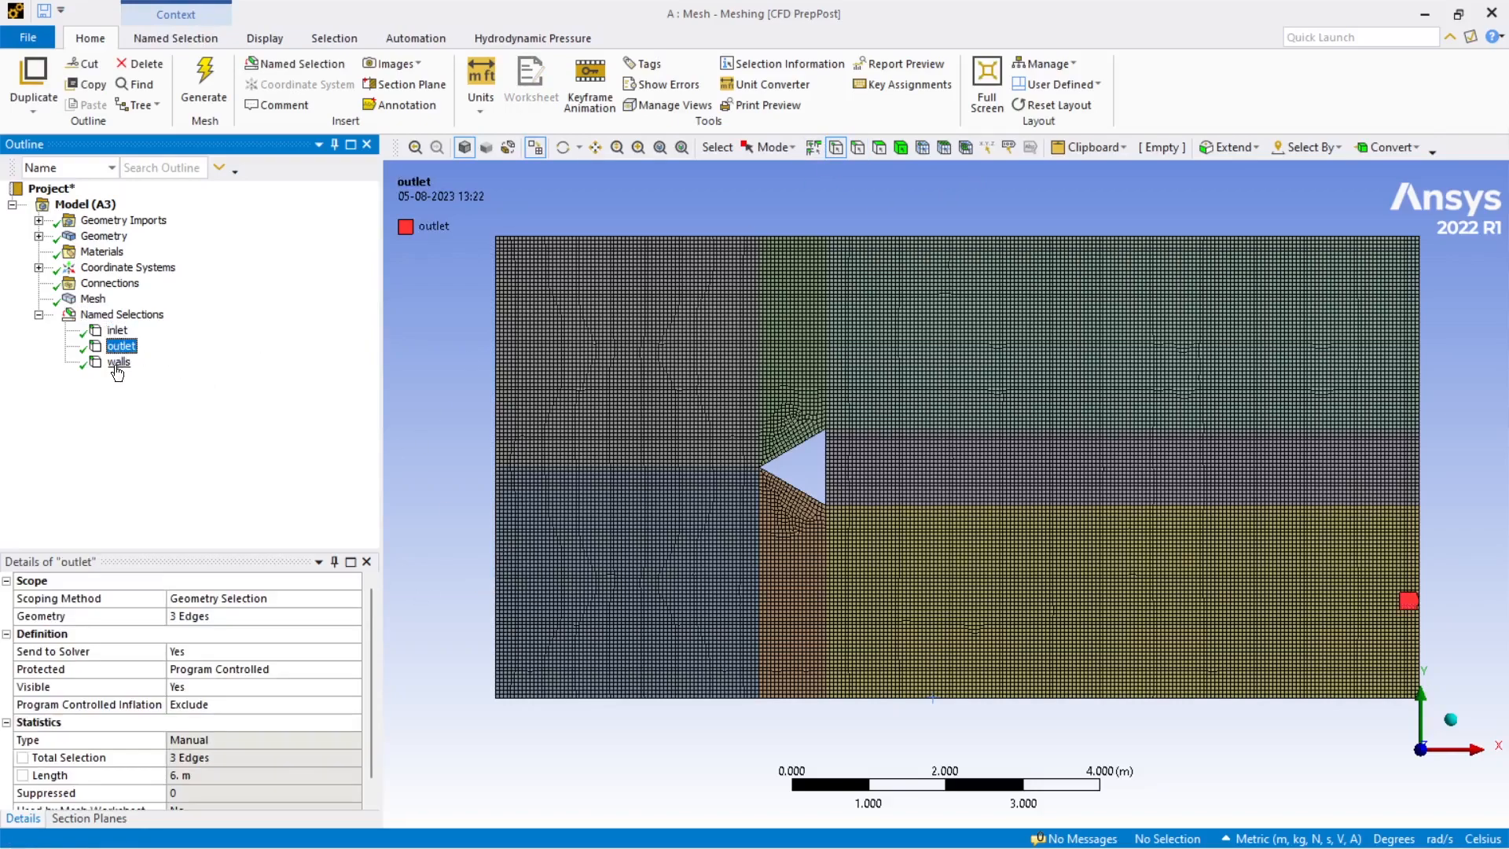
pyautogui.click(118, 364)
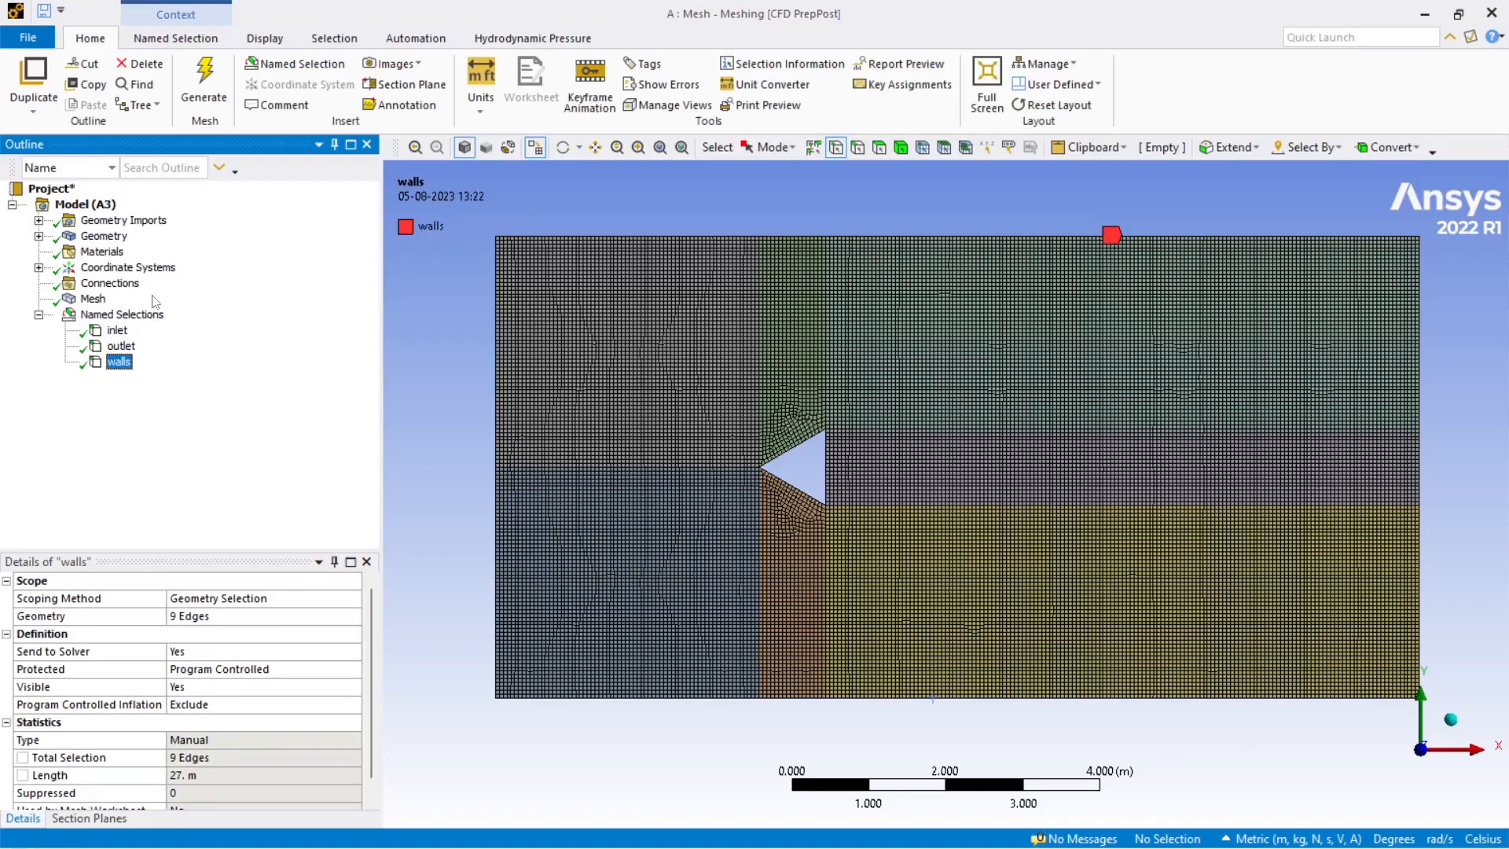
pyautogui.click(92, 299)
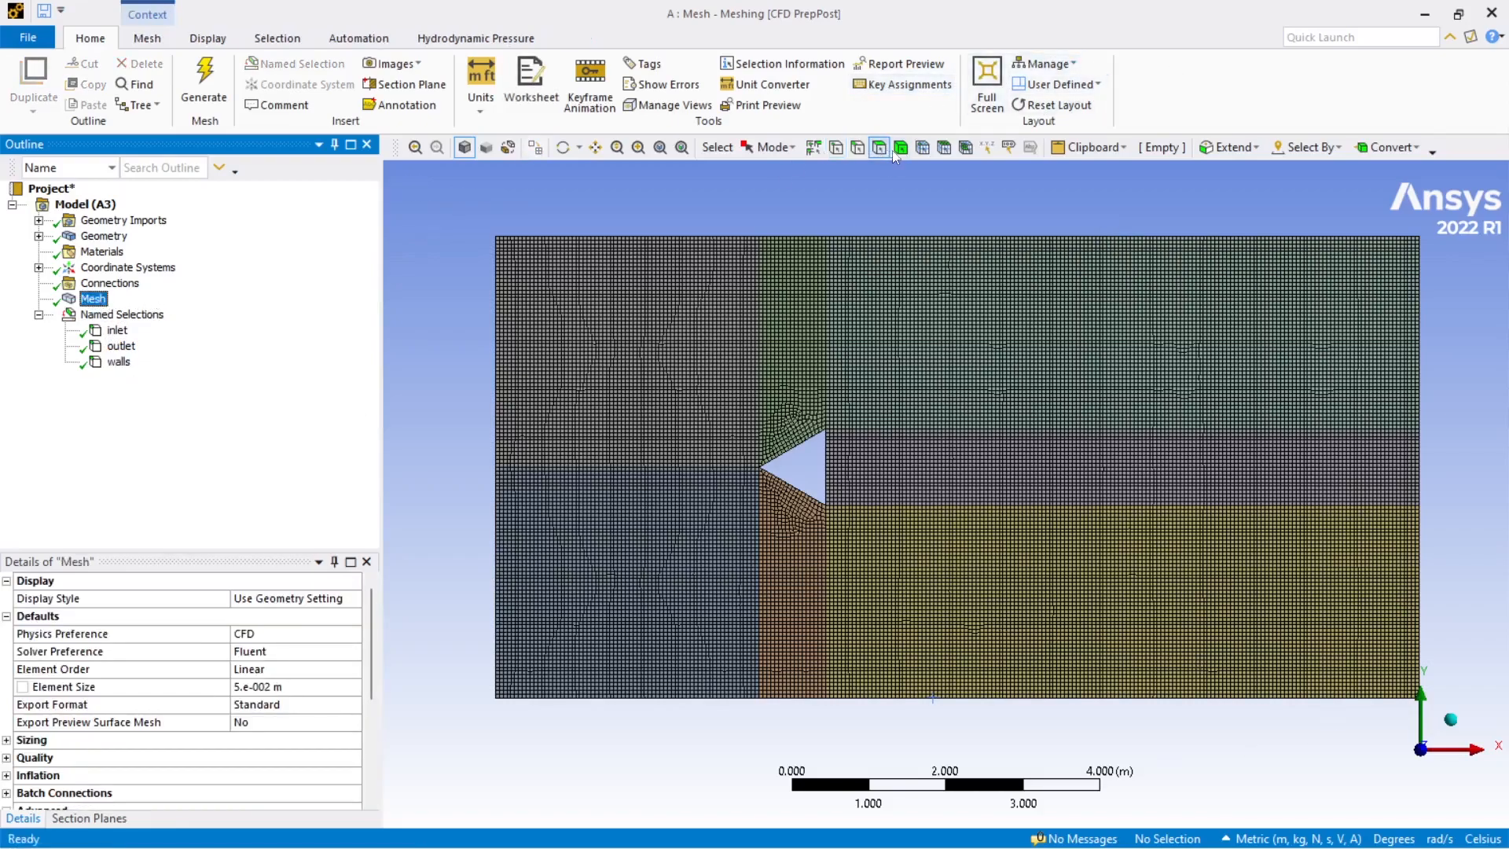
pyautogui.doubleClick(109, 311)
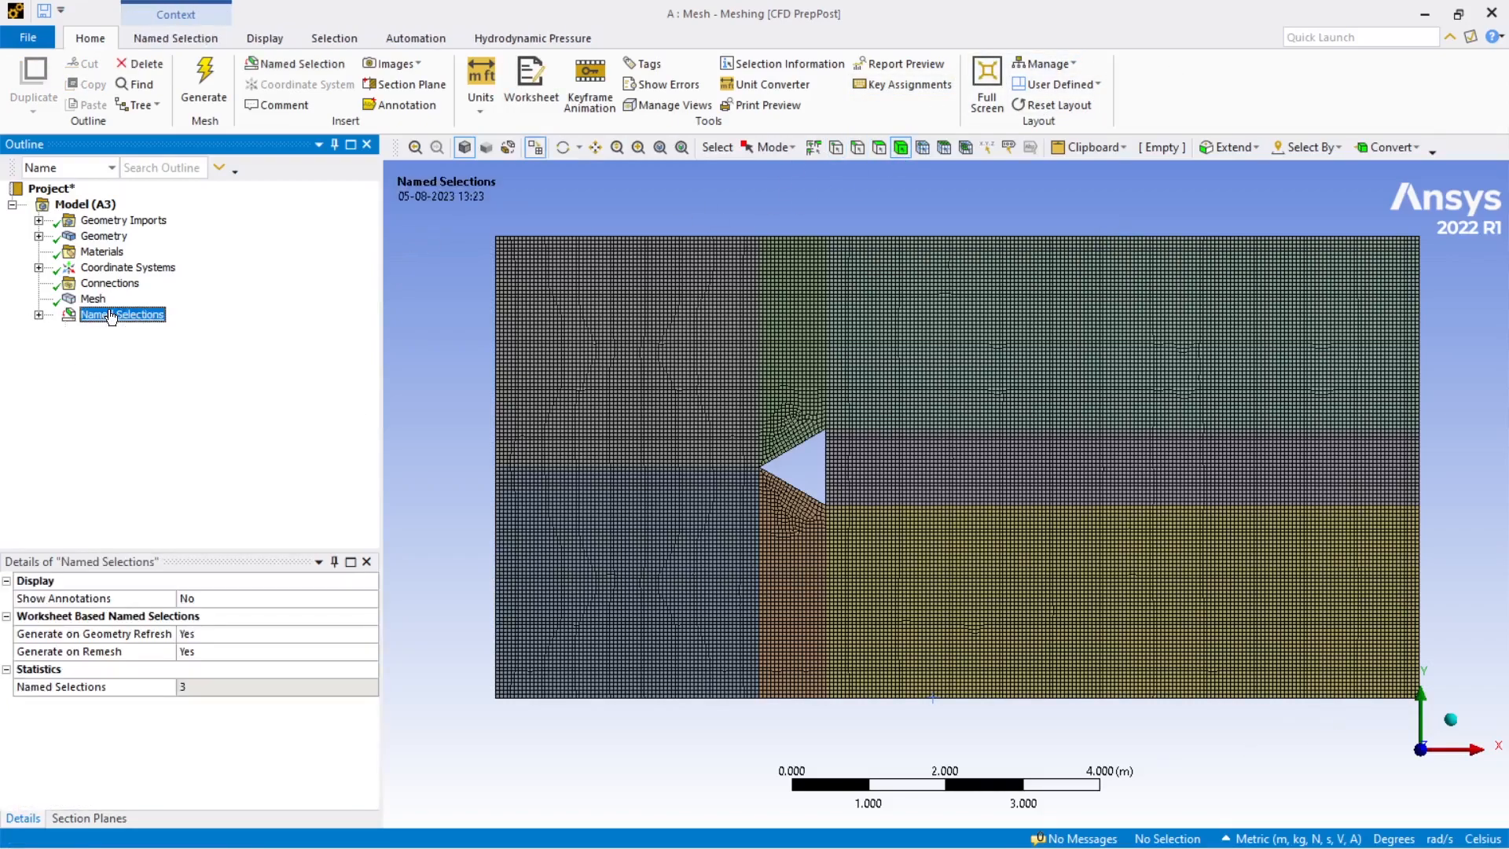
pyautogui.click(41, 316)
pyautogui.click(118, 346)
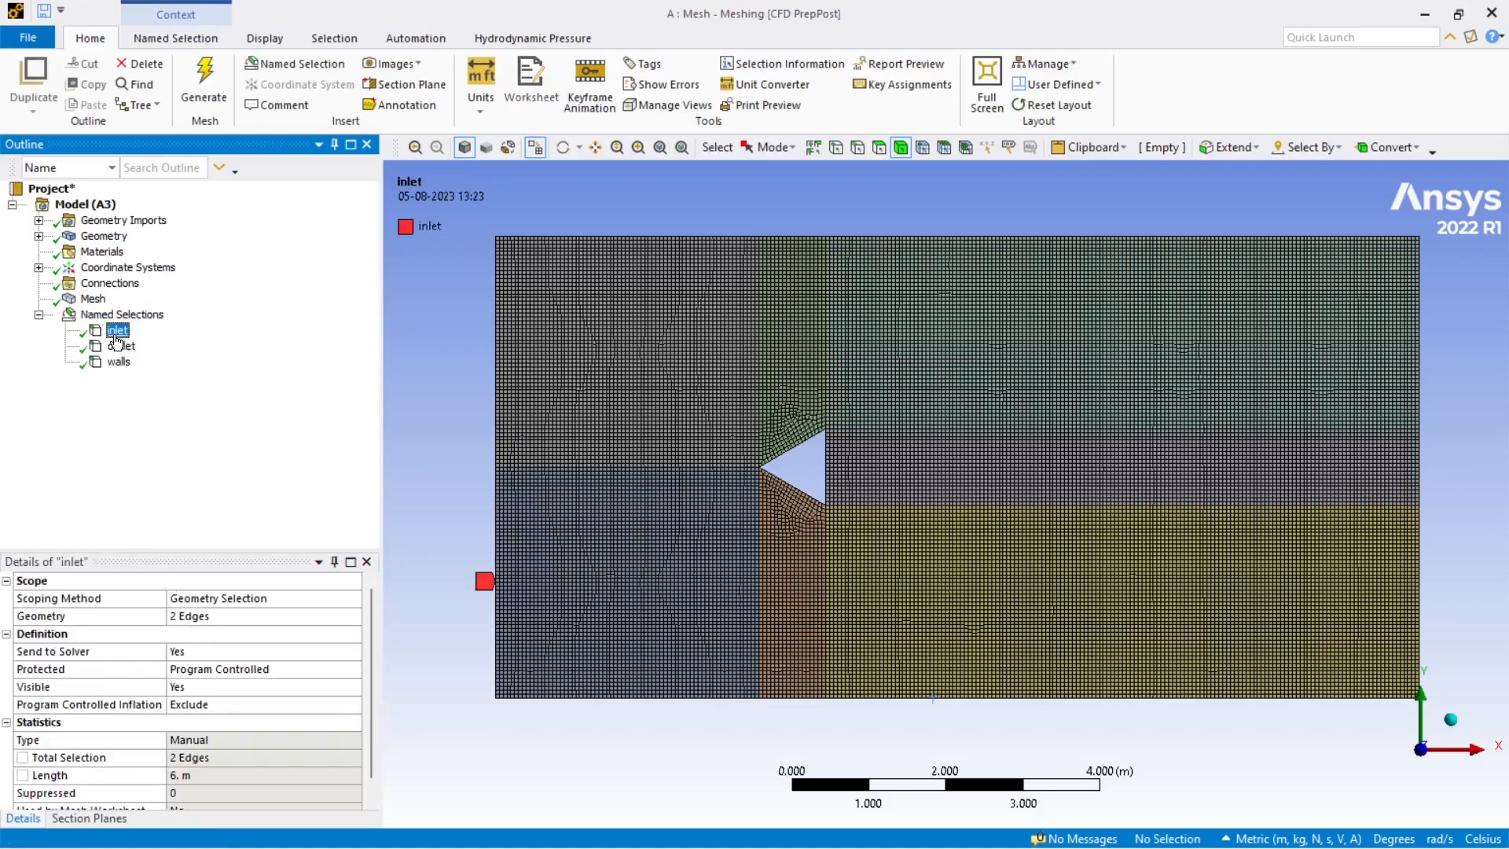
# Step: Inspect the extent of the walls named selection on the meshed domain
pyautogui.click(119, 362)
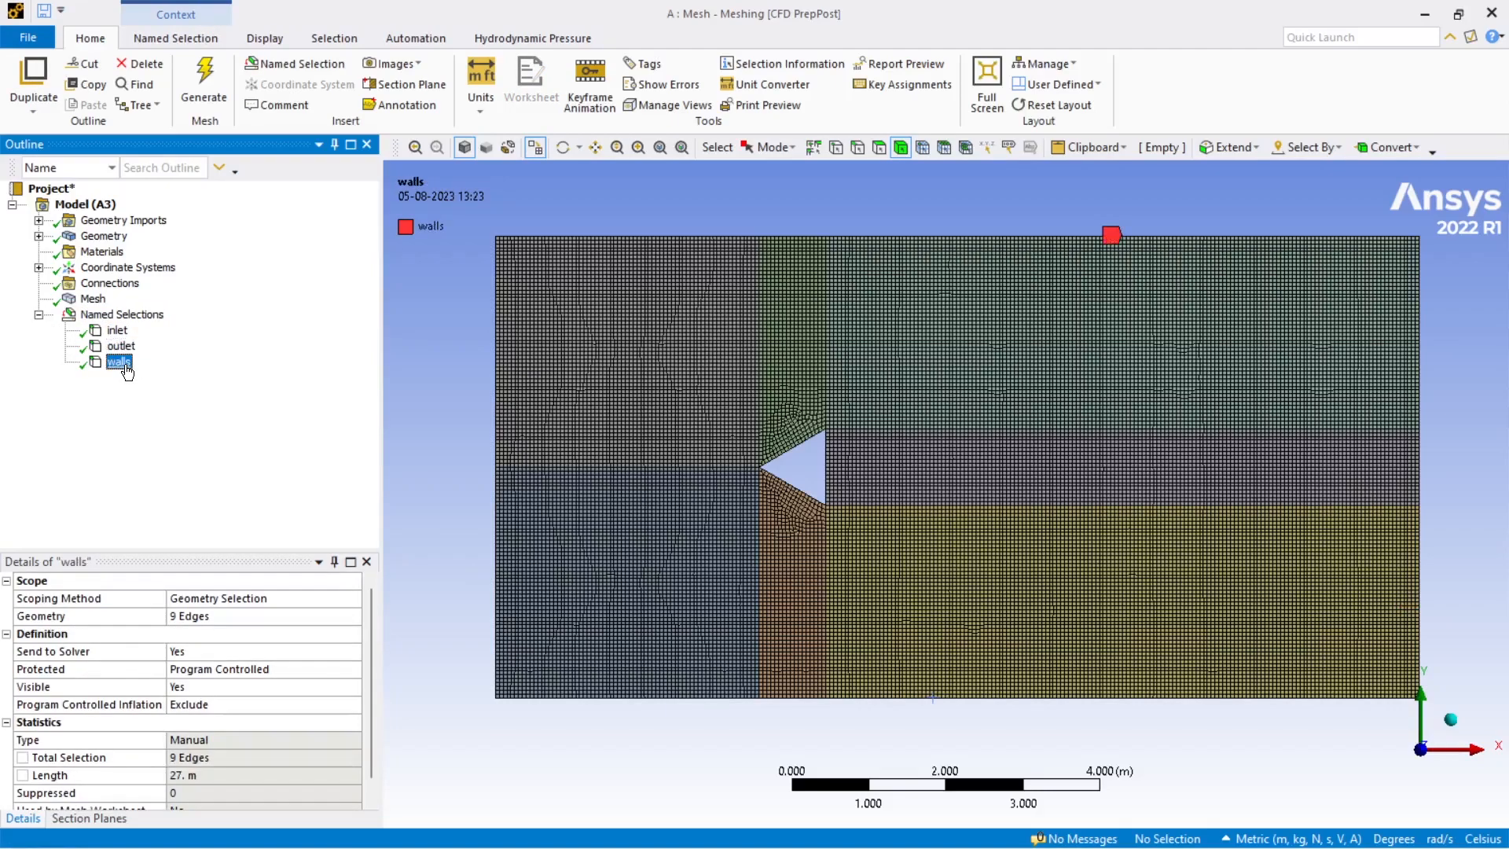
pyautogui.scroll(-2, 996, 583)
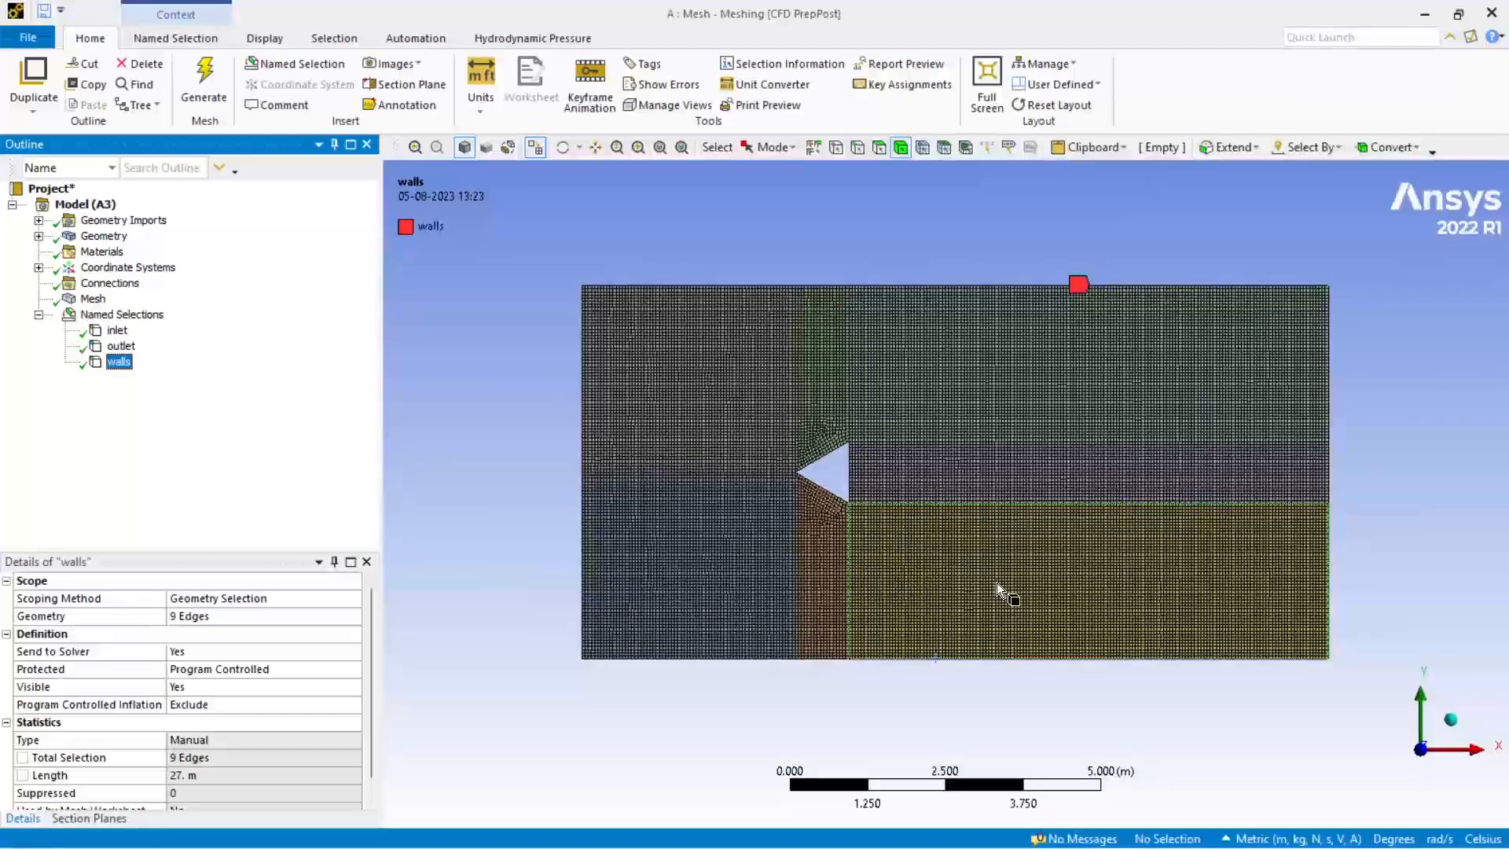
pyautogui.click(122, 315)
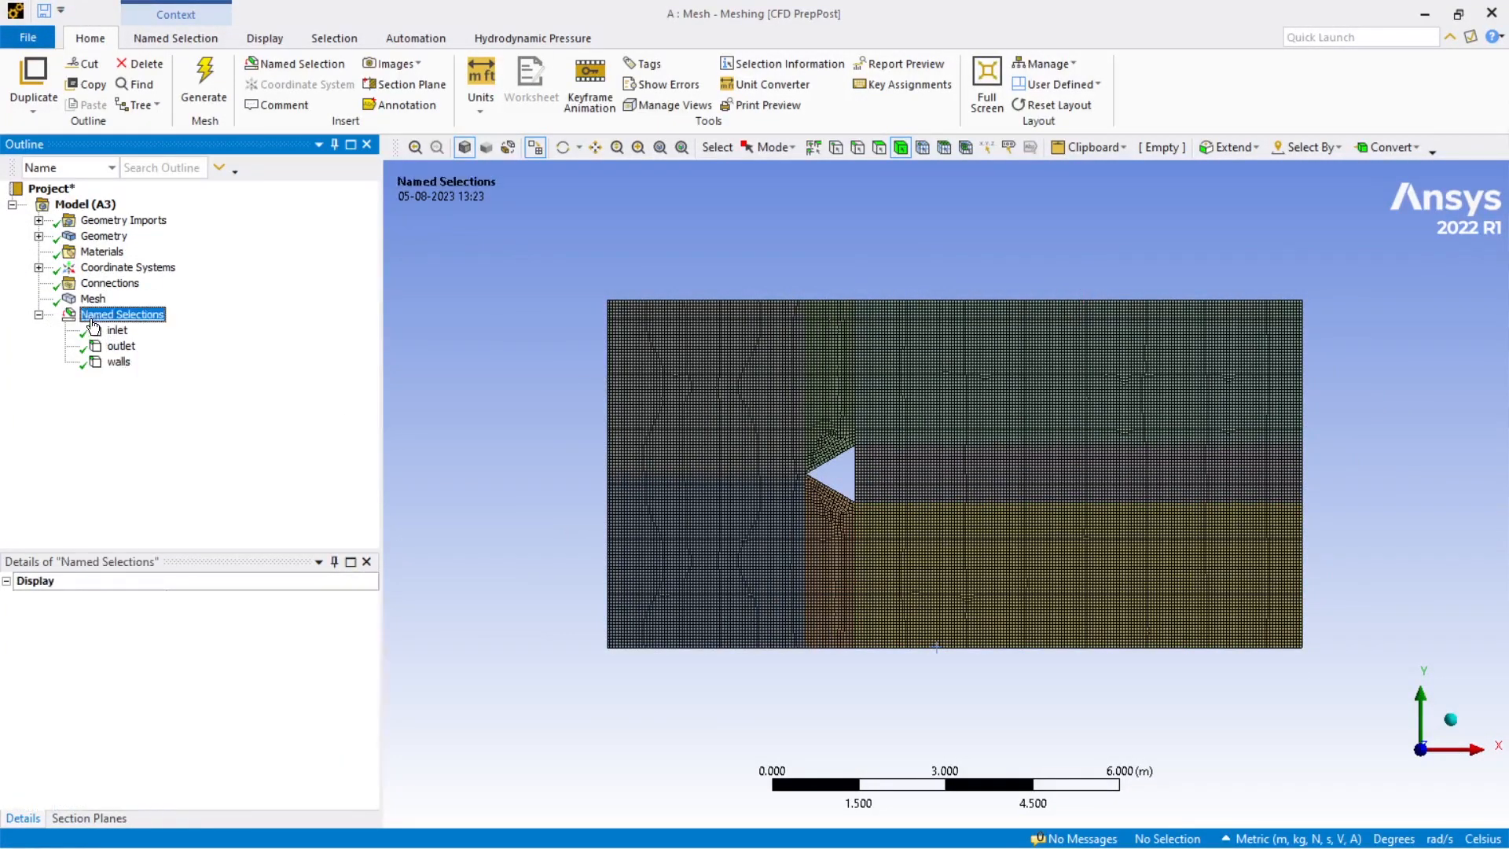
# Step: Export the mesh as a FLUENT input file named flowOverPrismMeshFile in the flow_over_prism folder
pyautogui.click(29, 37)
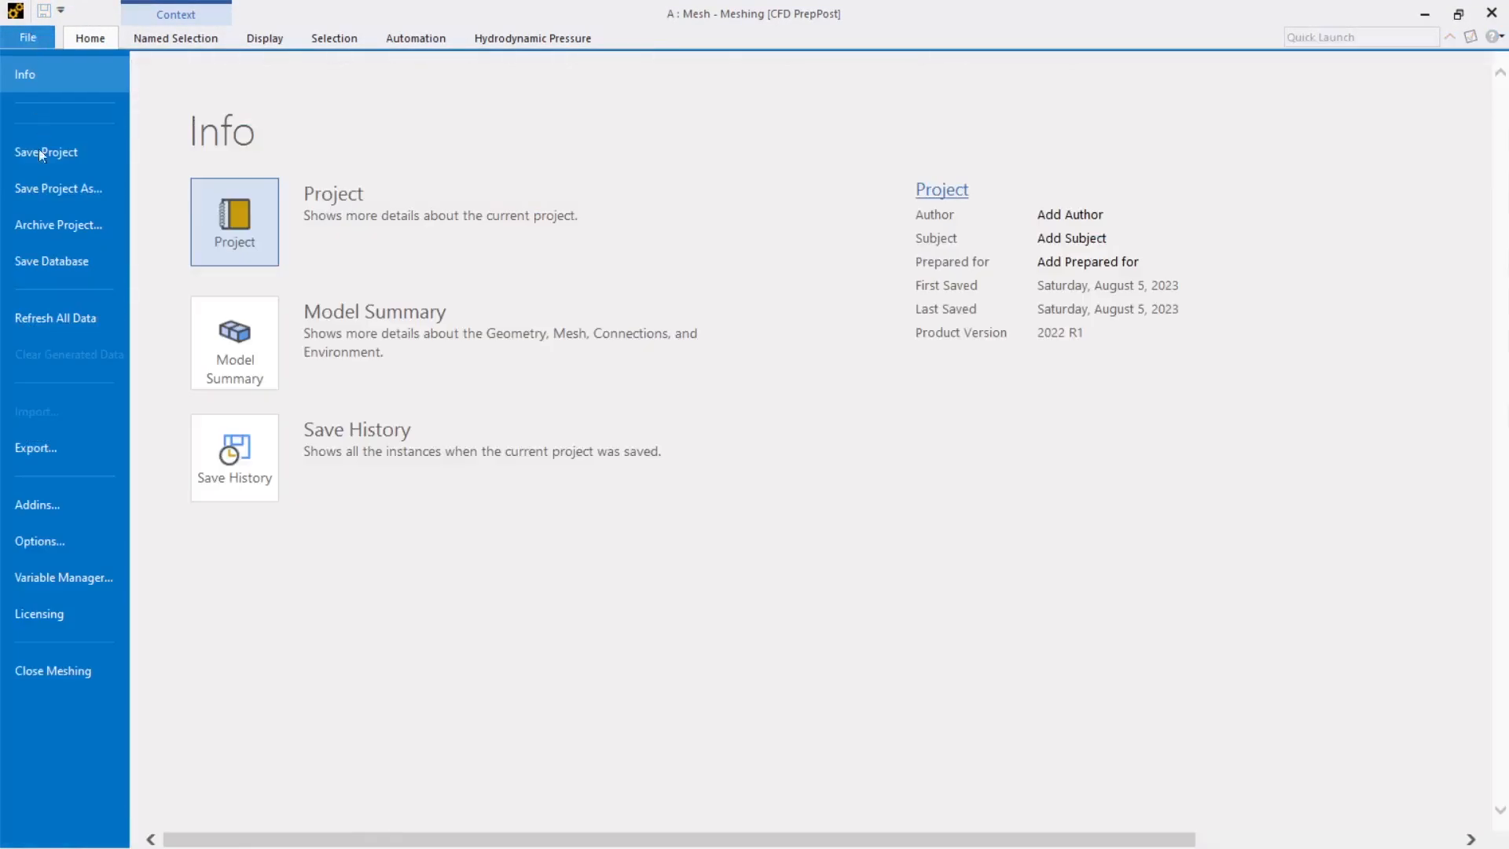
pyautogui.click(57, 441)
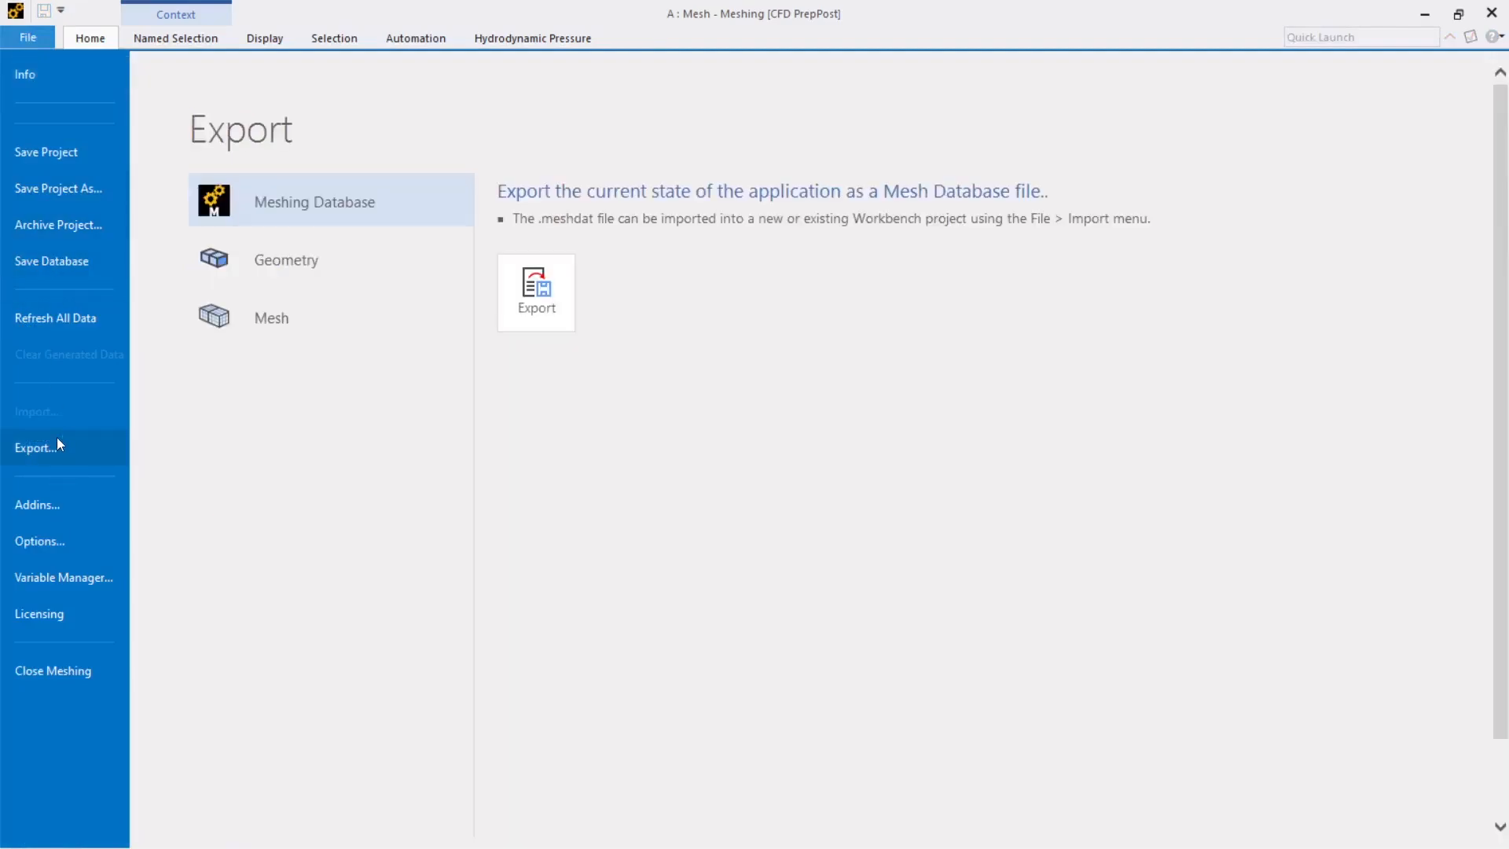
pyautogui.click(255, 329)
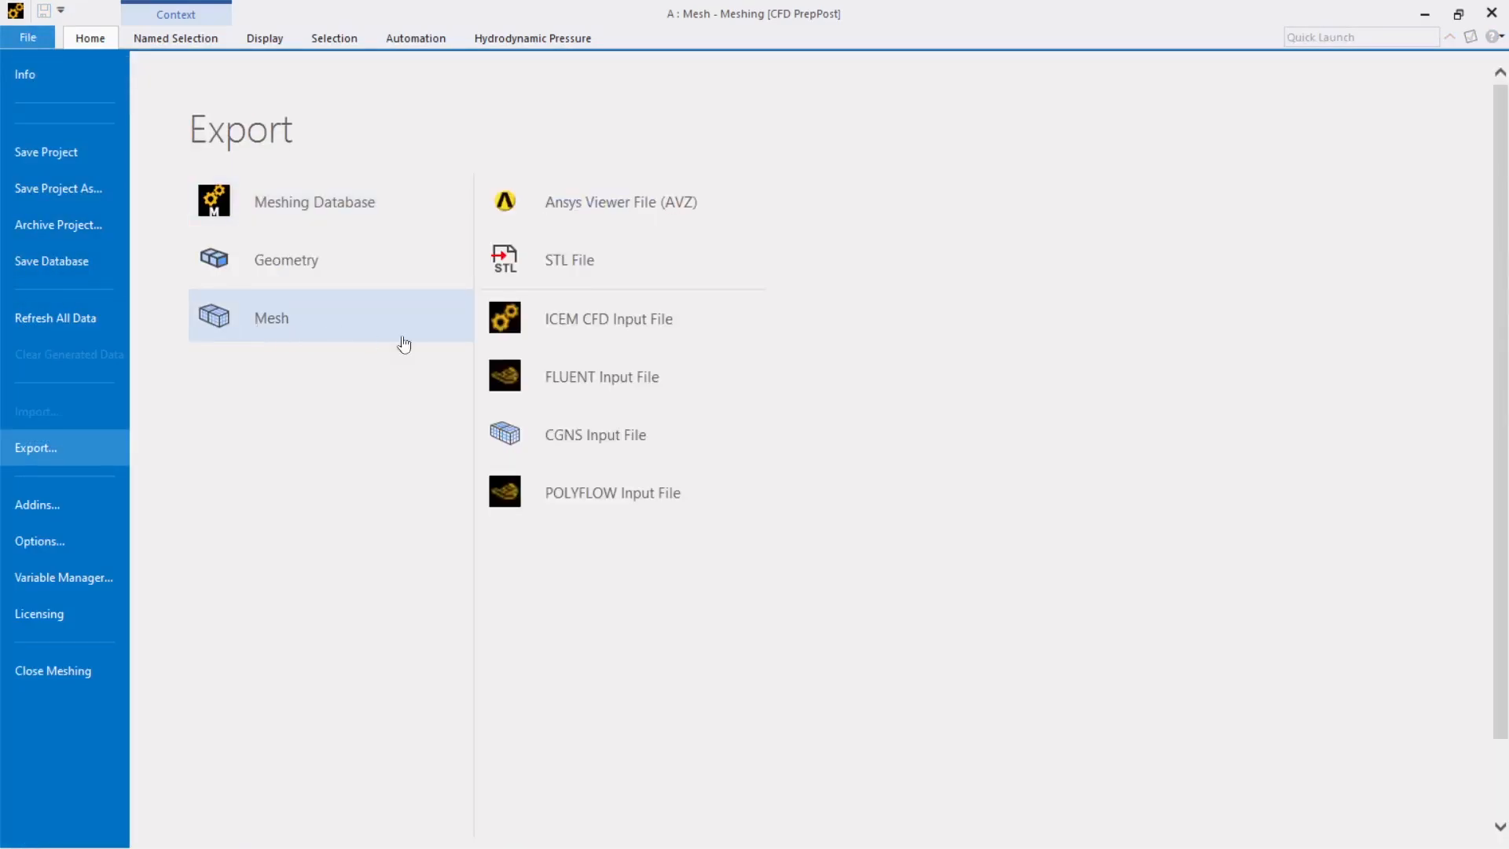
pyautogui.click(580, 383)
pyautogui.click(825, 328)
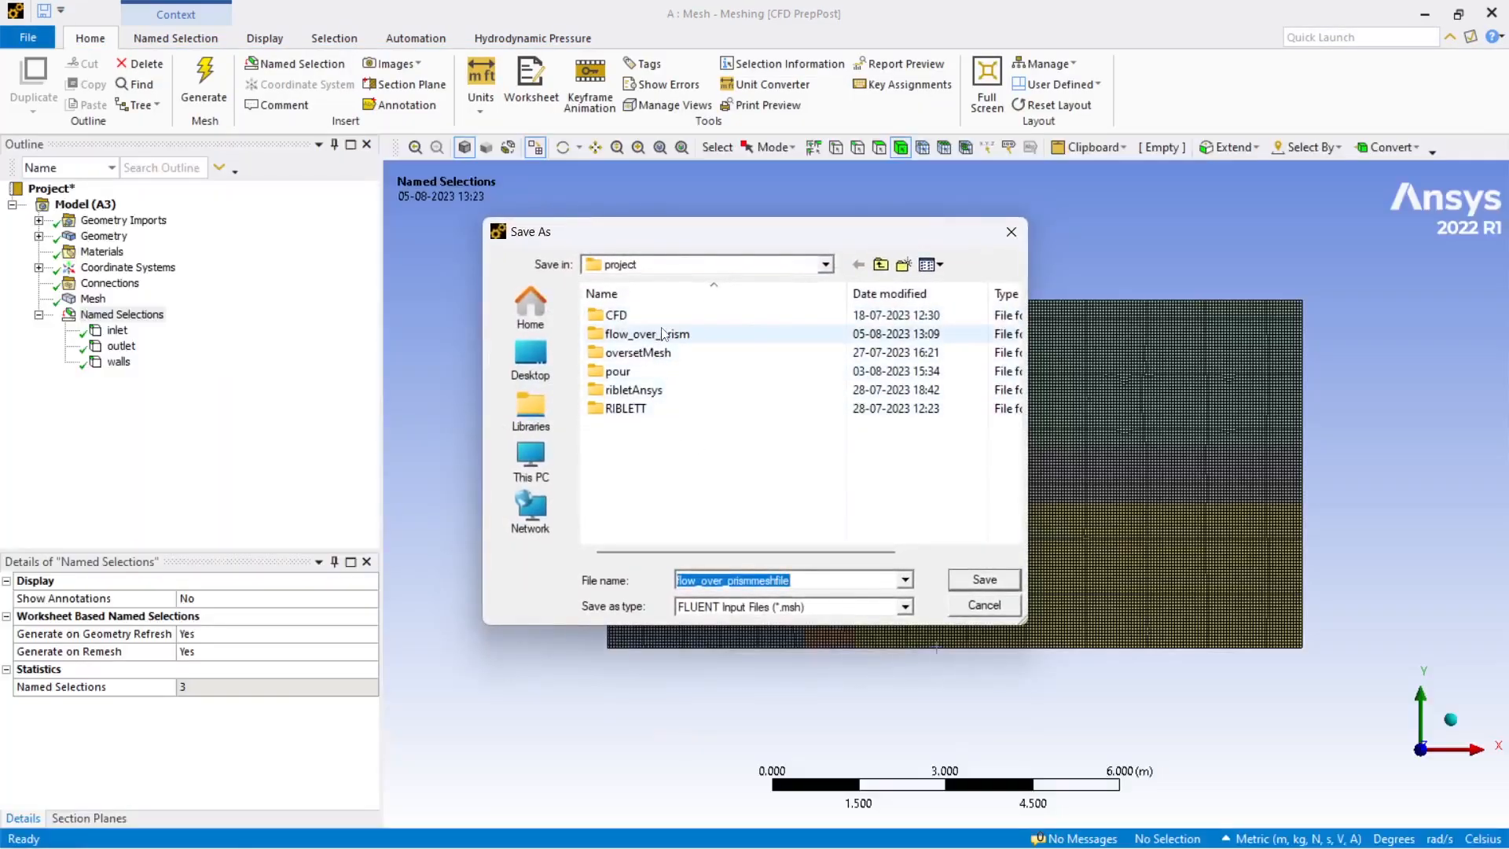
pyautogui.doubleClick(647, 334)
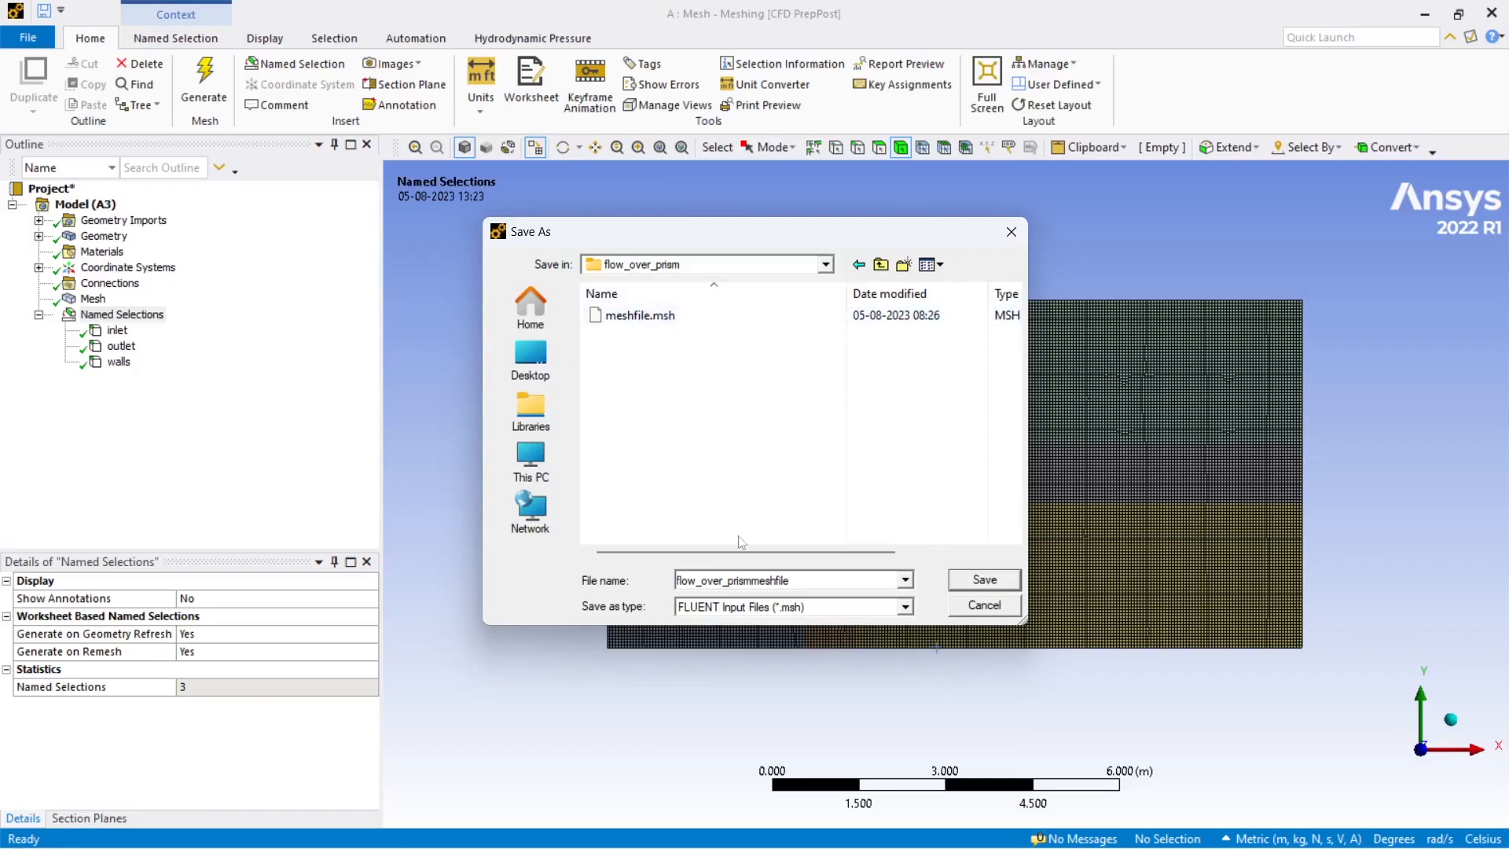
pyautogui.doubleClick(797, 580)
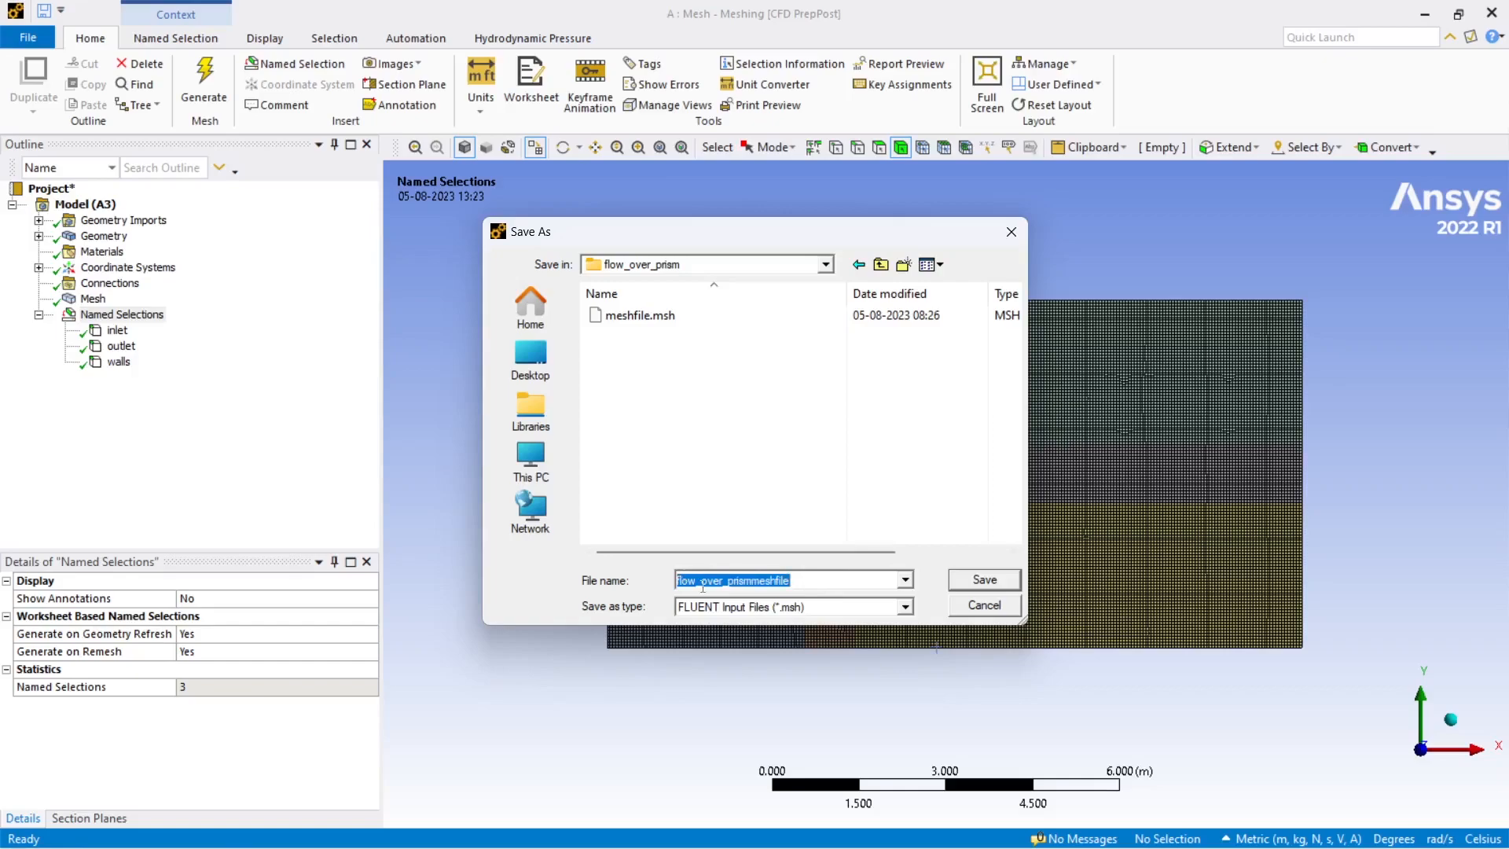
pyautogui.write('flo')
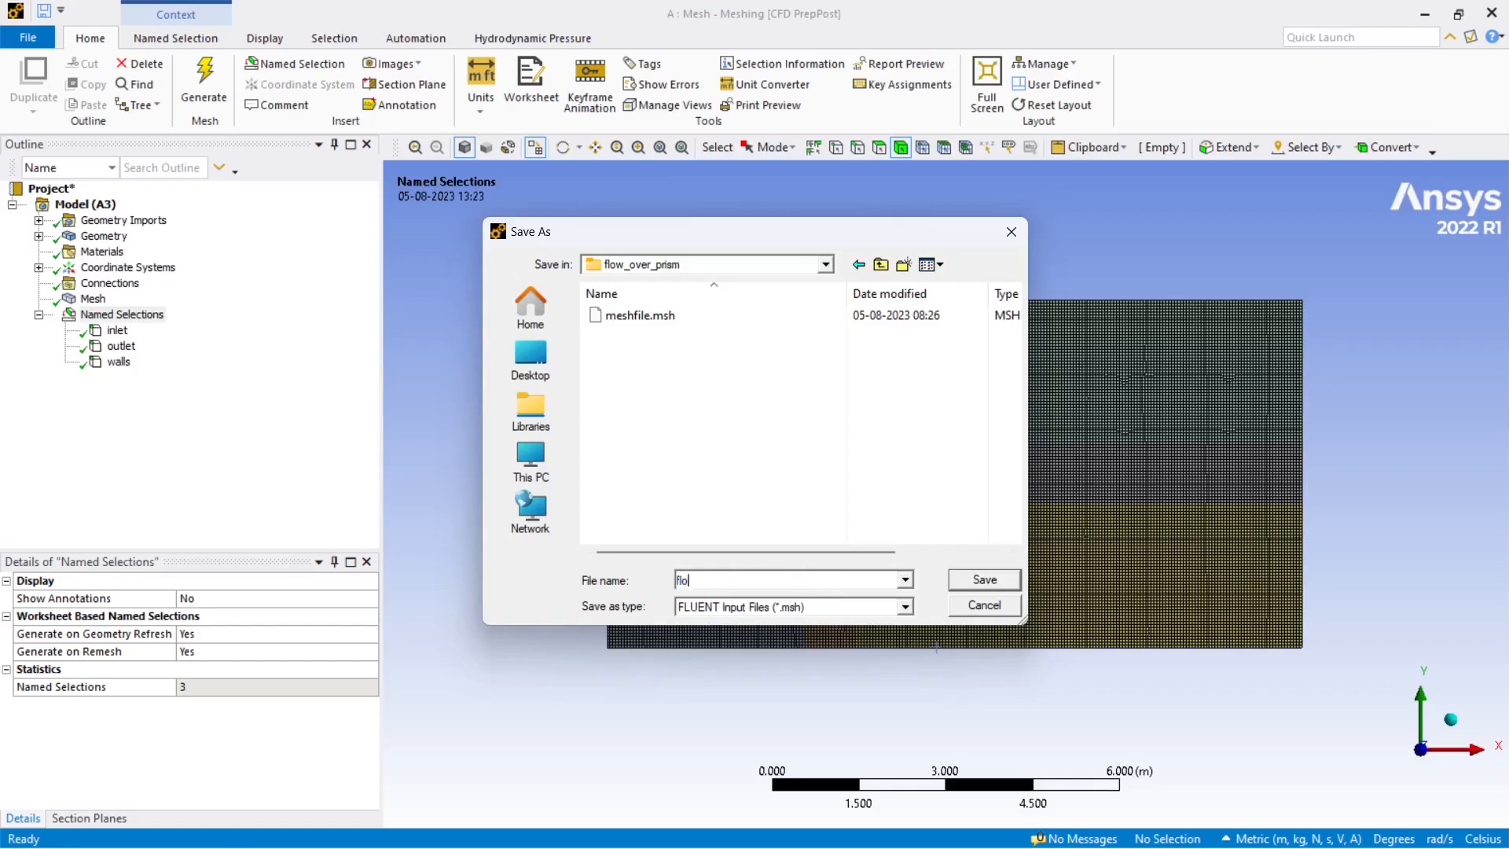
pyautogui.write('wOverPrismMeshFile')
pyautogui.click(974, 580)
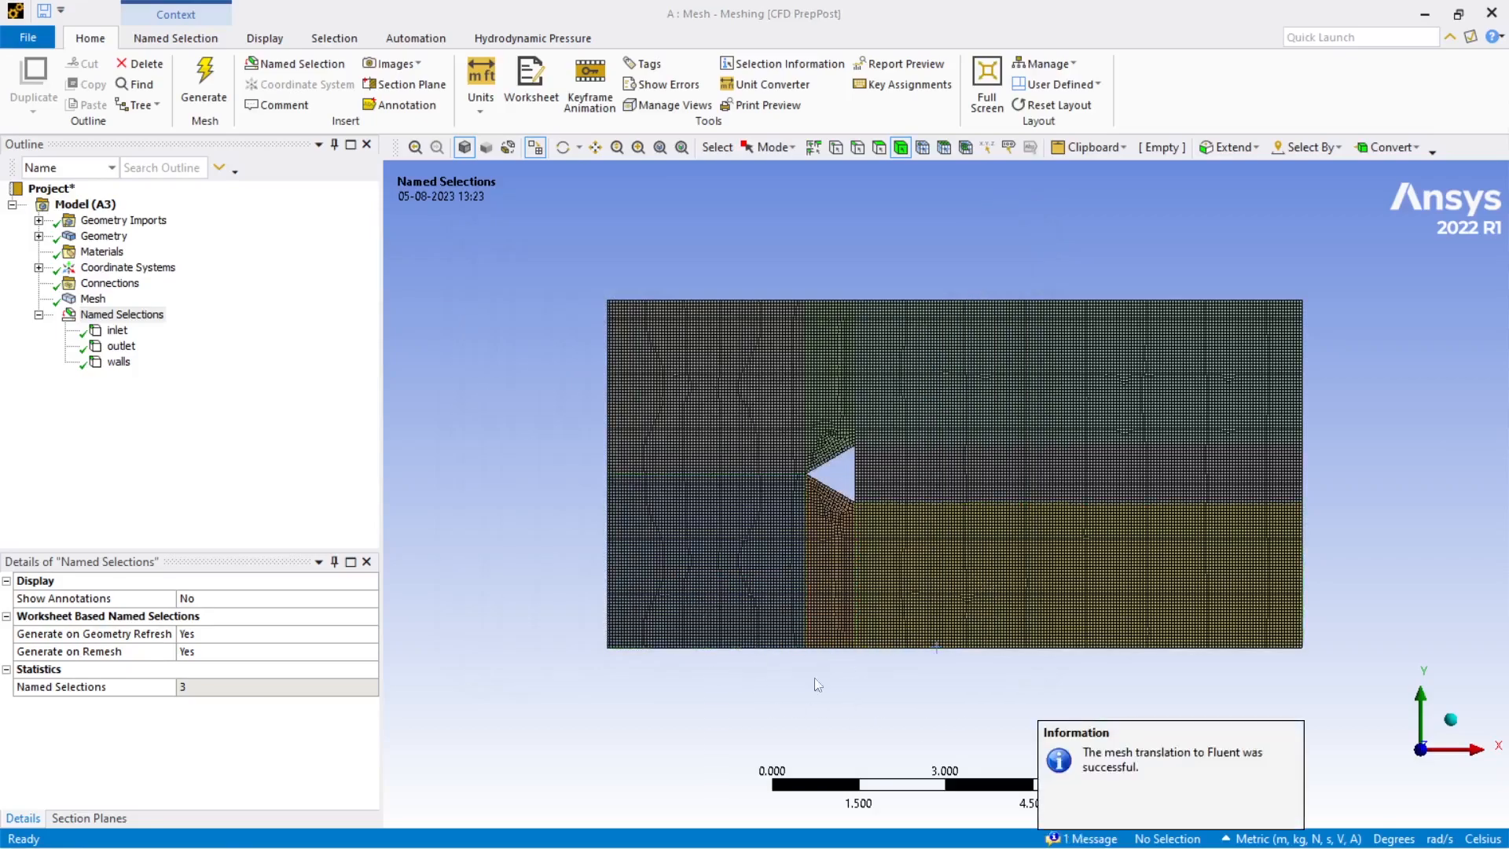
# Step: Switch to File Explorer and open the laminarFlowOverPrism folder in the Ubuntu home directory
pyautogui.hotkey('alt', 'Tab')
pyautogui.hotkey('alt', 'Tab')
pyautogui.hotkey('alt', 'Tab')
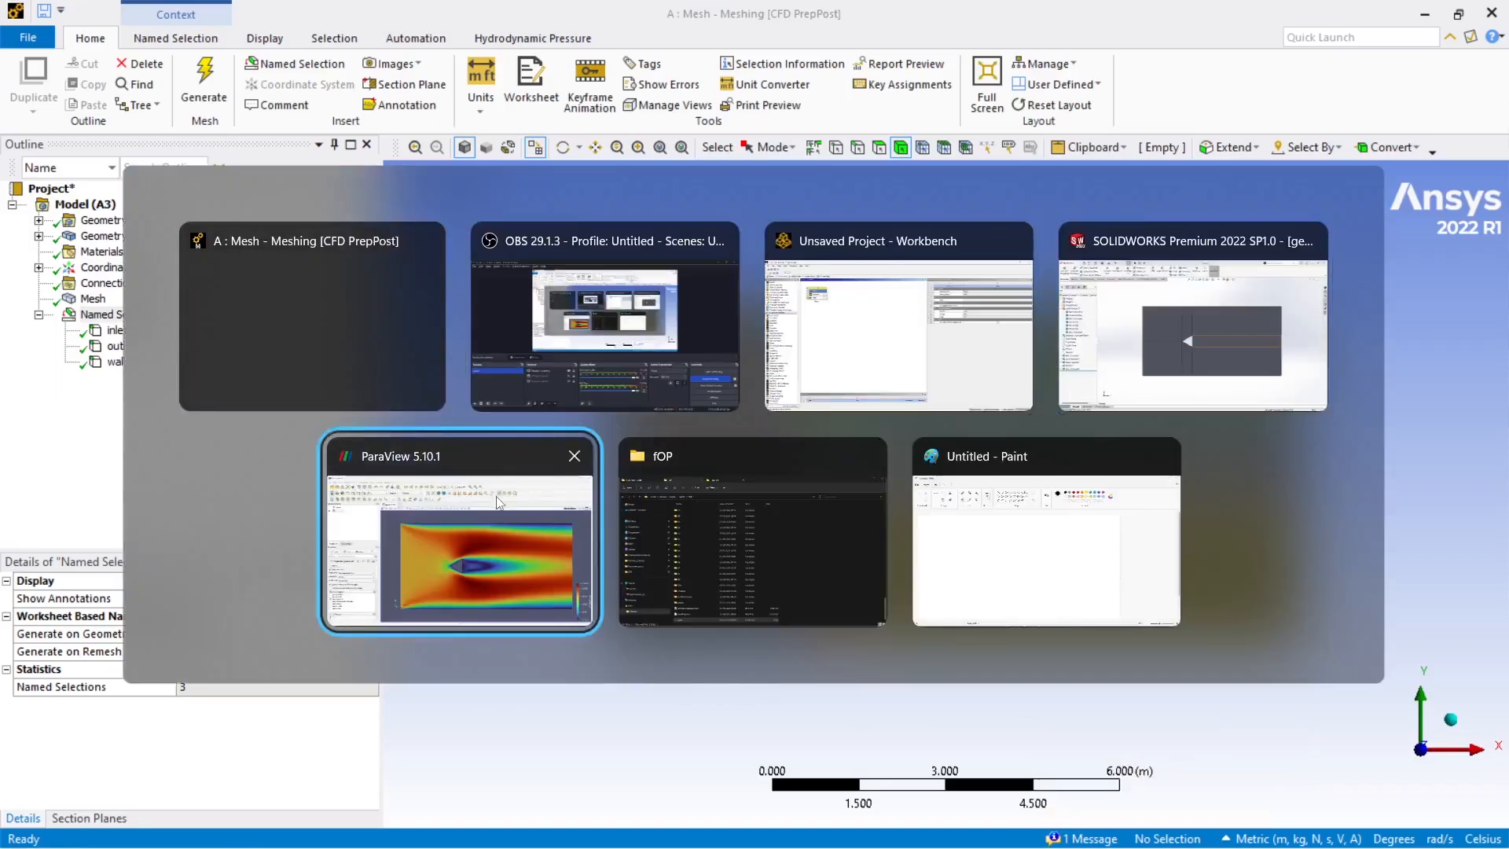
pyautogui.click(679, 538)
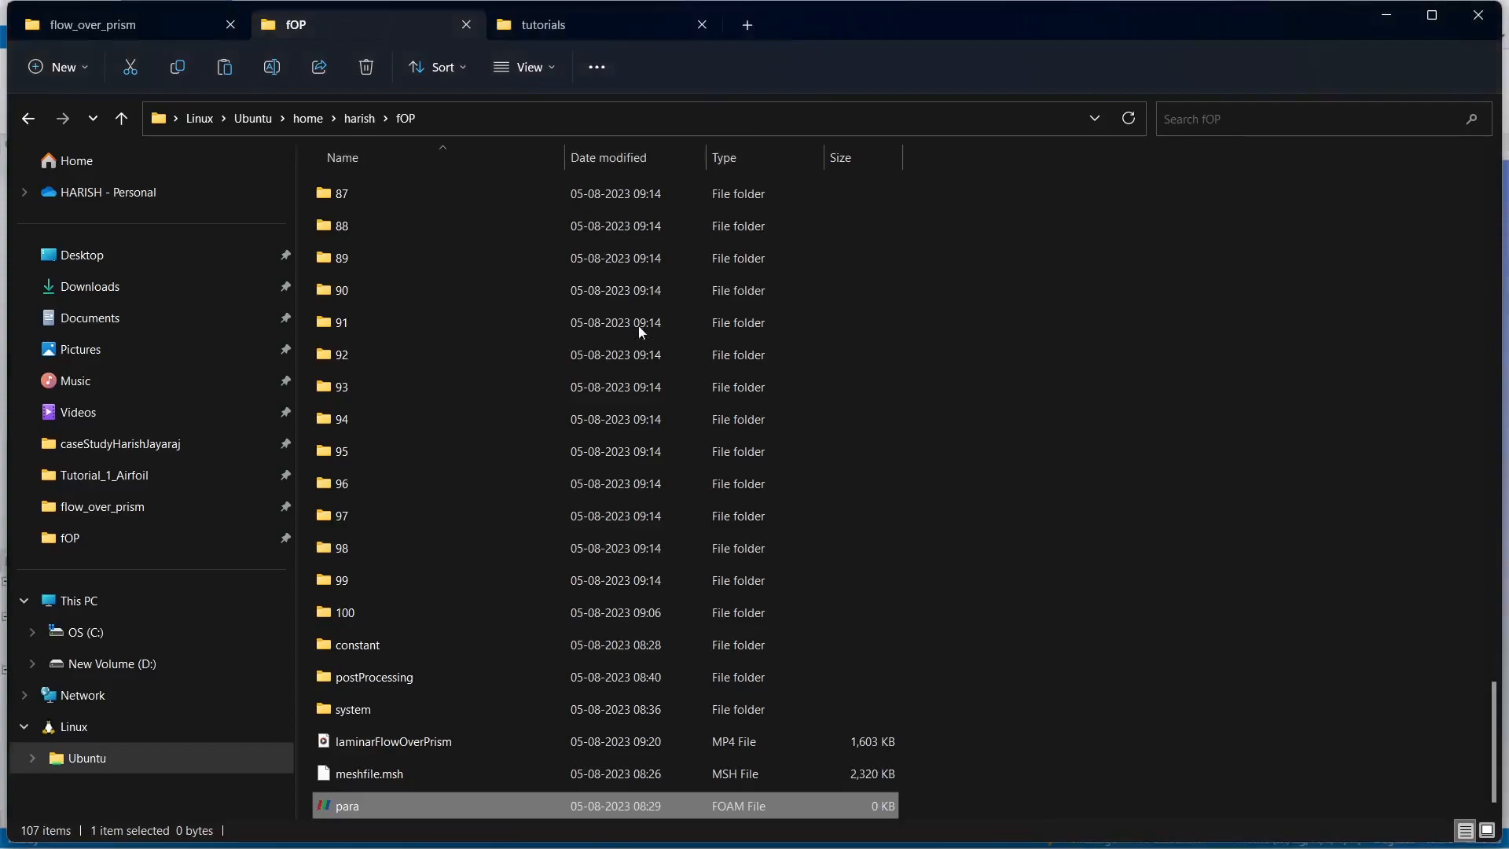
pyautogui.hotkey('alt', 'Up')
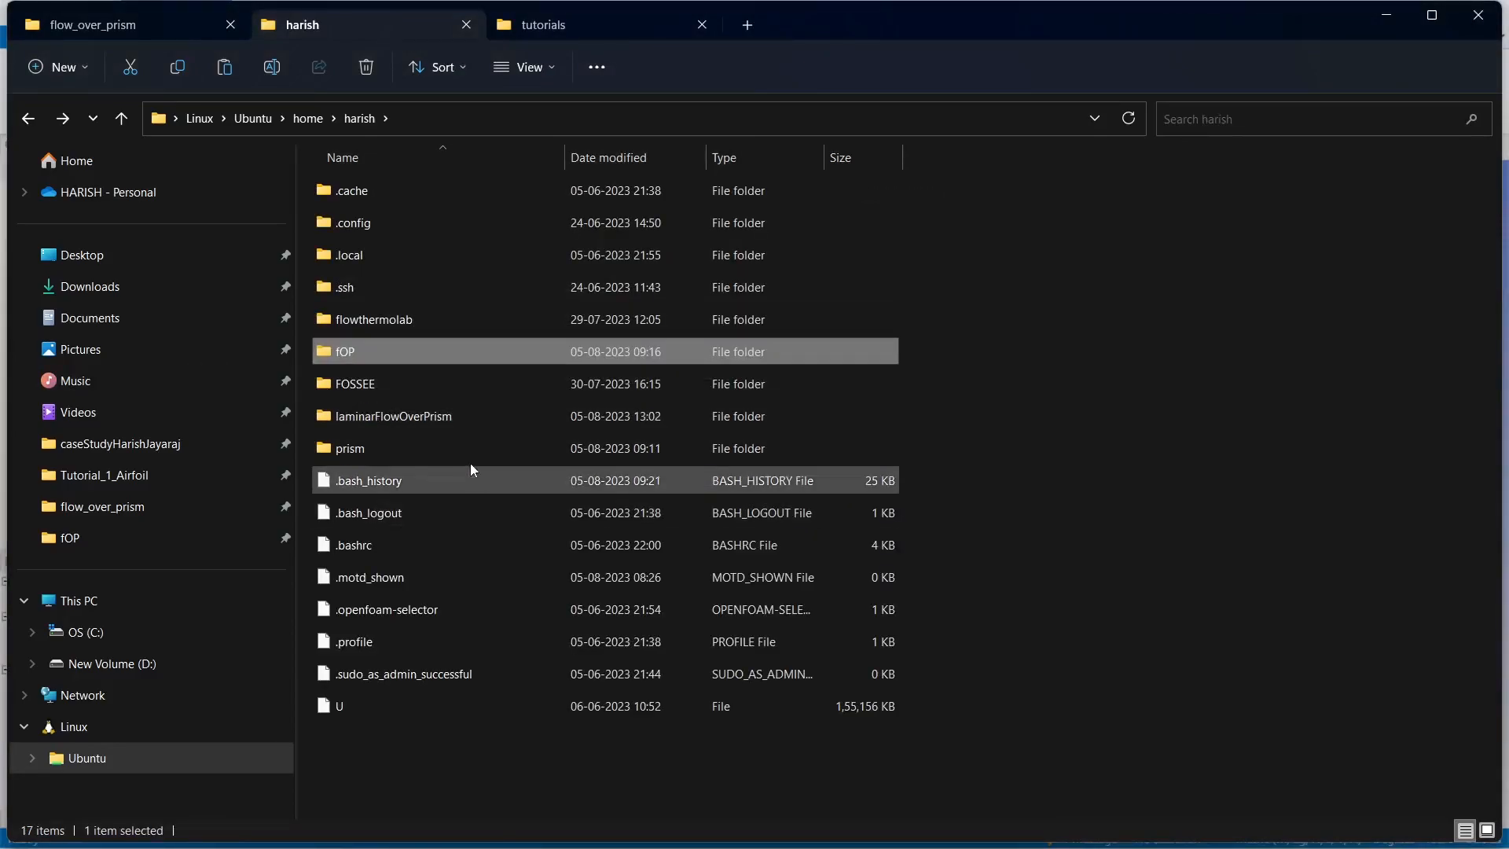
pyautogui.doubleClick(439, 413)
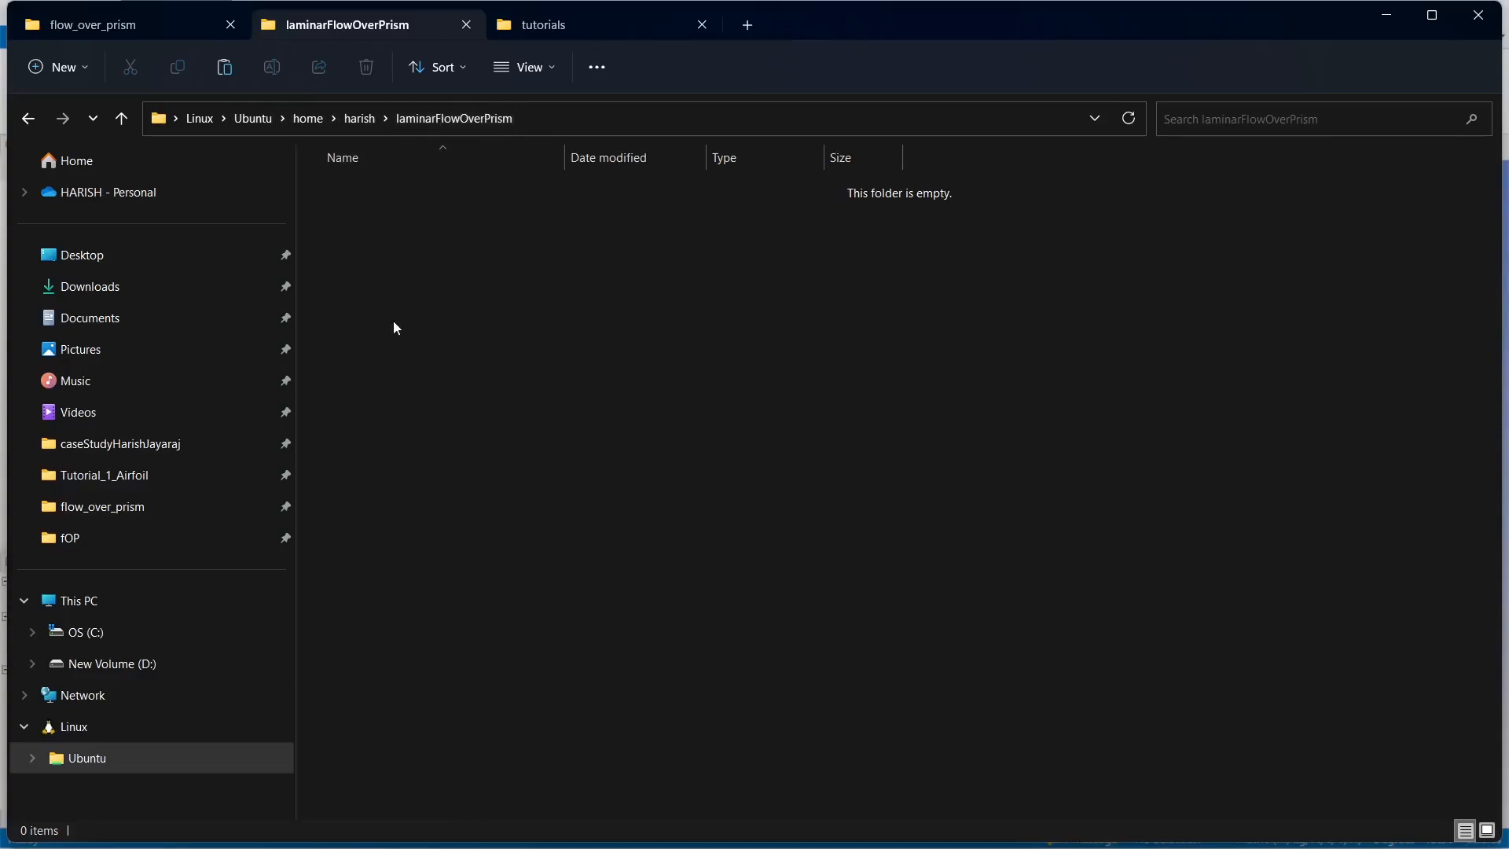
# Step: Open an Ubuntu terminal, change to the home directory with cd and move the window clear of the folder view
pyautogui.press('Tab')
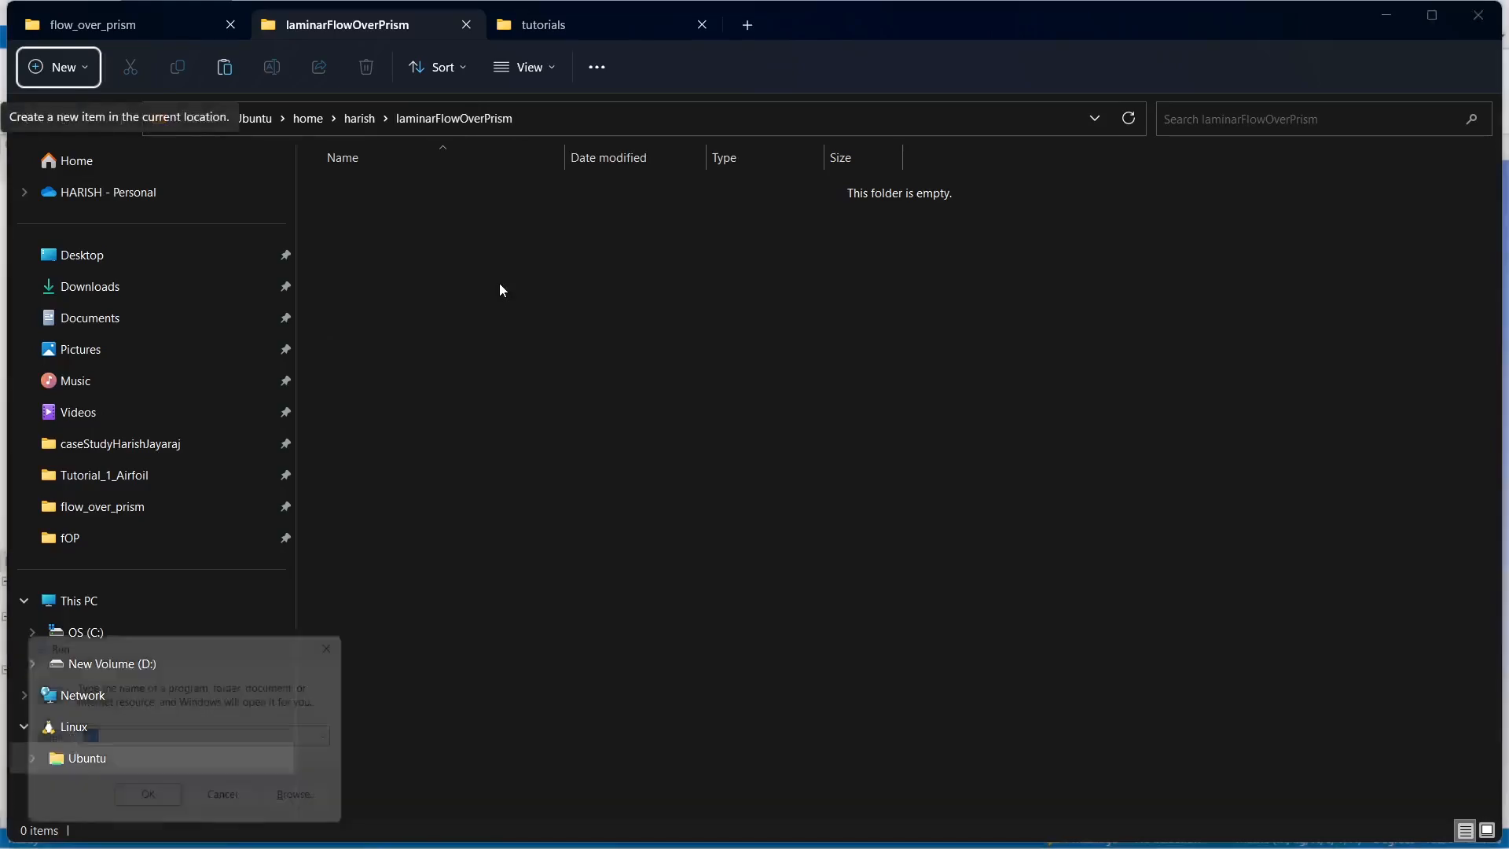
pyautogui.press('super+r')
pyautogui.press('Return')
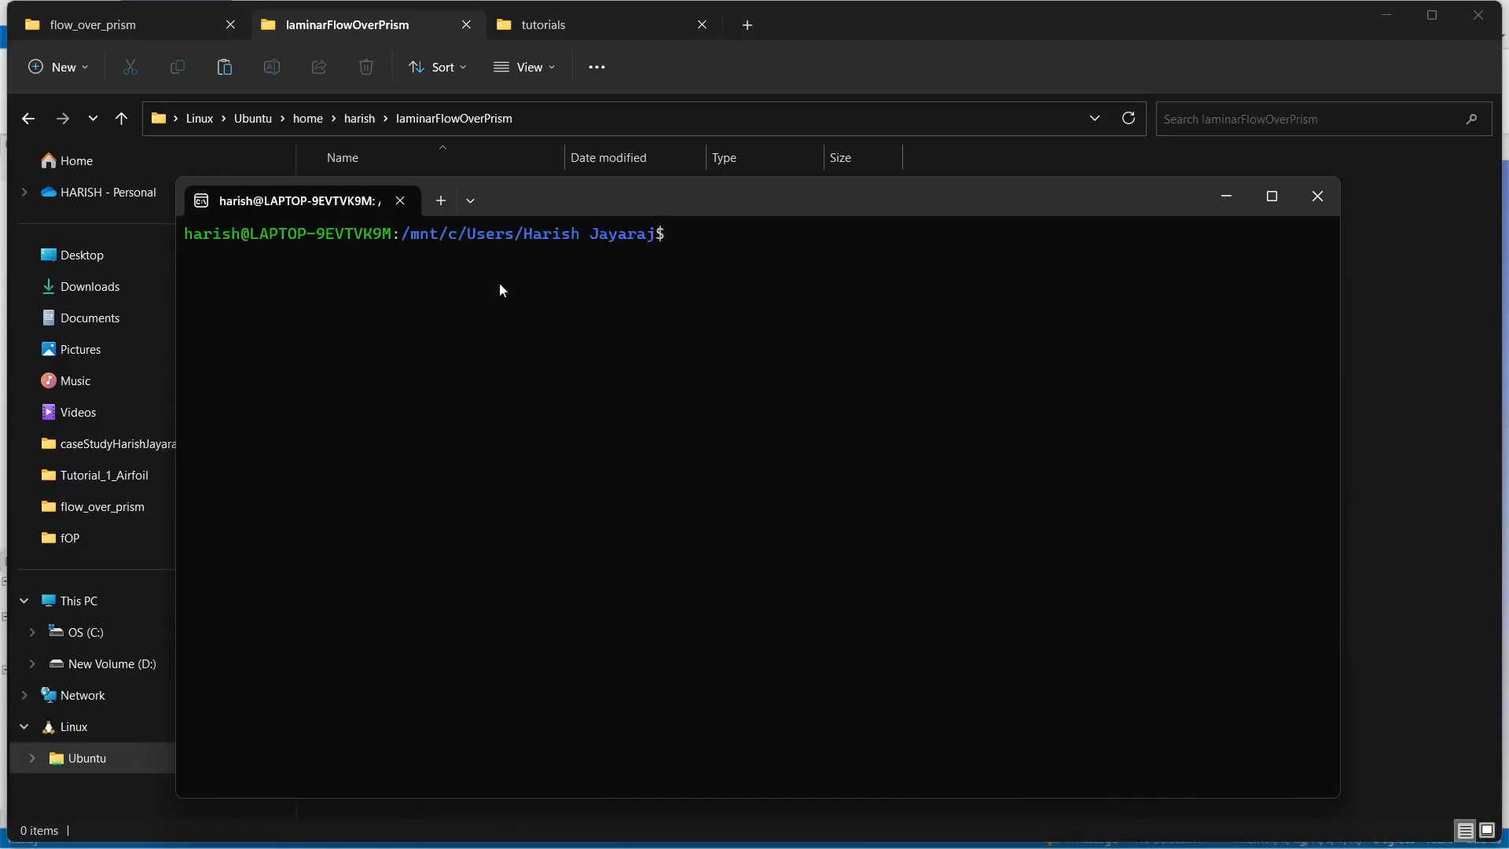
pyautogui.write('cd')
pyautogui.press('Return')
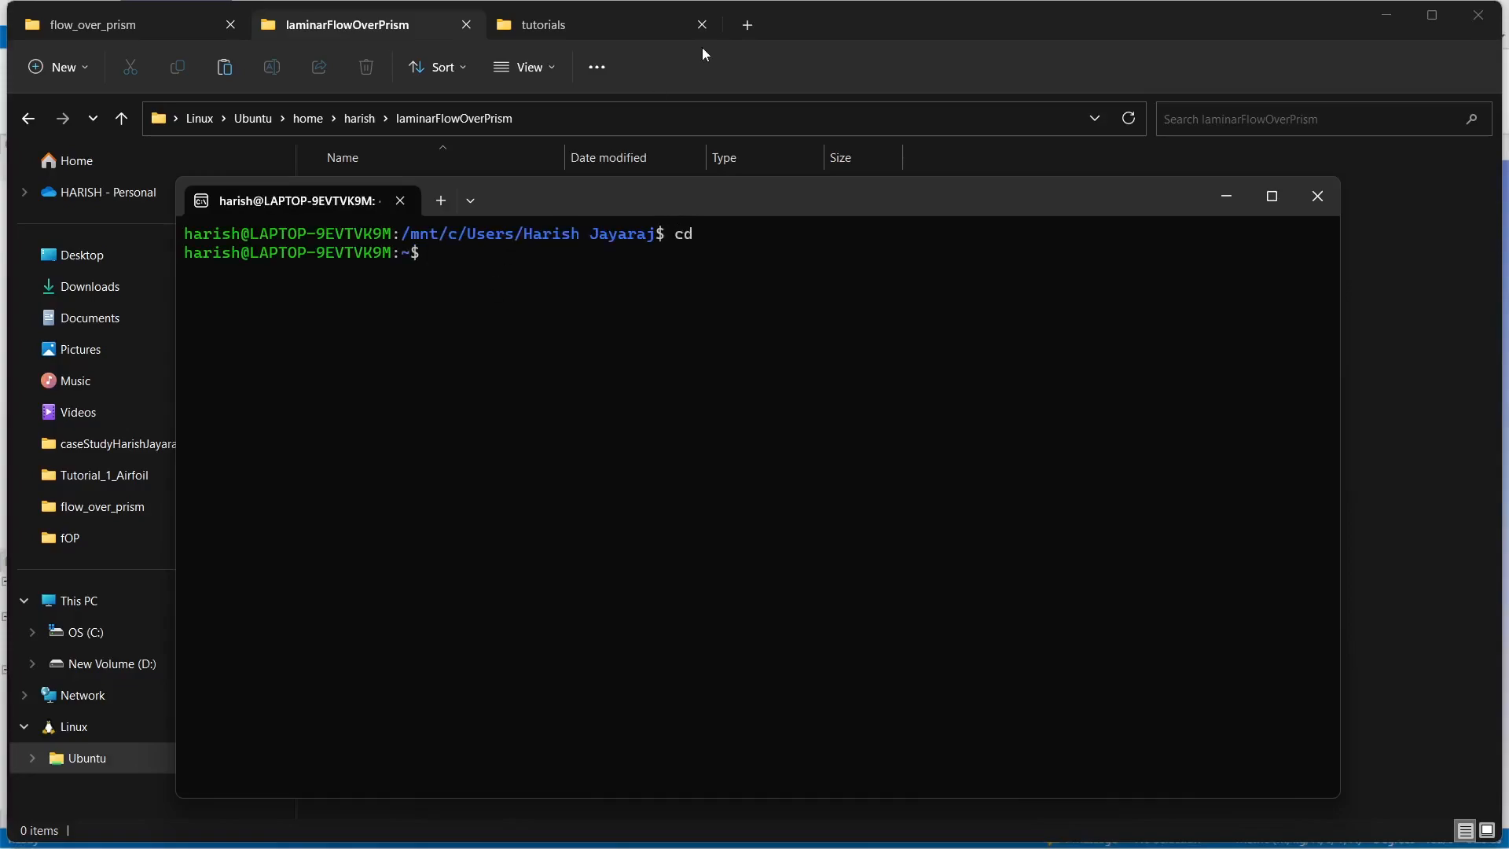
pyautogui.moveTo(686, 193); pyautogui.dragTo(936, 407)
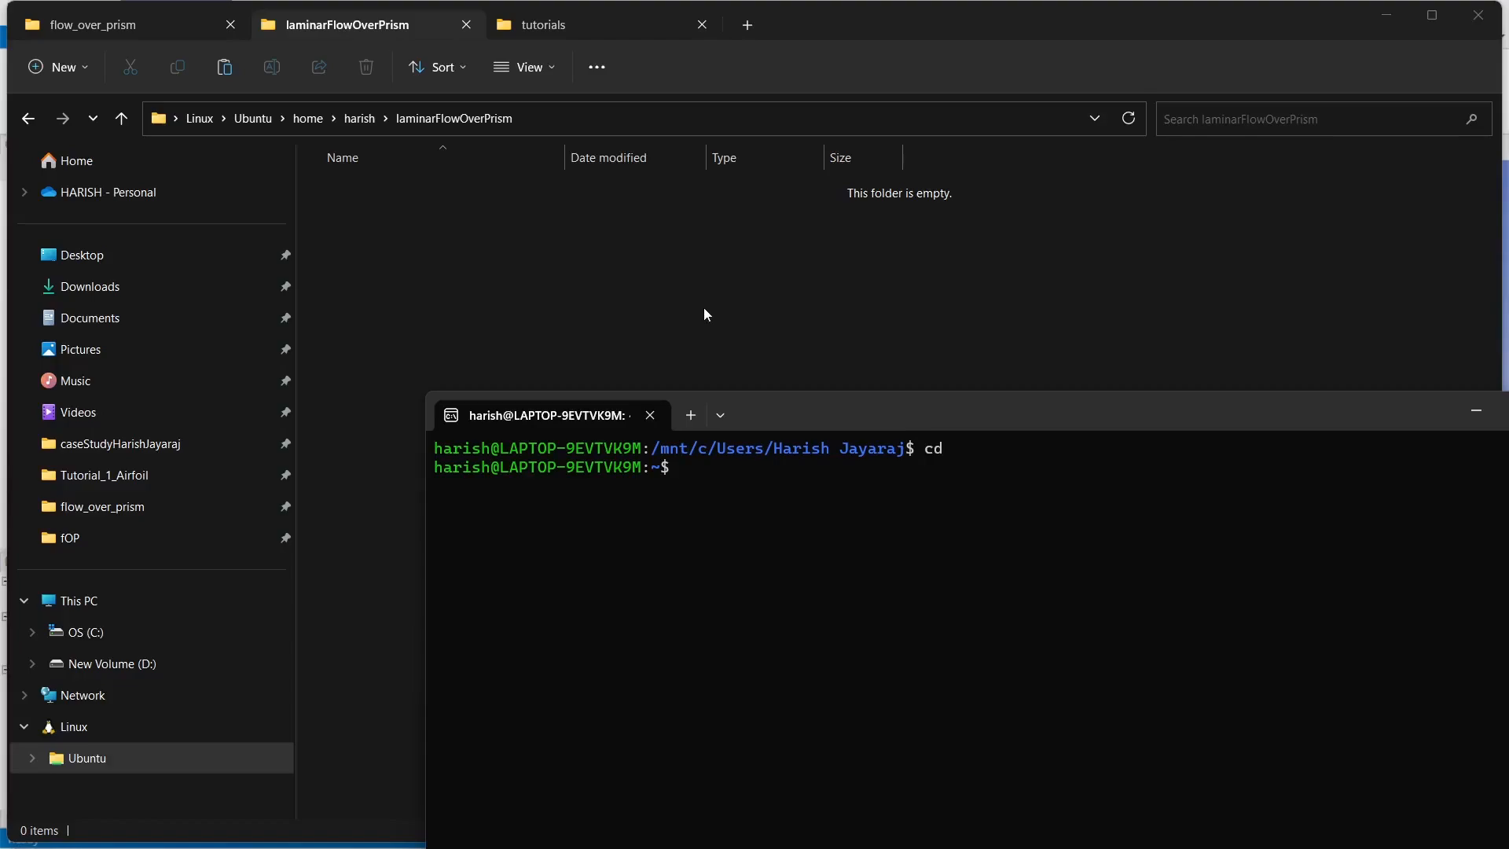
# Step: List the home directory with ls and change into laminarFlowOverPrism/ in the terminal
pyautogui.write('cd')
pyautogui.press('BackSpace')
pyautogui.press('BackSpace')
pyautogui.write('ls')
pyautogui.press('Return')
pyautogui.write('cd ')
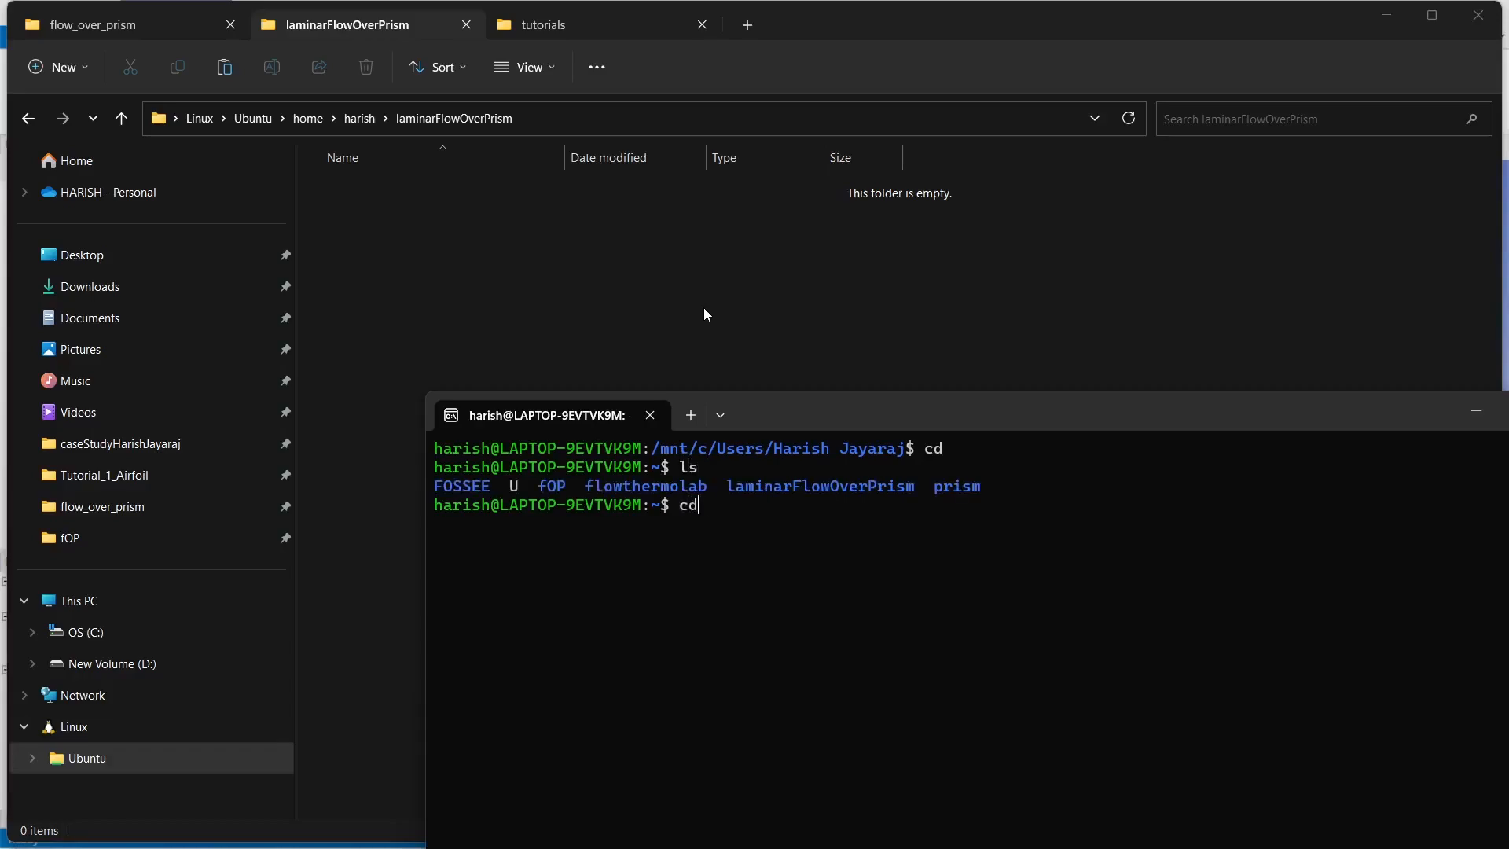
pyautogui.write('laminarFlowOverPrism/')
pyautogui.press('Return')
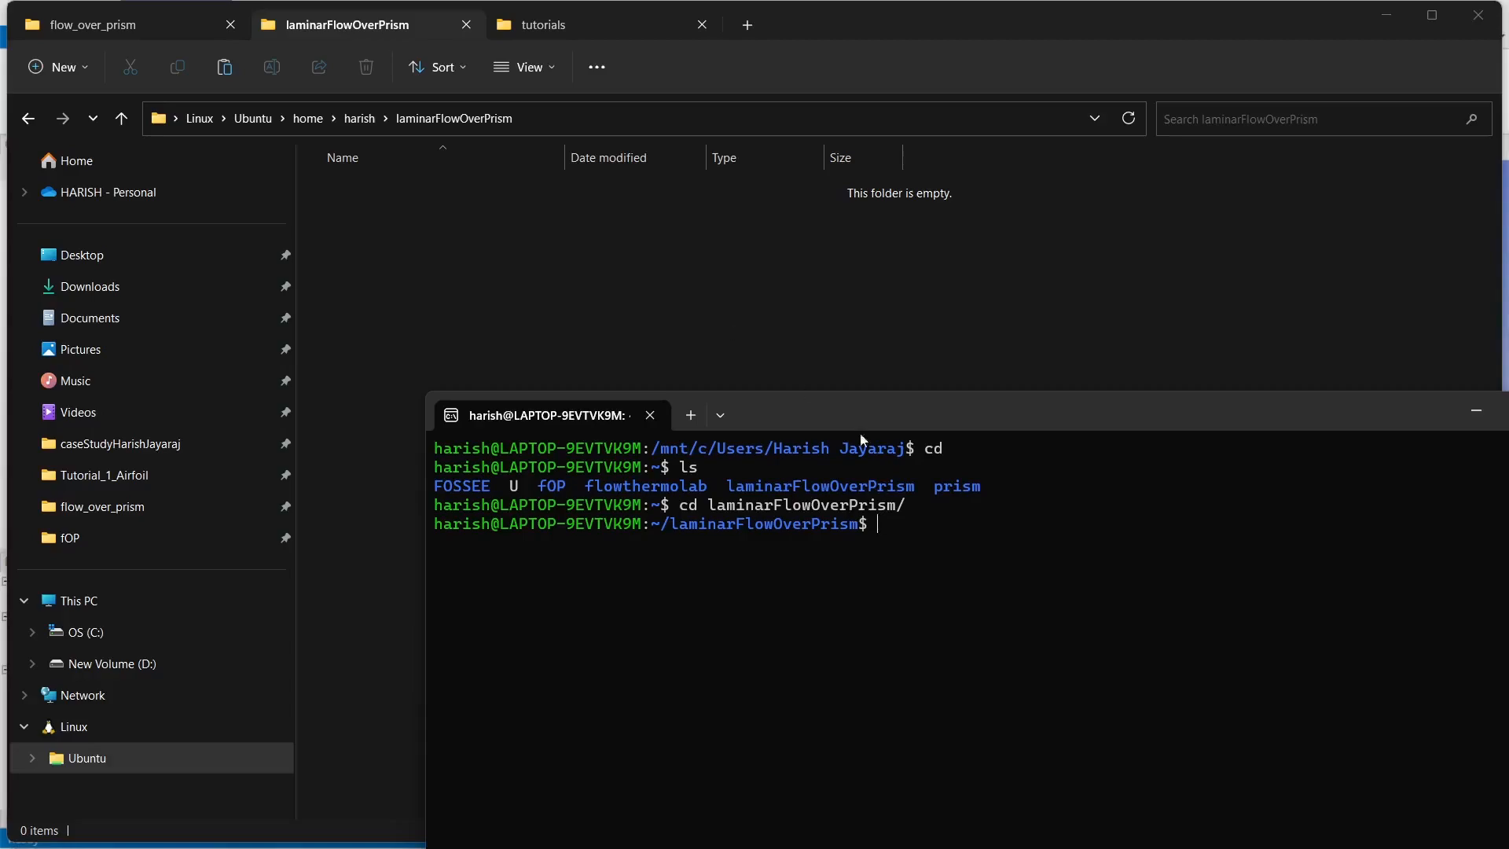
# Step: Copy flowOverPrismMeshFile.msh from the flow_over_prism folder into the laminarFlowOverPrism folder
pyautogui.click(129, 25)
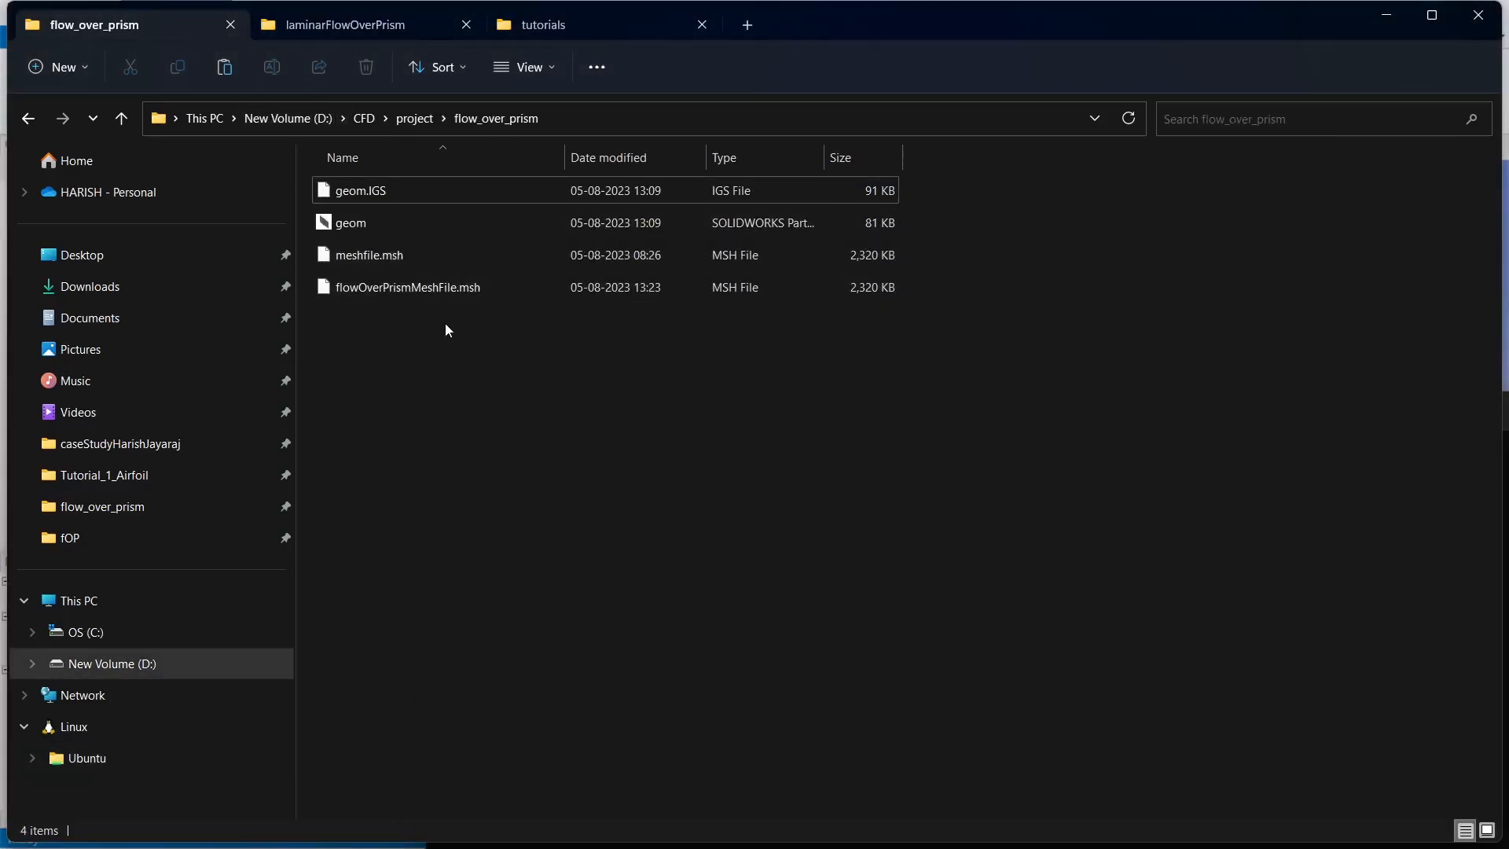
pyautogui.click(447, 288)
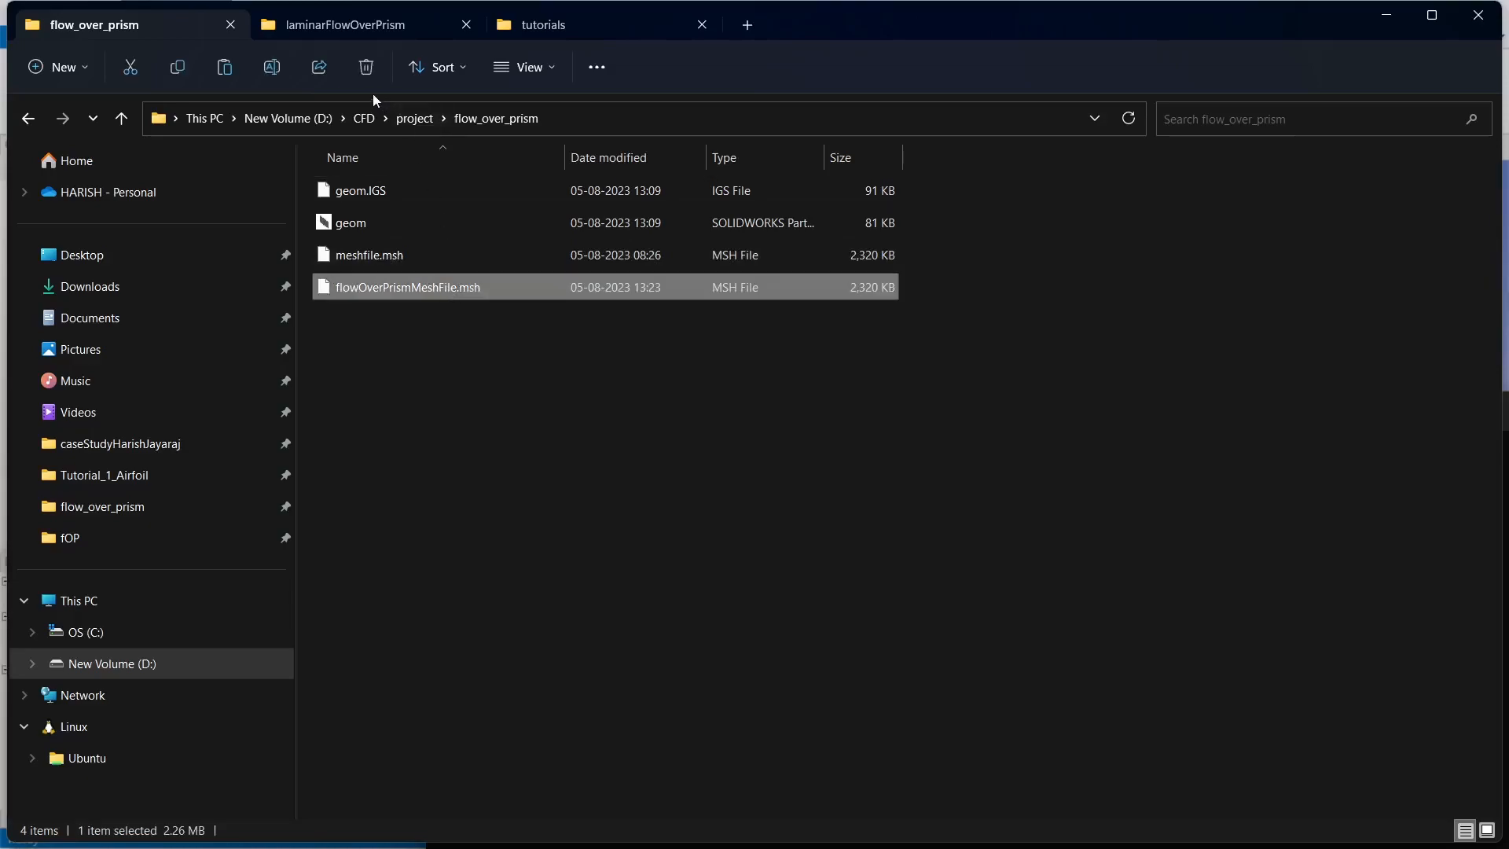
pyautogui.click(350, 24)
pyautogui.hotkey('ctrl', 'v')
pyautogui.click(414, 385)
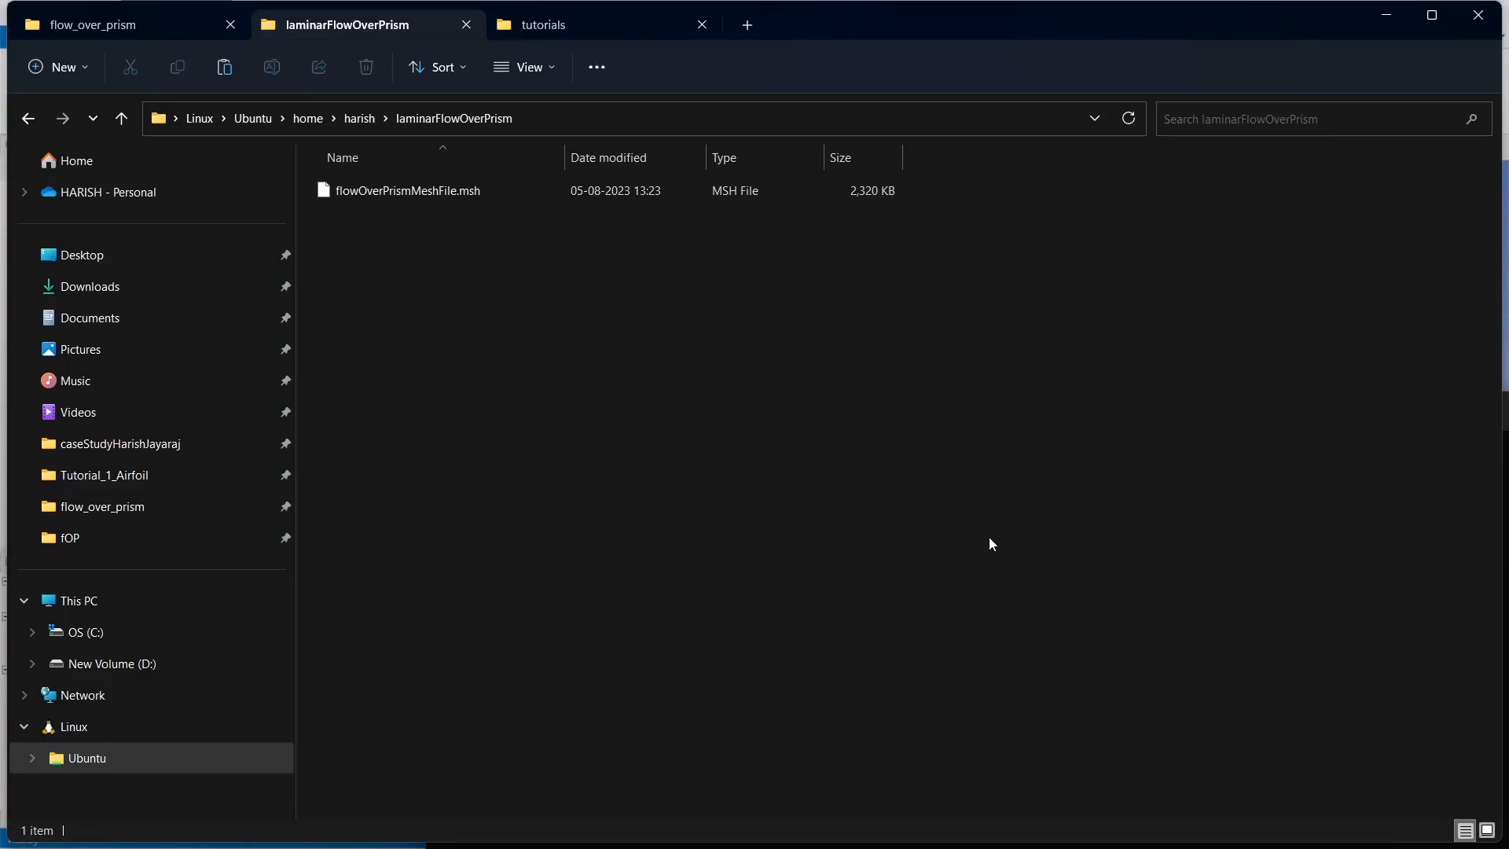
# Step: Open the pitzDaily case folder in the OpenFOAM tutorials under incompressible/simpleFoam
pyautogui.click(561, 28)
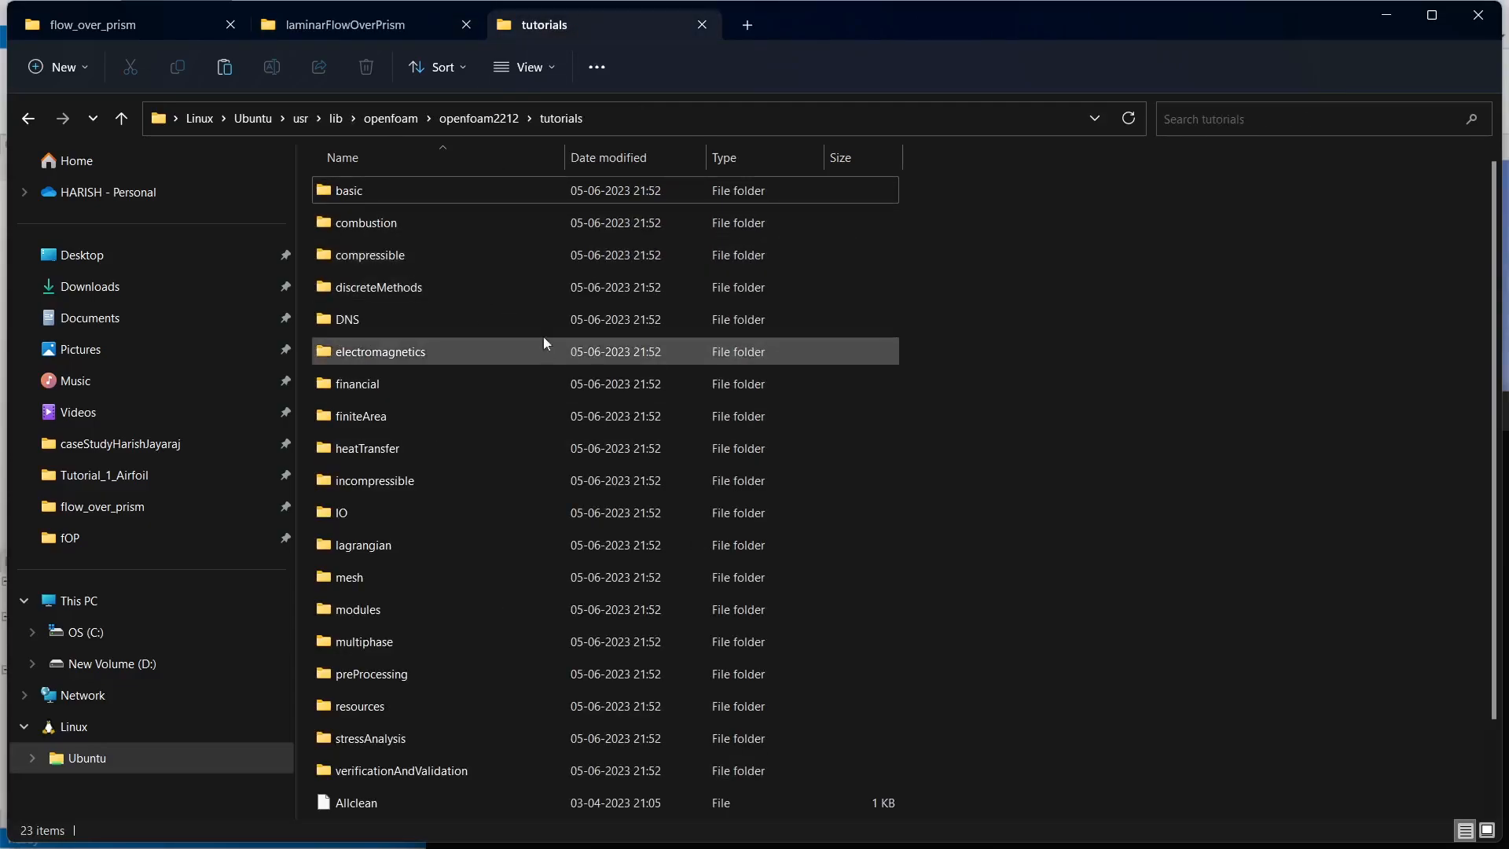
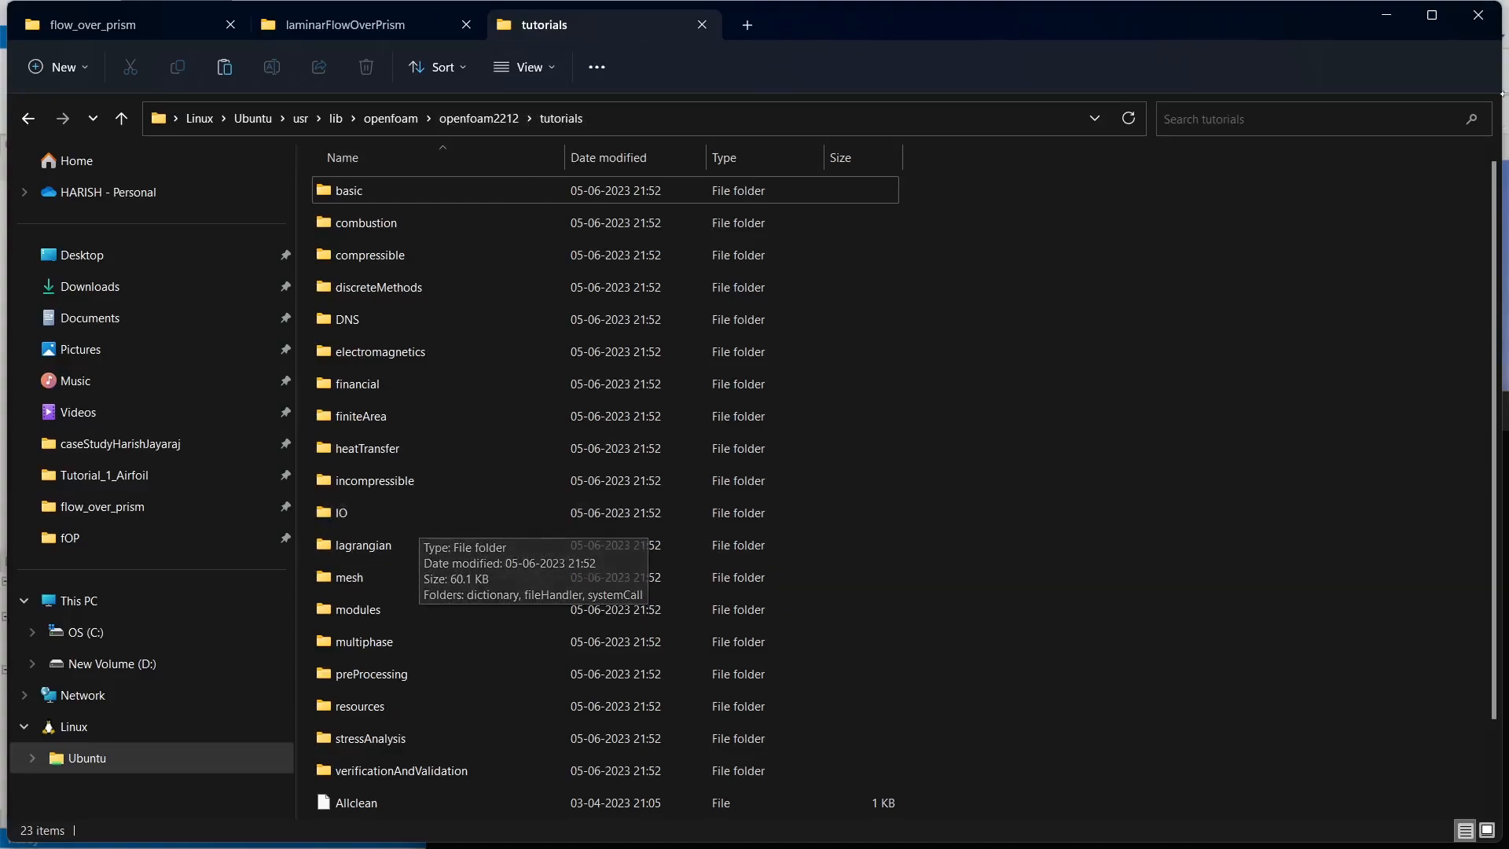
pyautogui.click(1441, 16)
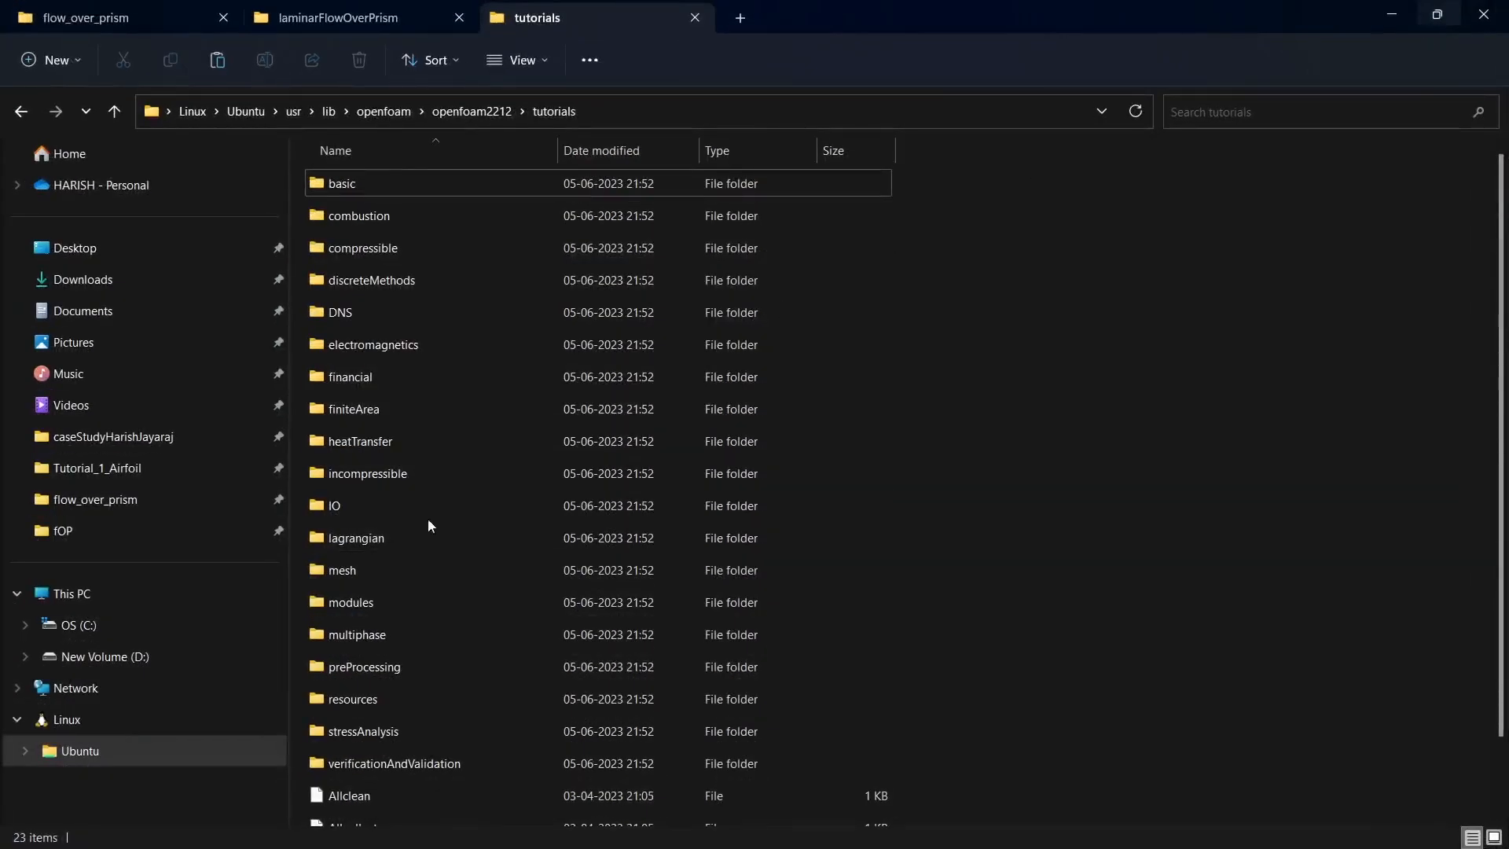
pyautogui.click(377, 480)
pyautogui.doubleClick(375, 478)
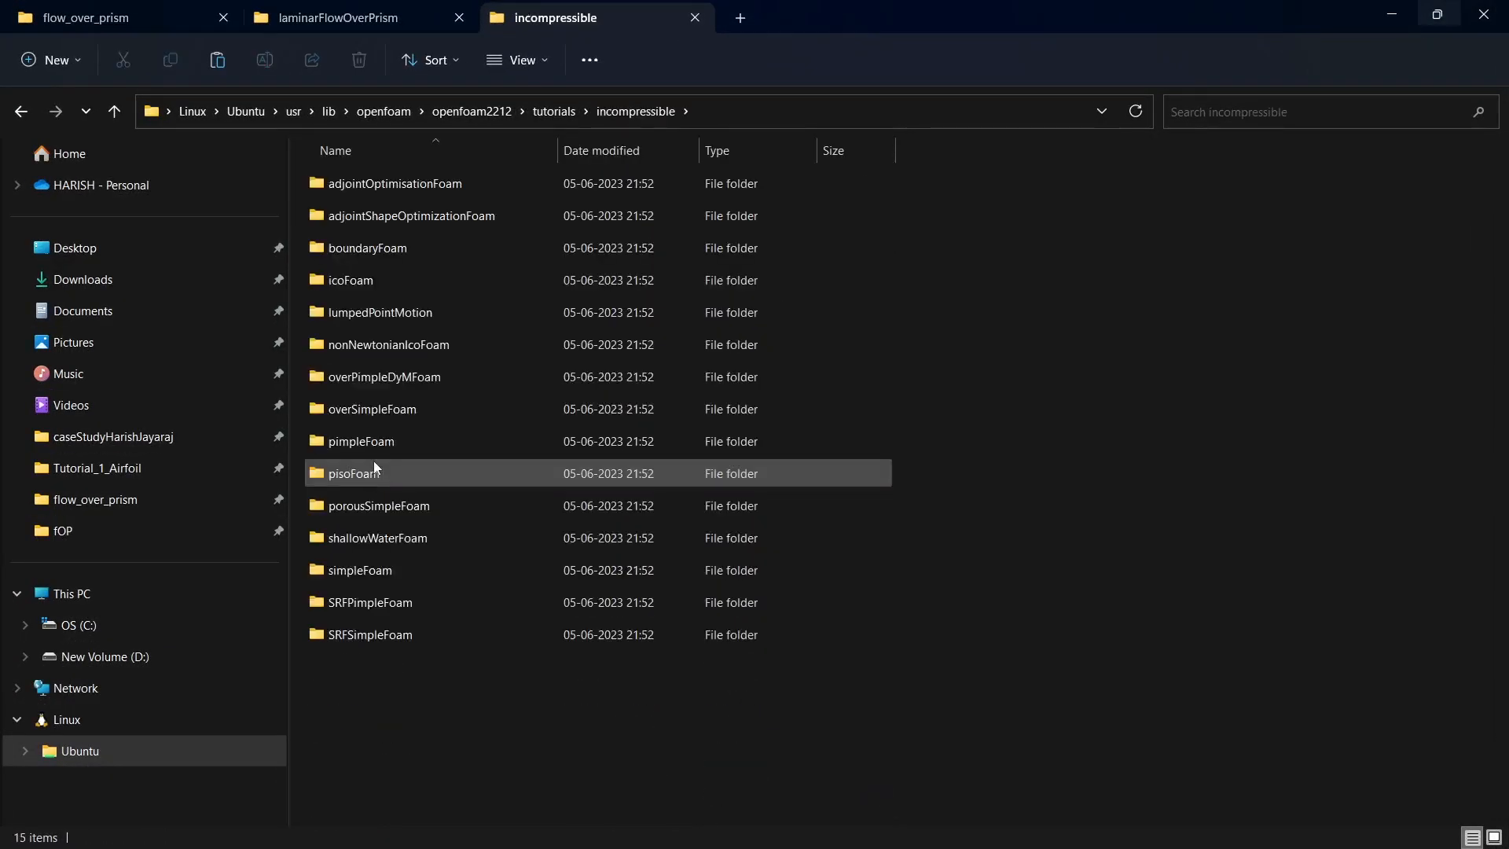
pyautogui.doubleClick(391, 570)
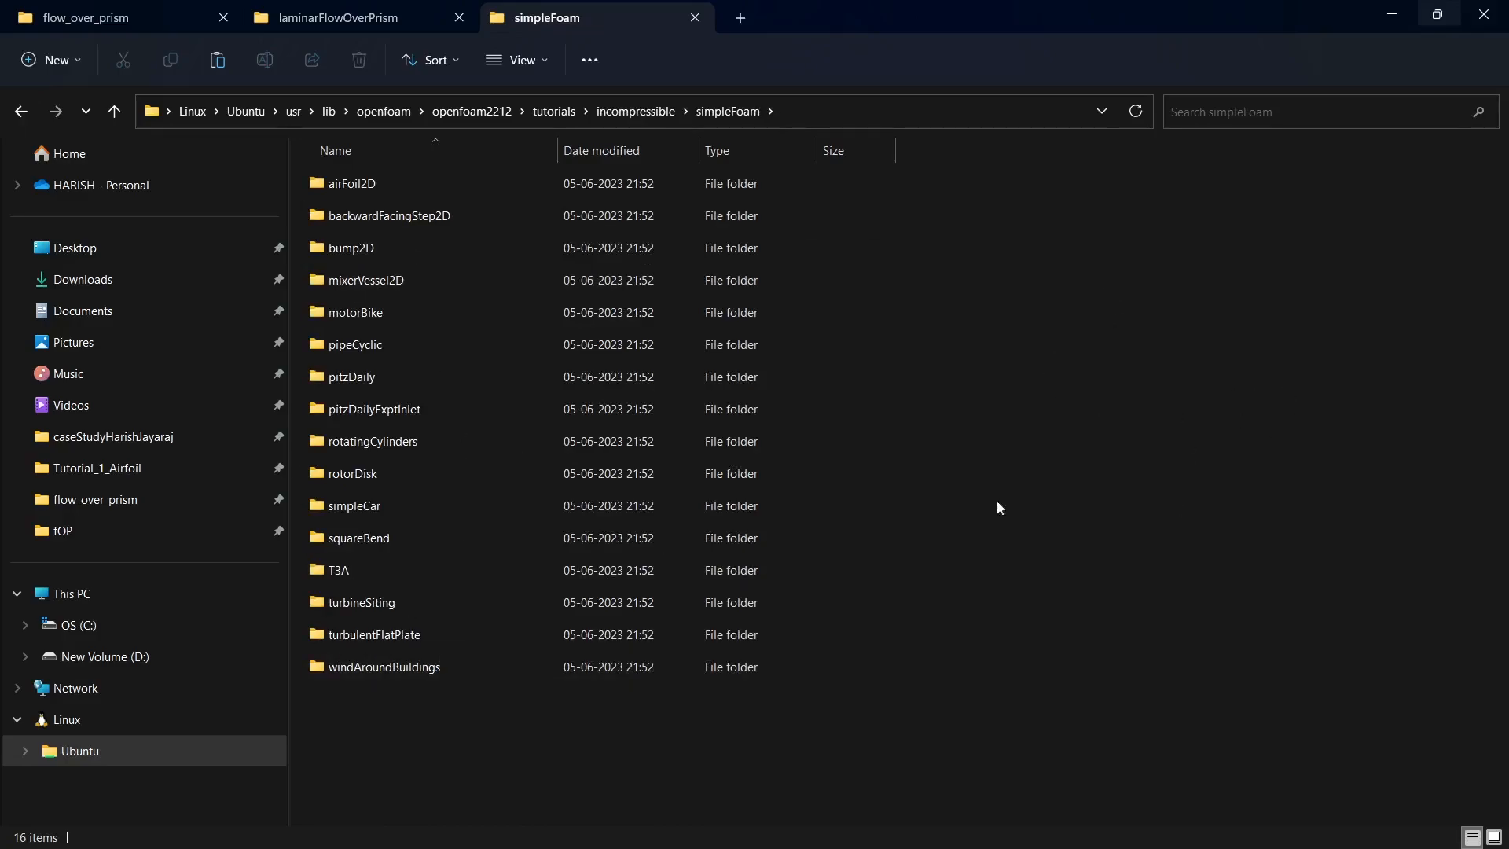
pyautogui.doubleClick(337, 374)
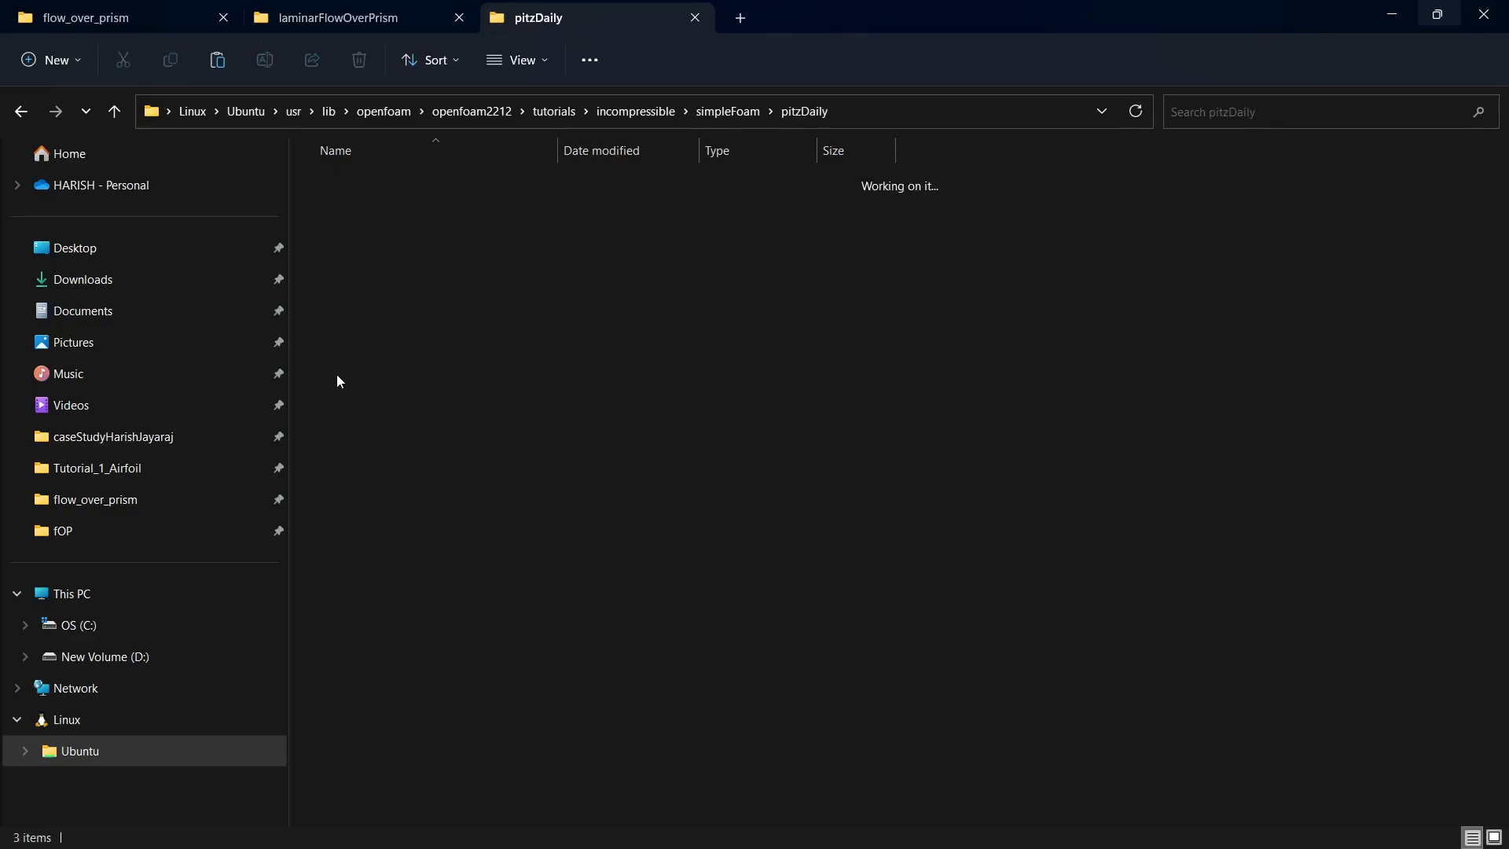
# Step: Copy the 0, constant and system folders from pitzDaily into laminarFlowOverPrism and reopen that folder to refresh its listing
pyautogui.click(333, 181)
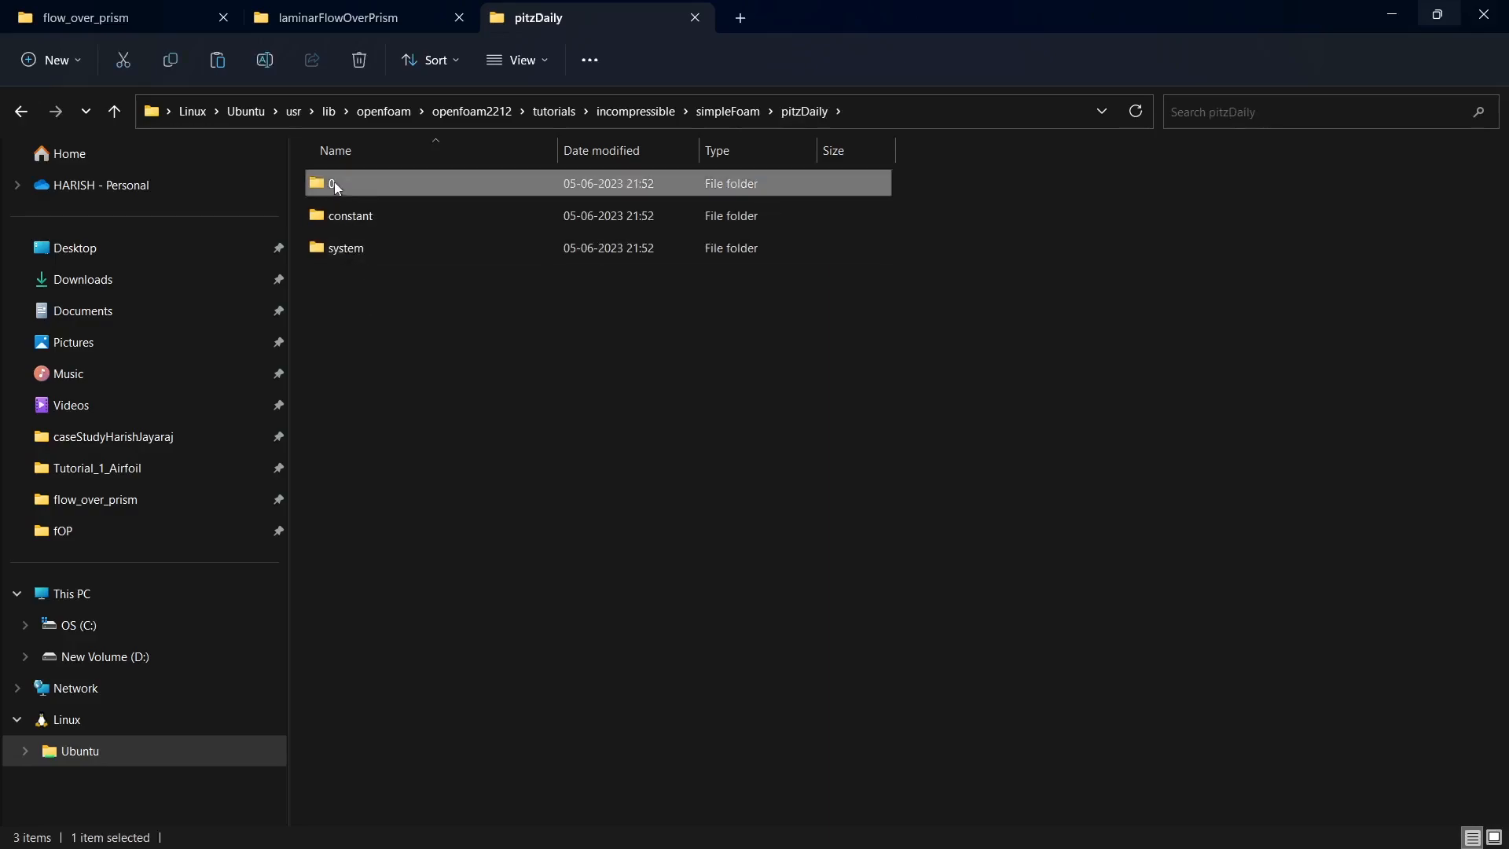
pyautogui.keyDown('shift'); pyautogui.click(346, 246); pyautogui.keyUp('shift')
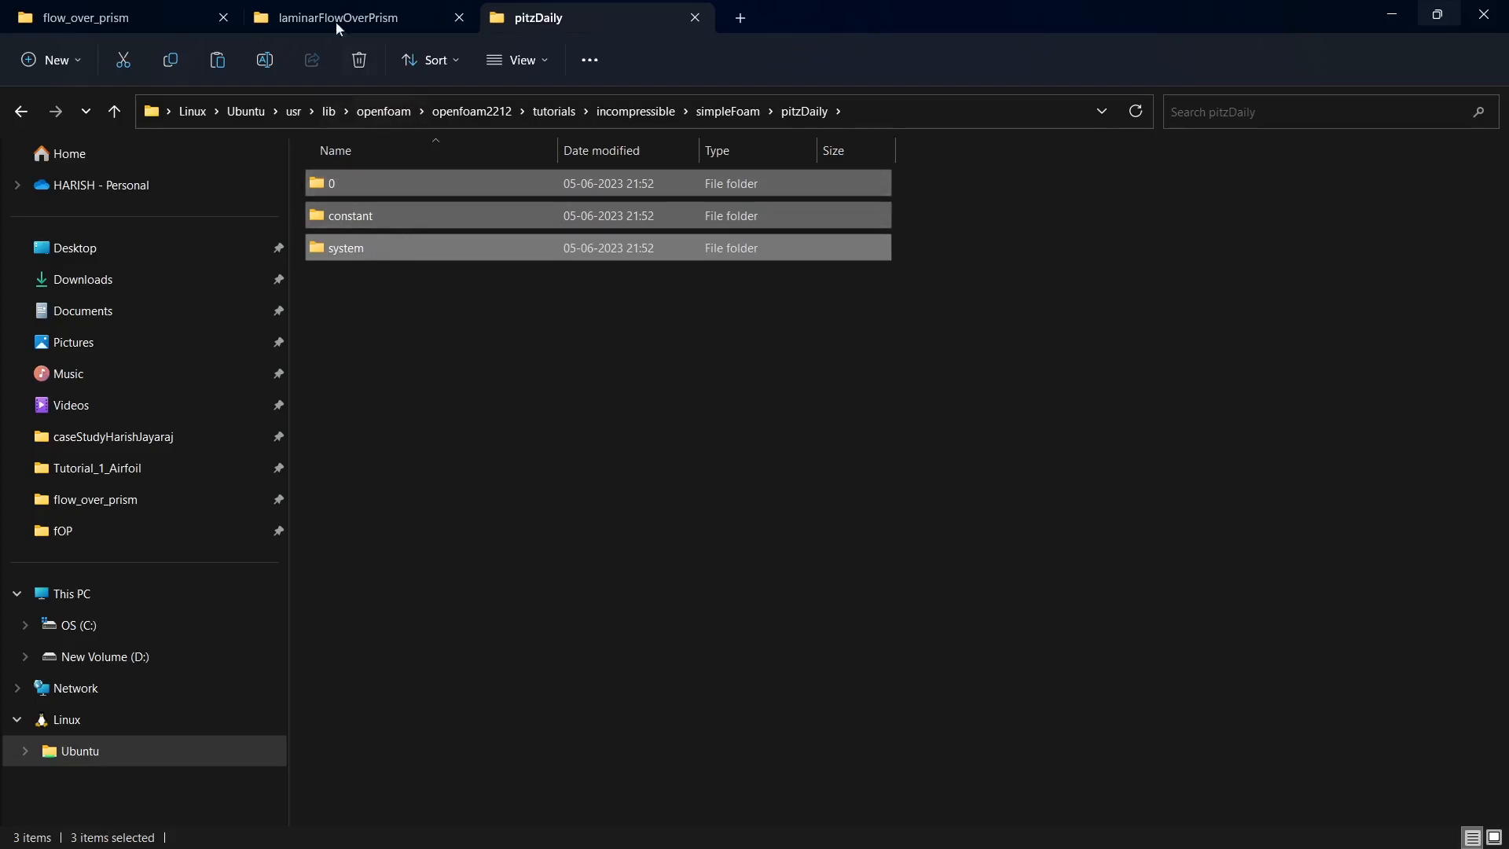
pyautogui.click(298, 16)
pyautogui.hotkey('ctrl', 'v')
pyautogui.click(457, 392)
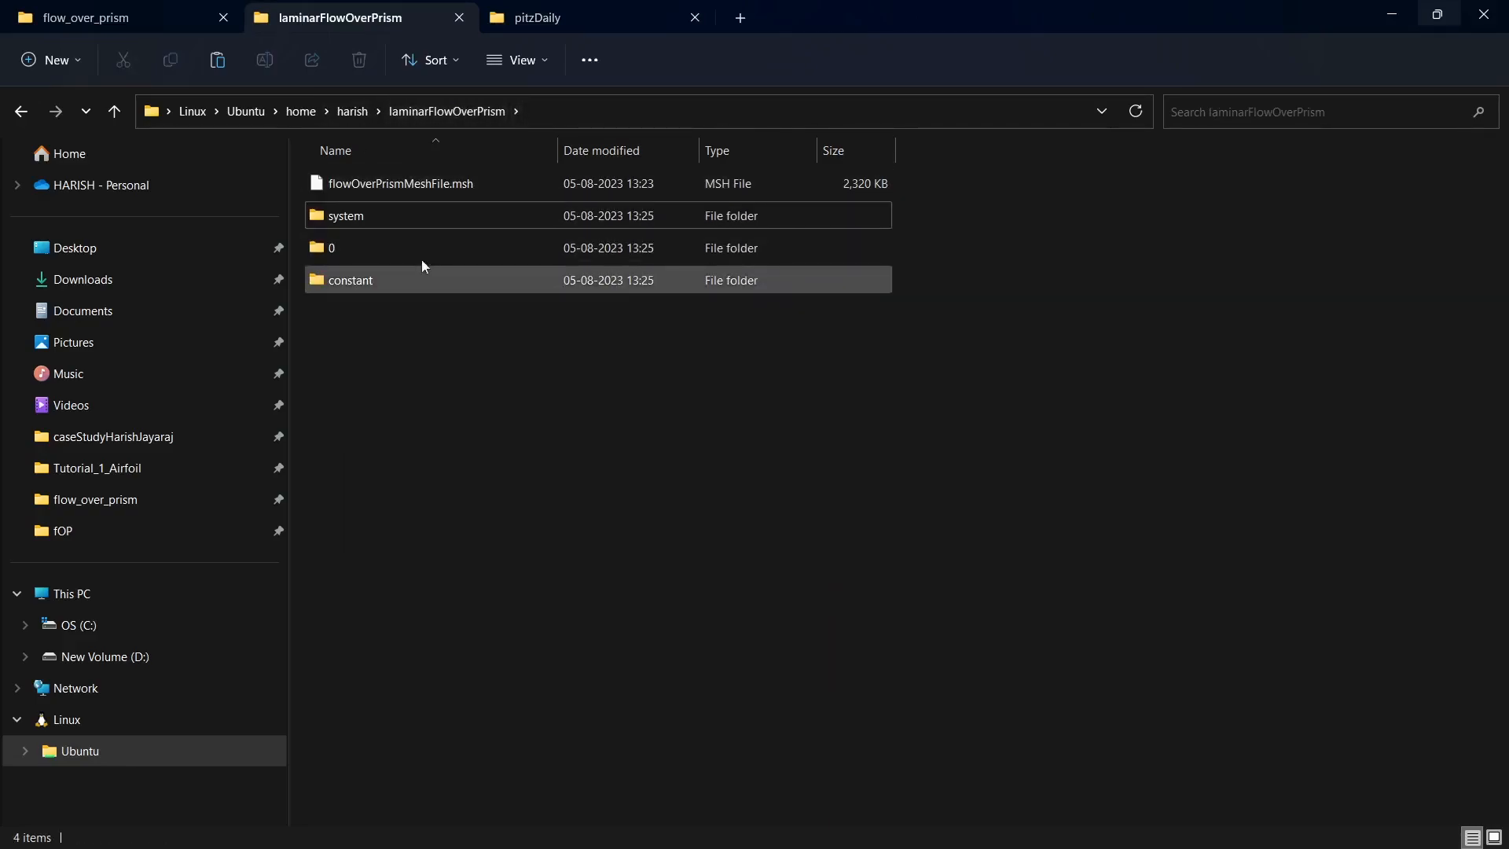
pyautogui.hotkey('alt', 'Up')
pyautogui.doubleClick(510, 410)
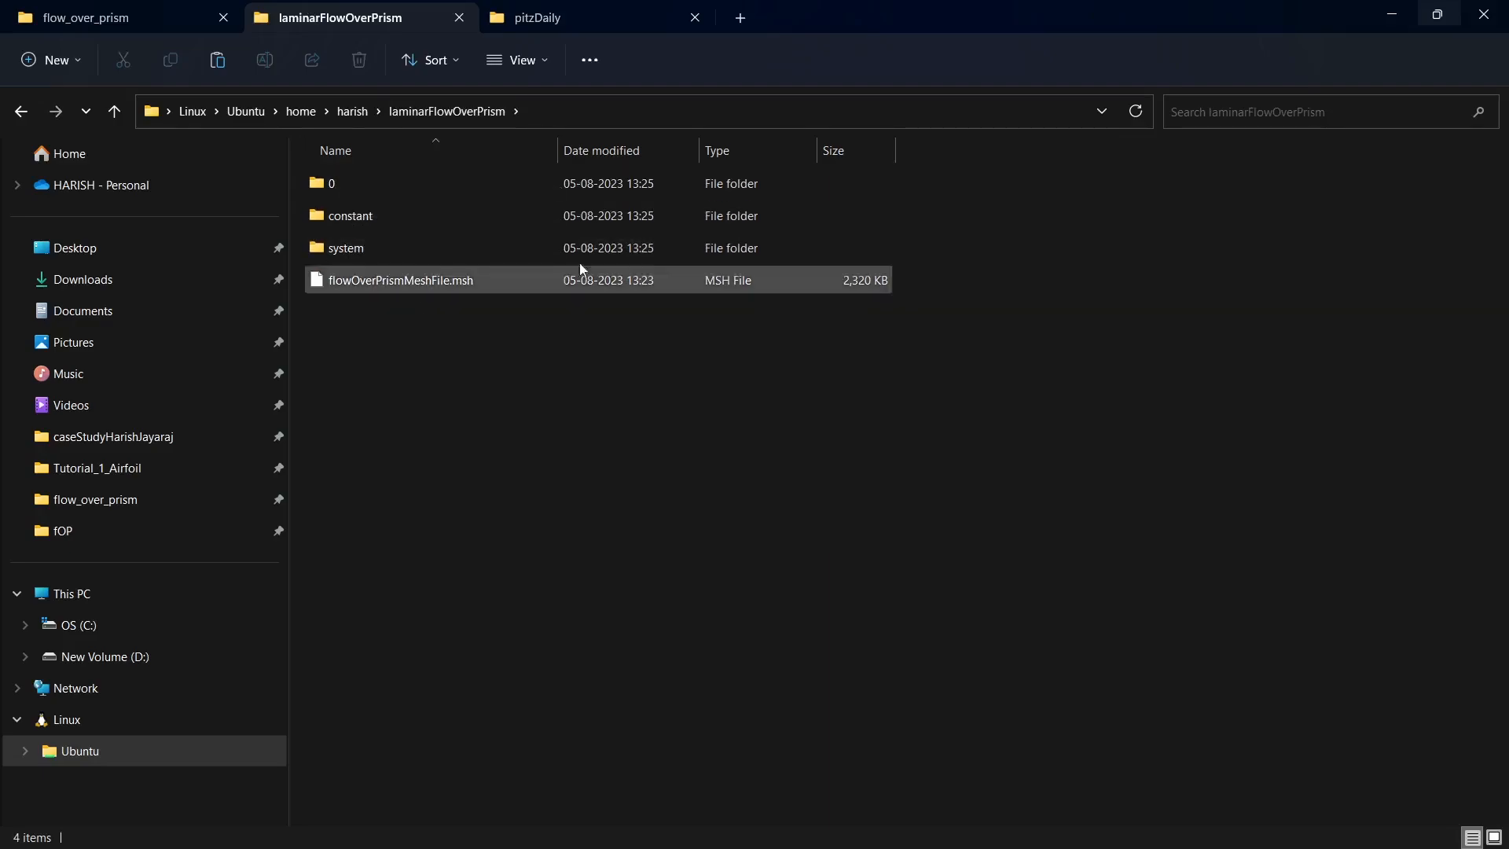
# Step: Switch to the Ubuntu terminal and list the contents of laminarFlowOverPrism with ls
pyautogui.hotkey('alt', 'Tab')
pyautogui.press('Tab')
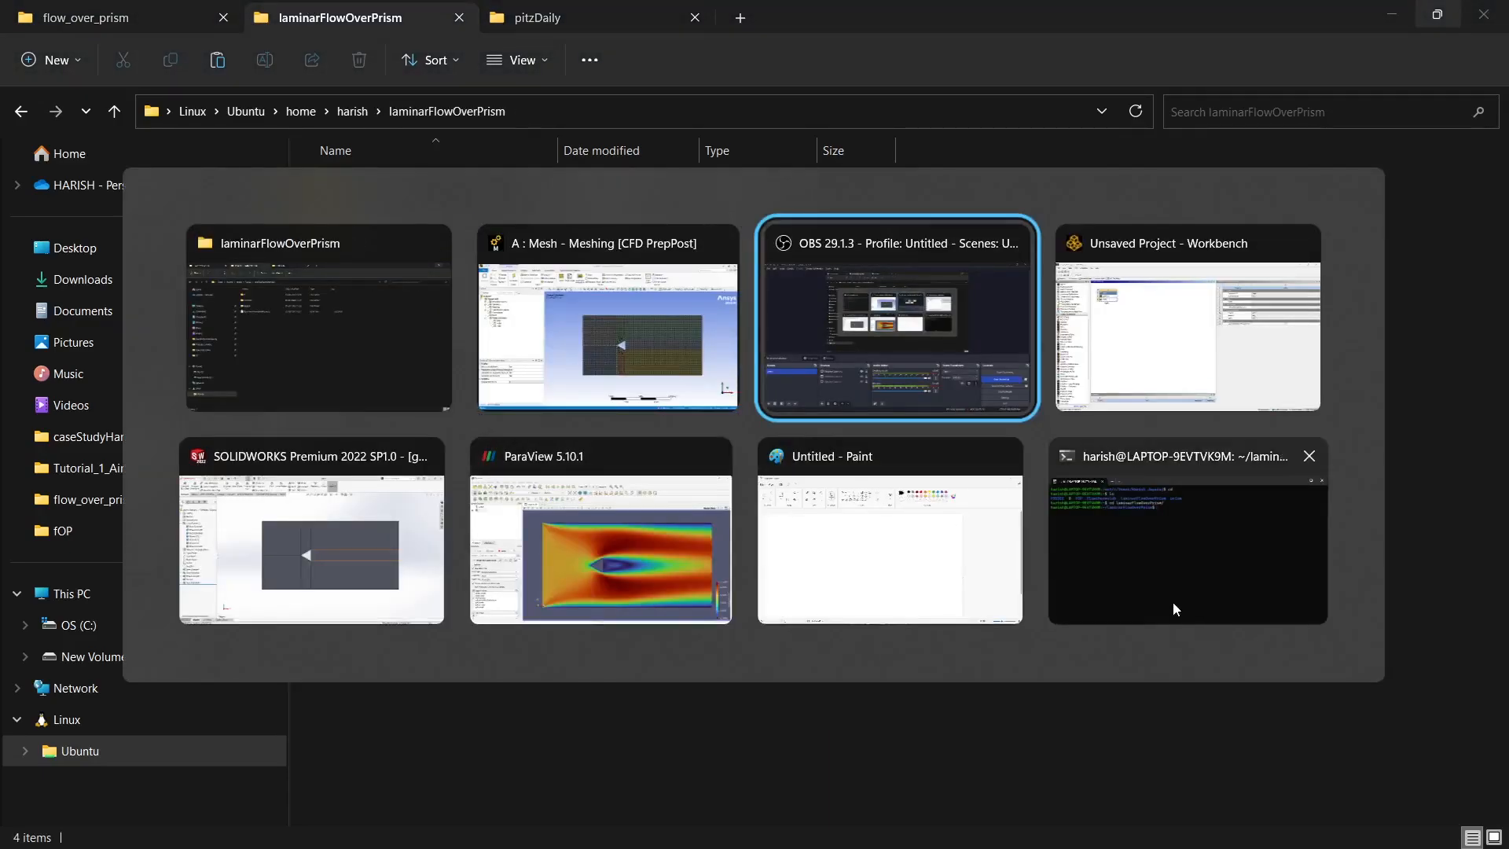
pyautogui.click(1171, 605)
pyautogui.write('ls')
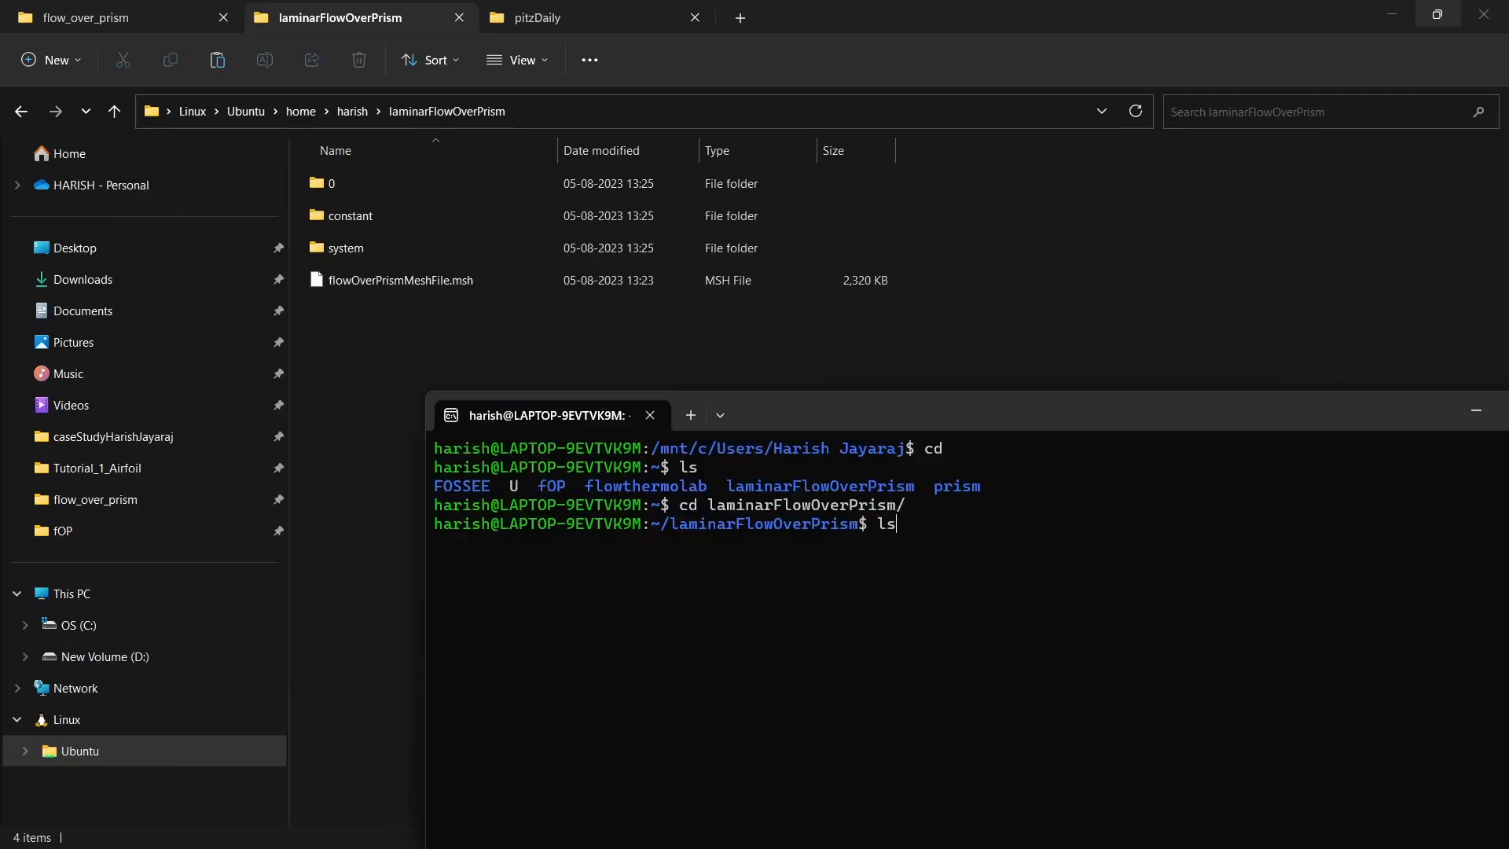
pyautogui.press('Return')
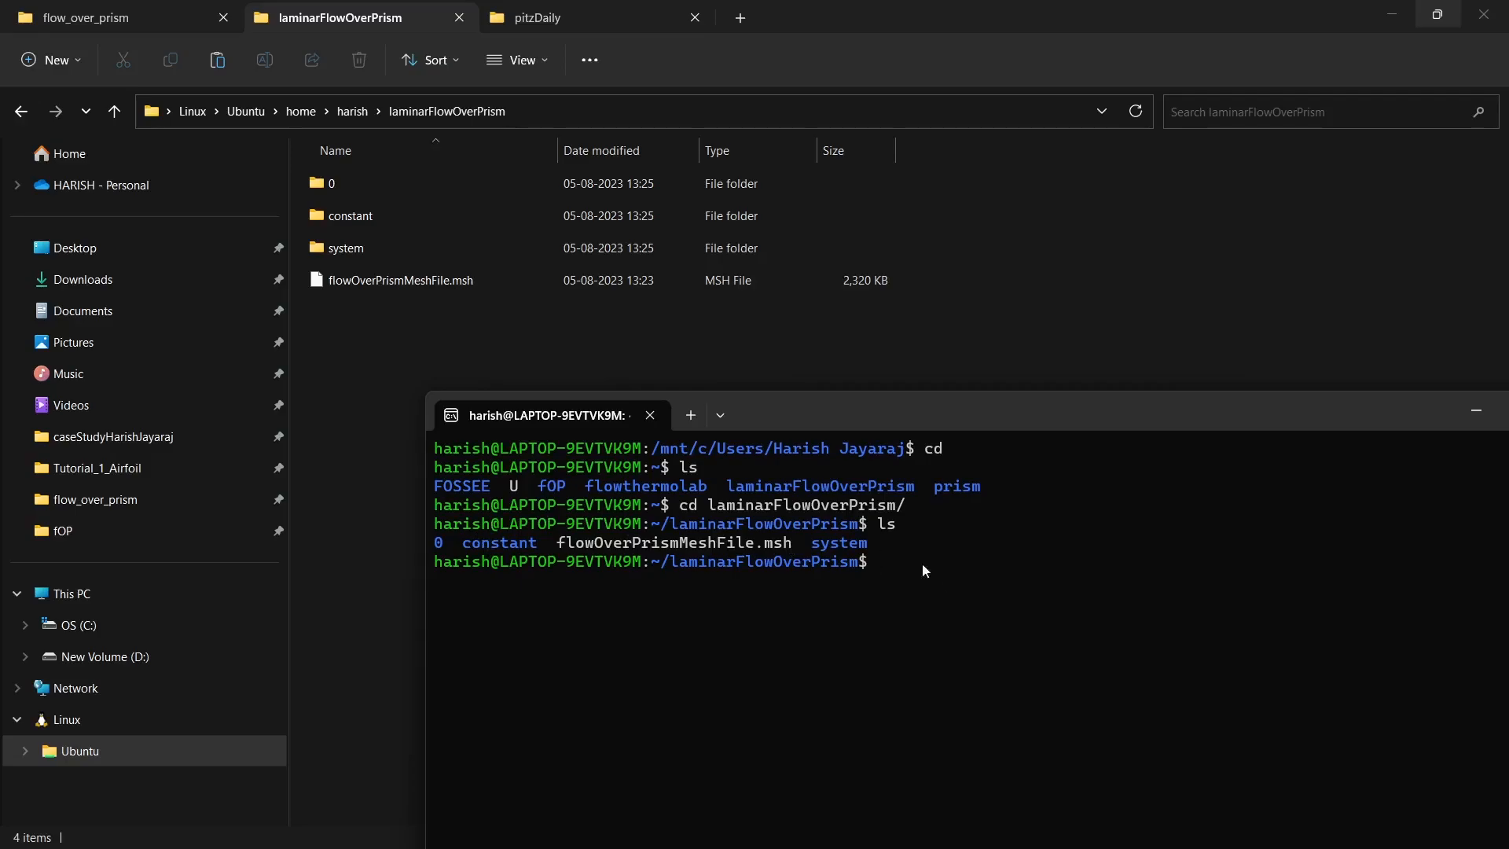
# Step: Open the case's constant folder and convert the mesh by running fluentMeshToFoam flowOverPrismMeshFile.msh in the terminal
pyautogui.doubleClick(365, 223)
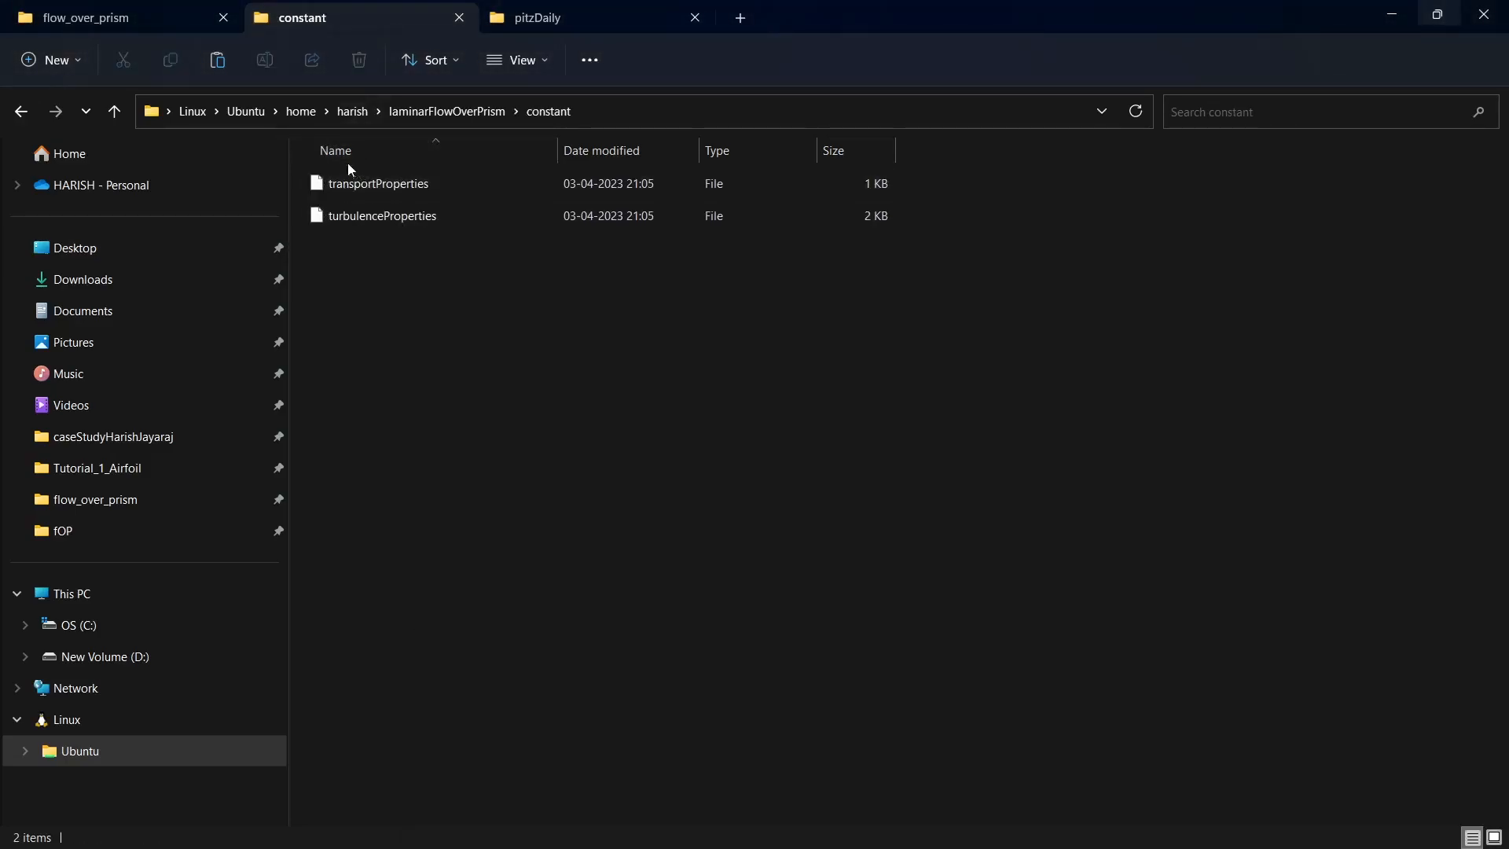
pyautogui.hotkey('alt', 'Tab')
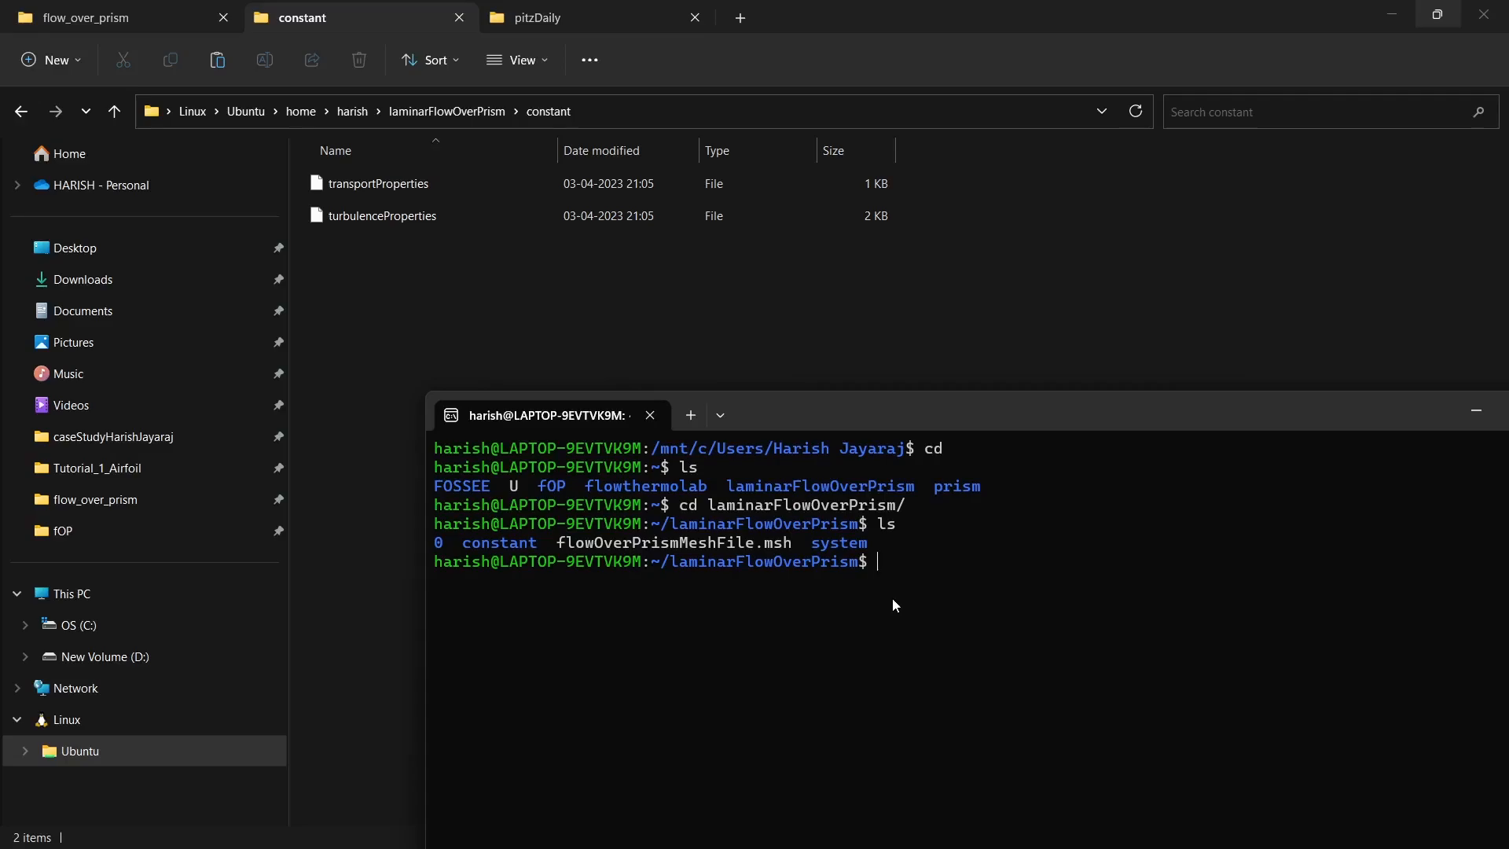
pyautogui.write('fluent3DMeshTo')
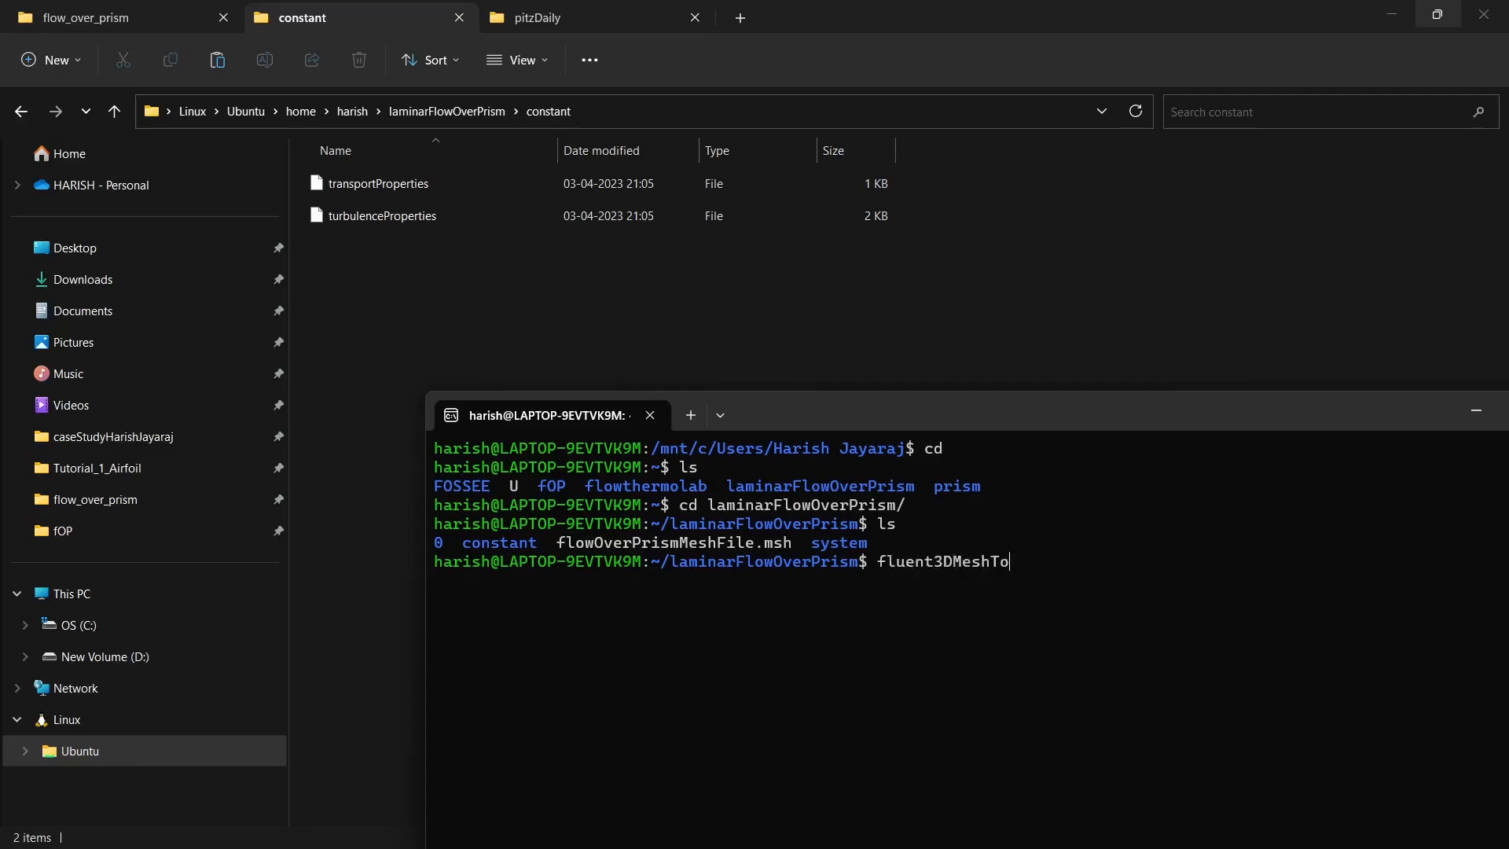
pyautogui.write('Foam flo')
pyautogui.press('Tab')
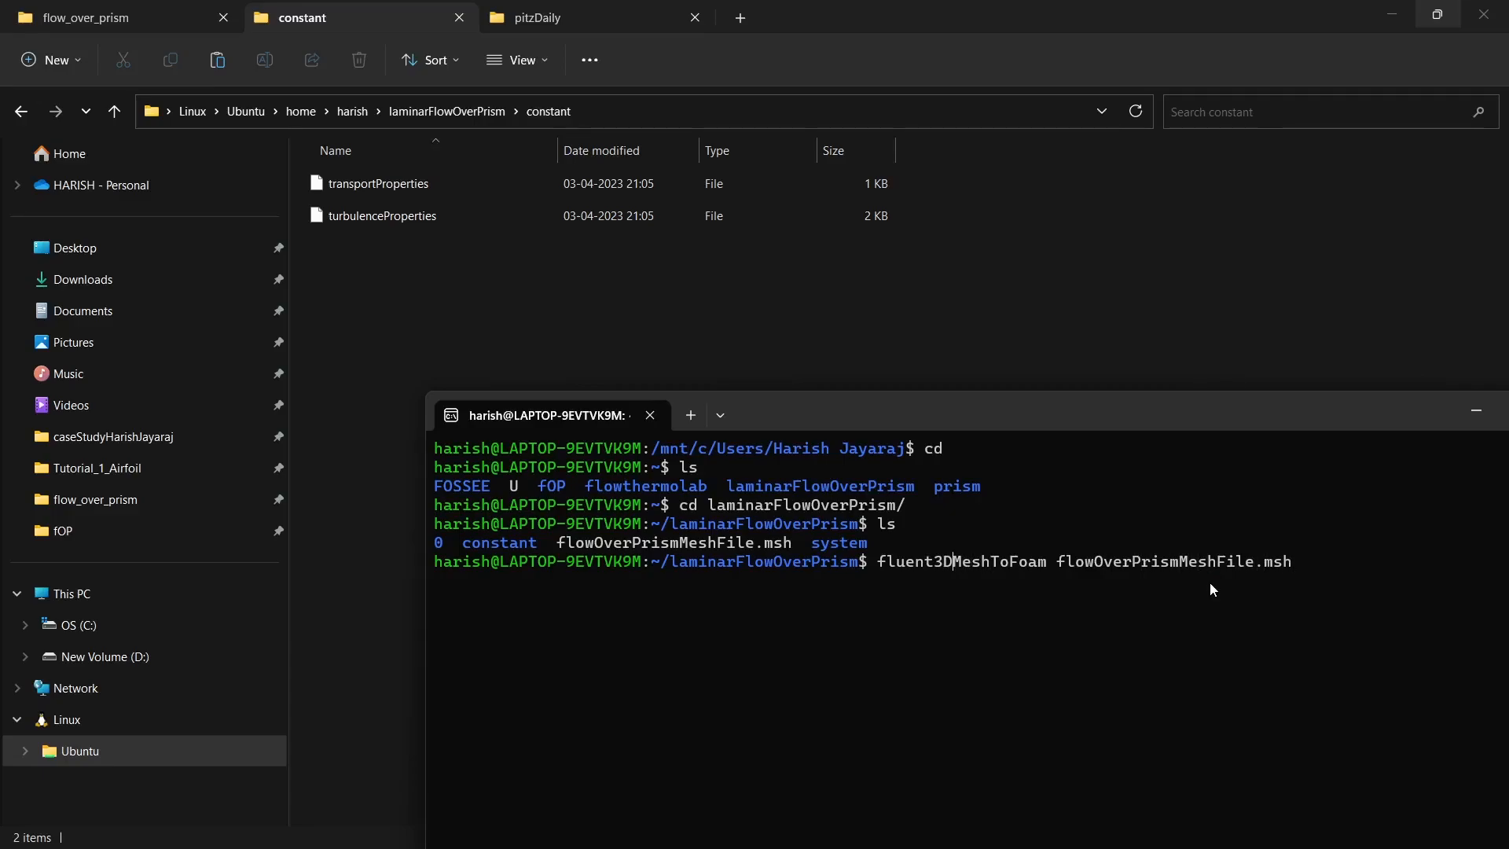
pyautogui.press('BackSpace')
pyautogui.press('BackSpace')
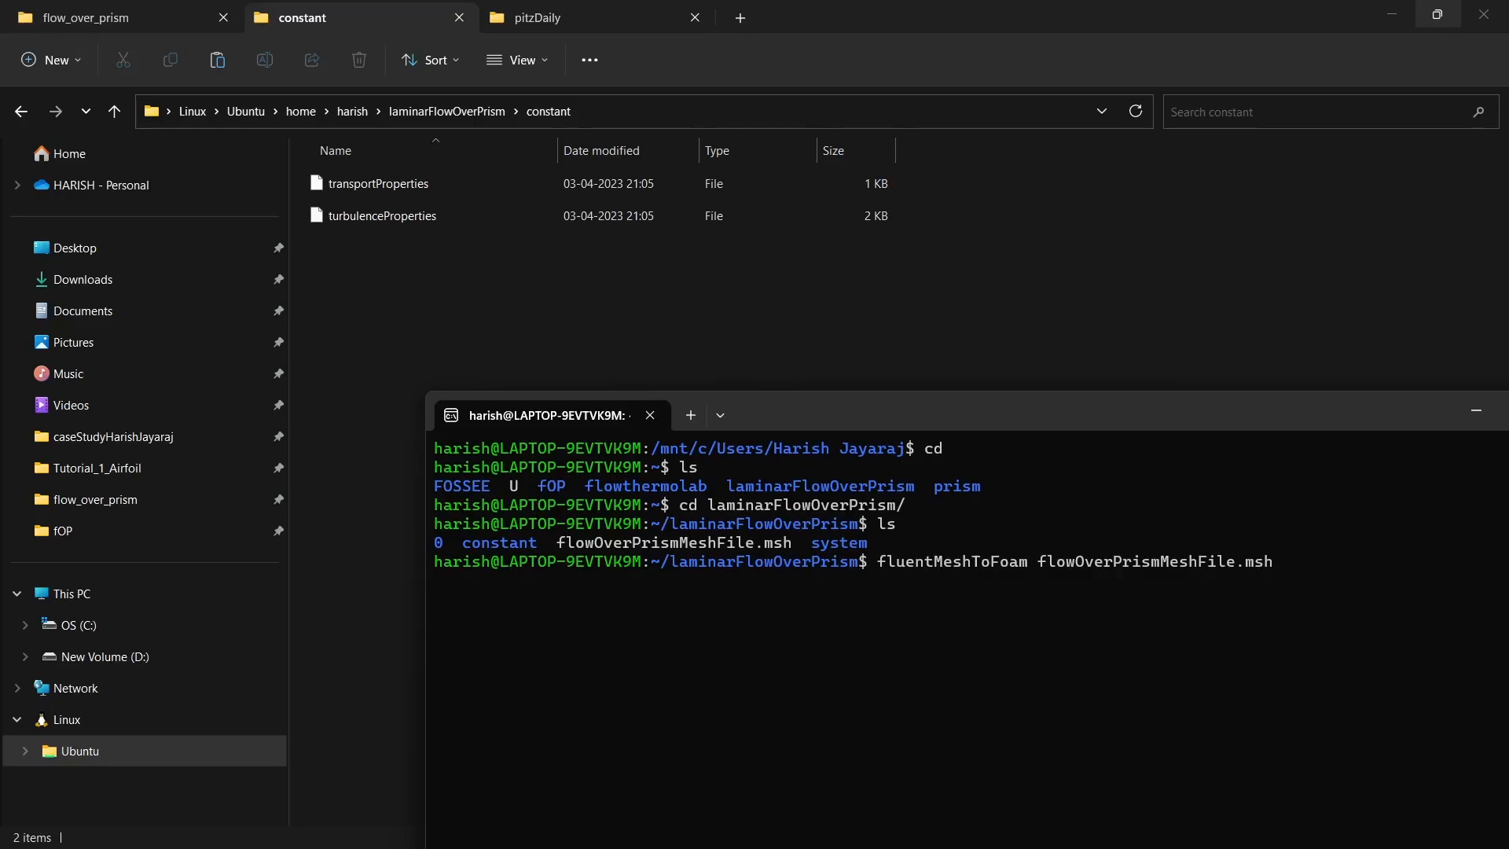
pyautogui.press('Return')
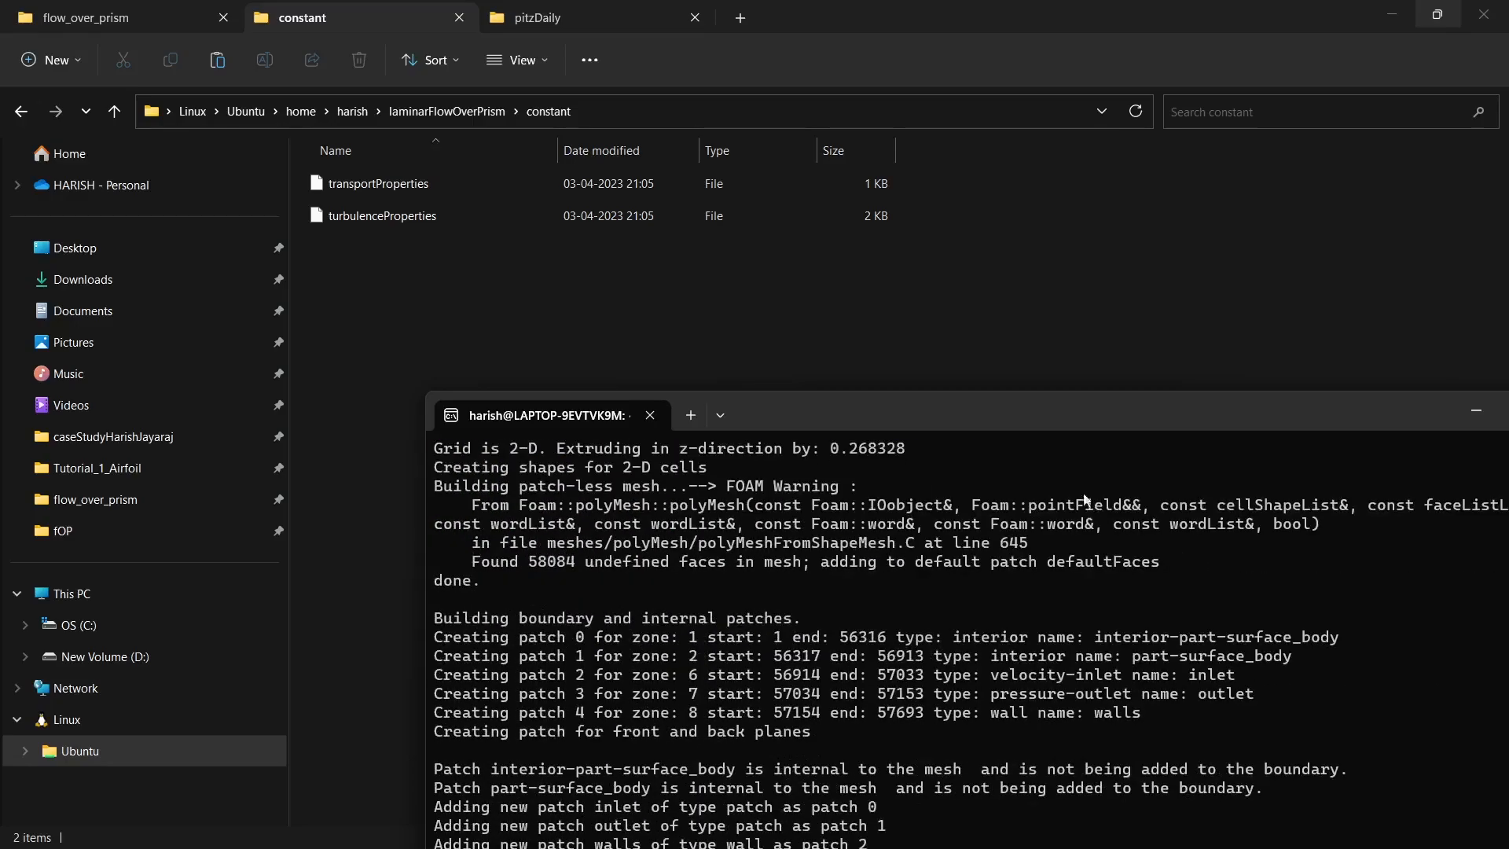
# Step: Examine the names and types of the inlet, outlet, walls and frontAndBackPlanes patches in the mesh conversion output
pyautogui.moveTo(945, 408); pyautogui.dragTo(926, 227)
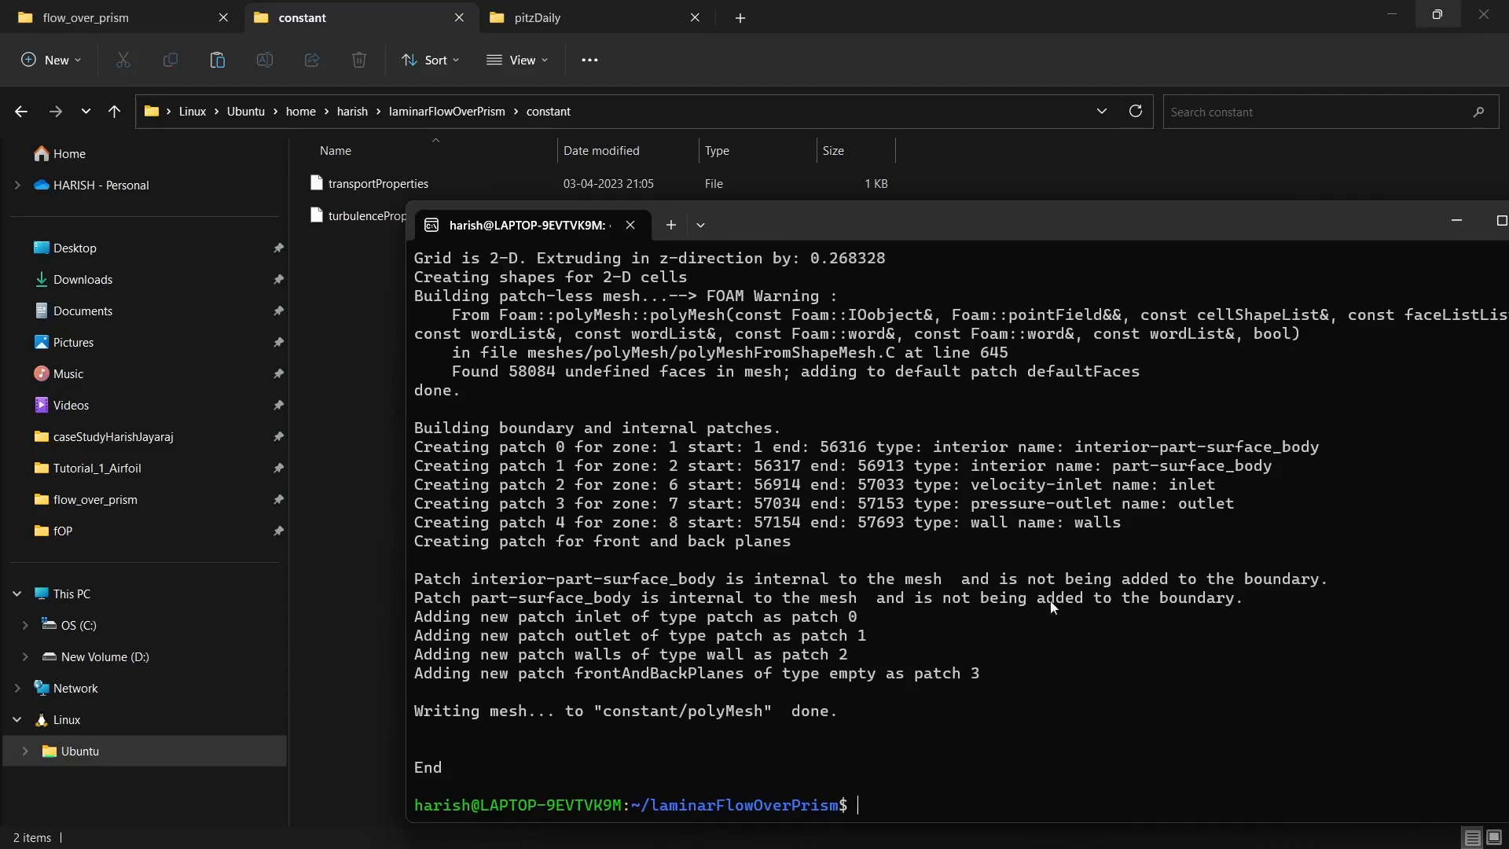
pyautogui.doubleClick(1173, 486)
pyautogui.doubleClick(1093, 523)
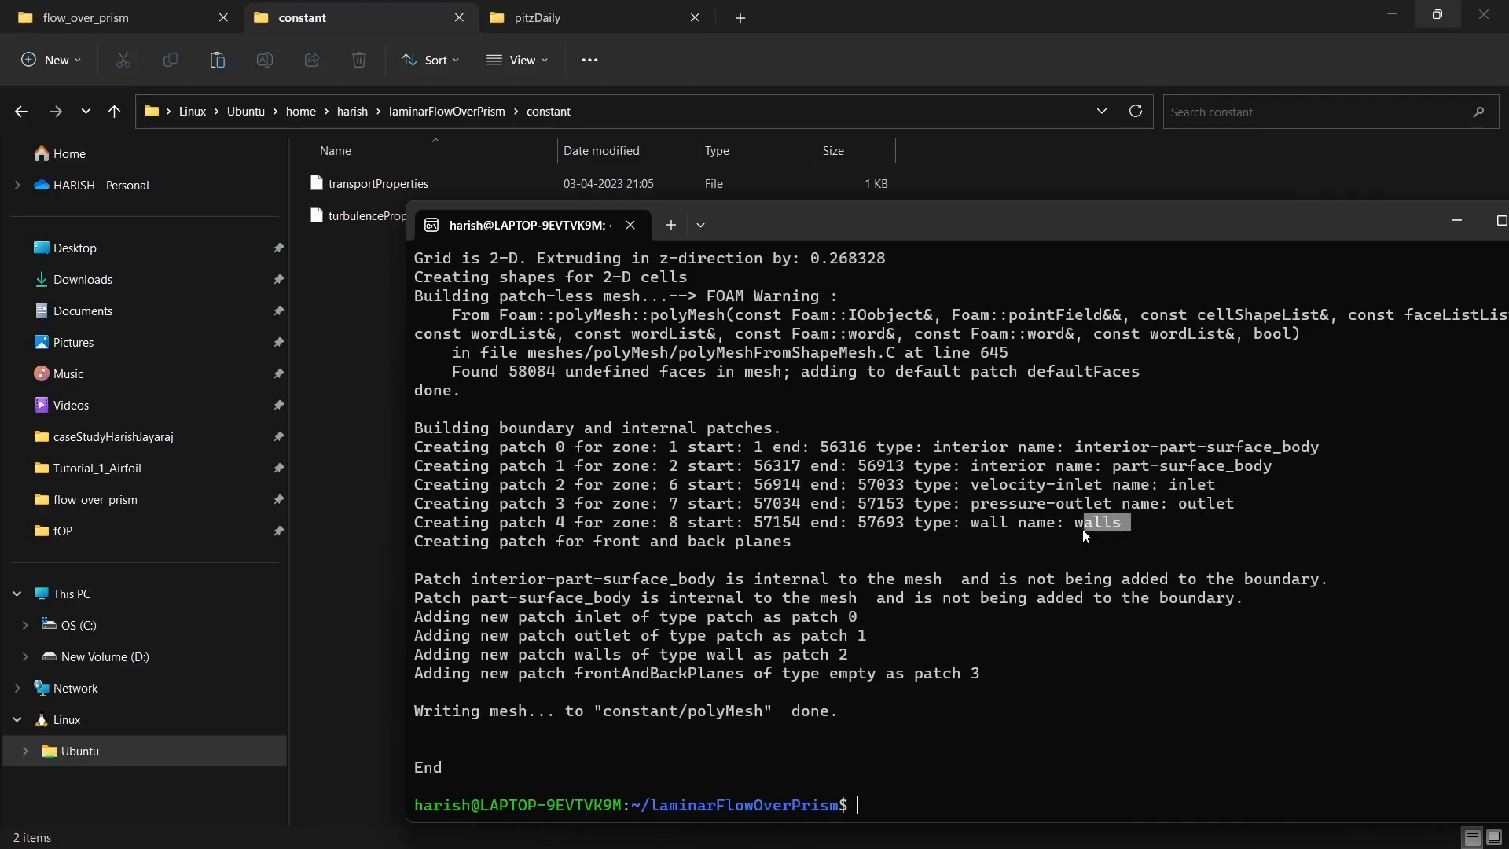
pyautogui.click(1016, 586)
pyautogui.moveTo(585, 677); pyautogui.dragTo(745, 680)
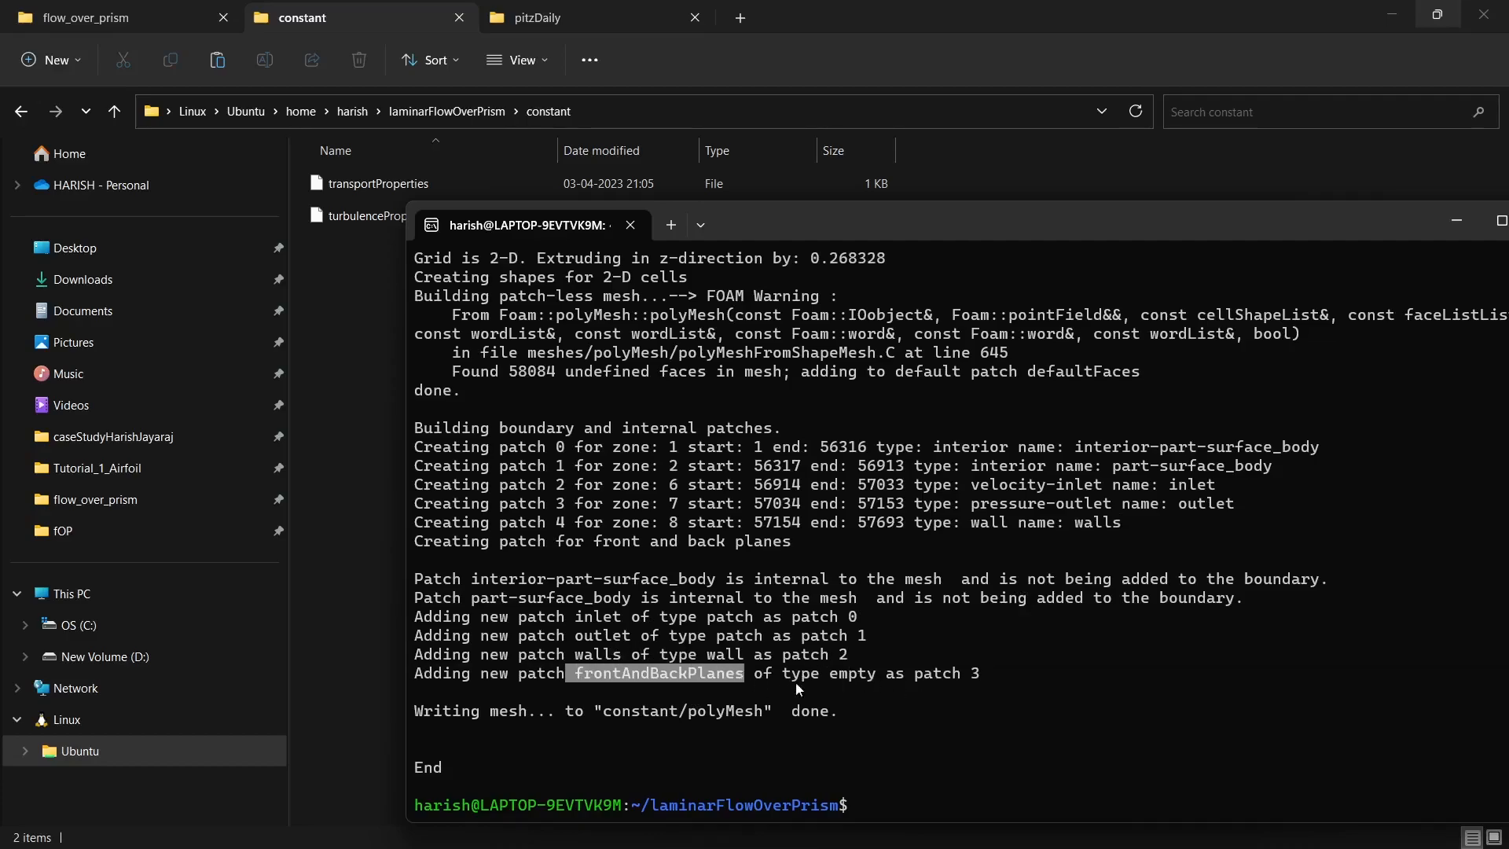
pyautogui.moveTo(821, 676); pyautogui.dragTo(1051, 707)
pyautogui.moveTo(705, 634); pyautogui.dragTo(685, 633)
pyautogui.moveTo(573, 619); pyautogui.dragTo(610, 616)
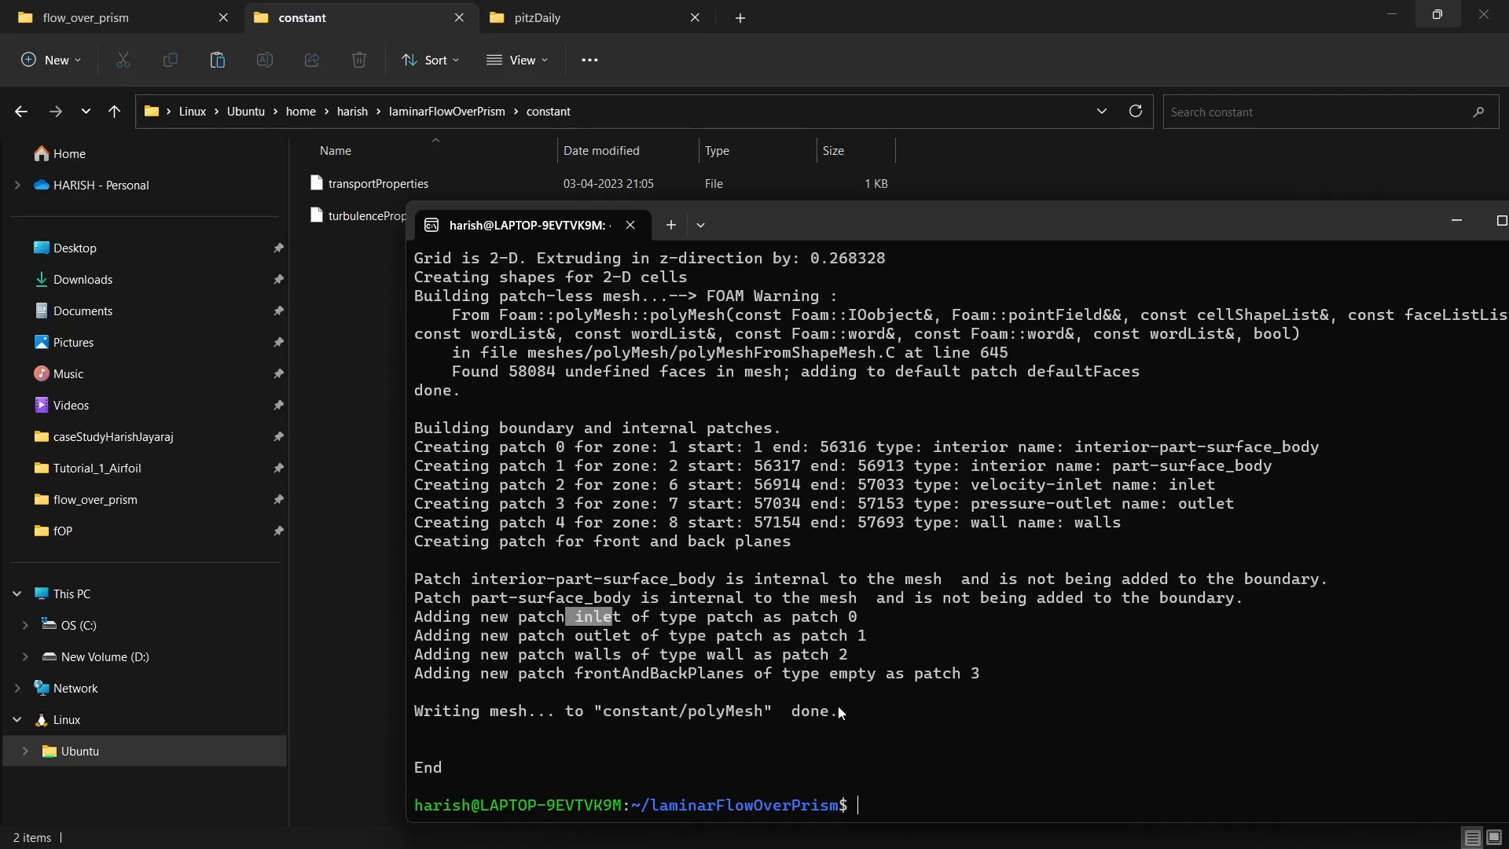
pyautogui.moveTo(578, 677); pyautogui.dragTo(744, 677)
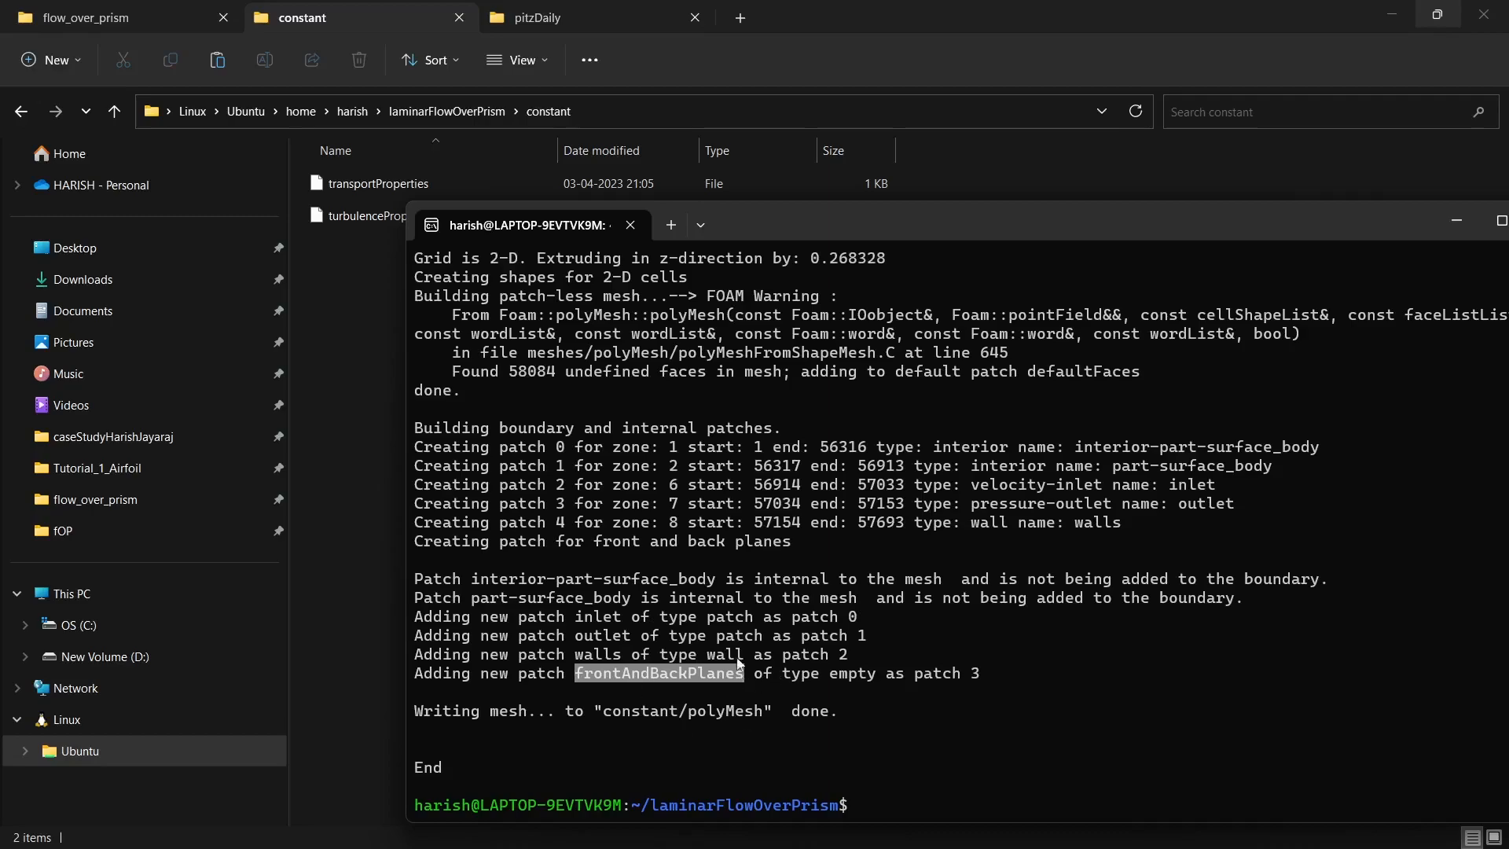
pyautogui.moveTo(821, 677); pyautogui.dragTo(878, 678)
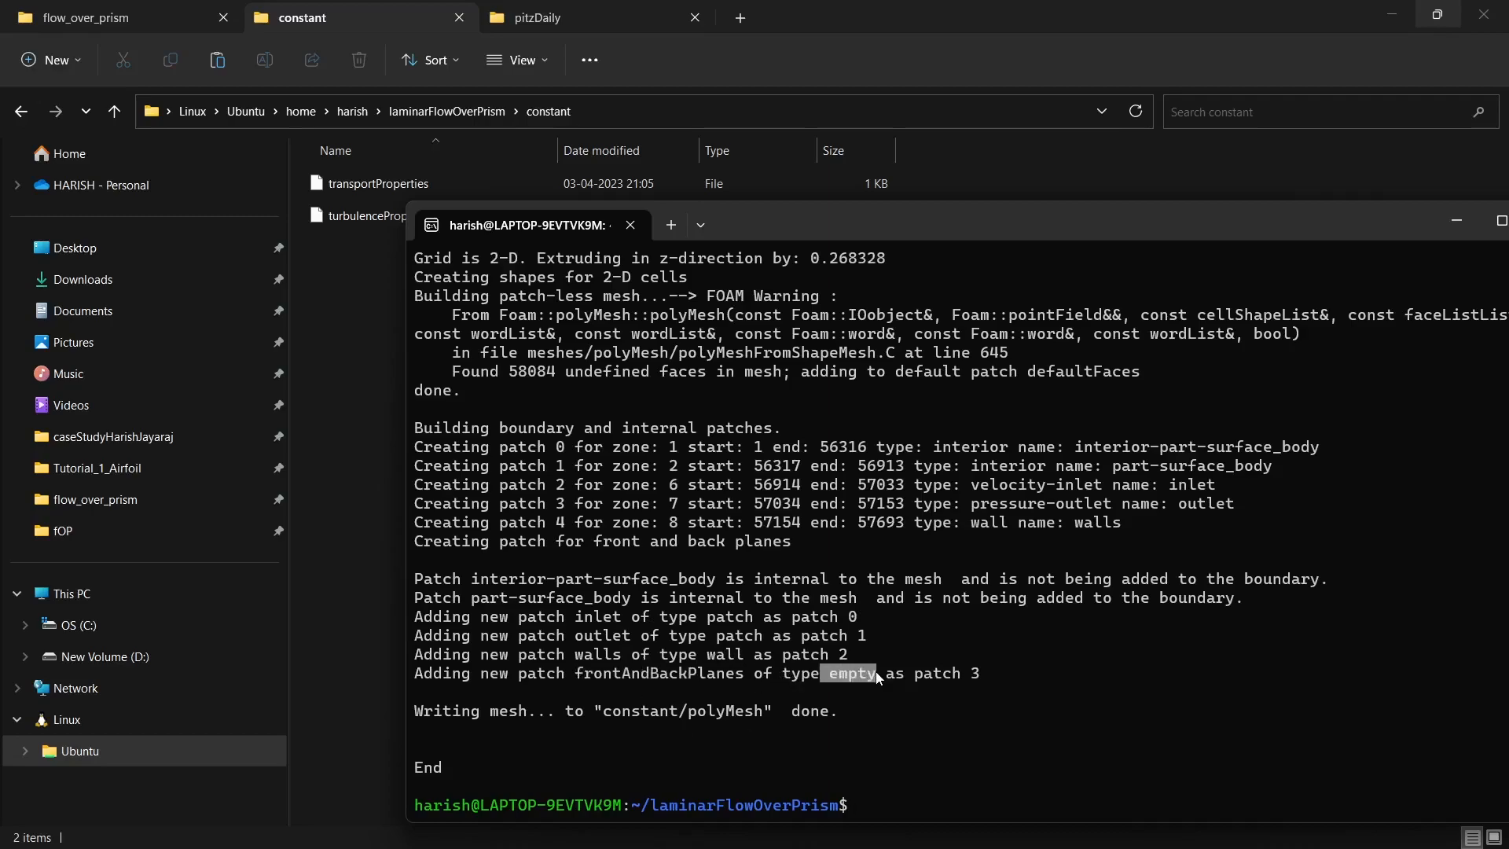
# Step: Examine the grid dimension, the z-direction extrusion and the empty patch type in the conversion output
pyautogui.scroll(15, 789, 682)
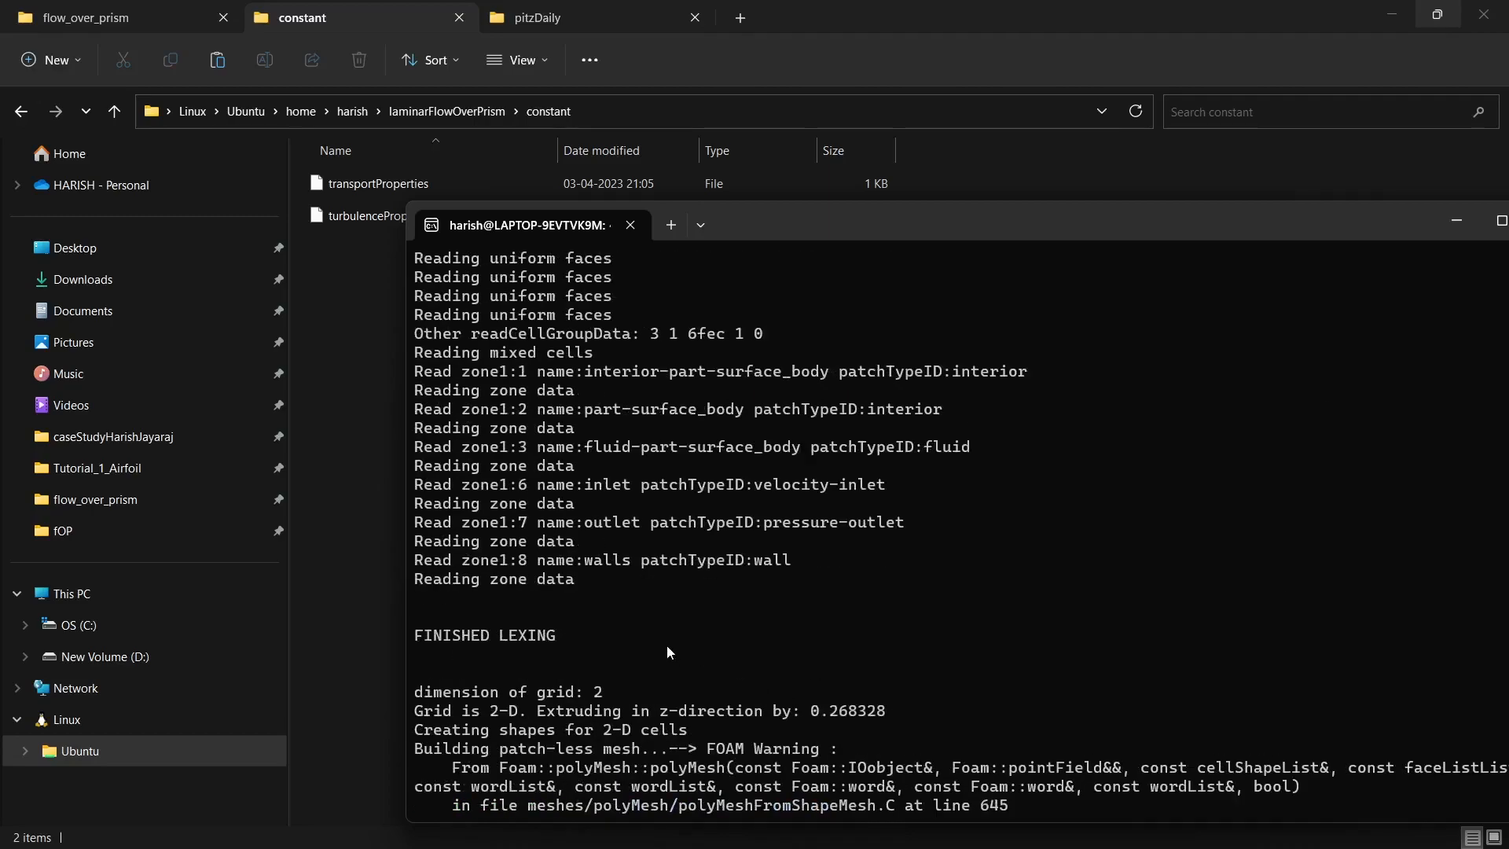
pyautogui.scroll(-10, 666, 641)
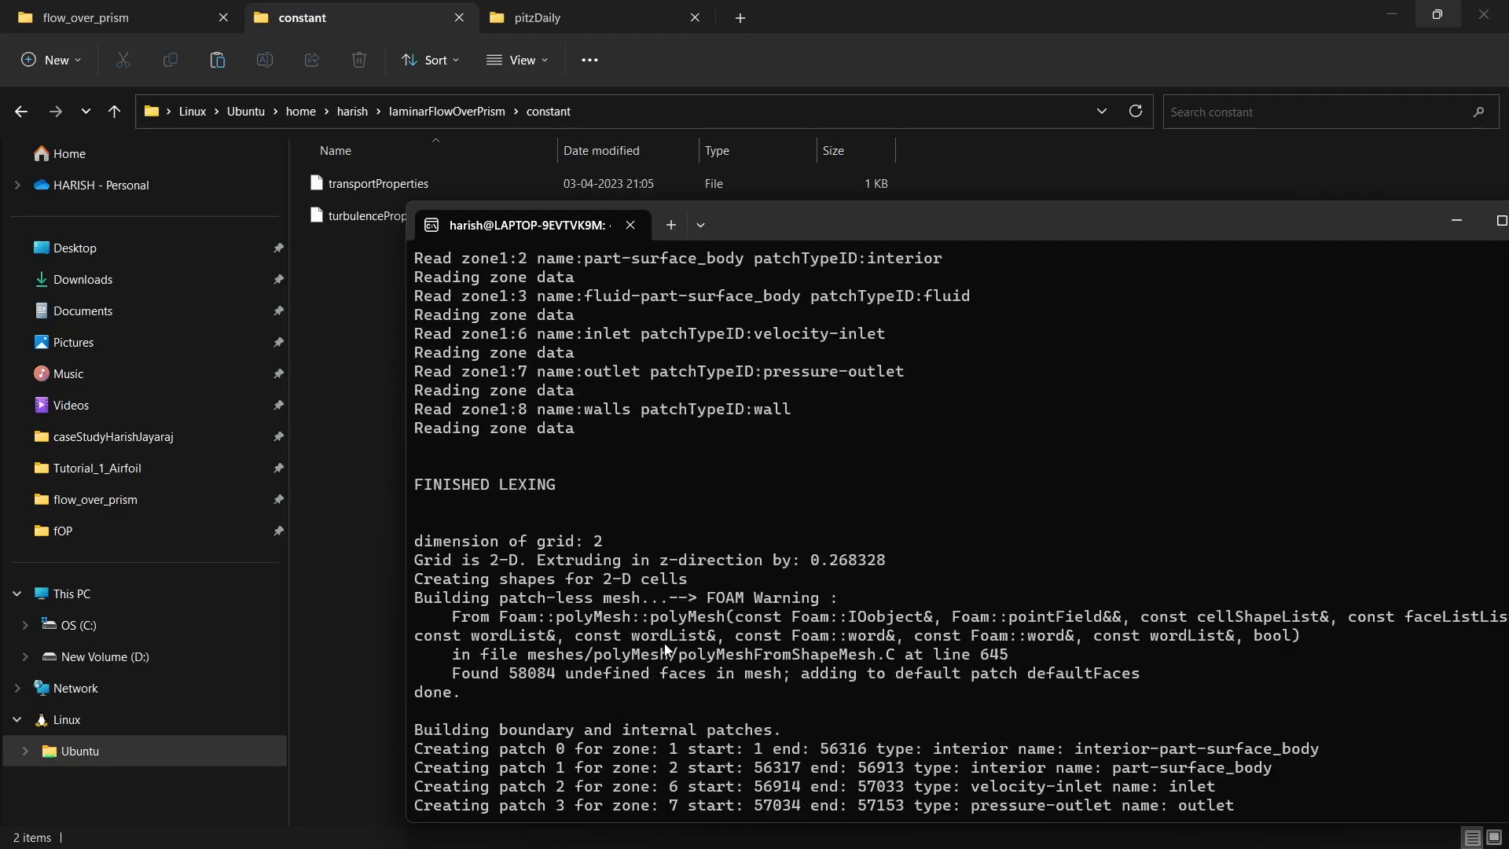
pyautogui.moveTo(416, 540); pyautogui.dragTo(611, 542)
pyautogui.moveTo(417, 561); pyautogui.dragTo(887, 563)
pyautogui.click(887, 562)
pyautogui.moveTo(880, 221); pyautogui.dragTo(757, 133)
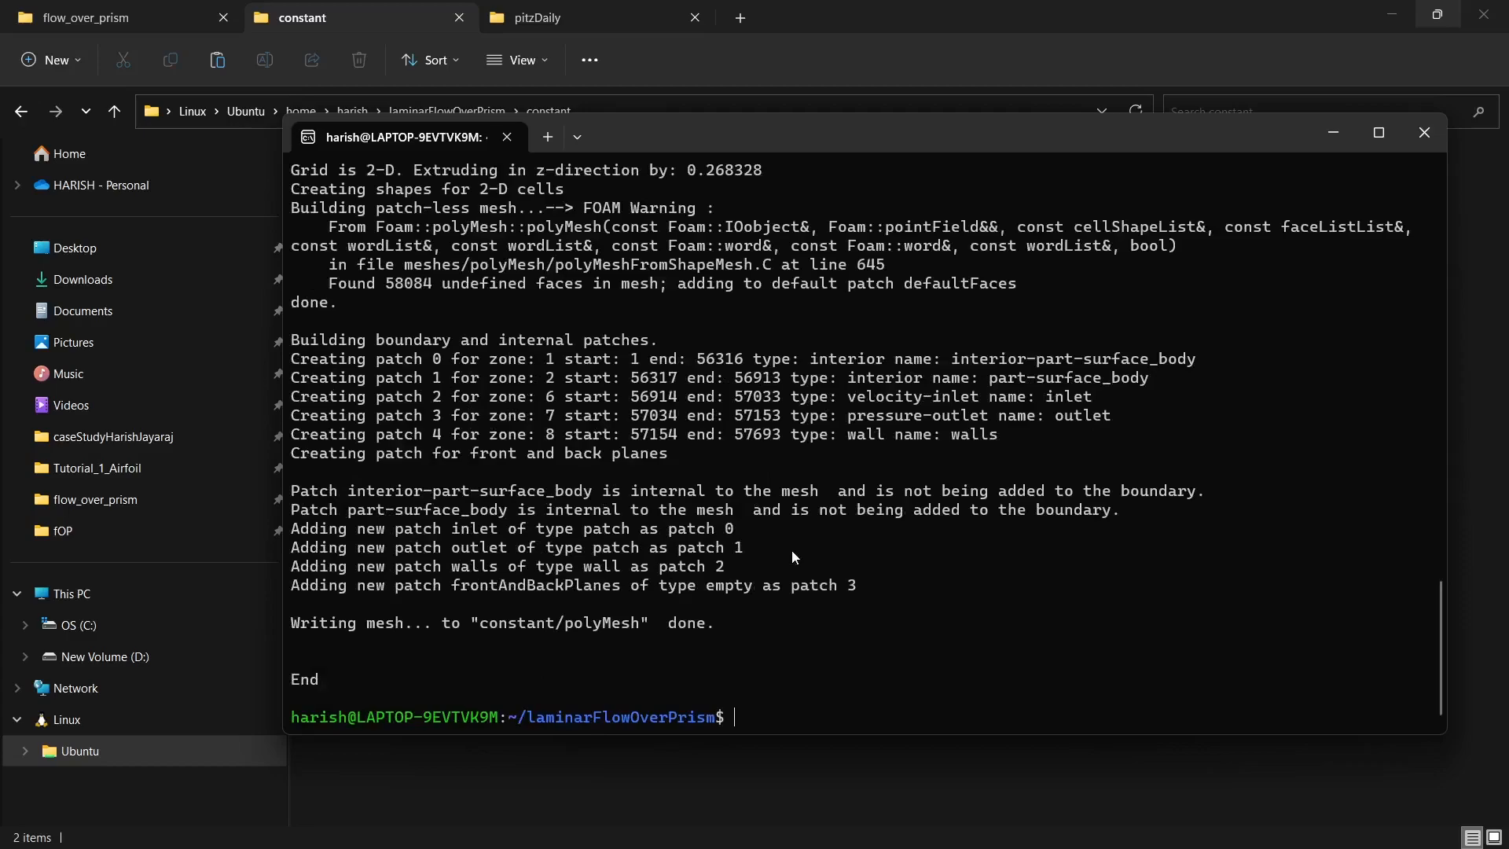
pyautogui.moveTo(695, 591); pyautogui.dragTo(753, 594)
pyautogui.click(754, 595)
# Step: Create a para.foam file in the case folder with touch para.foam and return to laminarFlowOverPrism in the file explorer
pyautogui.write('touch para.foam')
pyautogui.press('Return')
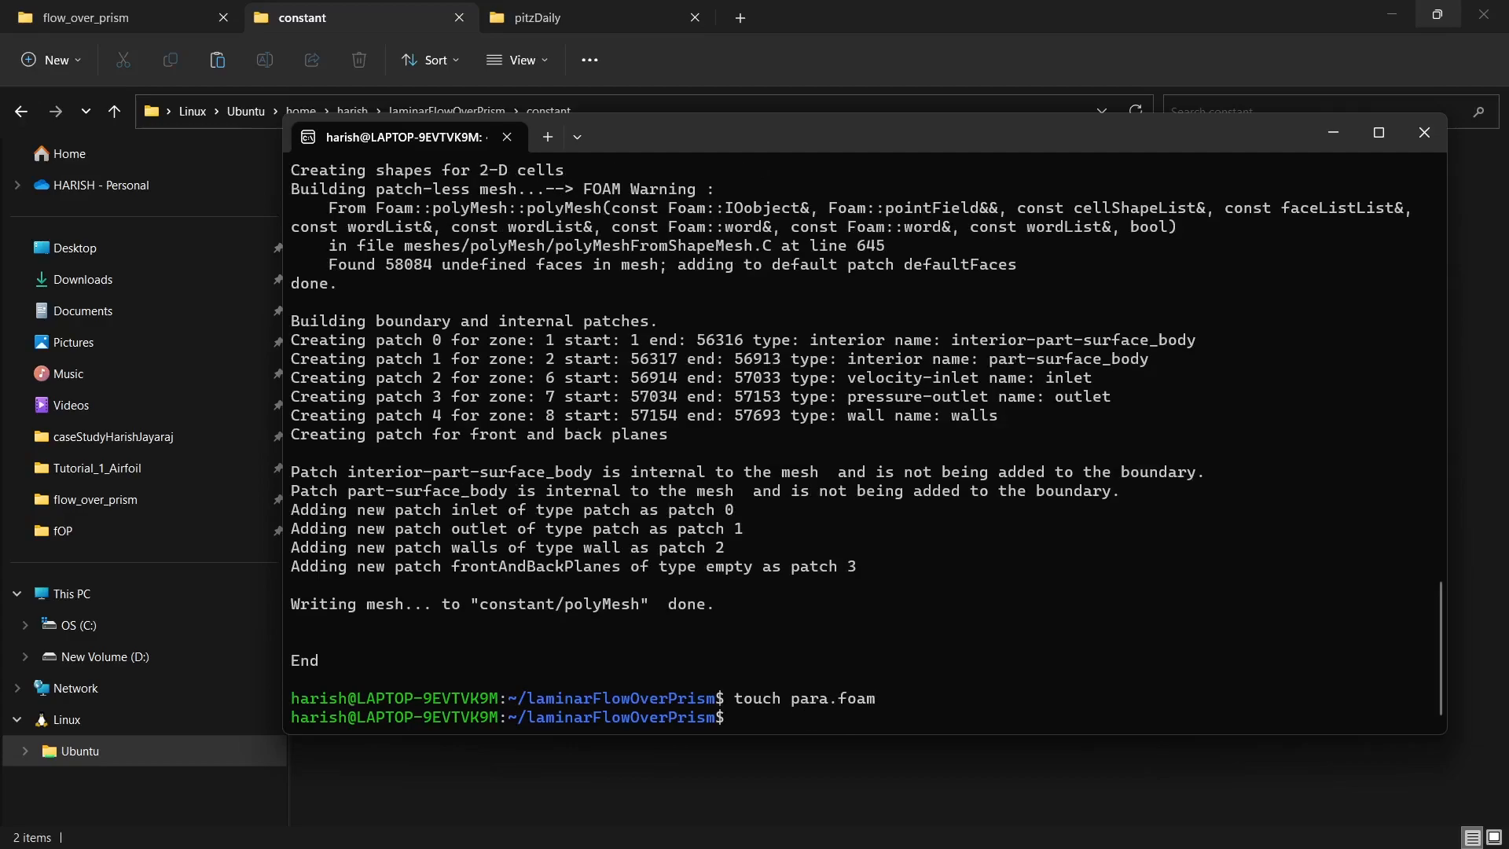
pyautogui.hotkey('alt', 'Tab')
pyautogui.hotkey('alt', 'Up')
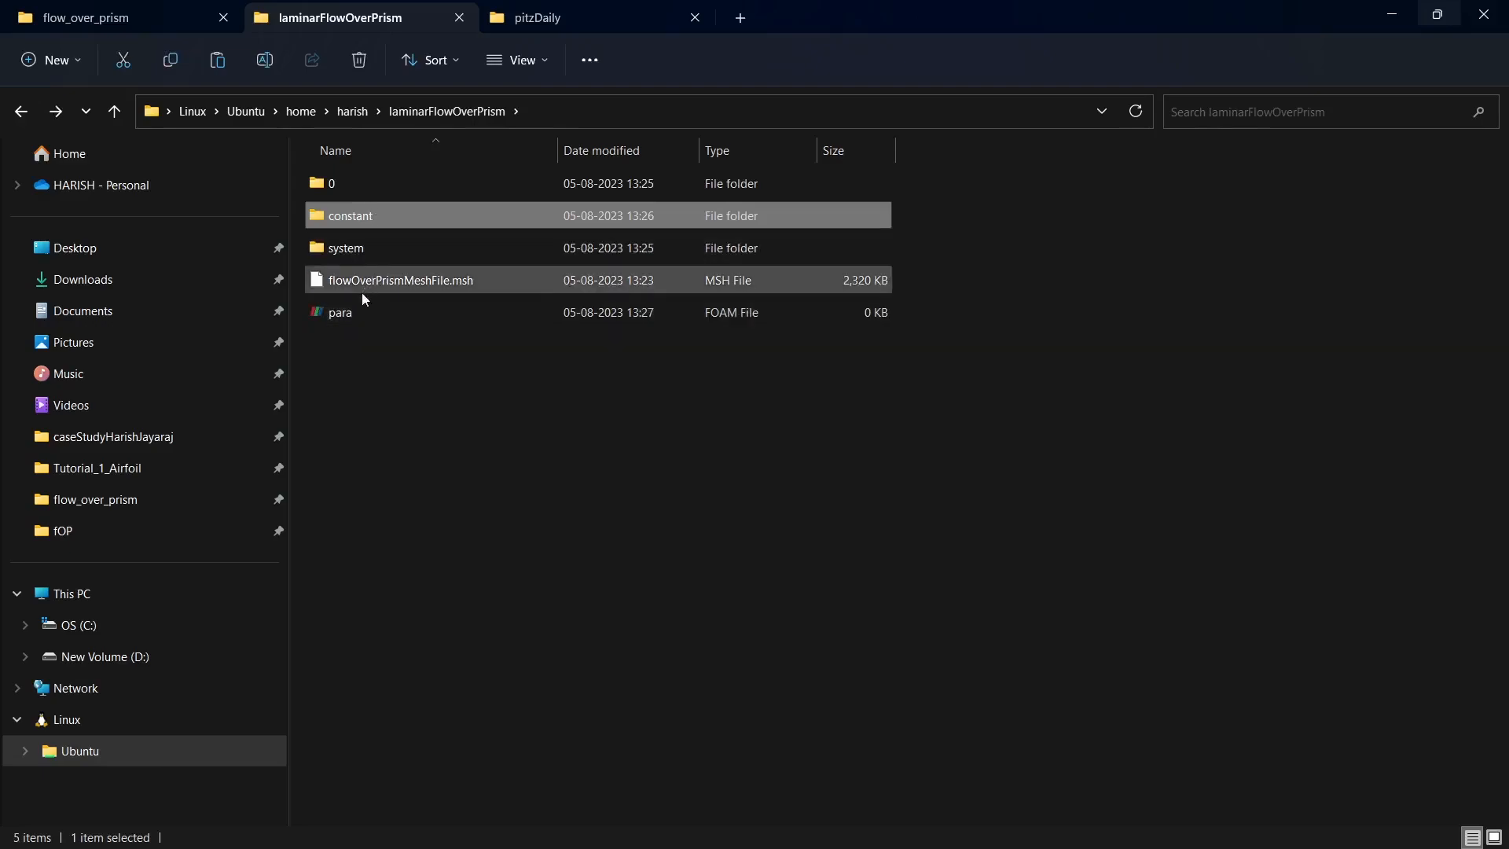
# Step: Open para.foam in ParaView, load its internal mesh and display it as Surface With Edges
pyautogui.click(347, 316)
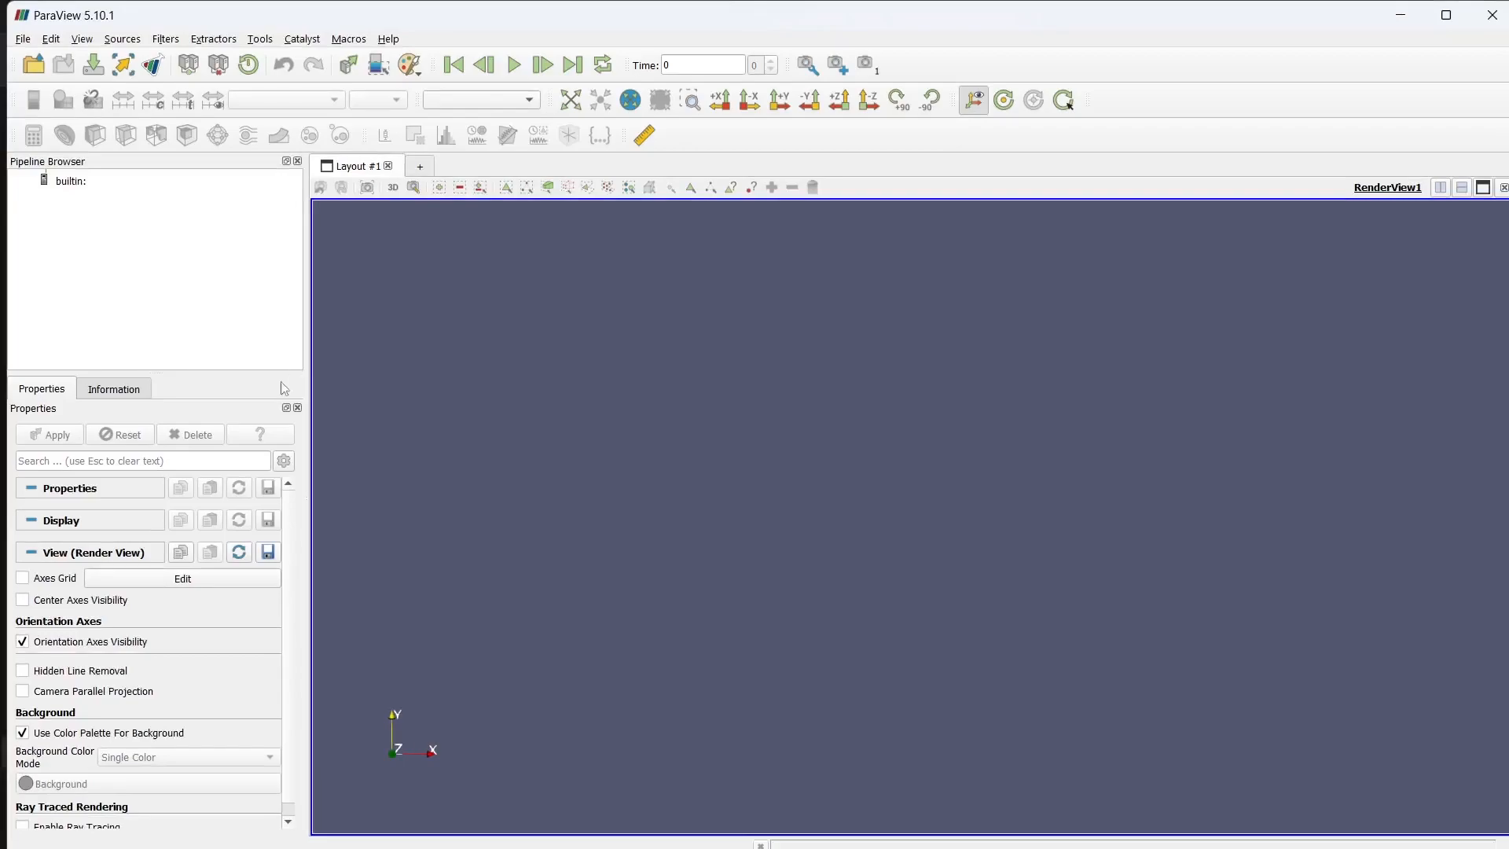
pyautogui.click(55, 437)
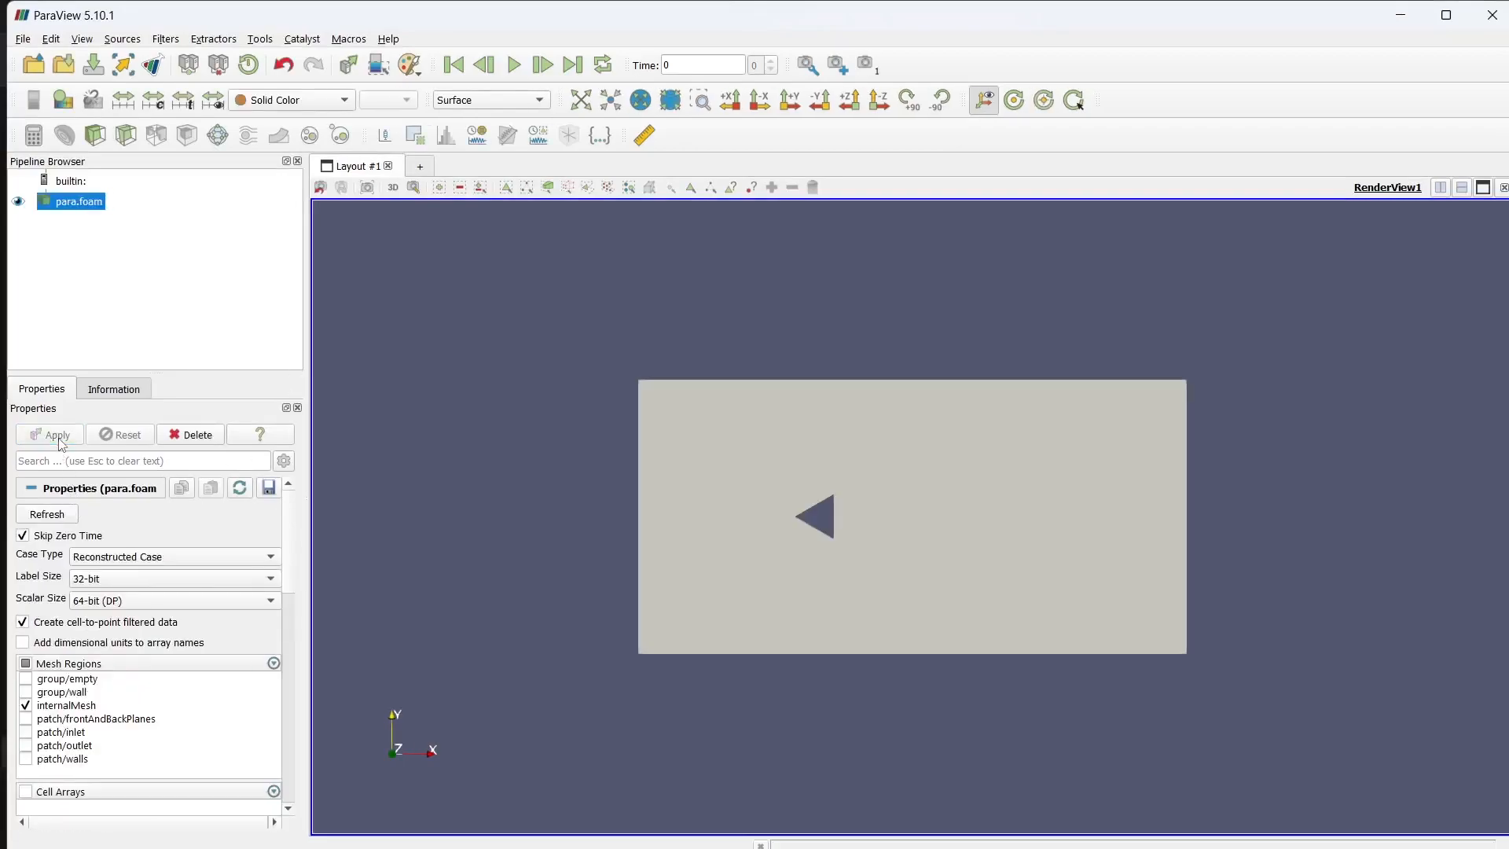
pyautogui.click(511, 98)
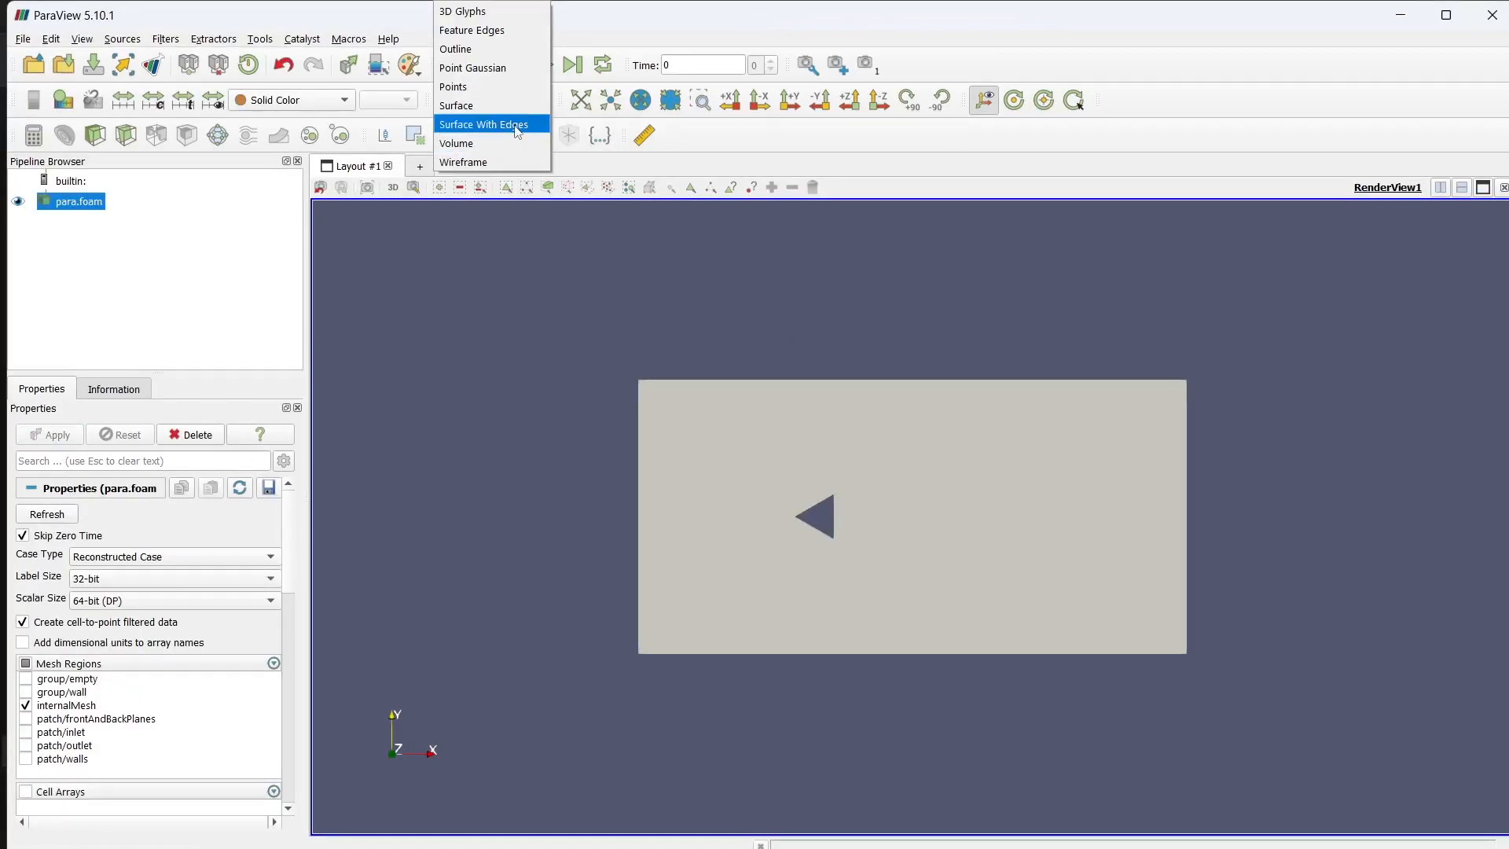
pyautogui.click(518, 122)
pyautogui.scroll(5, 815, 614)
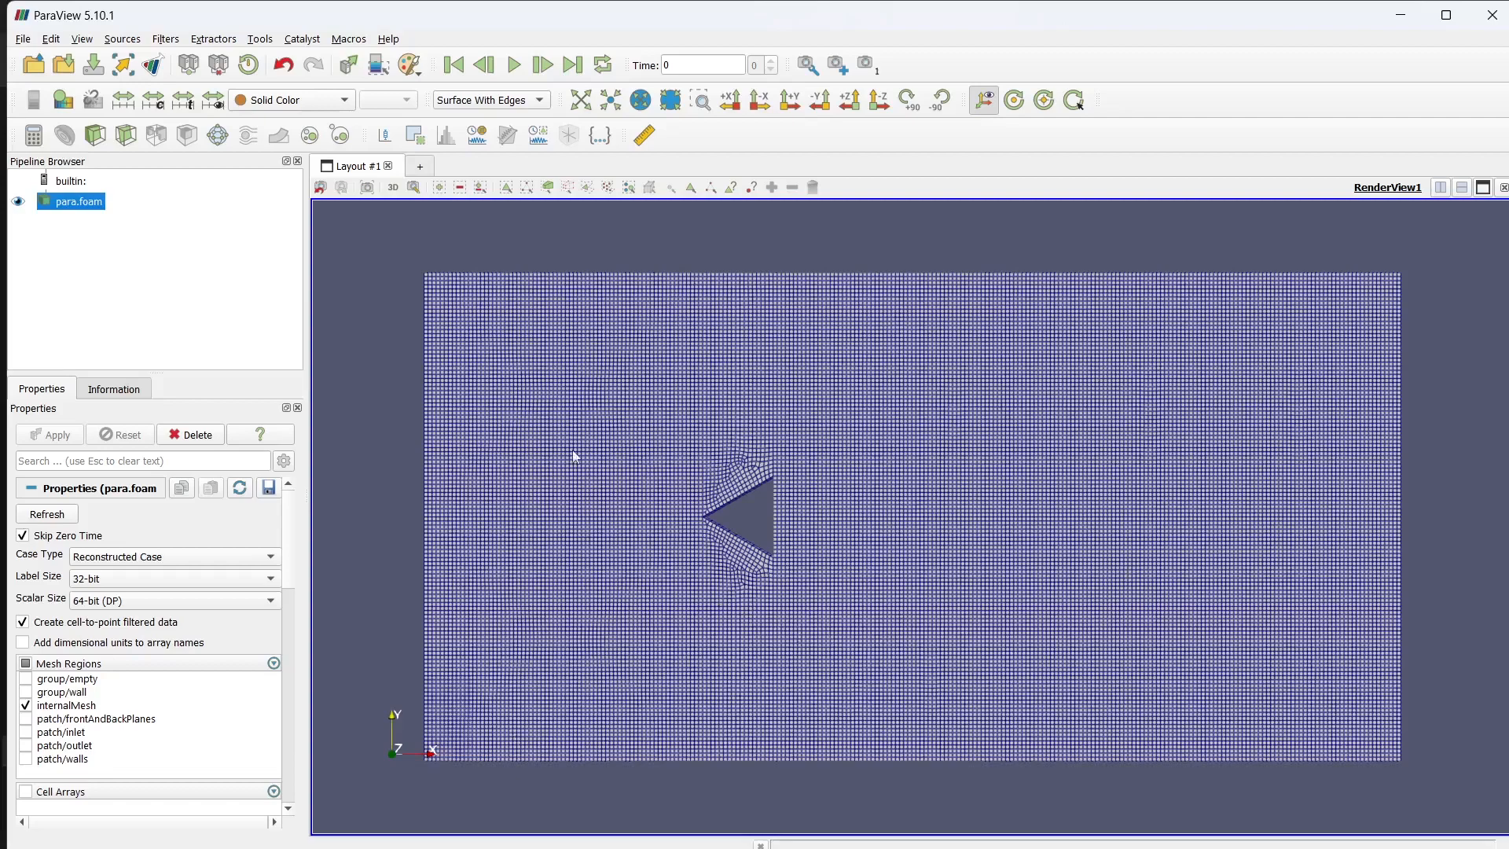
pyautogui.scroll(-2, 784, 550)
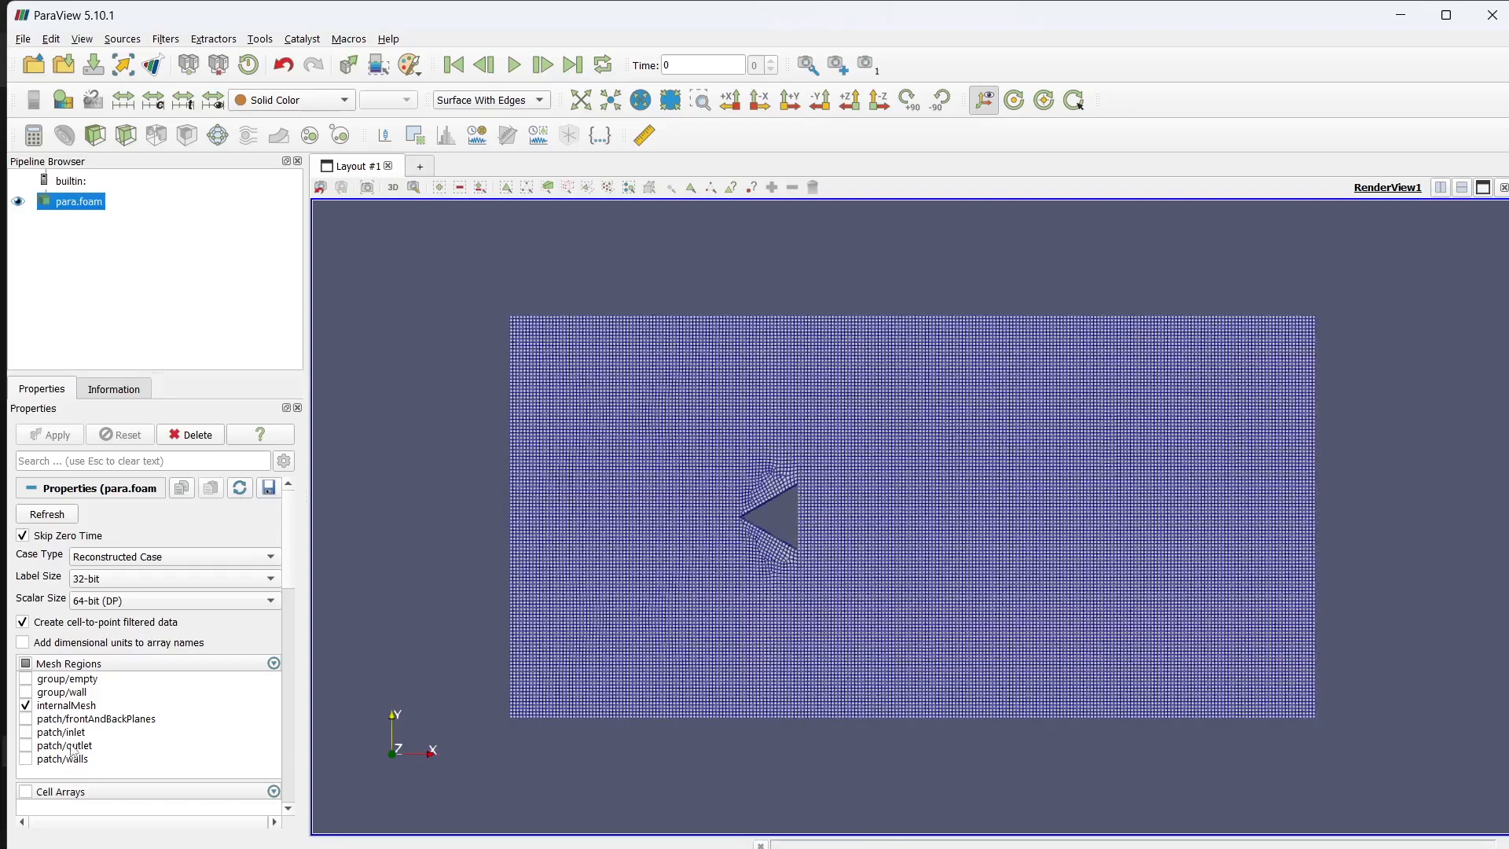
# Step: Show only the patch/frontAndBackPlanes mesh region instead of internalMesh and inspect both planes from several angles
pyautogui.click(26, 706)
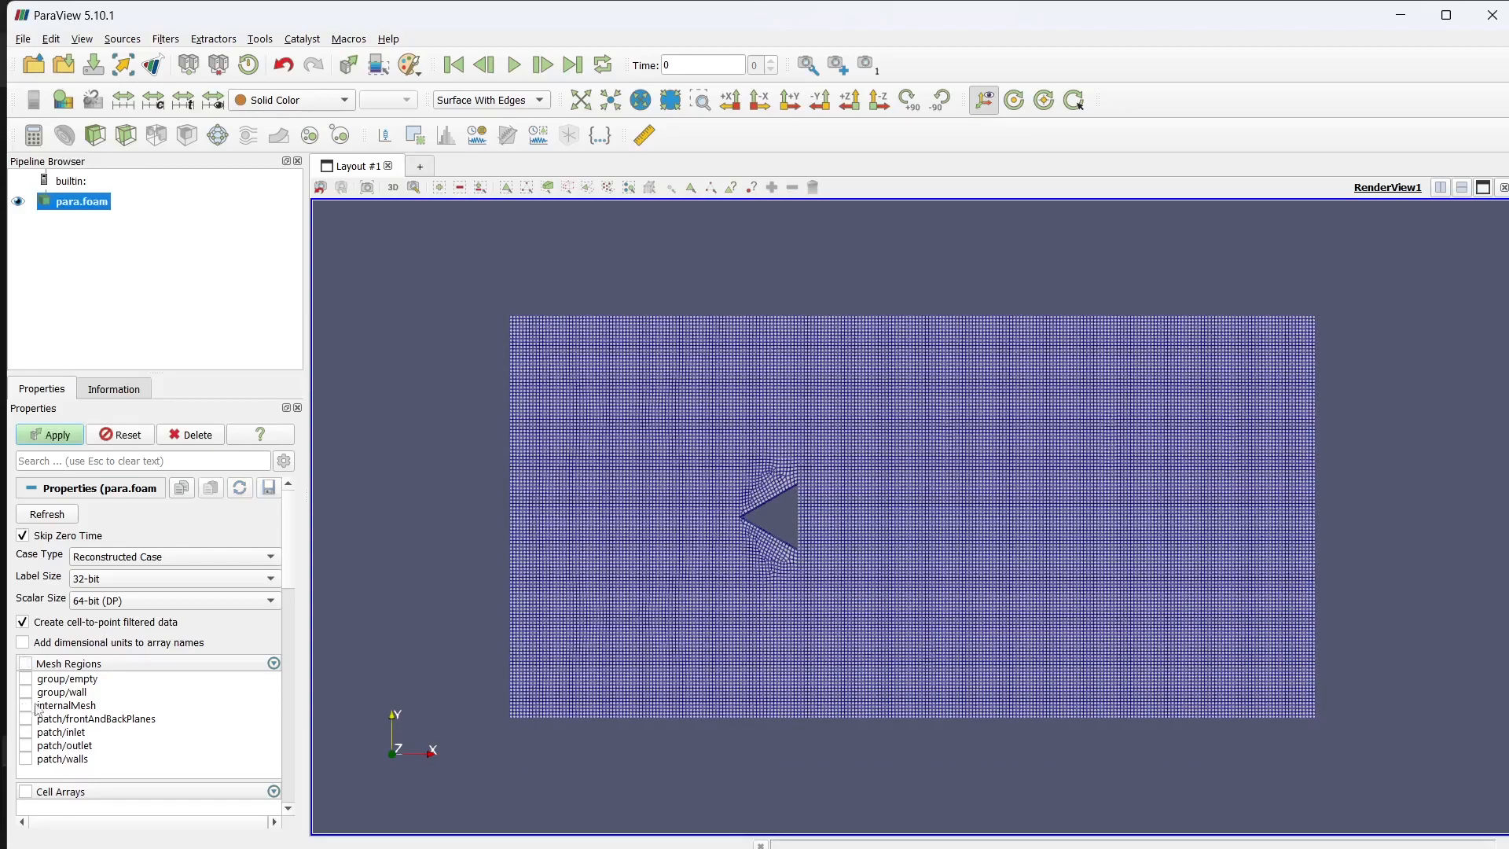
pyautogui.click(26, 719)
pyautogui.click(68, 438)
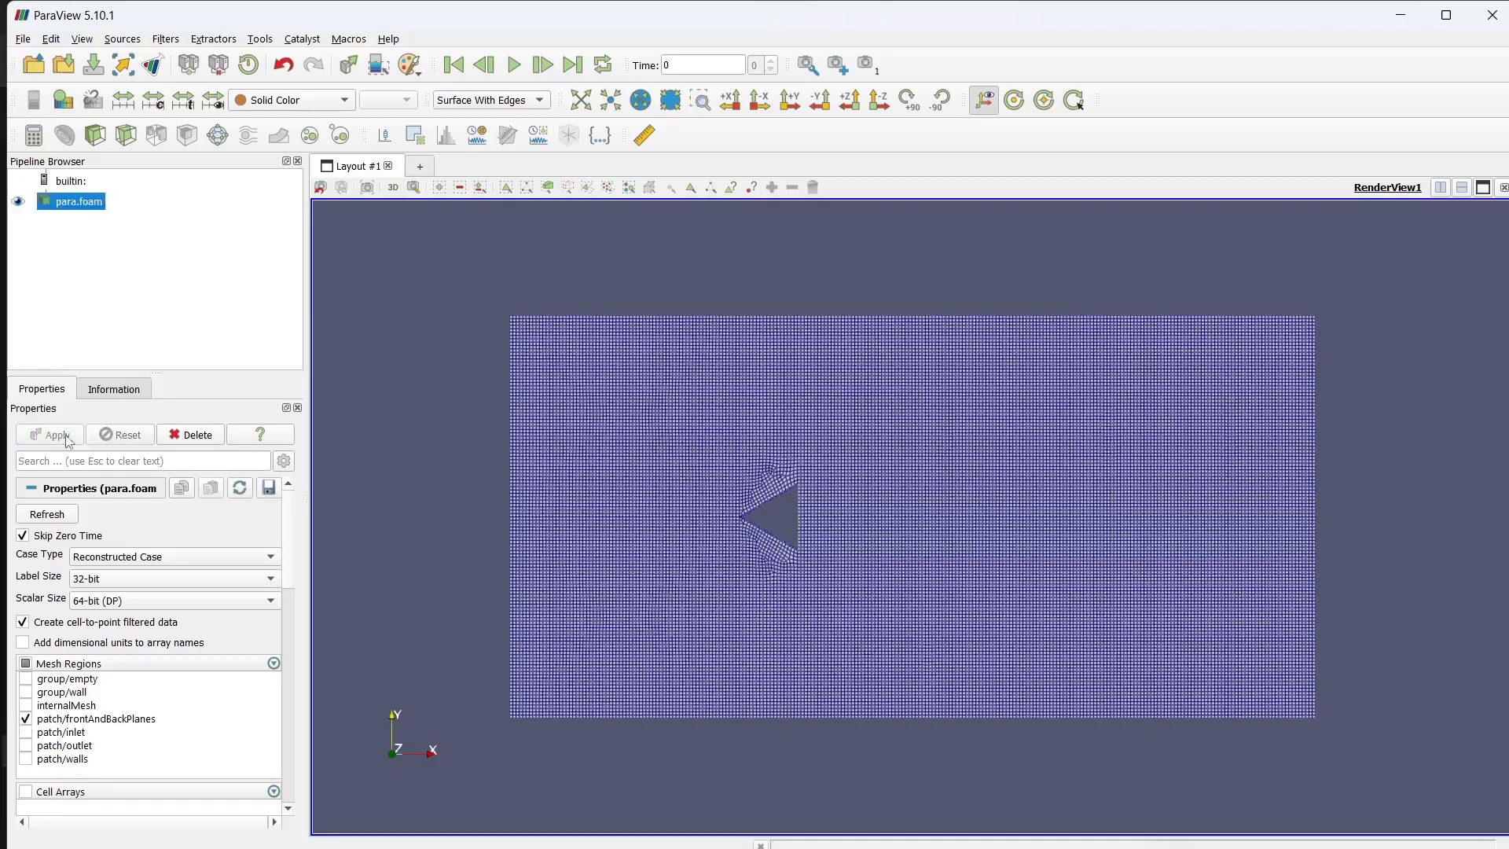
pyautogui.moveTo(419, 469); pyautogui.dragTo(693, 531)
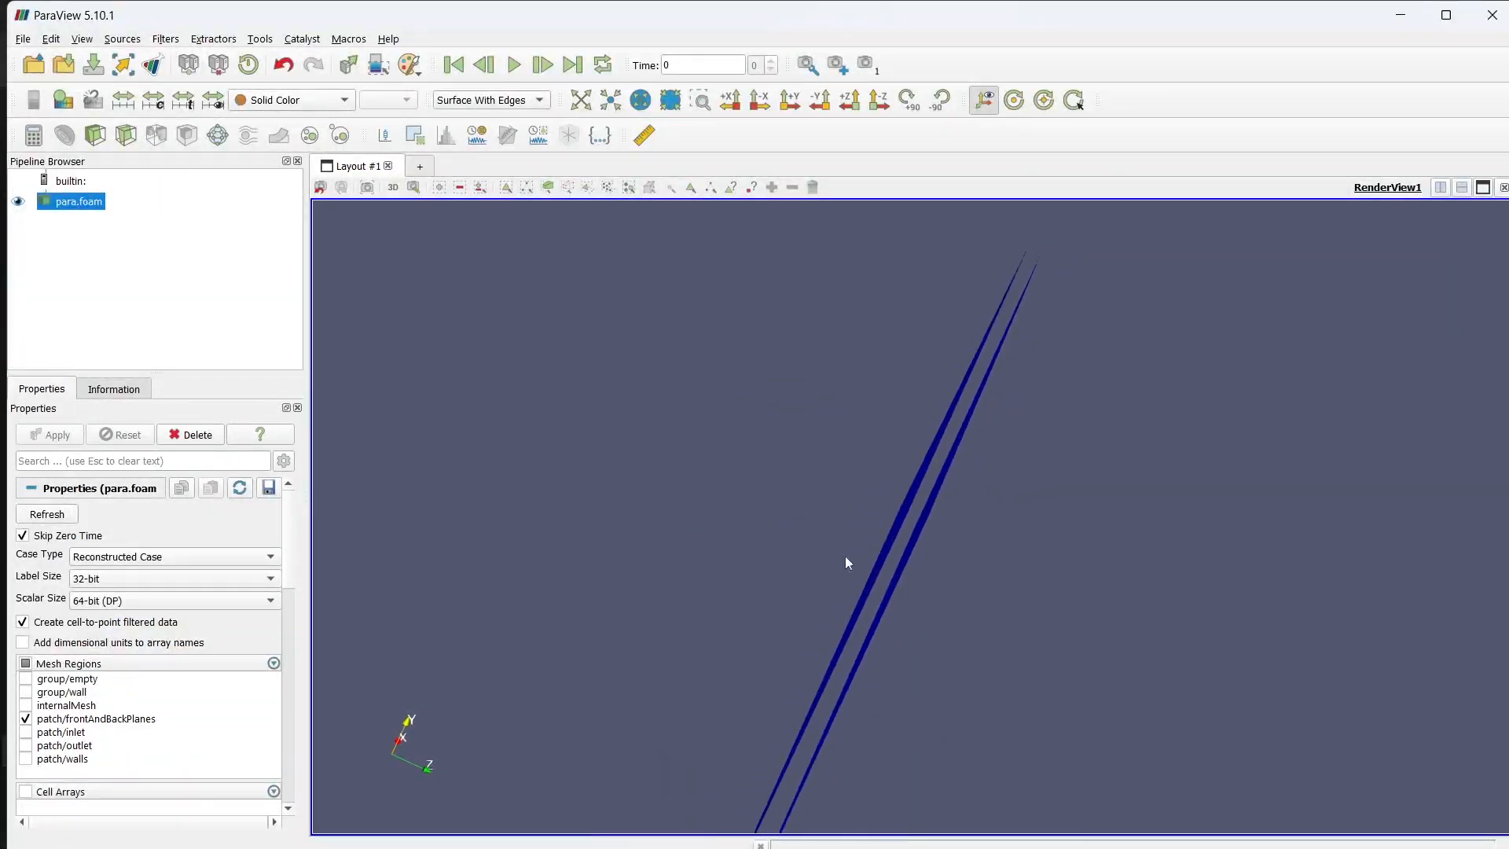
pyautogui.moveTo(1039, 647); pyautogui.dragTo(905, 563)
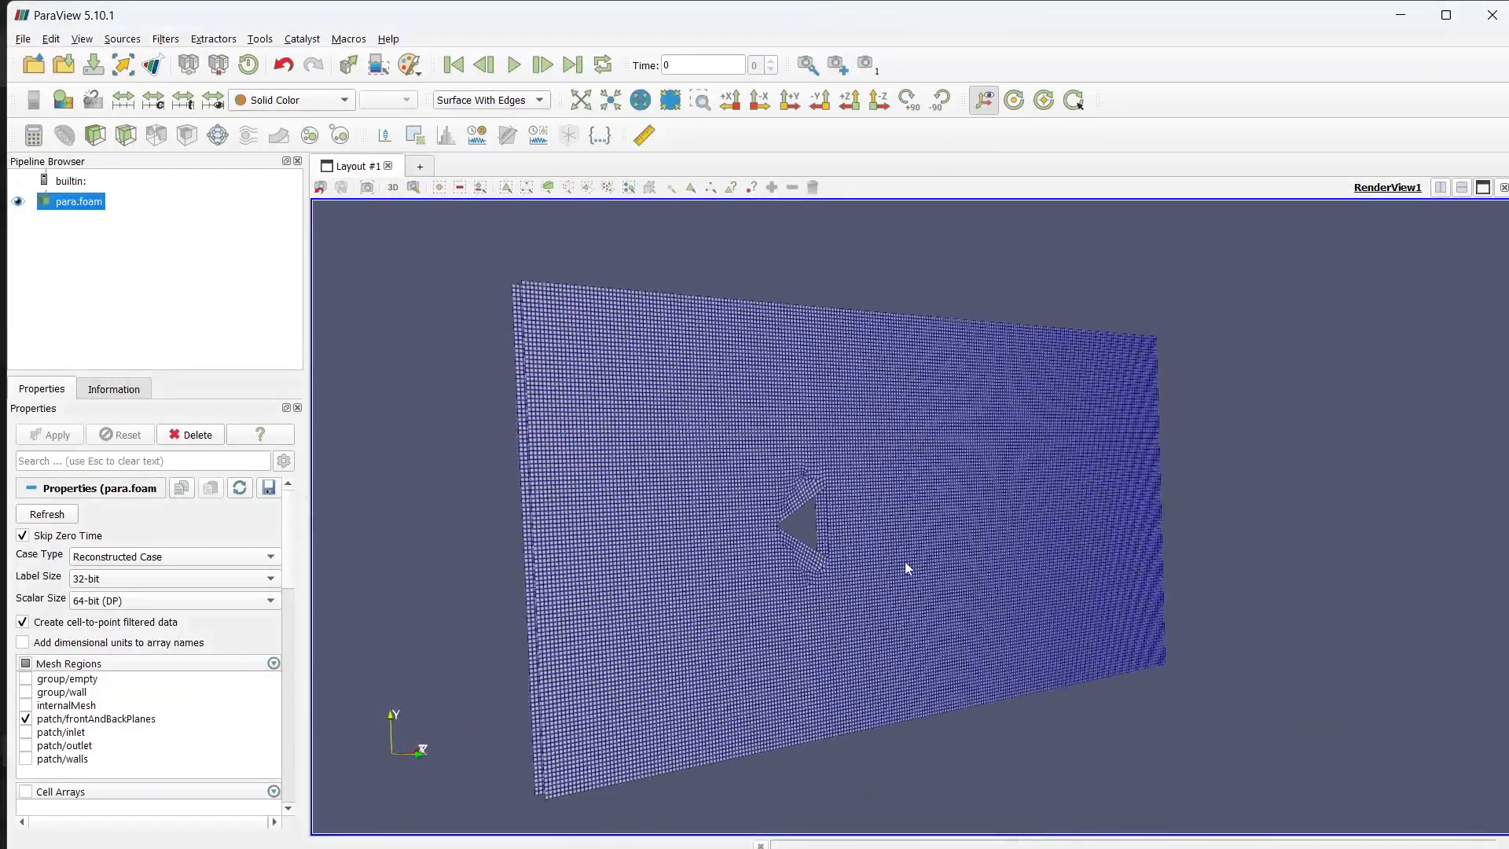
# Step: Show only the patch/inlet and patch/outlet mesh regions and inspect them in the render view
pyautogui.click(26, 719)
pyautogui.click(26, 732)
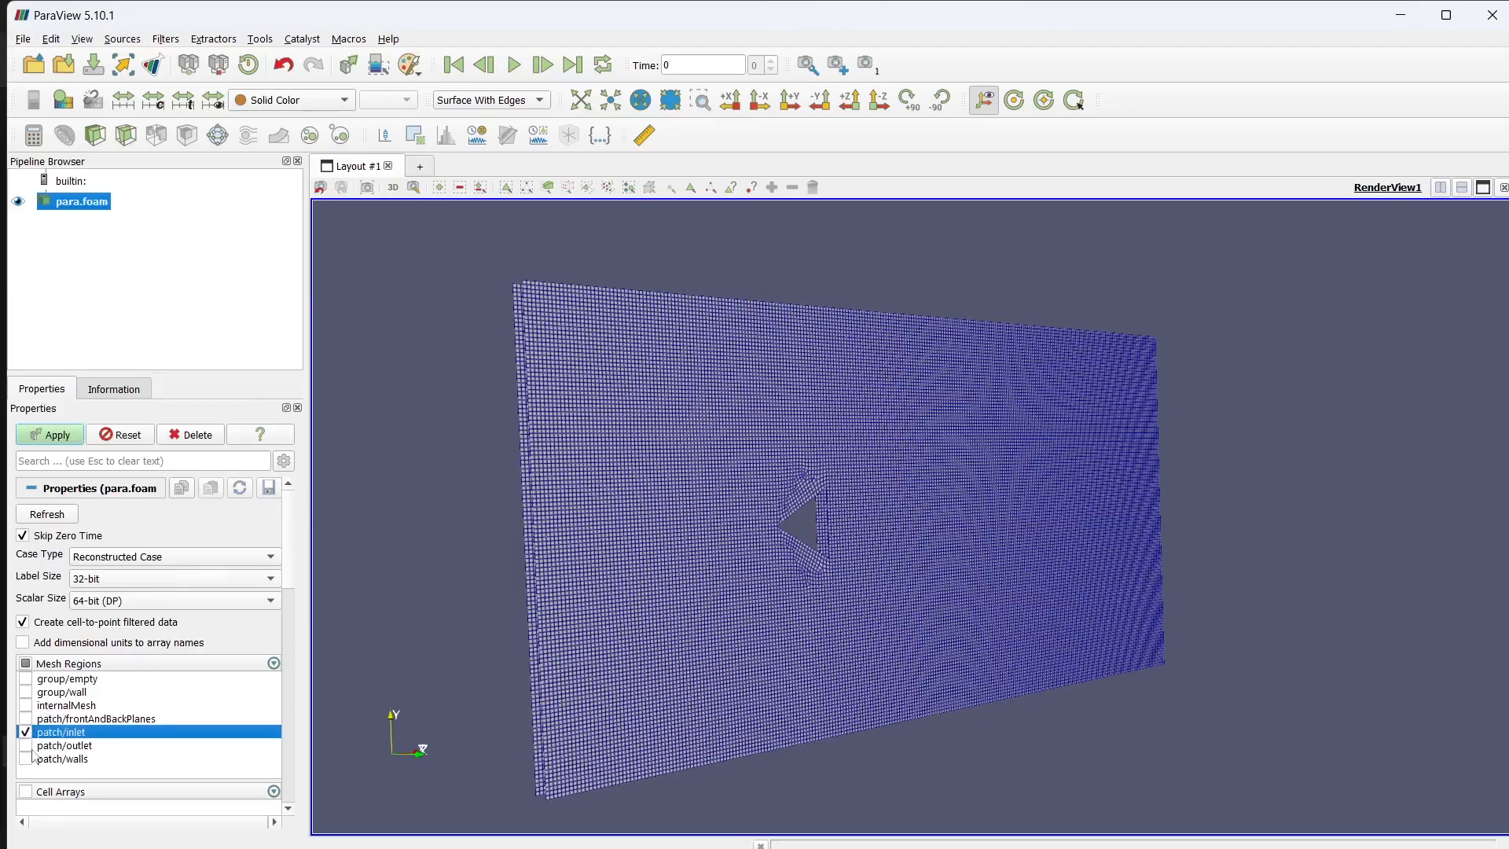
pyautogui.click(26, 745)
pyautogui.click(49, 432)
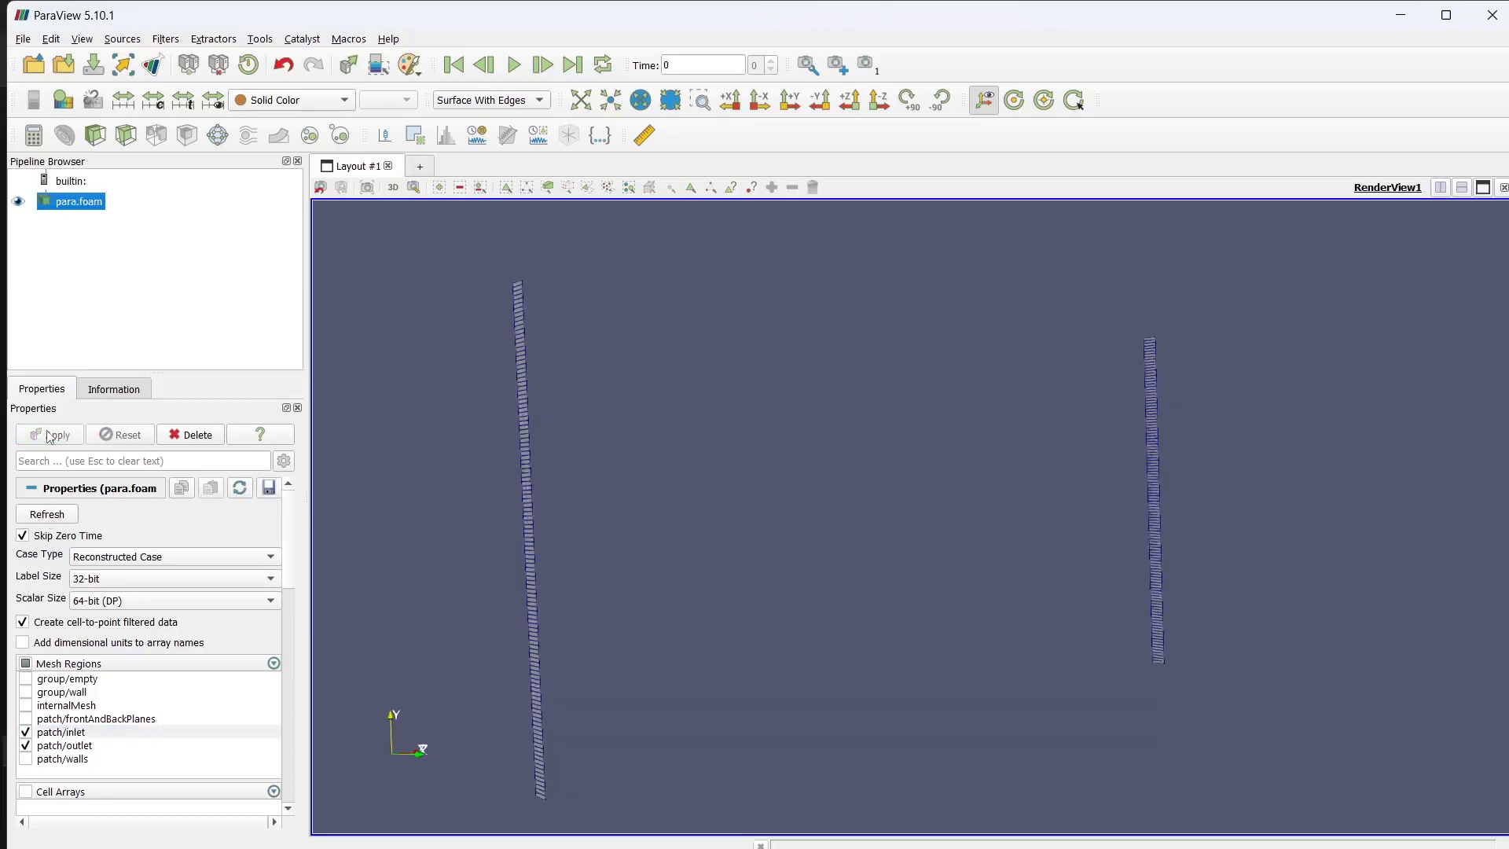
pyautogui.moveTo(726, 460); pyautogui.dragTo(485, 388)
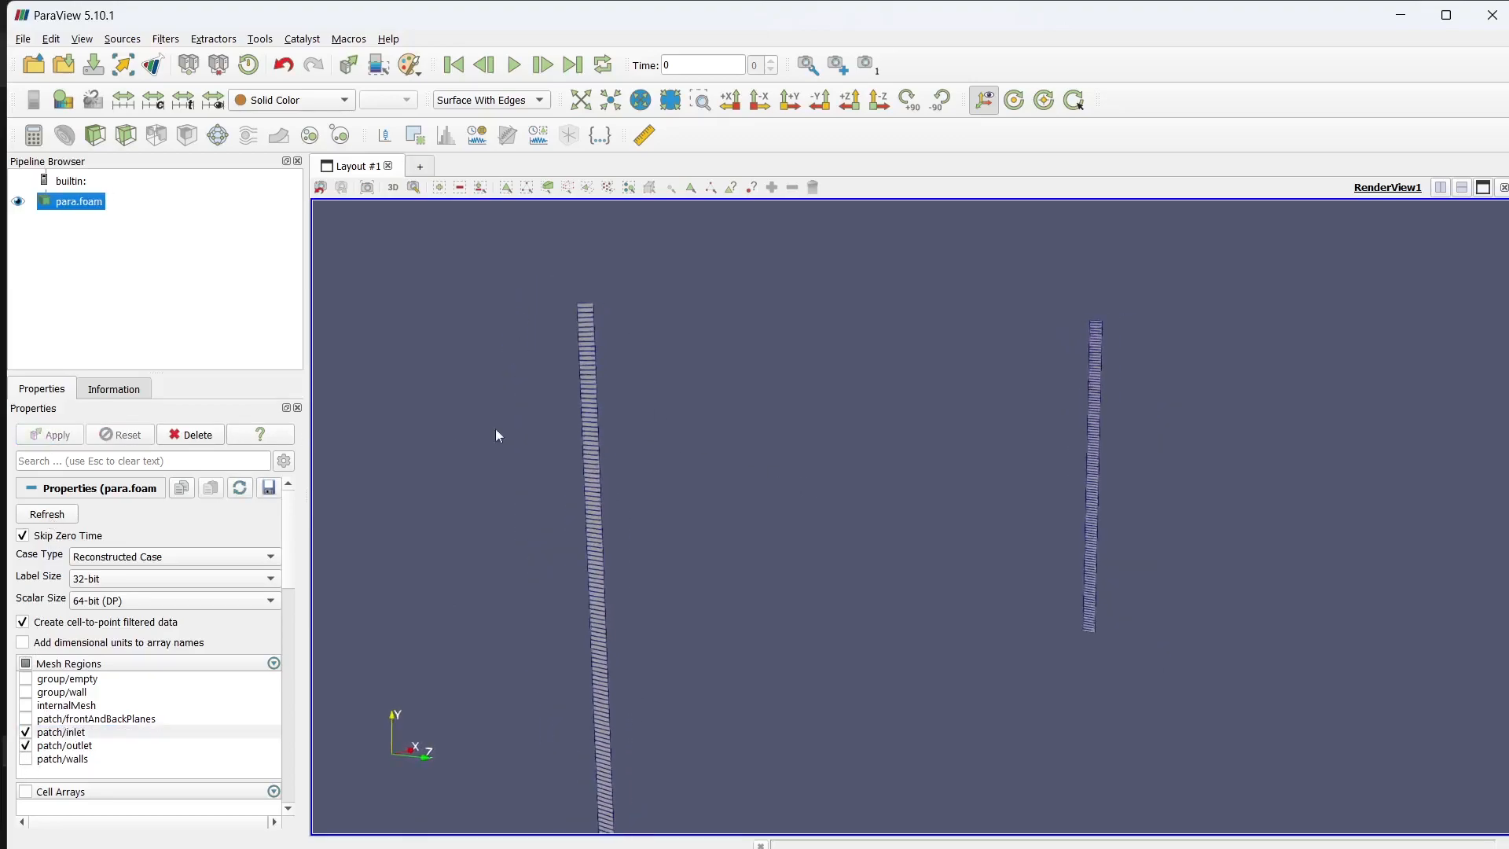
# Step: Show only the patch/walls mesh region and inspect the channel walls and the triangle at an angle
pyautogui.click(26, 732)
pyautogui.click(26, 744)
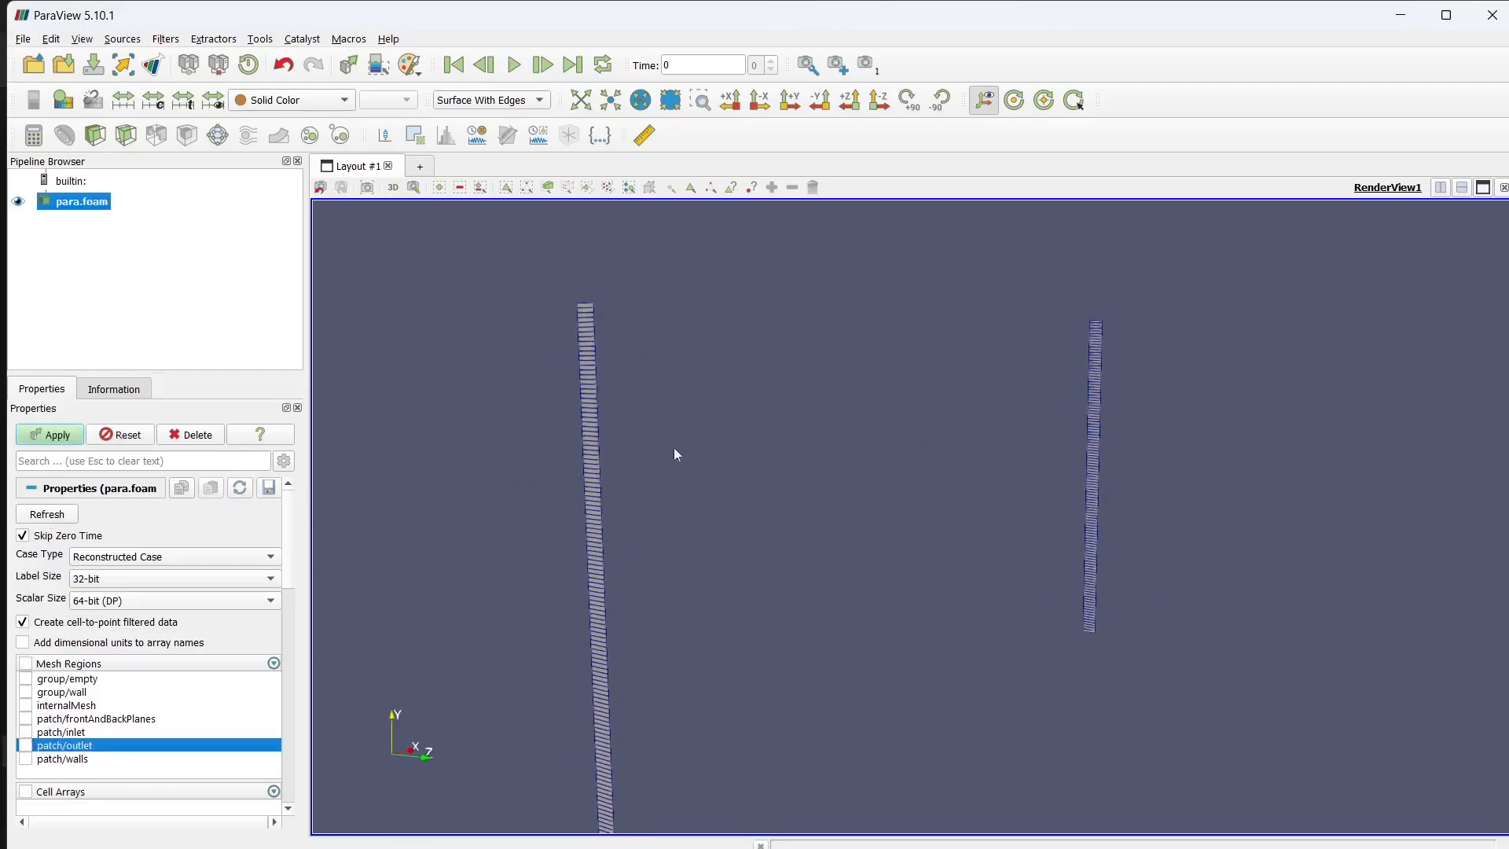
pyautogui.click(26, 758)
pyautogui.click(44, 437)
pyautogui.moveTo(912, 642); pyautogui.dragTo(868, 522)
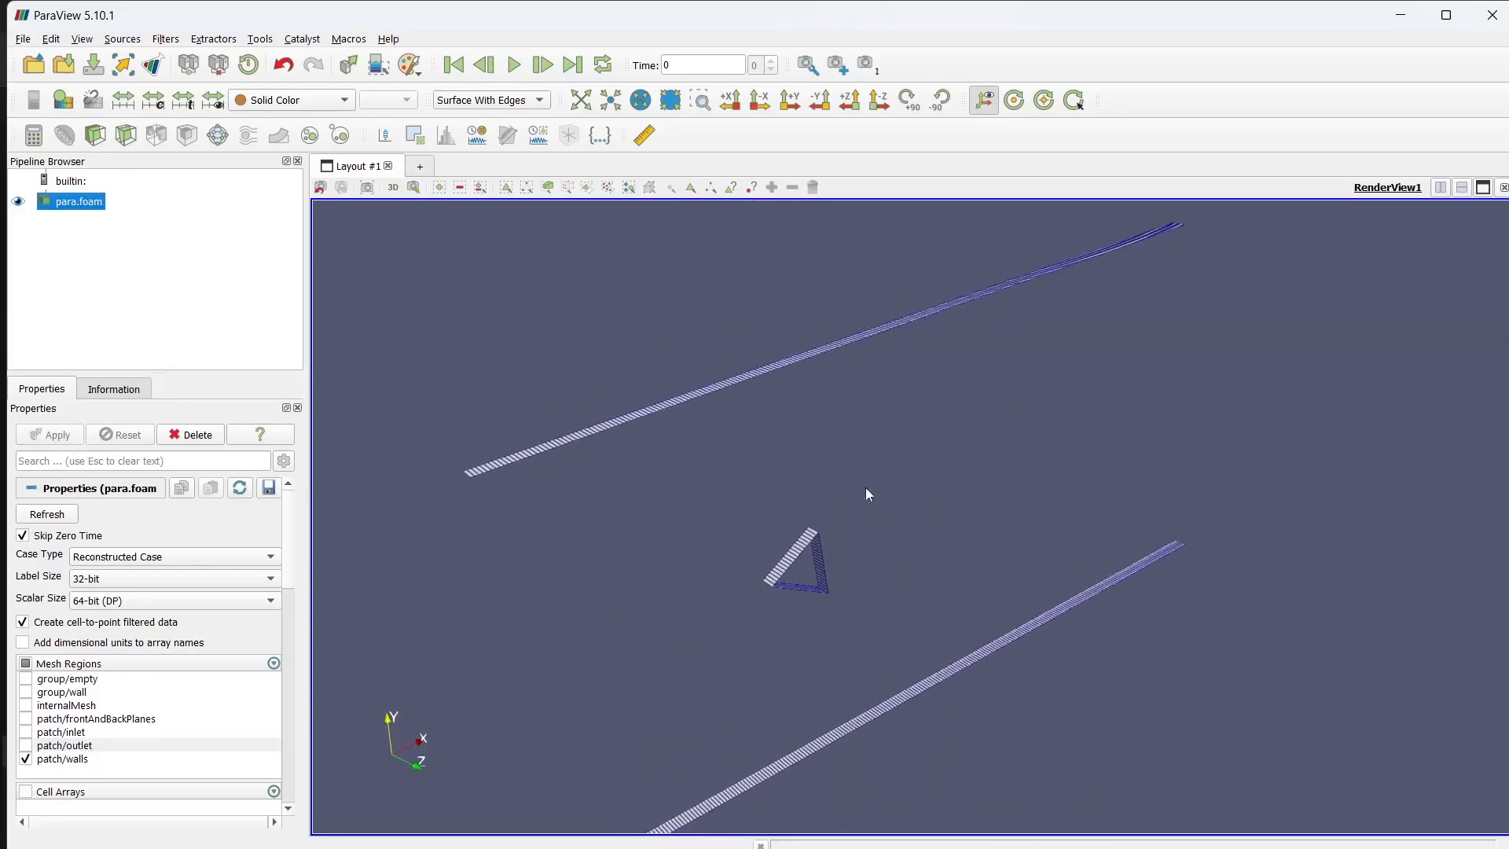
# Step: Show only the internalMesh region, inspect the full mesh in the render view and close ParaView
pyautogui.click(26, 759)
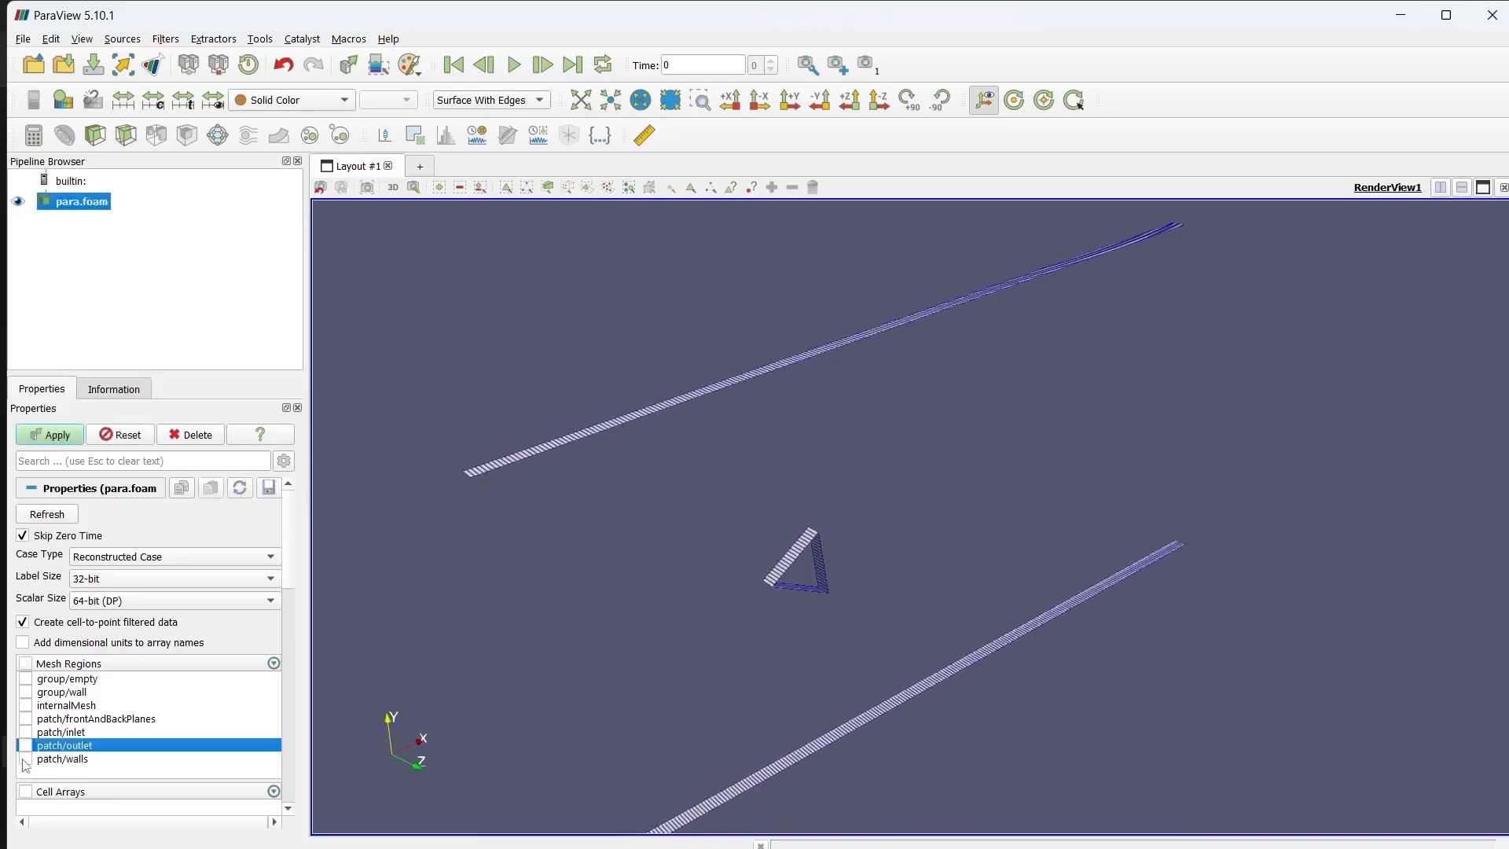
pyautogui.click(26, 707)
pyautogui.click(69, 443)
pyautogui.moveTo(874, 690); pyautogui.dragTo(788, 582)
pyautogui.moveTo(1212, 327); pyautogui.dragTo(1281, 347)
pyautogui.click(1491, 14)
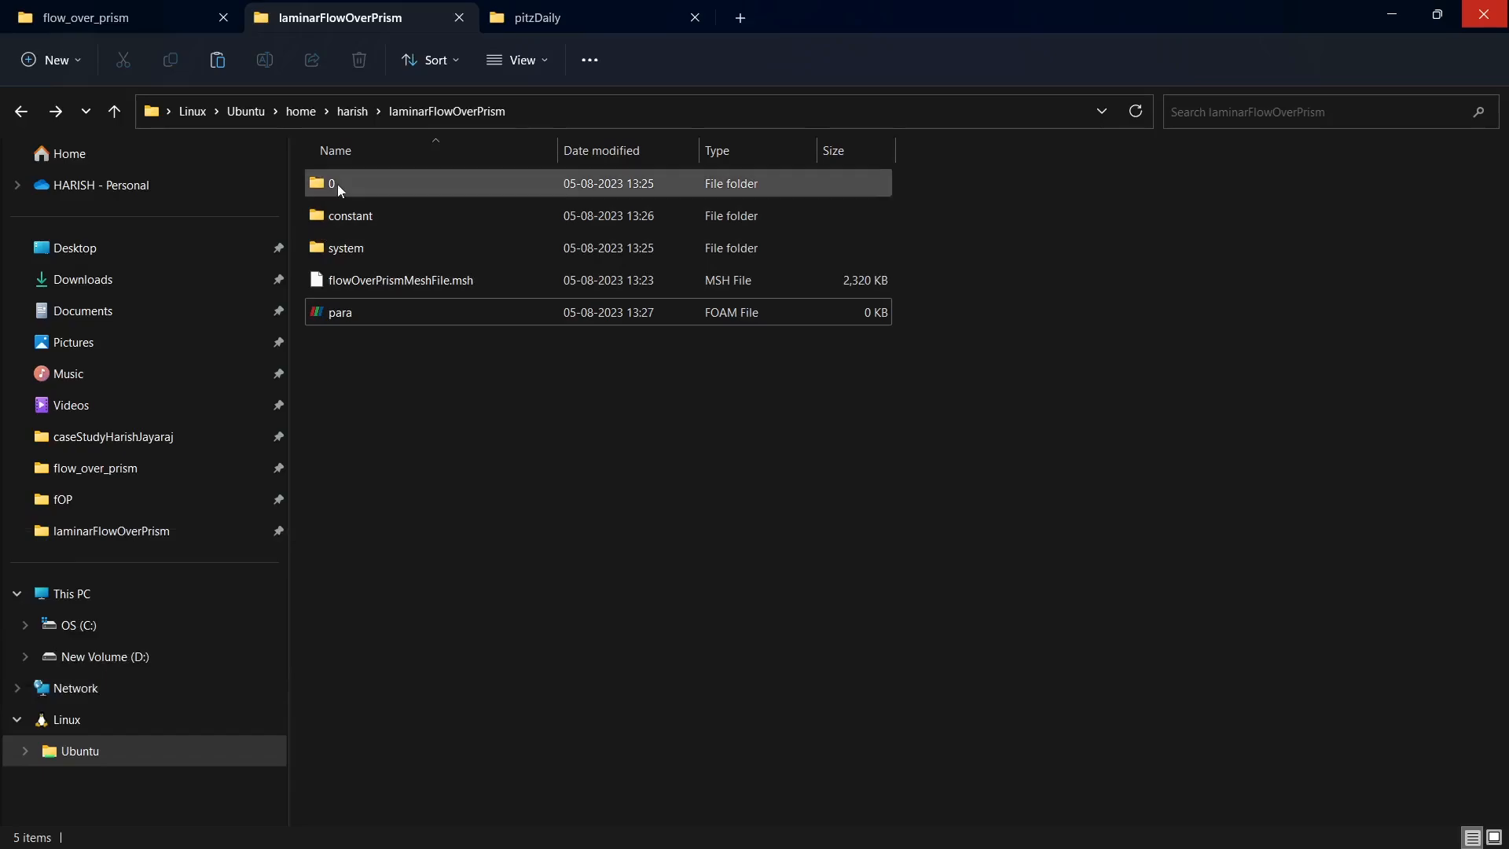
# Step: Look through the mesh files in the case's constant/polyMesh folder and return to the constant folder
pyautogui.doubleClick(352, 217)
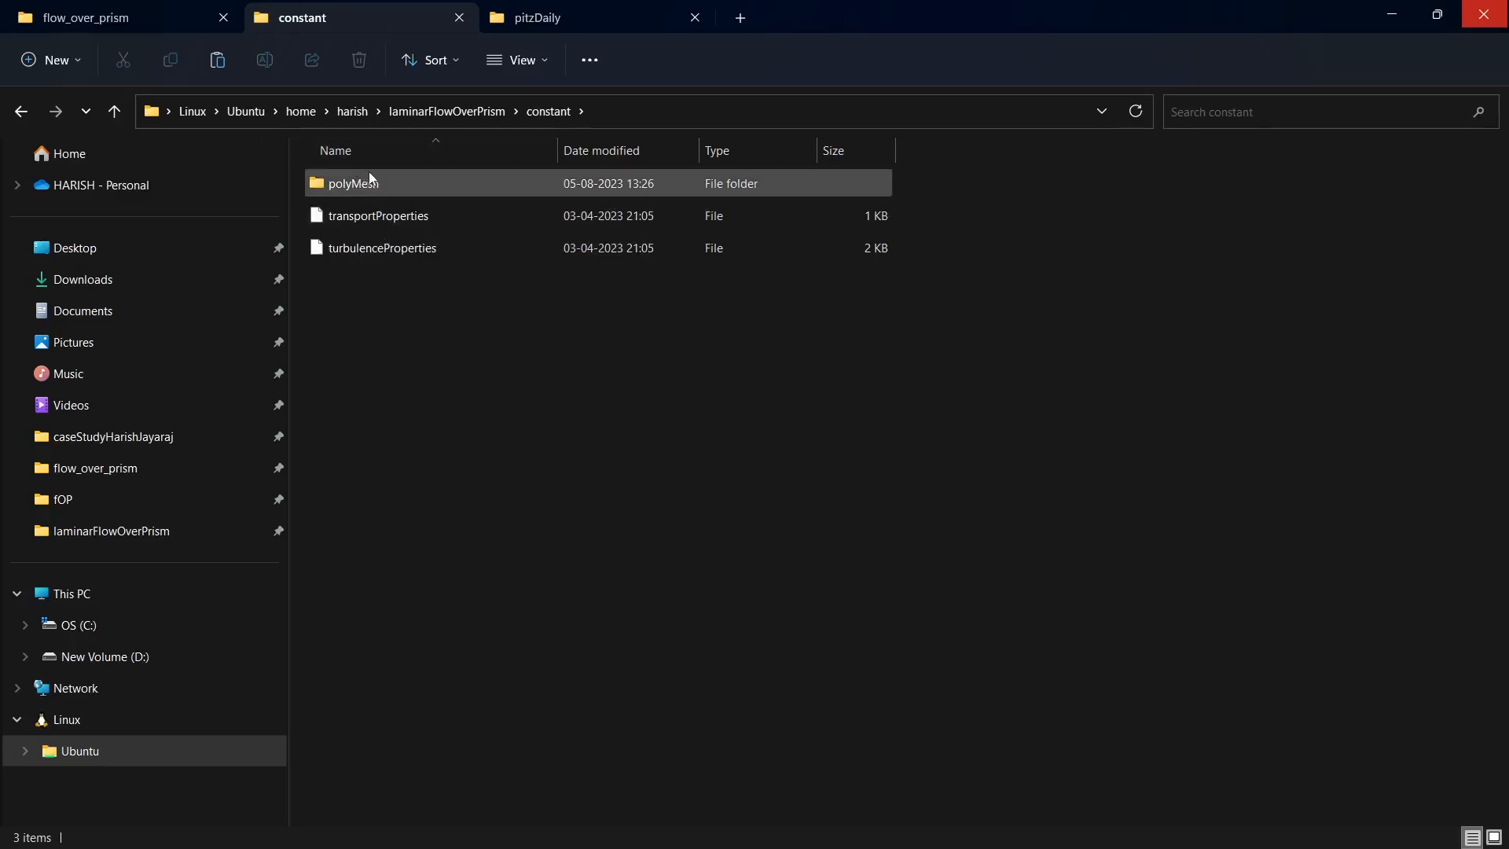
pyautogui.doubleClick(369, 184)
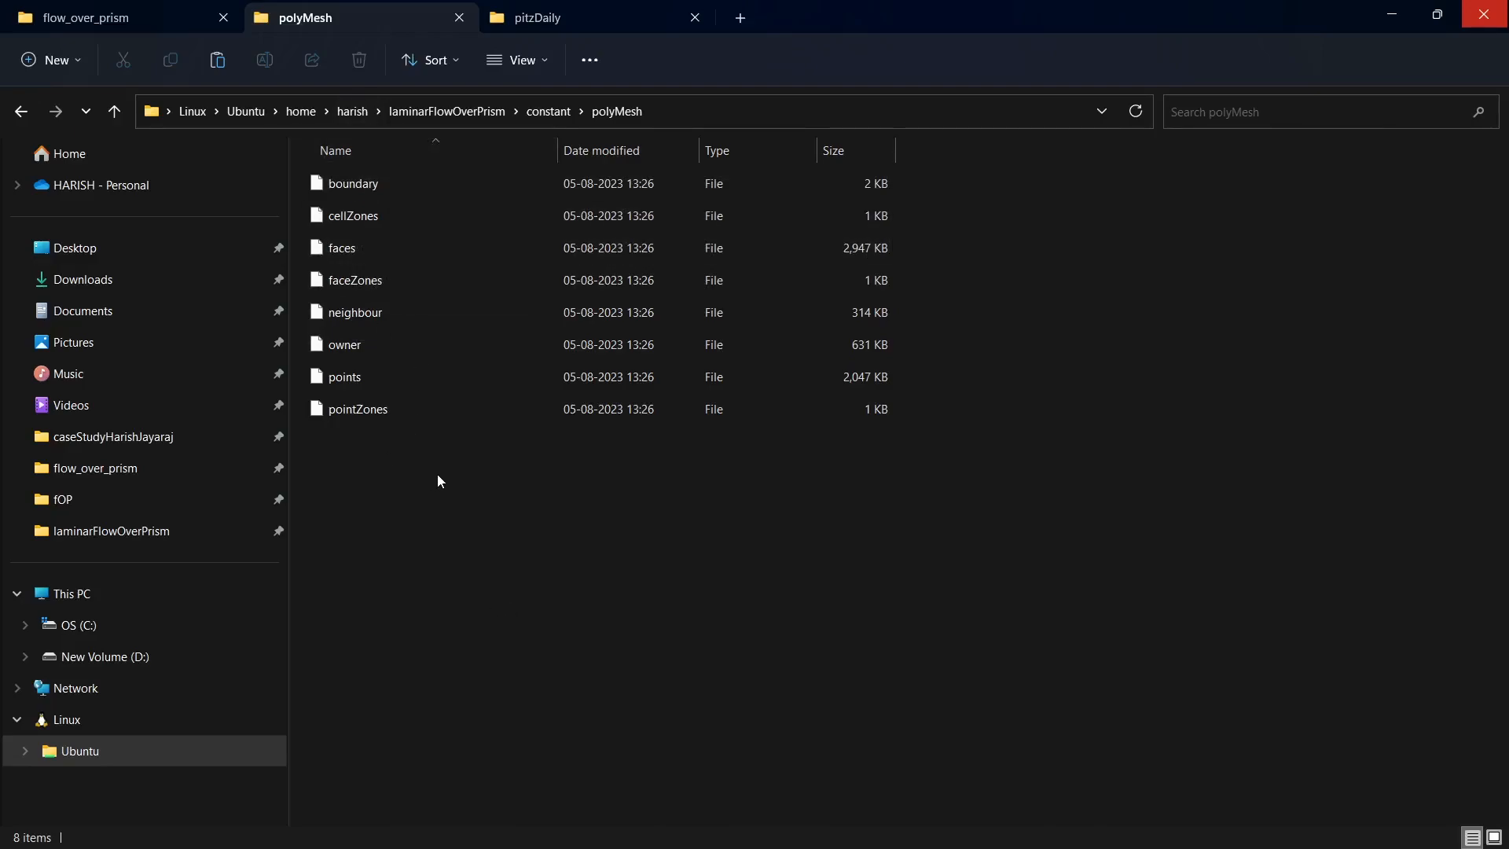
pyautogui.hotkey('alt', 'Left')
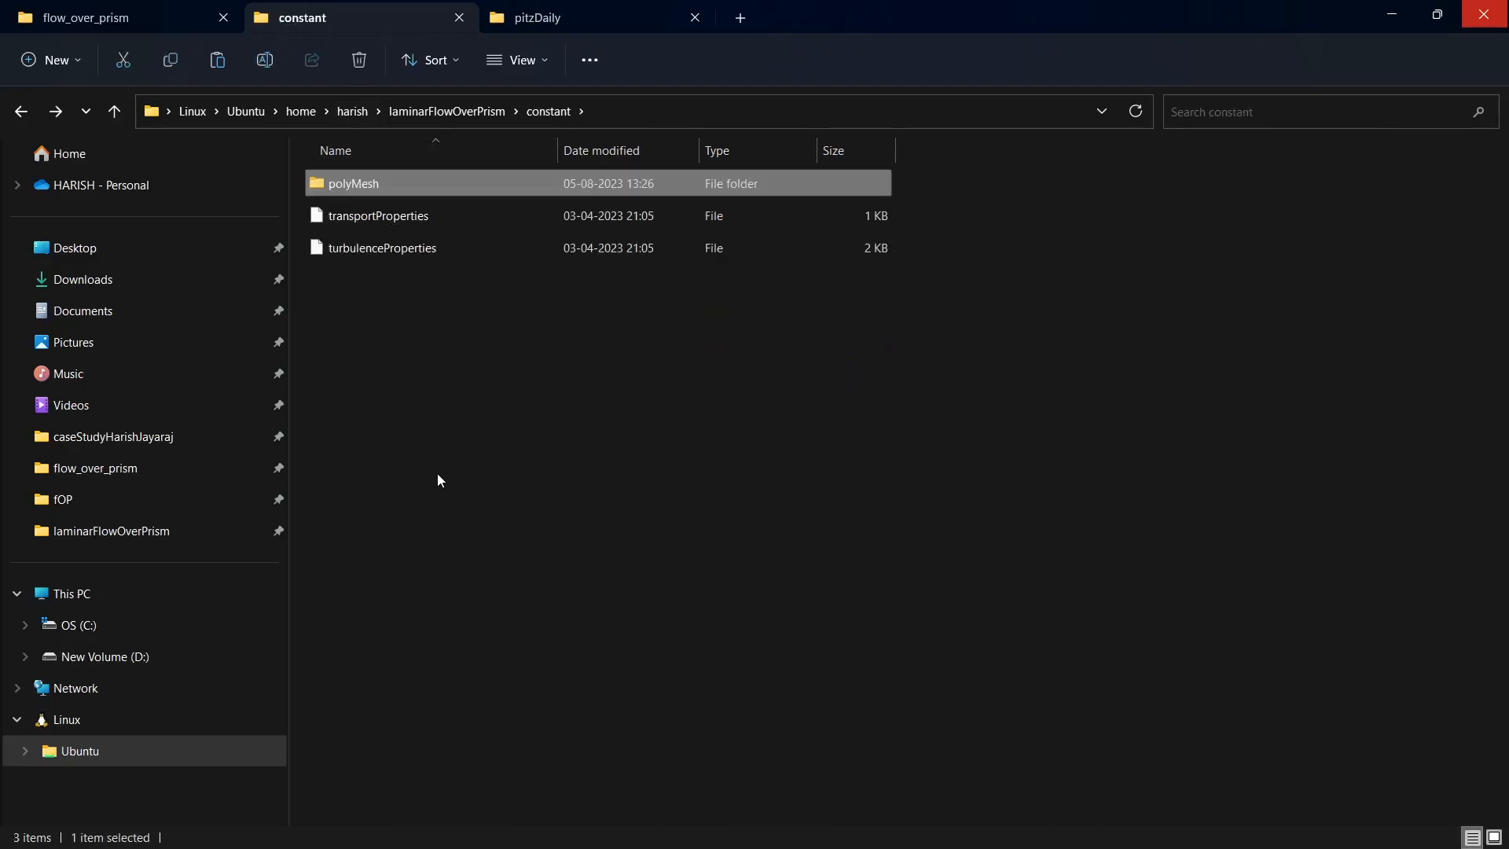
# Step: Open constant/transportProperties in Notepad++ and examine the transportModel and nu entries
pyautogui.click(375, 214)
pyautogui.rightClick(374, 215)
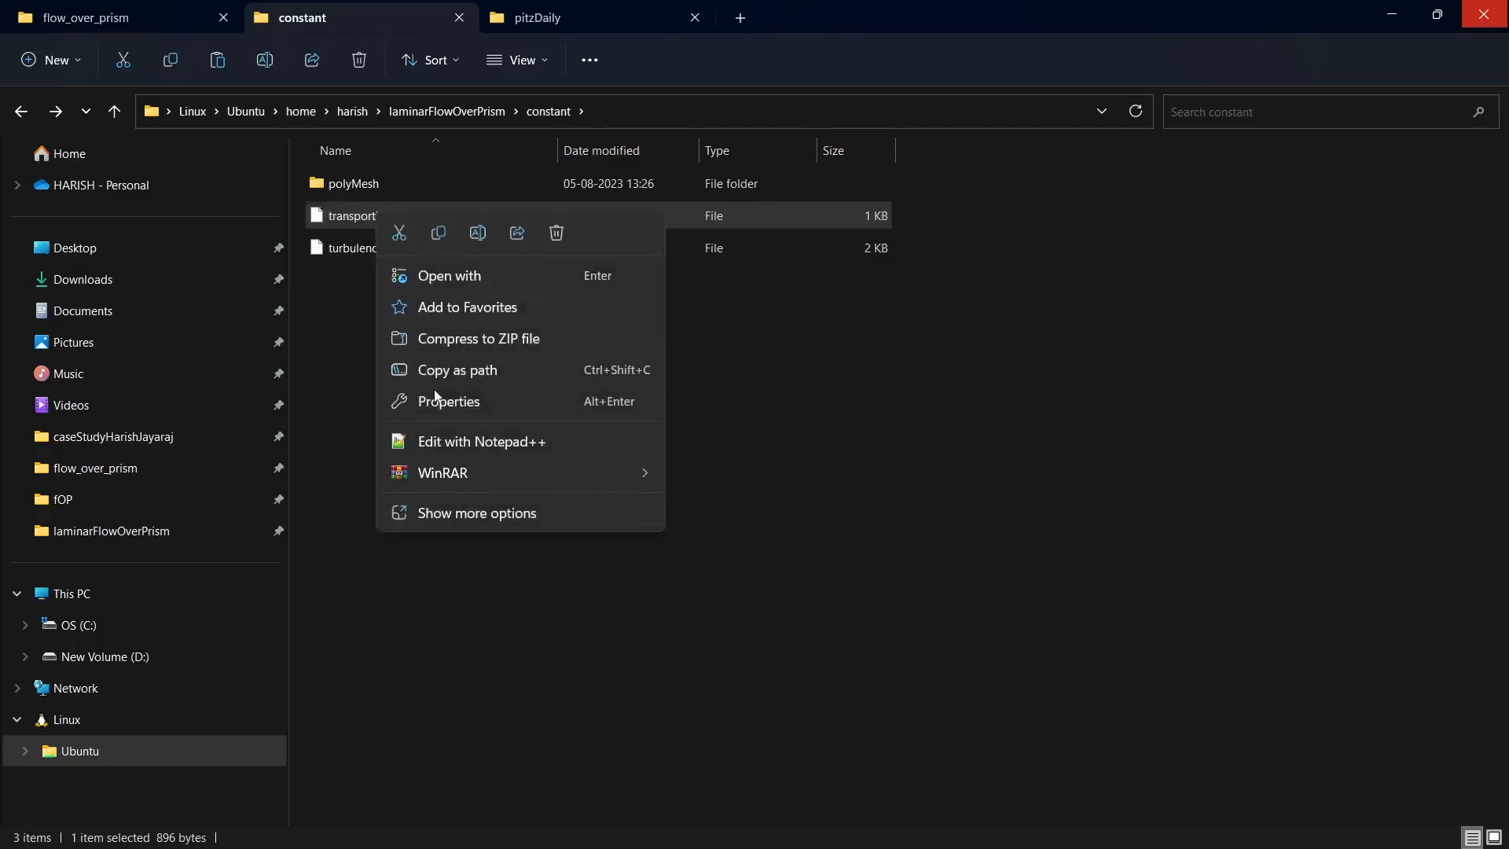
pyautogui.click(445, 440)
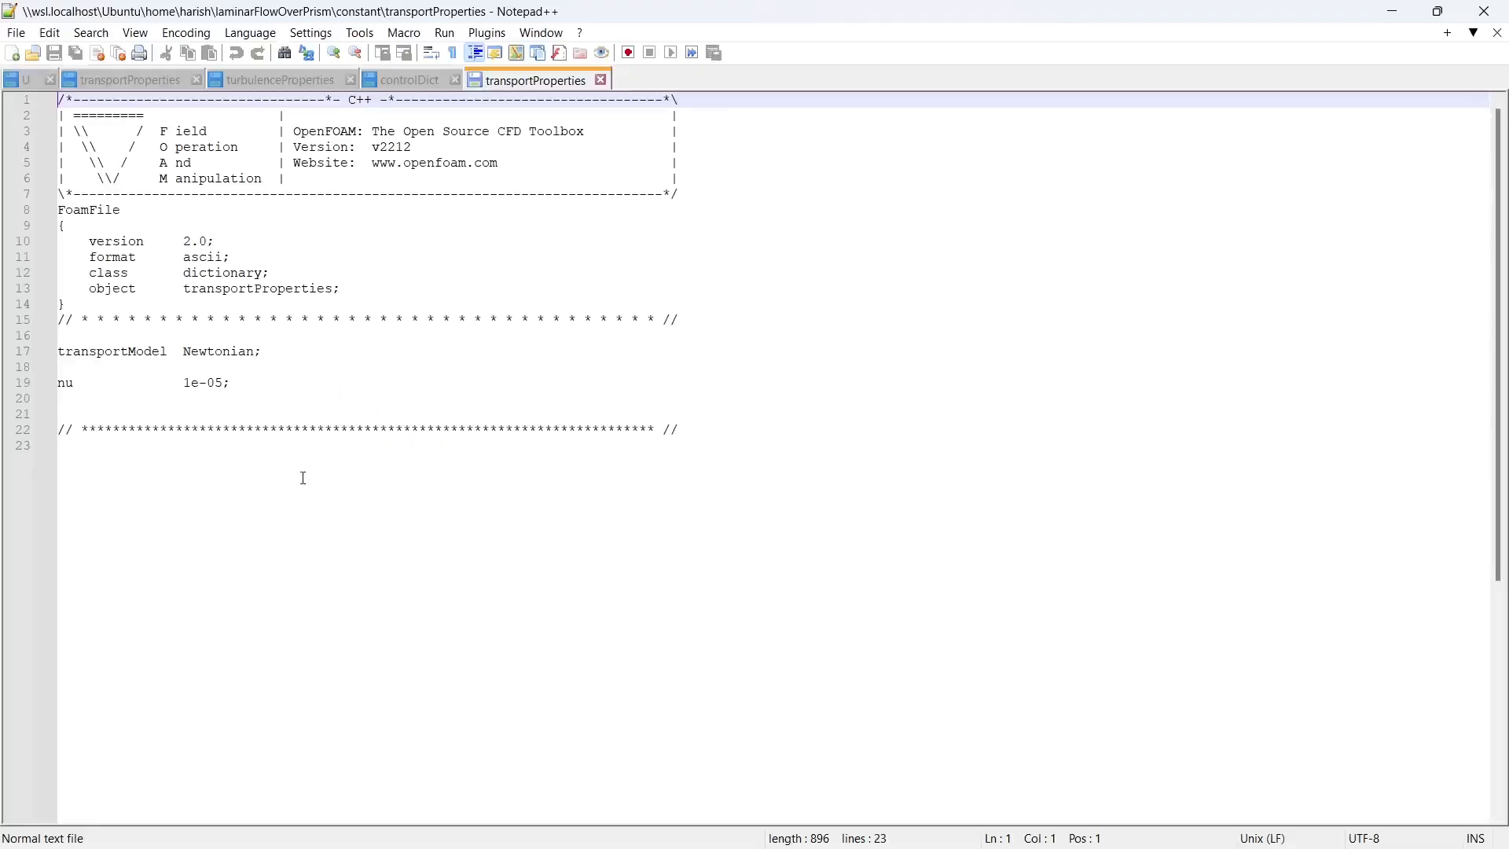
pyautogui.doubleClick(71, 387)
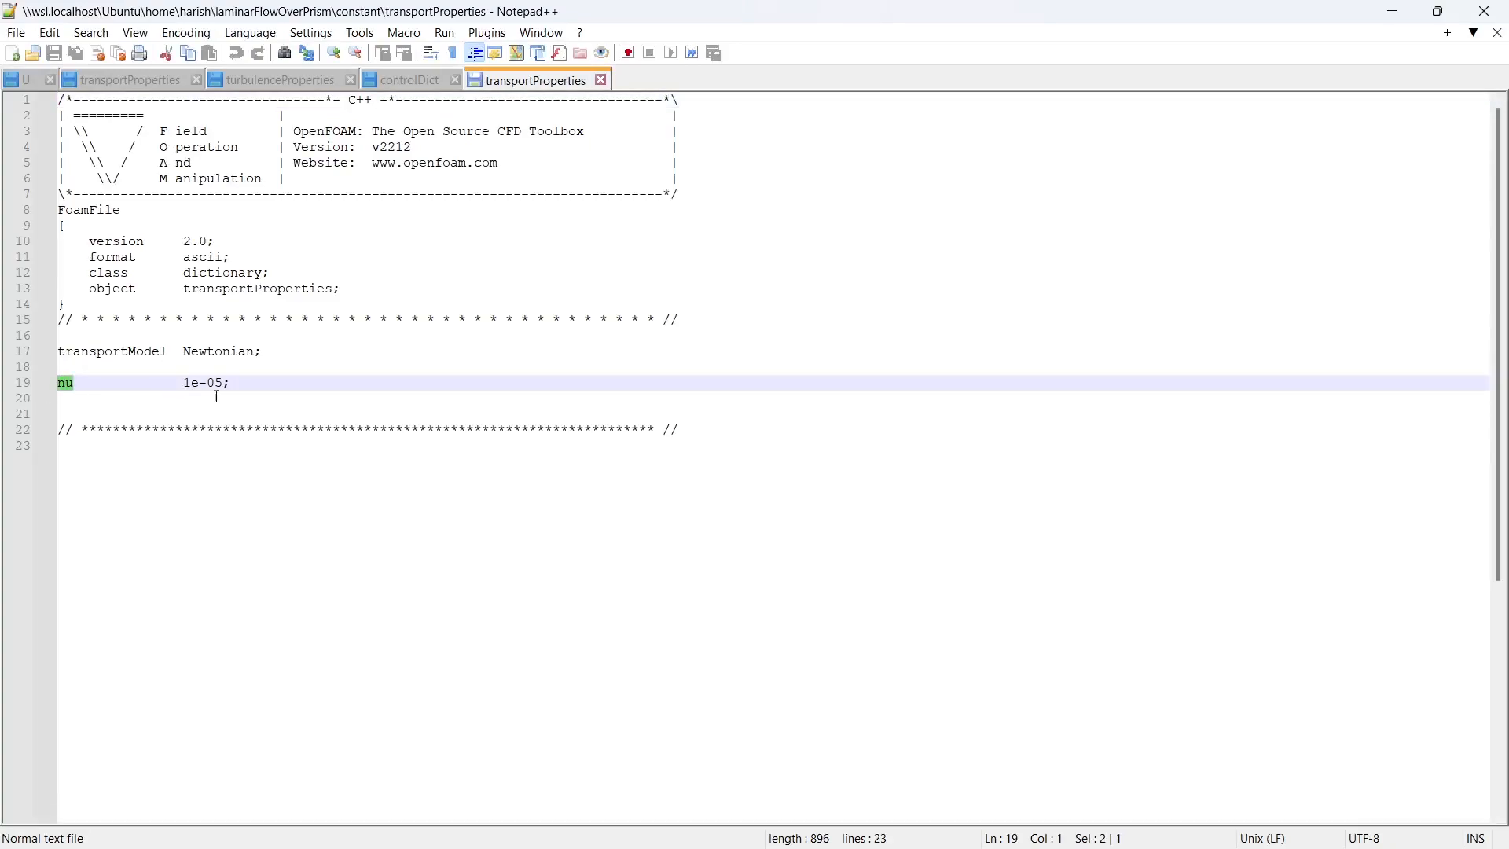
pyautogui.moveTo(185, 352); pyautogui.dragTo(256, 353)
pyautogui.doubleClick(80, 383)
pyautogui.press('Down')
pyautogui.press('Down')
pyautogui.moveTo(183, 385); pyautogui.dragTo(228, 385)
# Step: Close all the files open in Notepad++
pyautogui.hotkey('alt', 'Tab')
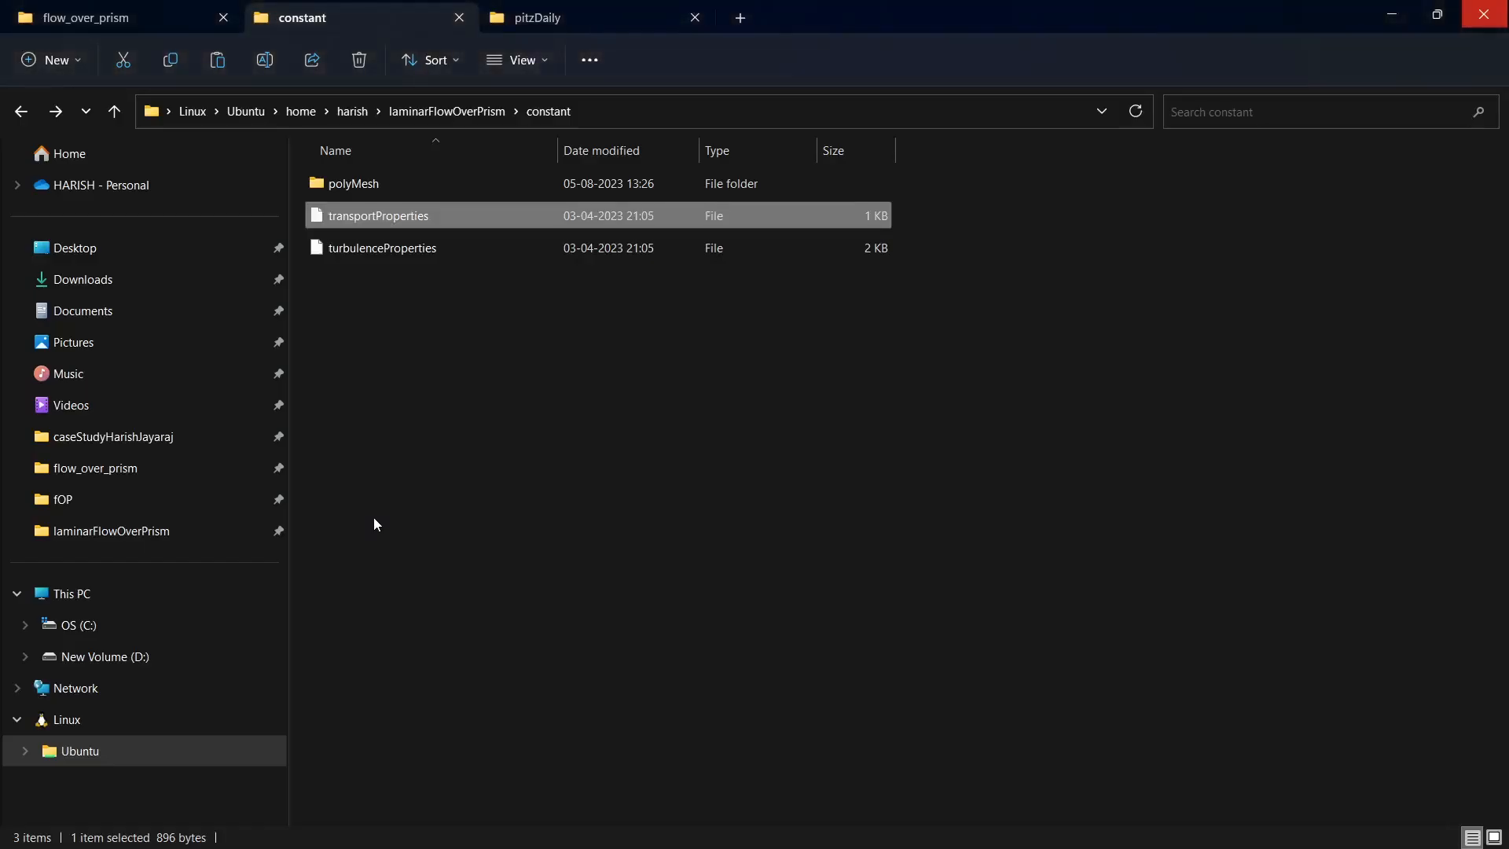
pyautogui.hotkey('alt', 'Tab')
pyautogui.hotkey('ctrl', 'shift', 'w')
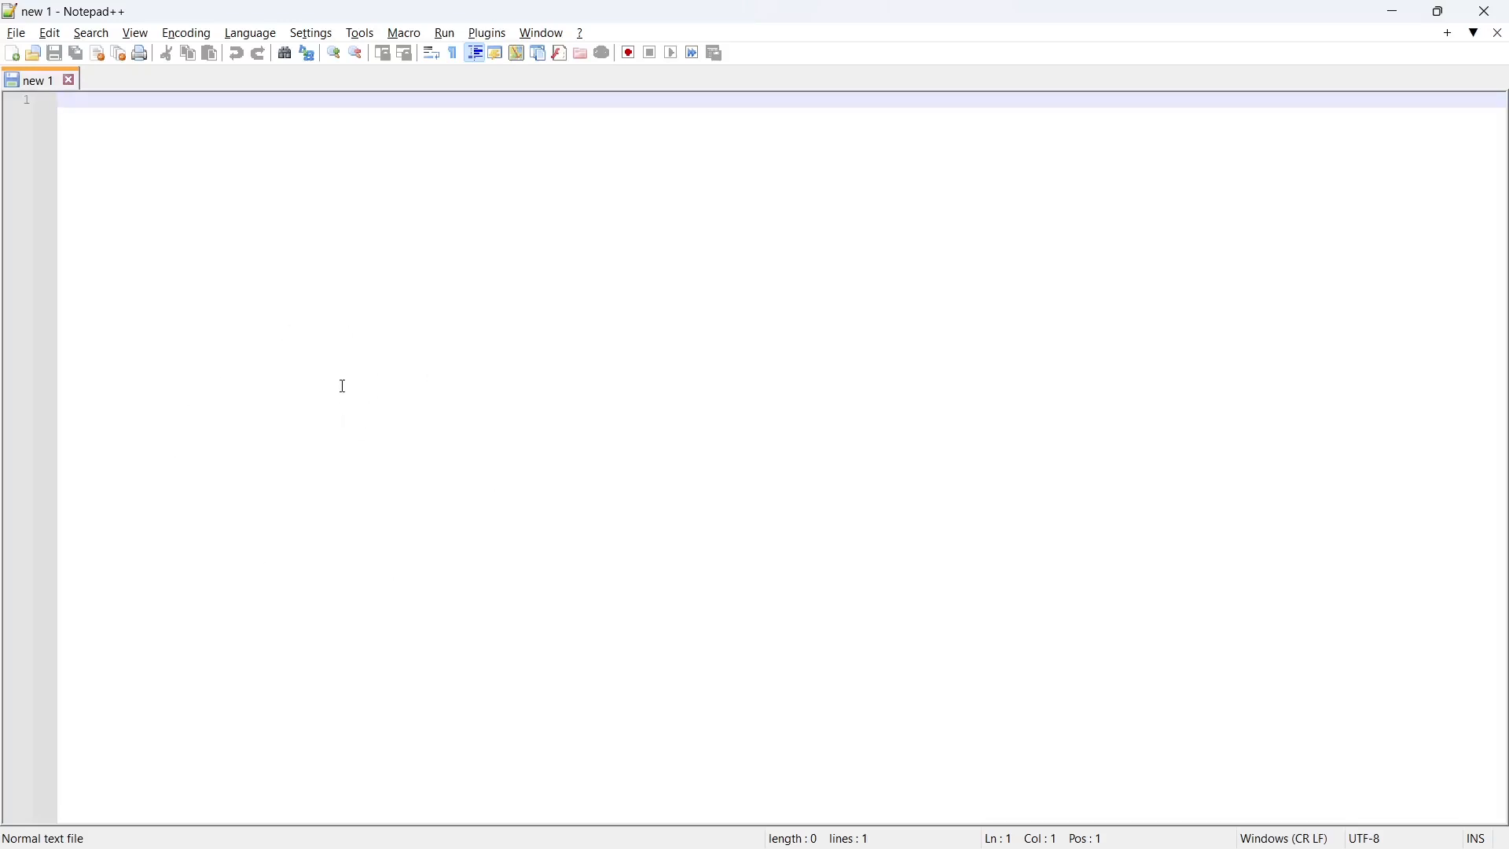
# Step: Open constant/turbulenceProperties in Notepad++ and delete the whole RAS block below the simulationType entry
pyautogui.hotkey('alt', 'Tab')
pyautogui.rightClick(370, 250)
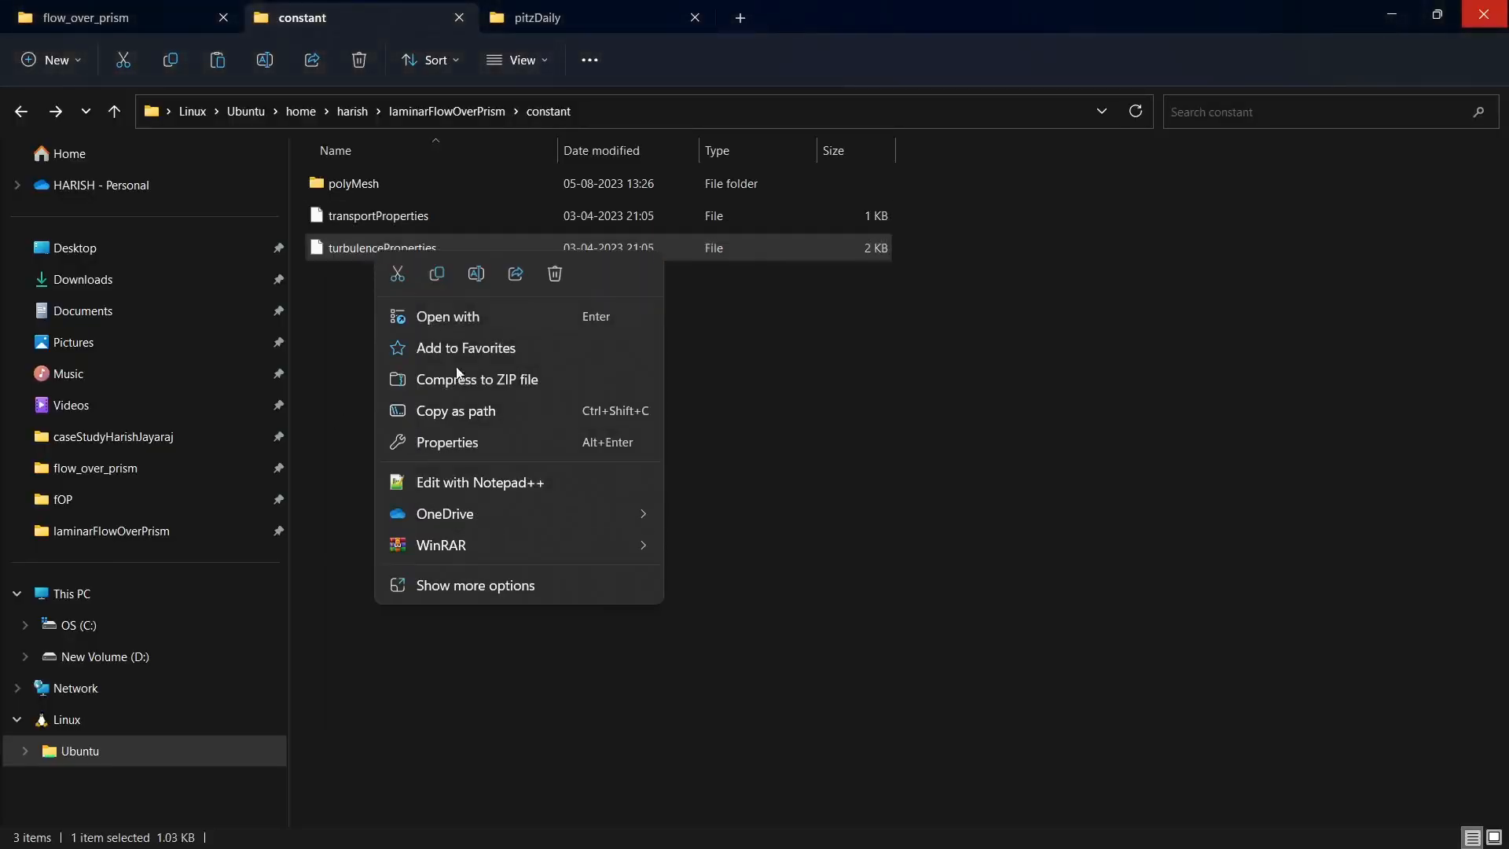
pyautogui.click(482, 485)
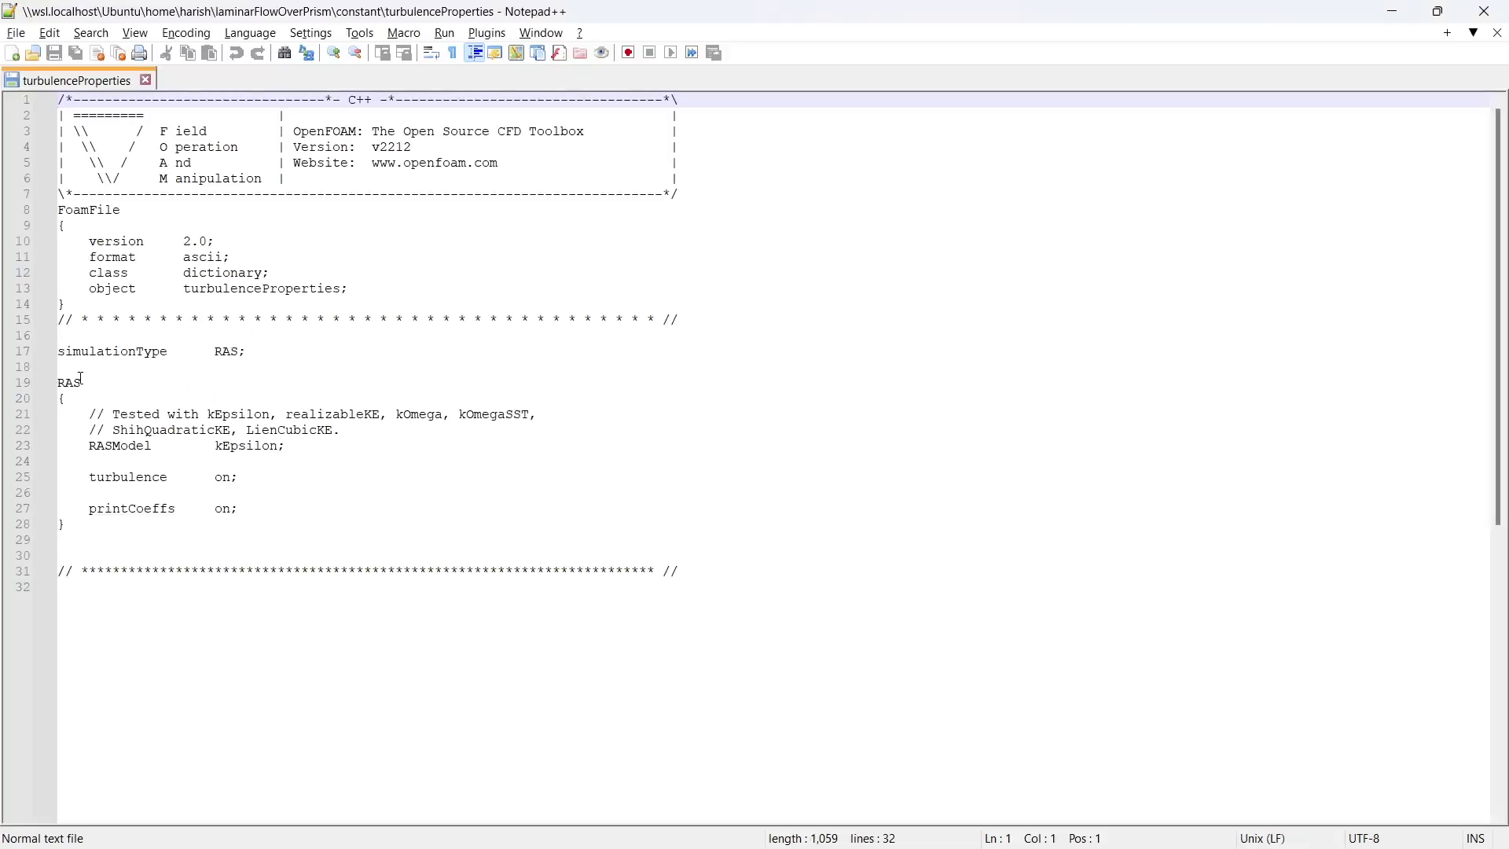
pyautogui.doubleClick(225, 352)
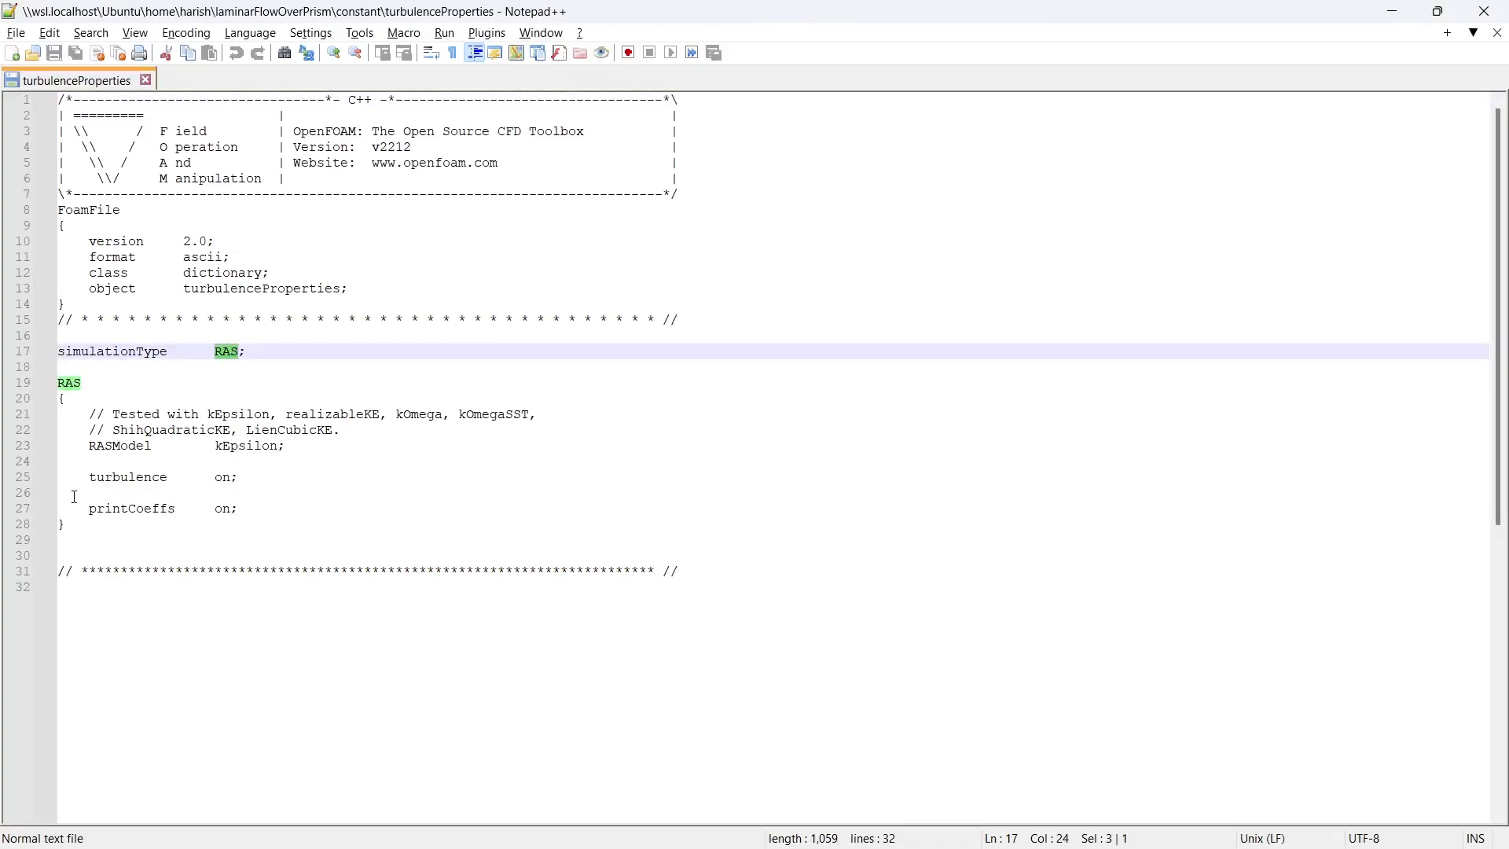
pyautogui.moveTo(79, 525); pyautogui.dragTo(54, 392)
pyautogui.press('Delete')
pyautogui.press('BackSpace')
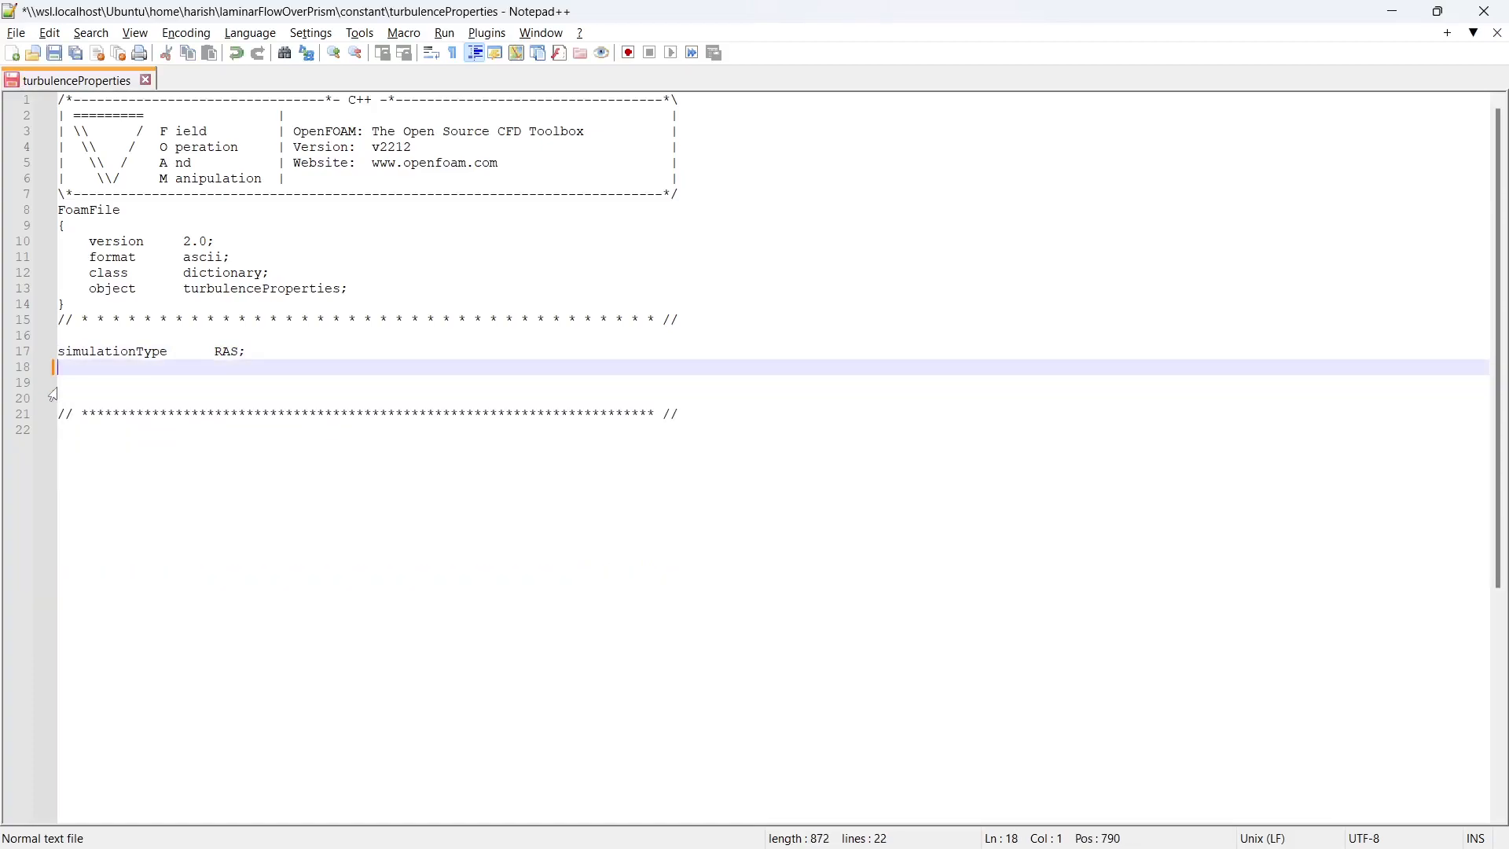
pyautogui.press('BackSpace')
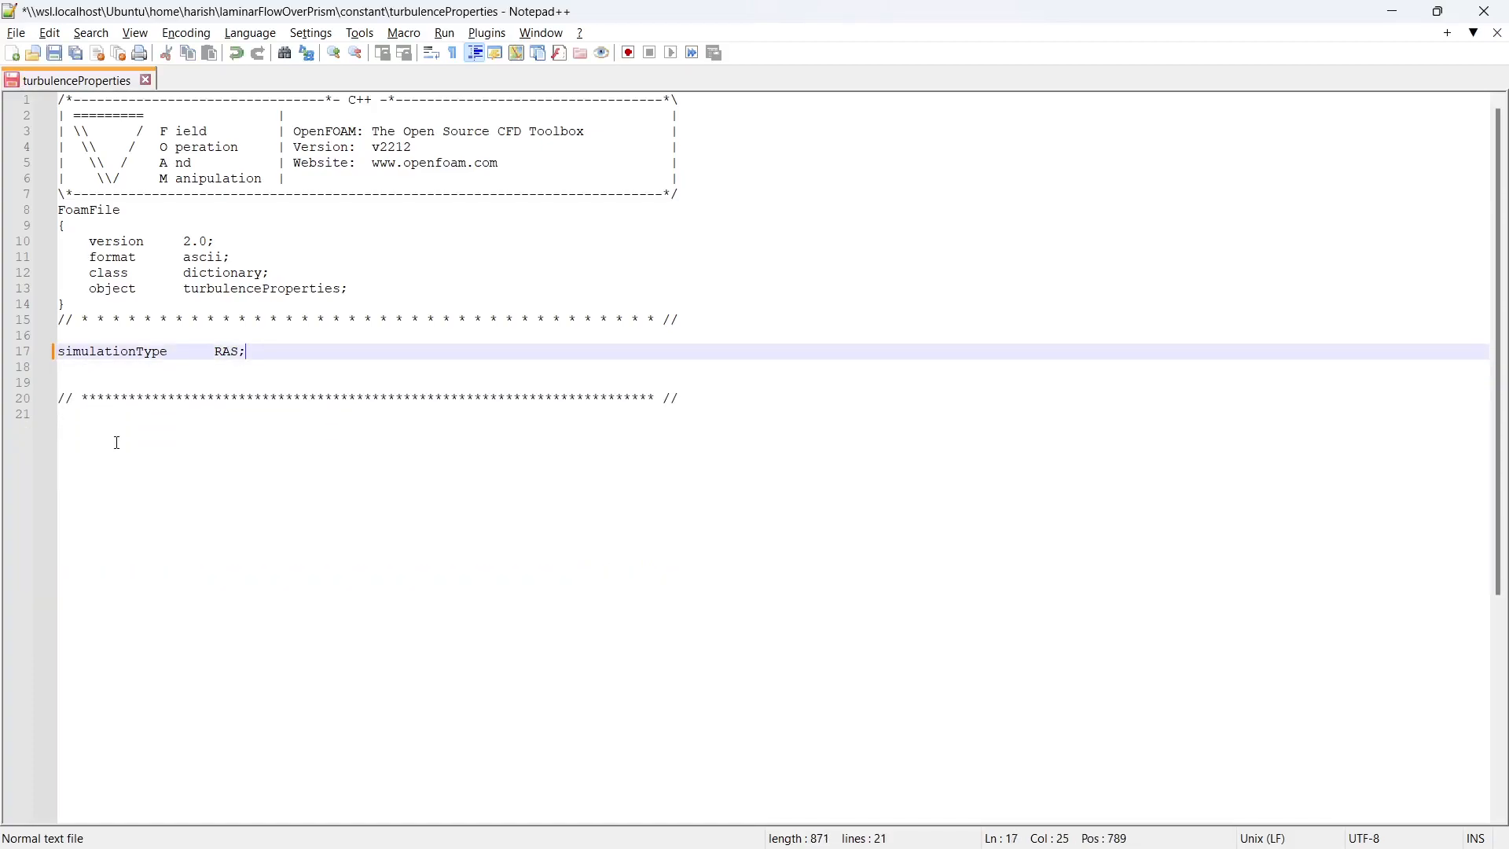
# Step: Set simulationType to laminar in turbulenceProperties and save the file
pyautogui.press('BackSpace')
pyautogui.press('BackSpace')
pyautogui.press('BackSpace')
pyautogui.write('laminar')
pyautogui.hotkey('ctrl', 's')
pyautogui.hotkey('alt', 'Tab')
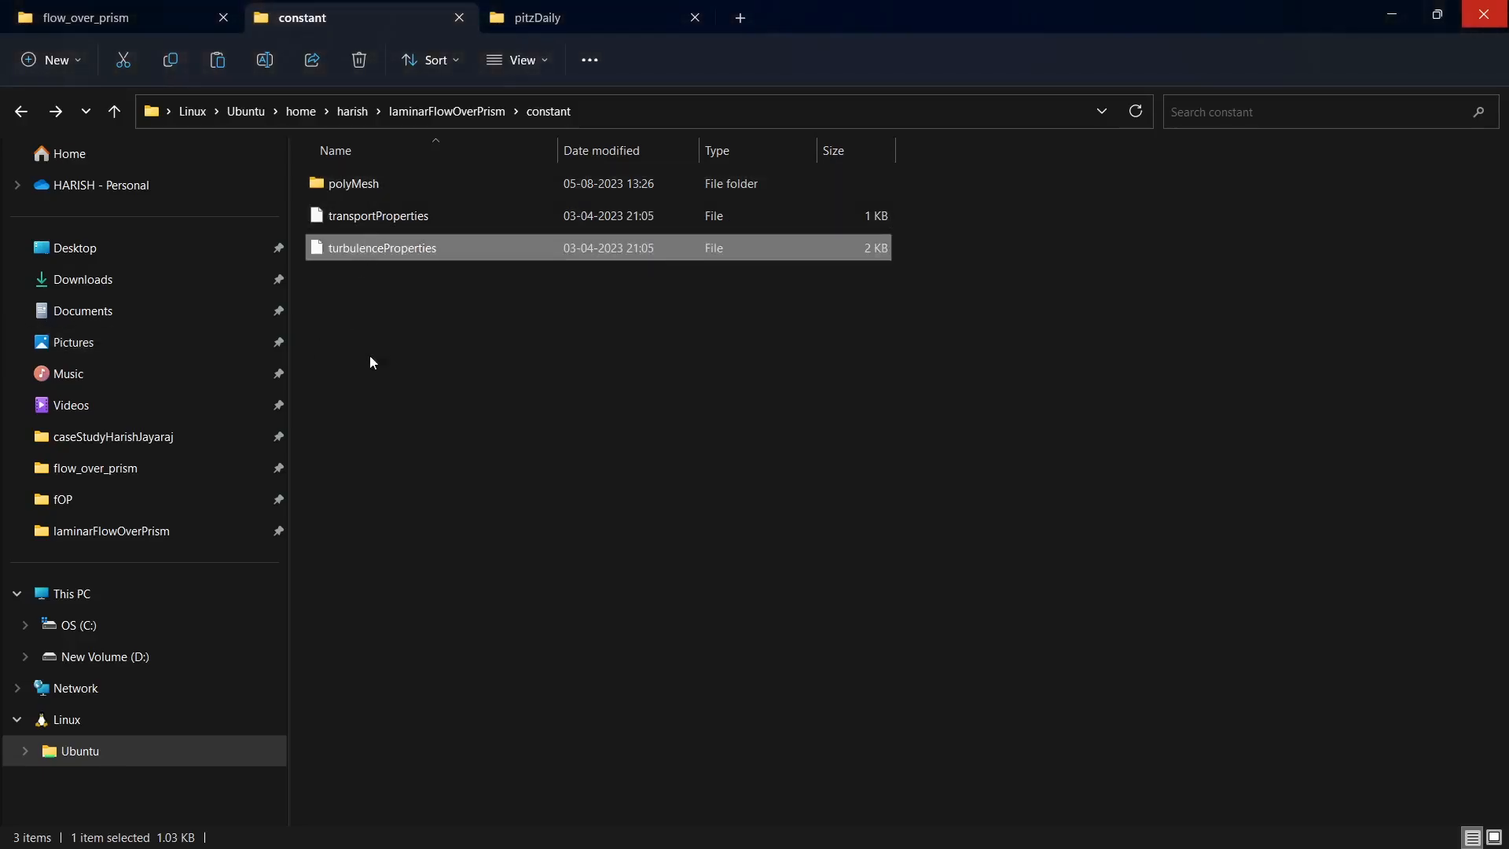
# Step: Permanently delete blockMeshDict from the case's system folder
pyautogui.press('BackSpace')
pyautogui.doubleClick(352, 250)
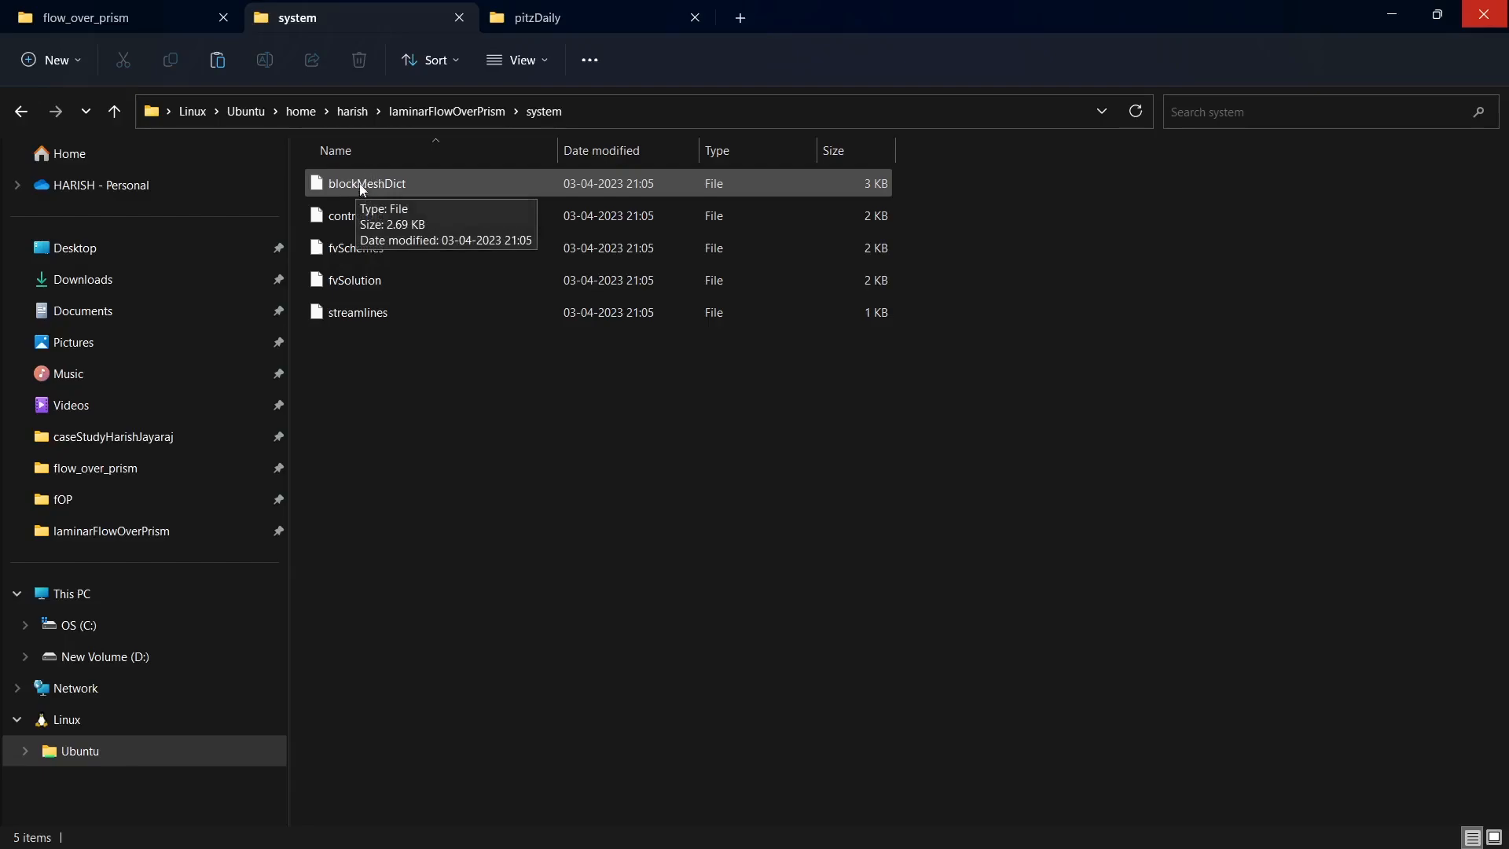
pyautogui.click(382, 186)
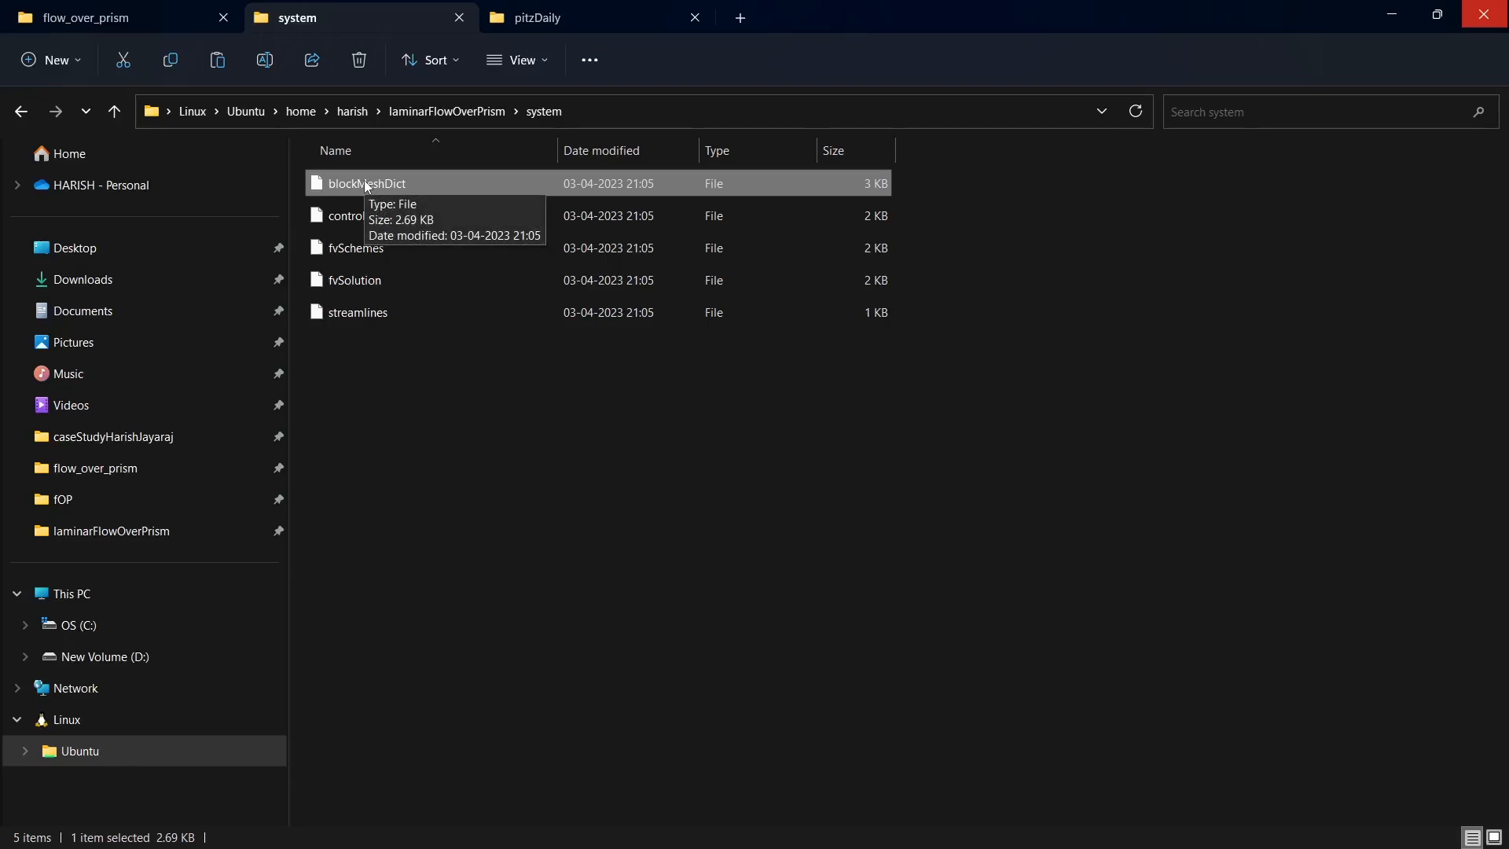
pyautogui.hotkey('shift', 'Delete')
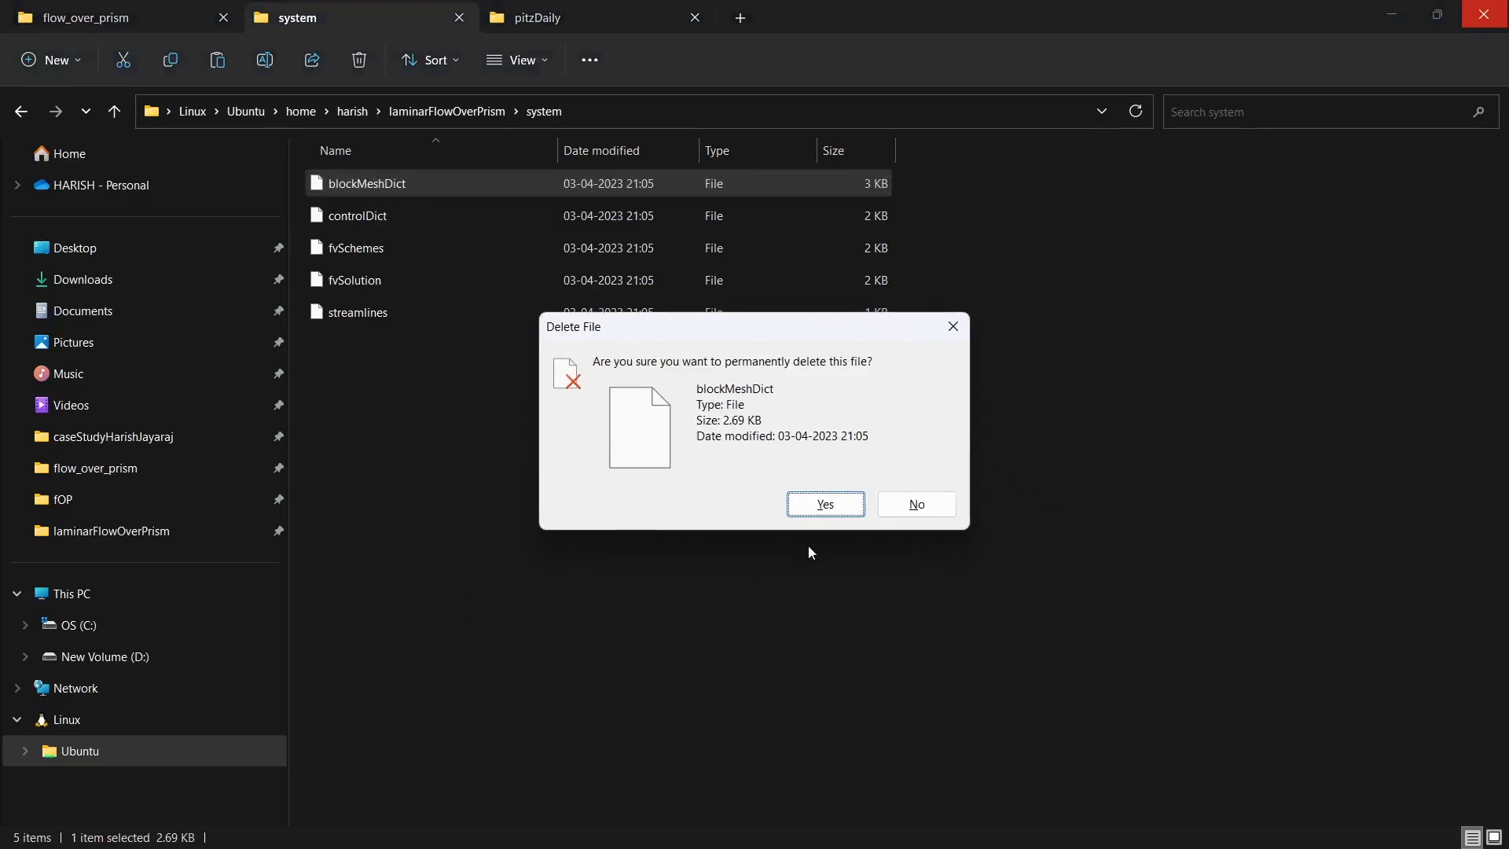
pyautogui.click(825, 504)
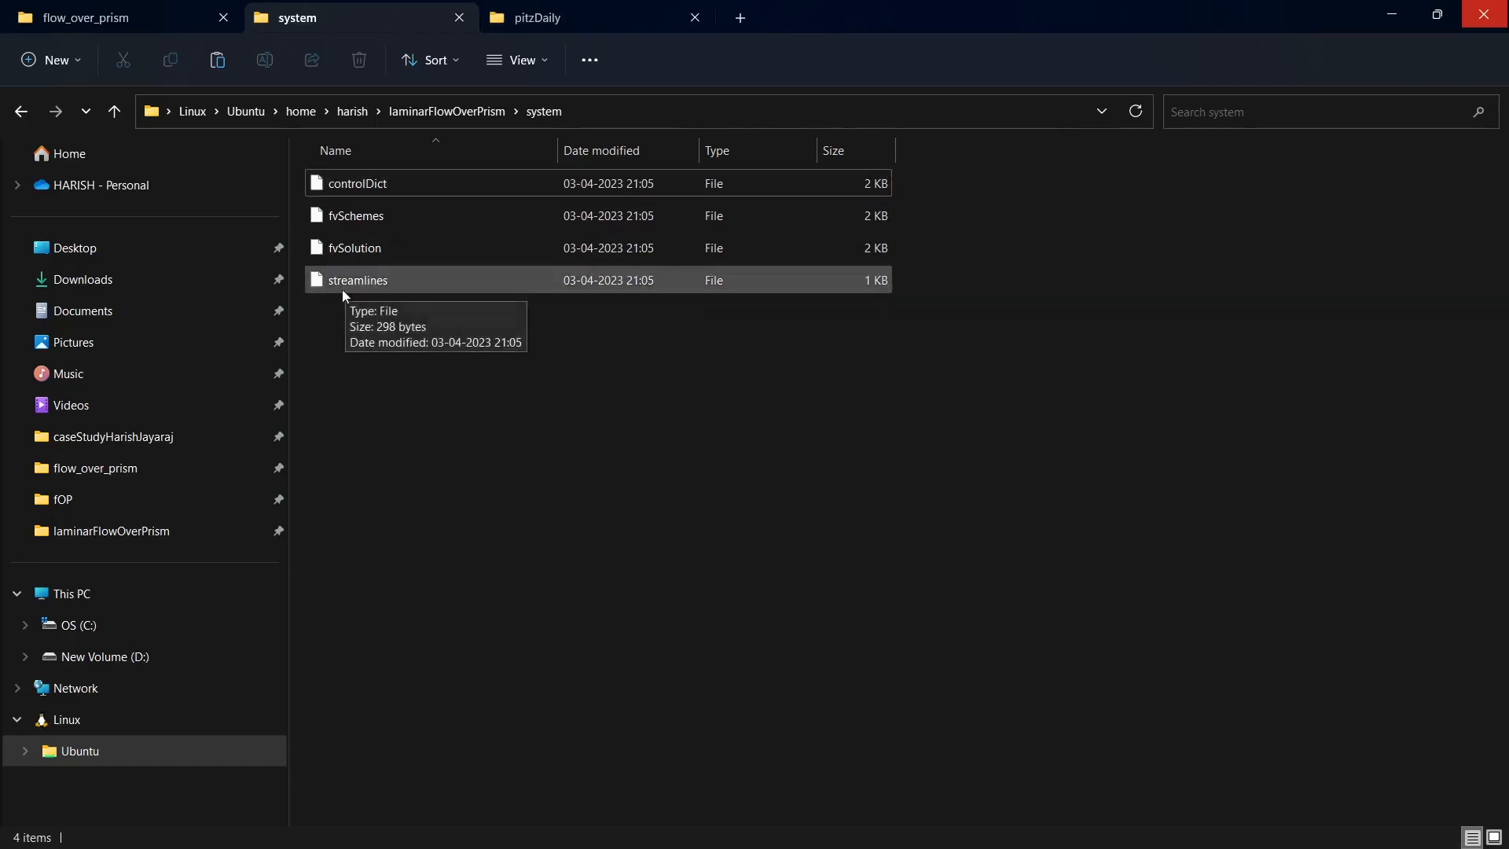
# Step: Open system/streamlines in Notepad++, reduce its fields list to (p U) and save the file
pyautogui.rightClick(360, 281)
pyautogui.click(475, 511)
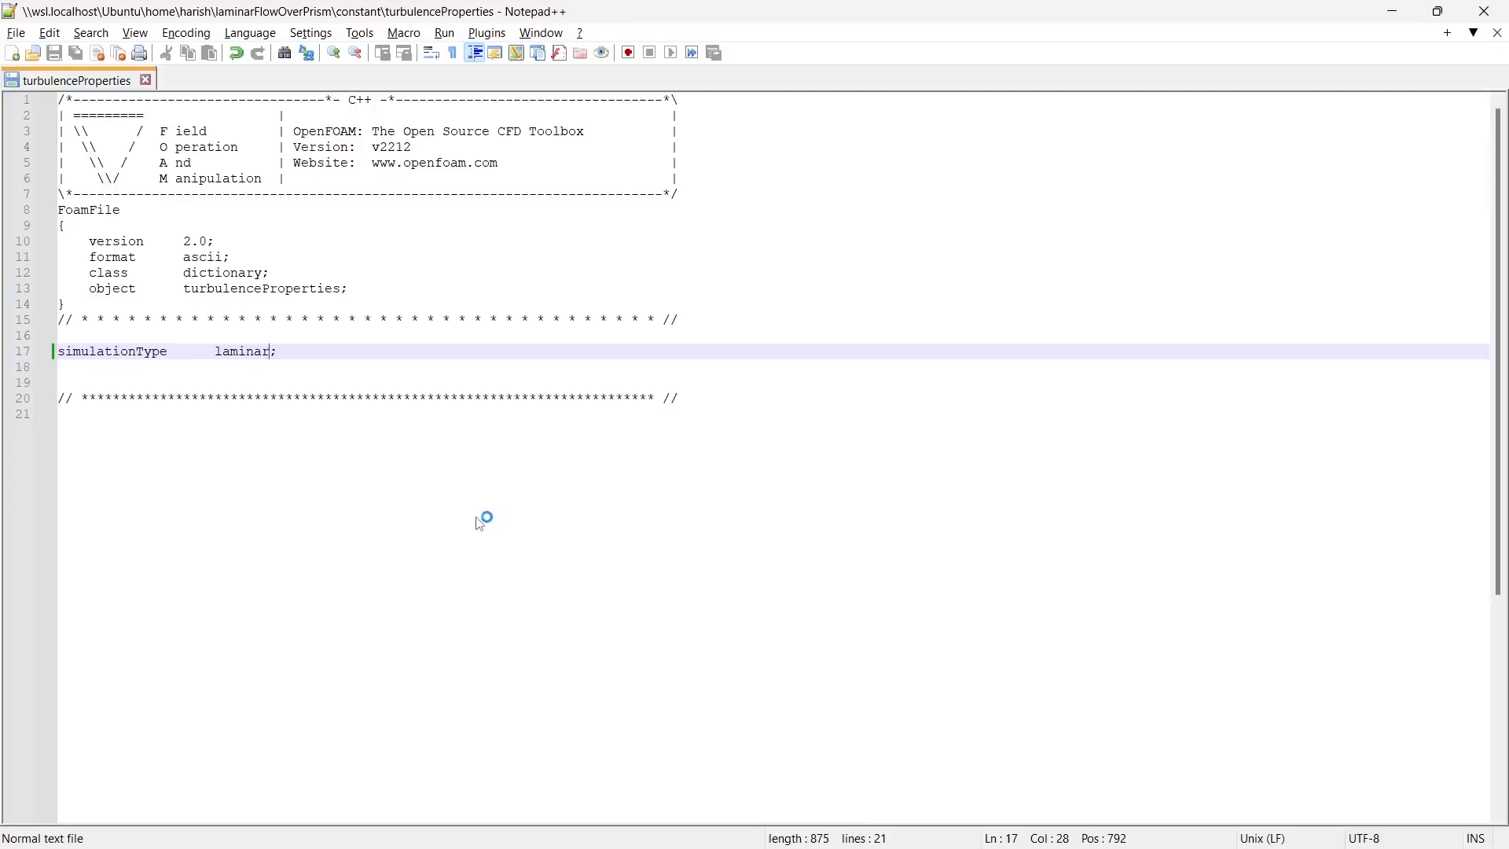
pyautogui.click(160, 180)
pyautogui.press('BackSpace')
pyautogui.press('BackSpace')
pyautogui.hotkey('ctrl', 's')
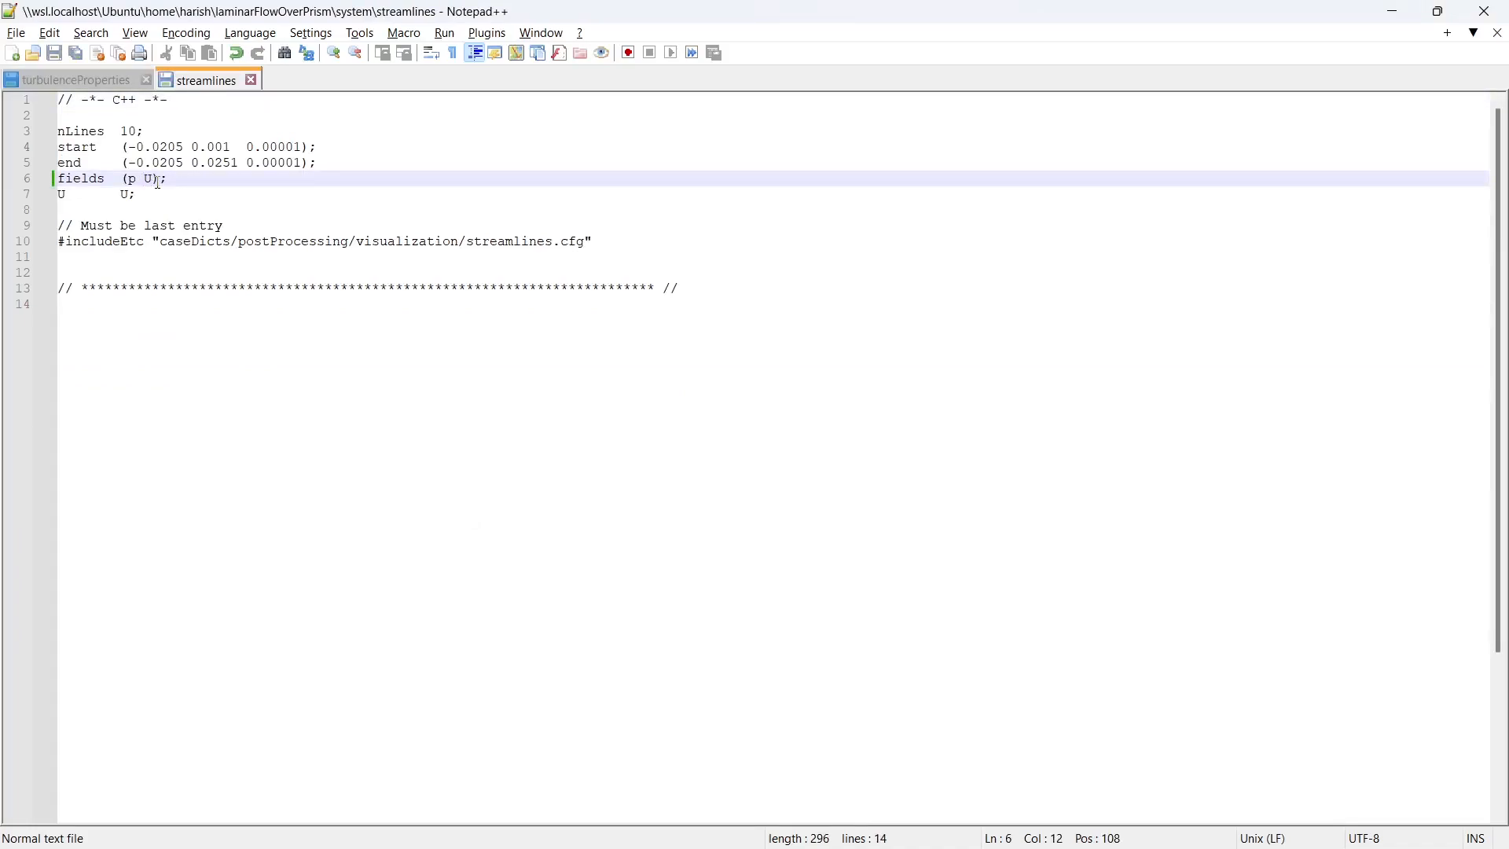
pyautogui.hotkey('alt', 'Tab')
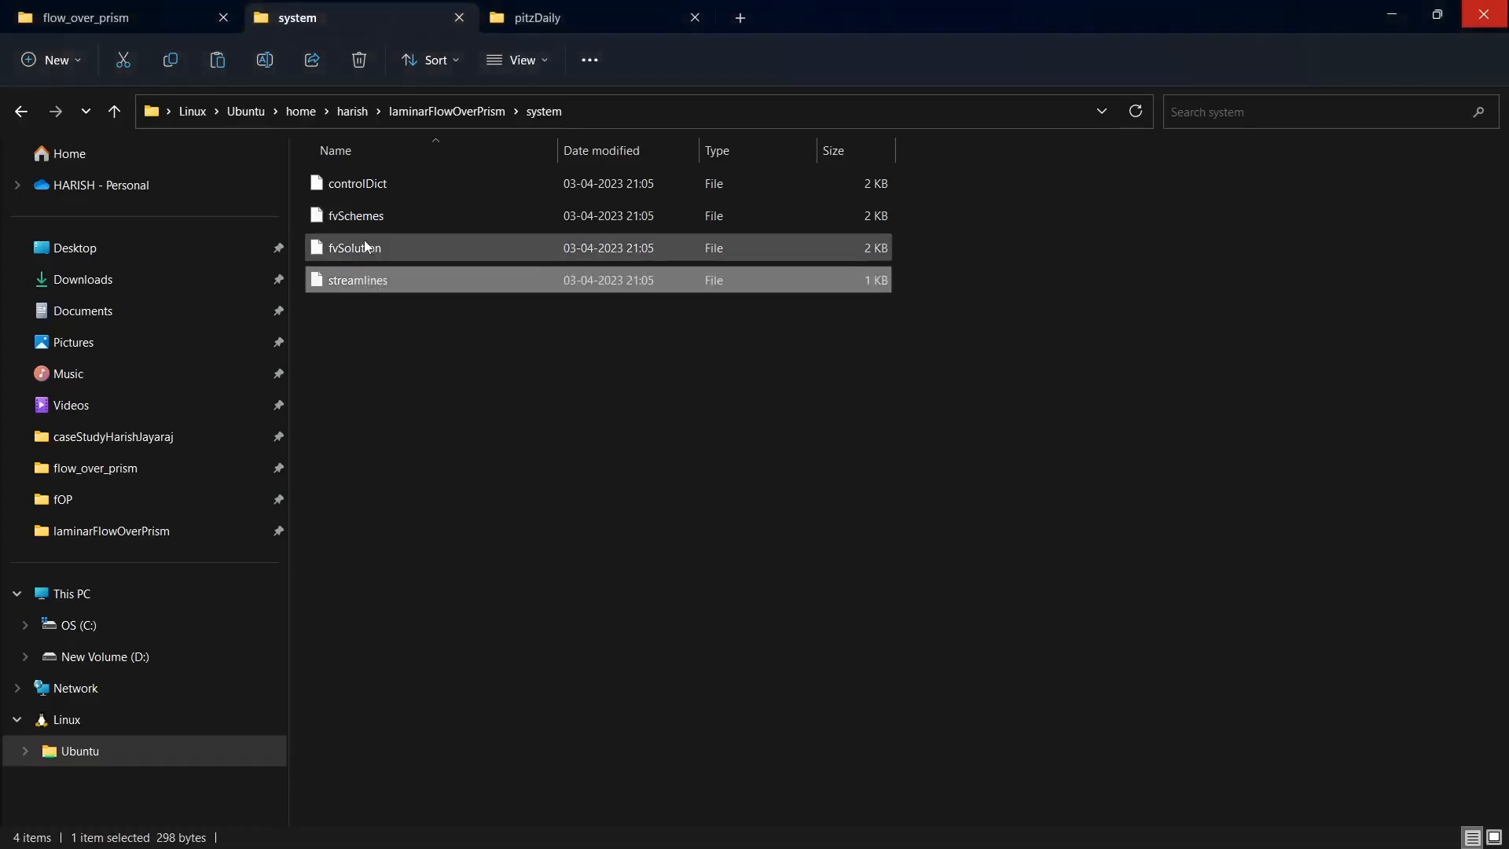
# Step: Open fvSolution and fvSchemes from the system folder in Notepad++ and review the solver settings and discretisation schemes
pyautogui.rightClick(365, 246)
pyautogui.click(510, 471)
pyautogui.scroll(-5, 474, 531)
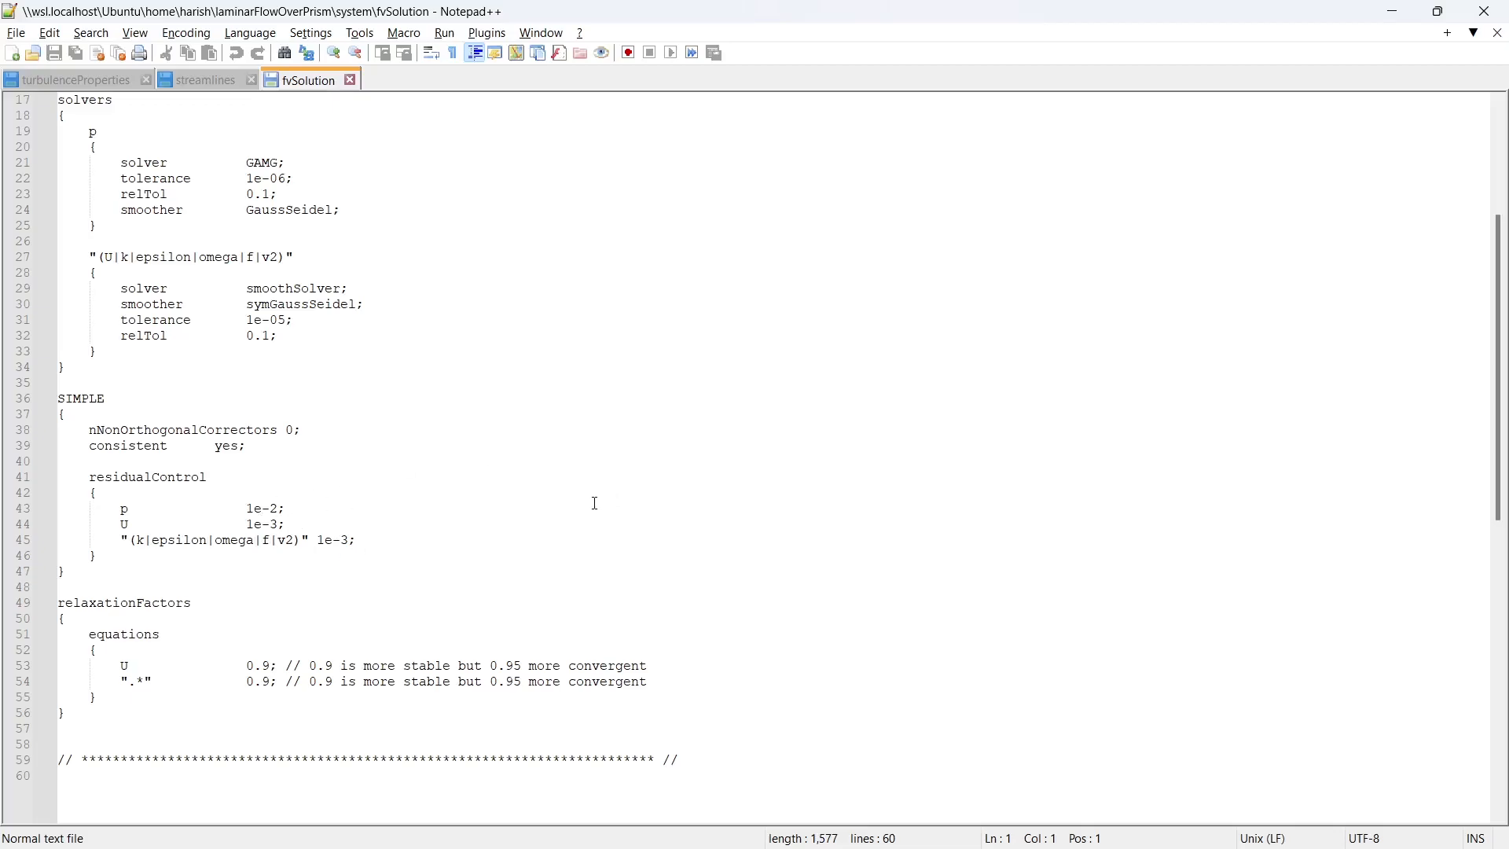
pyautogui.hotkey('alt', 'Tab')
pyautogui.rightClick(352, 215)
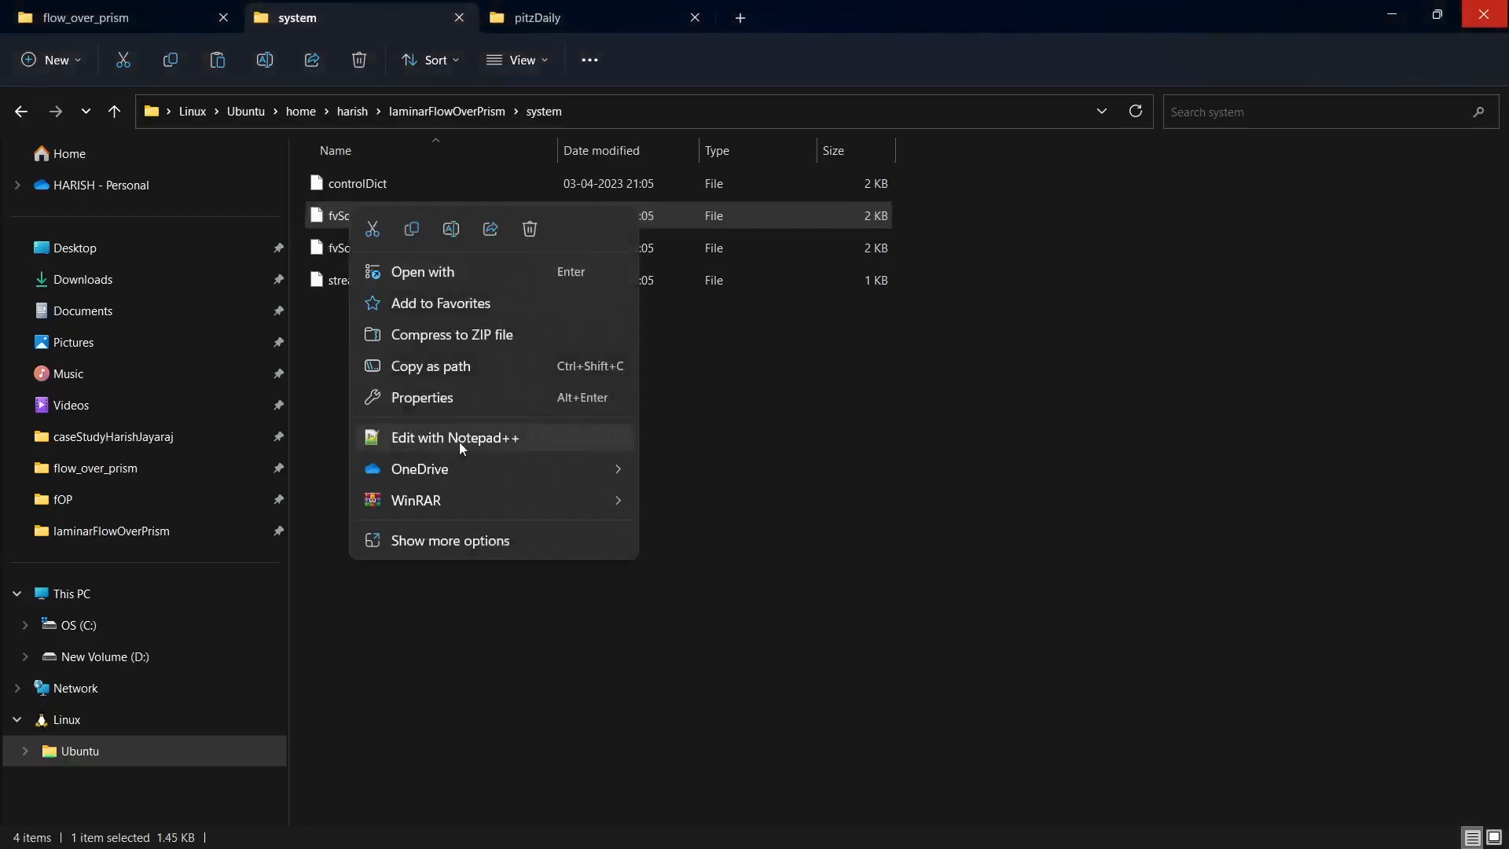
pyautogui.click(462, 437)
pyautogui.scroll(-3, 440, 441)
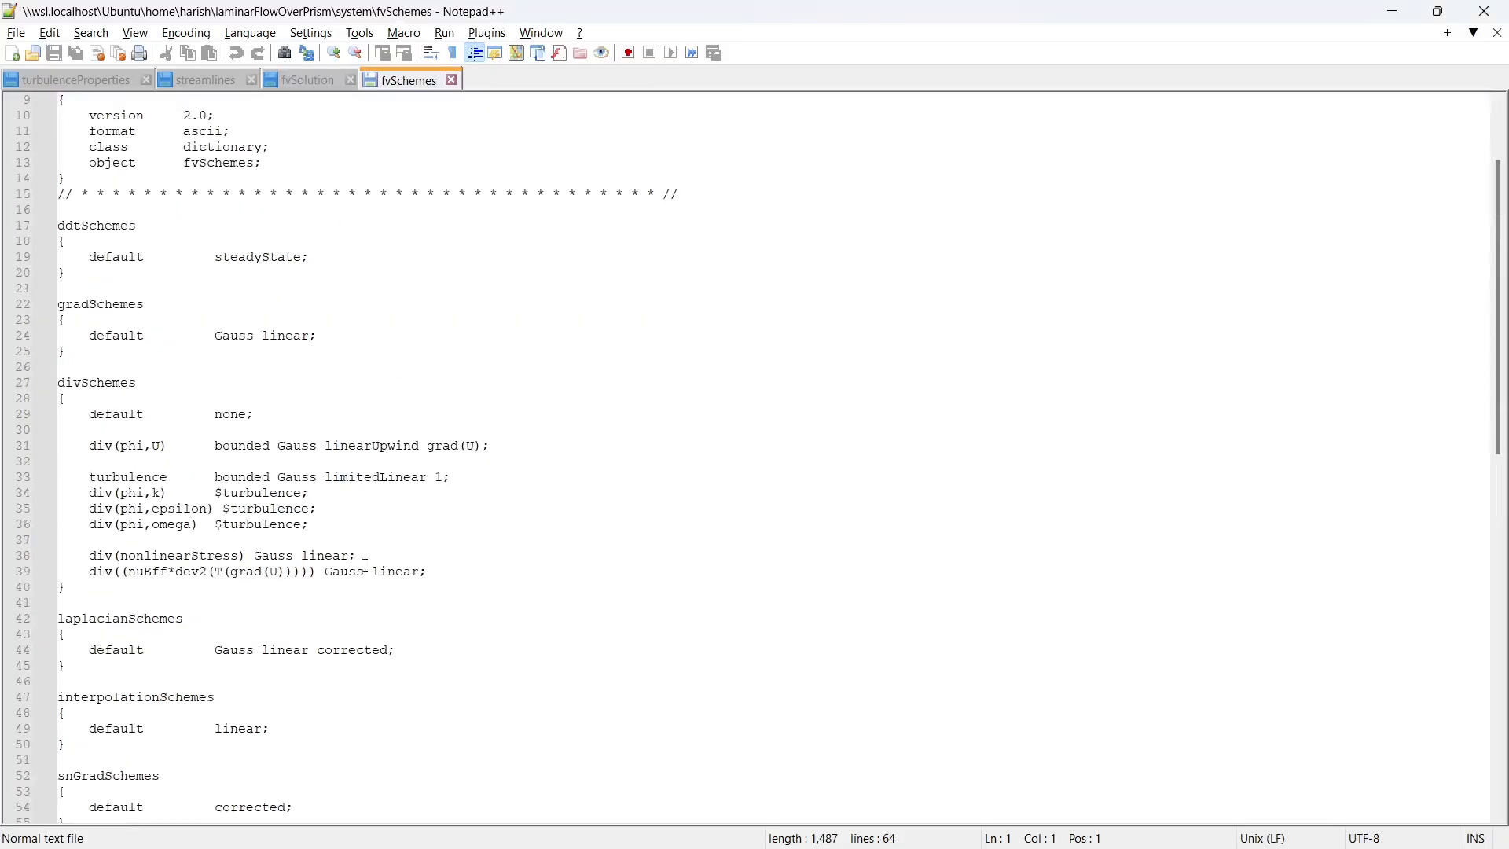
pyautogui.scroll(-6, 278, 464)
pyautogui.scroll(9, 298, 495)
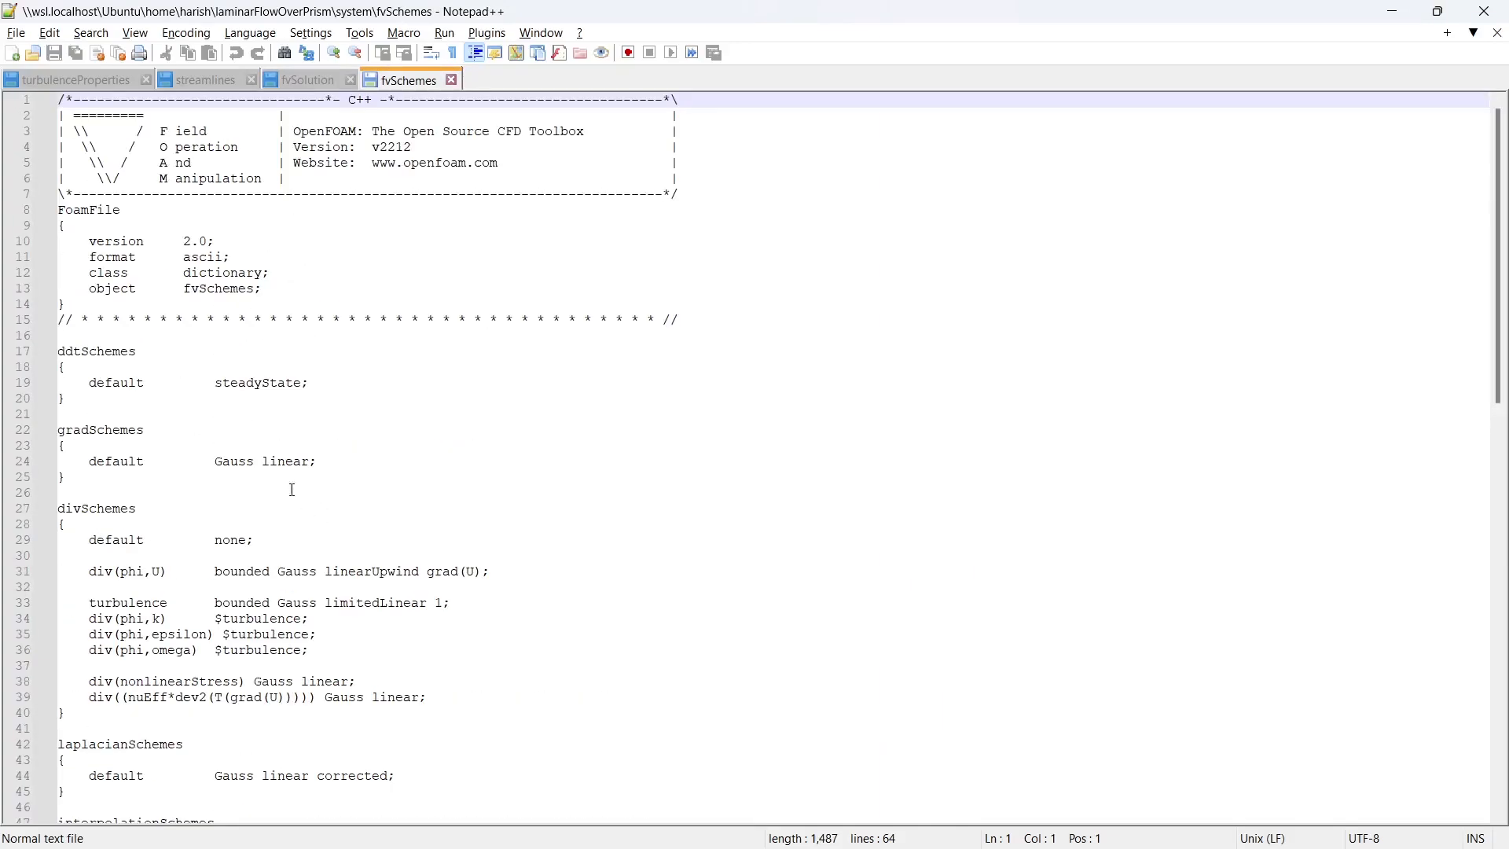
# Step: Open system/controlDict in Notepad++, set writeInterval to 1 and save the file
pyautogui.hotkey('alt', 'Tab')
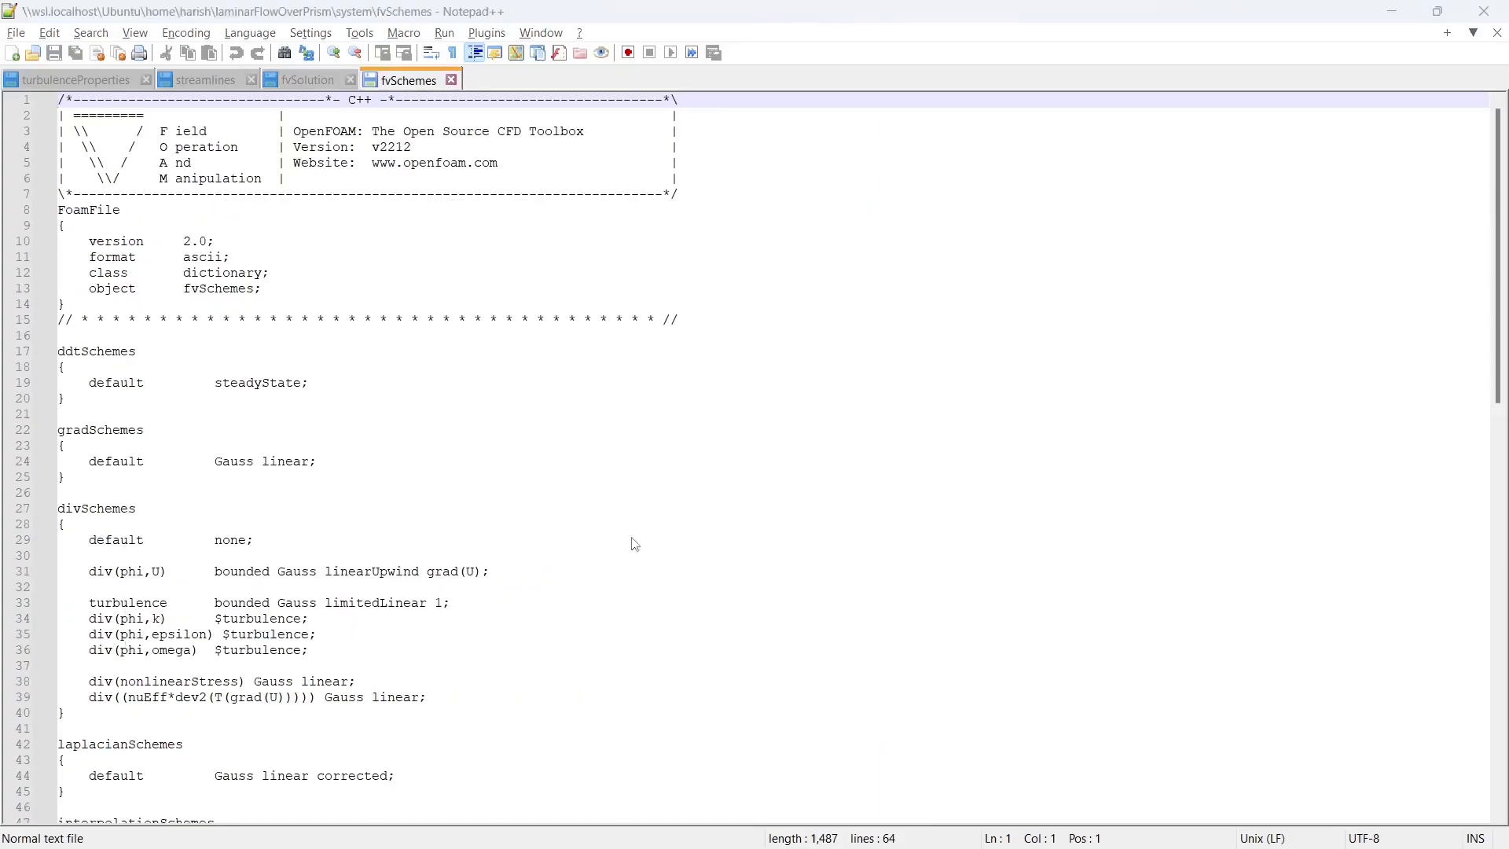
pyautogui.rightClick(351, 181)
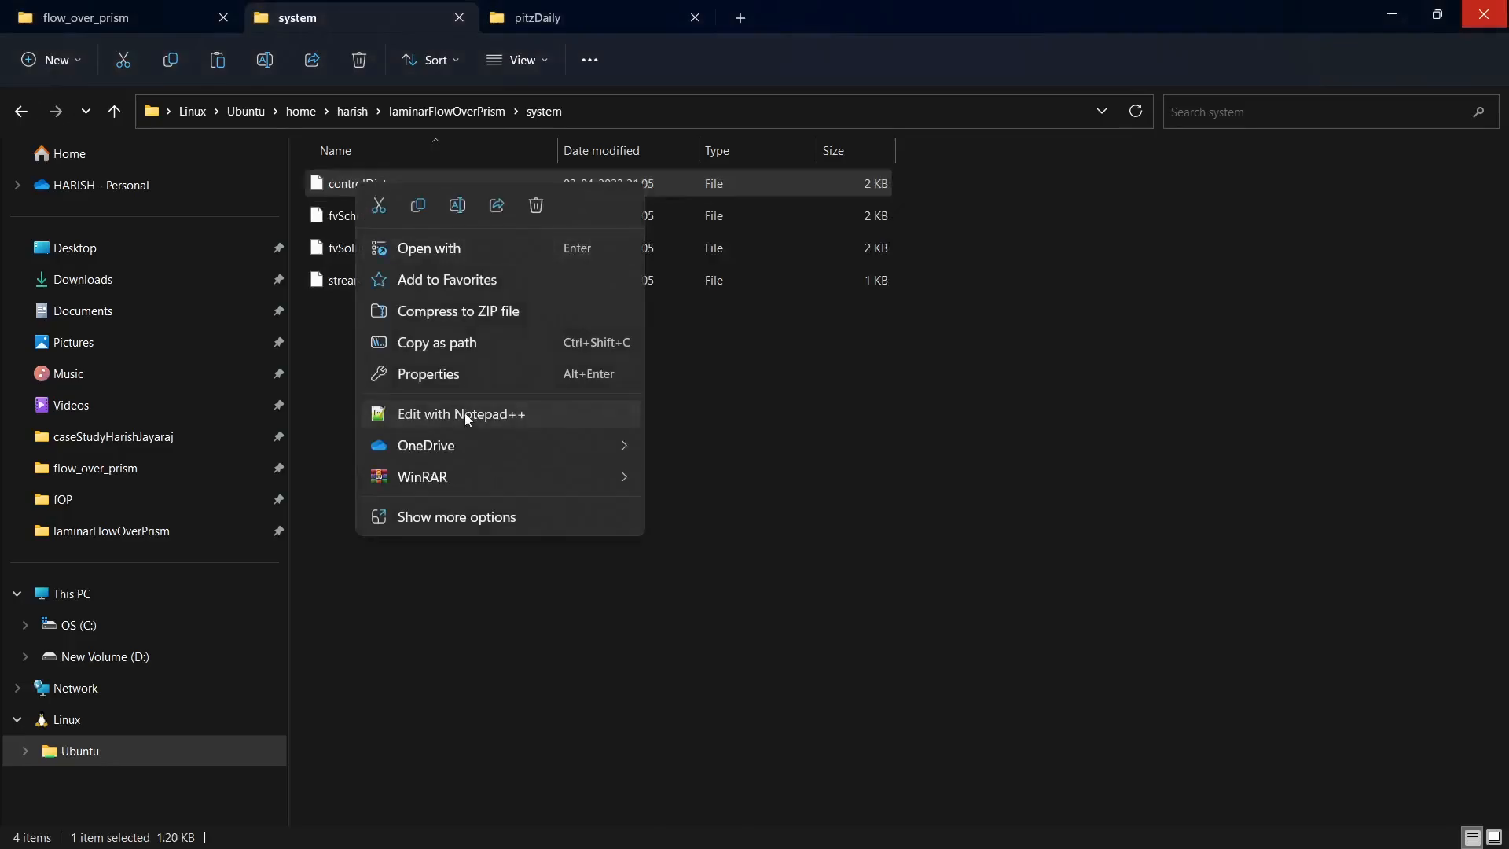
pyautogui.click(464, 413)
pyautogui.scroll(-3, 259, 455)
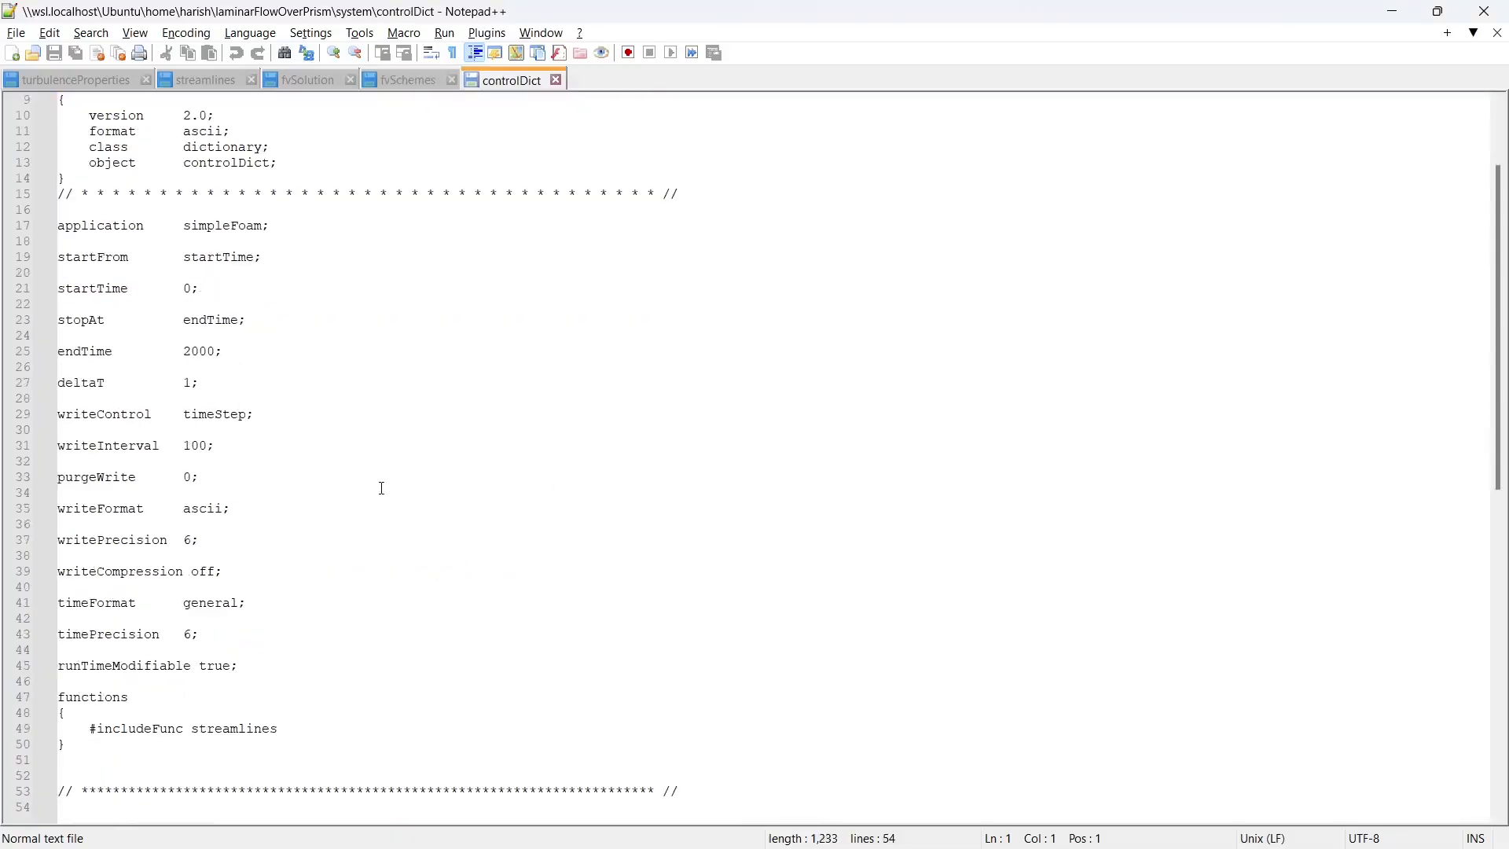
pyautogui.click(207, 446)
pyautogui.press('BackSpace')
pyautogui.press('BackSpace')
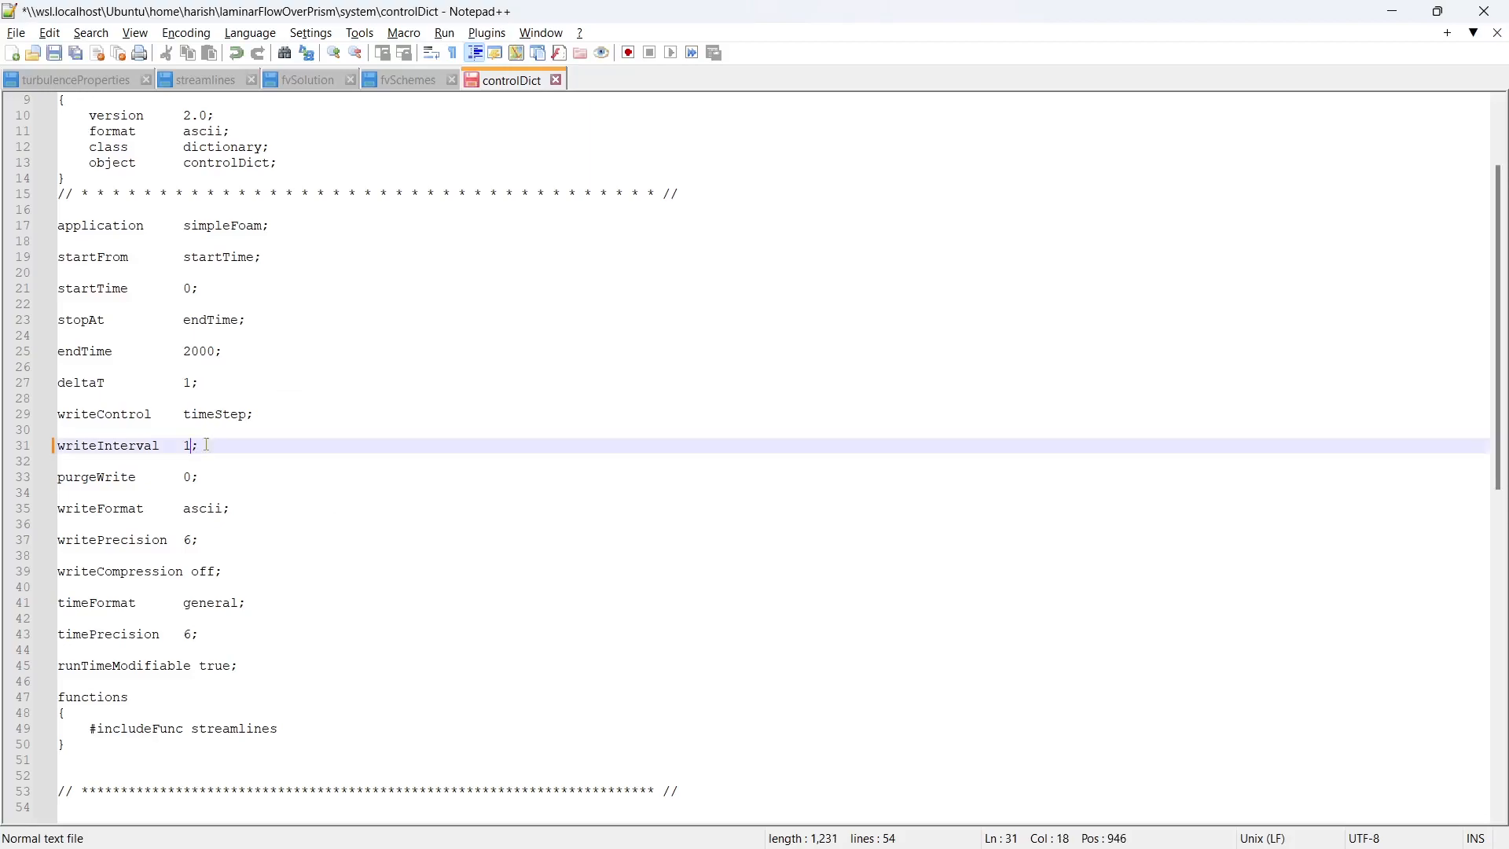
pyautogui.hotkey('ctrl', 's')
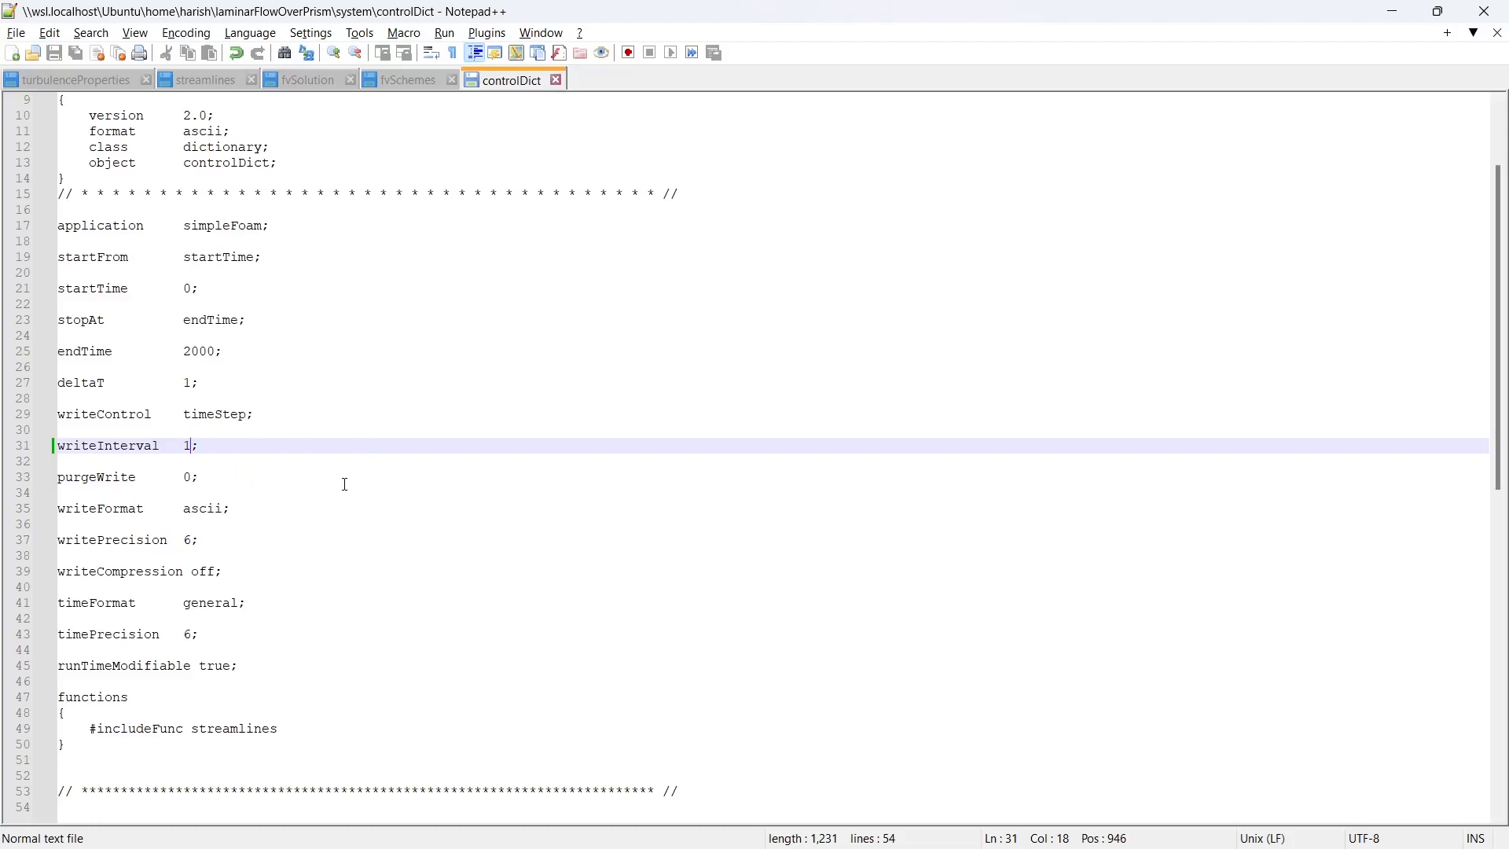
# Step: Examine the deltaT, writeControl and writeInterval entries in controlDict
pyautogui.doubleClick(188, 382)
pyautogui.click(366, 456)
pyautogui.moveTo(184, 415); pyautogui.dragTo(234, 420)
pyautogui.click(206, 458)
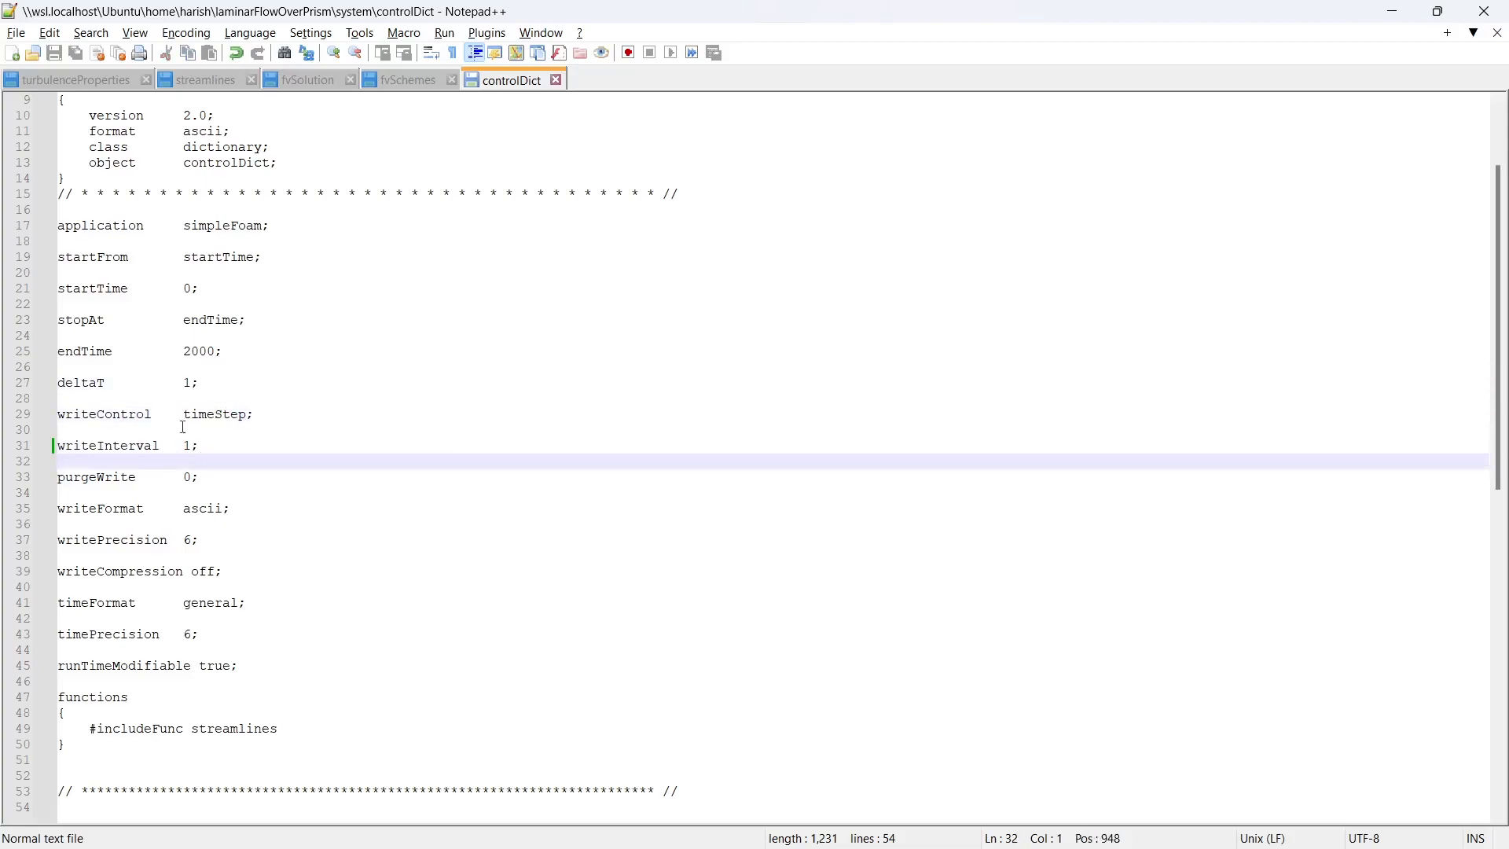
pyautogui.click(189, 445)
pyautogui.doubleClick(188, 445)
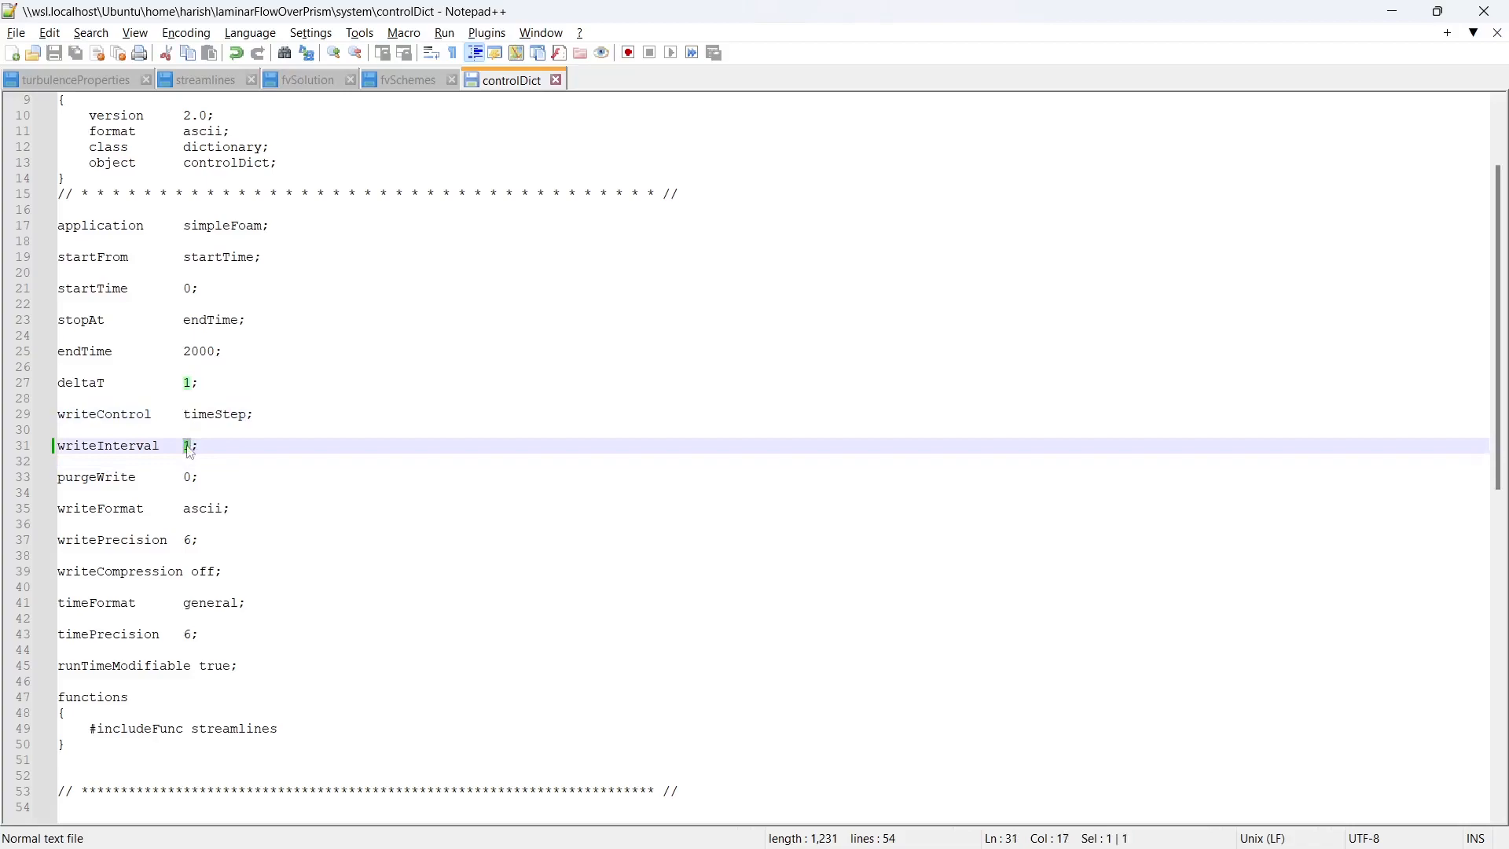
pyautogui.click(273, 464)
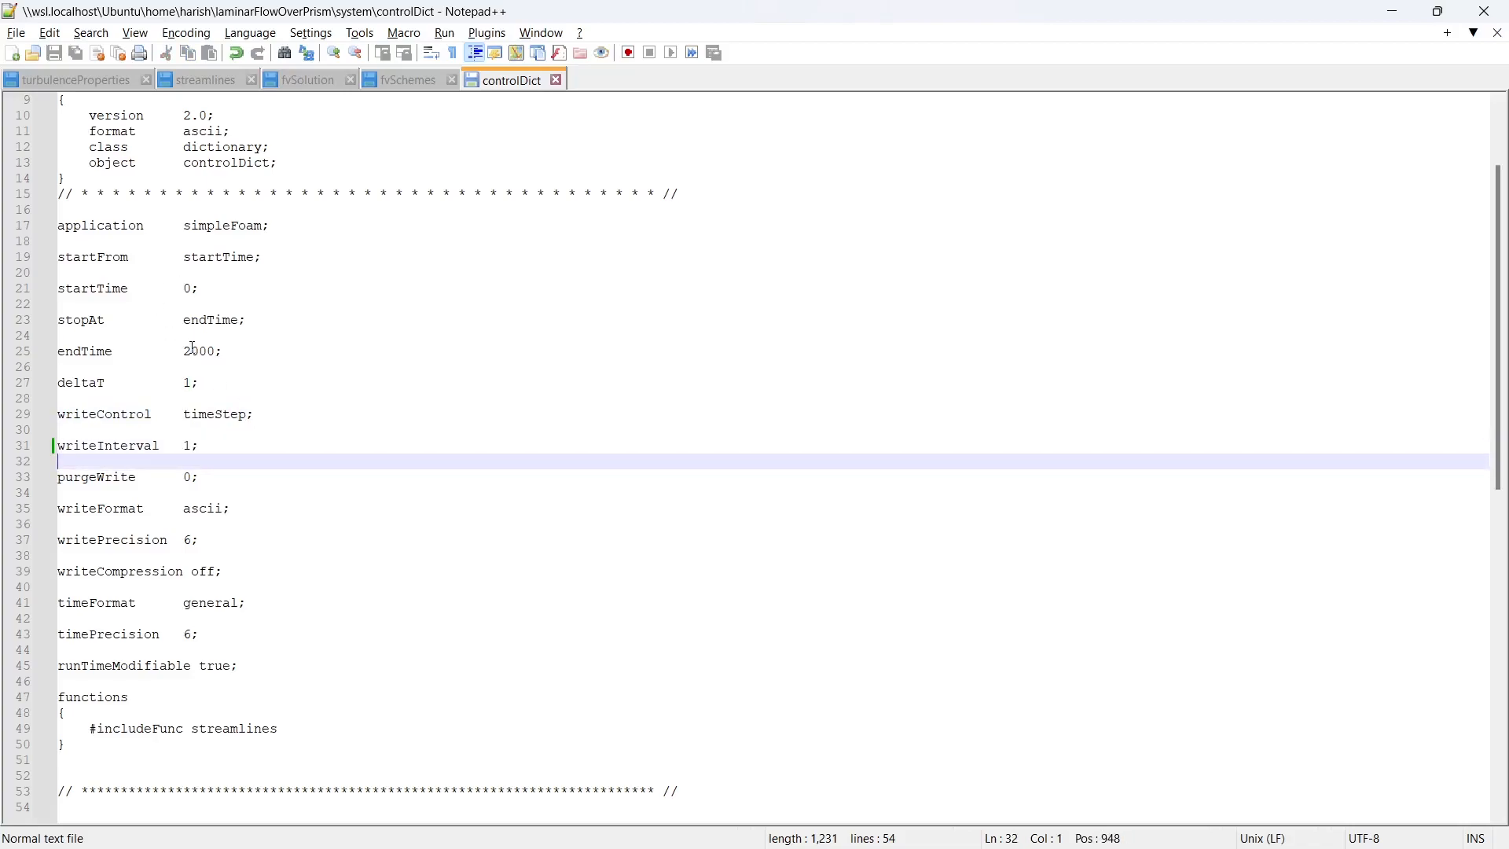
# Step: Examine the endTime value and the streamlines function entry in controlDict
pyautogui.doubleClick(194, 351)
pyautogui.click(239, 367)
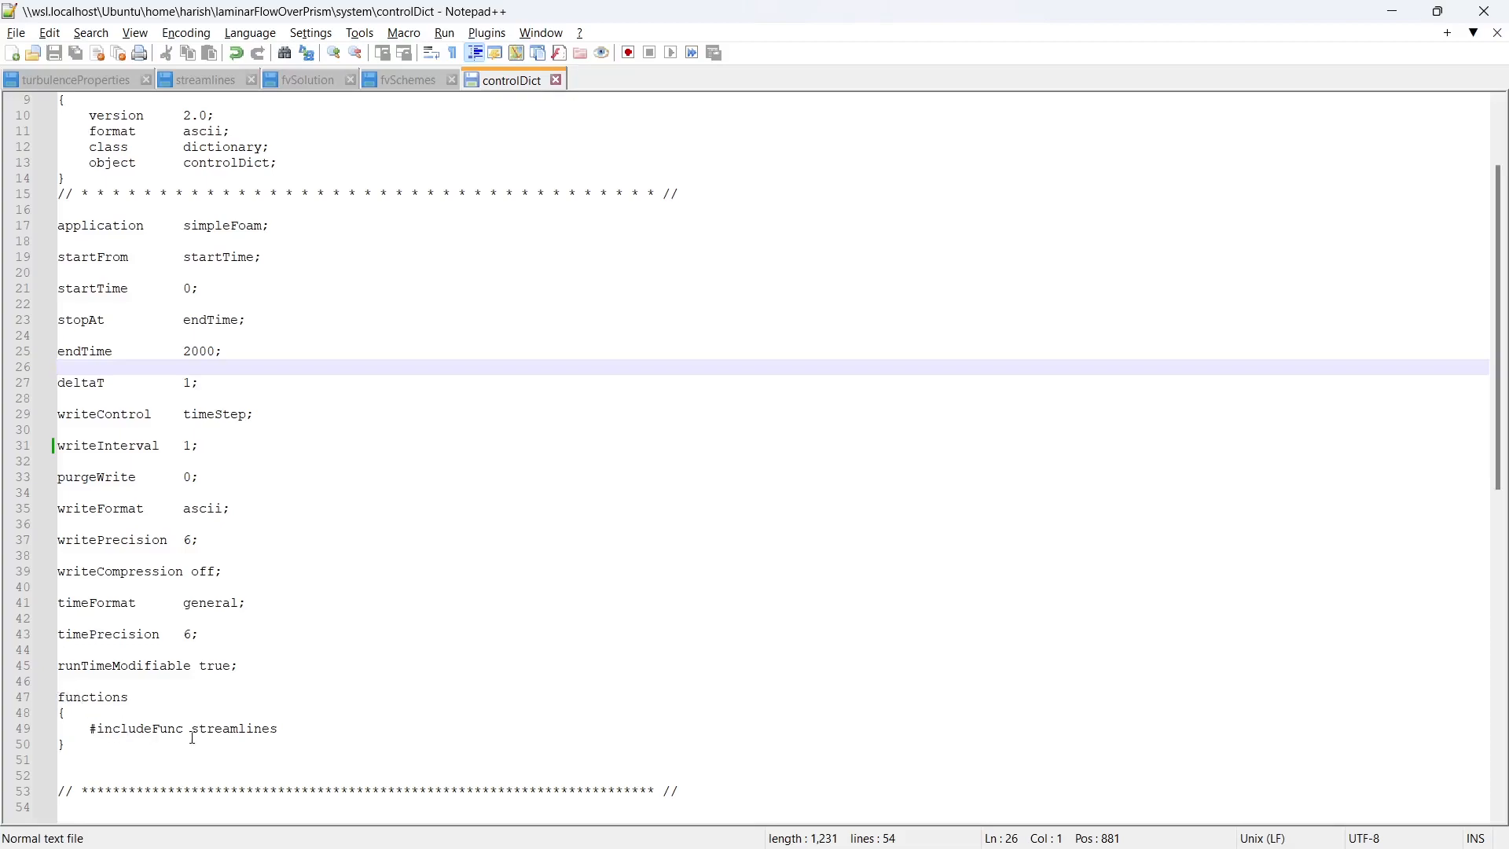
pyautogui.moveTo(191, 728); pyautogui.dragTo(284, 723)
pyautogui.click(297, 728)
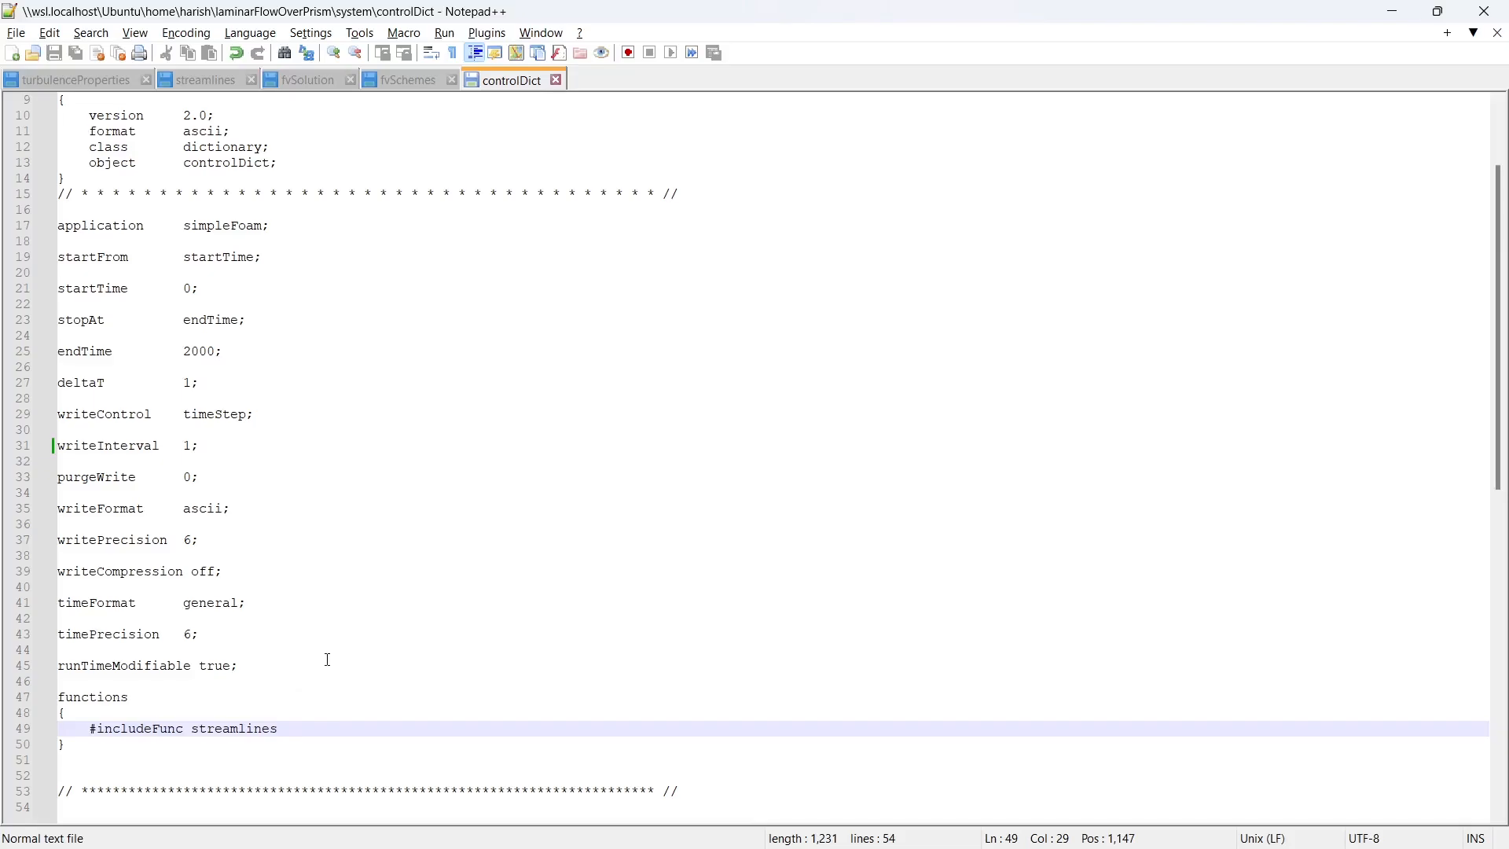
# Step: Permanently delete the epsilon, k, nut, nuTilda and omega files from the case's 0 folder in File Explorer
pyautogui.hotkey('alt', 'Tab')
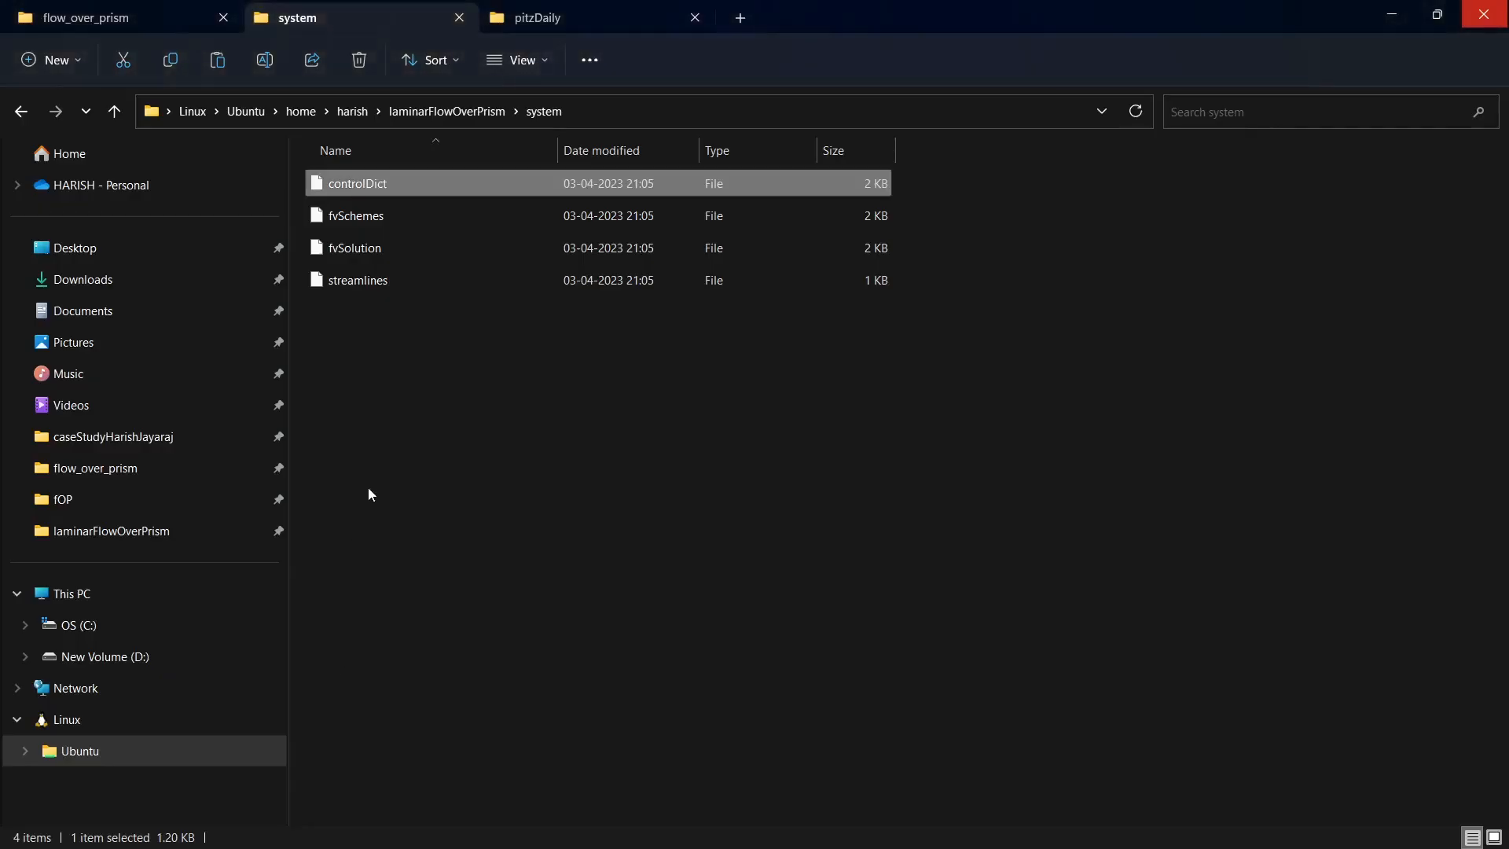
pyautogui.press('BackSpace')
pyautogui.click(353, 187)
pyautogui.doubleClick(353, 186)
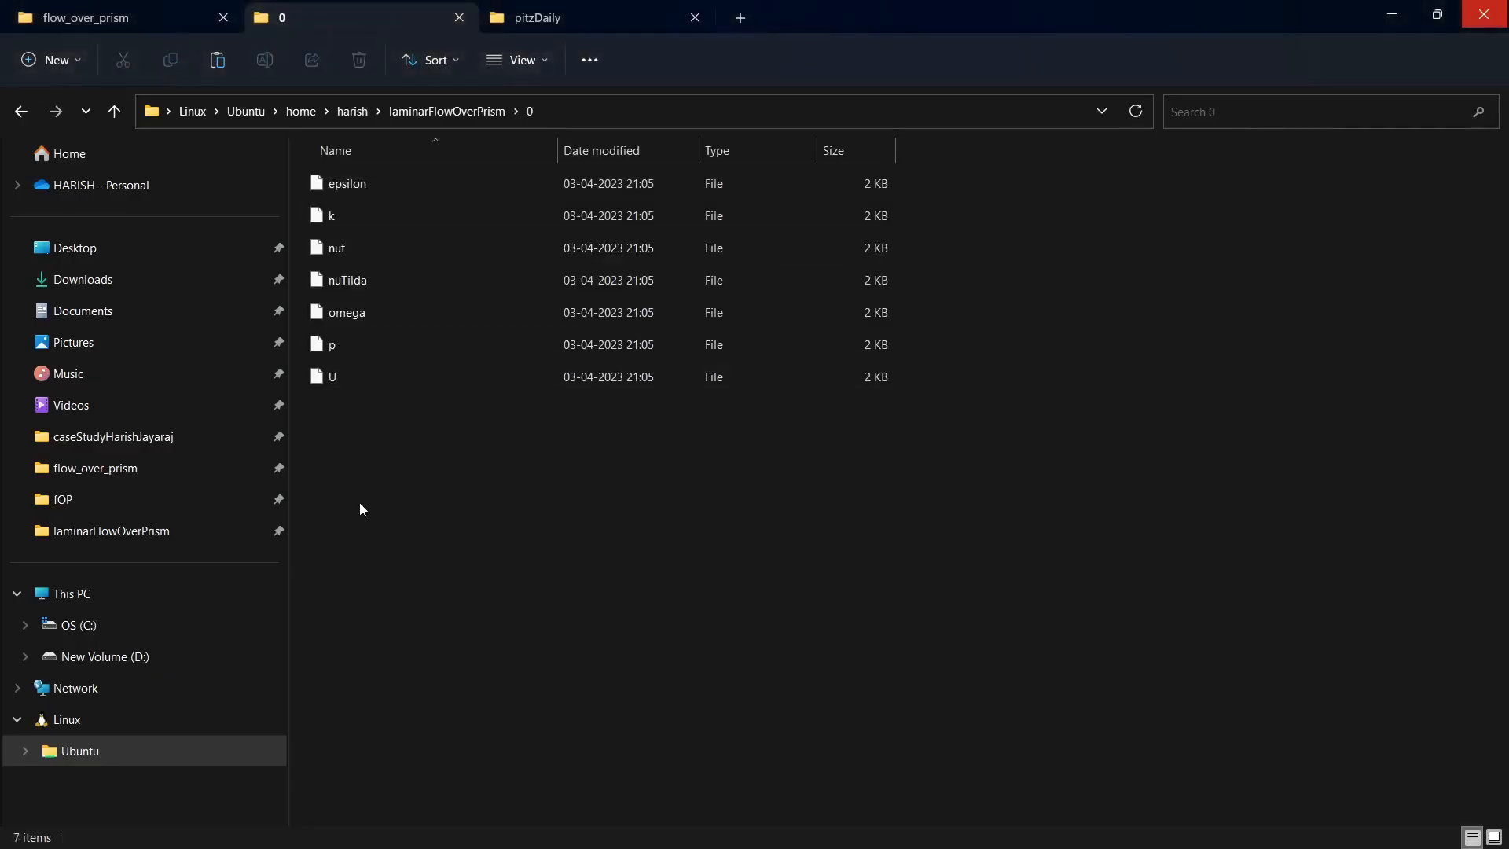
pyautogui.click(342, 189)
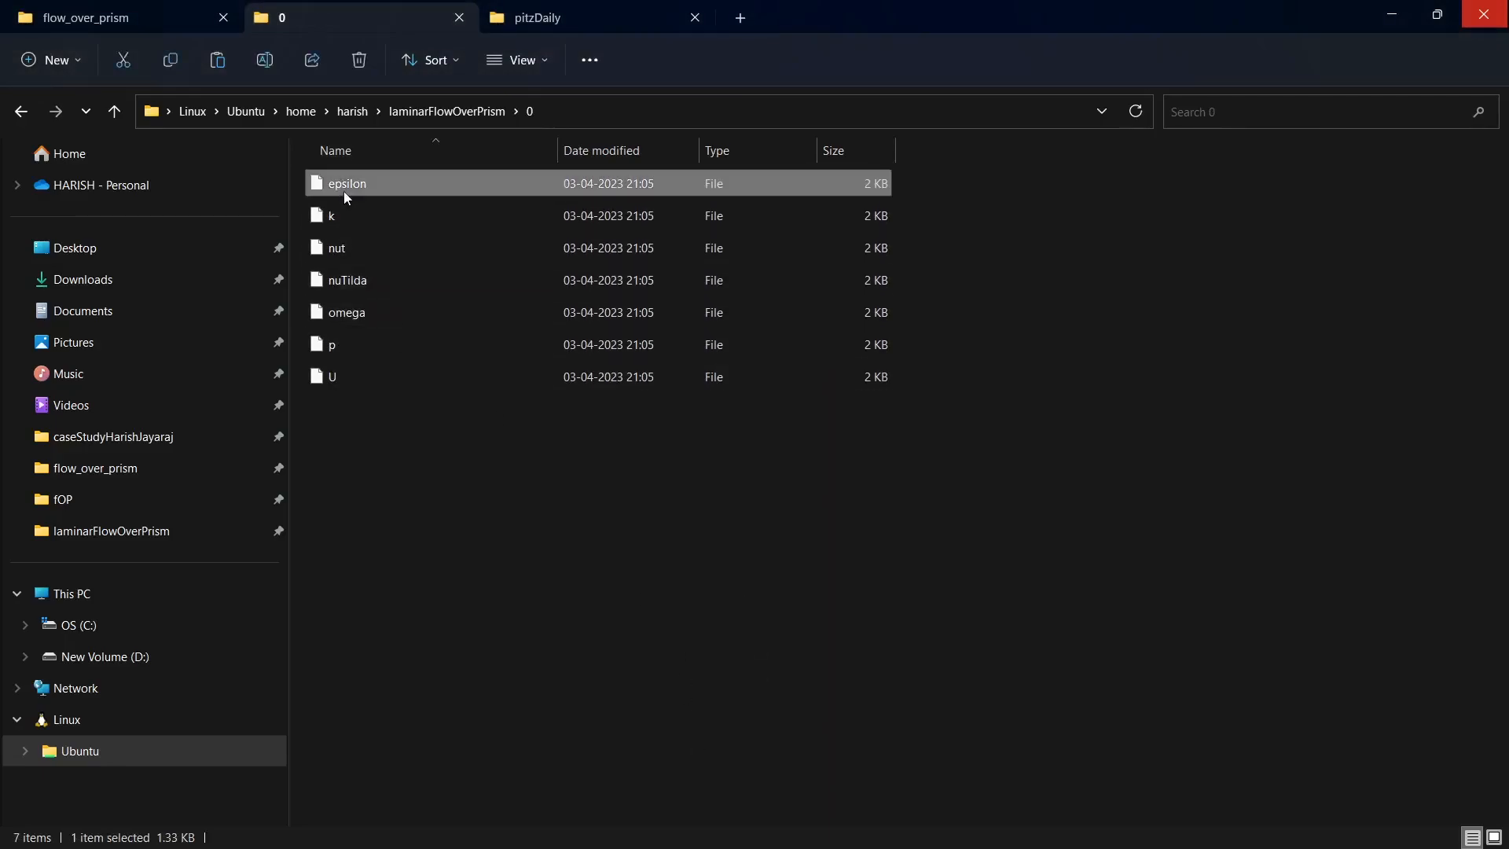
pyautogui.keyDown('shift'); pyautogui.click(360, 314); pyautogui.keyUp('shift')
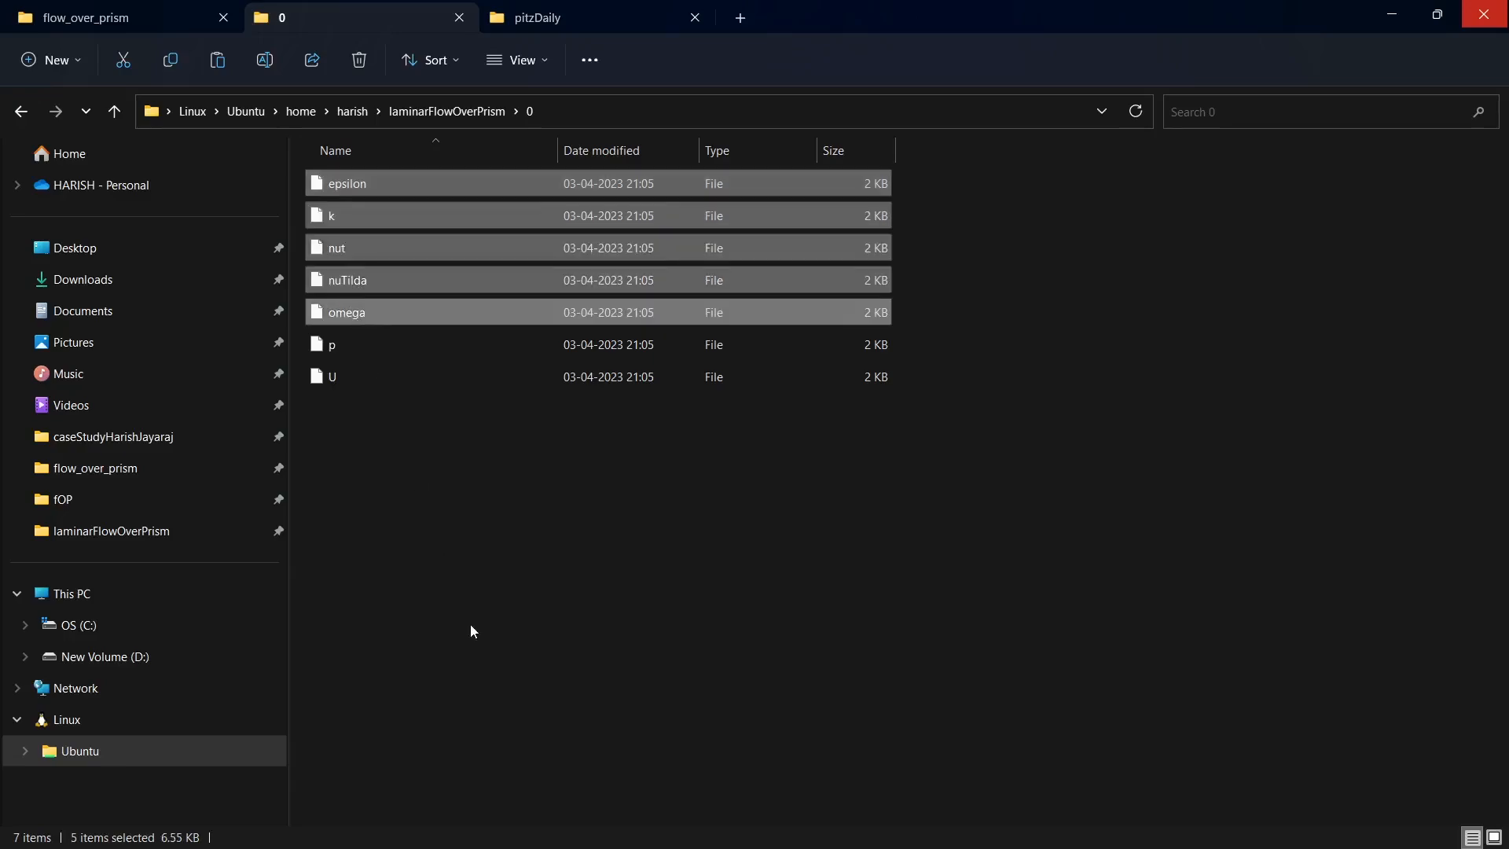
pyautogui.hotkey('shift', 'Delete')
pyautogui.press('Return')
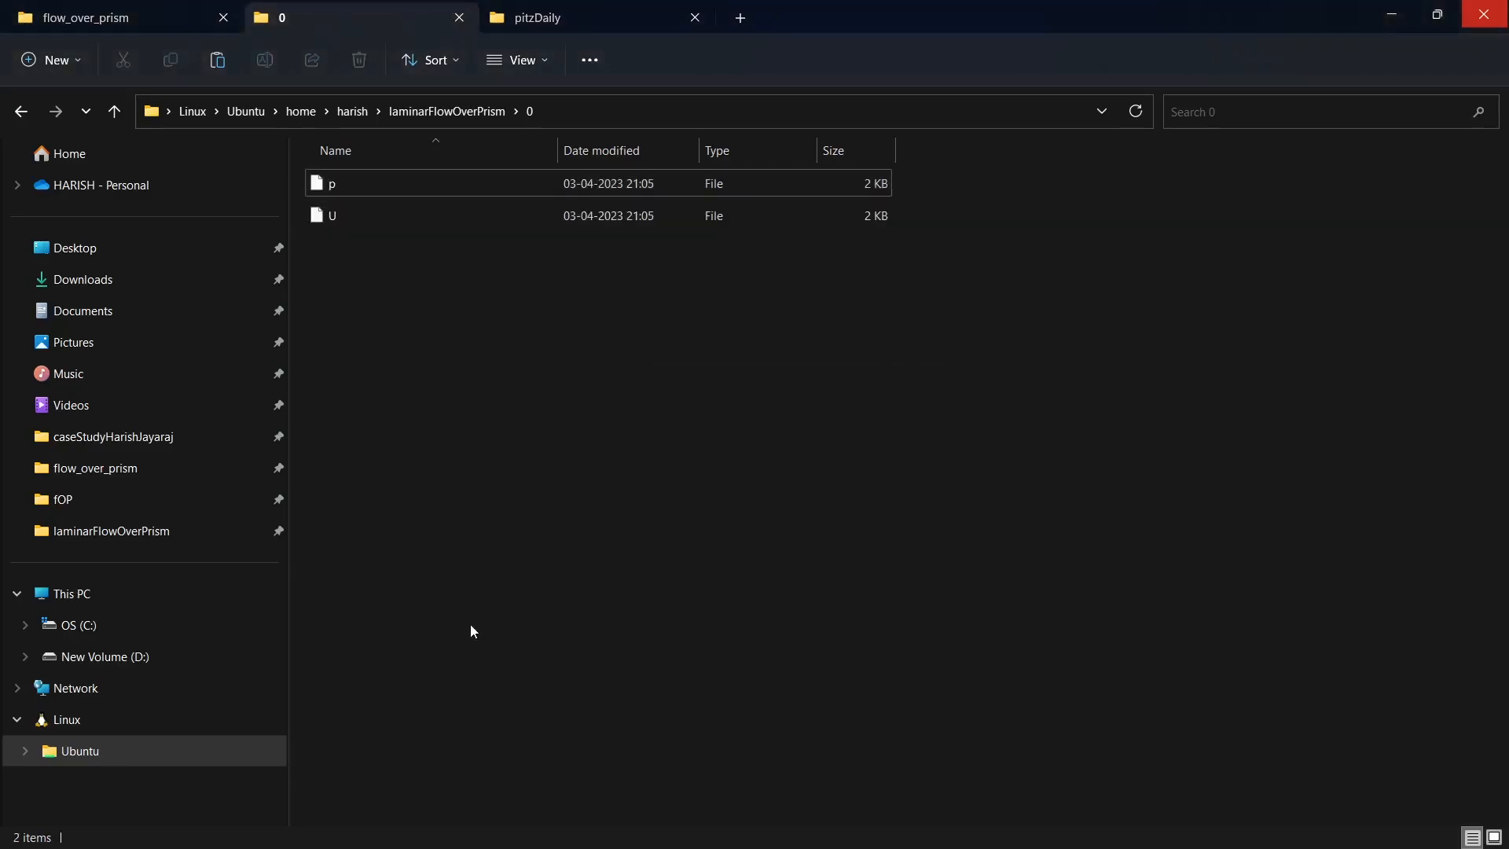
# Step: Open the p and U files in Notepad++ and check the mesh patch names in the terminal's conversion output
pyautogui.click(336, 206)
pyautogui.keyDown('ctrl'); pyautogui.click(330, 187); pyautogui.keyUp('ctrl')
pyautogui.rightClick(328, 180)
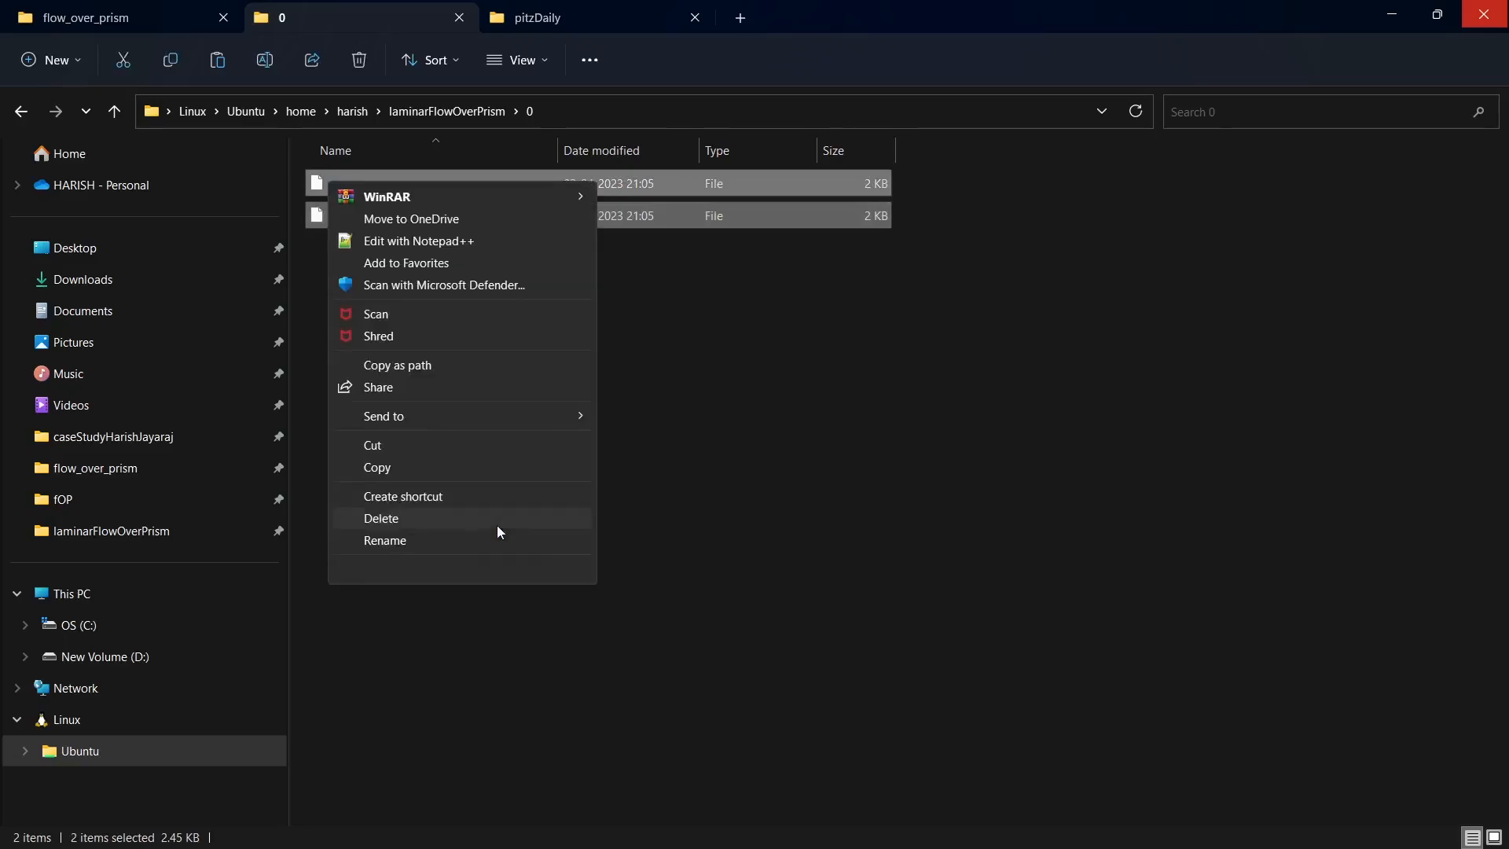
pyautogui.click(565, 242)
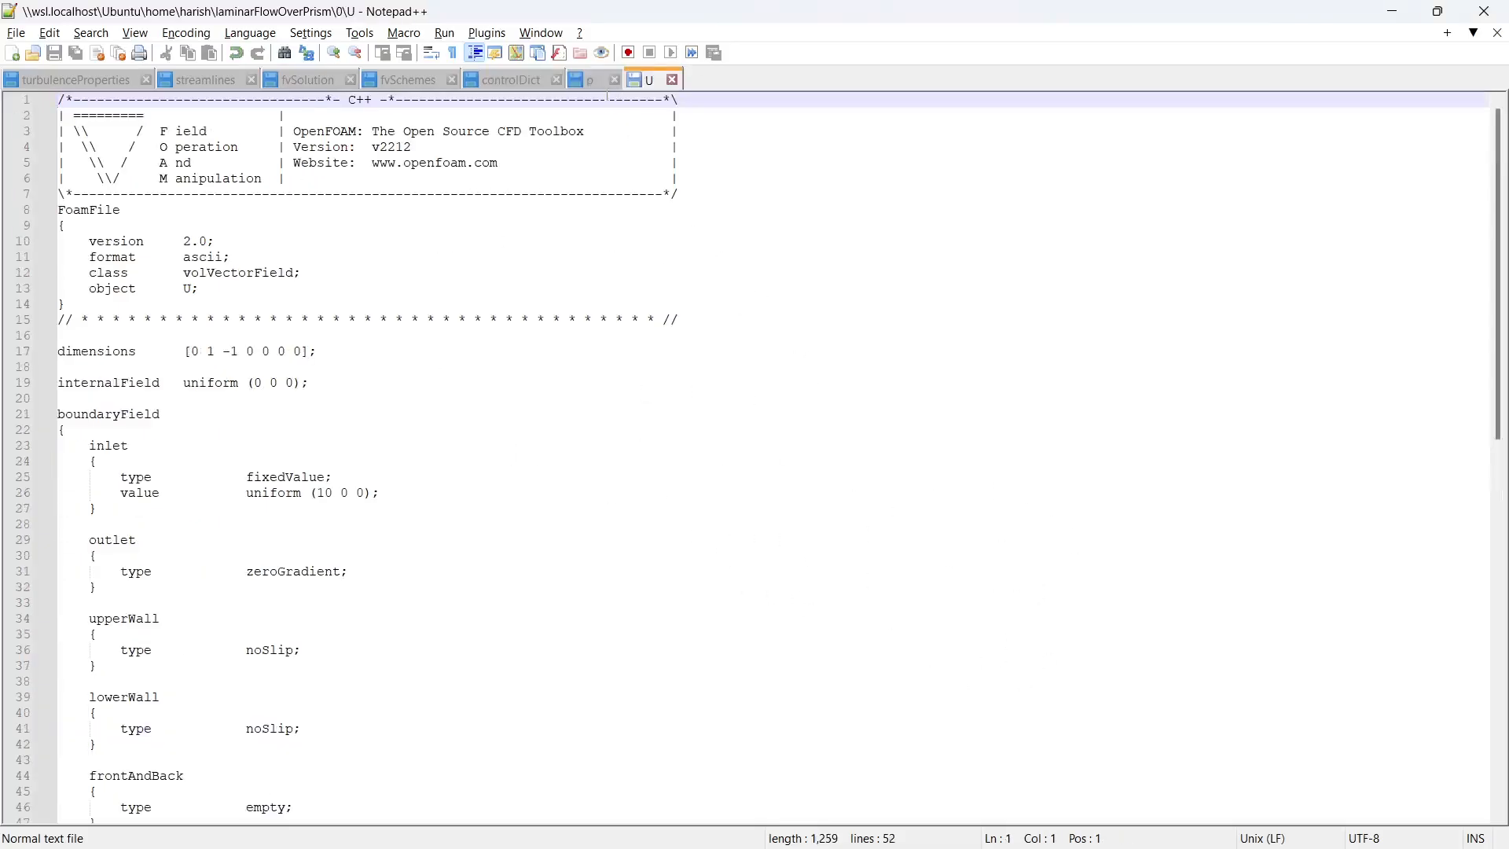
pyautogui.scroll(-3, 378, 433)
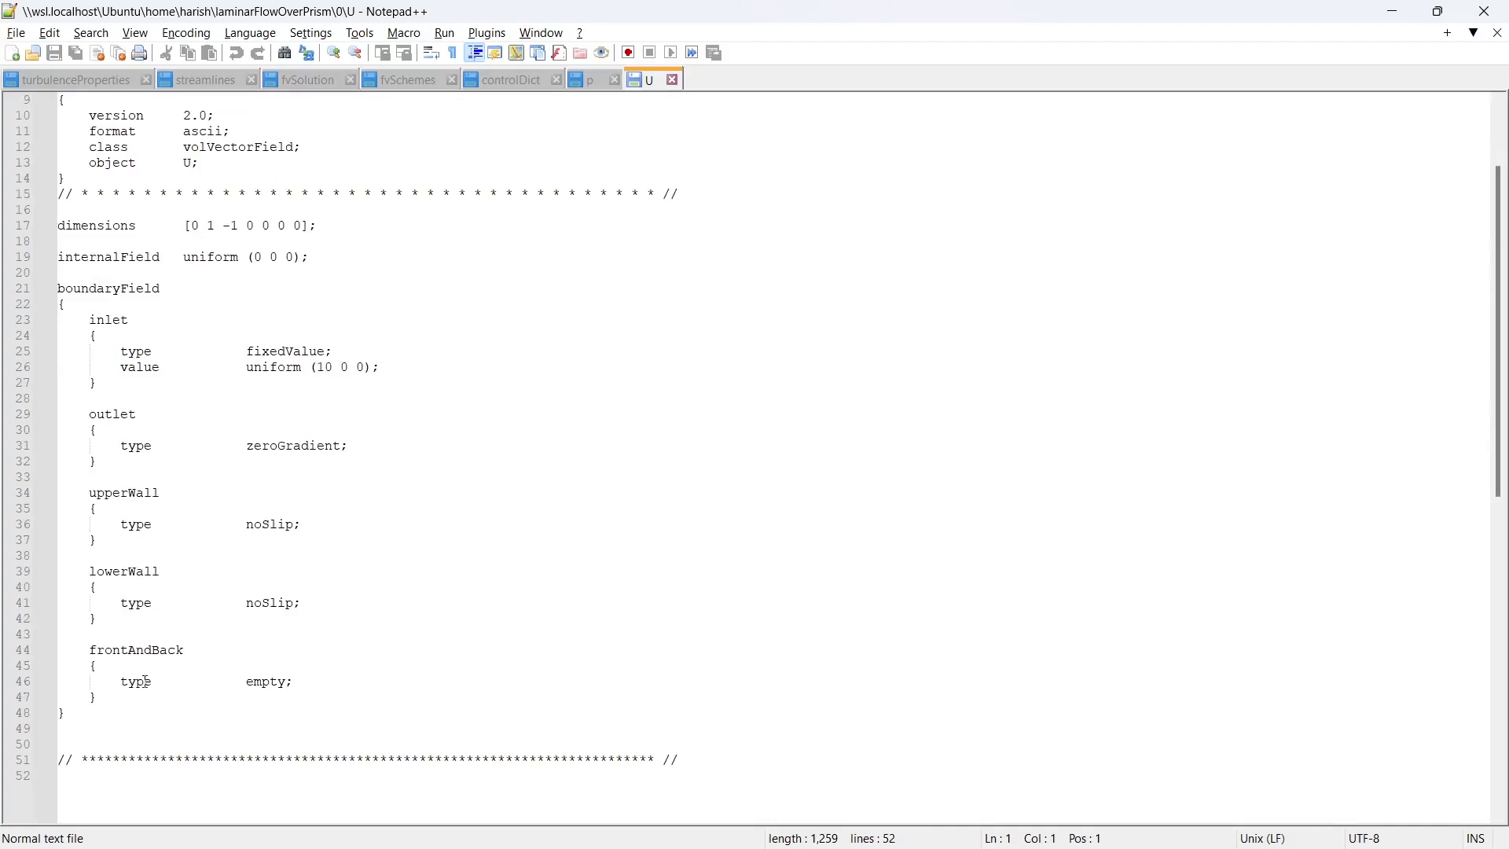
pyautogui.hotkey('alt', 'Tab')
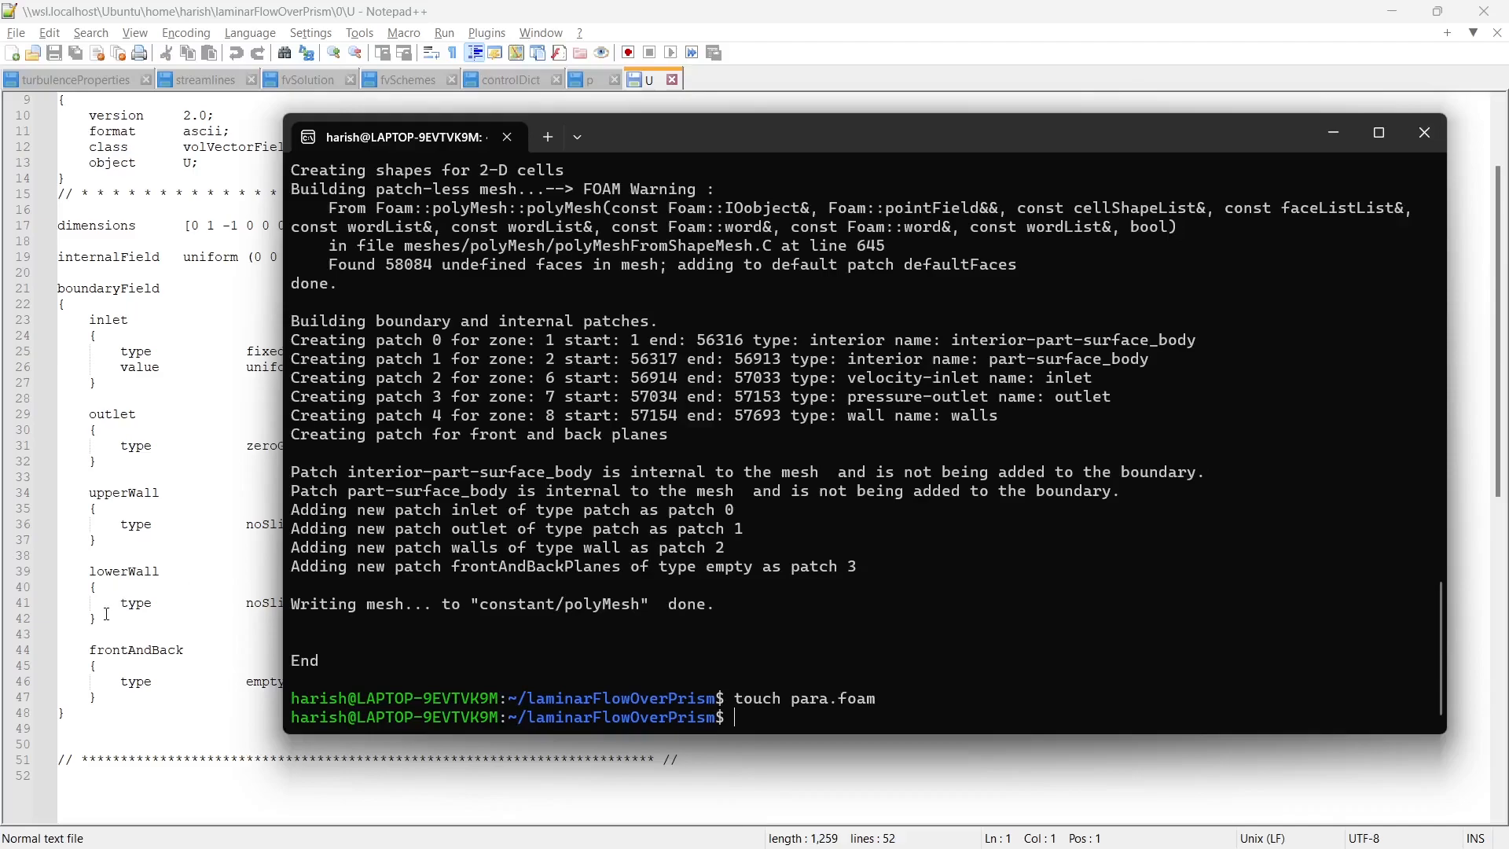
pyautogui.click(1333, 134)
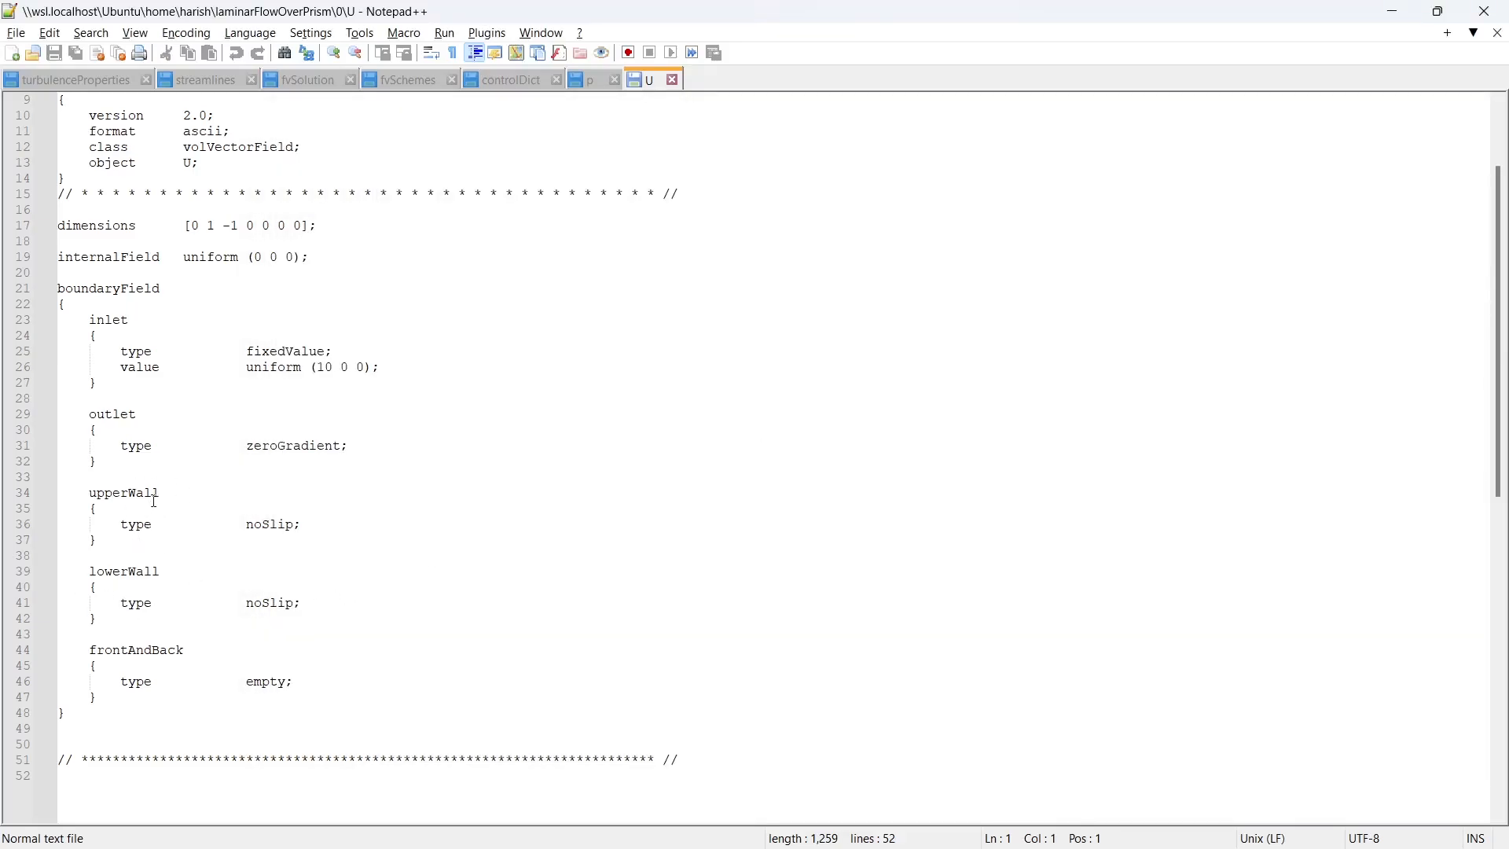
# Step: In U, delete the lowerWall block, rename upperWall to walls, set the inlet value to uniform (3e-4 0 0) and save
pyautogui.moveTo(101, 620); pyautogui.dragTo(51, 563)
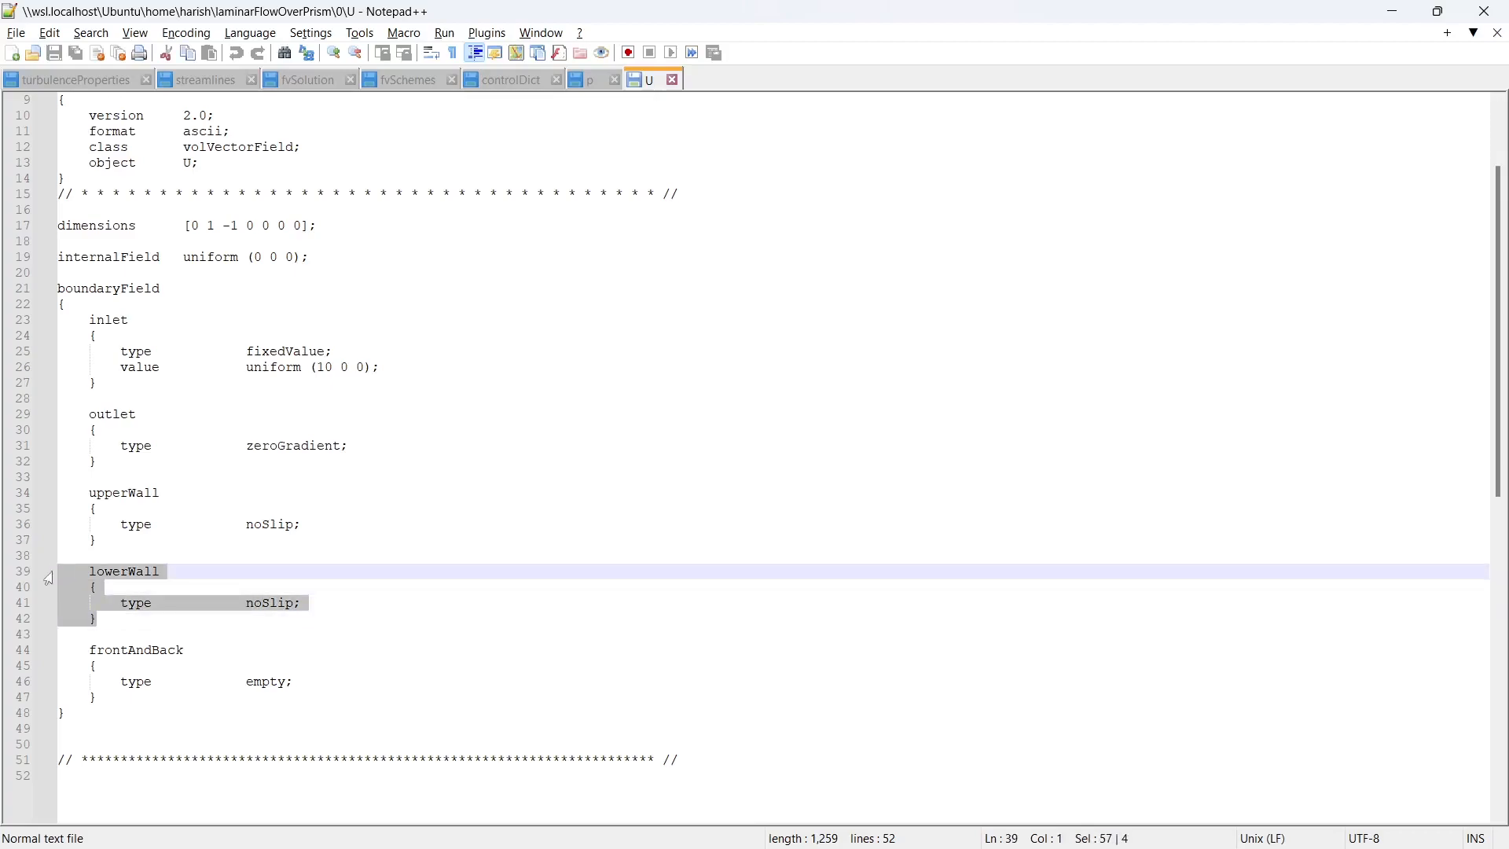
pyautogui.press('Delete')
pyautogui.moveTo(161, 493); pyautogui.dragTo(89, 492)
pyautogui.write('walls')
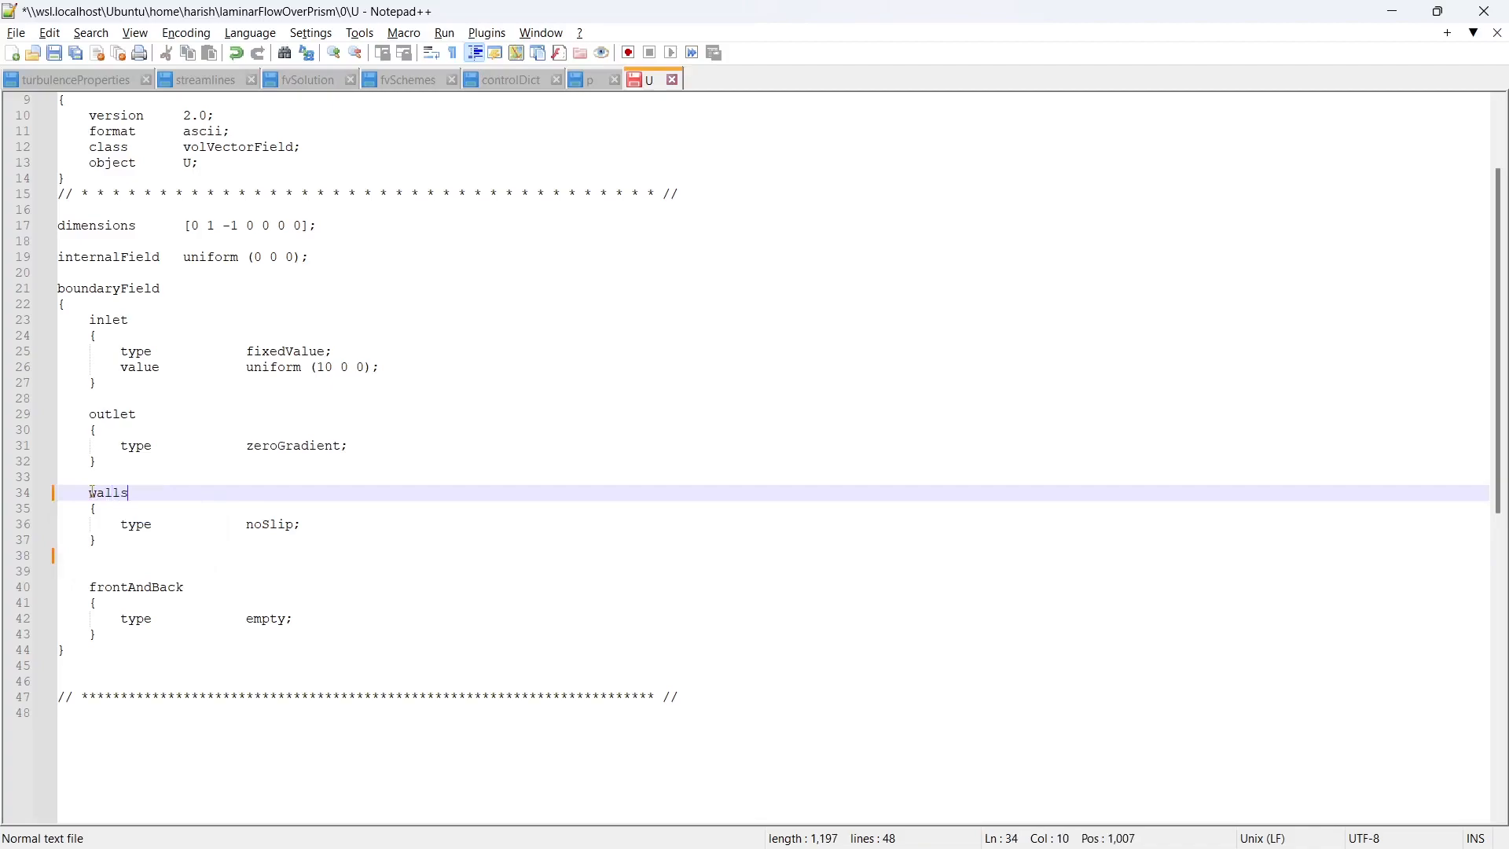
pyautogui.hotkey('ctrl', 's')
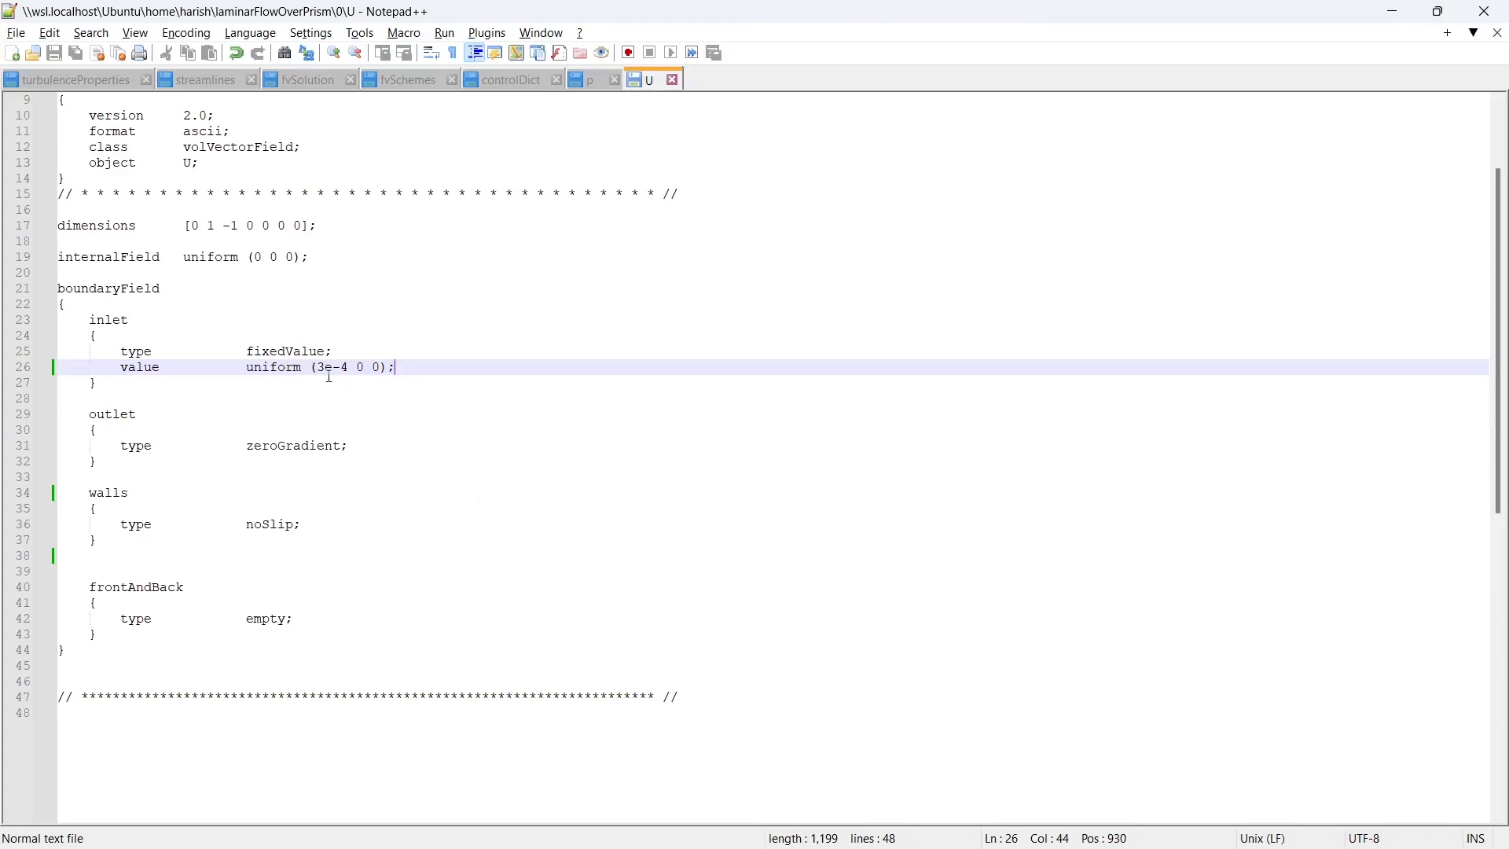
pyautogui.moveTo(348, 368); pyautogui.dragTo(319, 368)
pyautogui.click(416, 370)
# Step: In the p file, delete the lowerWall block and extra blank line, rename upperWall to walls and save
pyautogui.hotkey('ctrl', 'Tab')
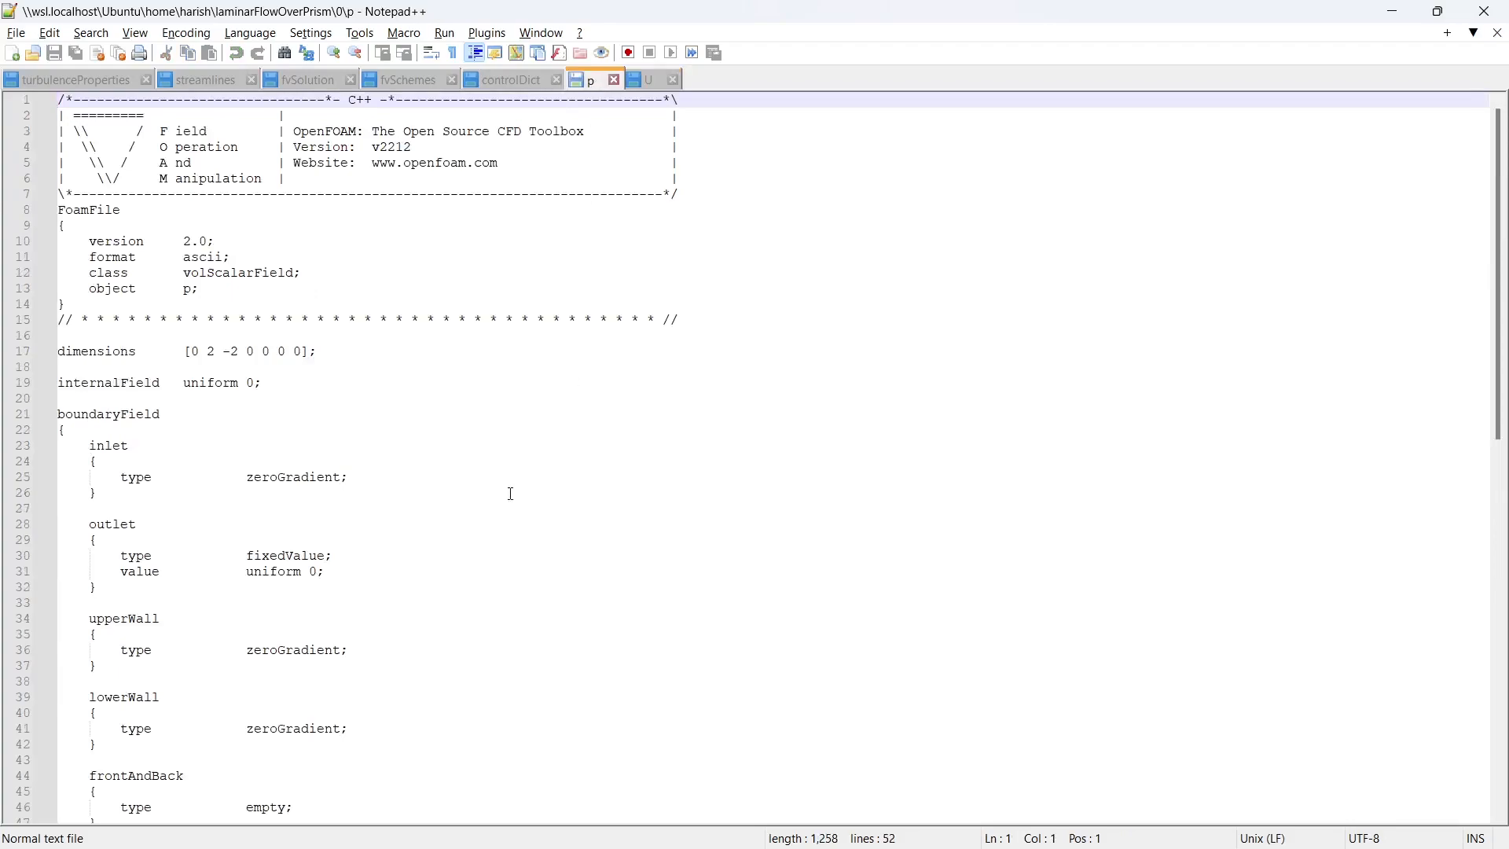
pyautogui.scroll(-5, 295, 471)
pyautogui.moveTo(95, 493); pyautogui.dragTo(30, 431)
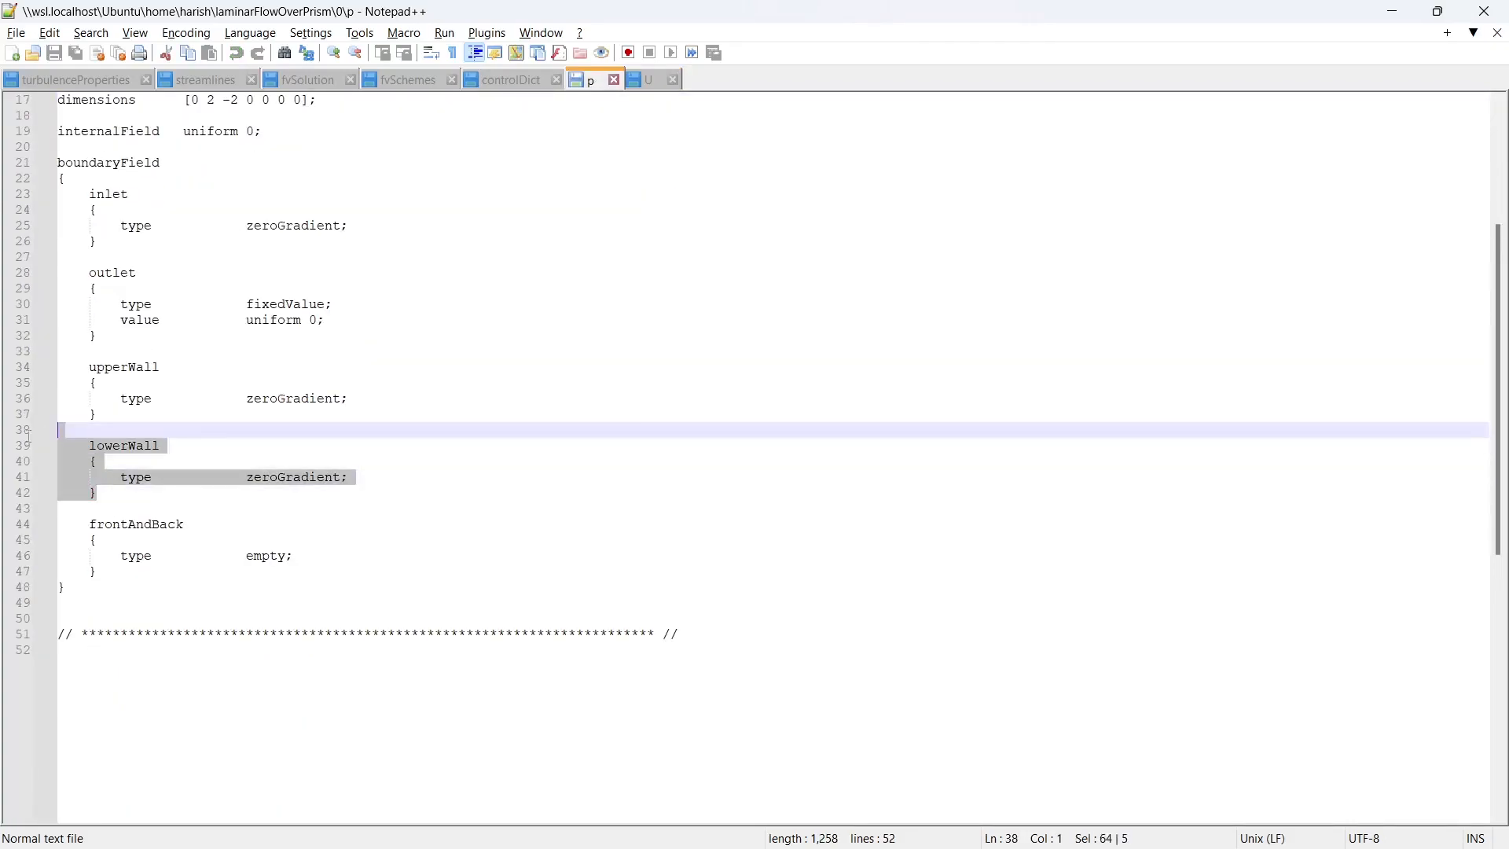
pyautogui.press('Delete')
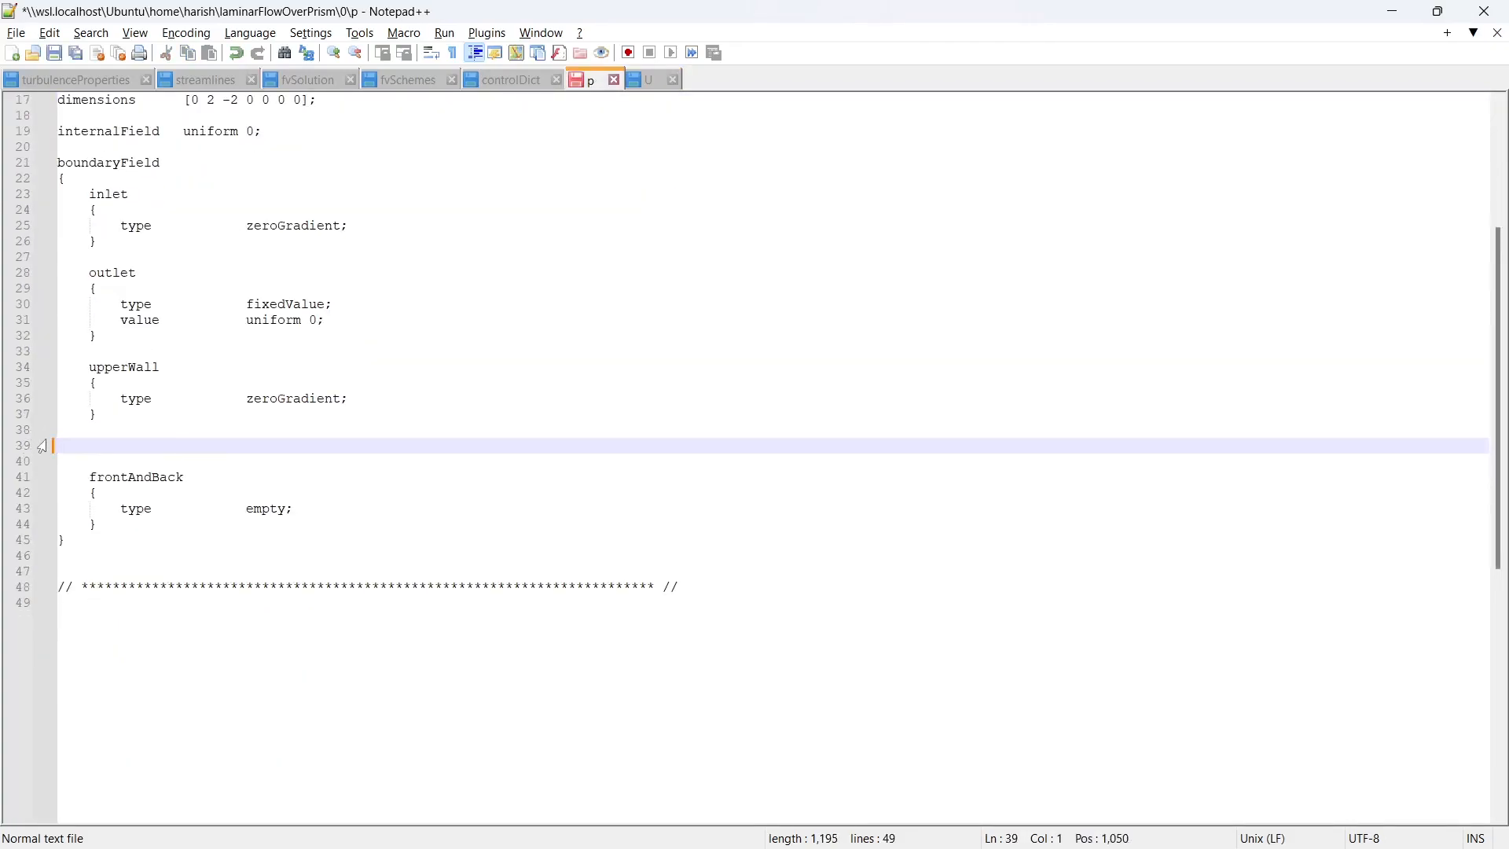
pyautogui.moveTo(161, 367); pyautogui.dragTo(89, 363)
pyautogui.write('walls')
pyautogui.hotkey('ctrl', 's')
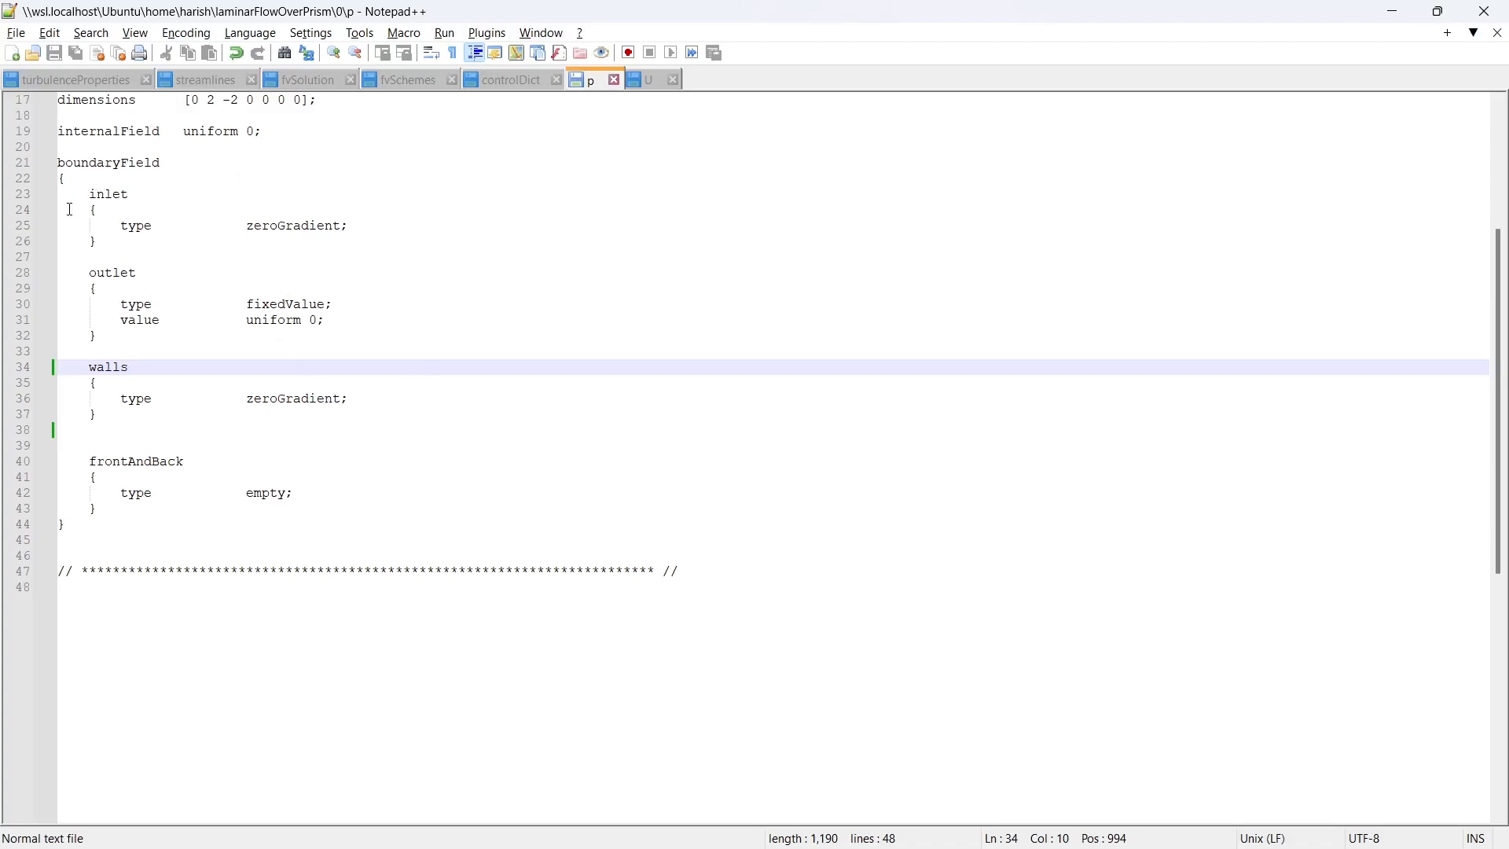
pyautogui.click(98, 434)
pyautogui.press('BackSpace')
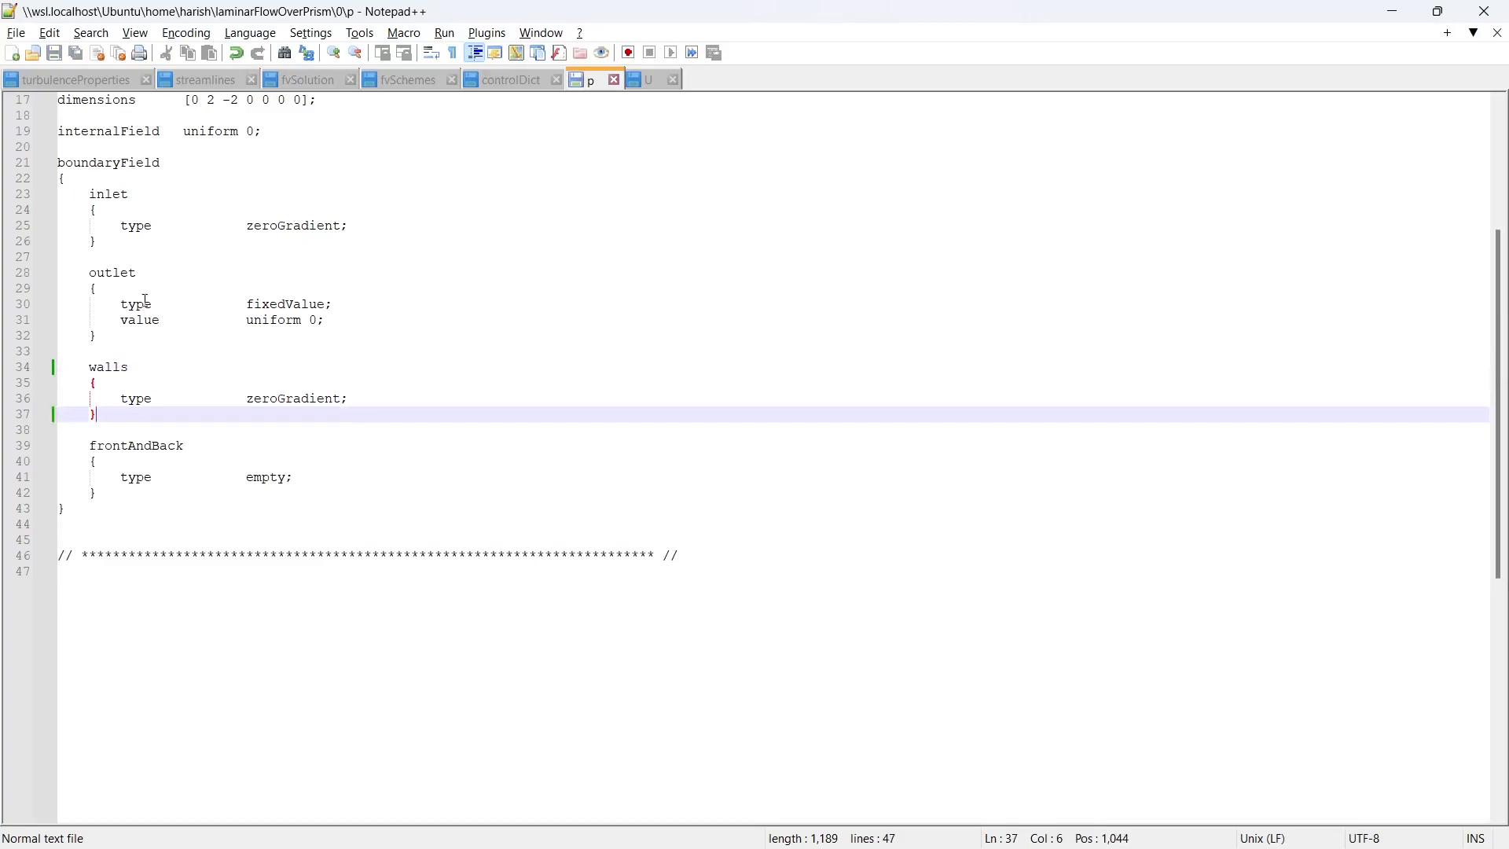
pyautogui.click(381, 332)
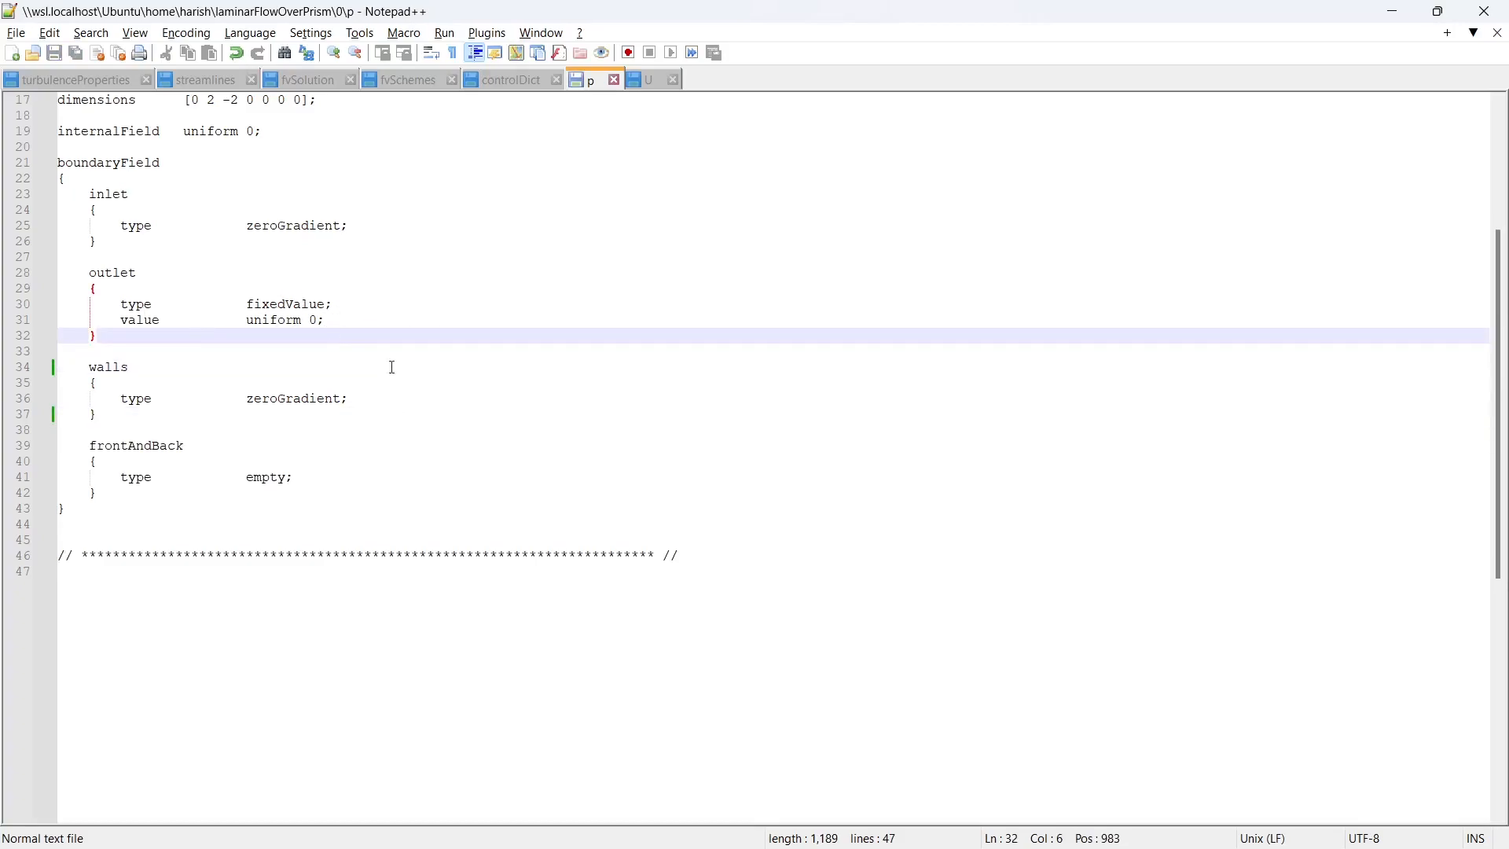
# Step: Review the contents of the case's 0, constant and system folders in File Explorer
pyautogui.hotkey('alt', 'Tab')
pyautogui.click(465, 334)
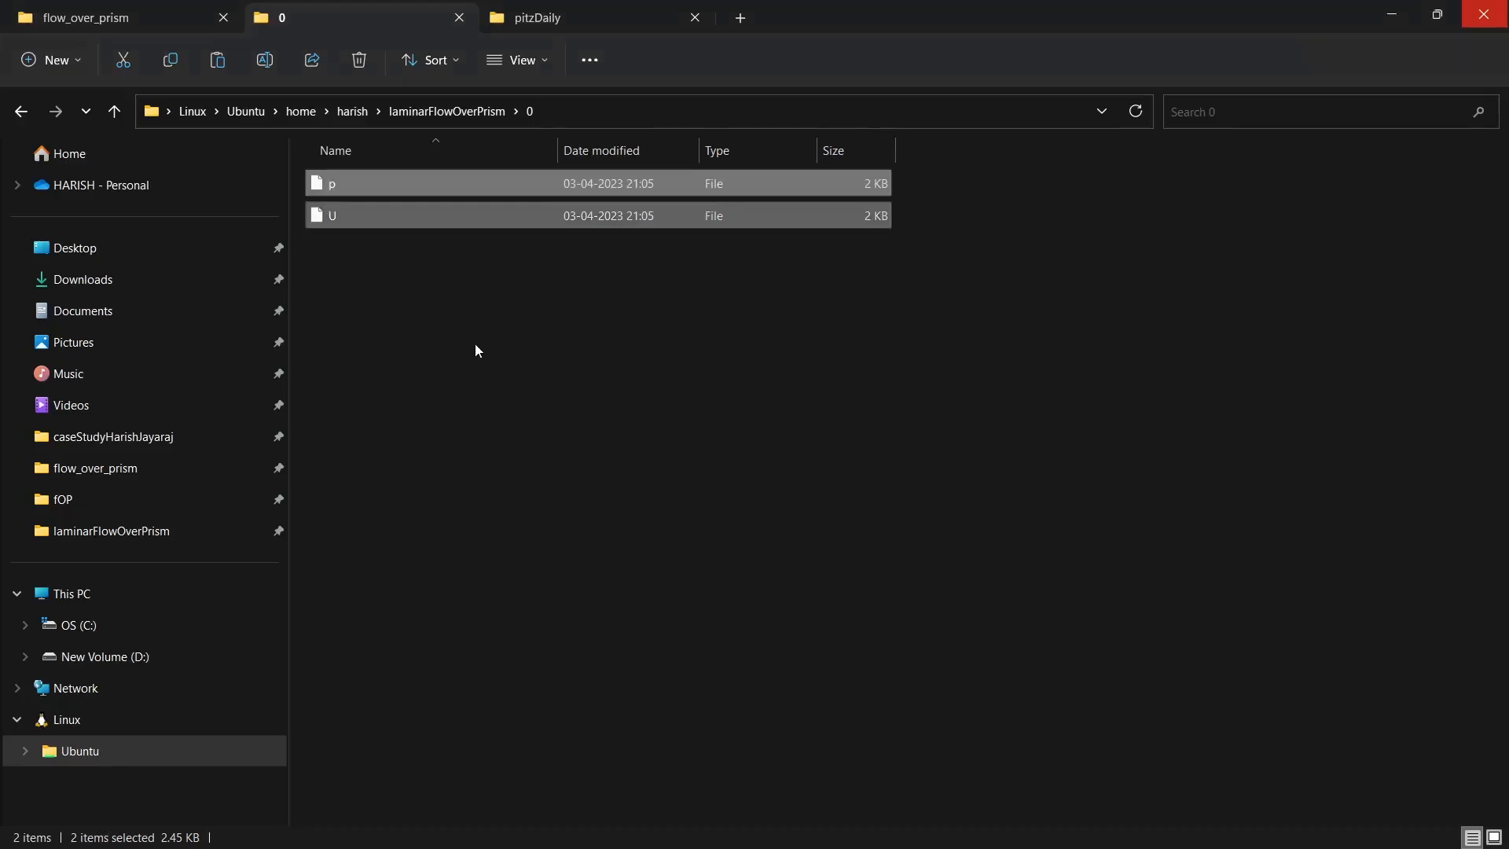
pyautogui.press('BackSpace')
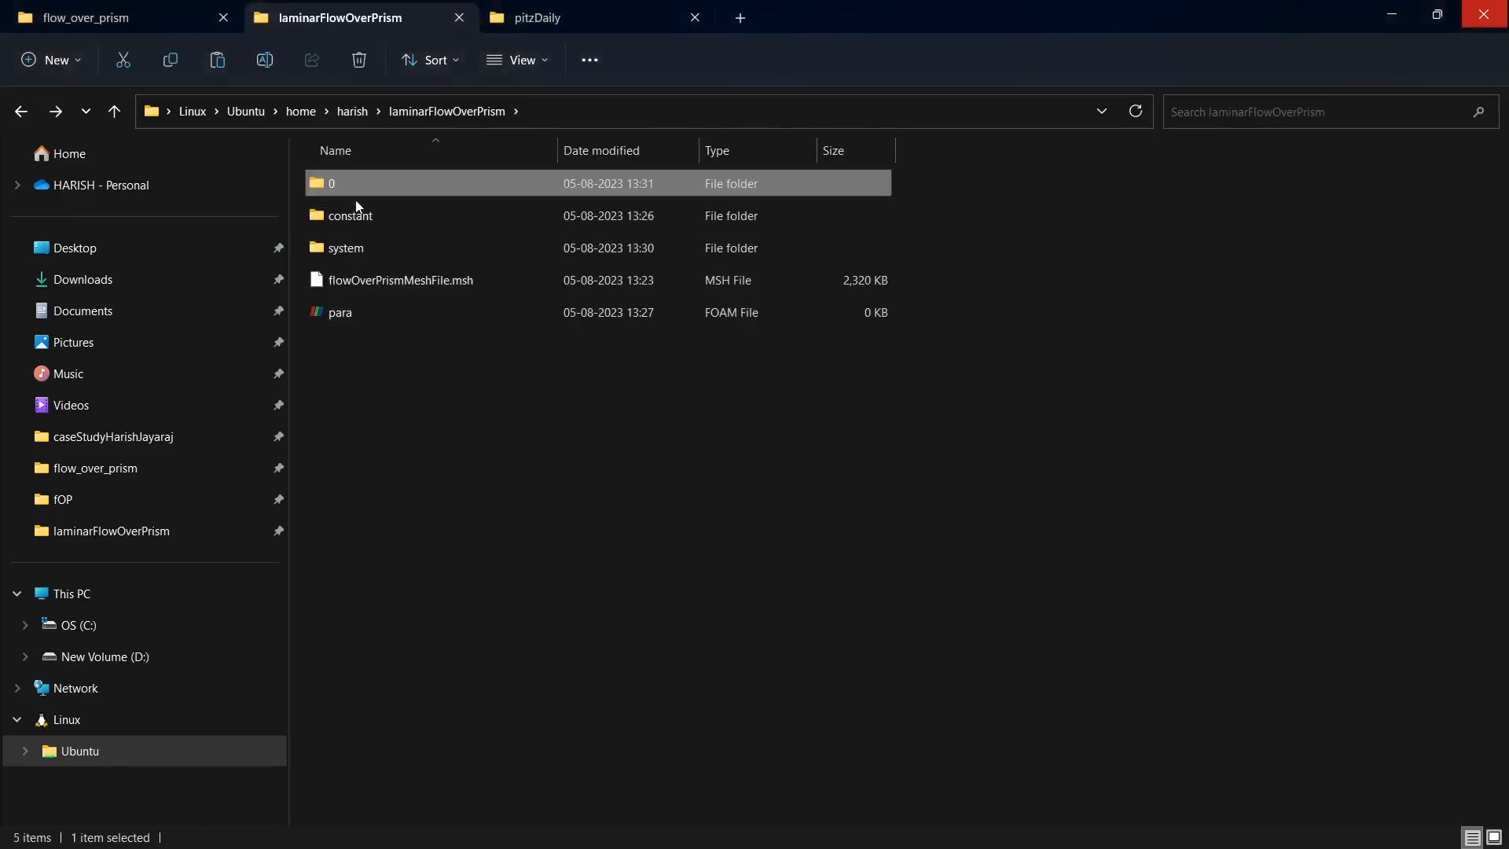
pyautogui.doubleClick(333, 182)
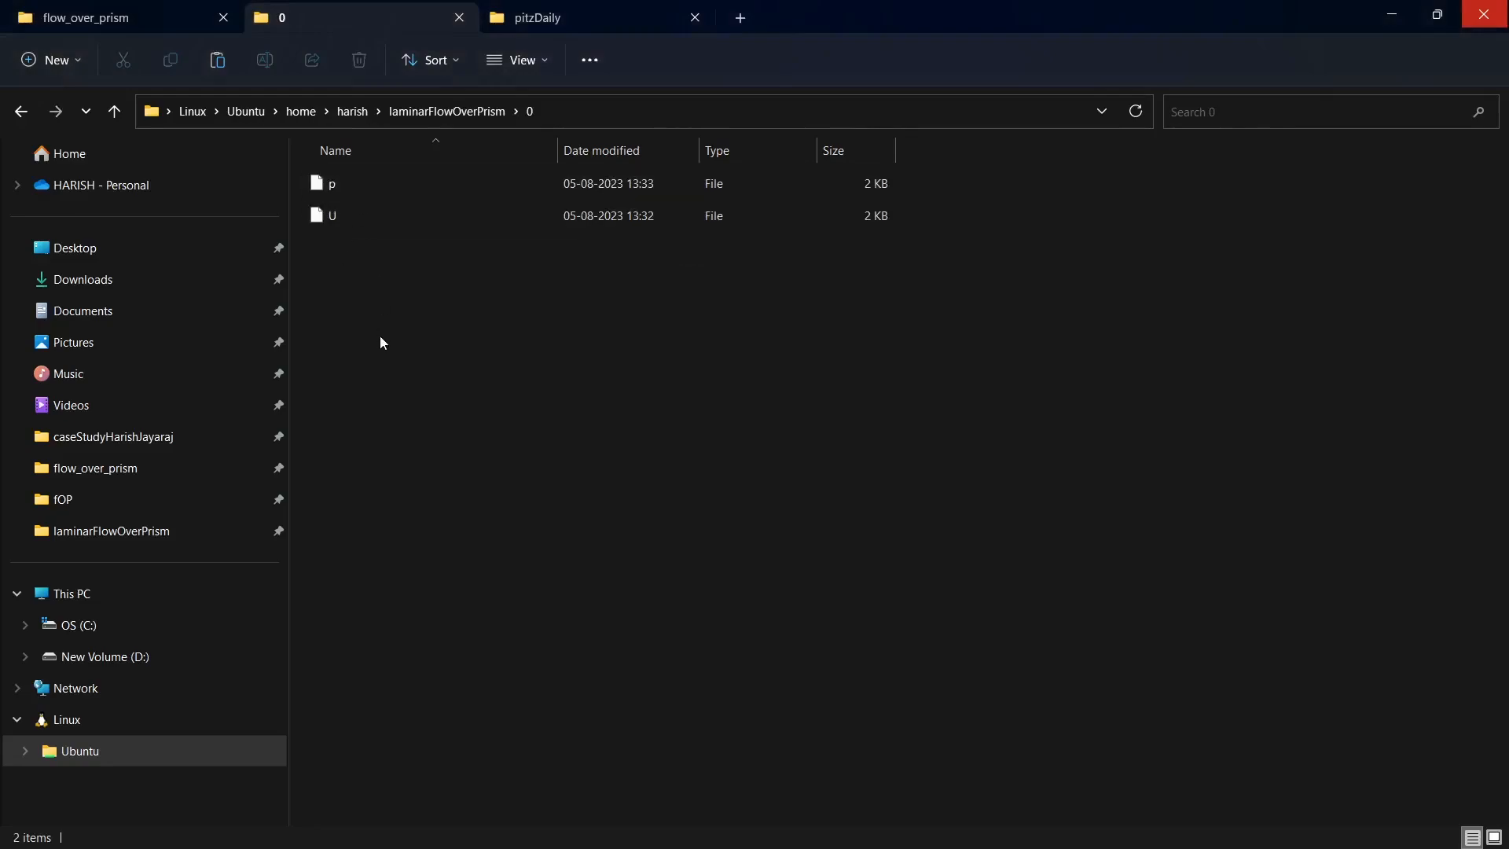
pyautogui.press('BackSpace')
pyautogui.doubleClick(341, 213)
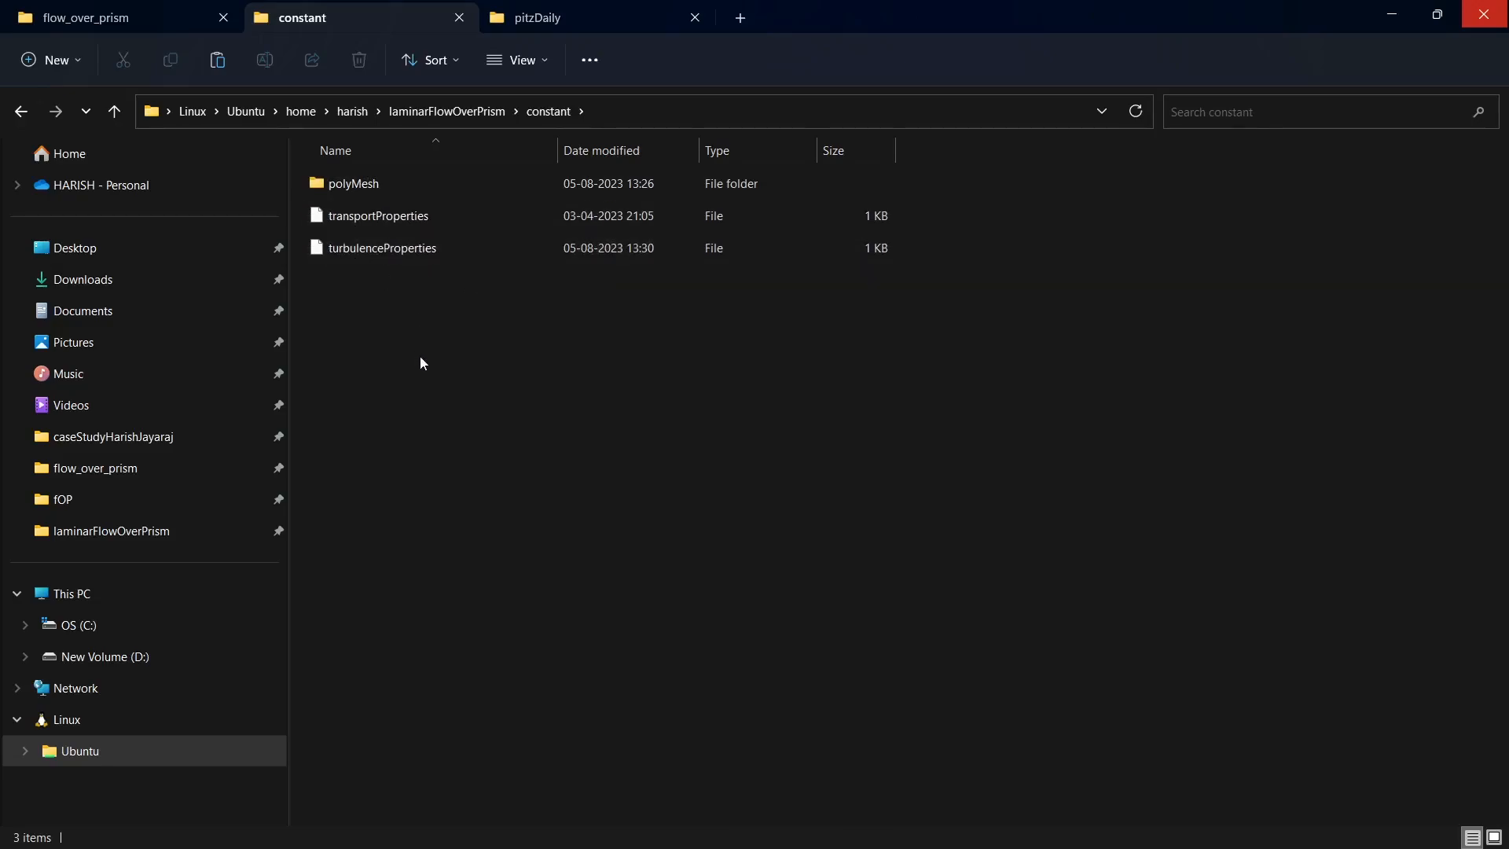
pyautogui.press('BackSpace')
pyautogui.doubleClick(343, 248)
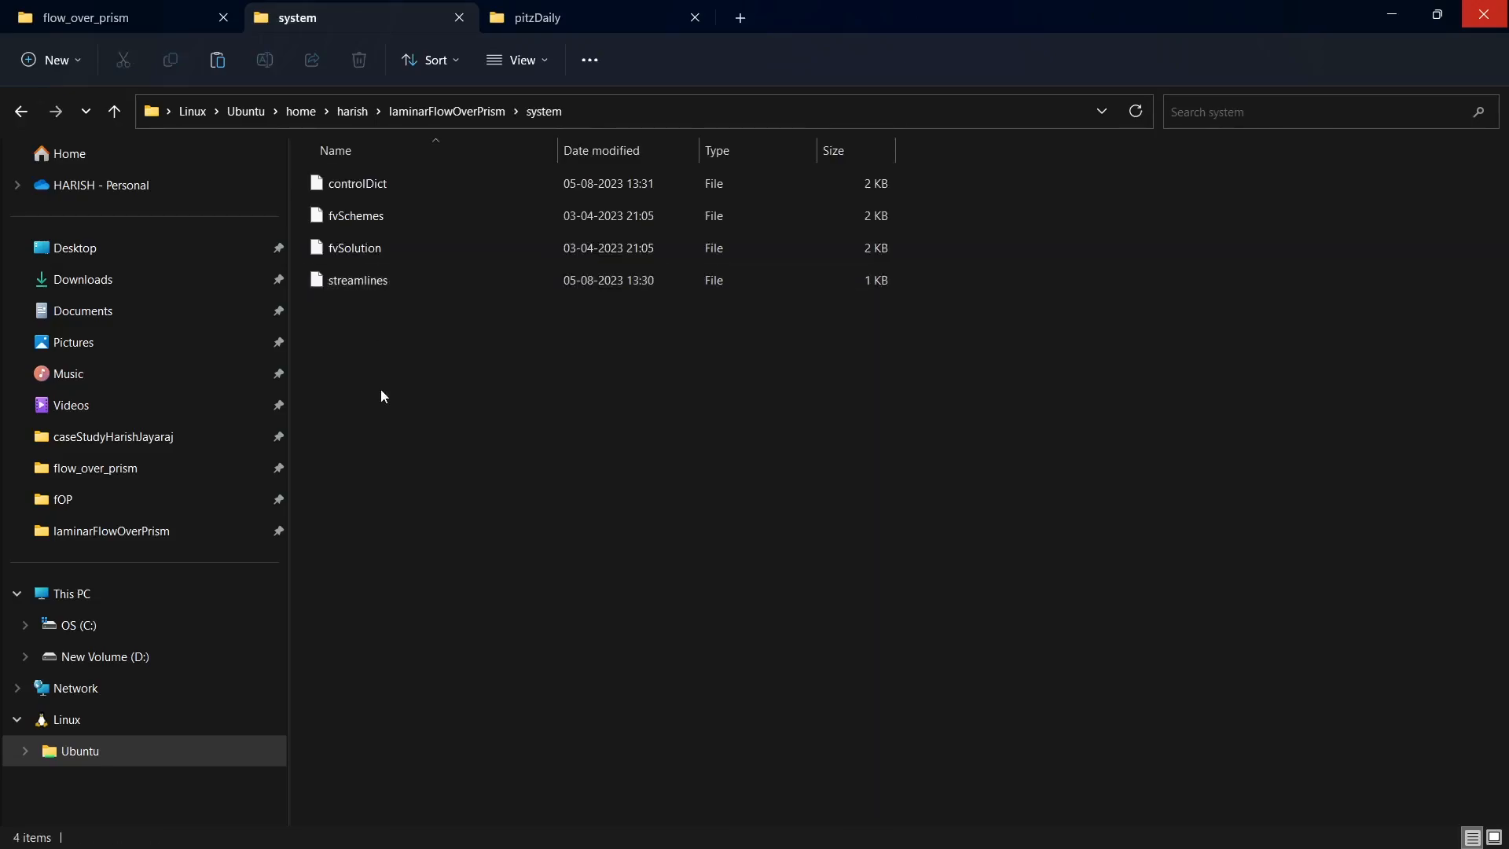
pyautogui.press('BackSpace')
pyautogui.click(452, 400)
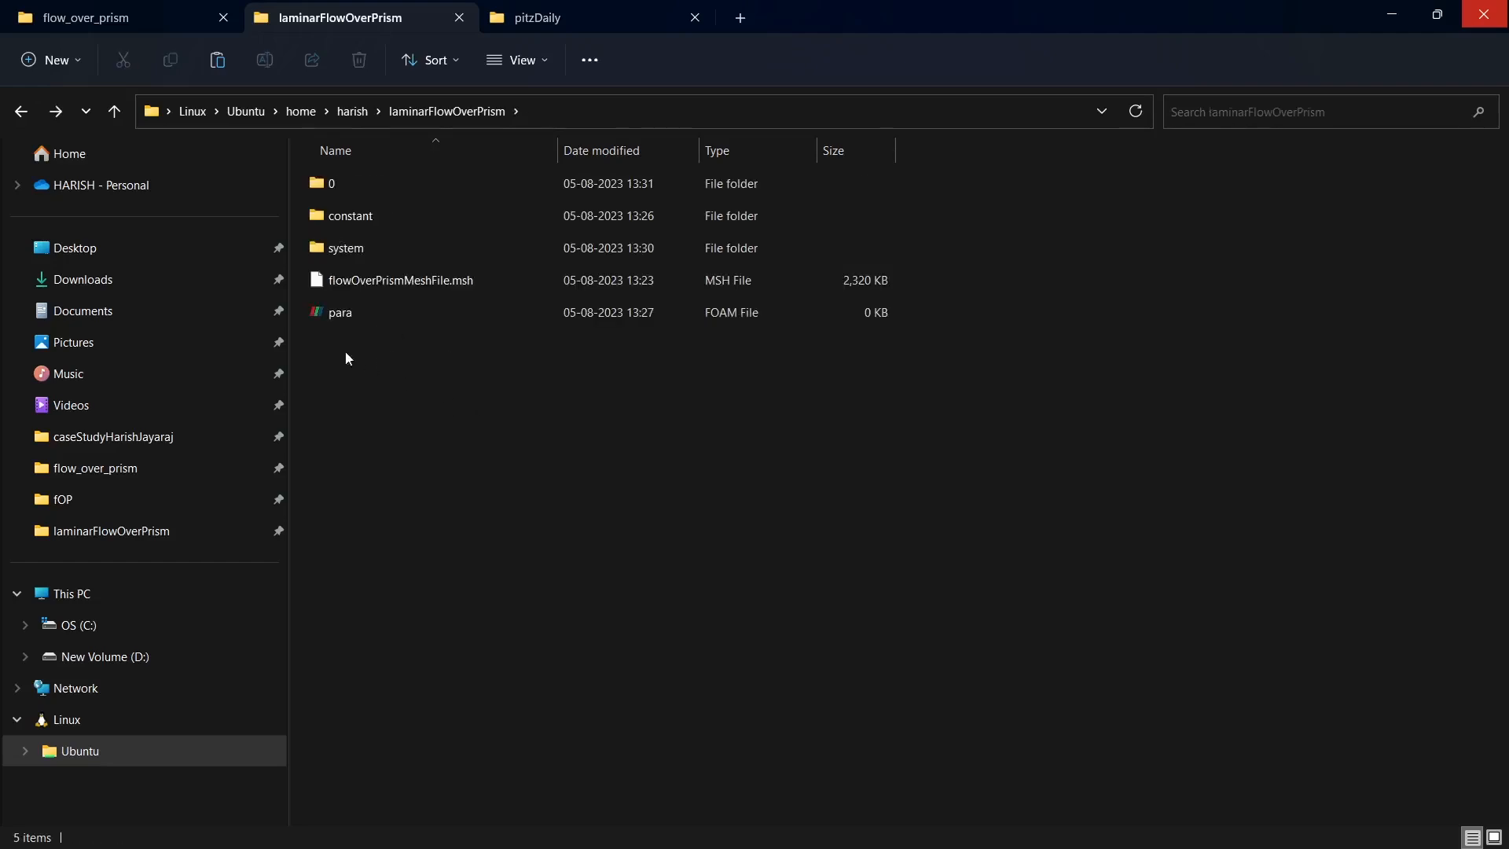
# Step: List the case folder in the terminal, run simpleFoam and check the solver output for convergence
pyautogui.hotkey('alt', 'Tab')
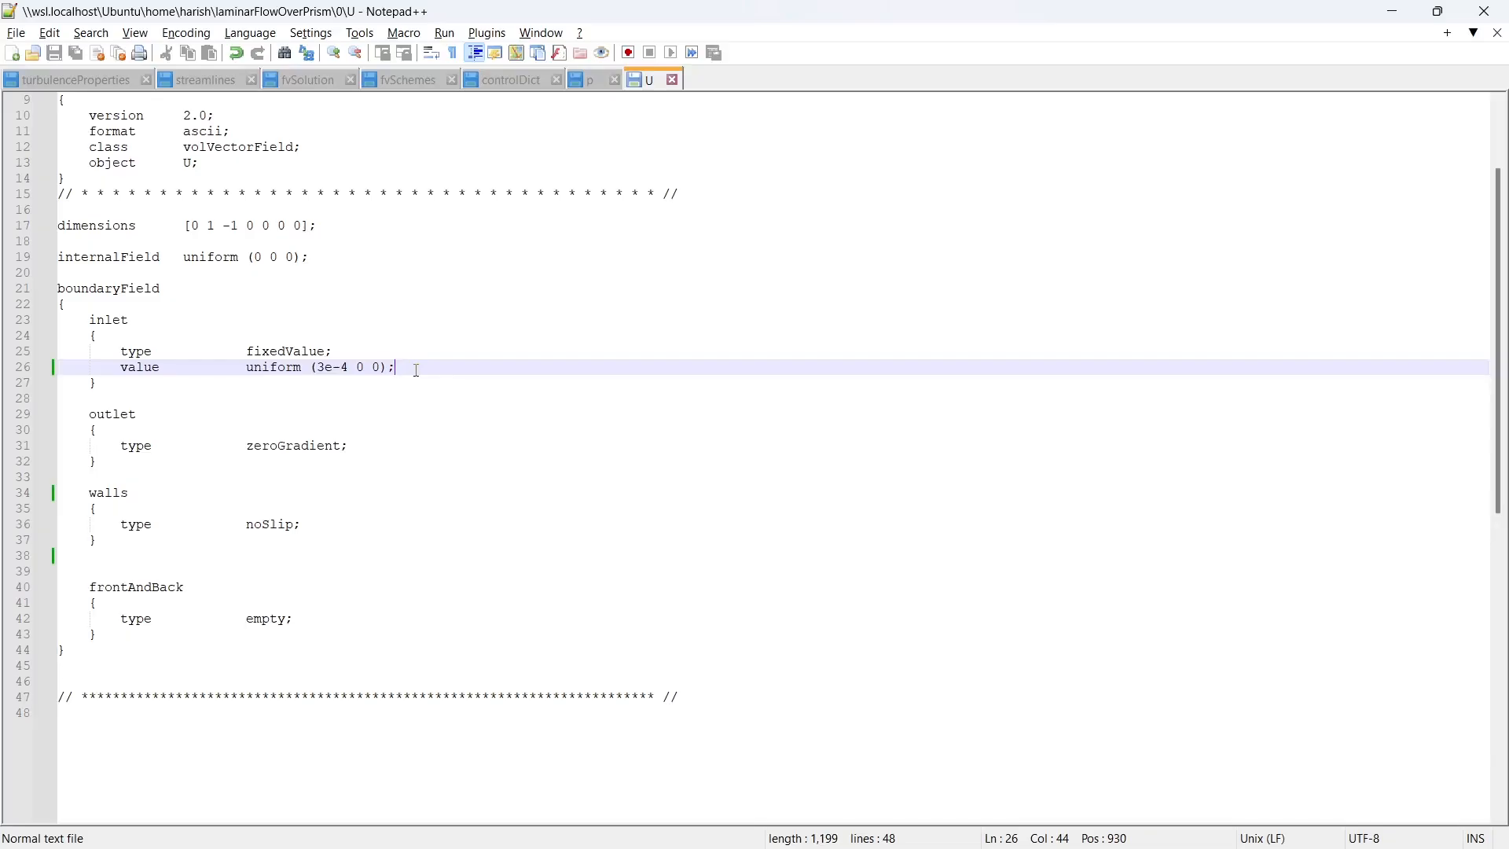
pyautogui.hotkey('alt', 'Tab')
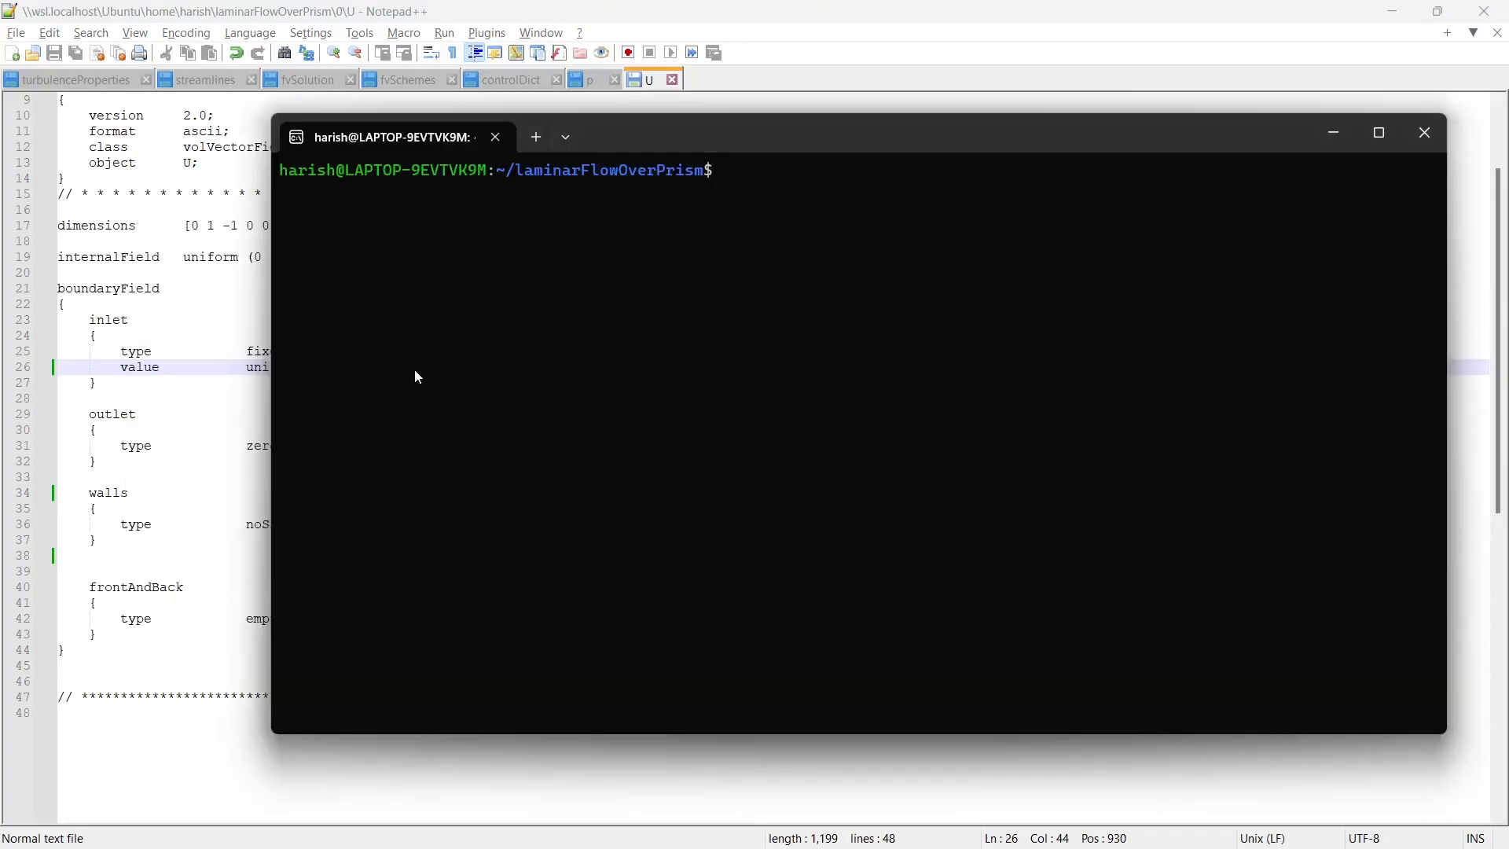
pyautogui.write('ls')
pyautogui.press('Return')
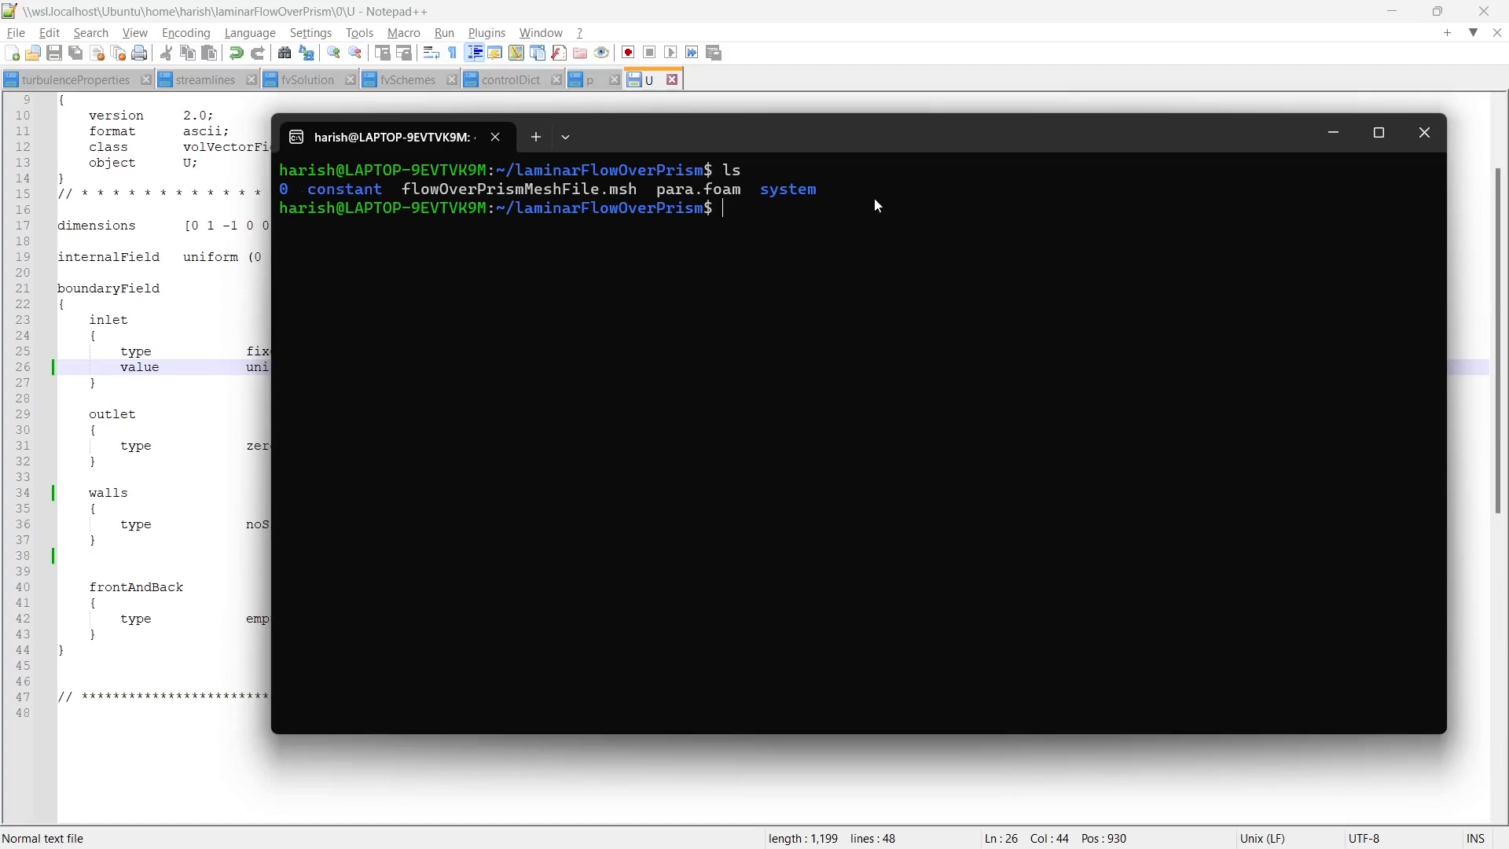
pyautogui.write('simpleFoam')
pyautogui.press('Return')
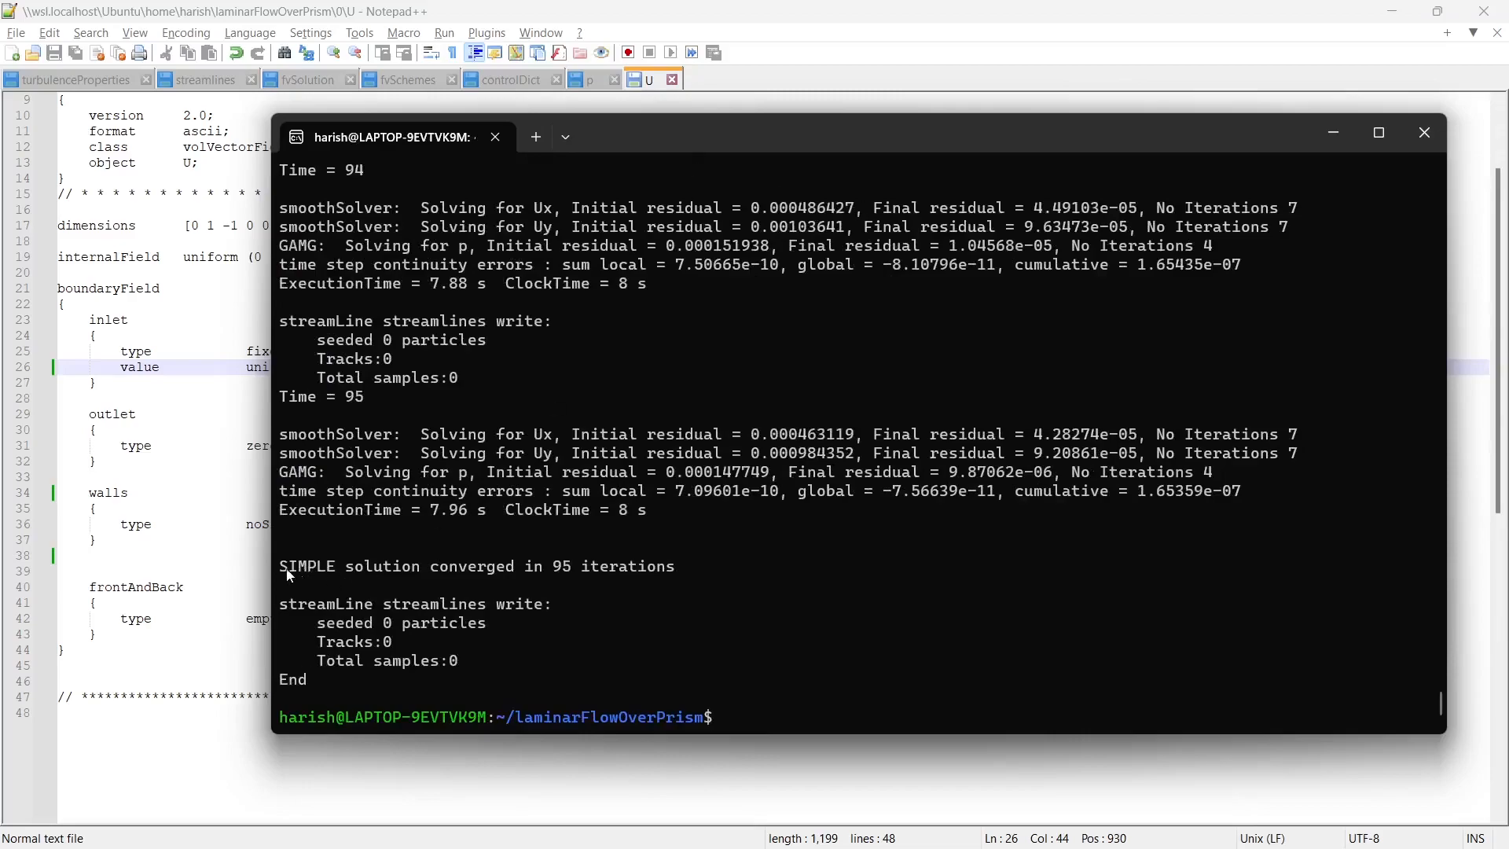
pyautogui.moveTo(281, 567); pyautogui.dragTo(681, 570)
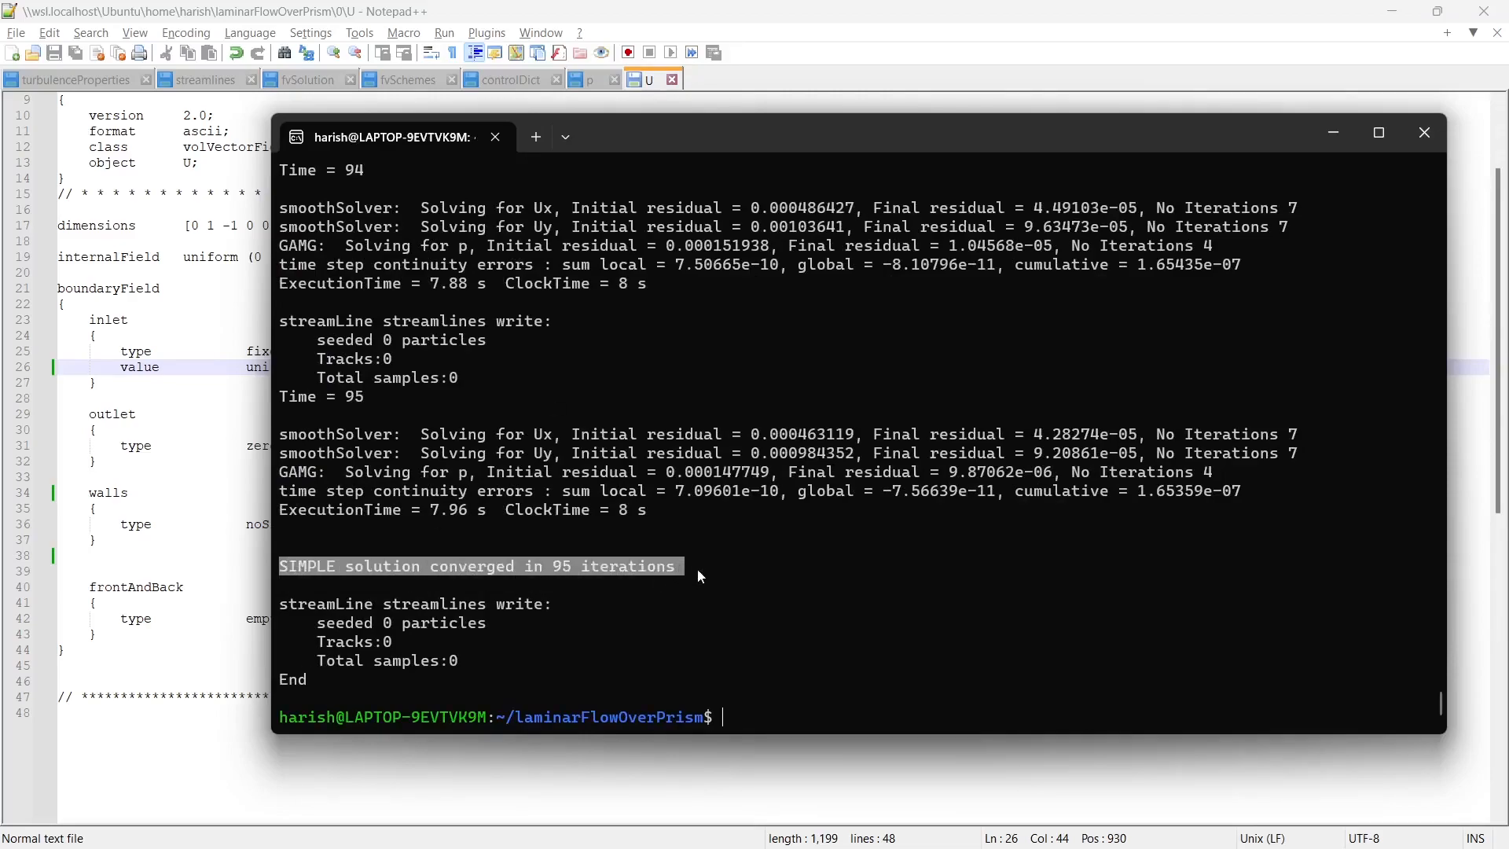
pyautogui.hotkey('ctrl', 'c')
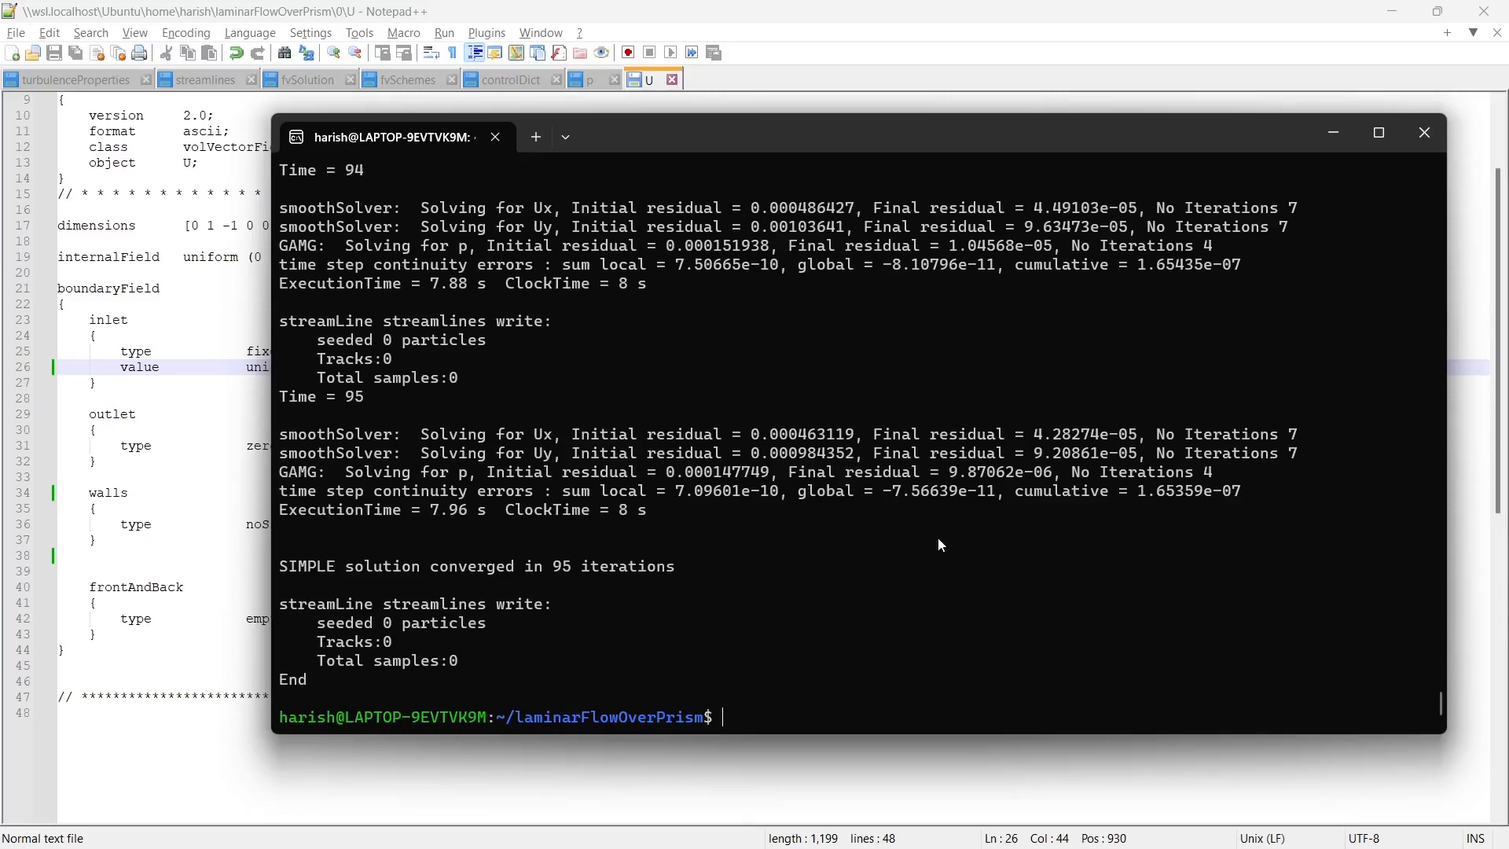
# Step: Switch to the laminarFlowOverPrism case folder in File Explorer, open the para file in ParaView and load its internalMesh region
pyautogui.hotkey('alt', 'Tab')
pyautogui.hotkey('alt', 'Tab')
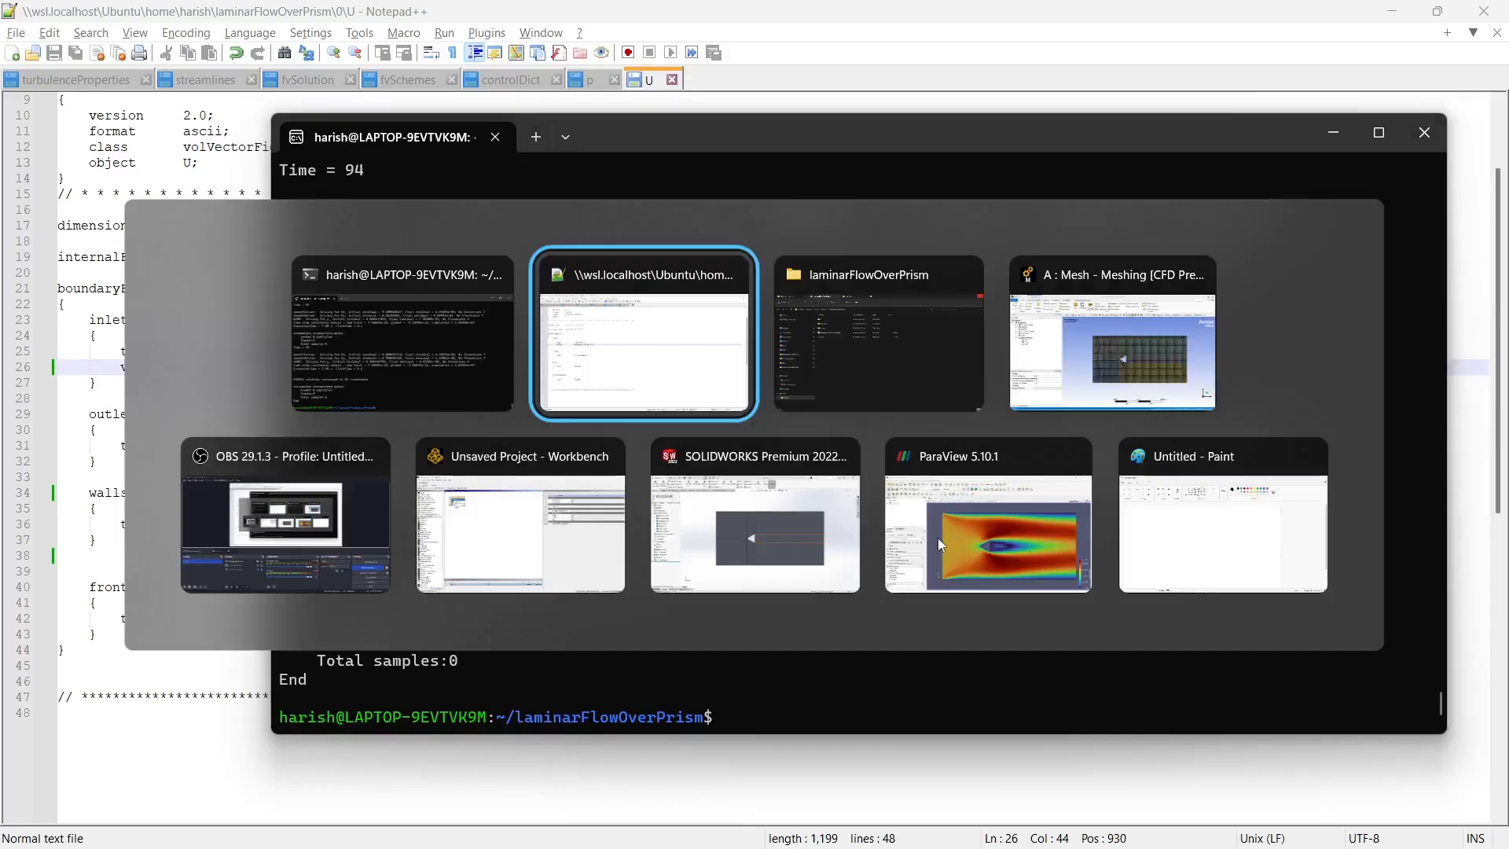
pyautogui.hotkey('alt', 'Left')
pyautogui.hotkey('alt', 'Right')
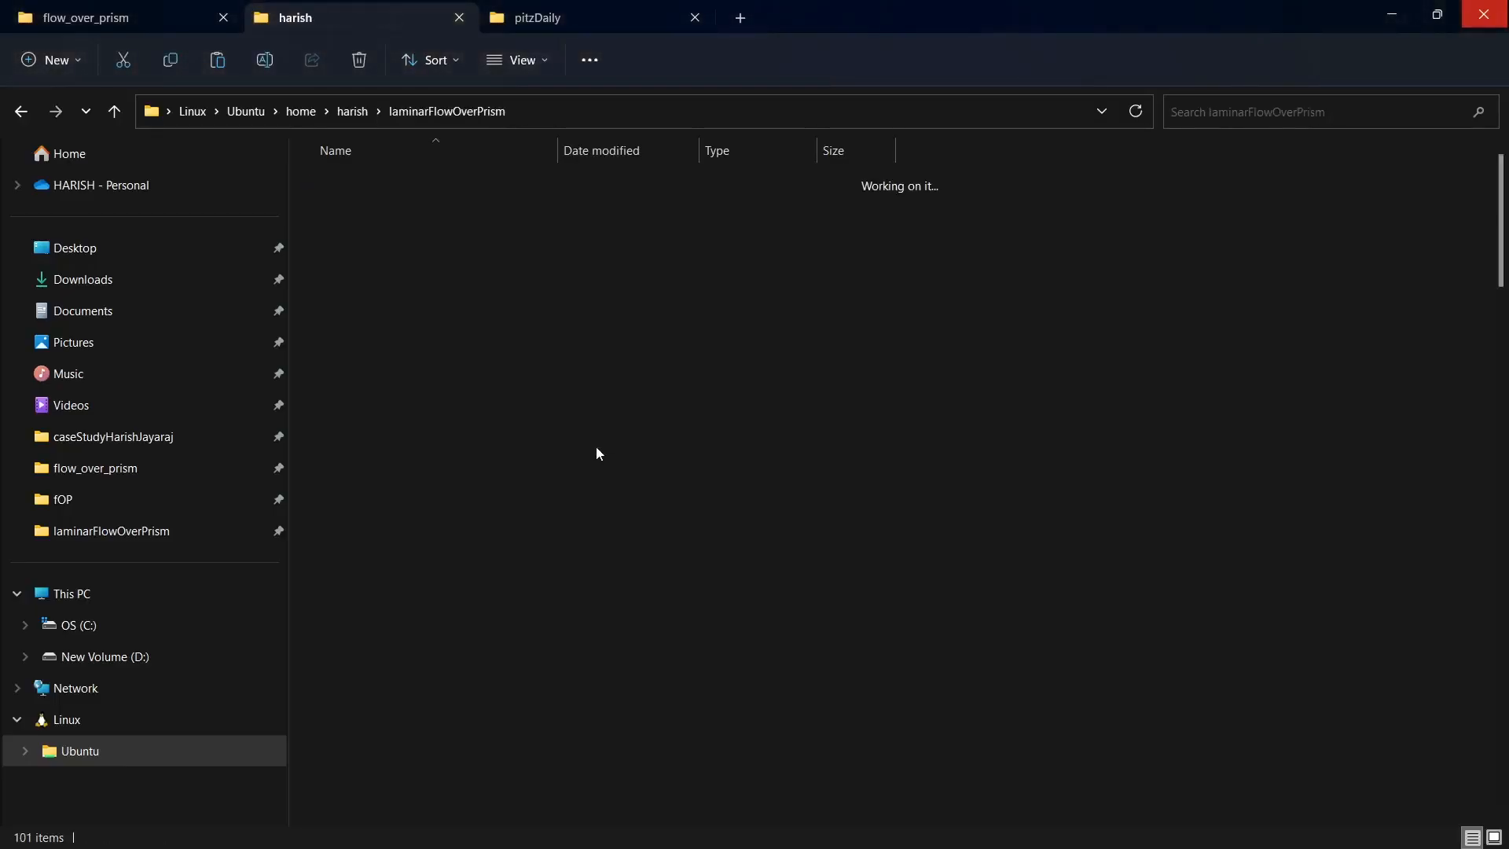
pyautogui.scroll(-10, 463, 388)
pyautogui.scroll(-15, 463, 393)
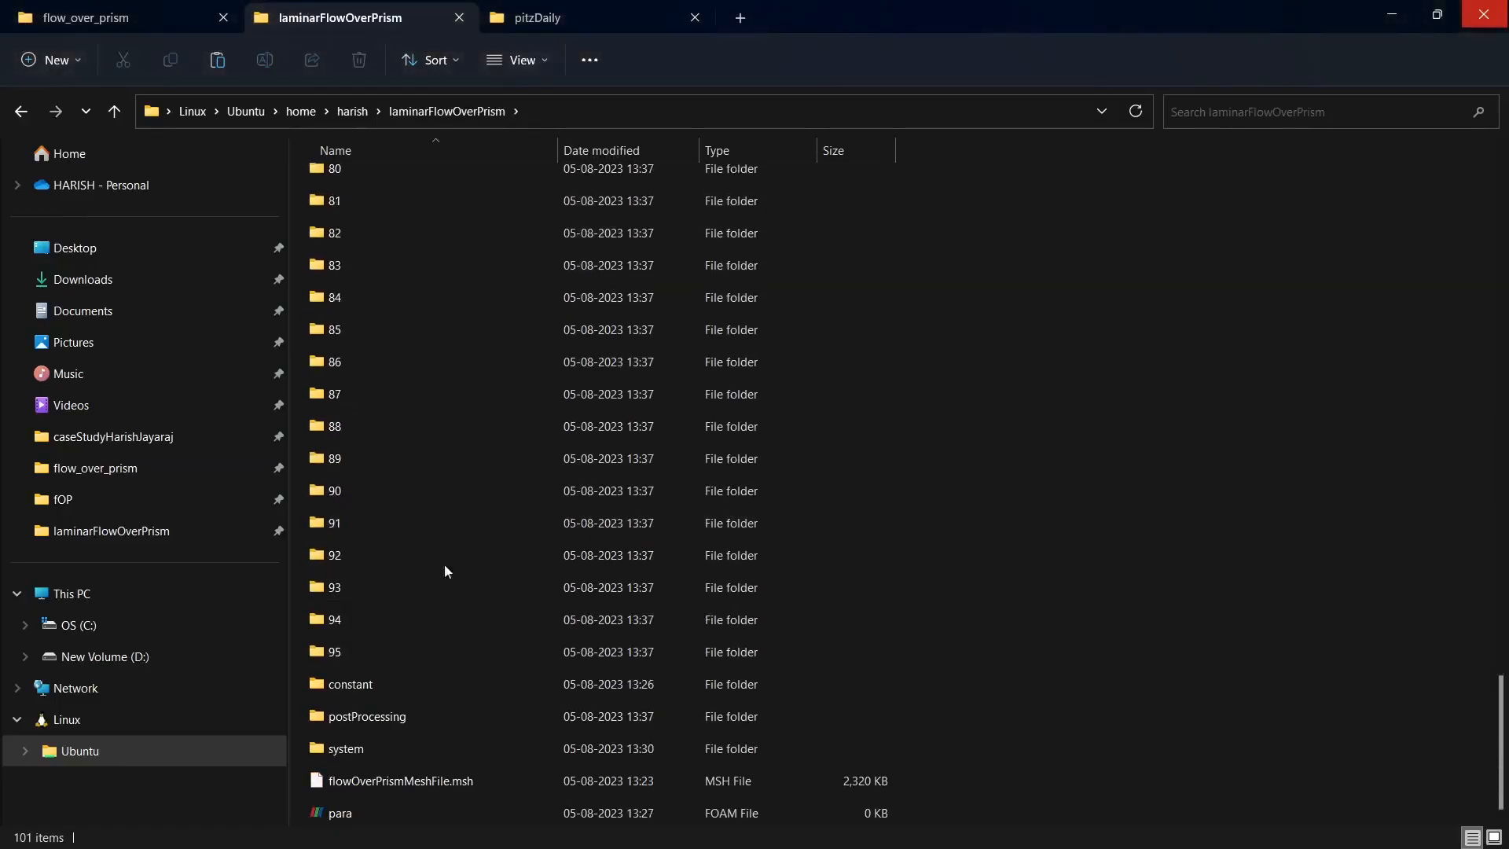
pyautogui.scroll(18, 487, 575)
pyautogui.scroll(8, 507, 463)
pyautogui.scroll(-20, 515, 582)
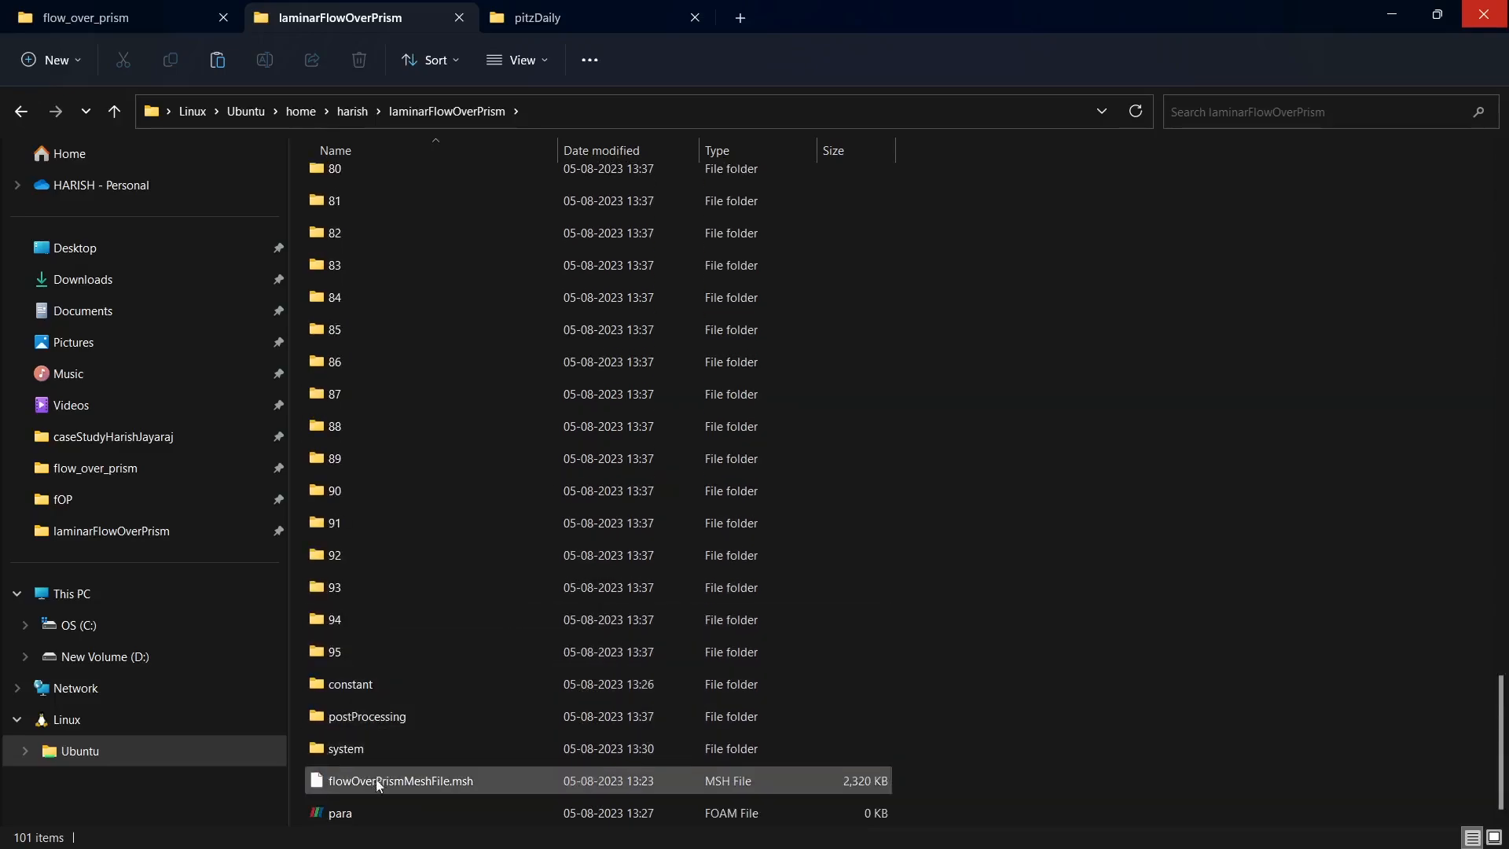
pyautogui.doubleClick(344, 814)
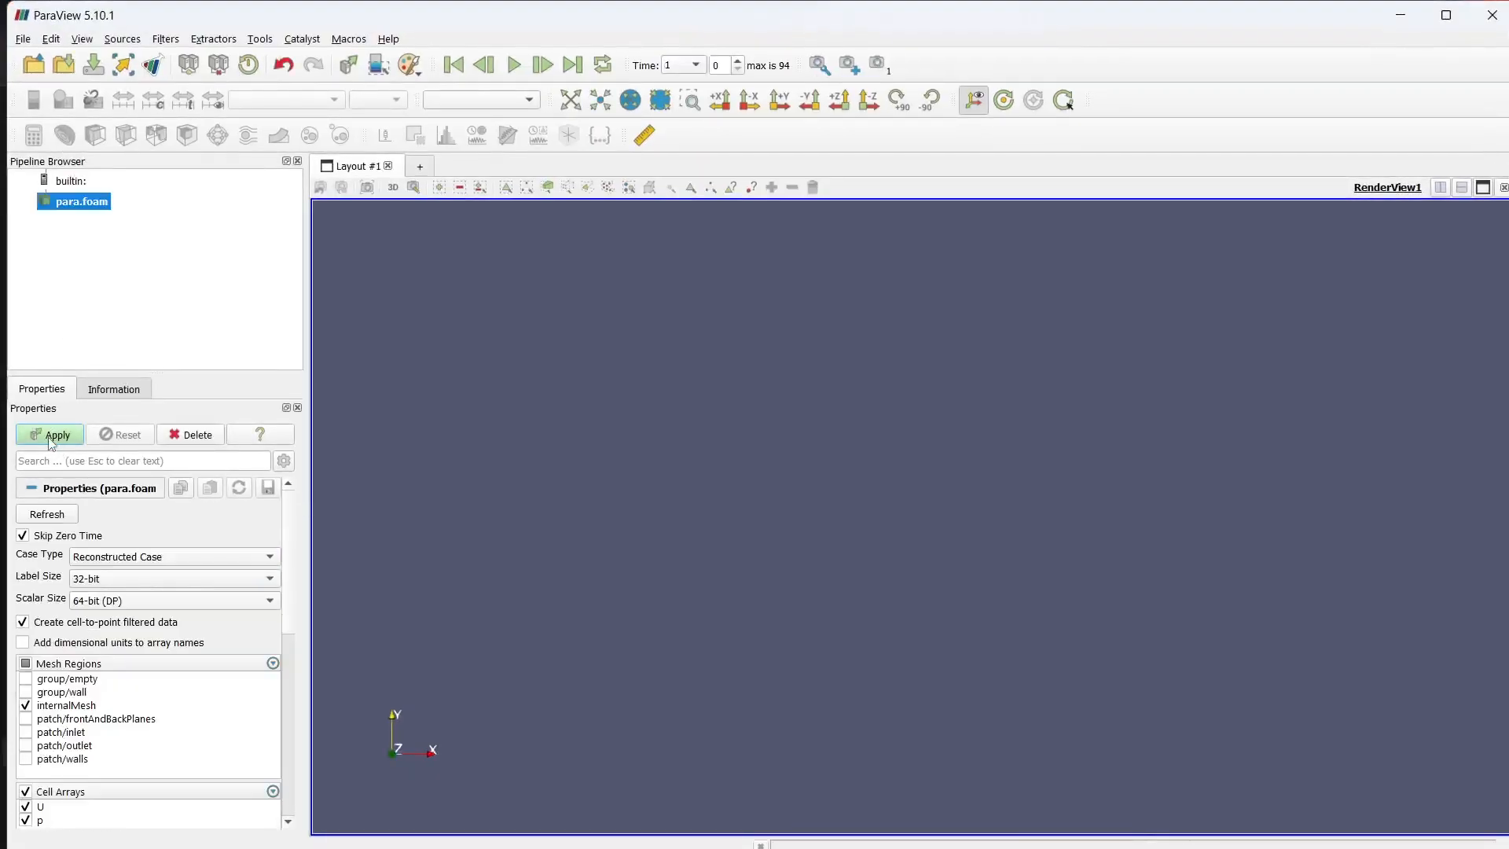
pyautogui.click(50, 437)
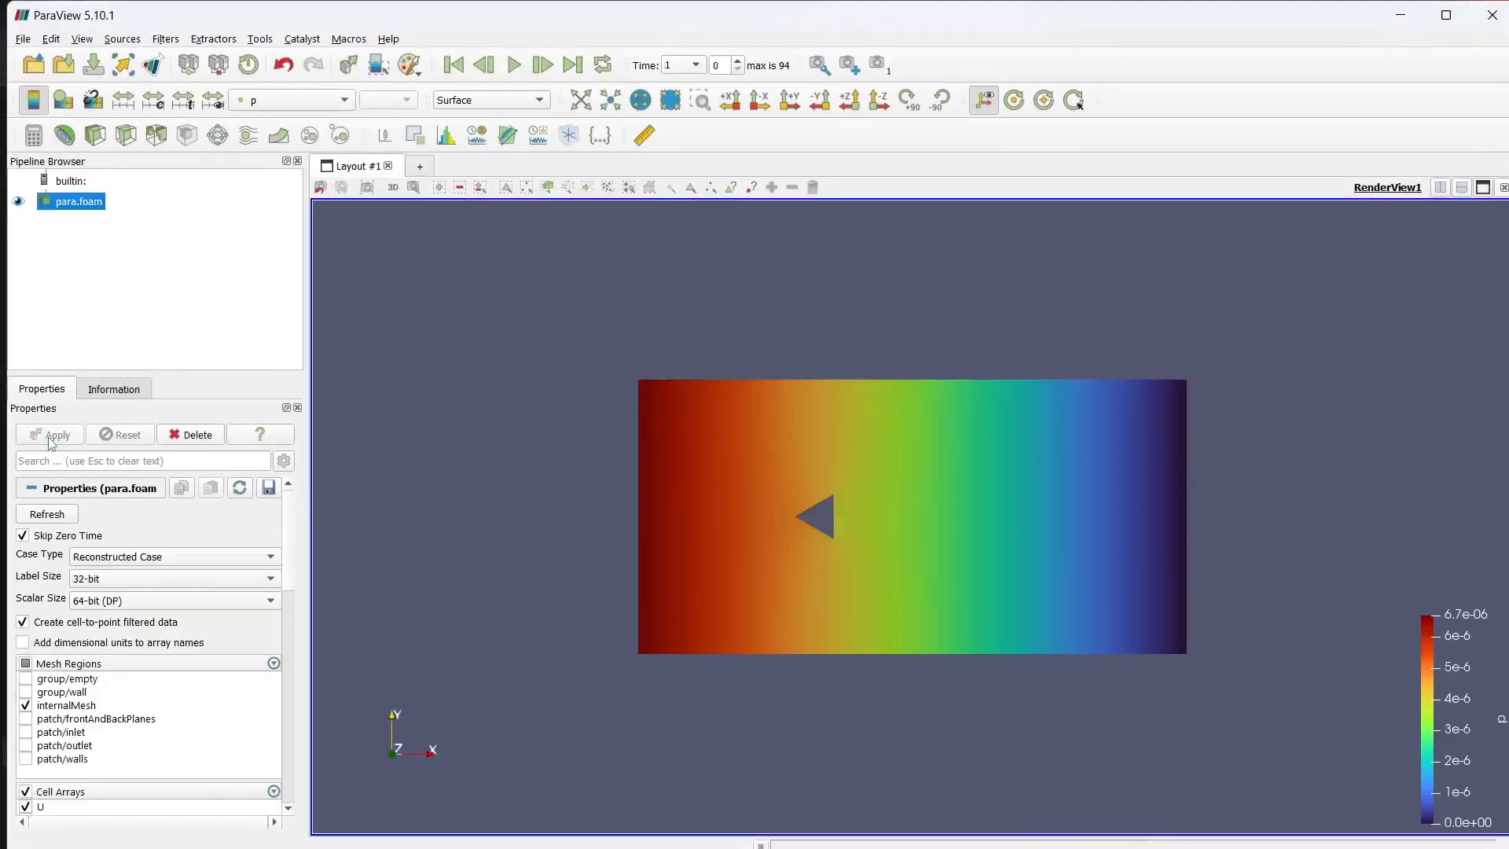
# Step: Colour the domain by cell pressure p at the last time step, rescale the colours to the visible data range and inspect the triangle
pyautogui.click(299, 102)
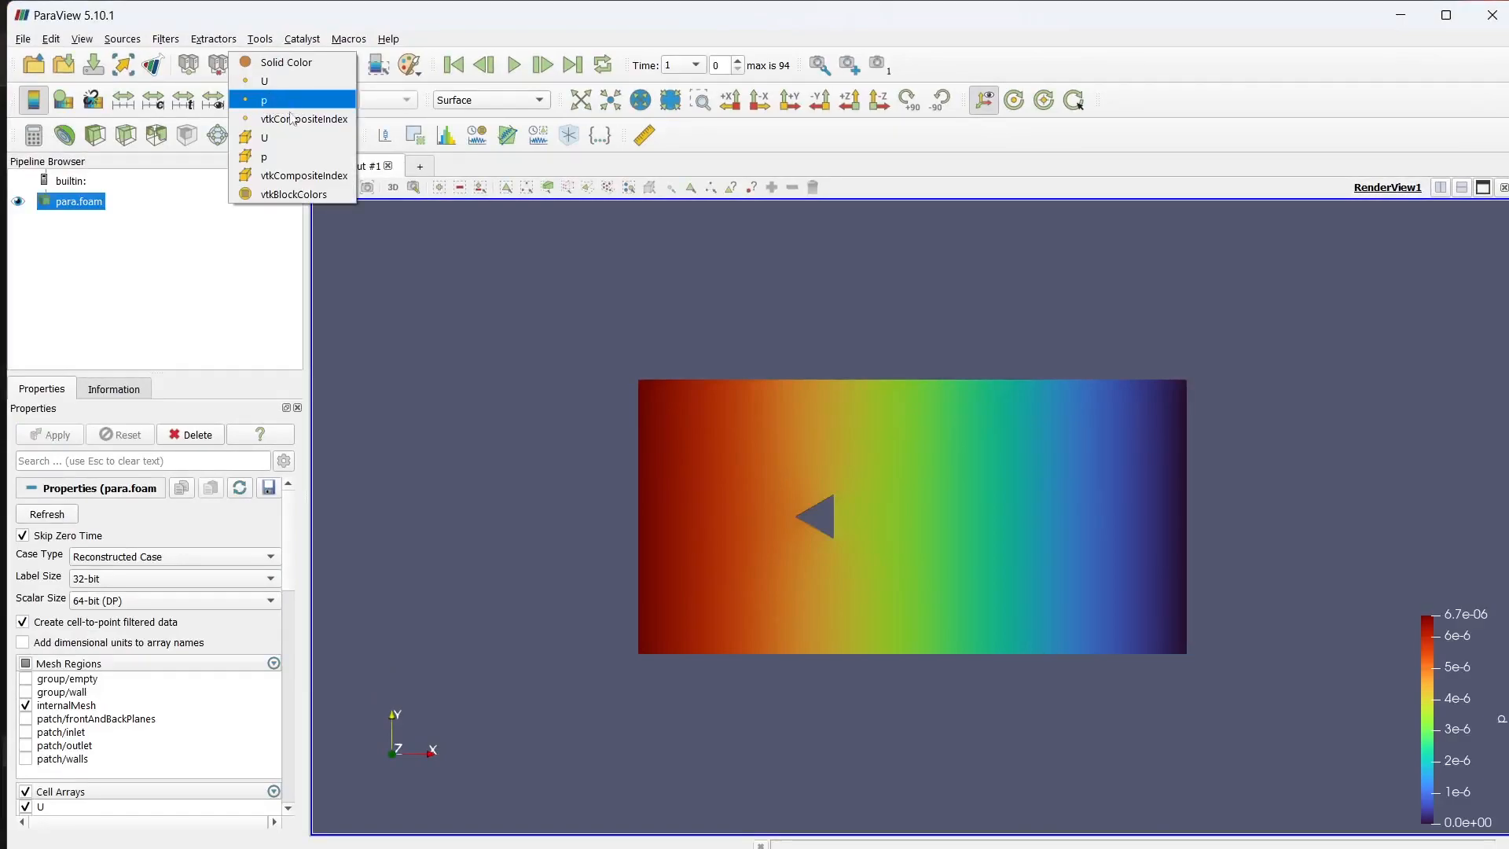
pyautogui.click(292, 158)
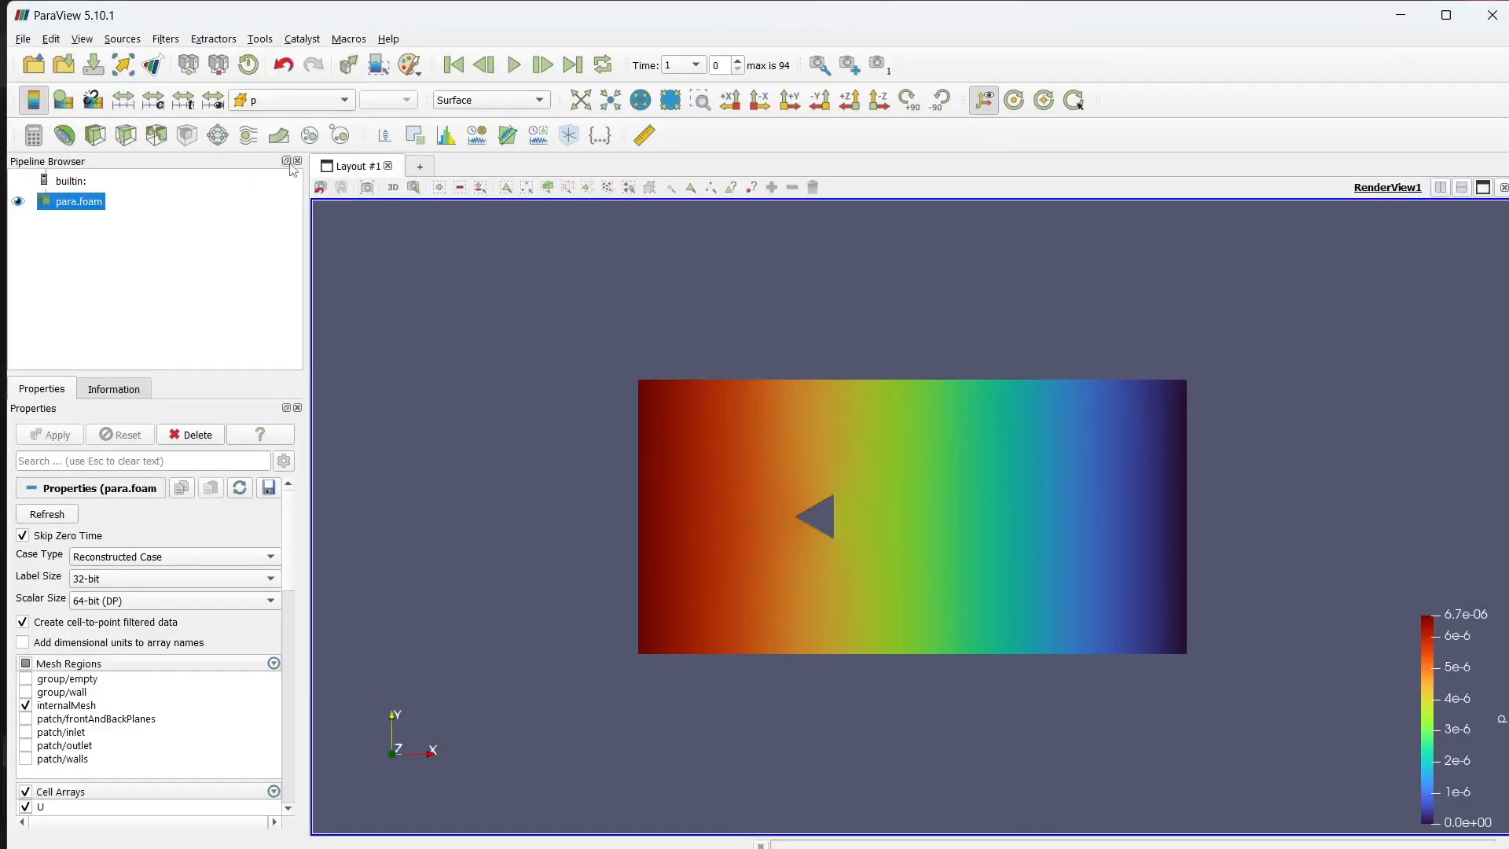
pyautogui.click(578, 70)
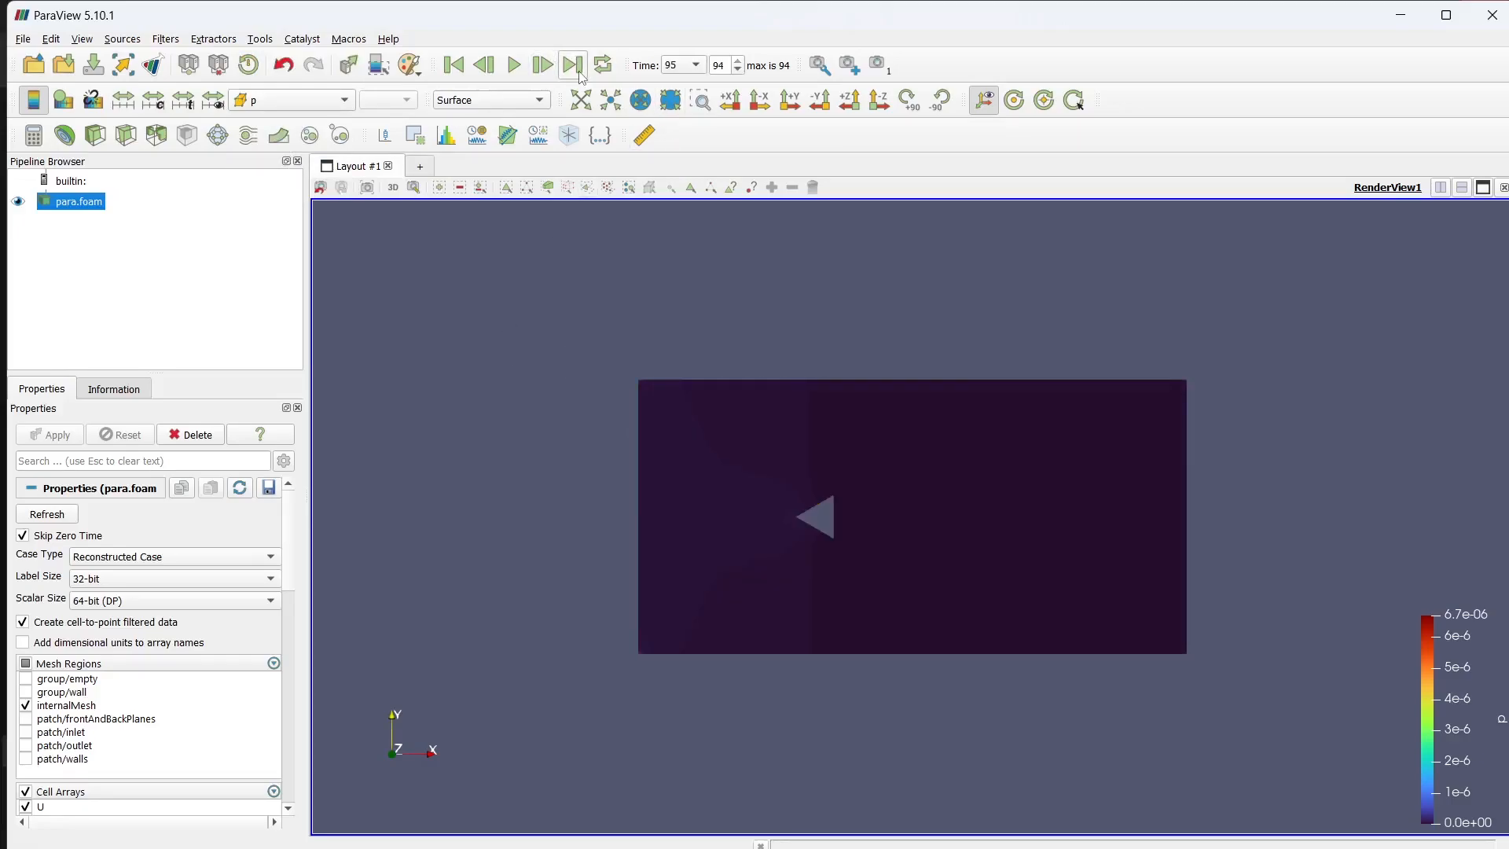
pyautogui.click(214, 100)
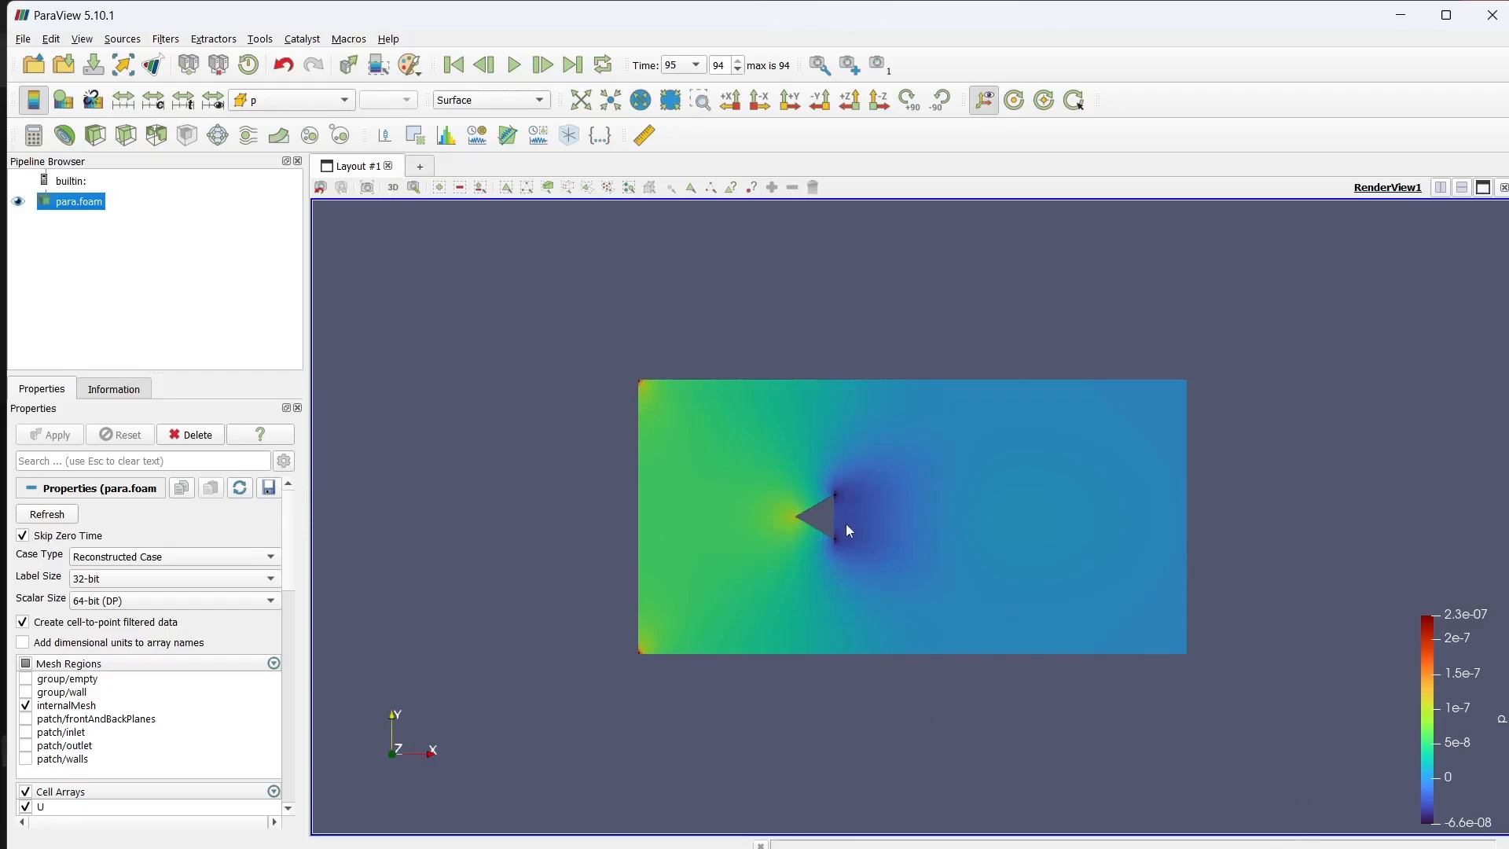
pyautogui.scroll(8, 845, 528)
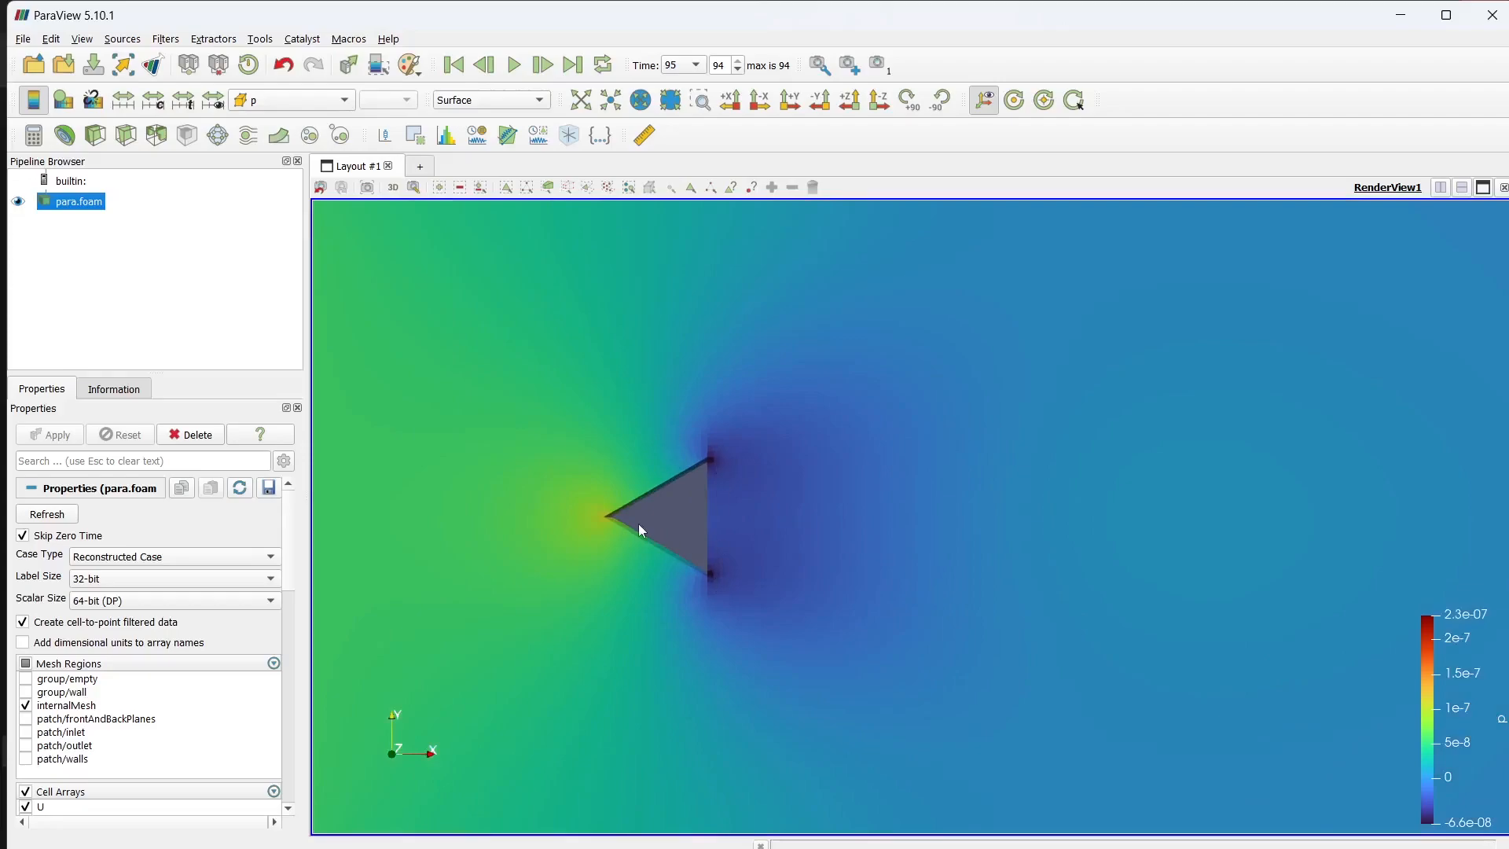
pyautogui.scroll(-8, 676, 523)
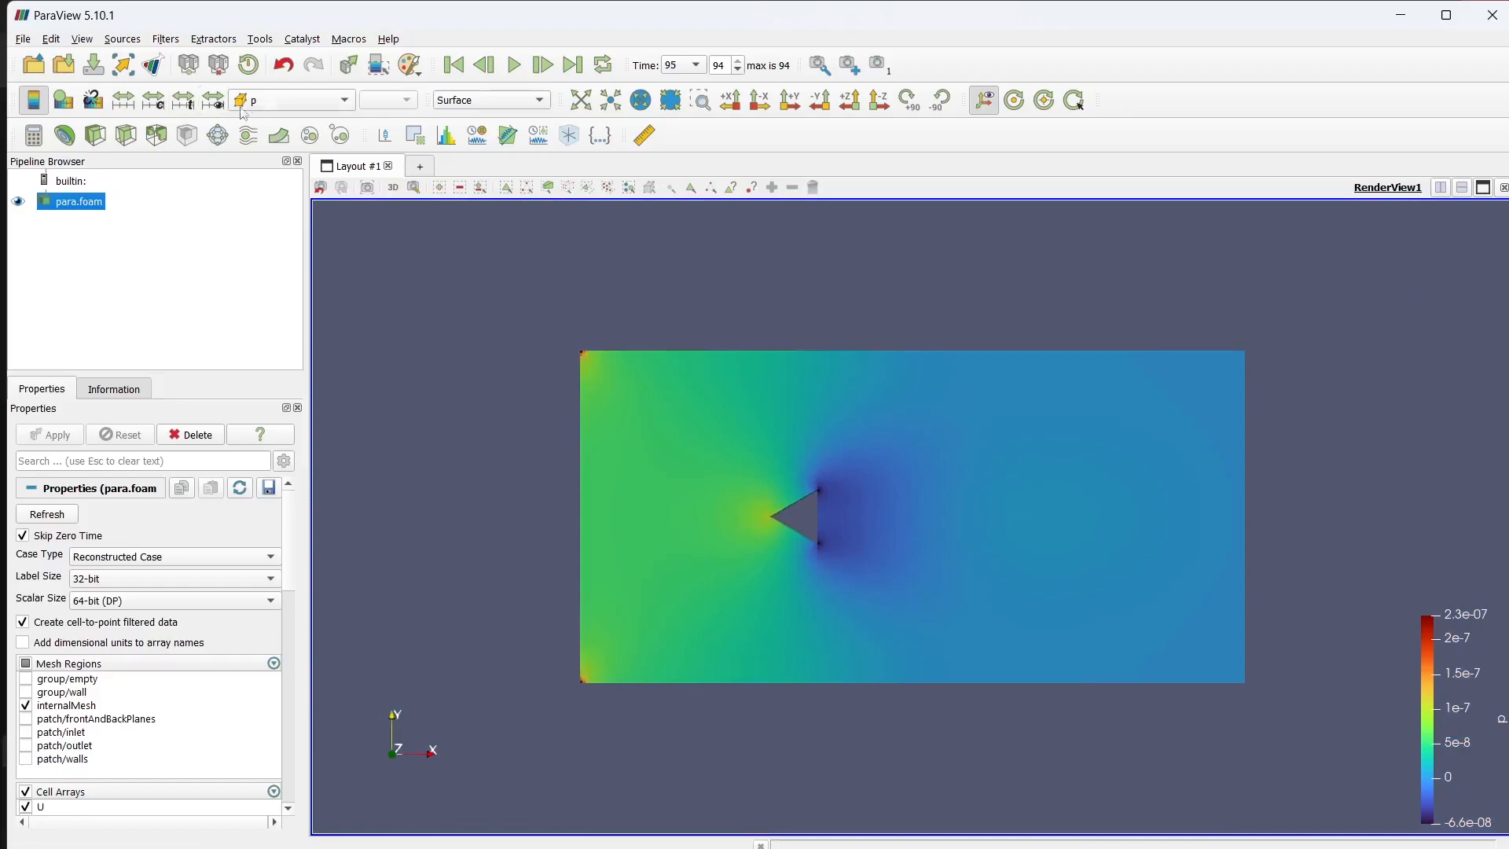
# Step: Colour the domain by the cell velocity U magnitude and play the time steps through to the end
pyautogui.click(291, 100)
pyautogui.click(283, 93)
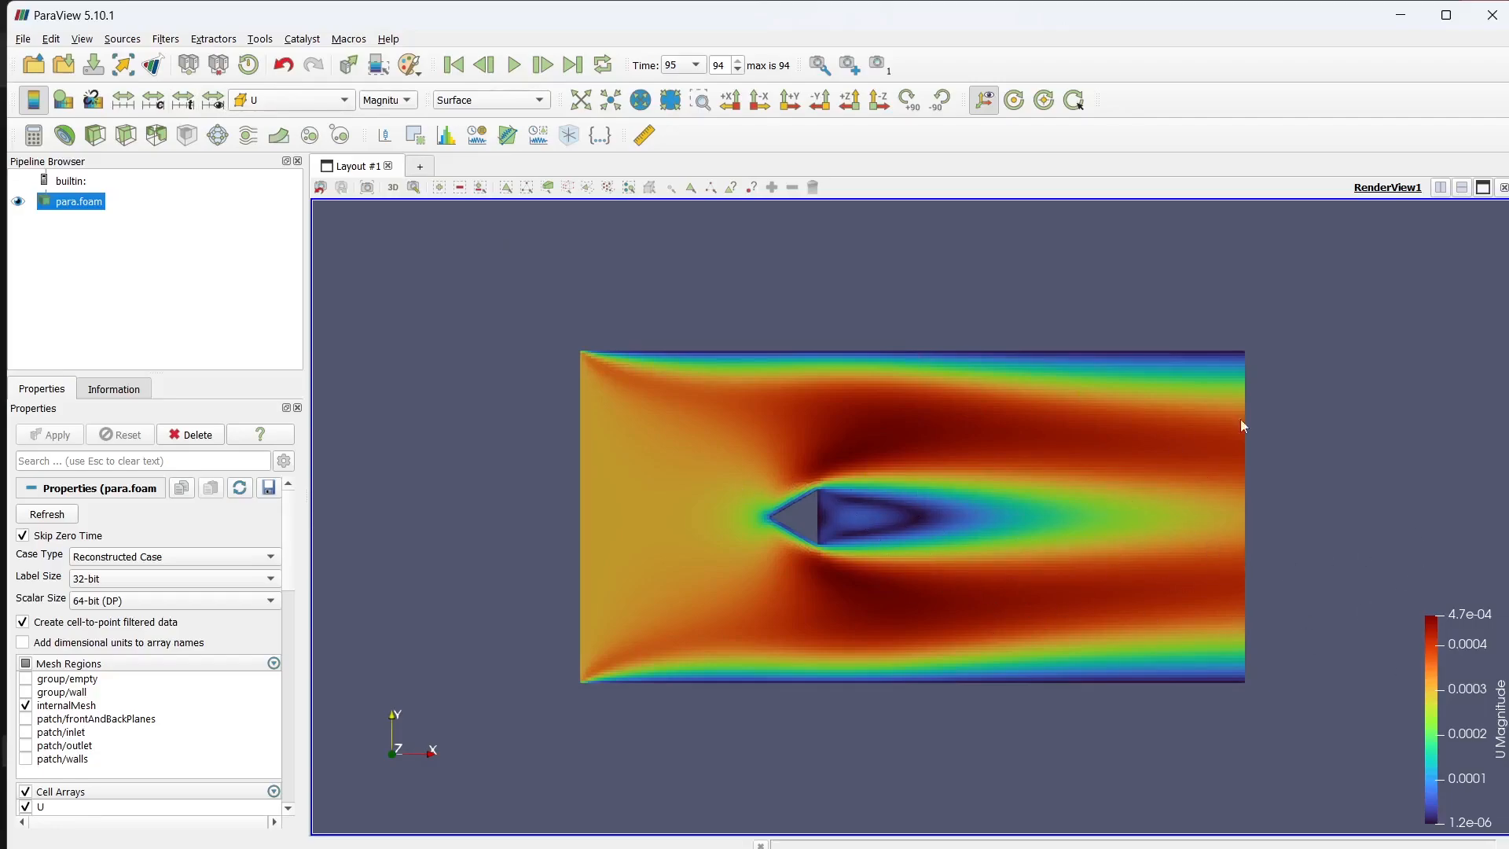
pyautogui.click(515, 69)
pyautogui.scroll(3, 798, 553)
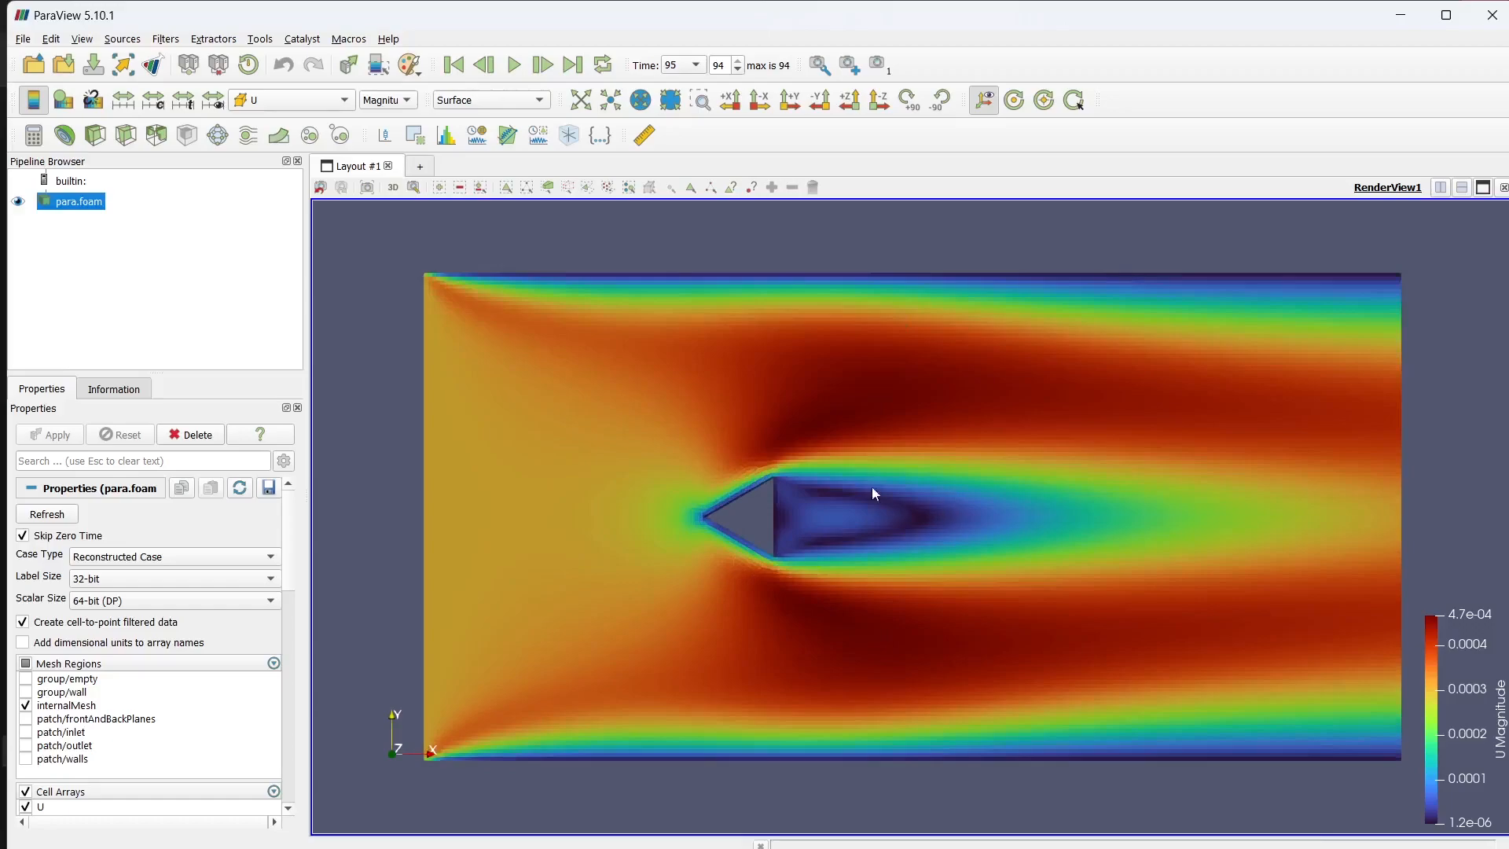
pyautogui.scroll(-4, 825, 450)
pyautogui.scroll(4, 819, 465)
# Step: Start saving the animation as an MP4 file named velPlot in the laminarFlowOverPrism folder
pyautogui.click(23, 38)
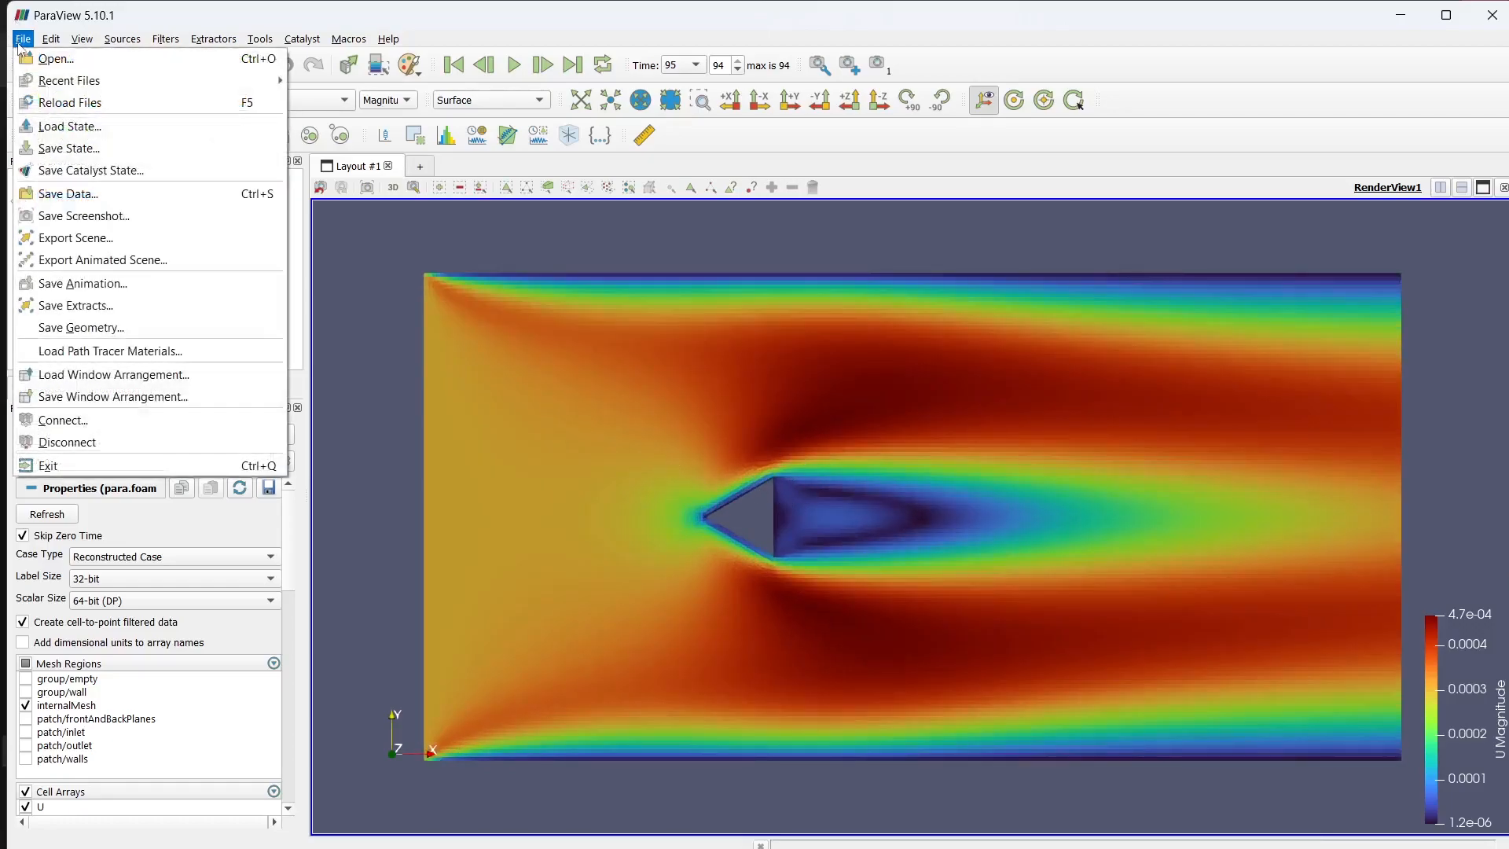
pyautogui.click(124, 285)
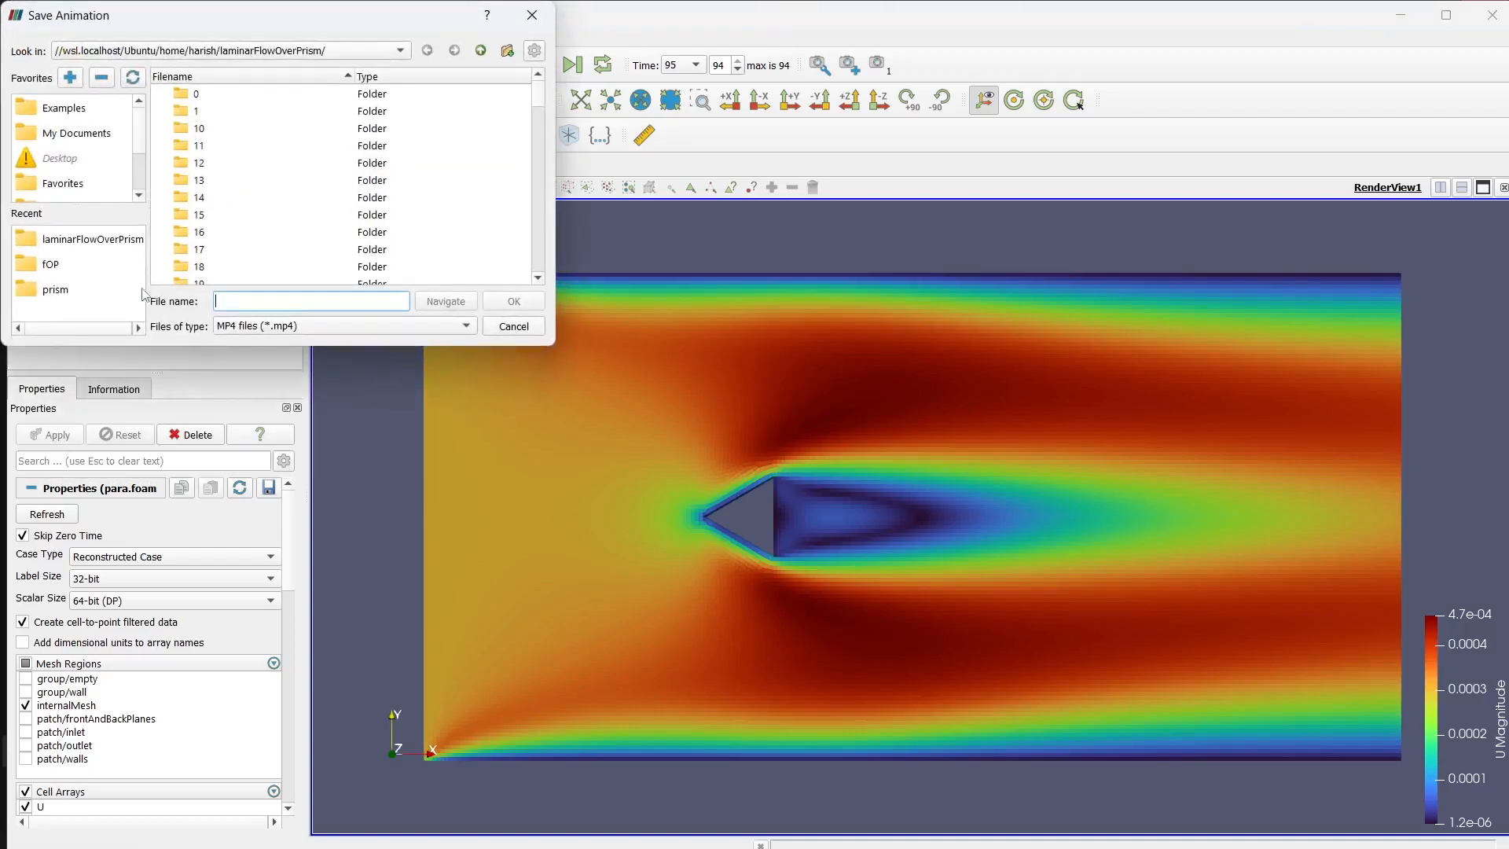
pyautogui.scroll(-20, 253, 259)
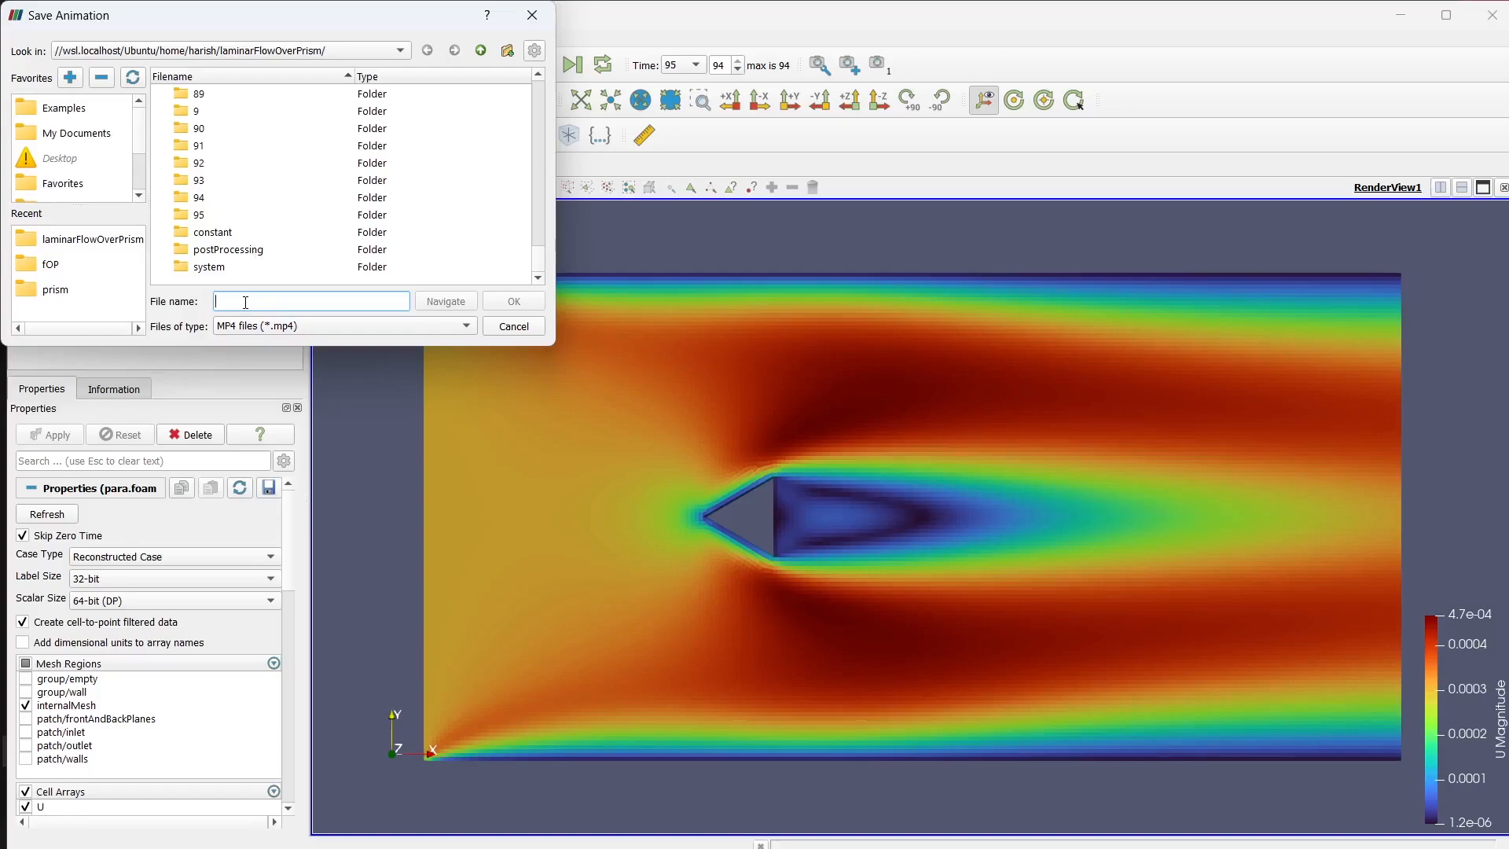
pyautogui.write('vide')
pyautogui.press('BackSpace')
pyautogui.press('BackSpace')
pyautogui.click(513, 301)
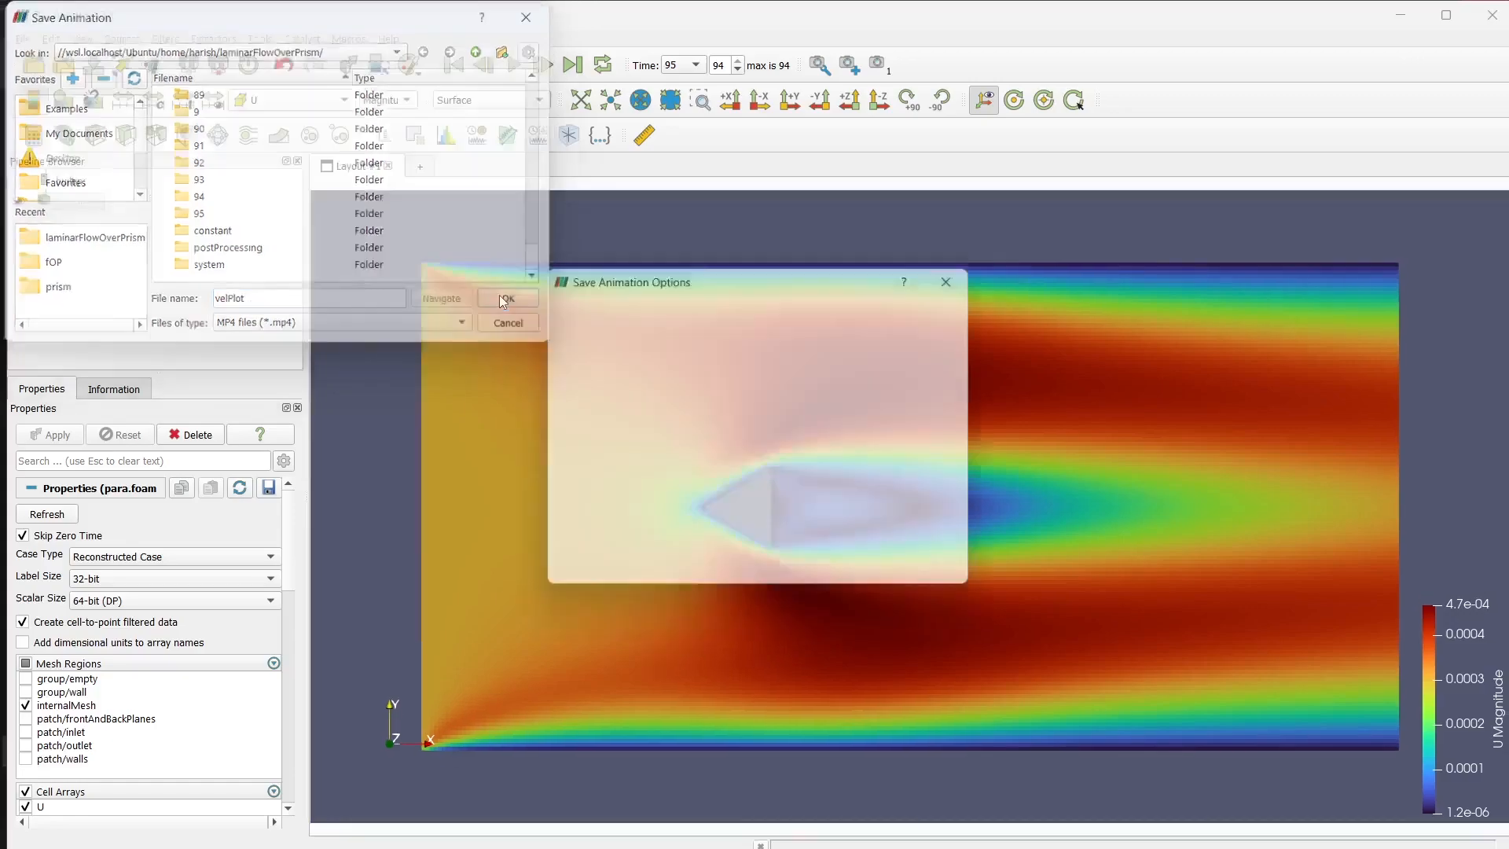
# Step: Set the animation's image resolution to 2160 x 1080 and frame rate to 20, and export it
pyautogui.moveTo(631, 359); pyautogui.dragTo(667, 360)
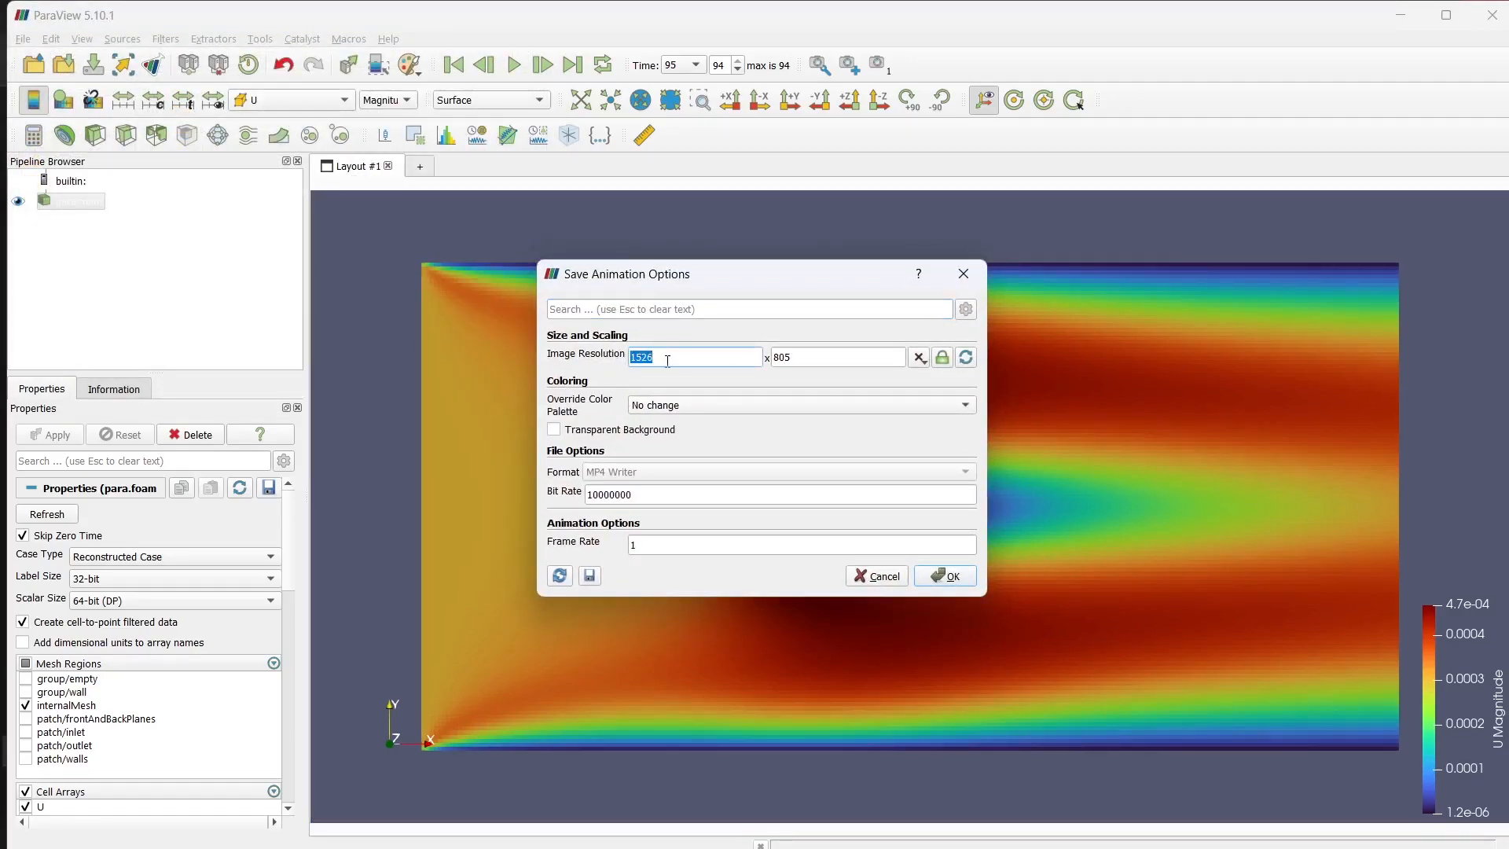
pyautogui.write('2160')
pyautogui.doubleClick(805, 359)
pyautogui.write('10')
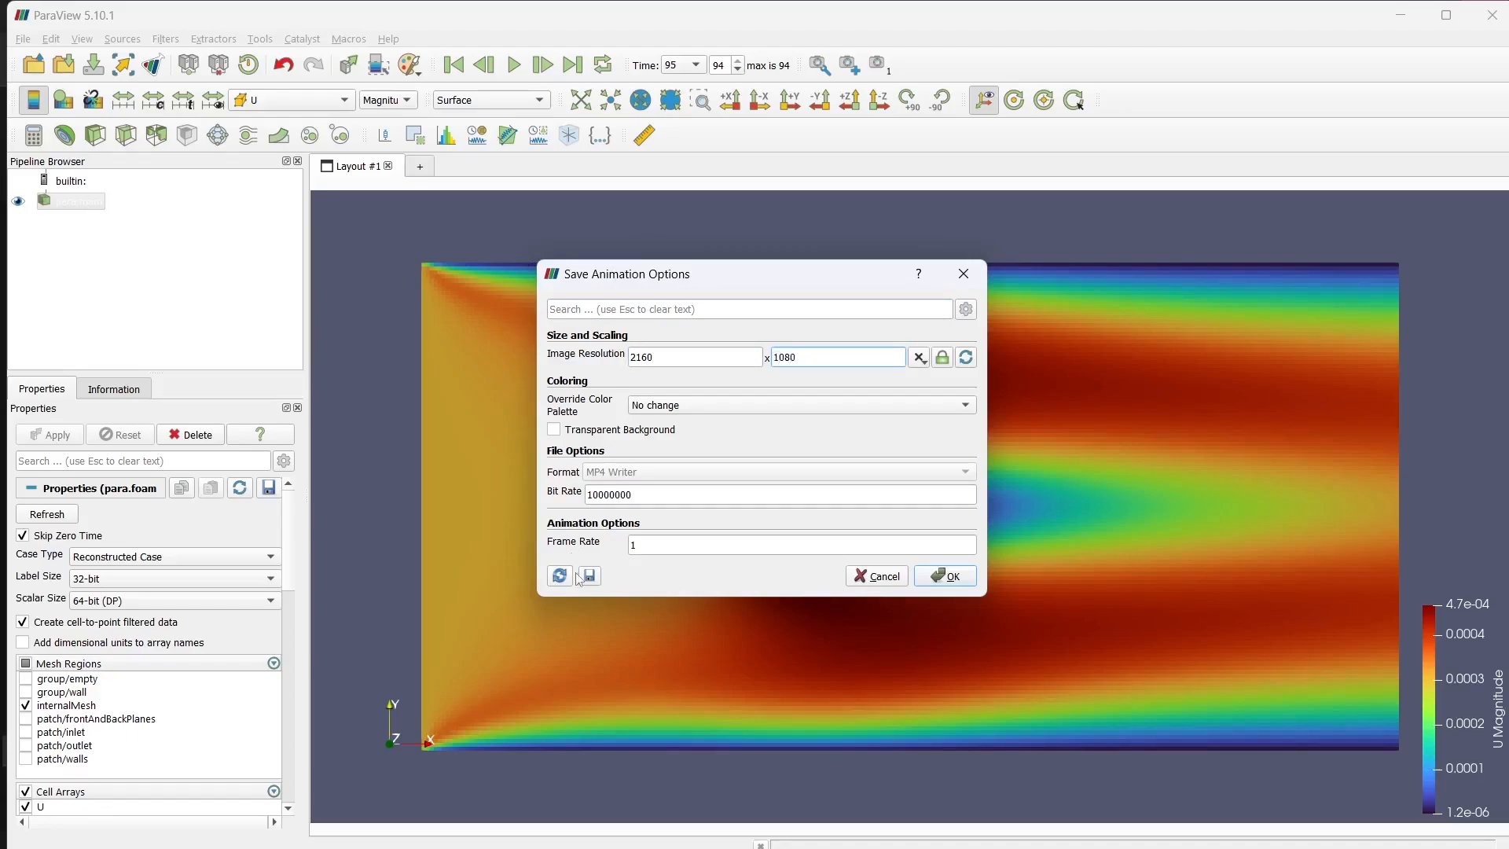
pyautogui.doubleClick(648, 547)
pyautogui.write('20')
pyautogui.click(950, 577)
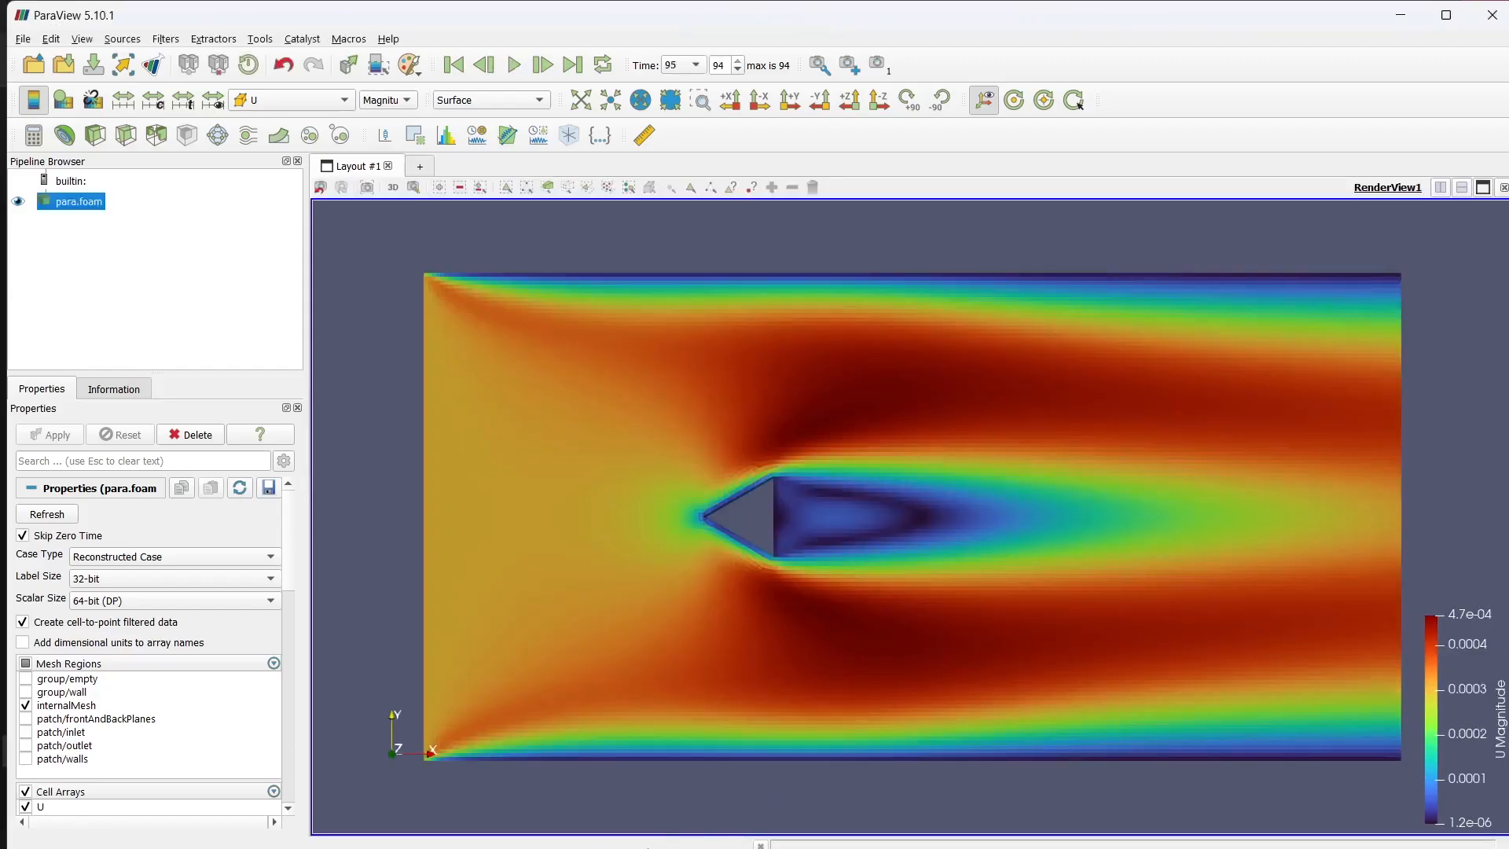
# Step: Switch to the case folder in File Explorer and open the velPlot video for playback
pyautogui.hotkey('alt', 'Tab')
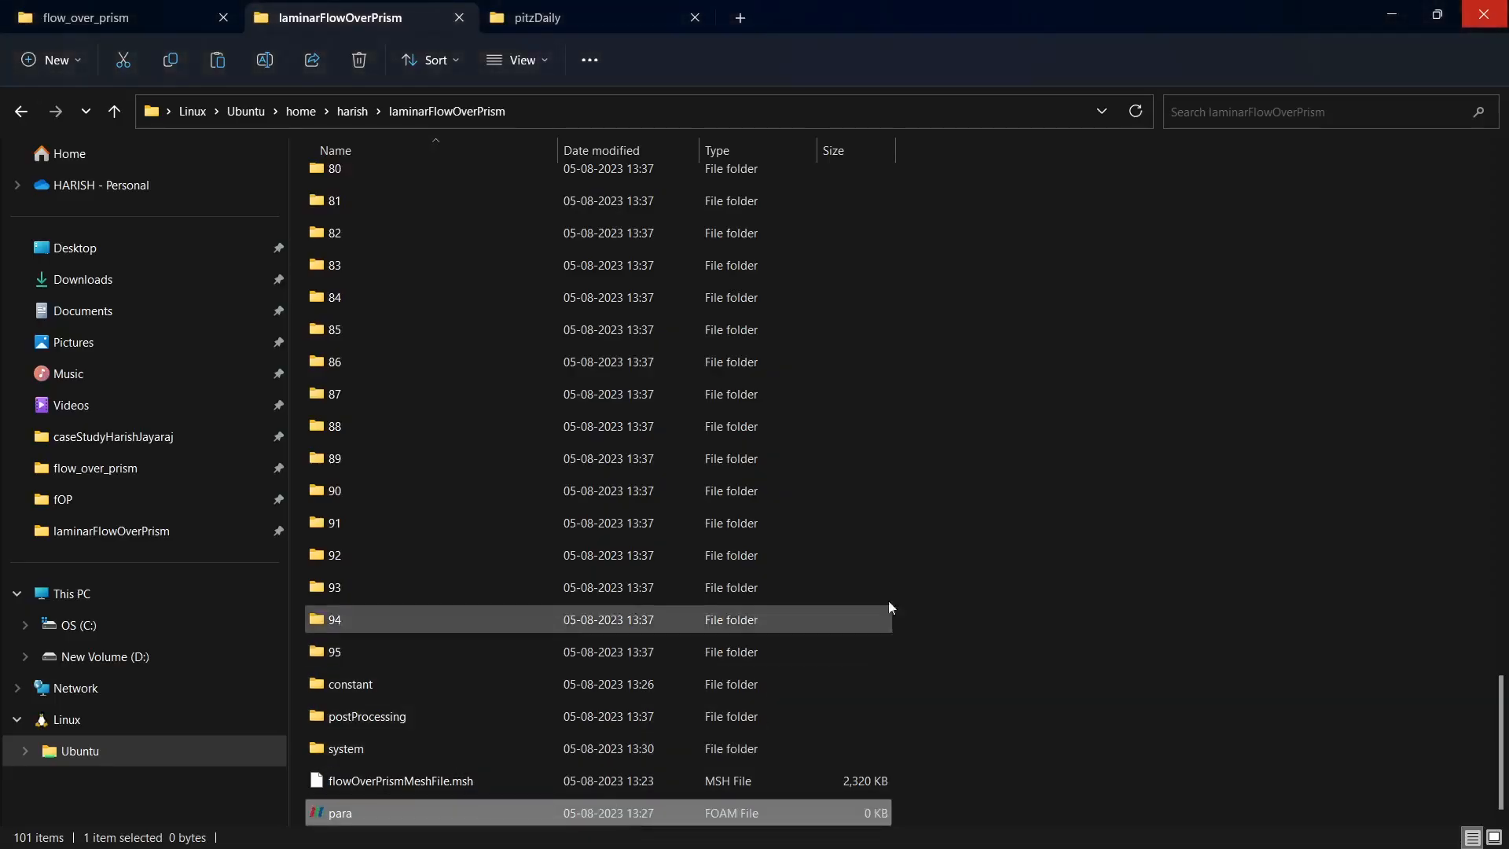
pyautogui.scroll(-1, 379, 752)
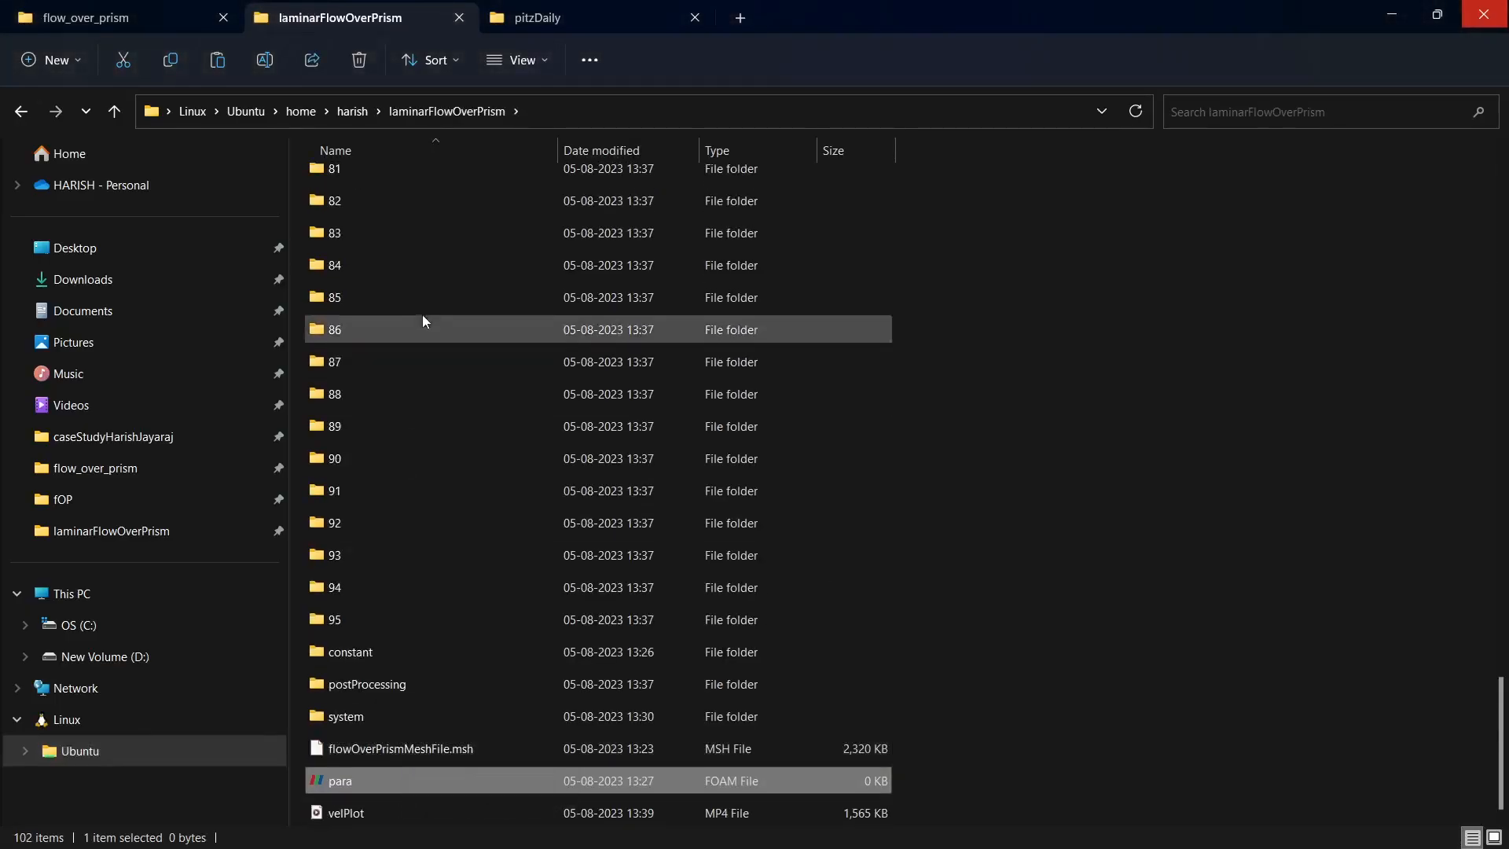
pyautogui.doubleClick(337, 819)
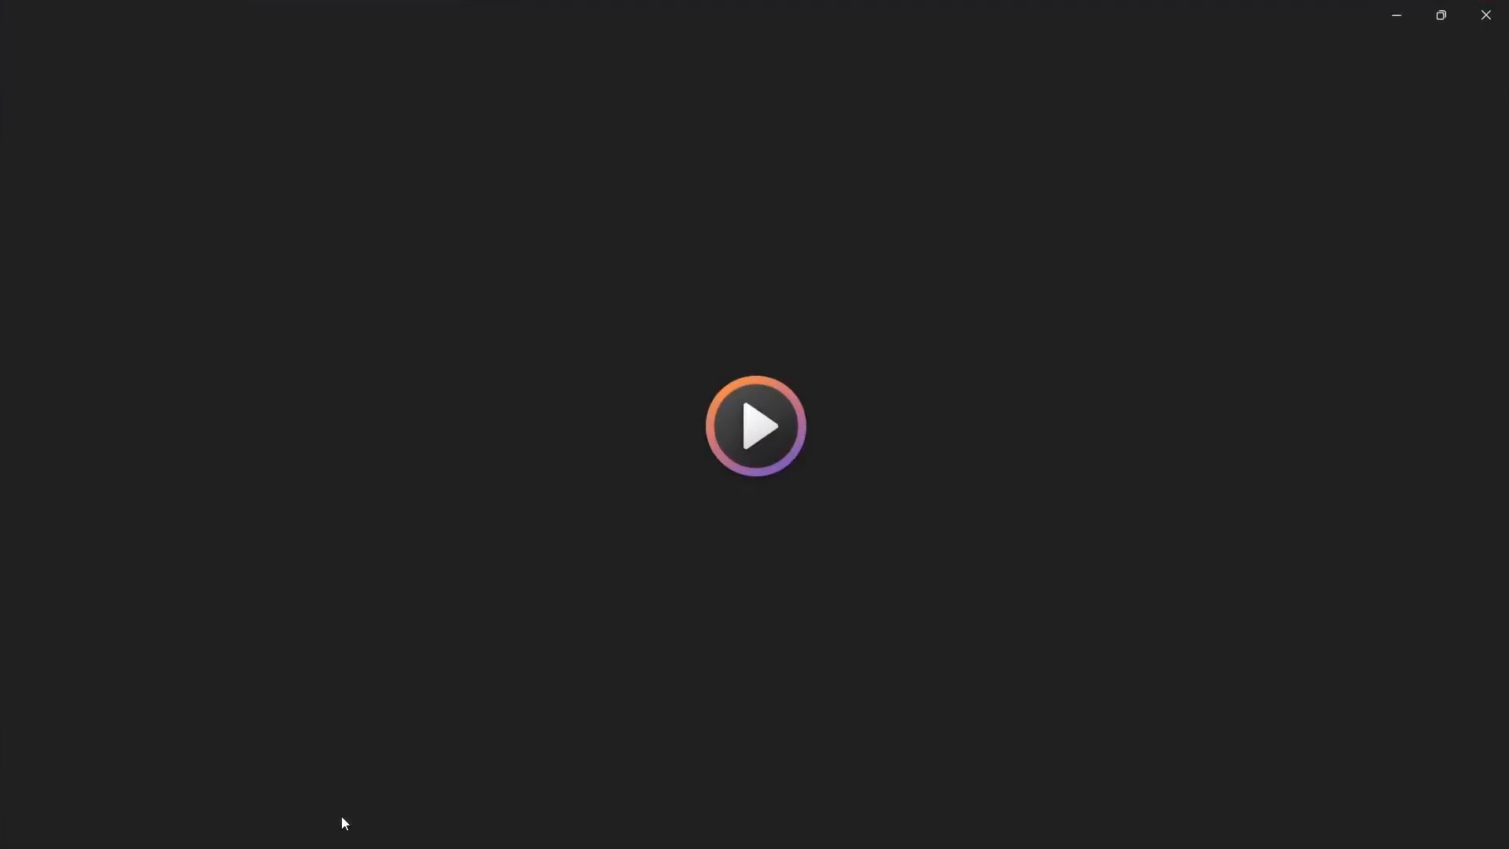